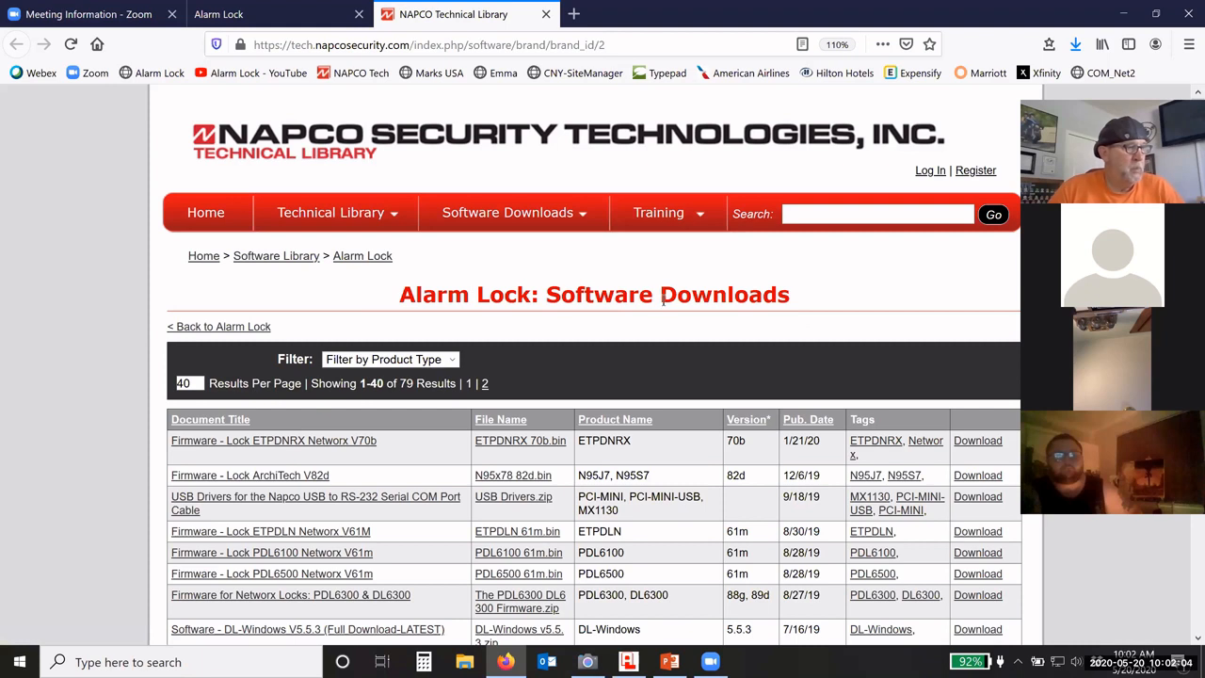
Step: Filter the Alarm Lock downloads to DL-Windows, leaving V5.5.3 at the top of 11 results
scroll(520, 328, "down", 2)
left_click(390, 260)
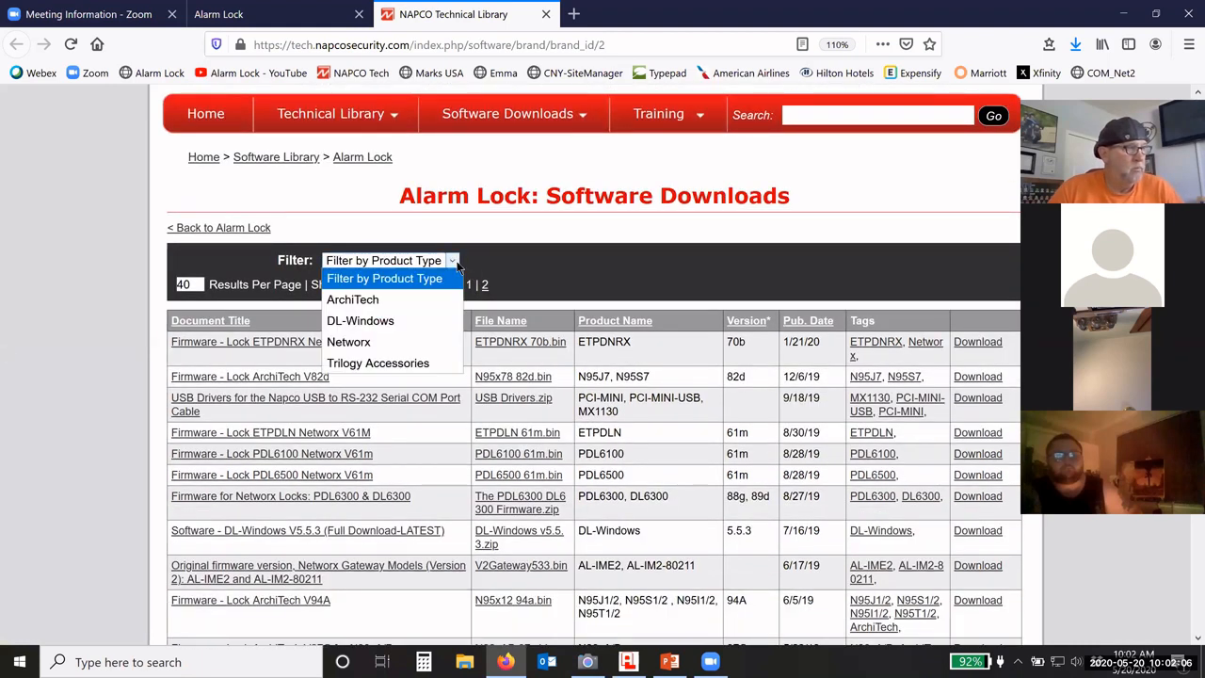
left_click(359, 322)
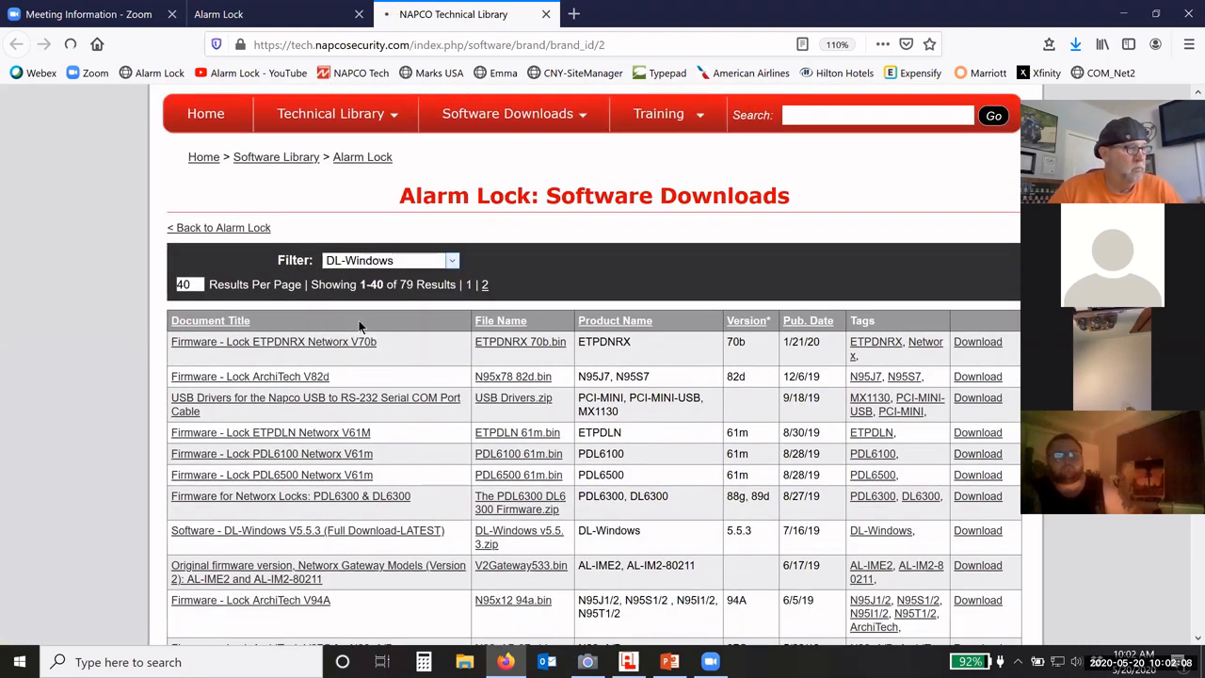
scroll(538, 328, "down", 2)
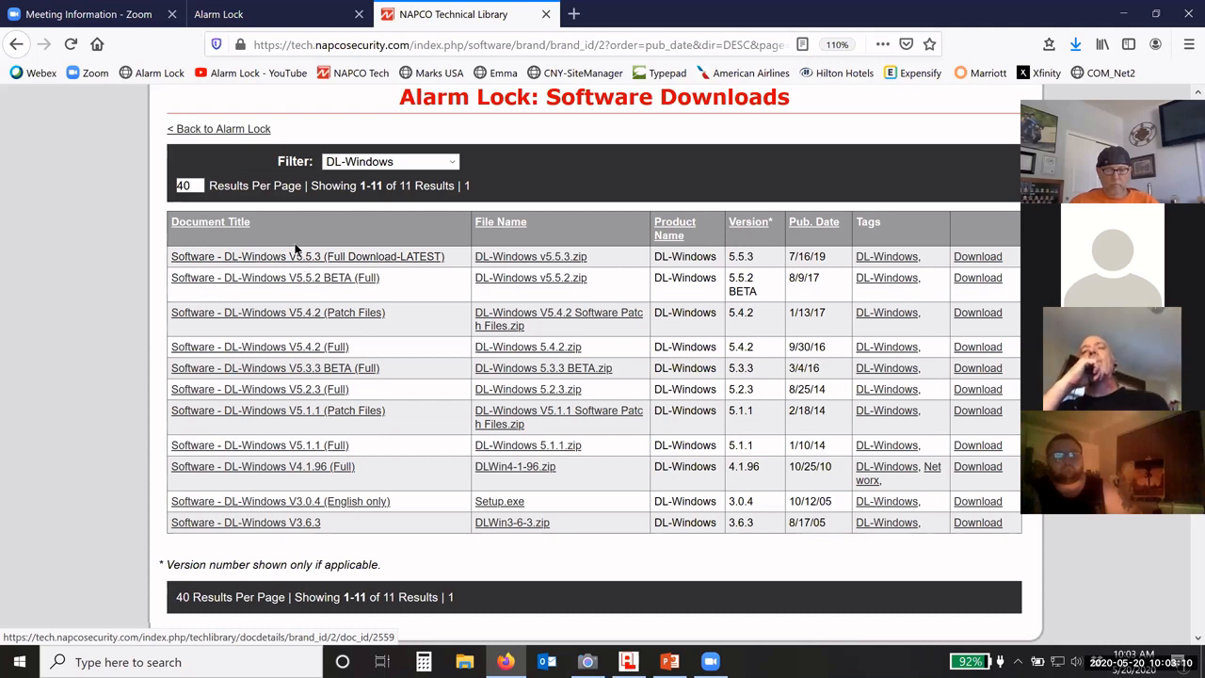
scroll(501, 239, "up", 3)
scroll(501, 239, "up", 1)
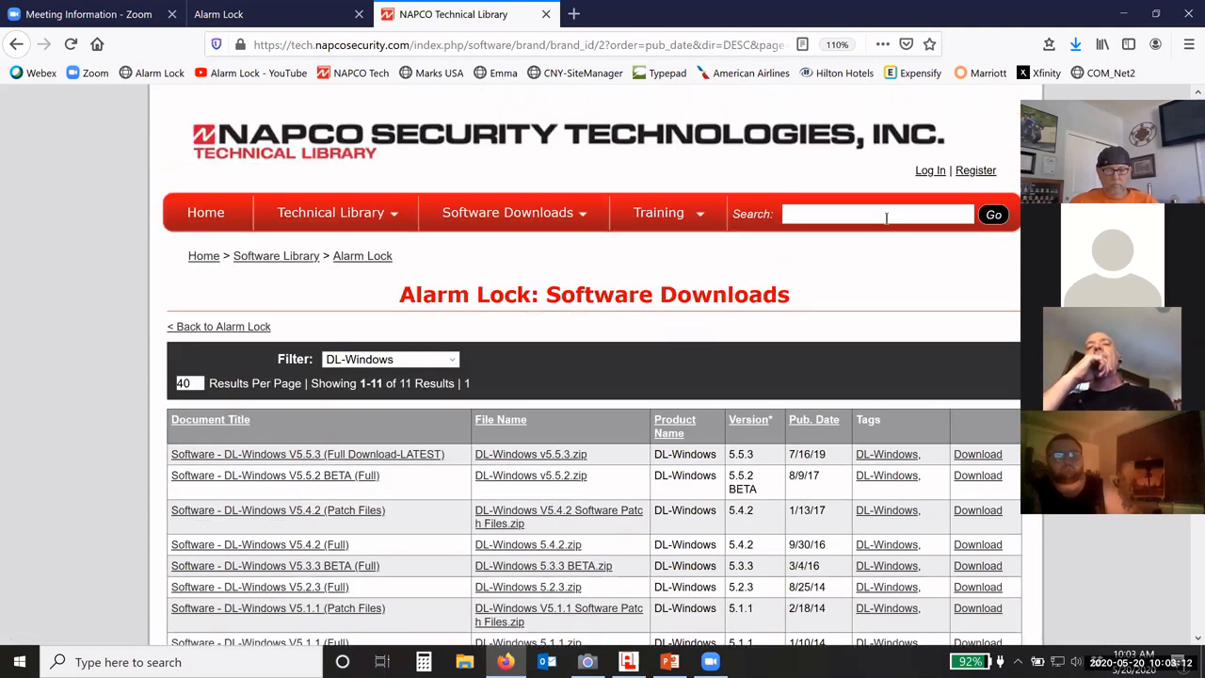
left_click(976, 172)
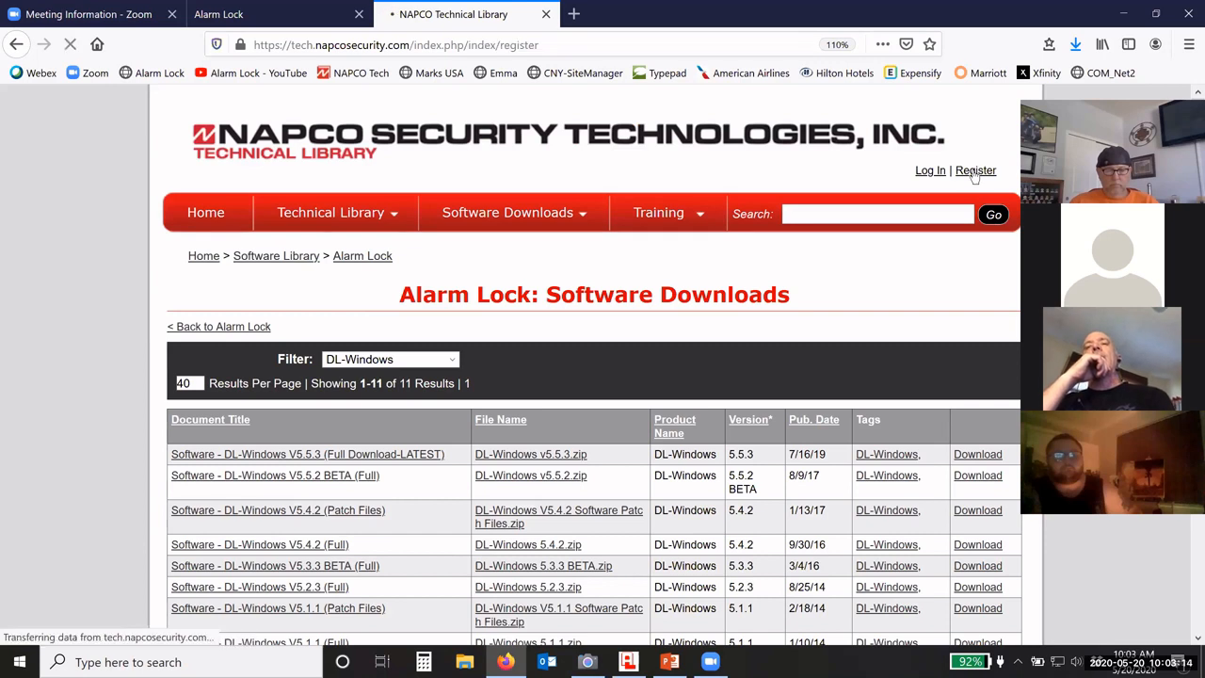
scroll(566, 234, "down", 2)
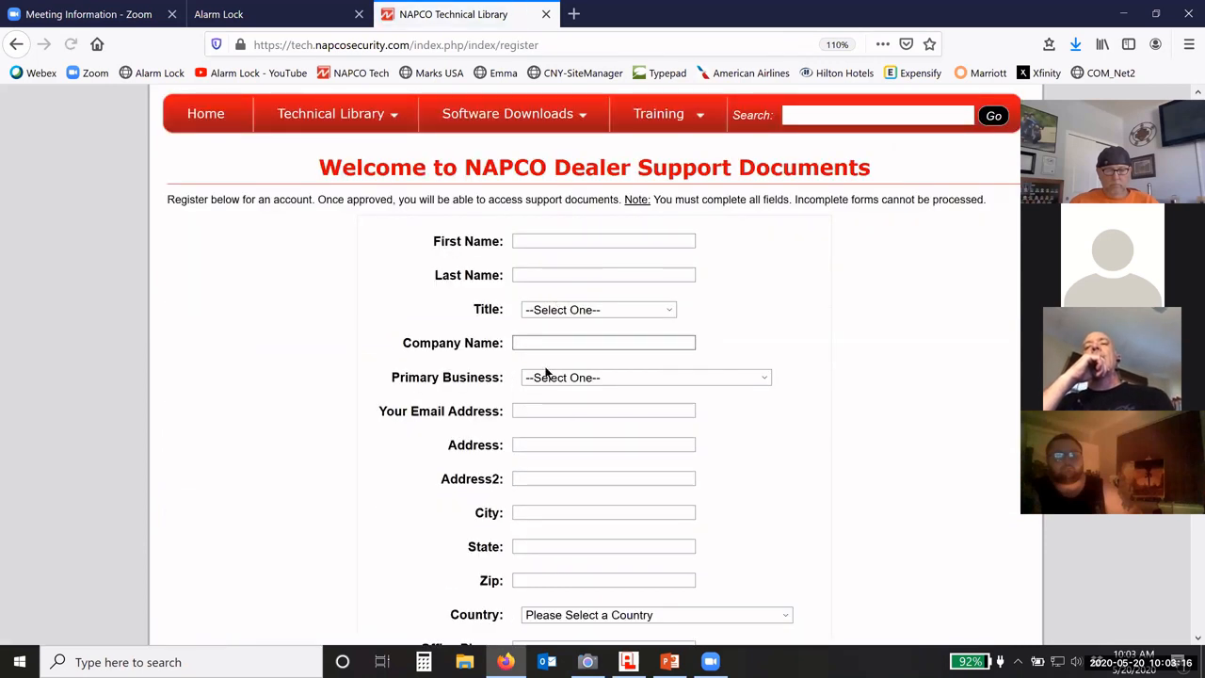
scroll(564, 421, "down", 3)
scroll(565, 414, "down", 4)
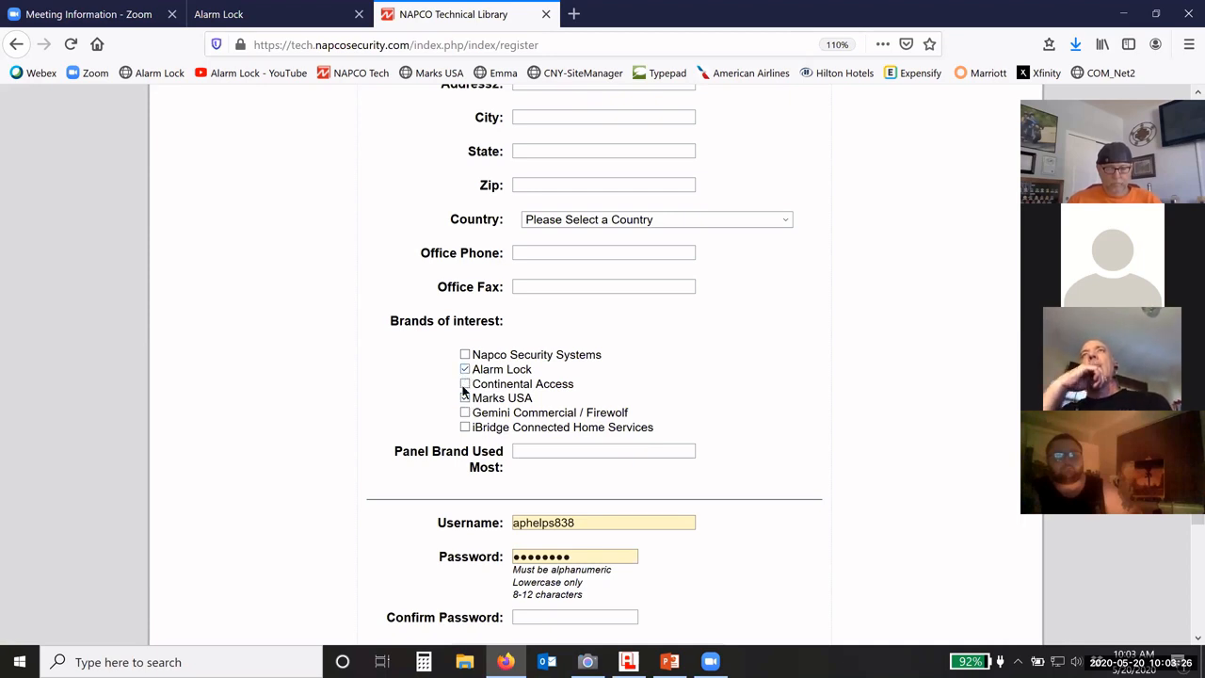
left_click(464, 398)
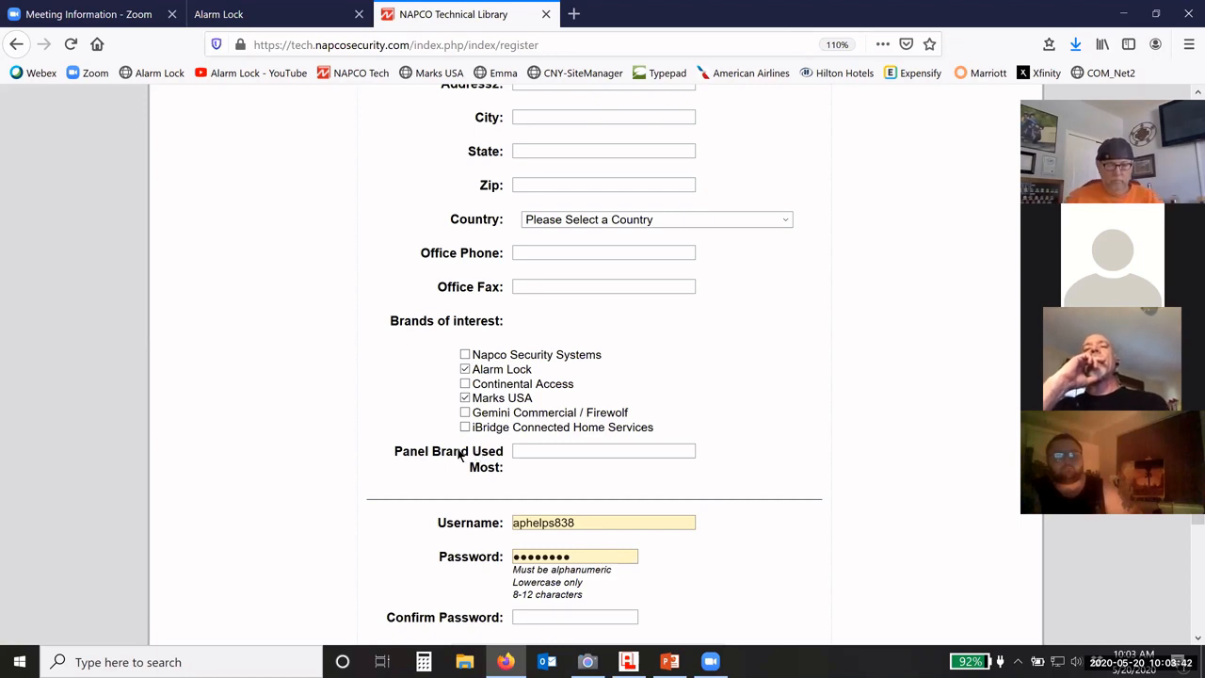
scroll(441, 371, "down", 3)
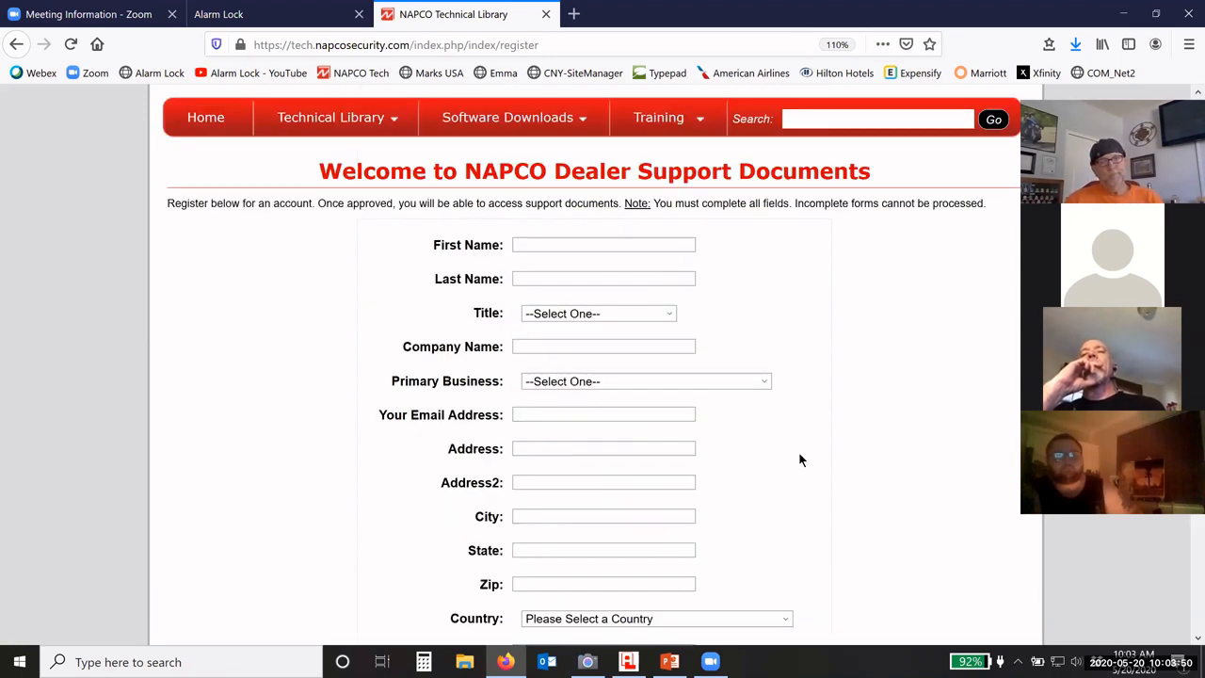
left_click(16, 45)
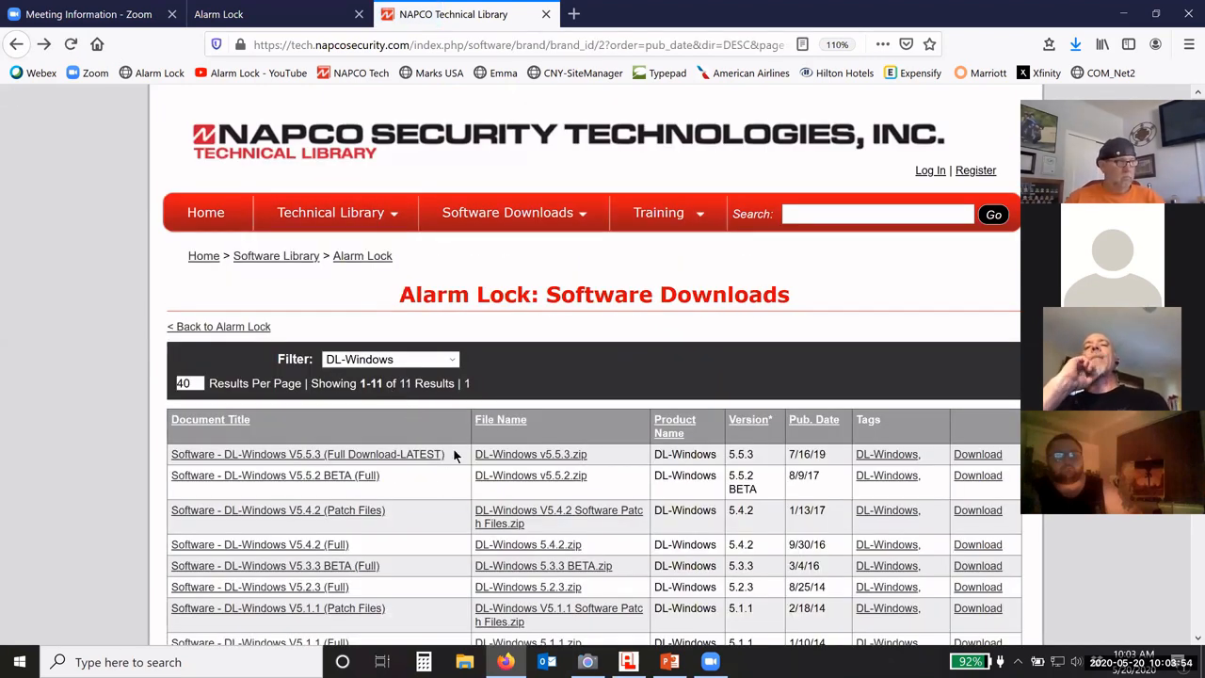
Step: Download the DL-Windows V5.5.3 full package after logging in, then minimize Firefox
scroll(457, 452, "down", 2)
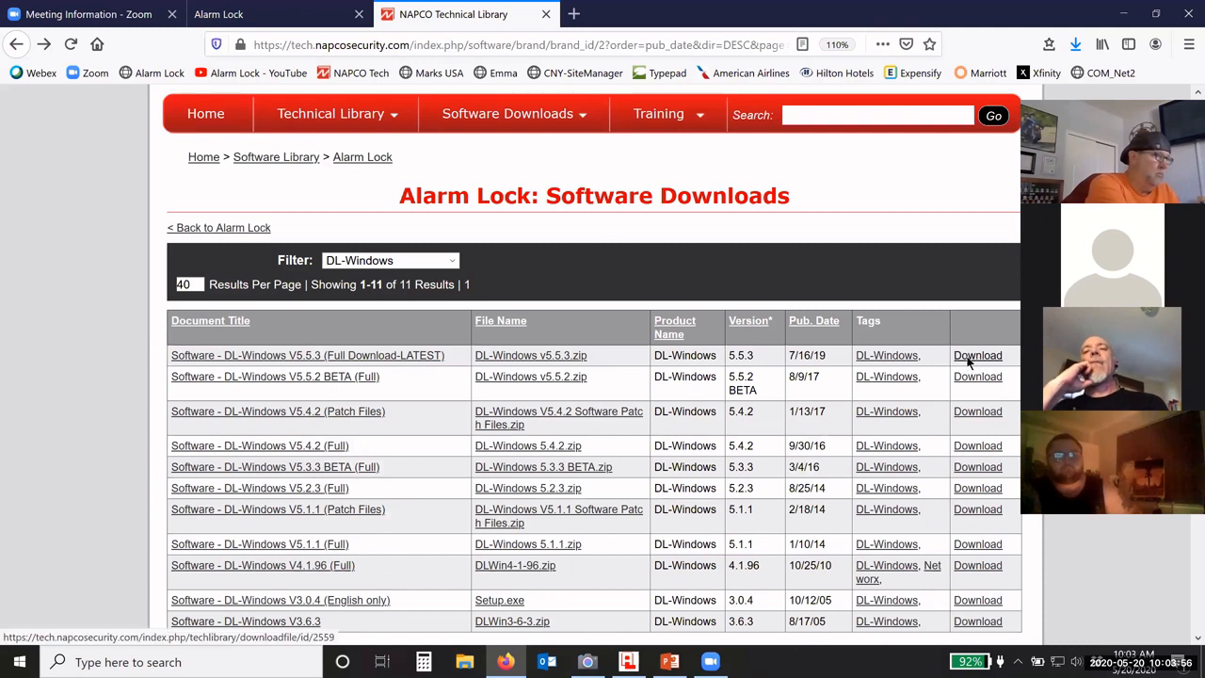
left_click(974, 358)
left_click(713, 416)
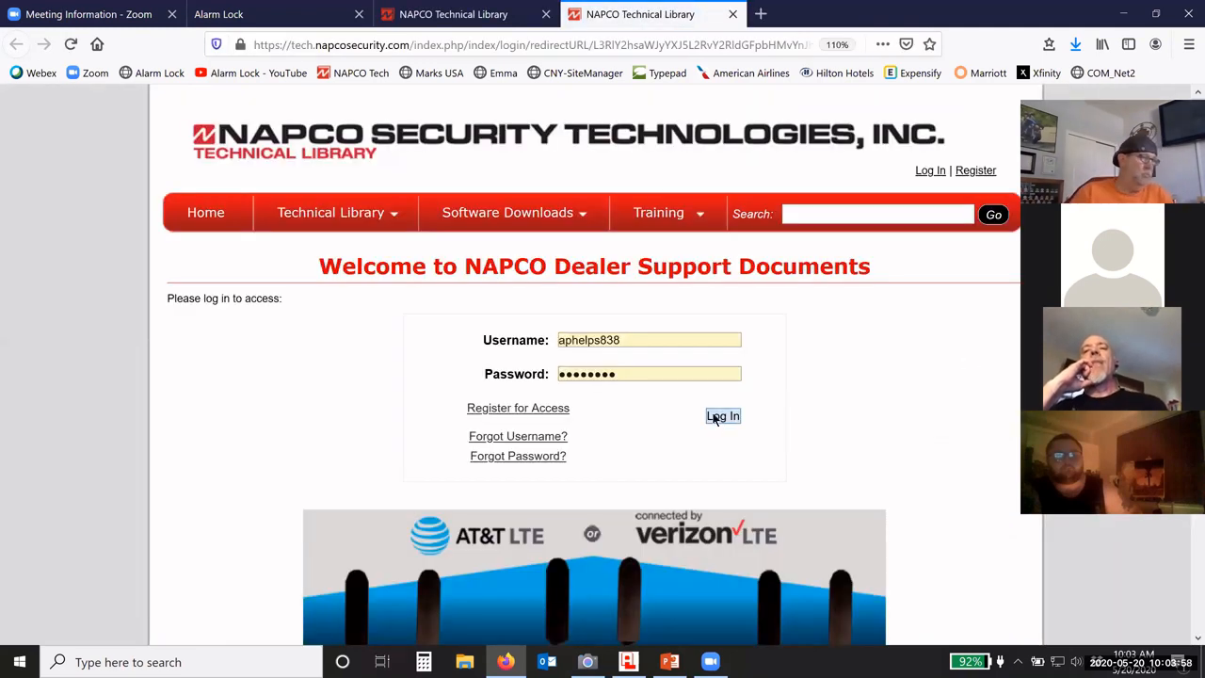
scroll(585, 424, "down", 3)
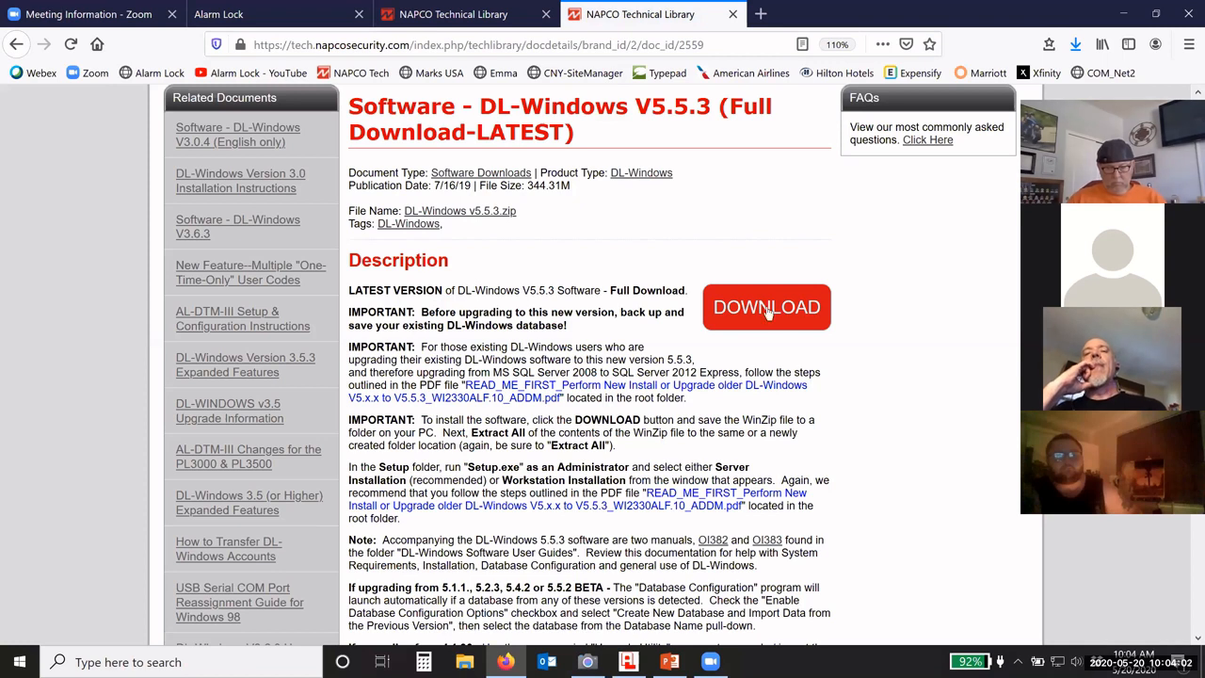
left_click(1125, 15)
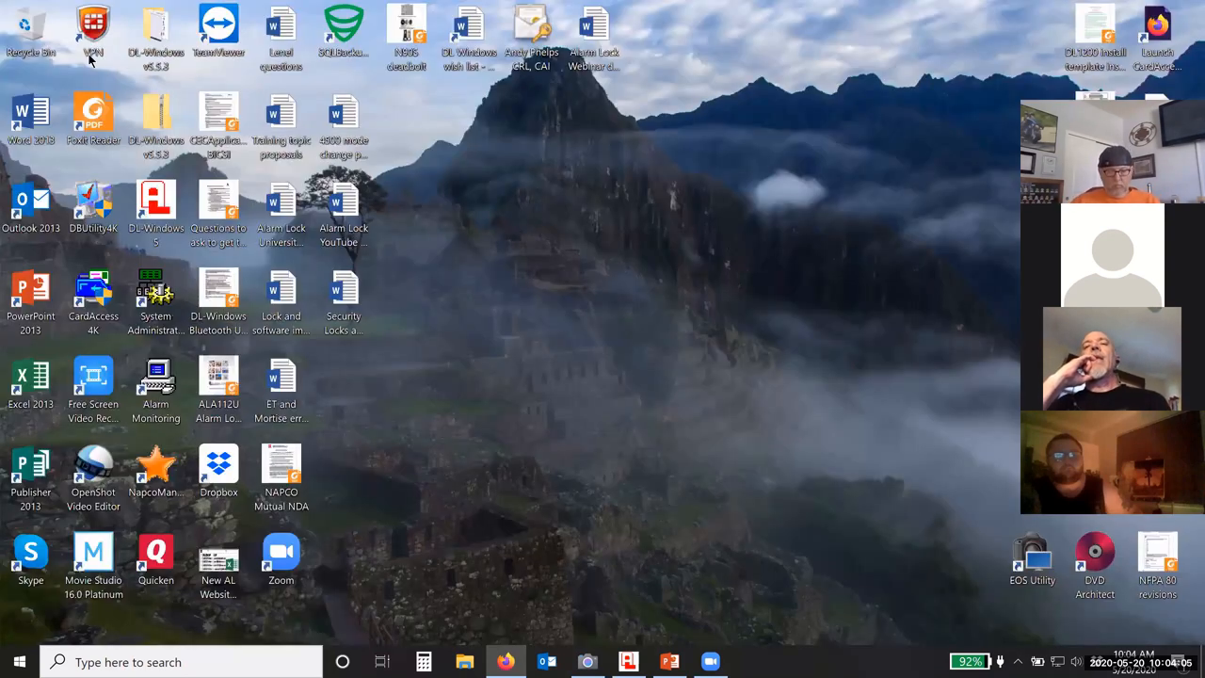
Step: Open the extracted DL-Windows v5.5.3 folder from the desktop to view its 20 items
right_click(154, 122)
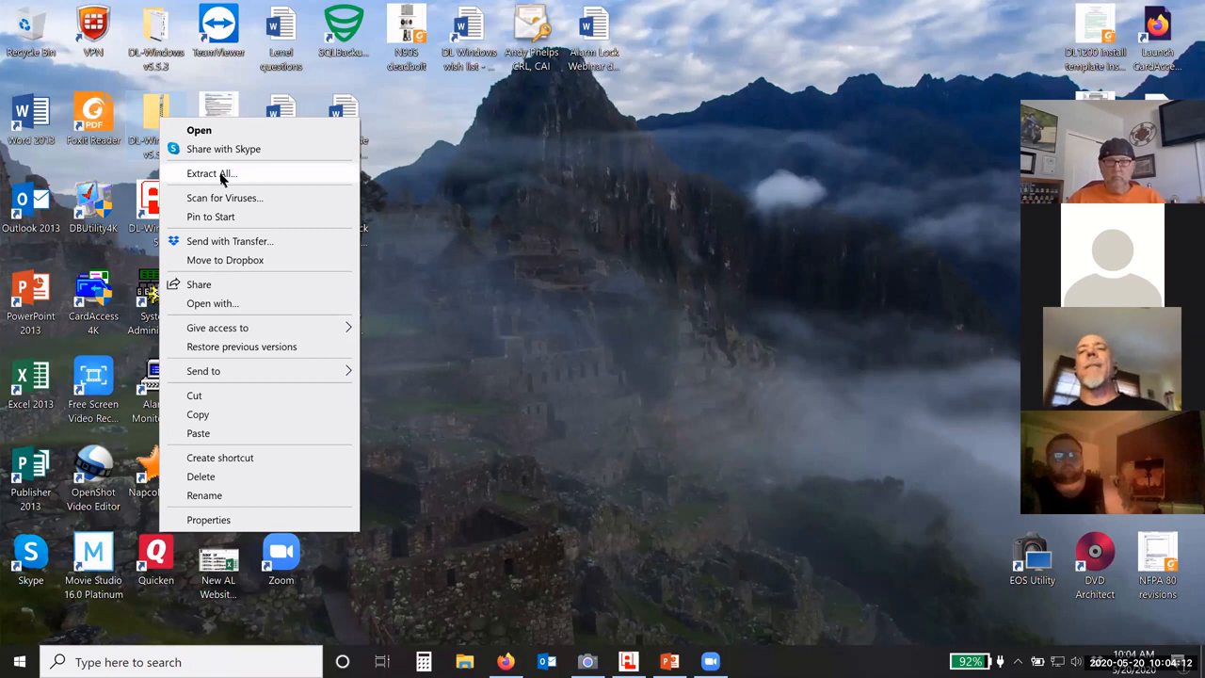
left_click(378, 153)
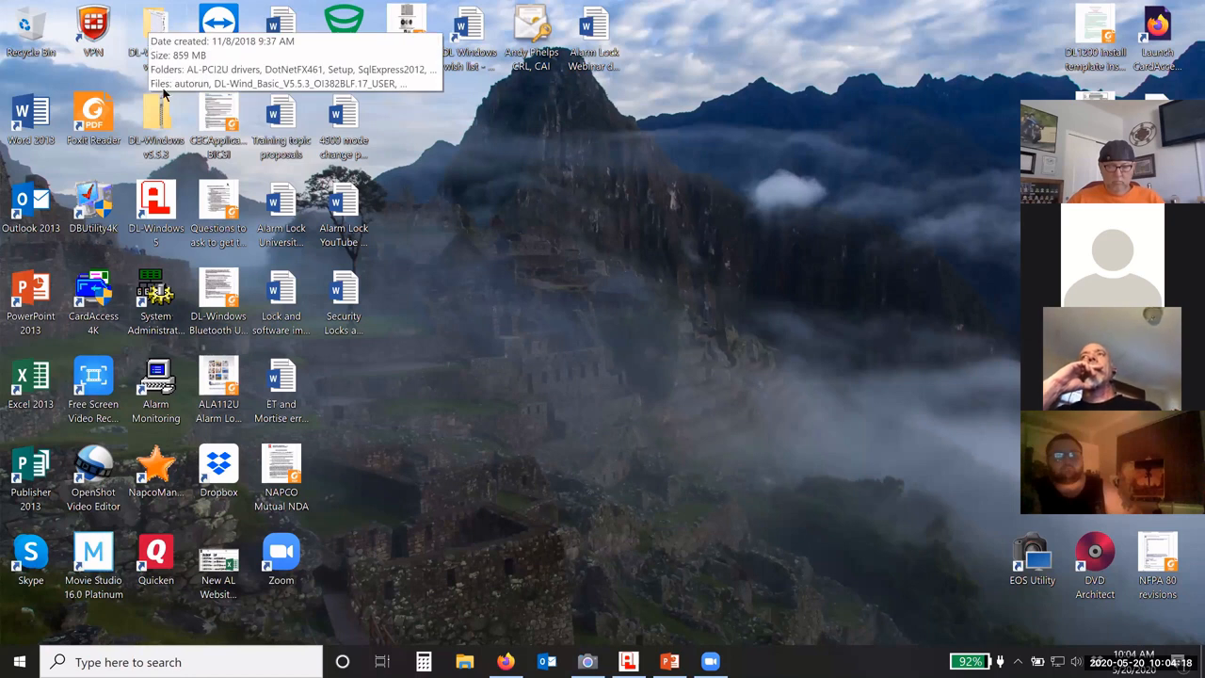
double_click(158, 33)
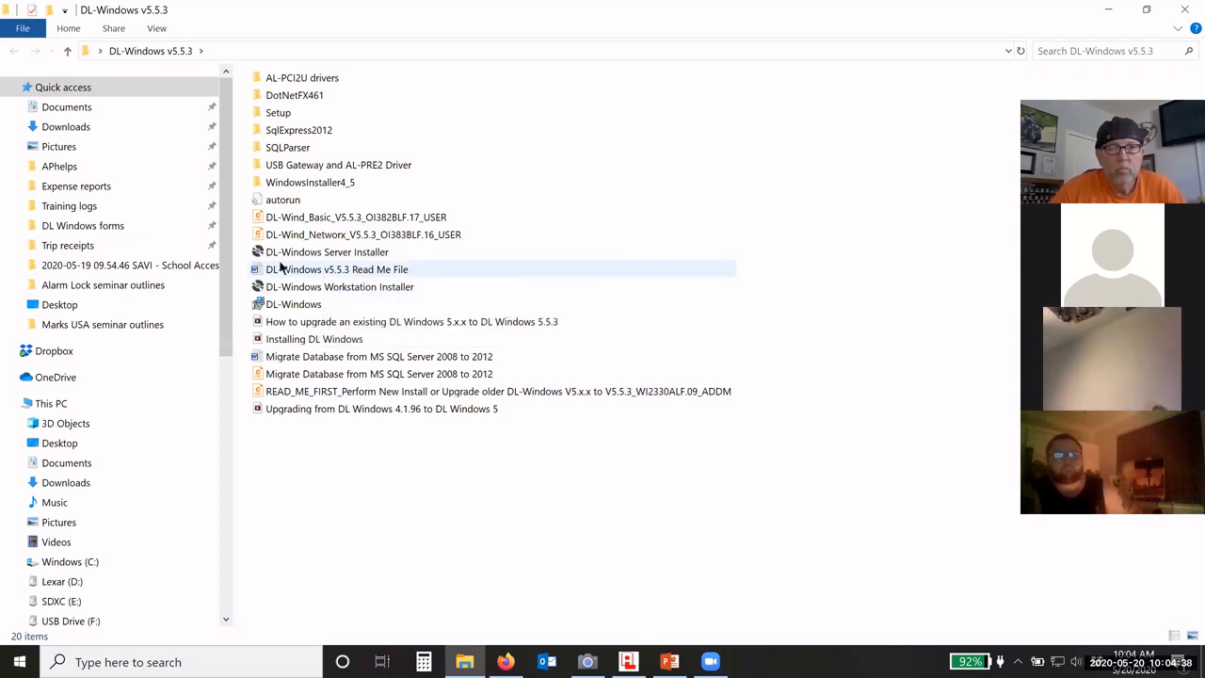
left_click(309, 257)
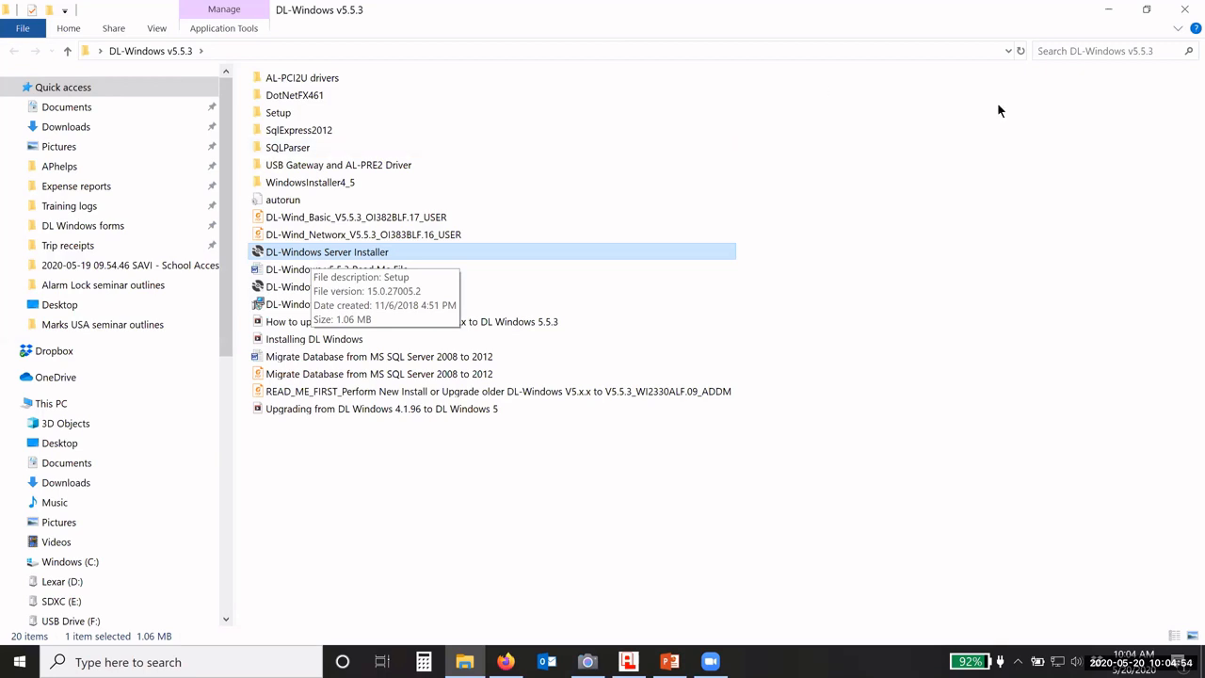
right_click(323, 256)
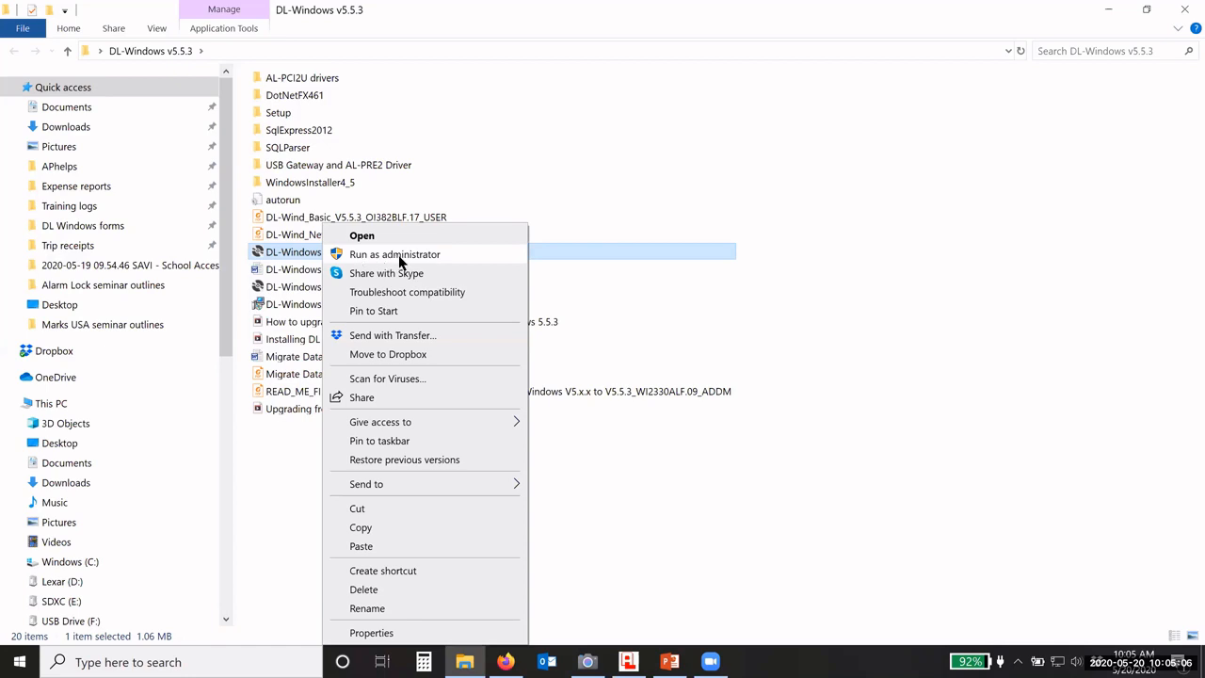
left_click(618, 311)
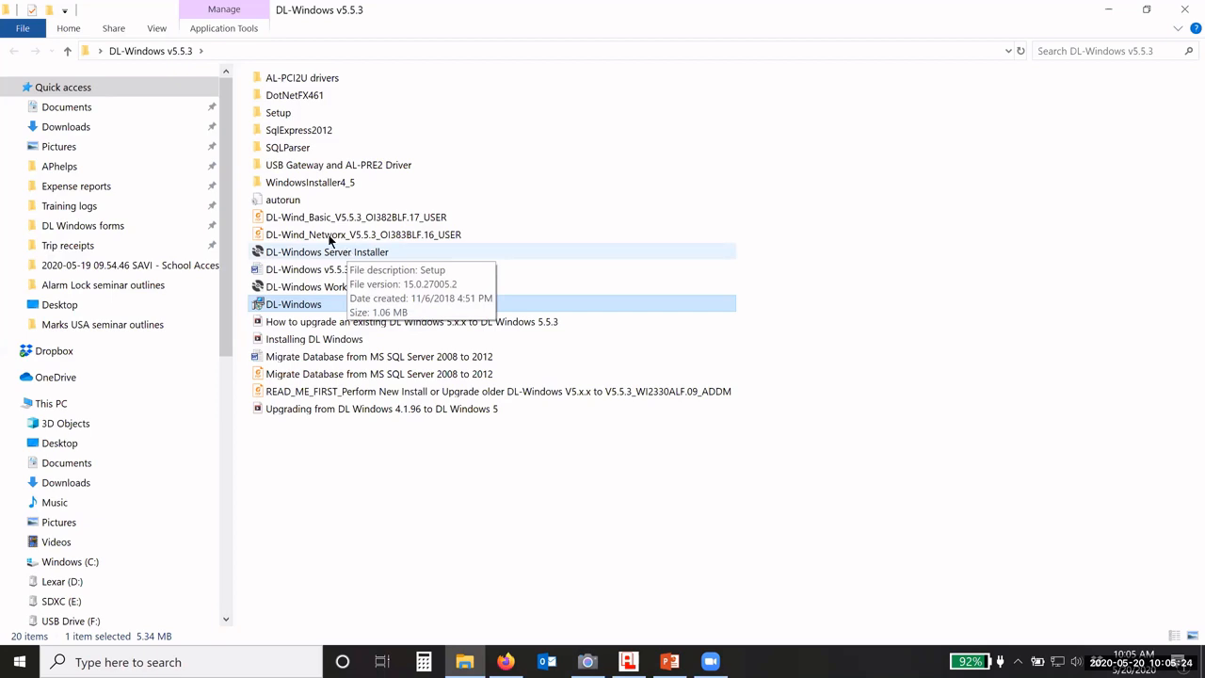
left_click(294, 135)
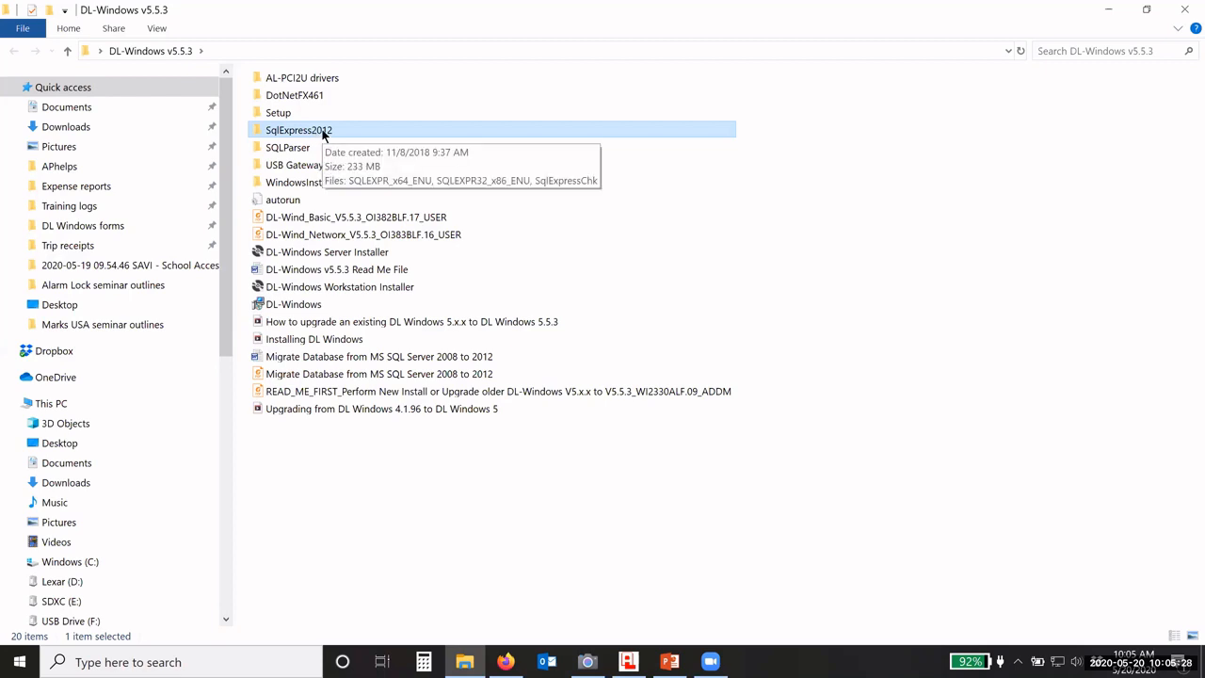
Step: Browse the AL-PCI2U drivers and USB Gateway and AL-PRE2 Driver folders, then hide Explorer
double_click(287, 79)
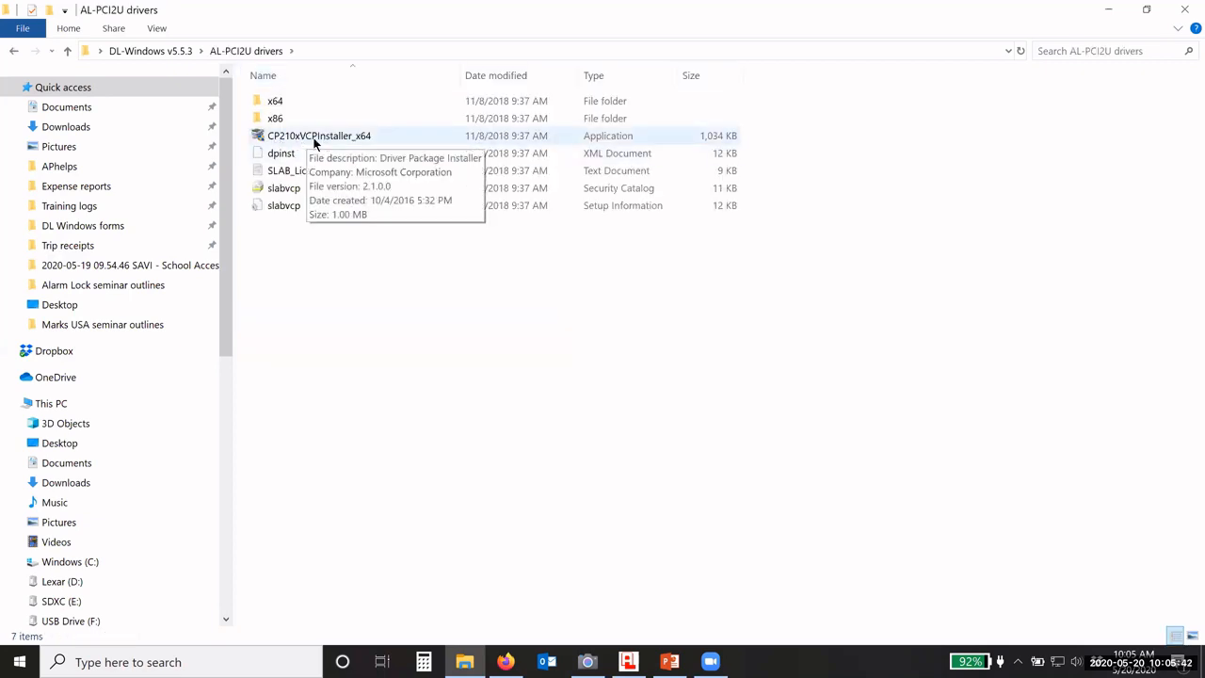
left_click(151, 51)
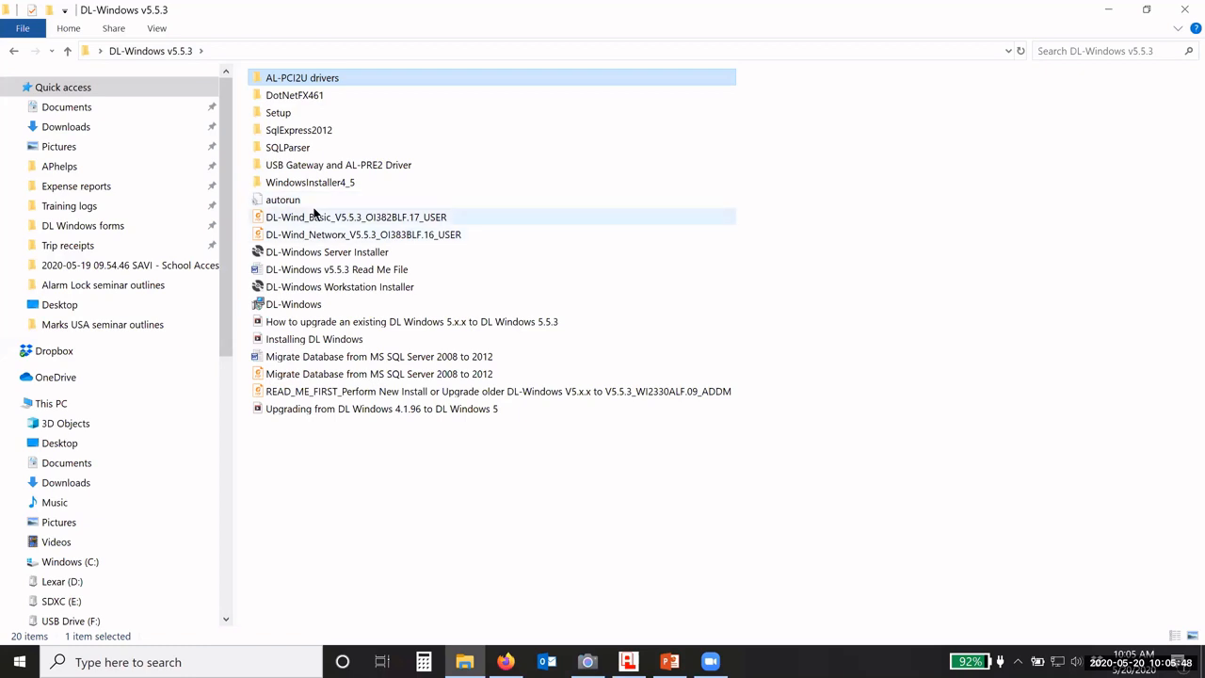
double_click(367, 167)
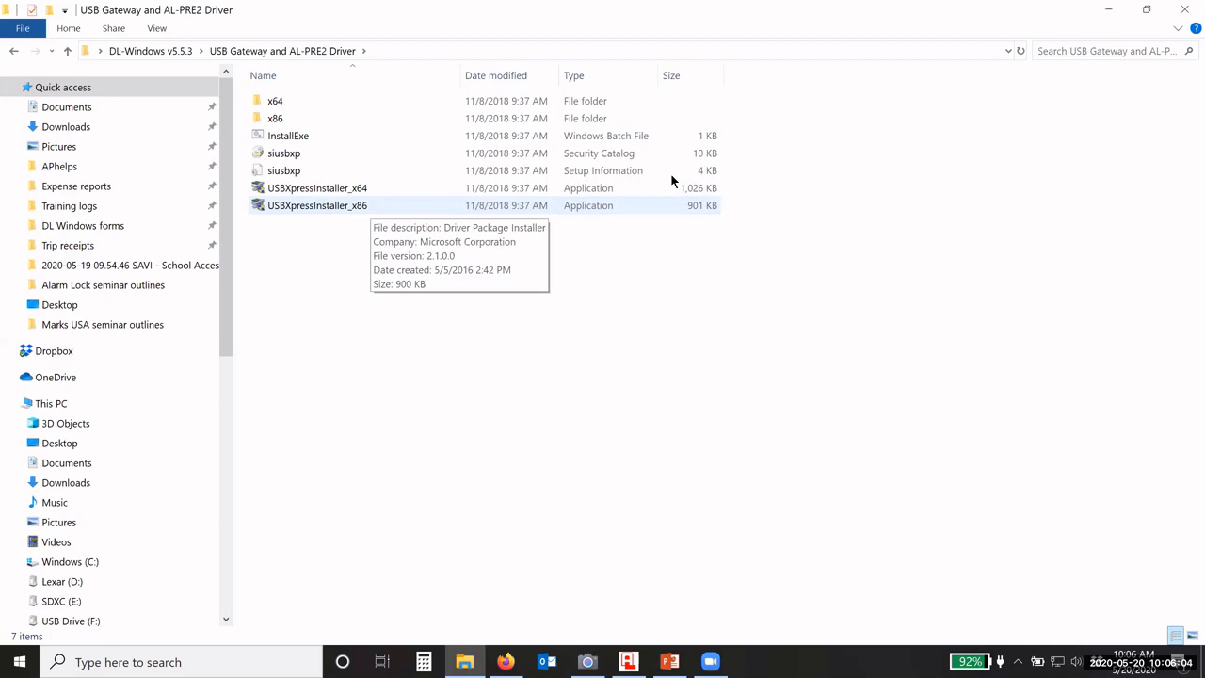
key("super+d")
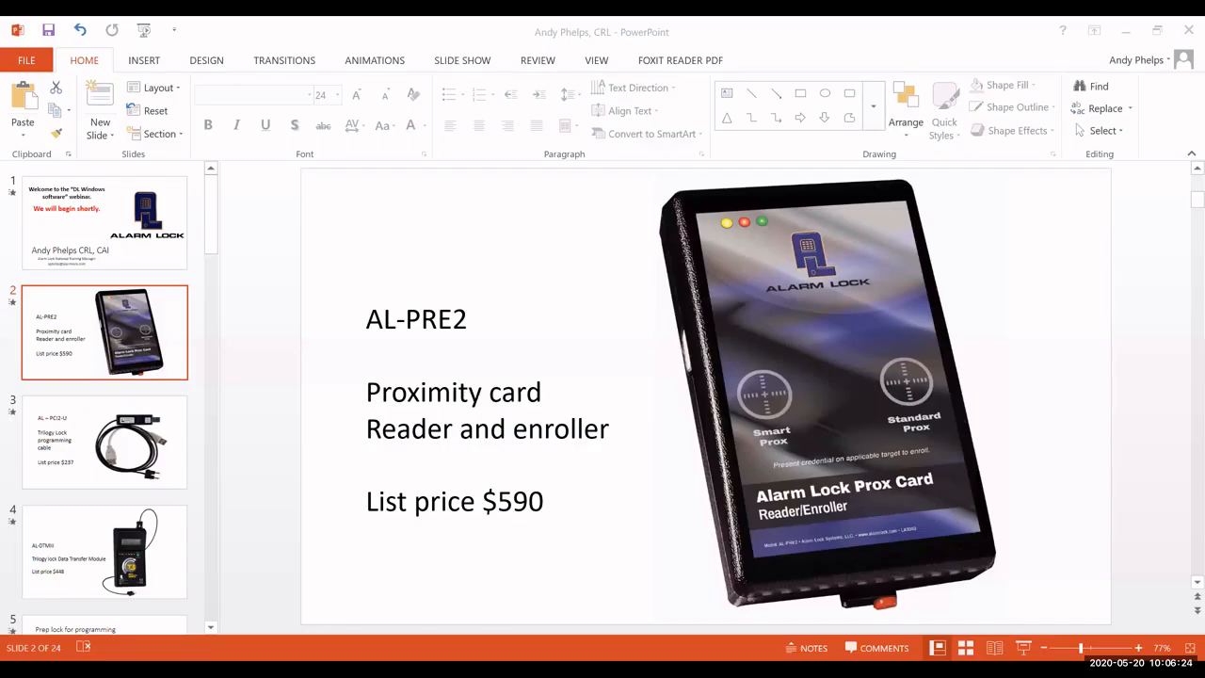
Step: Start the slide show from slide 2 and advance to the AL-PCI2U cable slide ($237)
left_click(1024, 648)
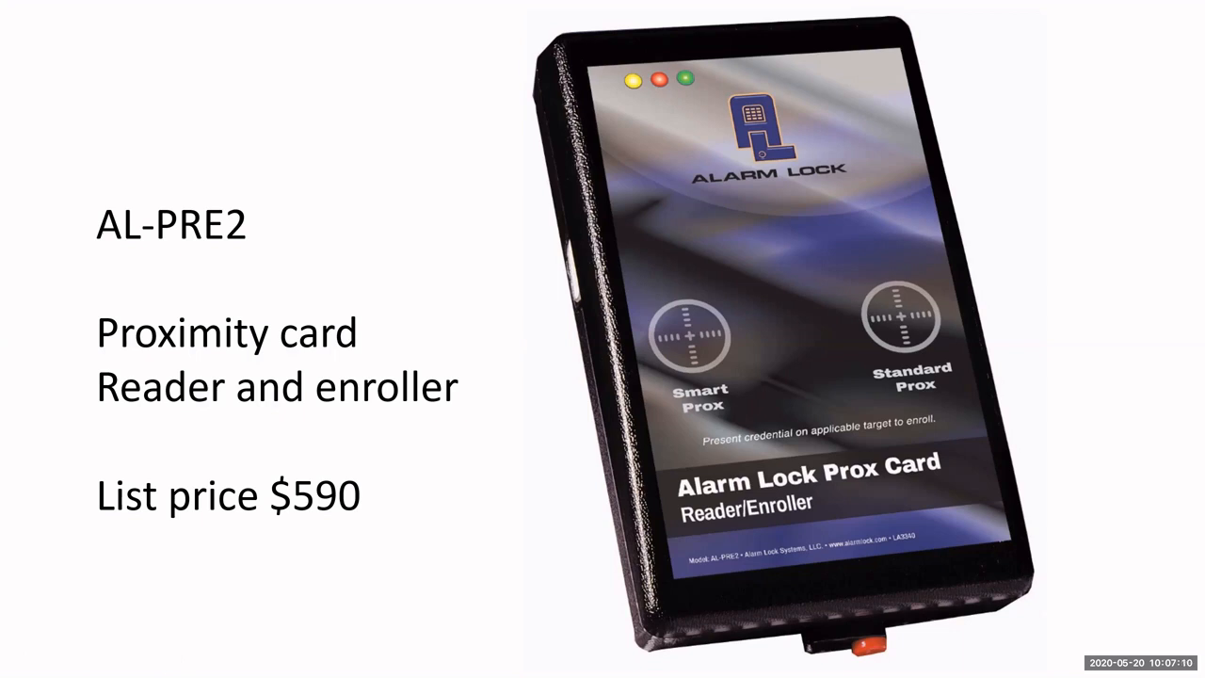
key("Right")
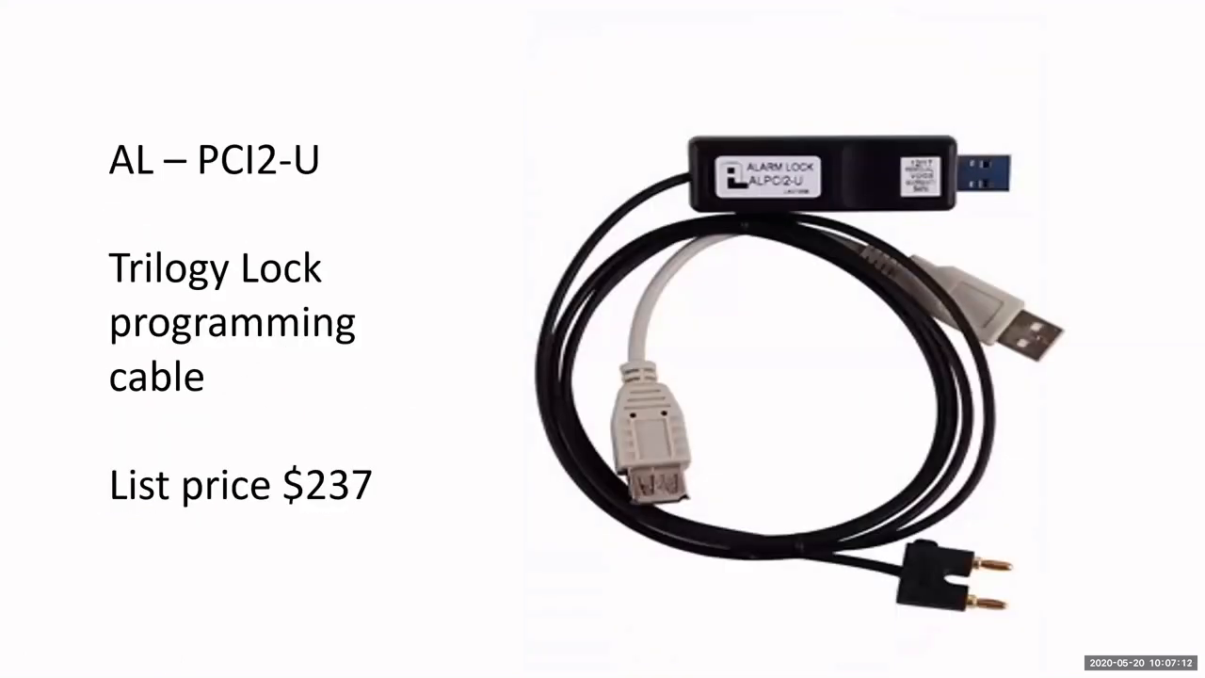
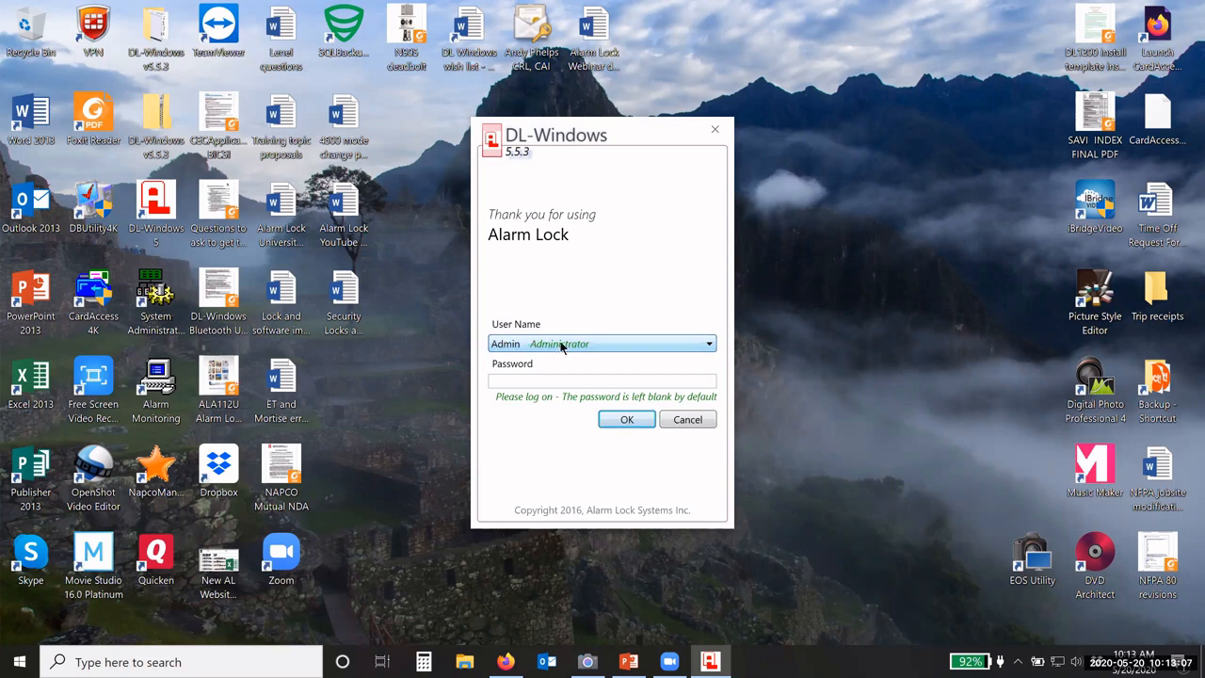
Step: Log in to DL-Windows as Admin, leaving the default password blank
left_click(513, 380)
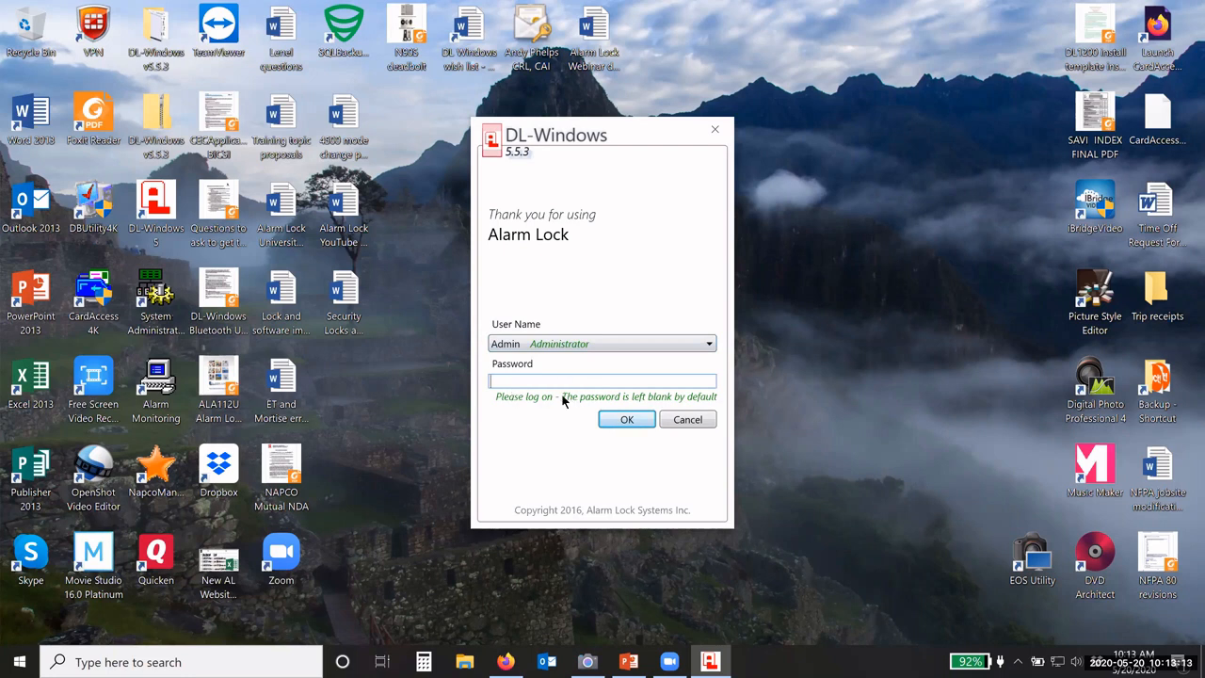
left_click(627, 420)
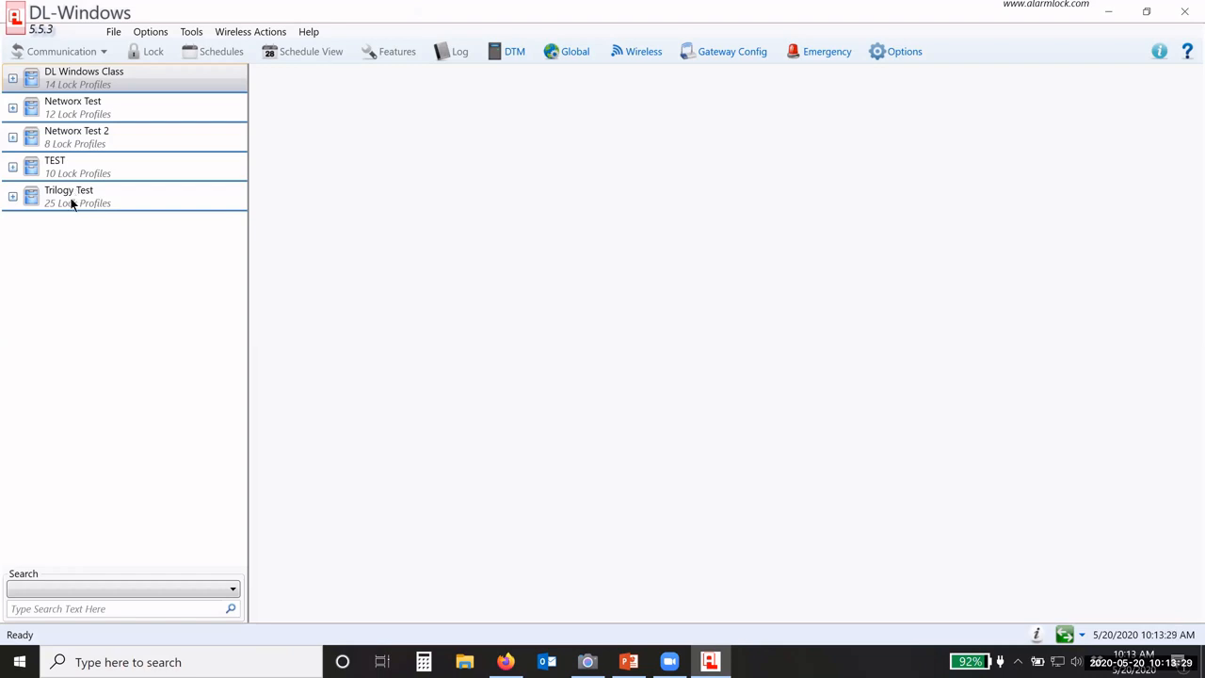
left_click(13, 77)
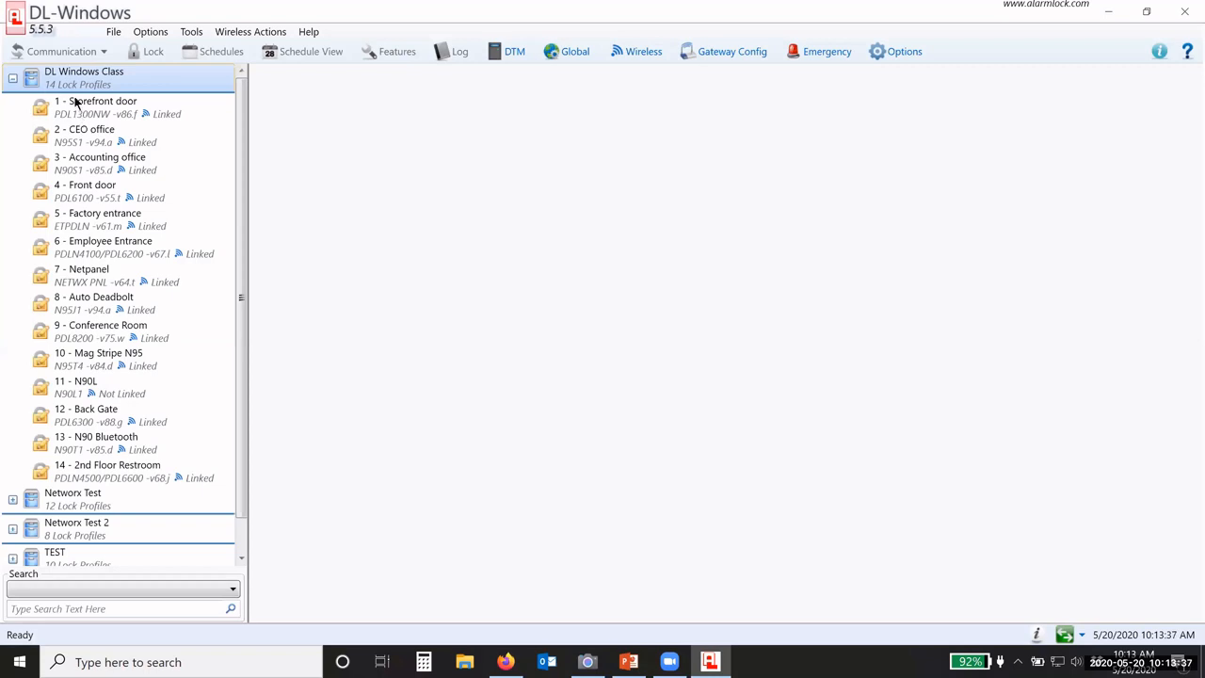
left_click(12, 79)
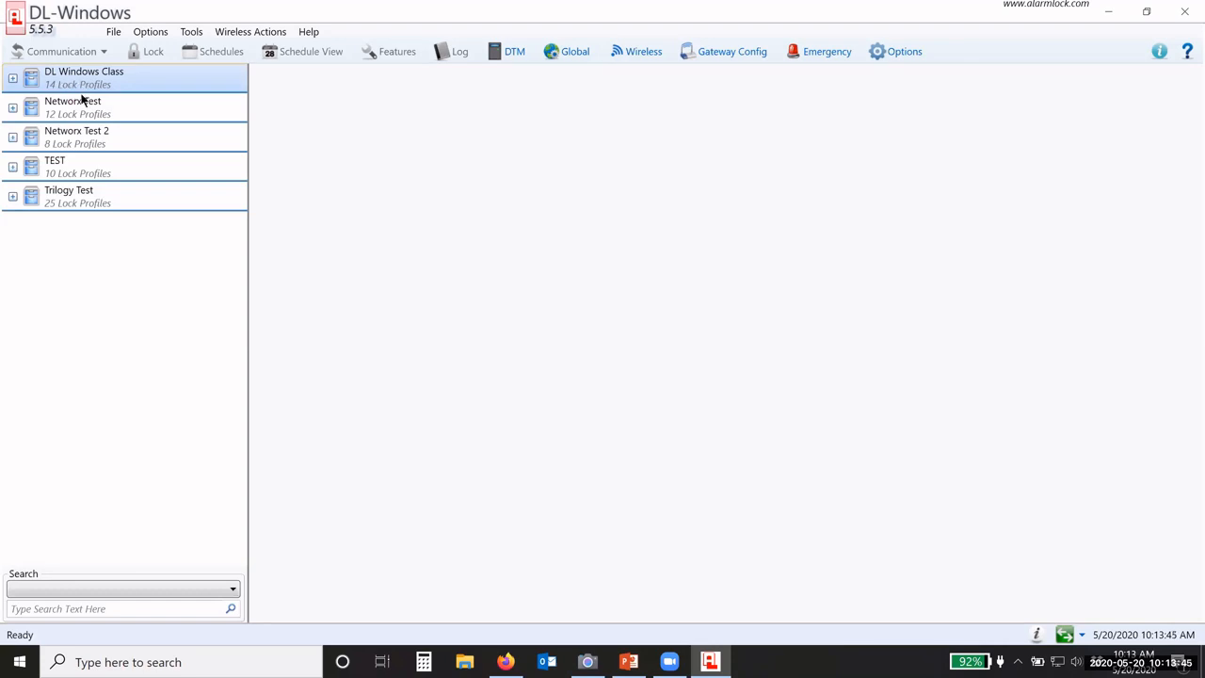
left_click(81, 171)
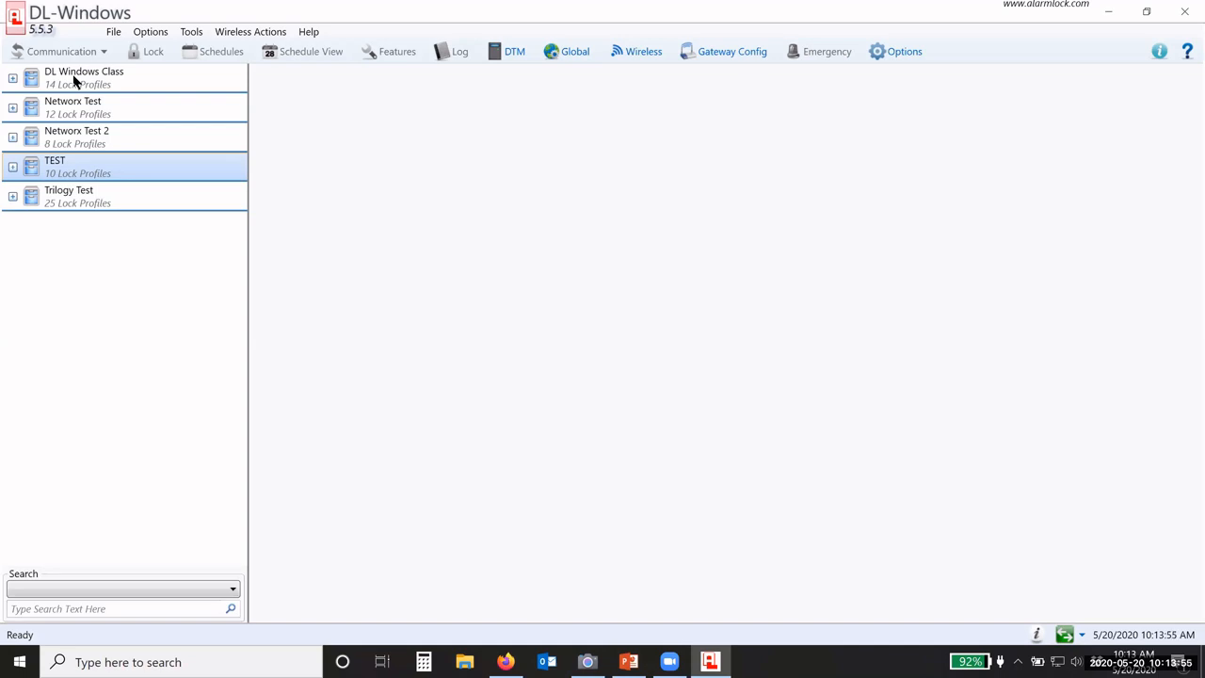
left_click(74, 81)
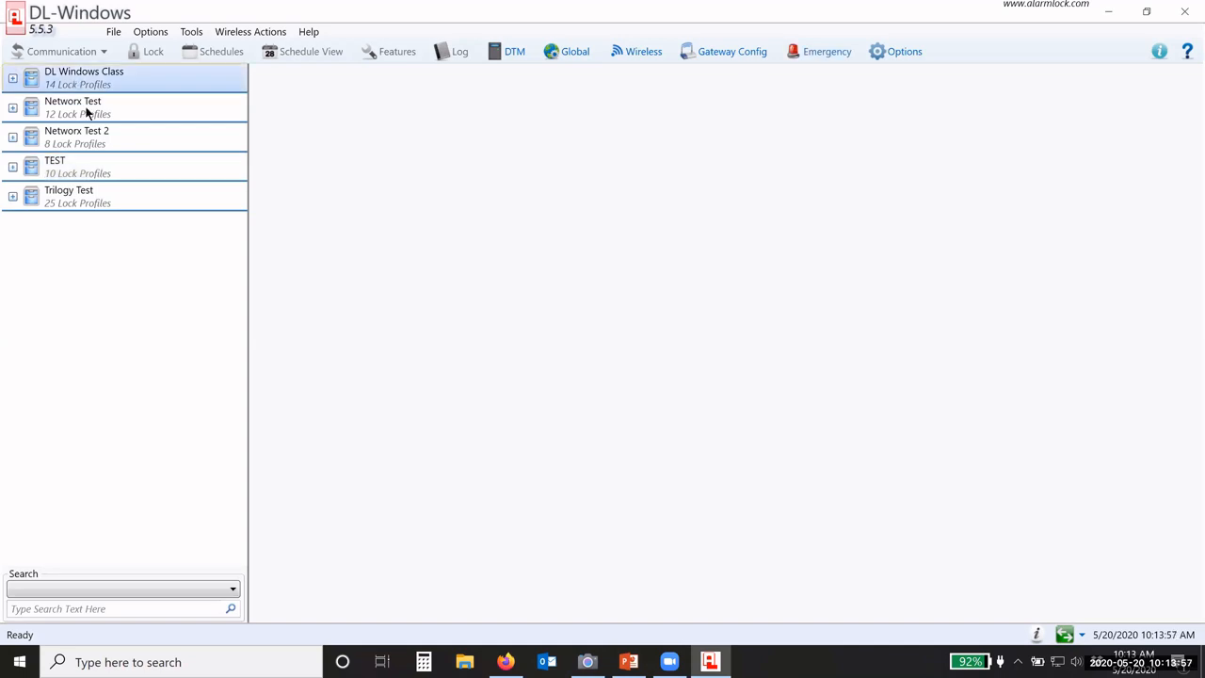
left_click(94, 115)
left_click(93, 142)
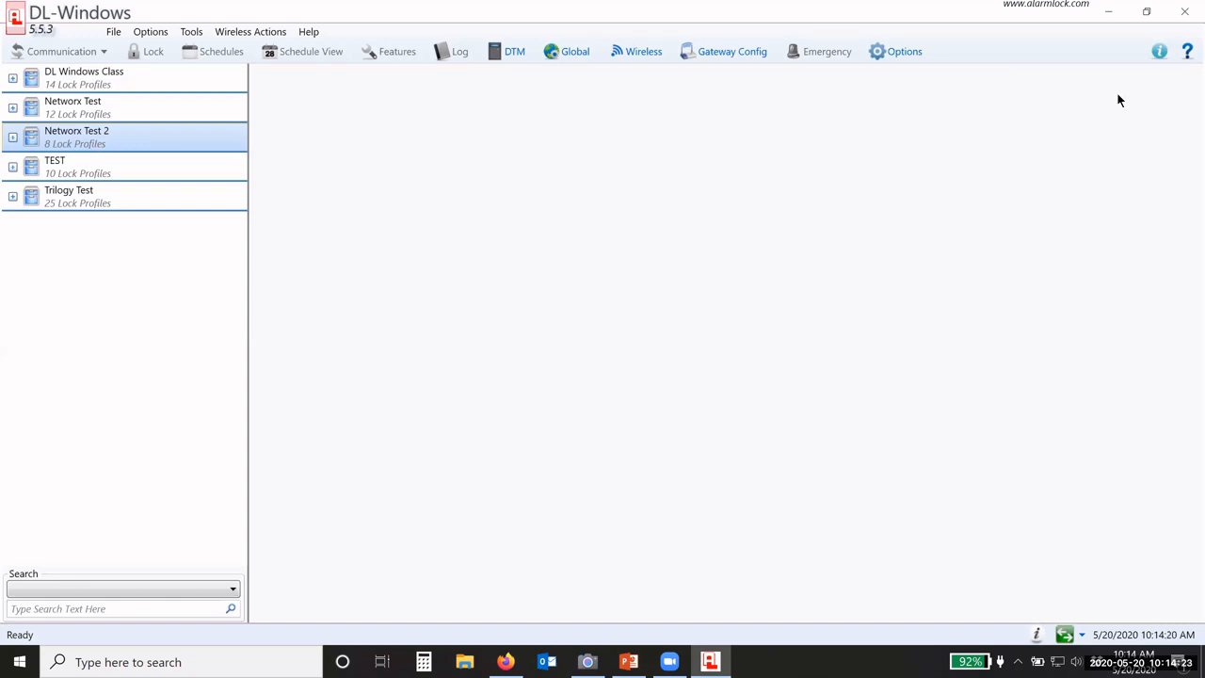
left_click(82, 252)
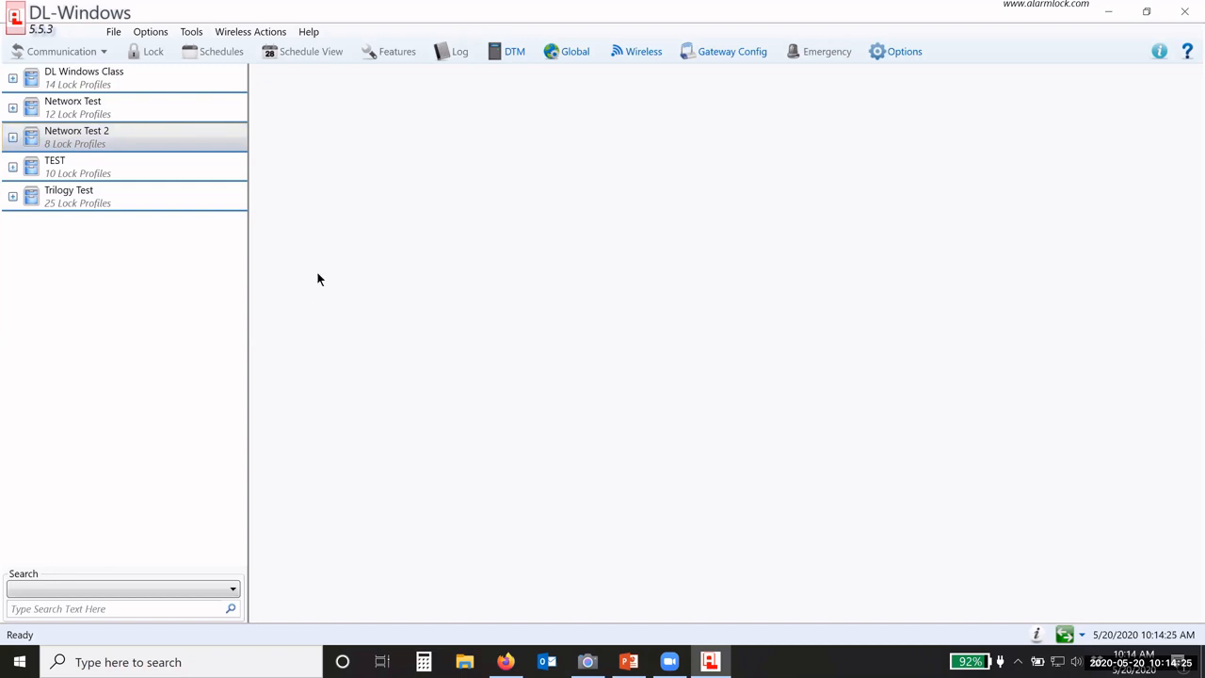
Step: Expand the DL Windows Class account to list its 14 lock profiles
left_click(114, 33)
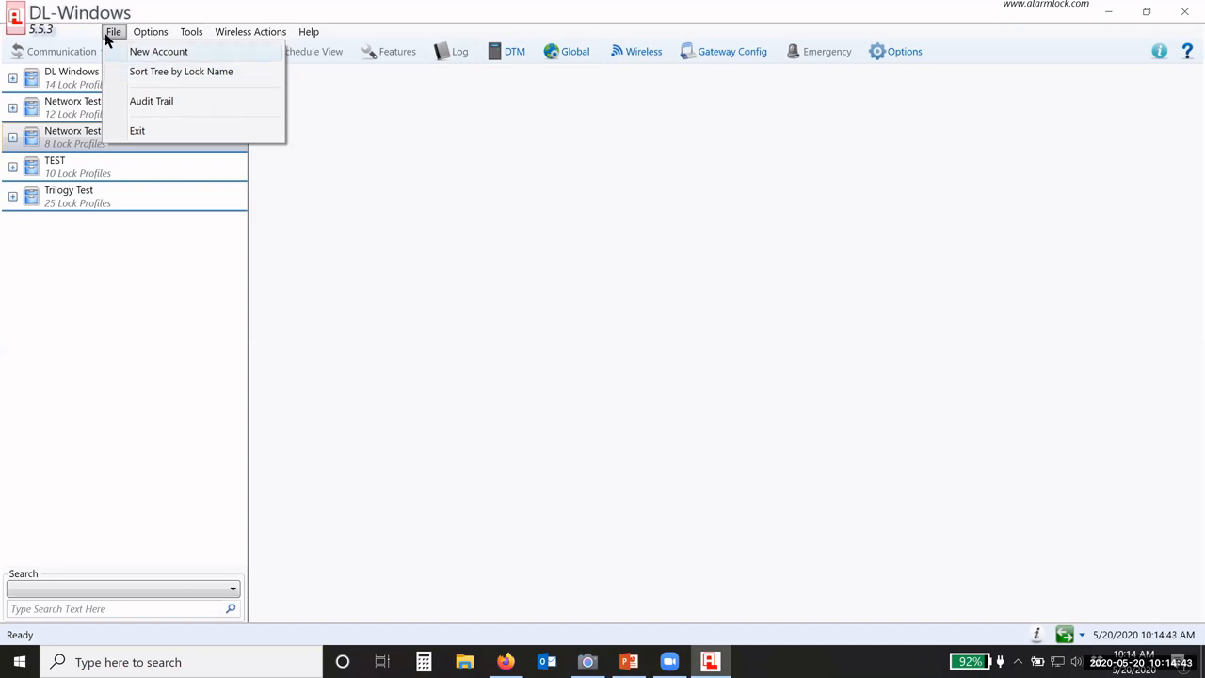
left_click(160, 77)
left_click(12, 78)
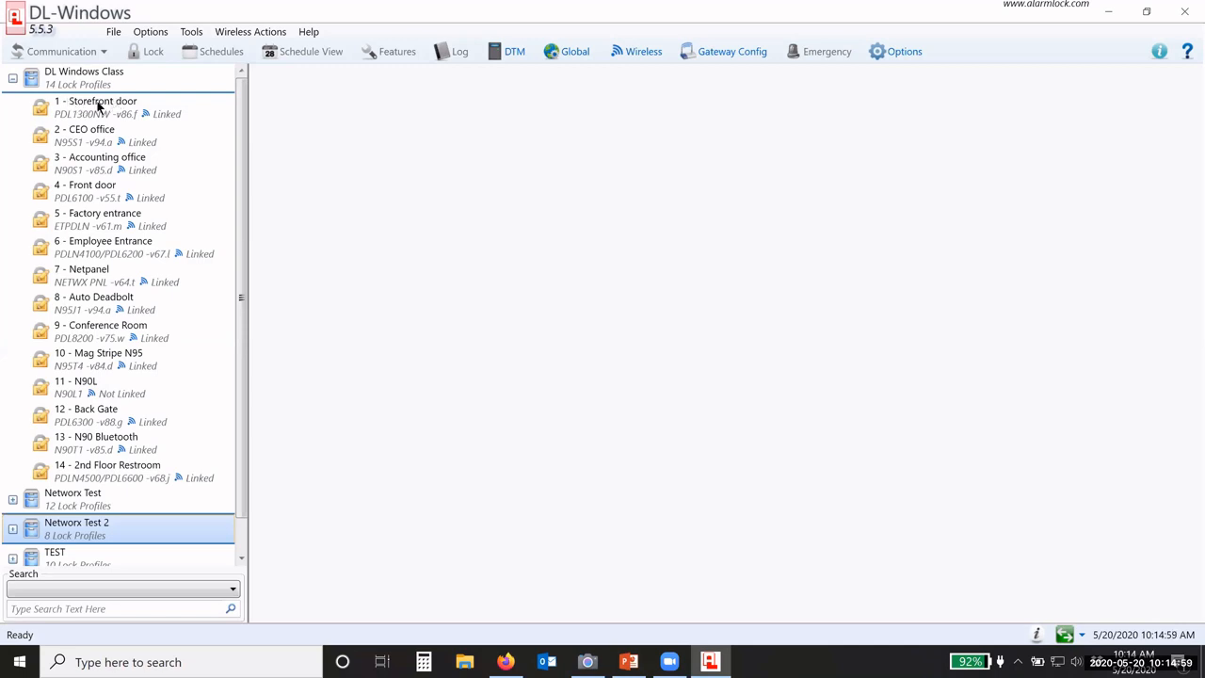
Step: Sort the lock tree by lock name, then back by lock ID
left_click(111, 32)
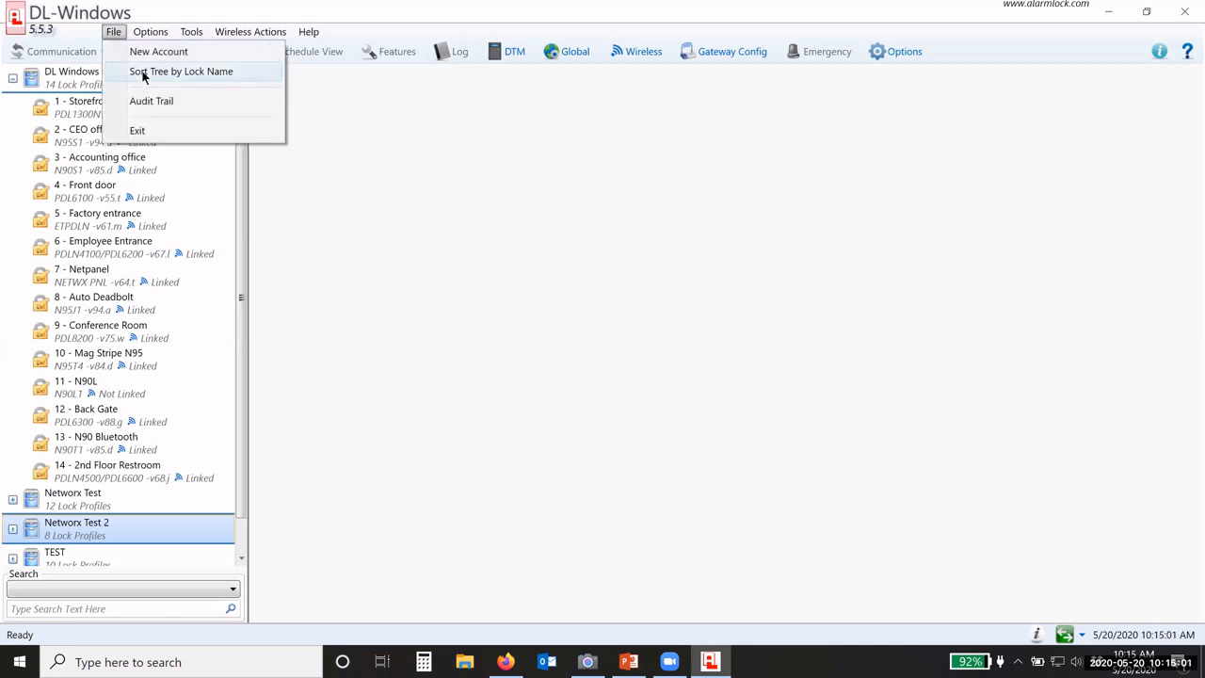
left_click(165, 82)
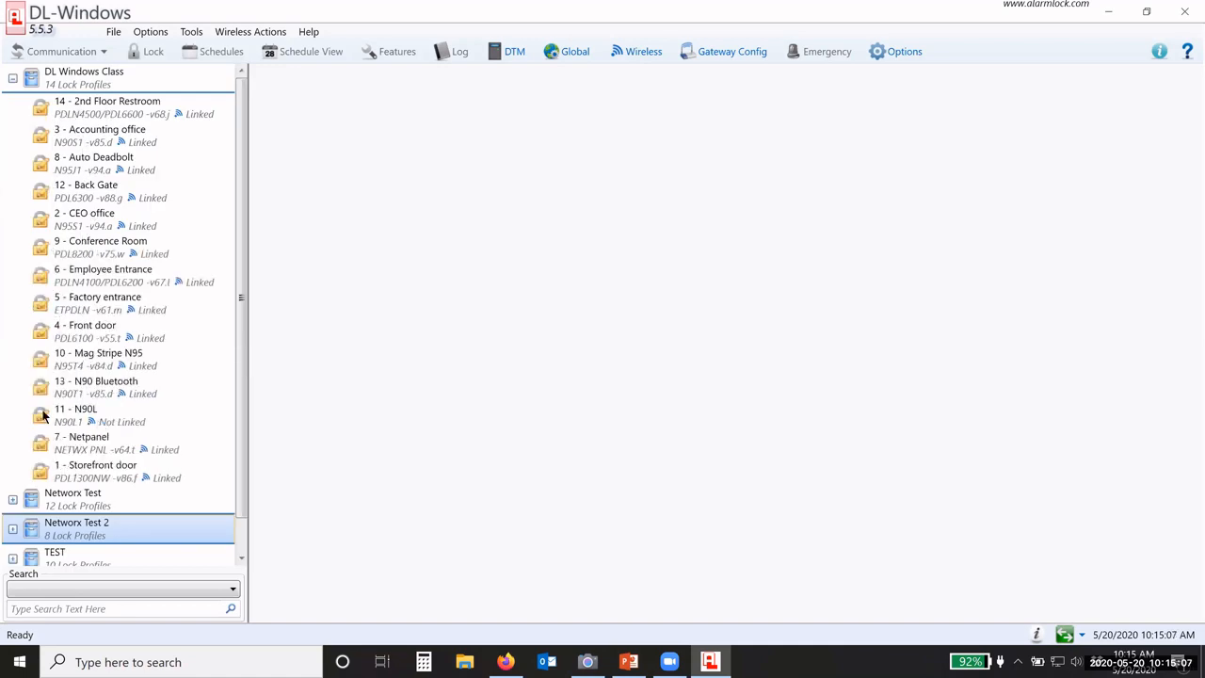
left_click(113, 31)
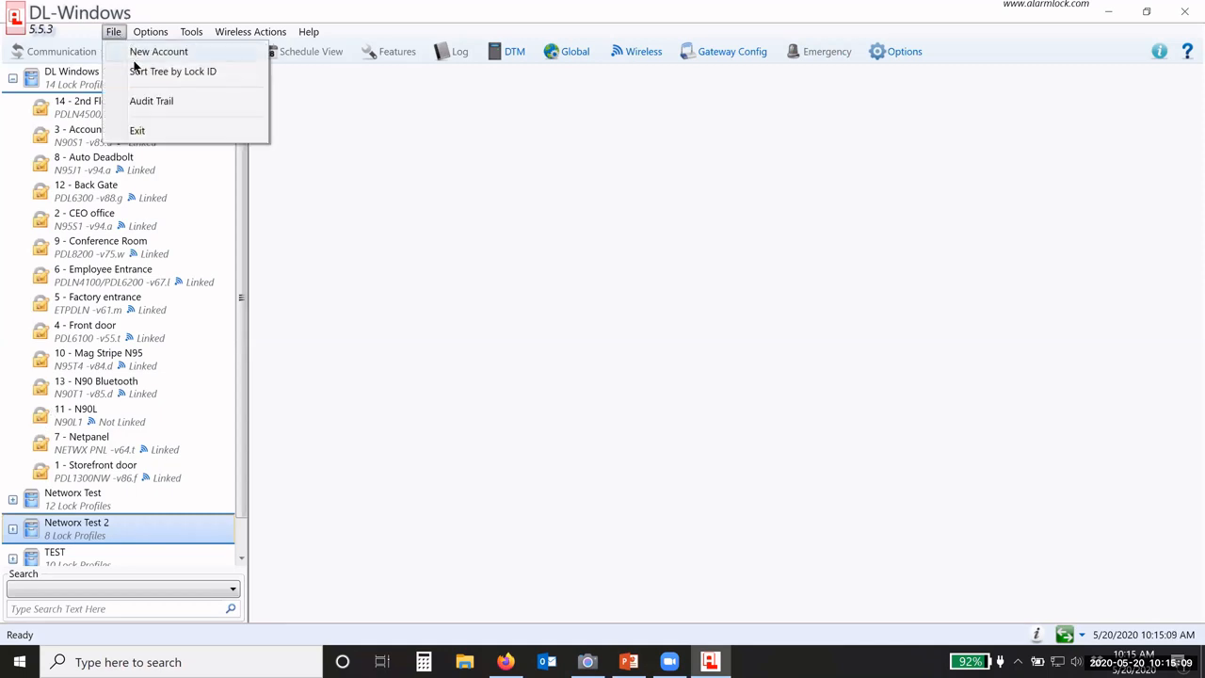
left_click(198, 72)
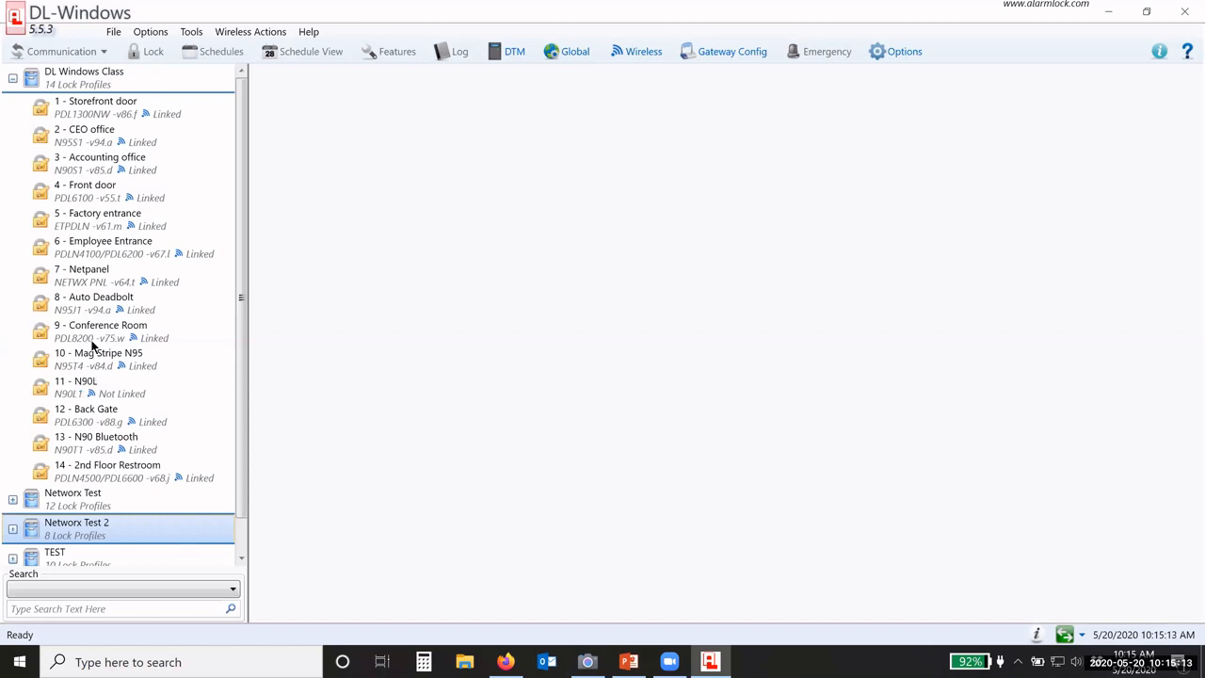
left_click(113, 34)
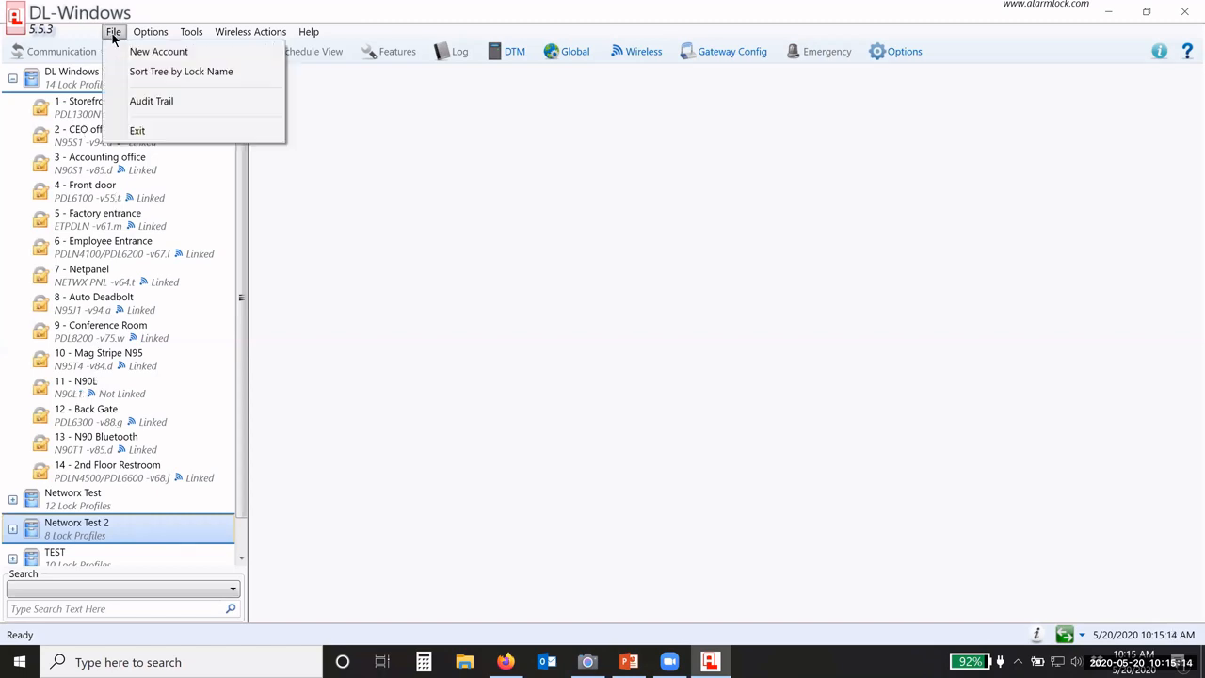
Step: Open the Audit Trail, moving it up-left and enlarging it
left_click(157, 105)
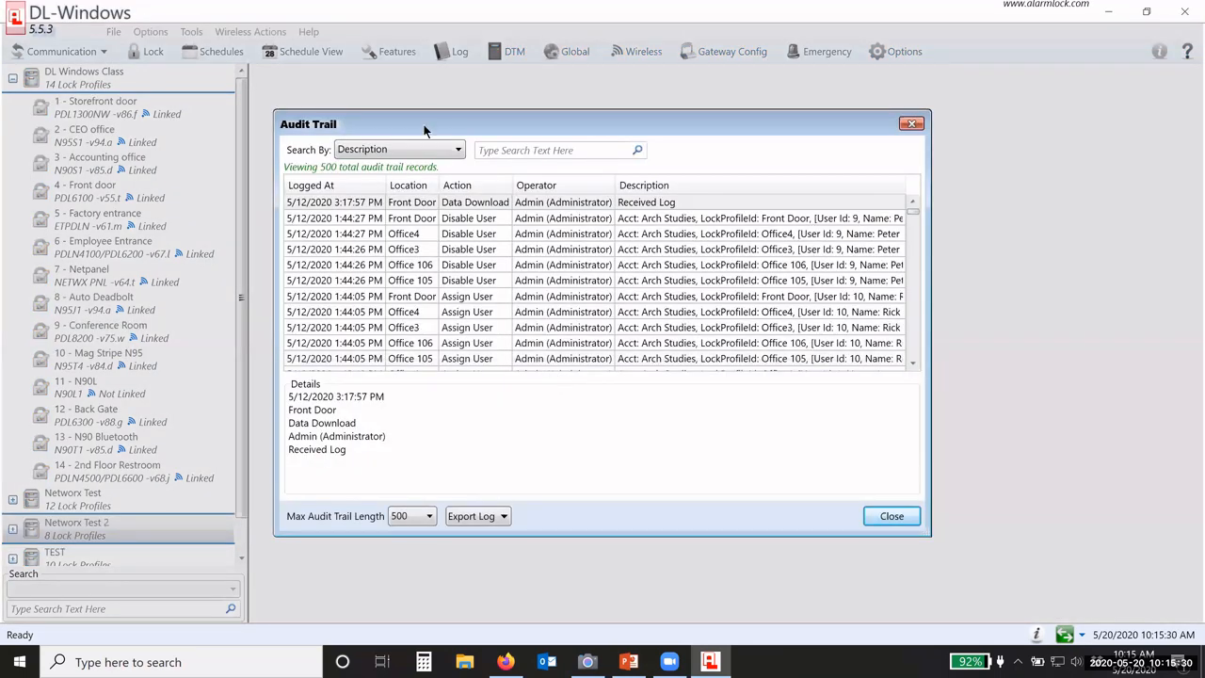
left_click_drag(423, 127, 391, 64)
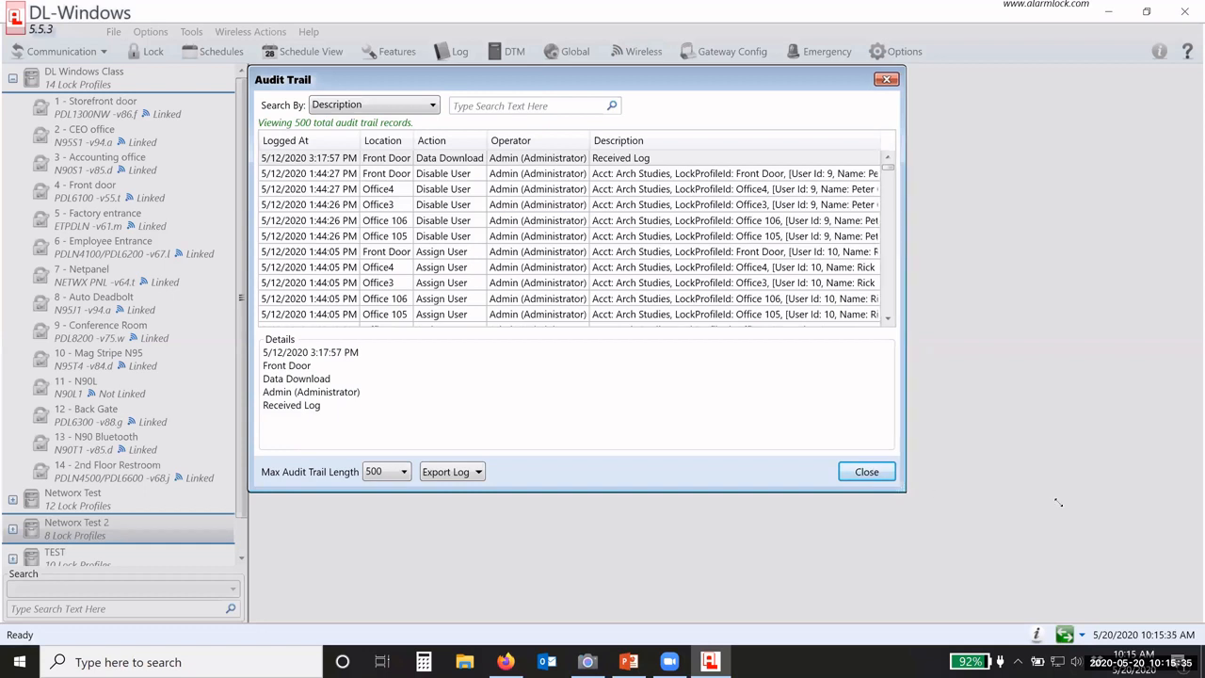
left_click_drag(902, 488, 1090, 513)
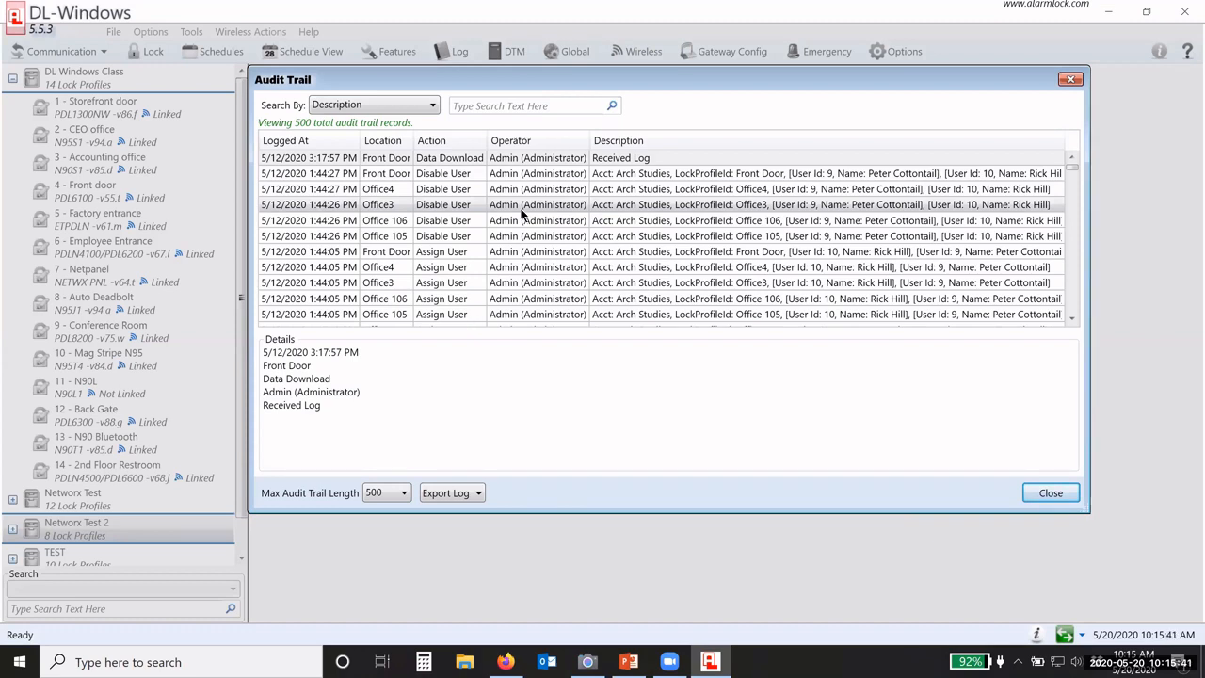
Step: Scroll the audit log and show details of the Office 105 Assign User record
scroll(522, 216, "down", 1)
scroll(521, 216, "down", 6)
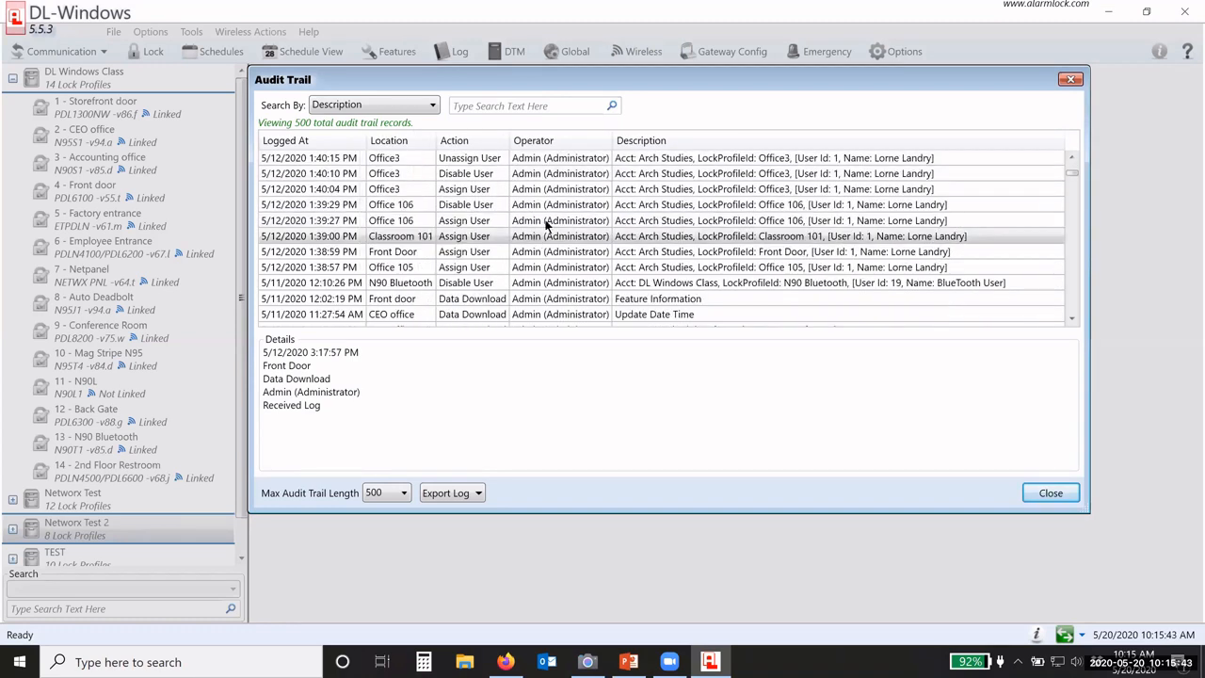
scroll(546, 223, "down", 8)
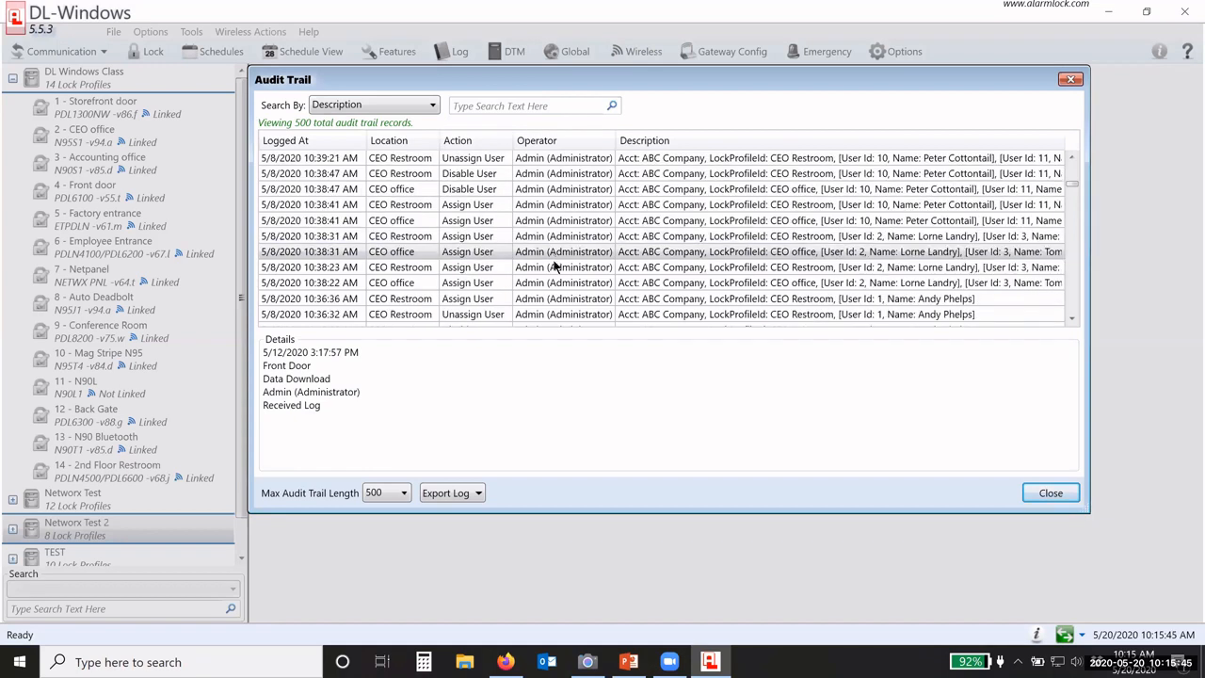
scroll(556, 292, "up", 6)
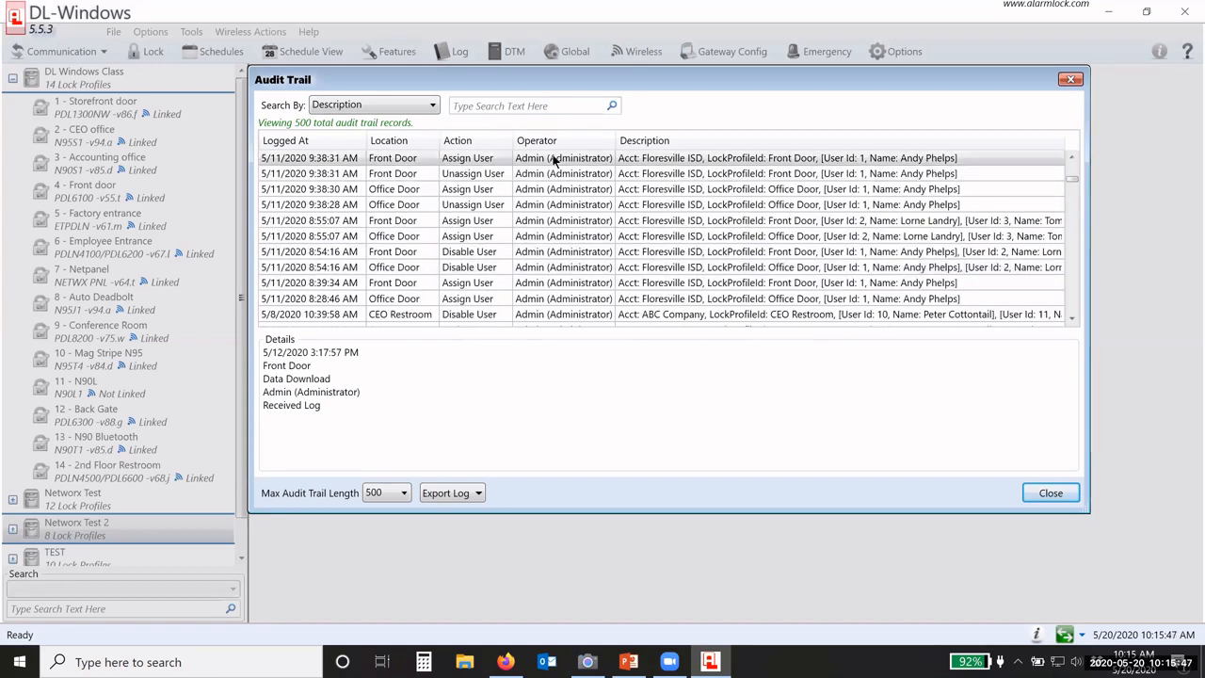
scroll(565, 243, "up", 5)
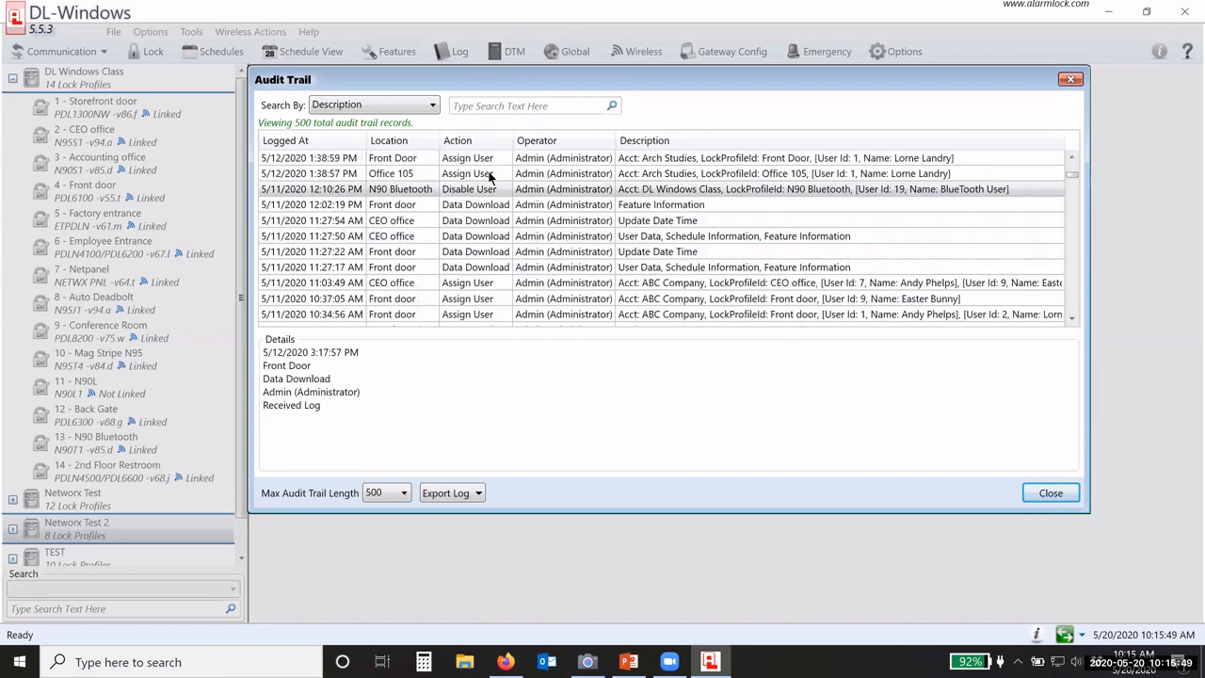
left_click(386, 179)
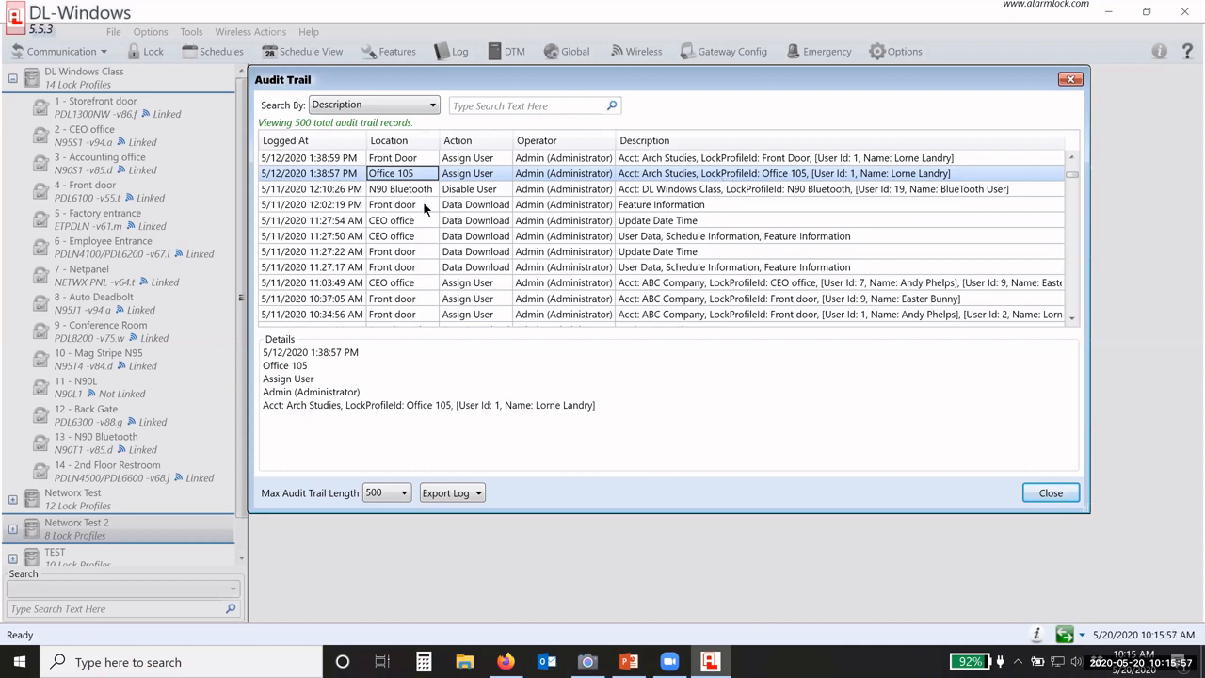
left_click(343, 177)
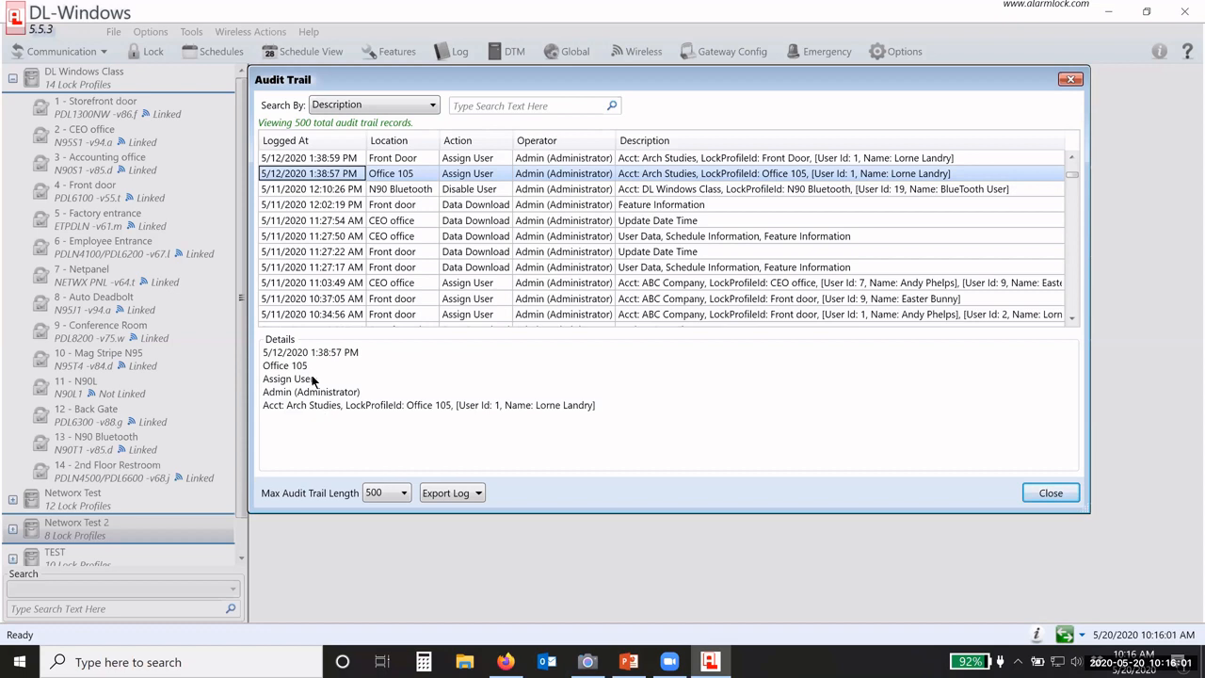
left_click(411, 106)
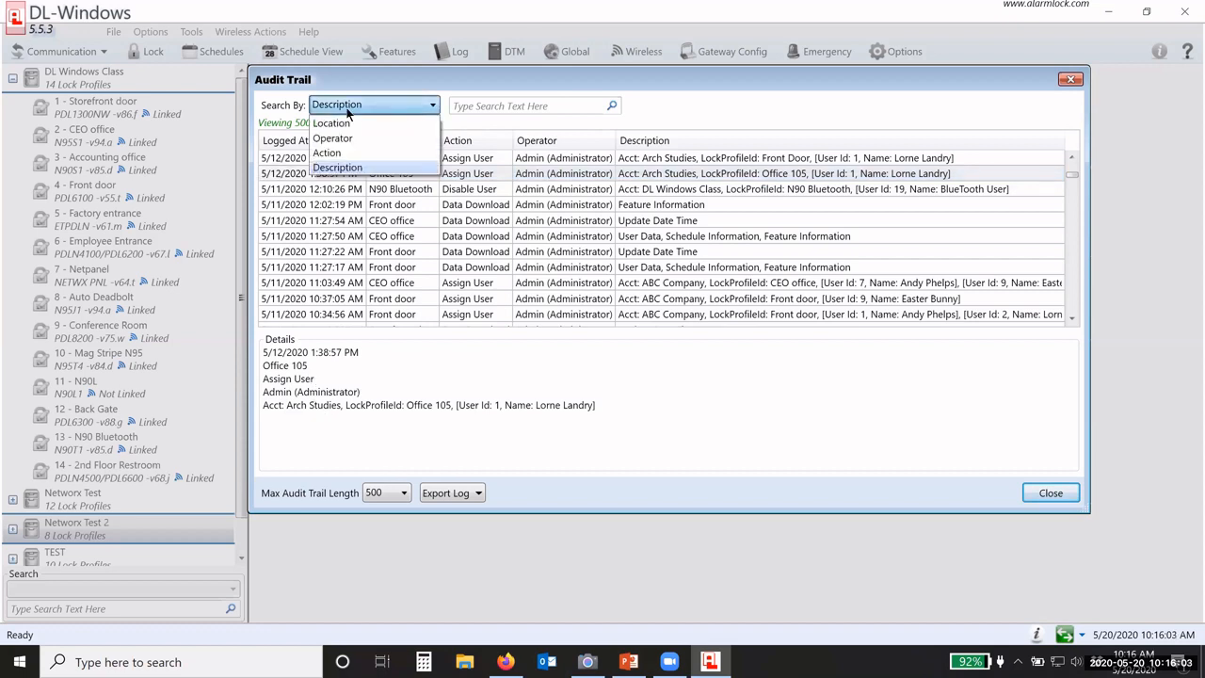
Step: Filter the audit trail by Location for 'CEO office', leaving 20 records
left_click(354, 123)
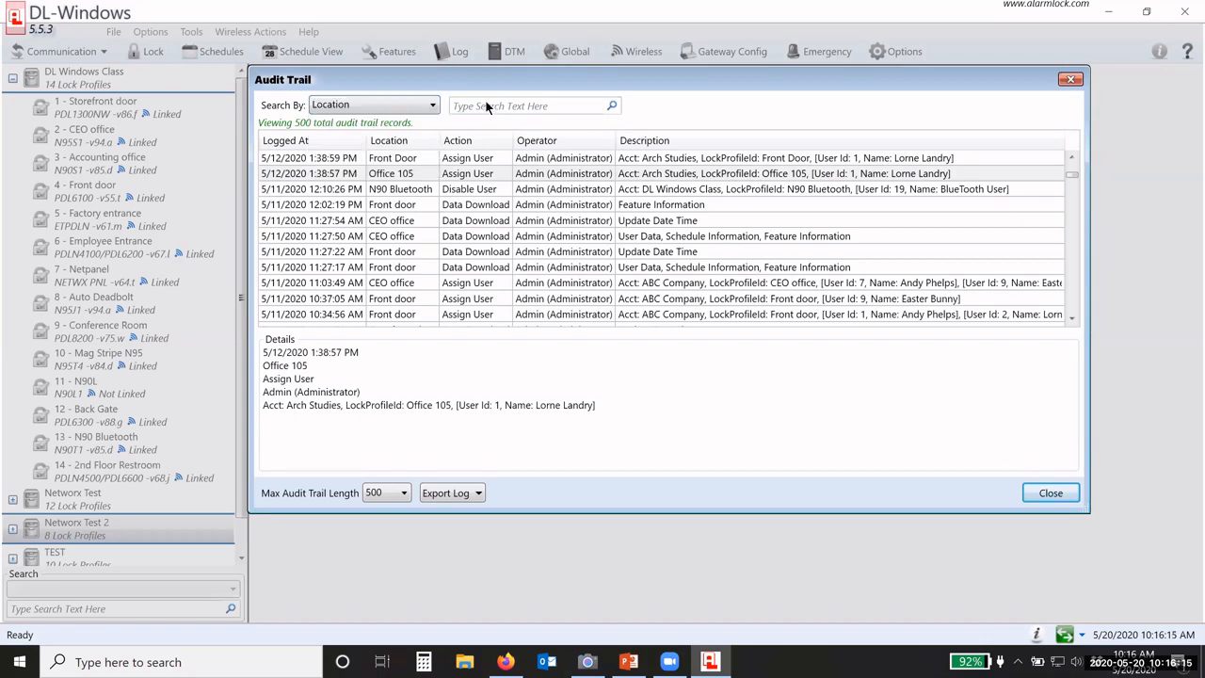
left_click(489, 108)
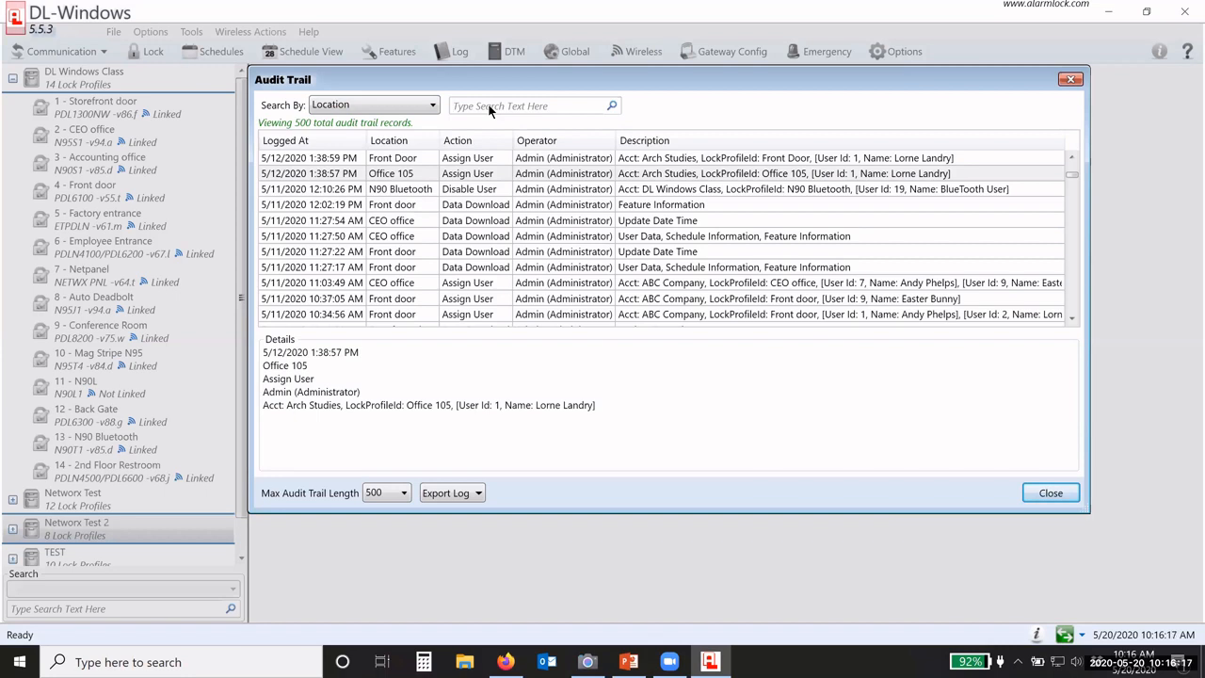
type("CEO")
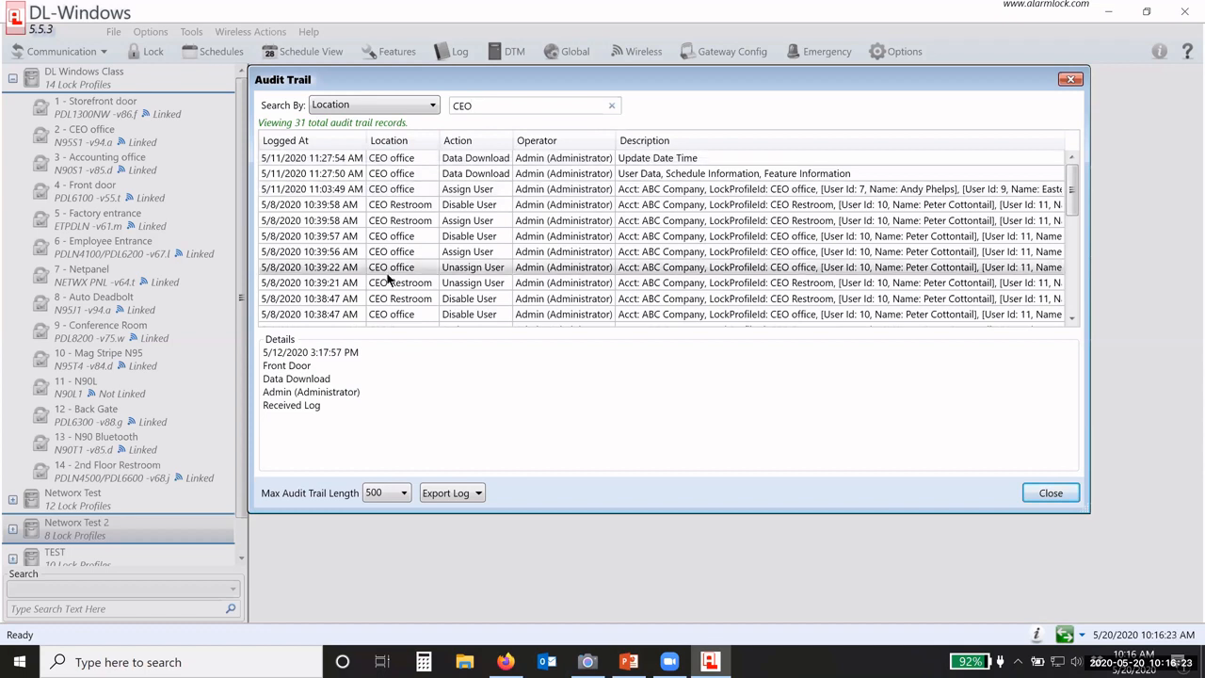
scroll(389, 273, "down", 4)
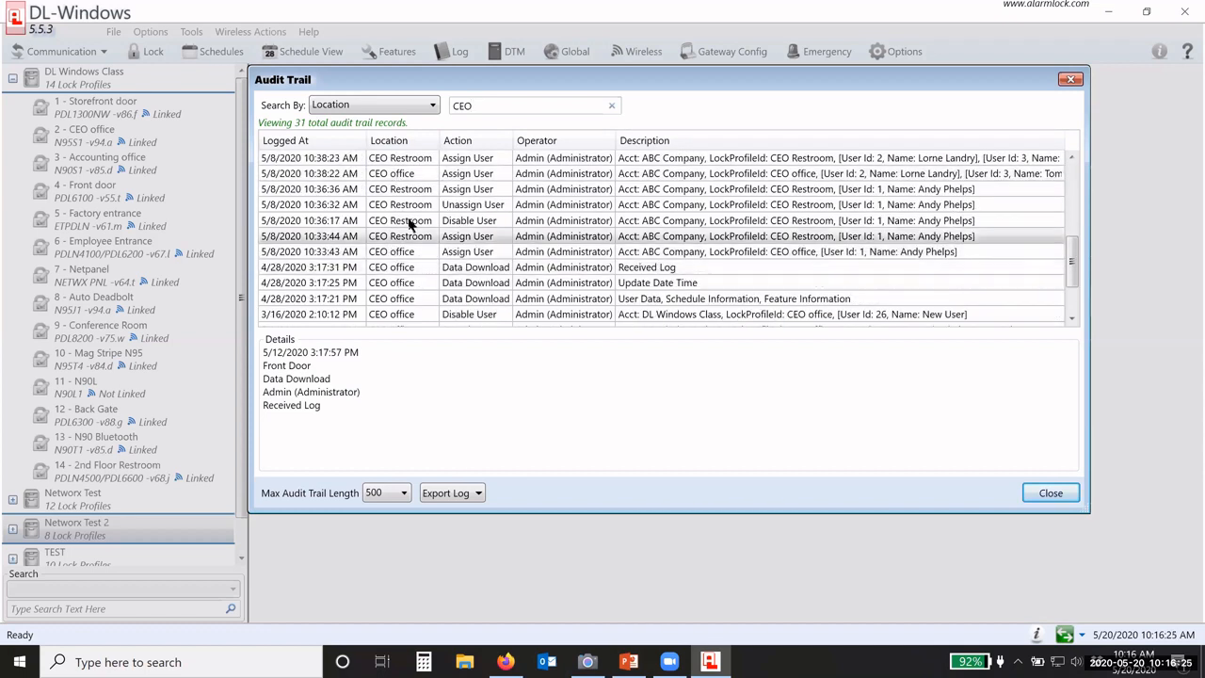
type("office")
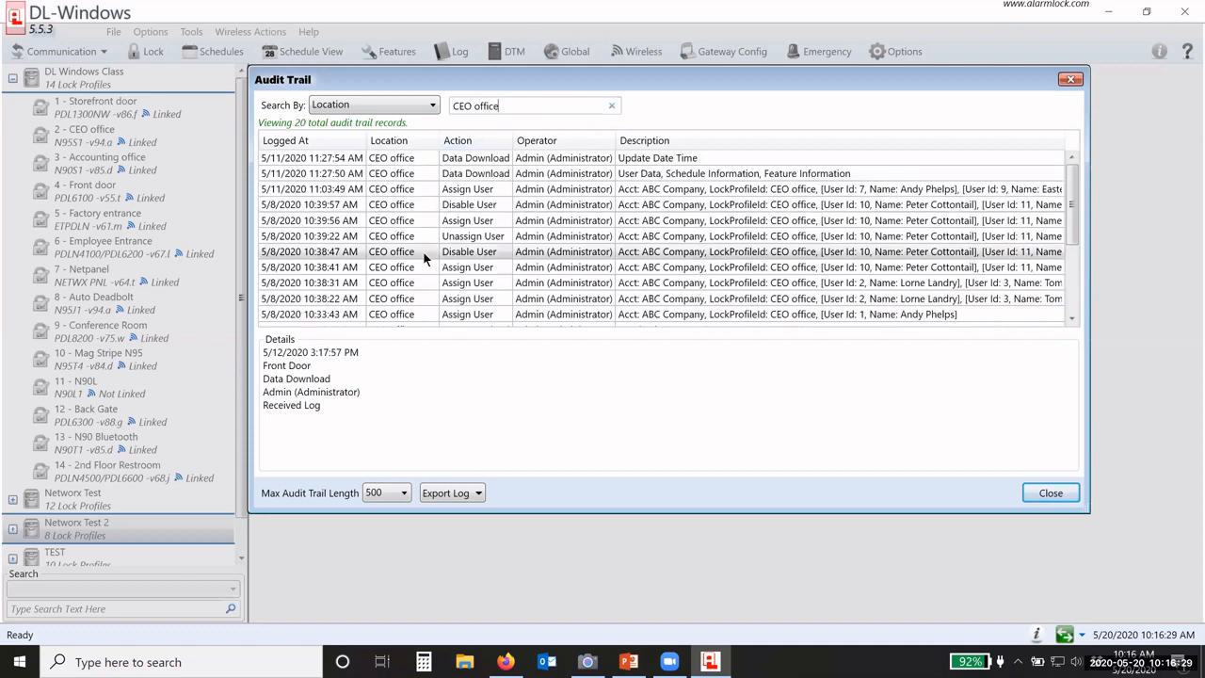
scroll(421, 207, "down", 3)
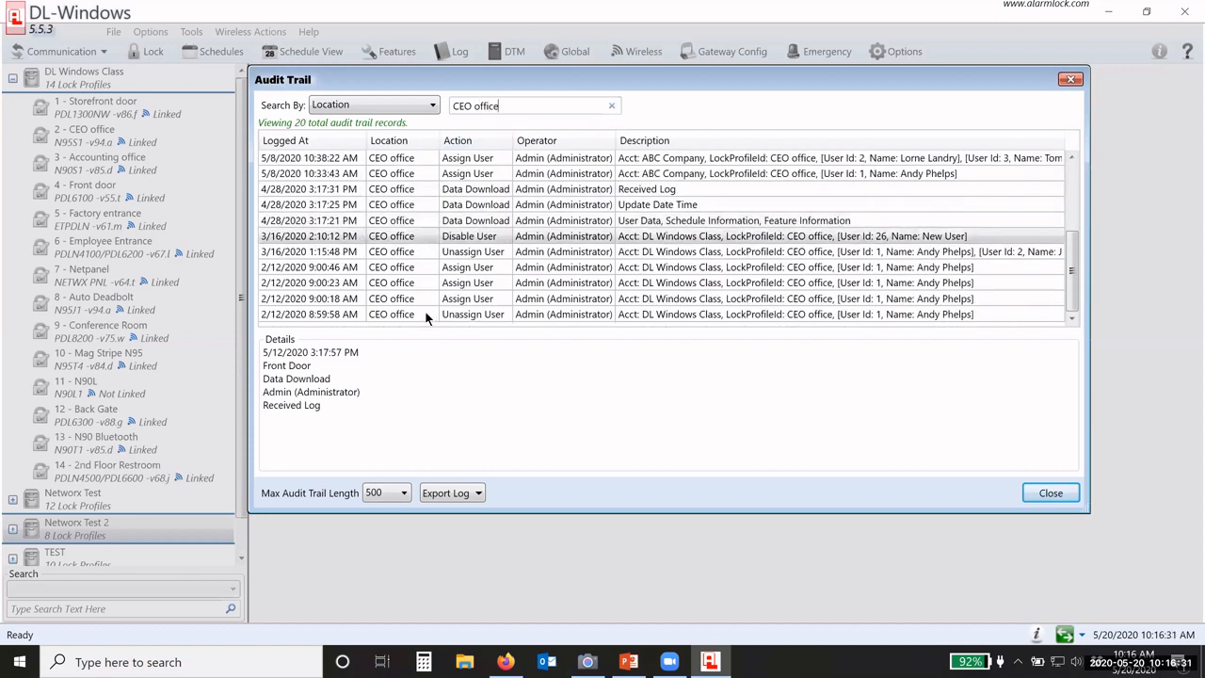
scroll(409, 219, "up", 1)
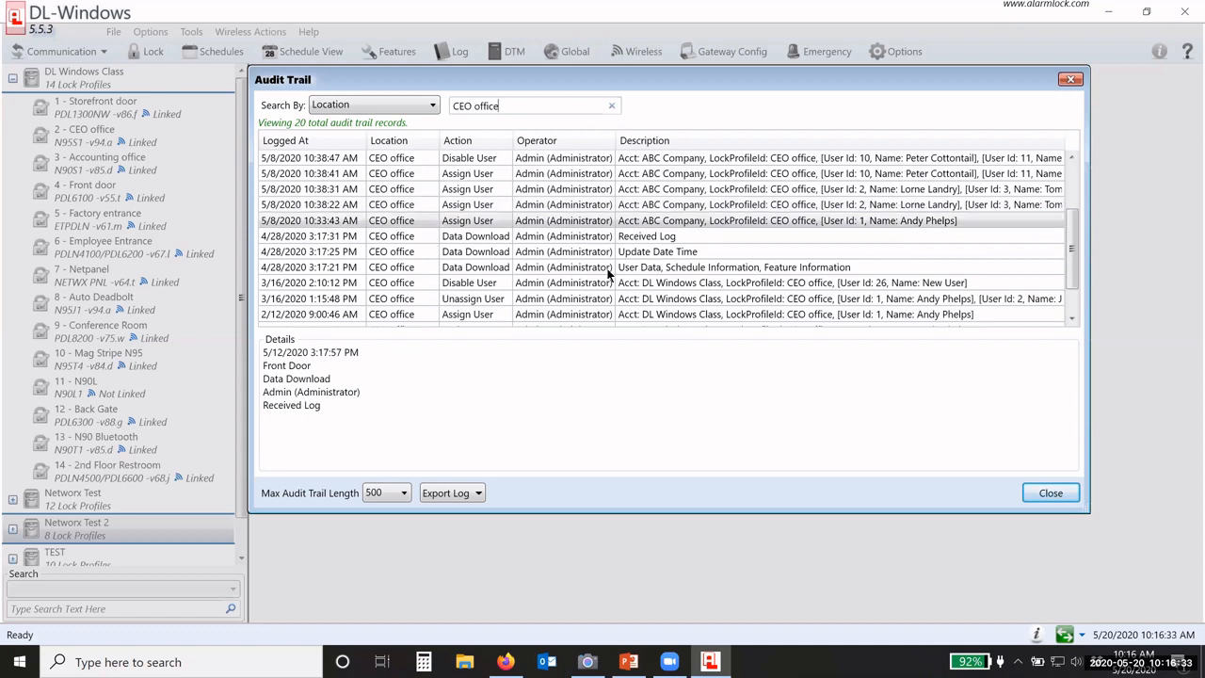
Step: View details of the Received Log, Update Date Time and 3/16/2020 Disable User records
left_click(642, 239)
left_click(656, 255)
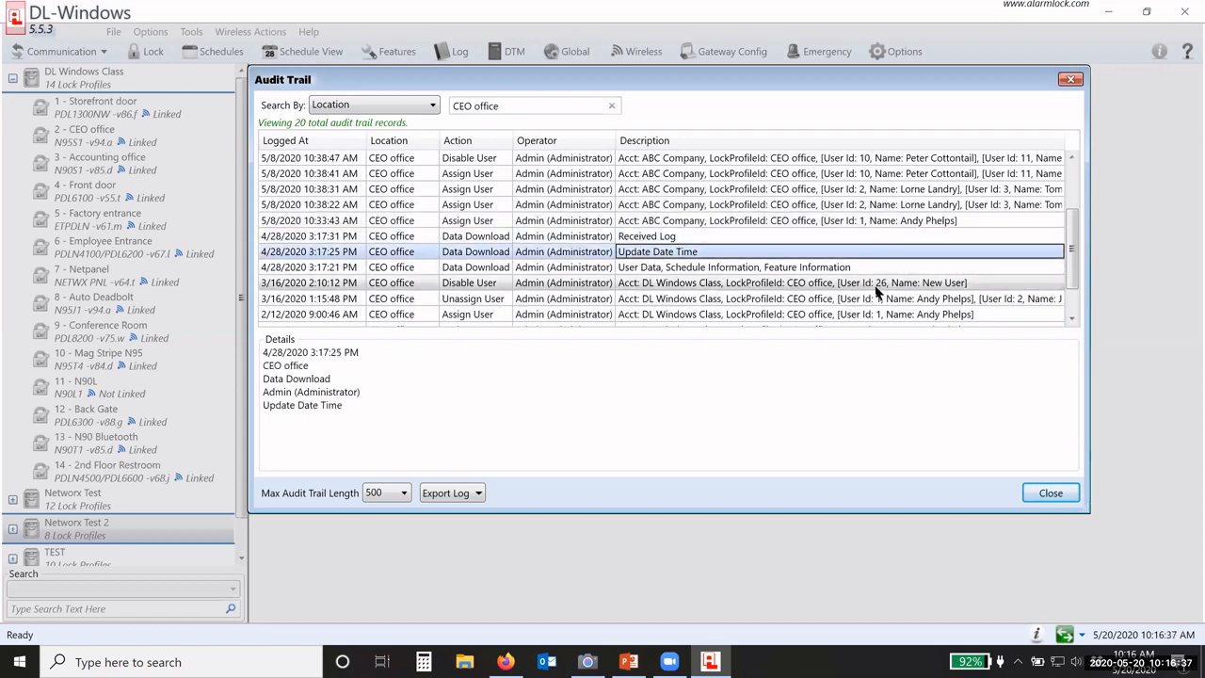
left_click(921, 285)
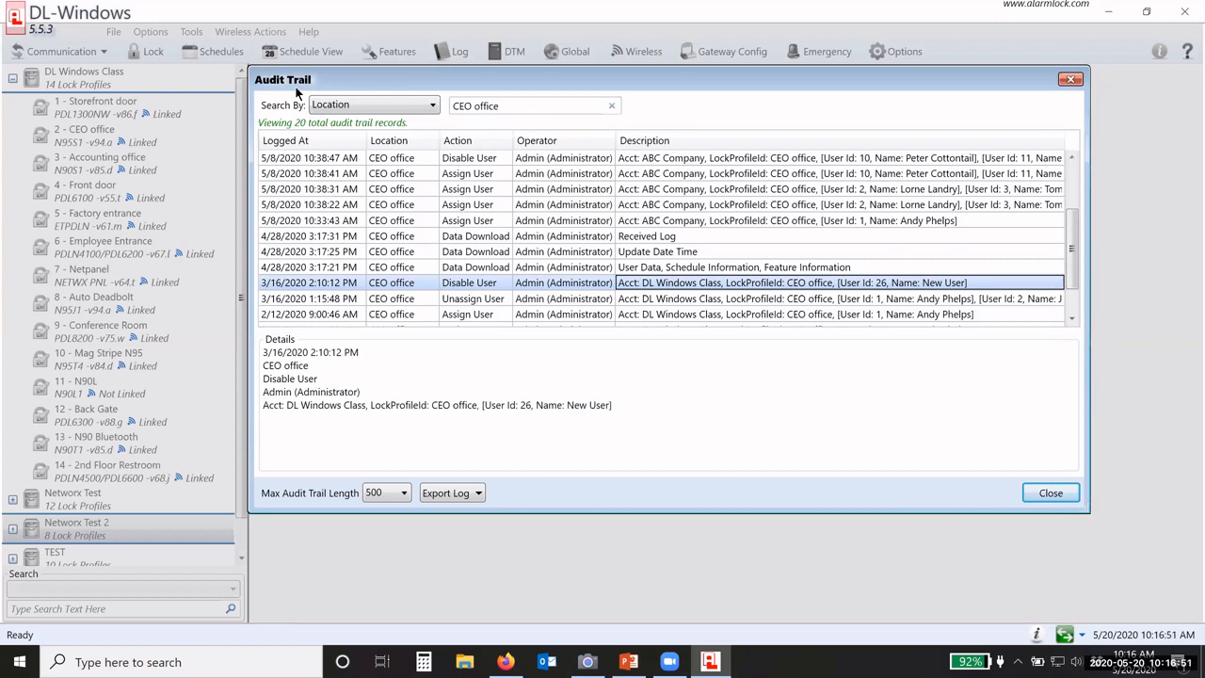
Step: Close the audit trail and view the Automatic Backup Duration choices in Options
left_click(1048, 493)
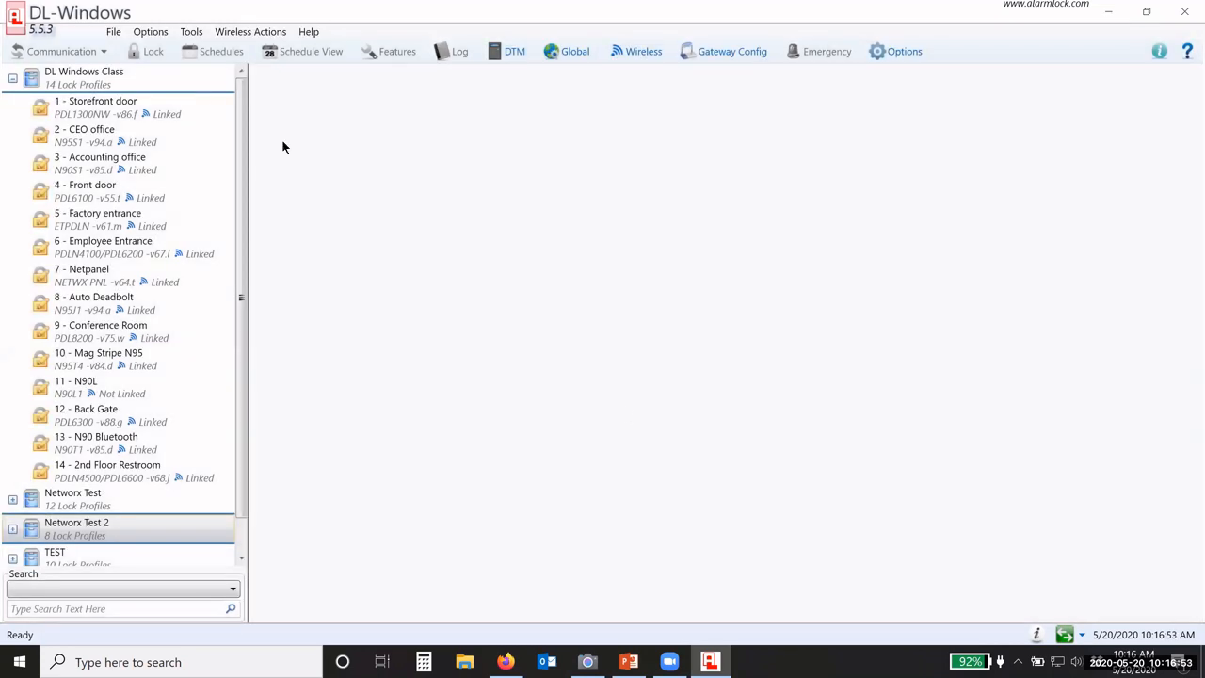
left_click(113, 33)
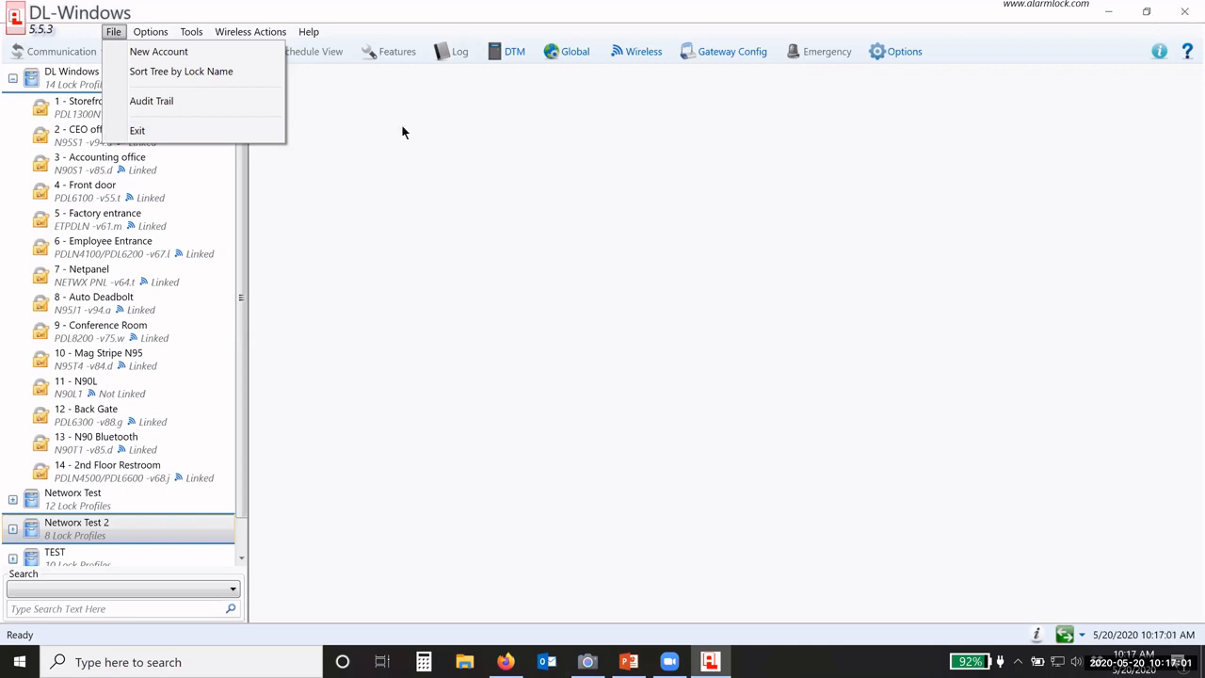
mouse_move(143, 33)
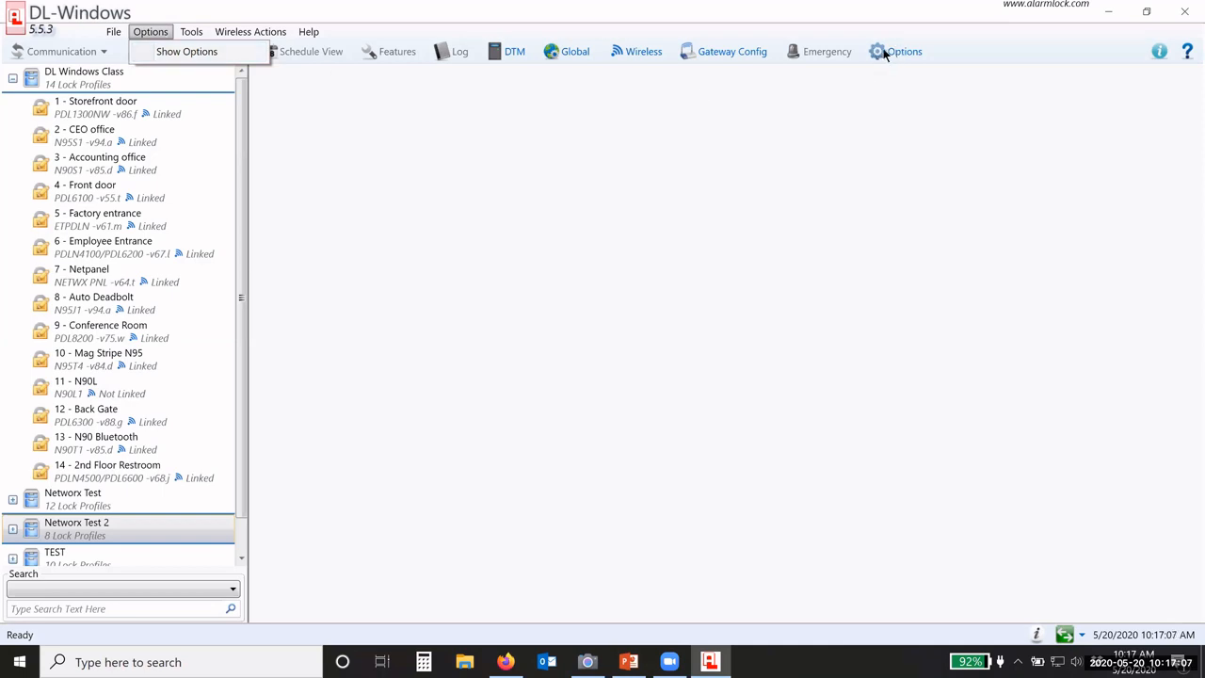
left_click(209, 53)
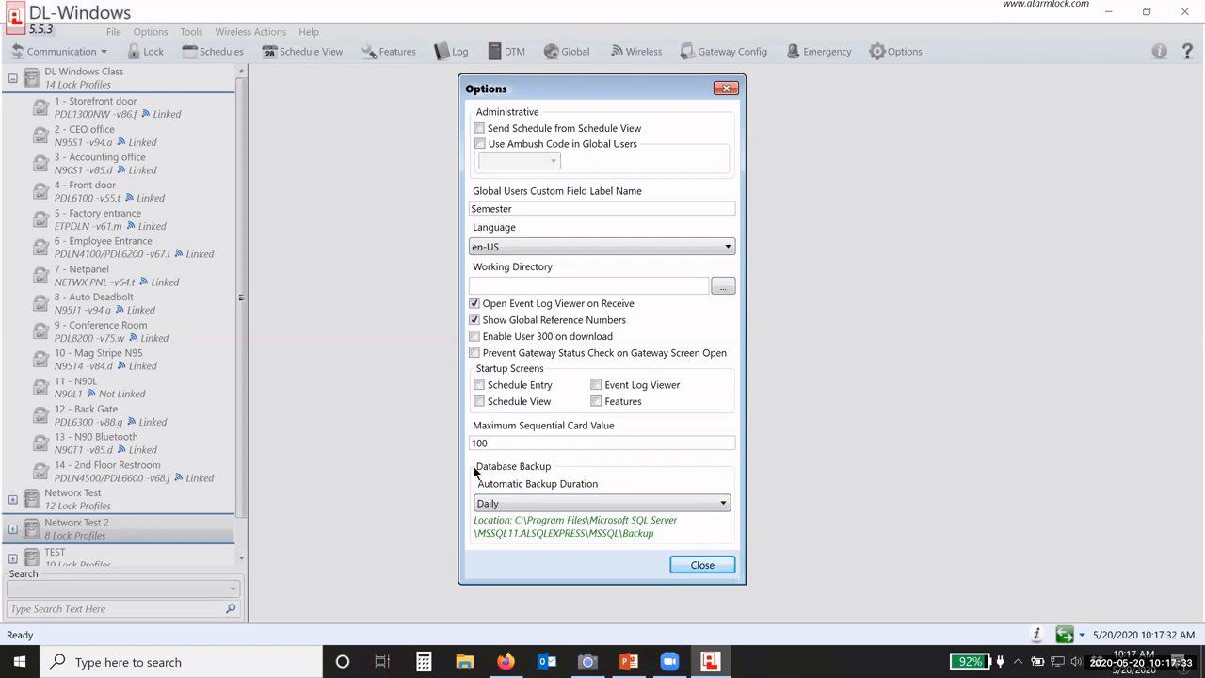
left_click(506, 506)
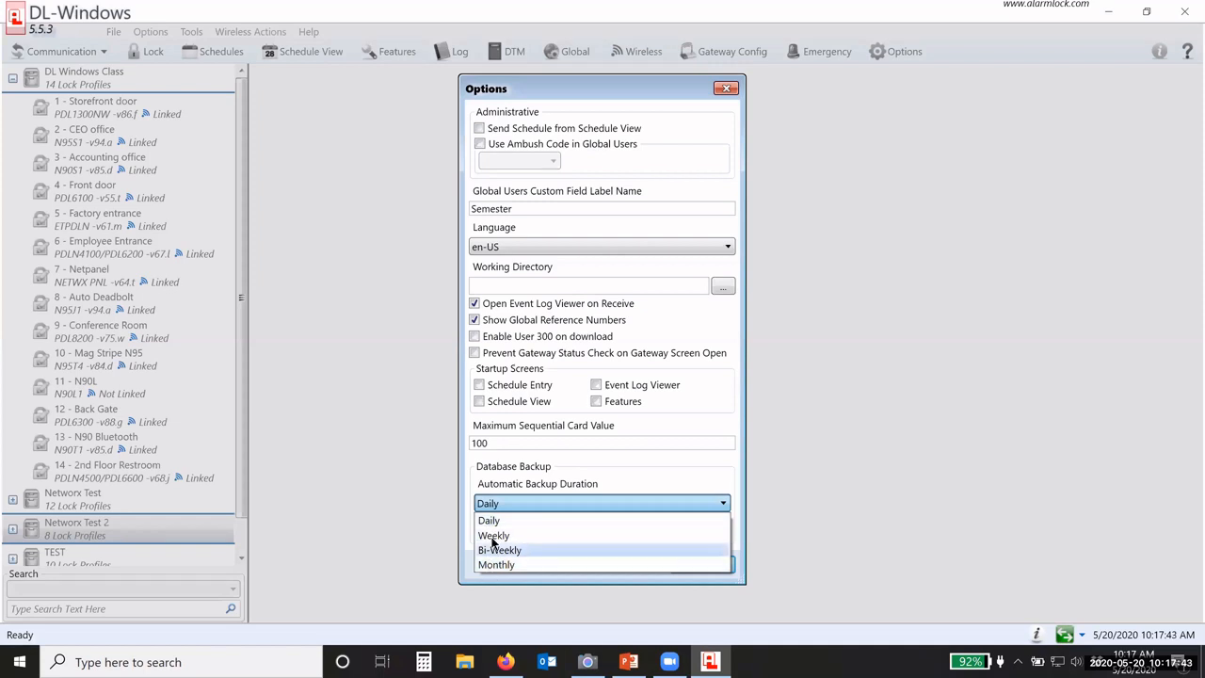
left_click(496, 510)
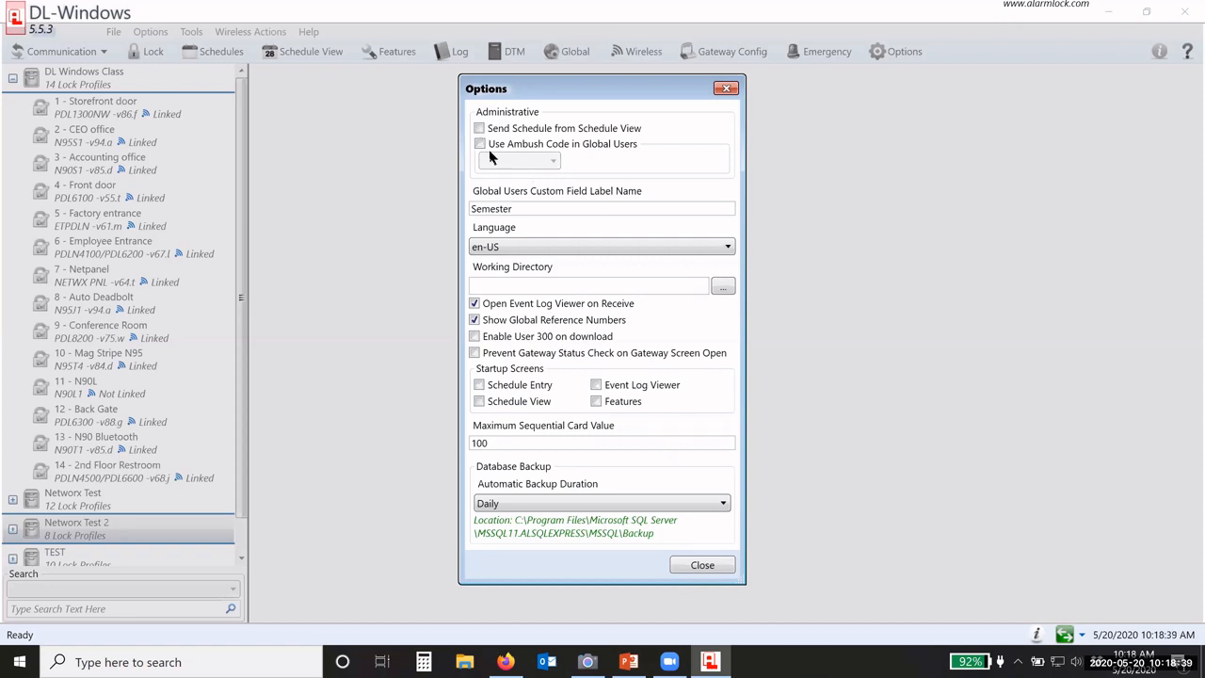
Step: Try Use Ambush Code with value 99, leave it unchecked, and close Options
left_click(480, 144)
left_click(523, 160)
scroll(513, 264, "up", 5)
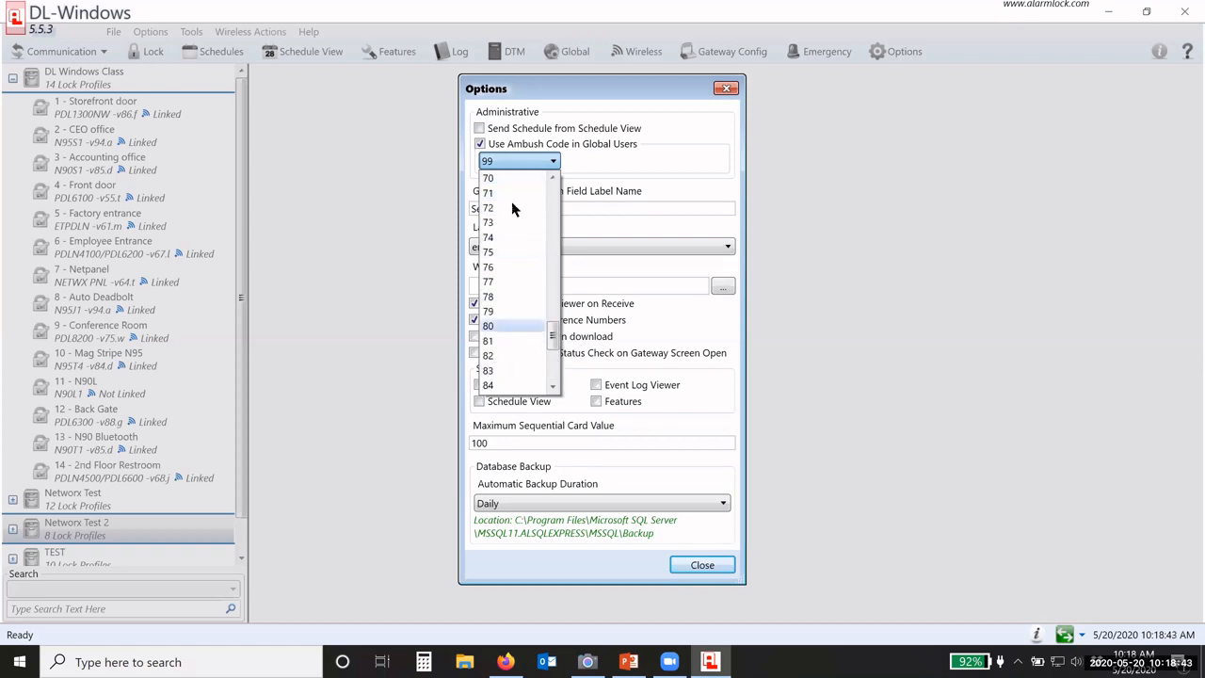
left_click(518, 160)
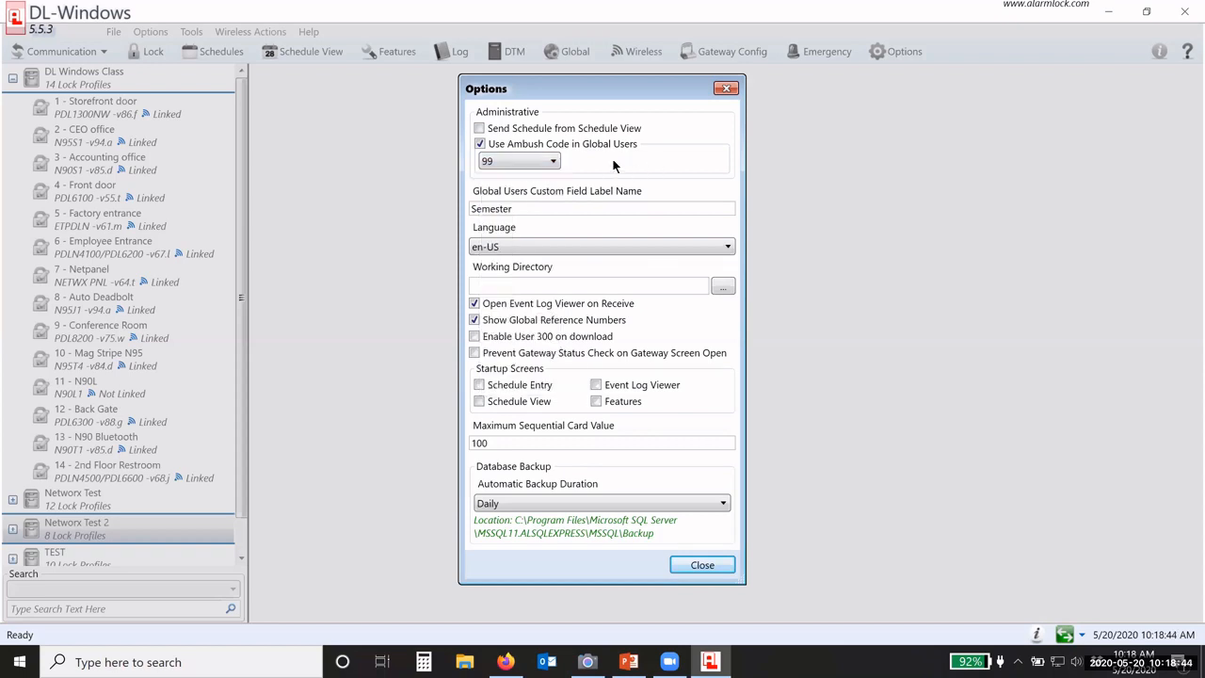
left_click(480, 144)
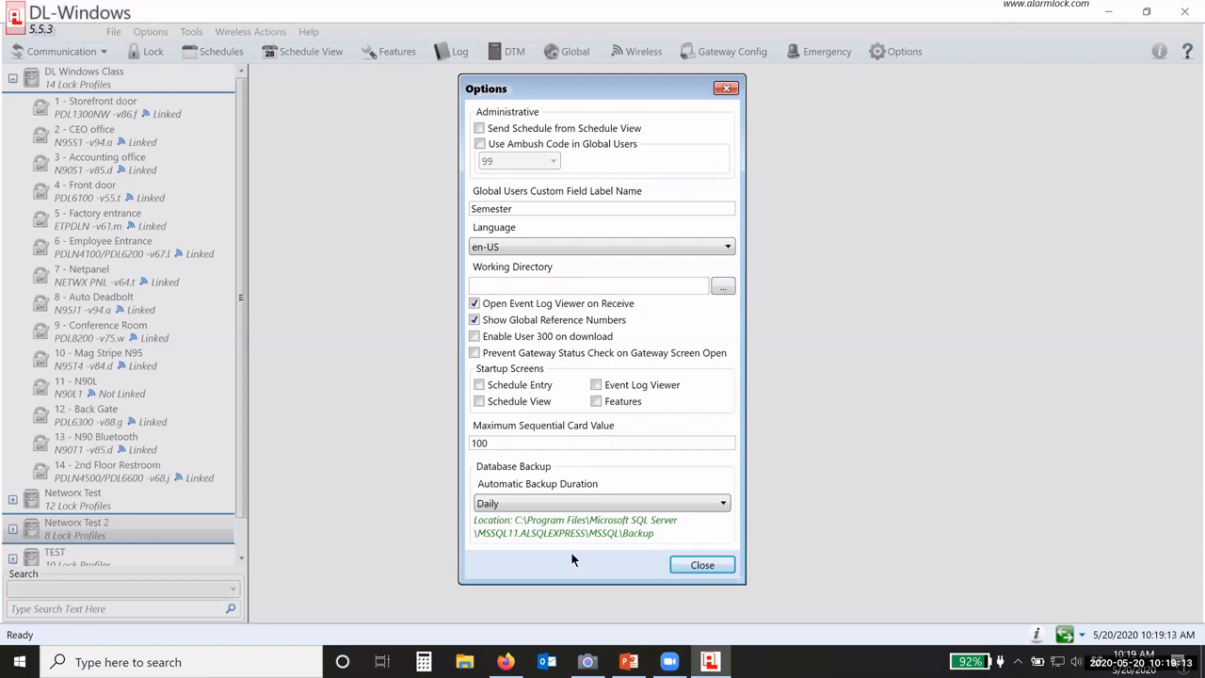
left_click(692, 567)
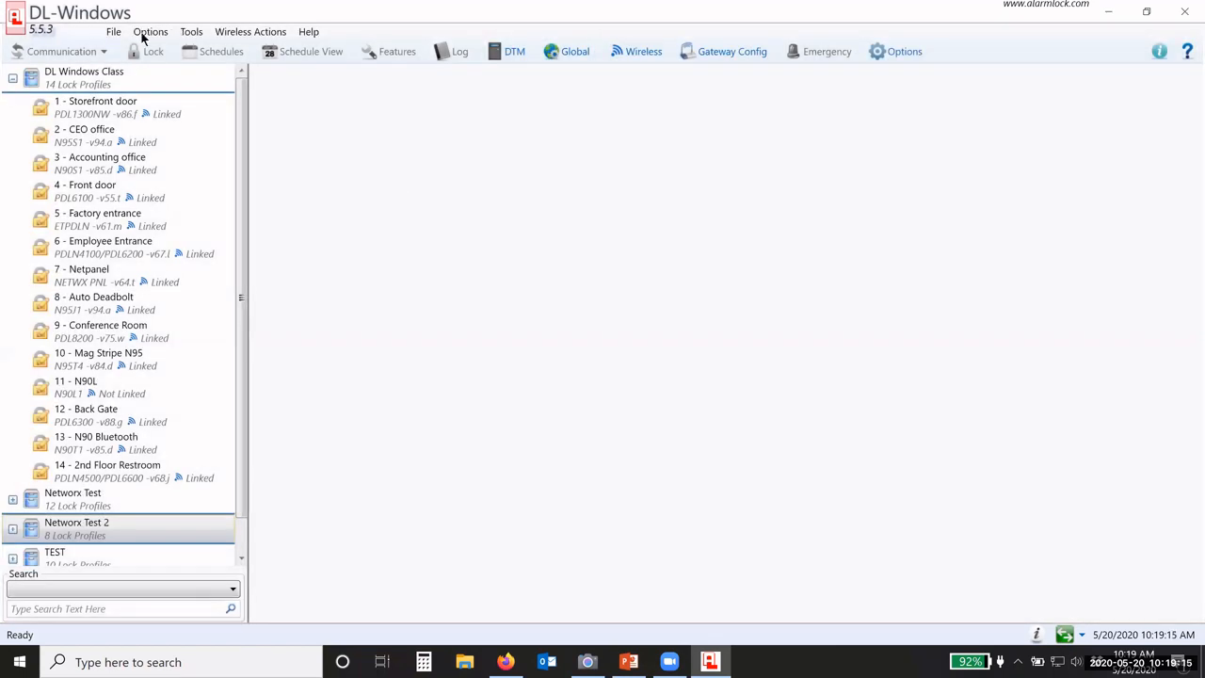
Step: Open Manage Users, cancel a new user, and open Set Privilege for the last operator
left_click(191, 32)
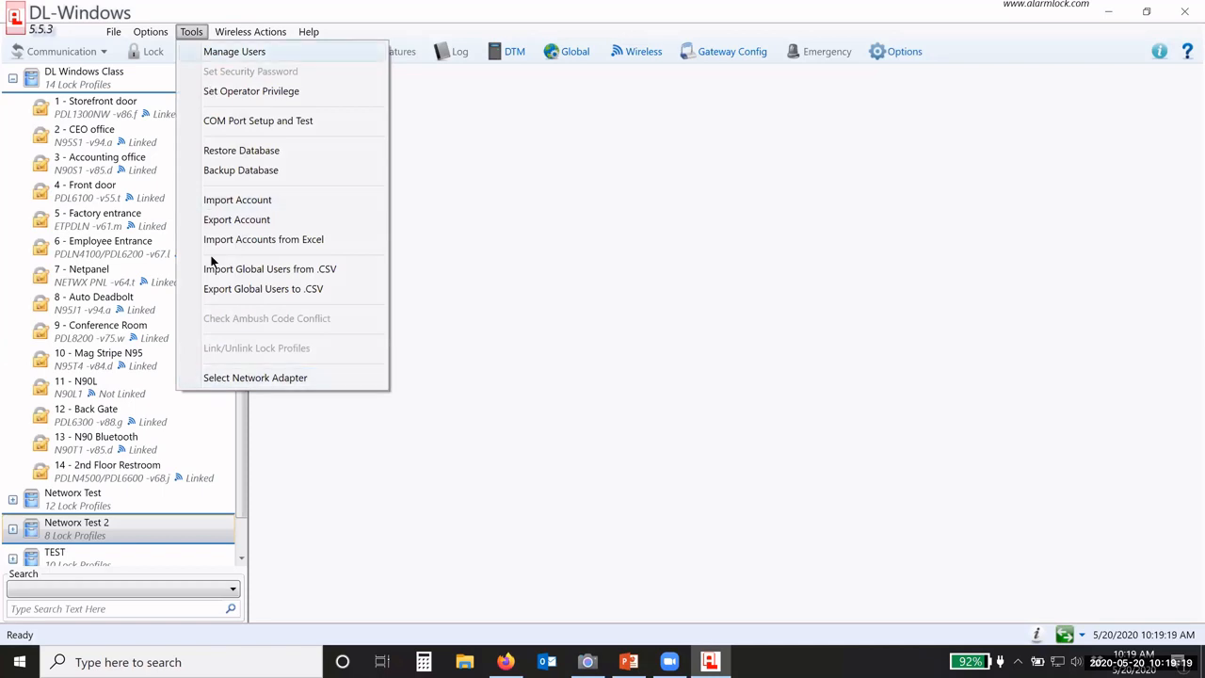
left_click(218, 54)
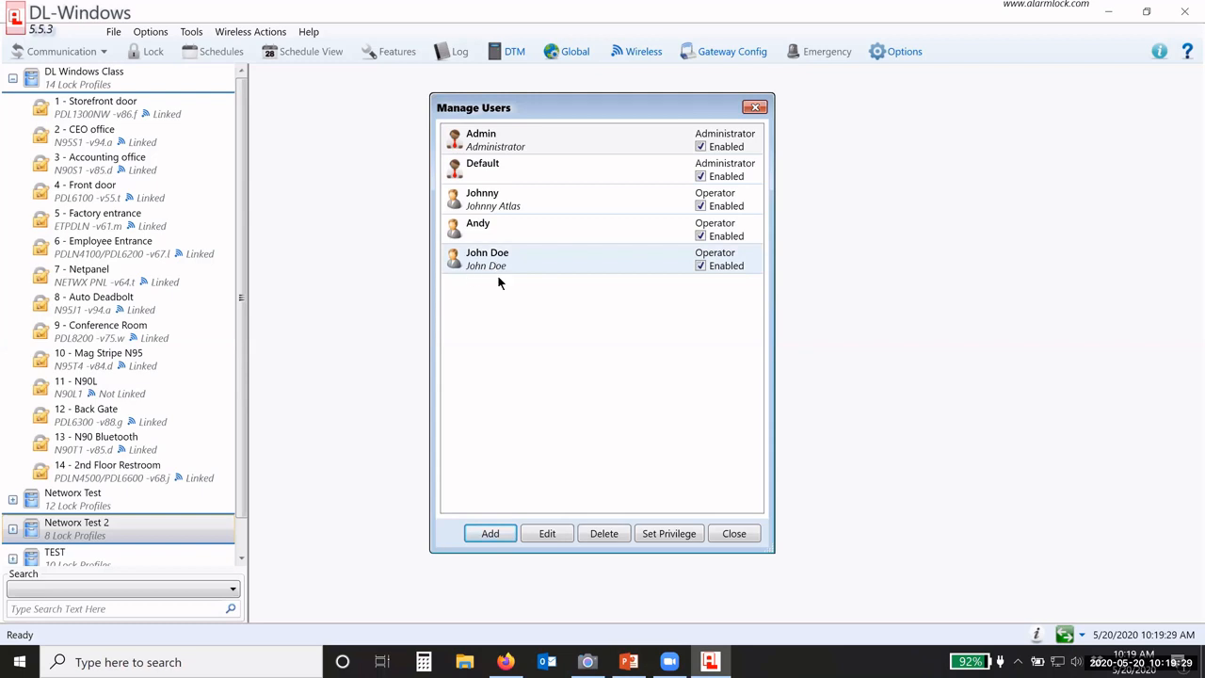
left_click(489, 533)
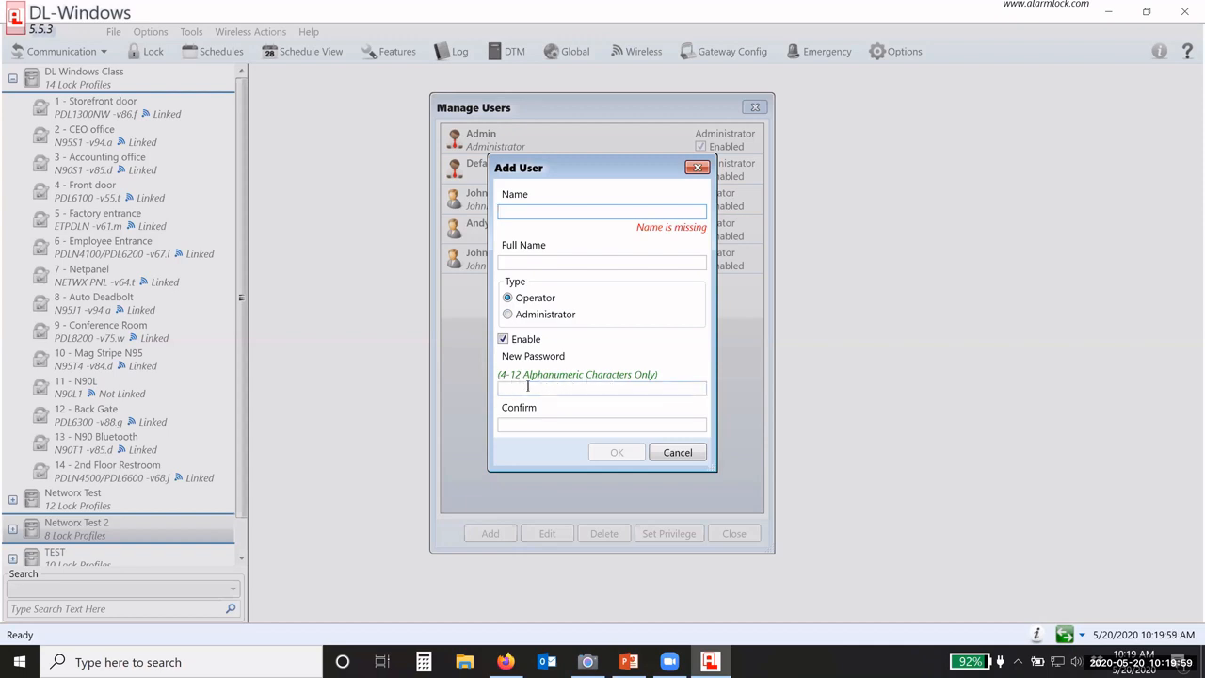
left_click(674, 453)
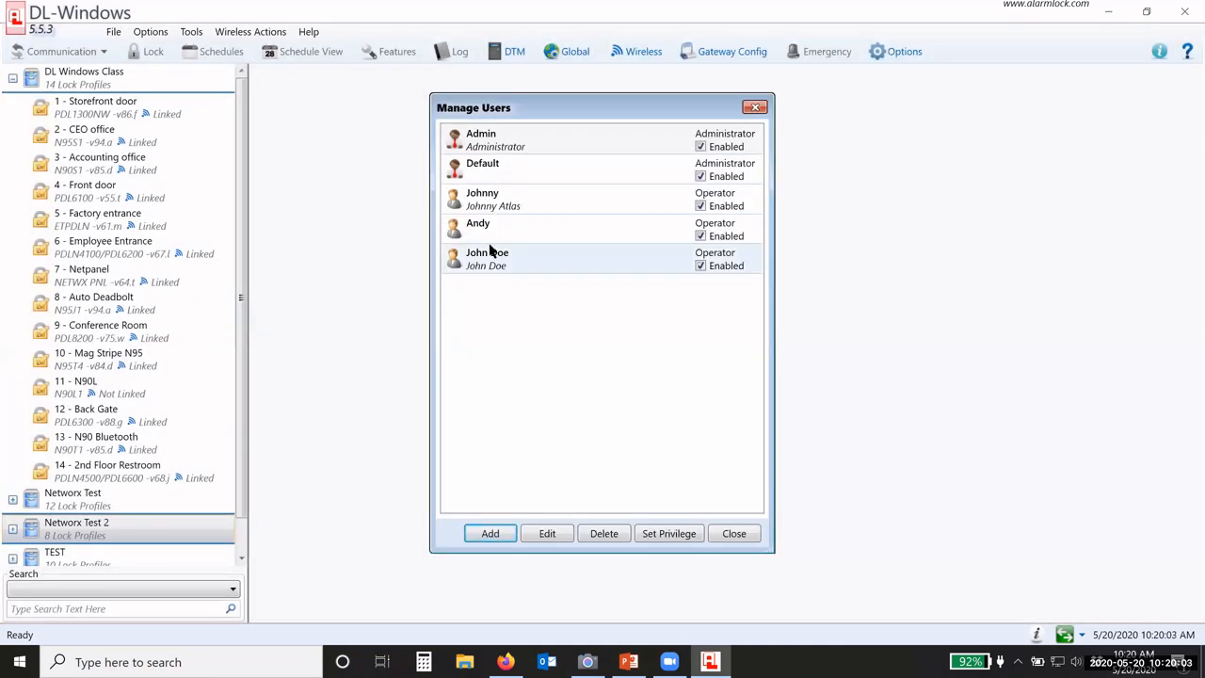
left_click(486, 266)
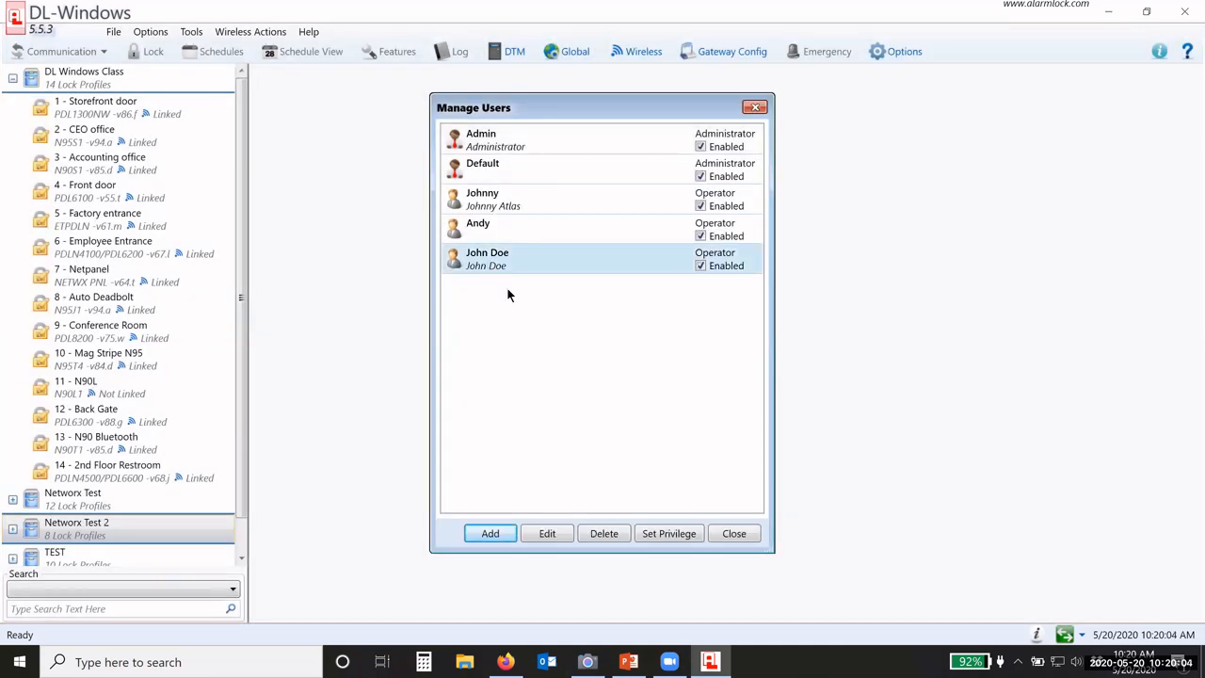
left_click(650, 532)
Step: Choose the last operator from the Operators list, review its privileges, and close
left_click(404, 141)
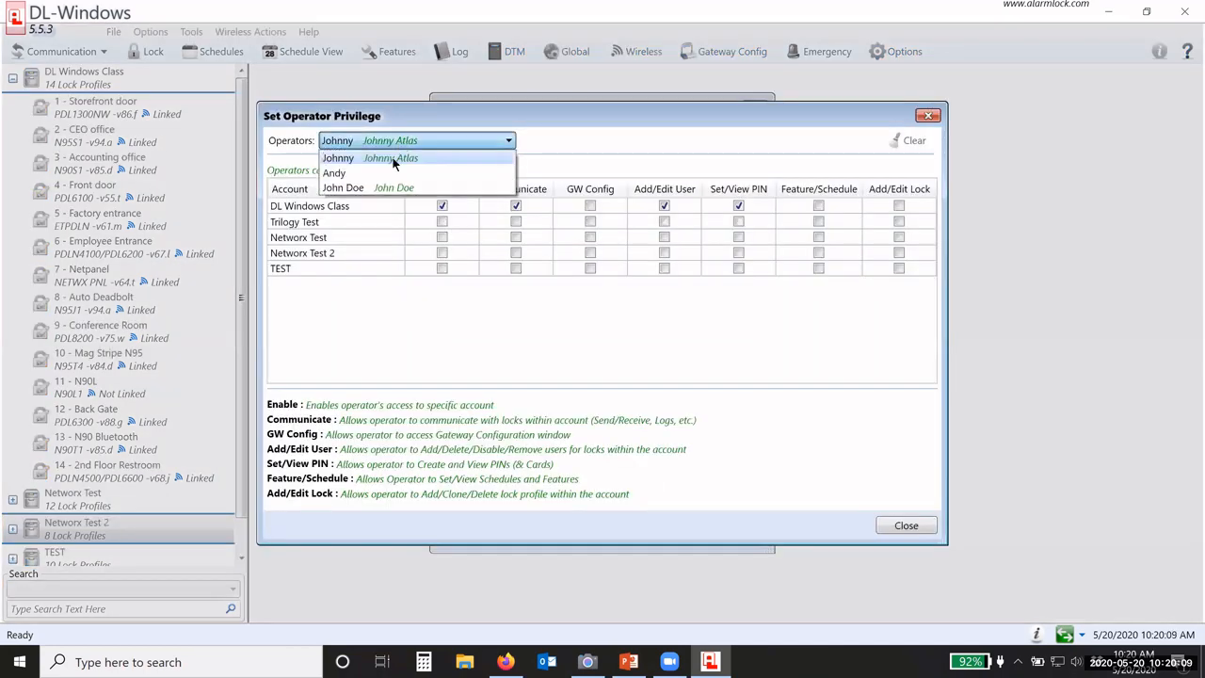
left_click(383, 189)
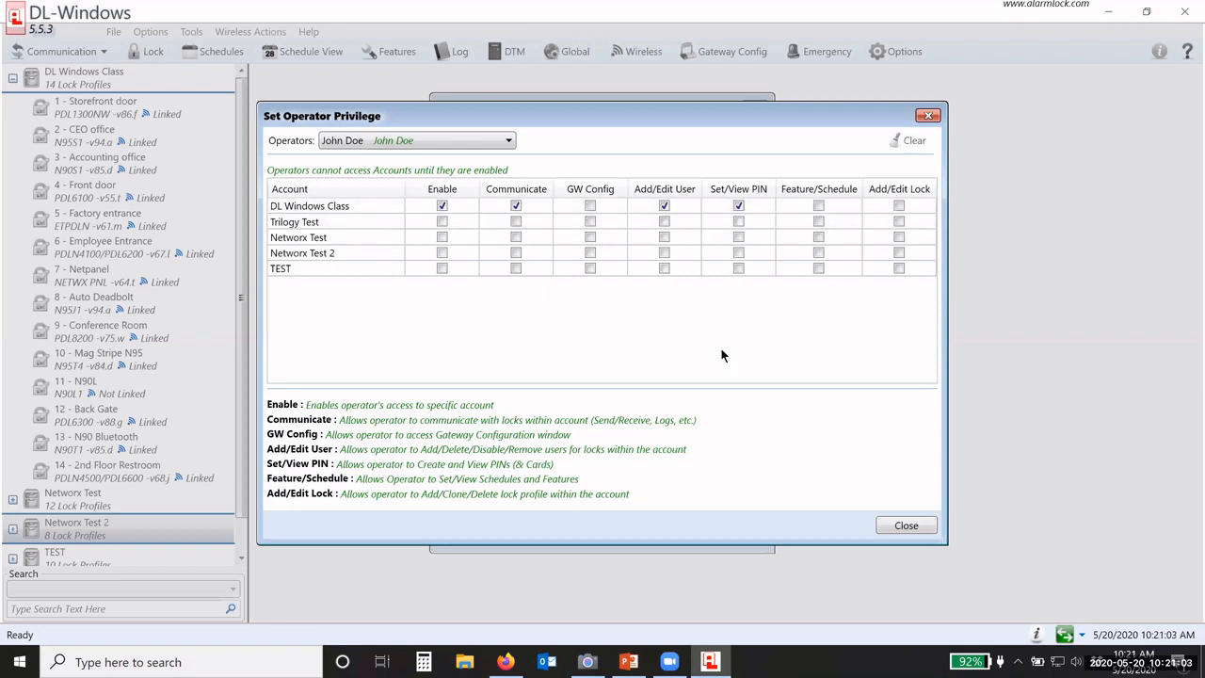
left_click(899, 527)
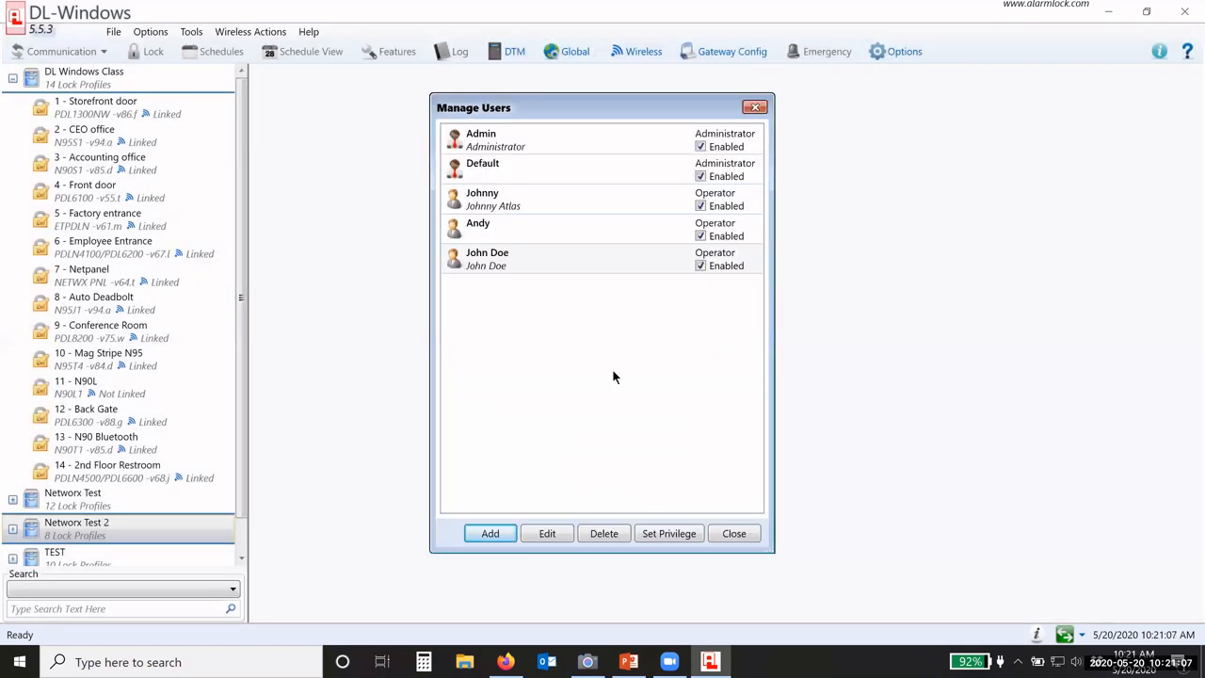
Step: Close Manage Users, then check the current operator's privileges via Set Operator Privilege
left_click(518, 147)
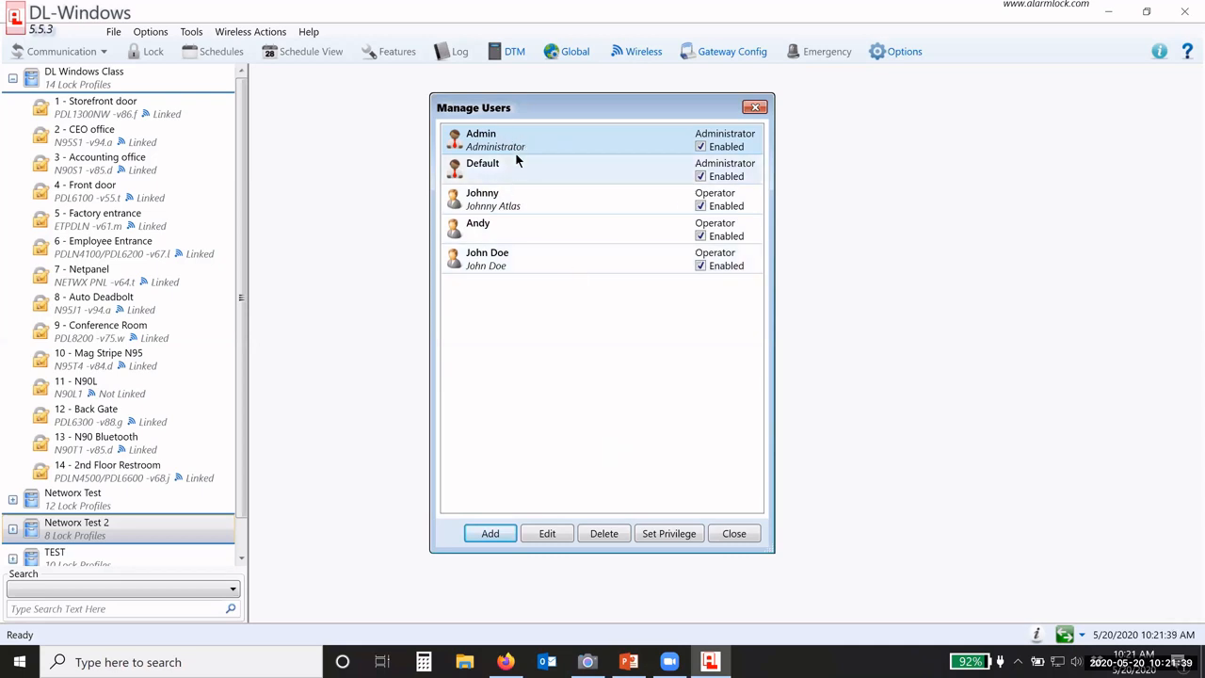
left_click(725, 536)
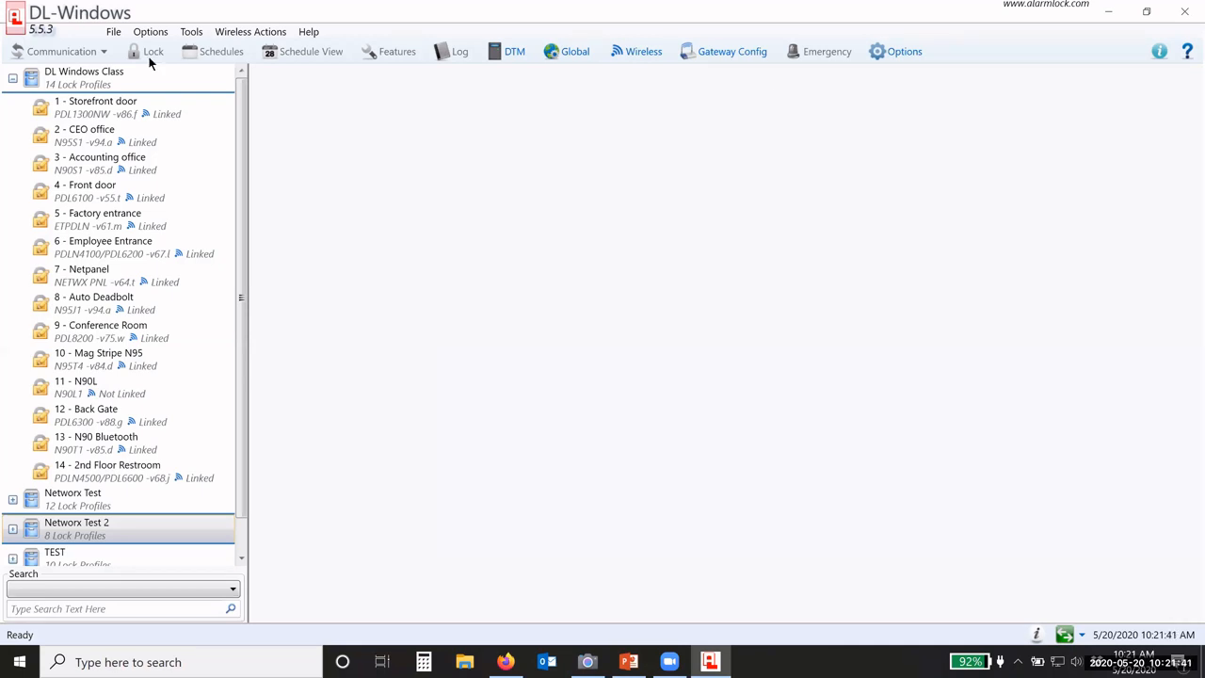
left_click(192, 31)
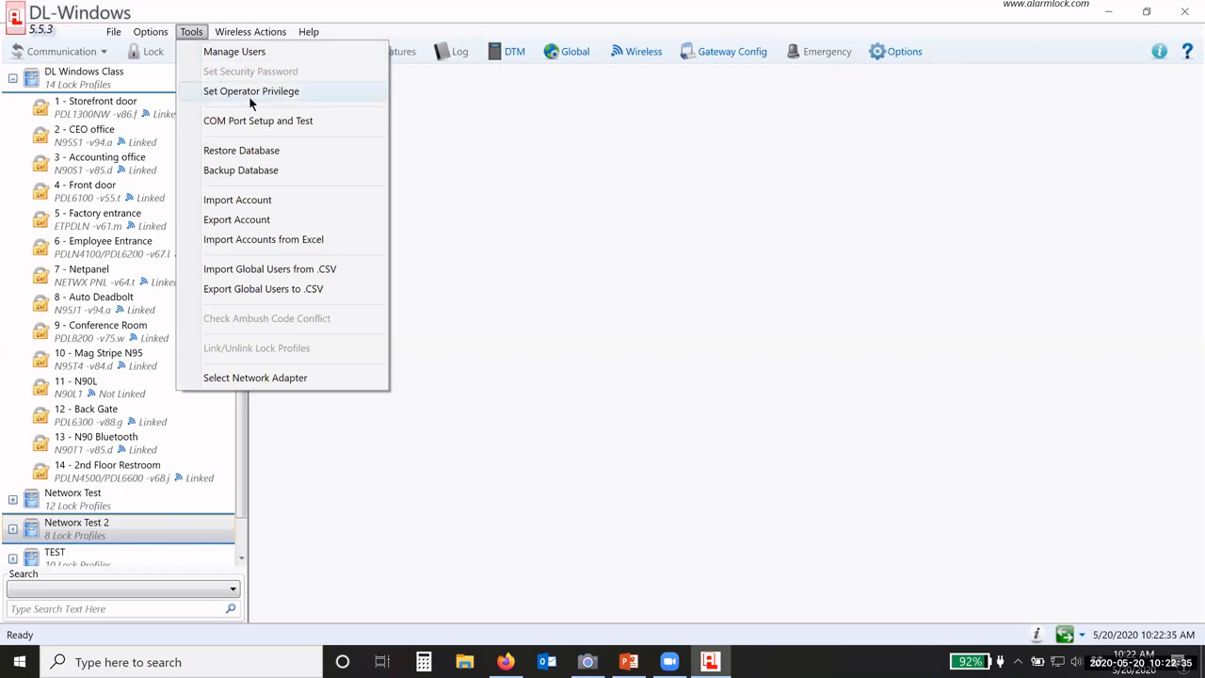
left_click(252, 88)
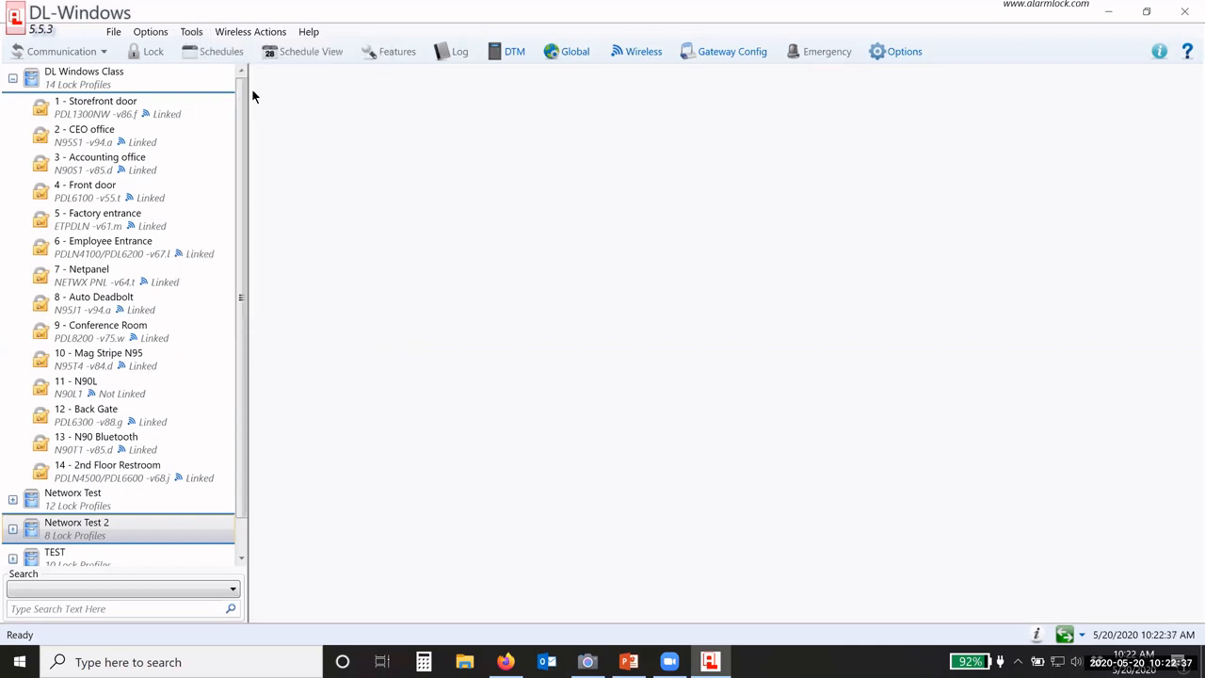
left_click(363, 144)
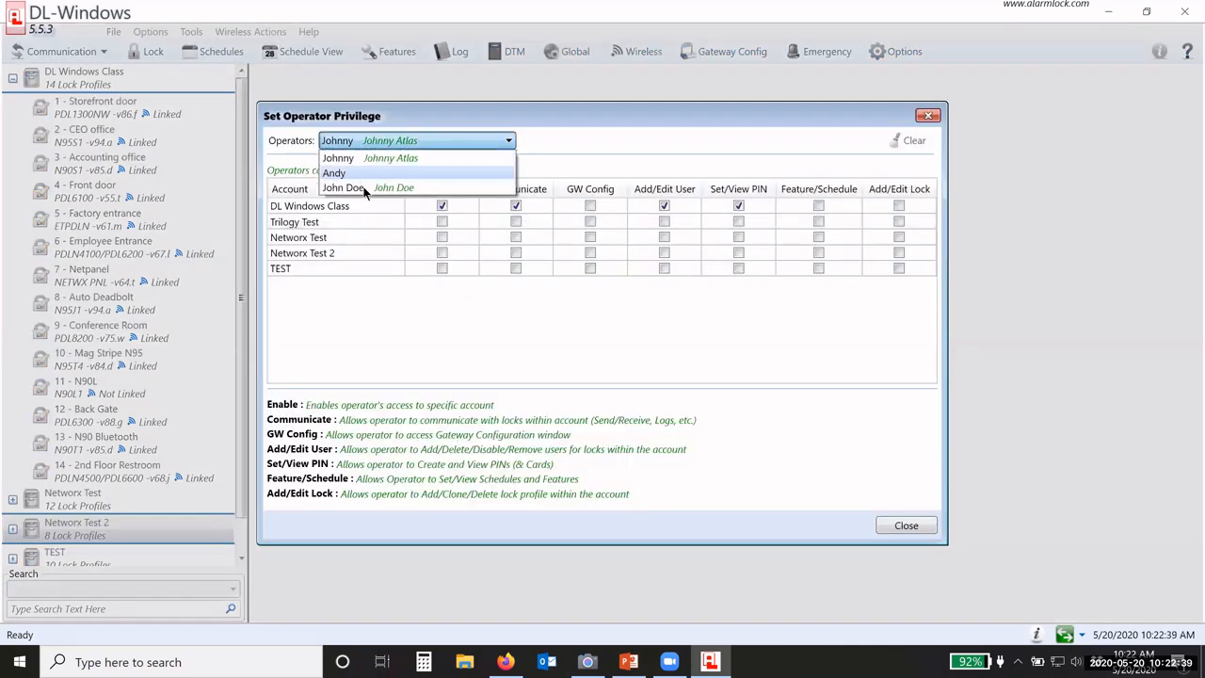
left_click(404, 353)
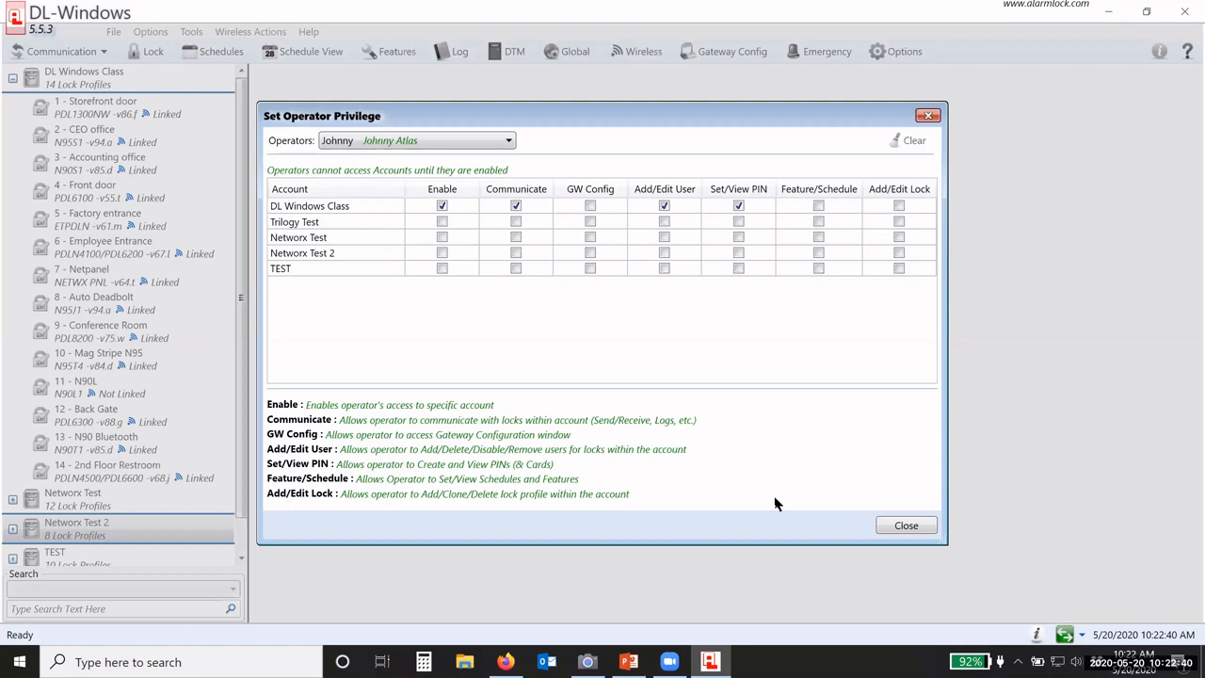
left_click(905, 525)
left_click(191, 32)
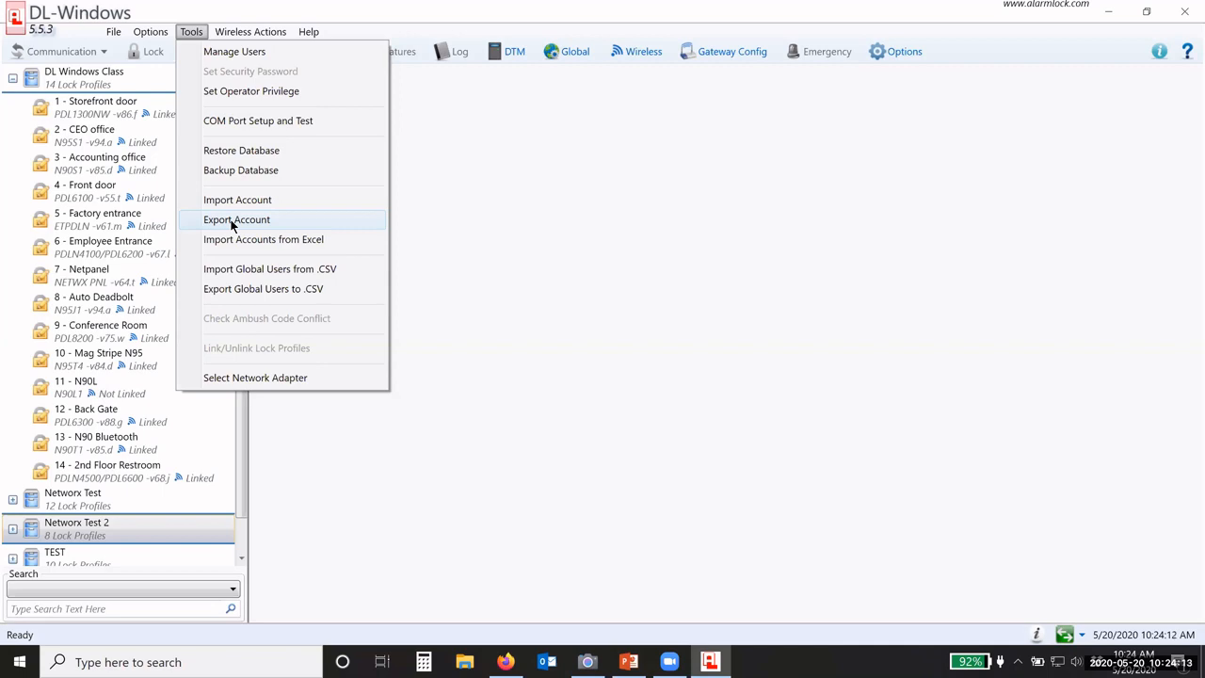
Step: Dismiss the Tools menu and minimize DL-Windows to the desktop
left_click(483, 163)
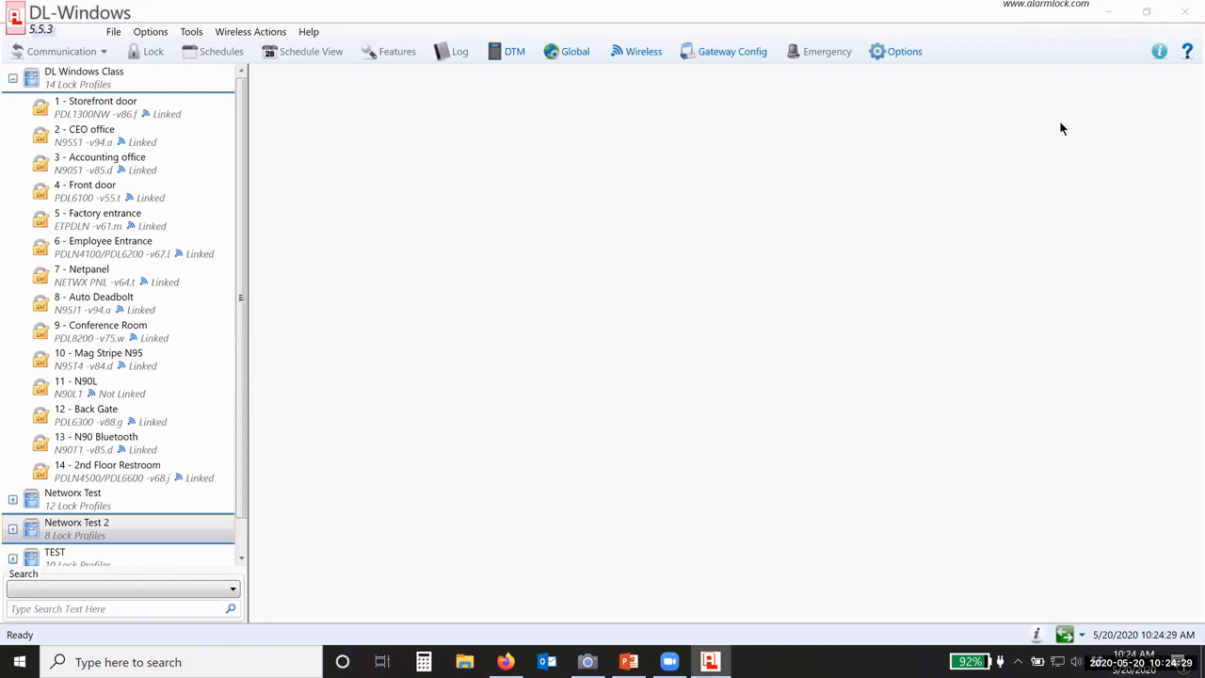
left_click(1108, 11)
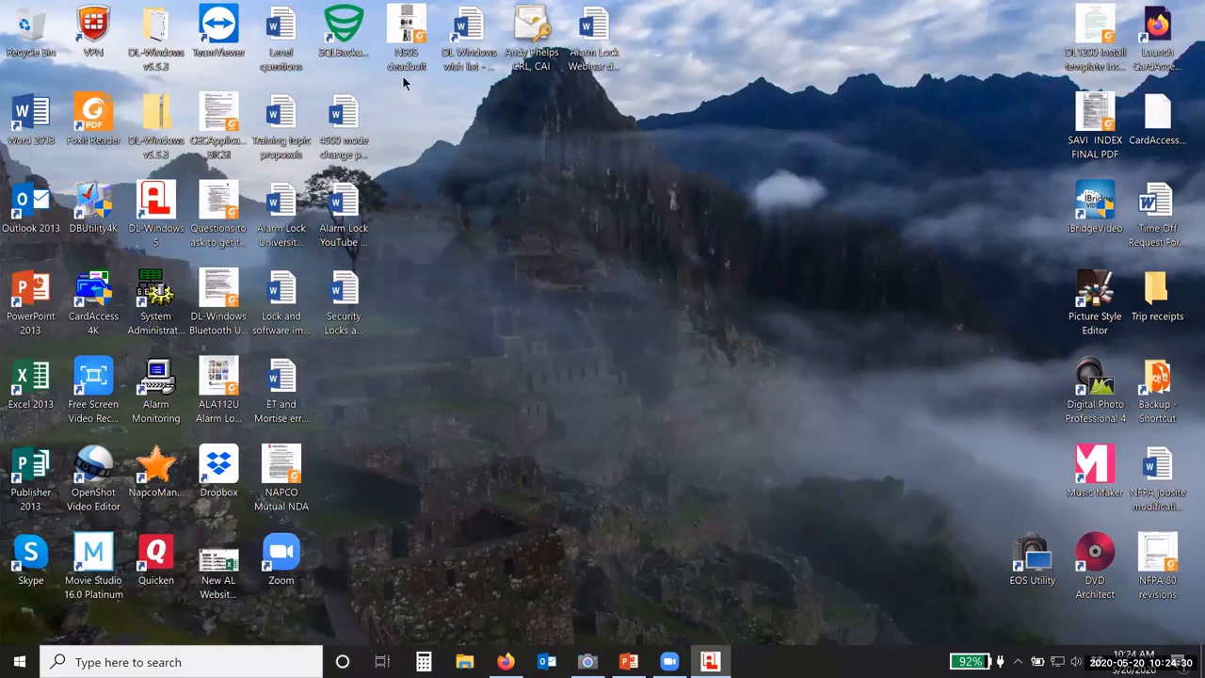
Step: Review the Alarm Lock database's weekly backup history in SQLBackupAndFTP, then return to DL-Windows
left_click(345, 52)
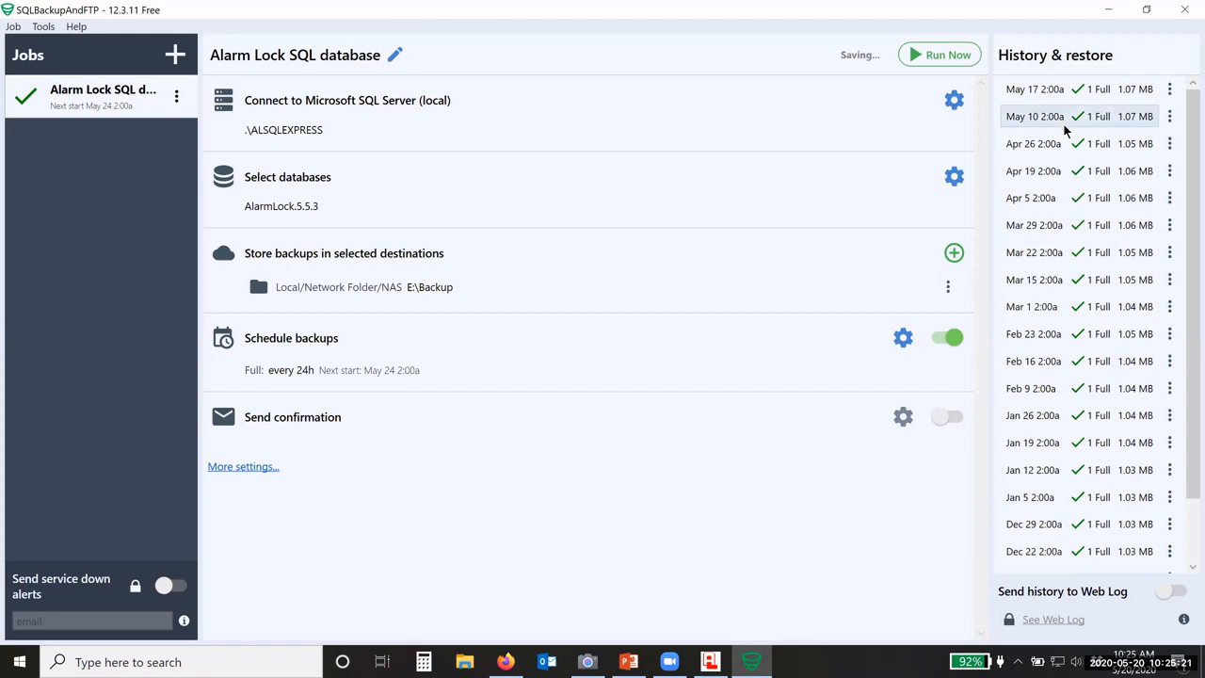
scroll(1081, 448, "down", 1)
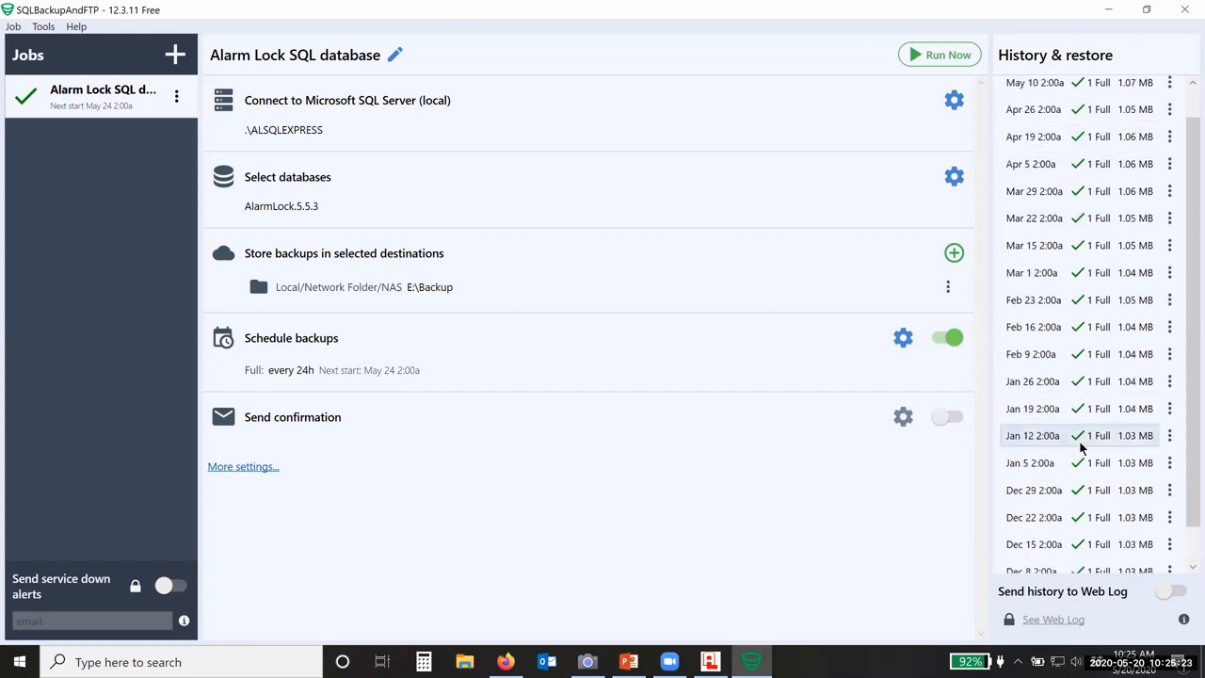
scroll(1078, 424, "up", 1)
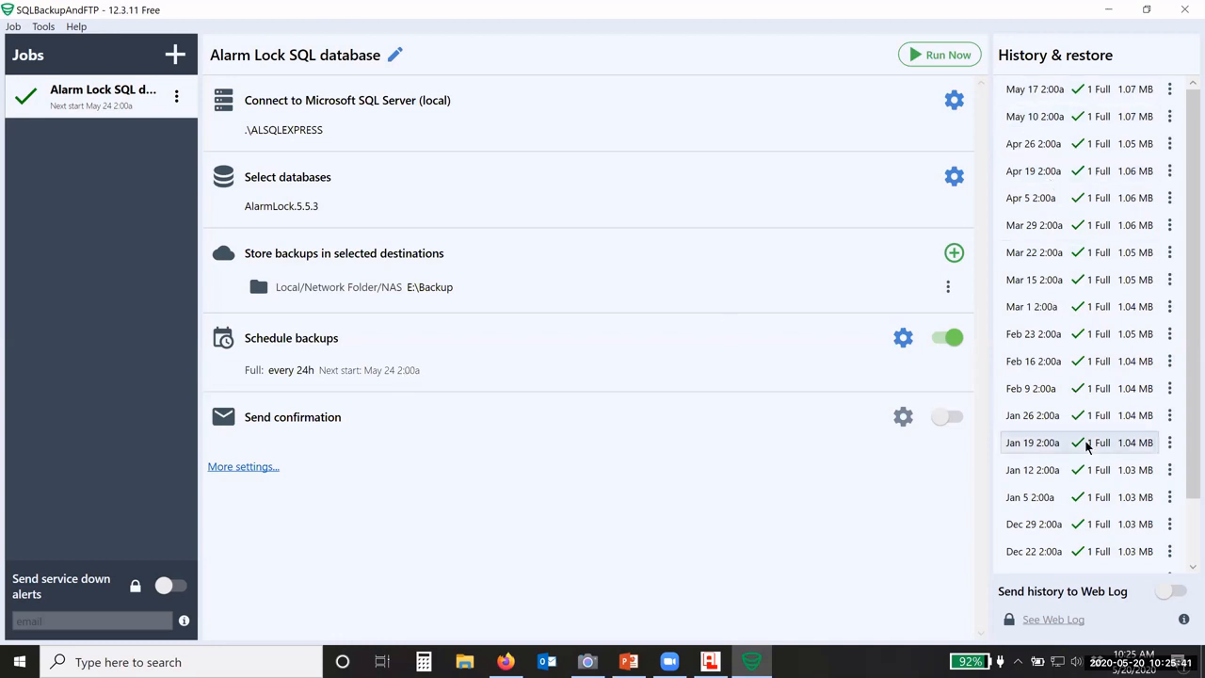
left_click(1184, 10)
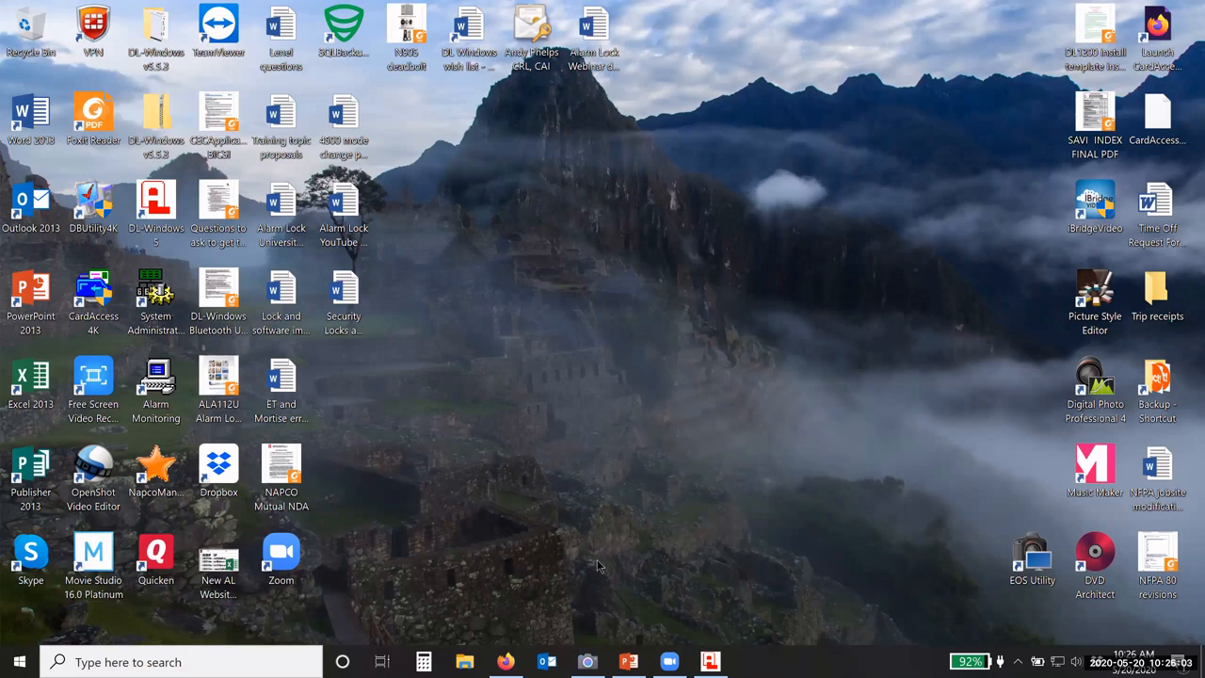
left_click(710, 662)
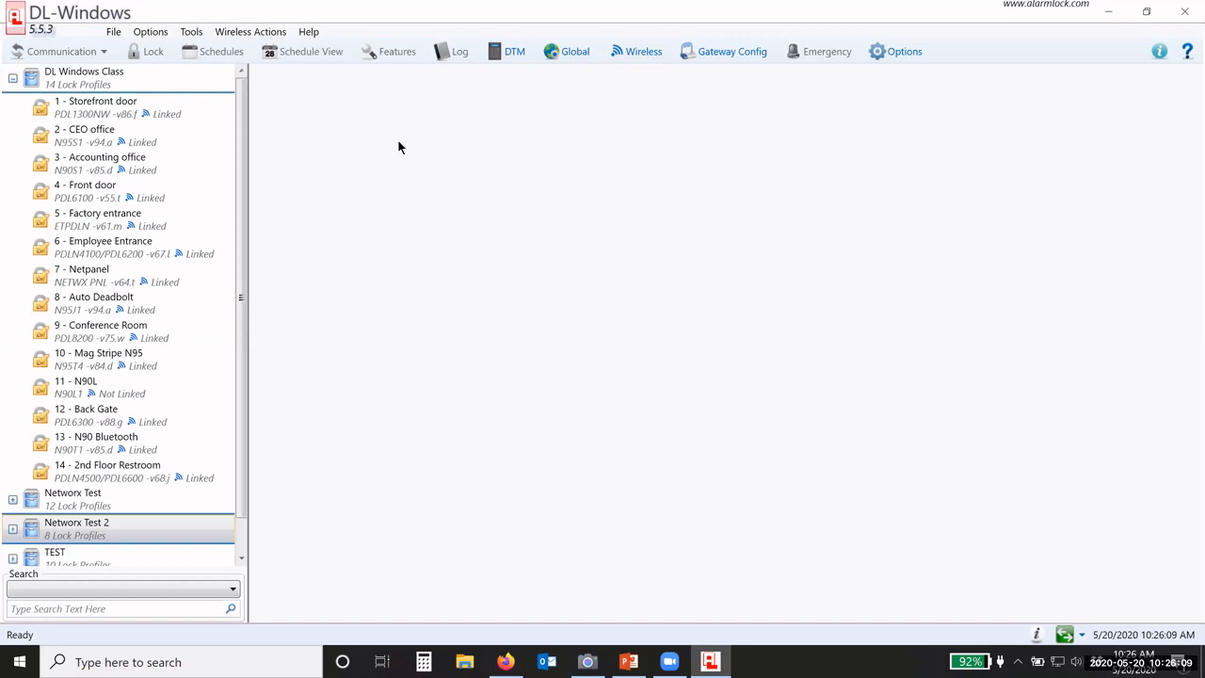
Step: Open the Tools menu and move across to the Wireless Actions menu
left_click(191, 31)
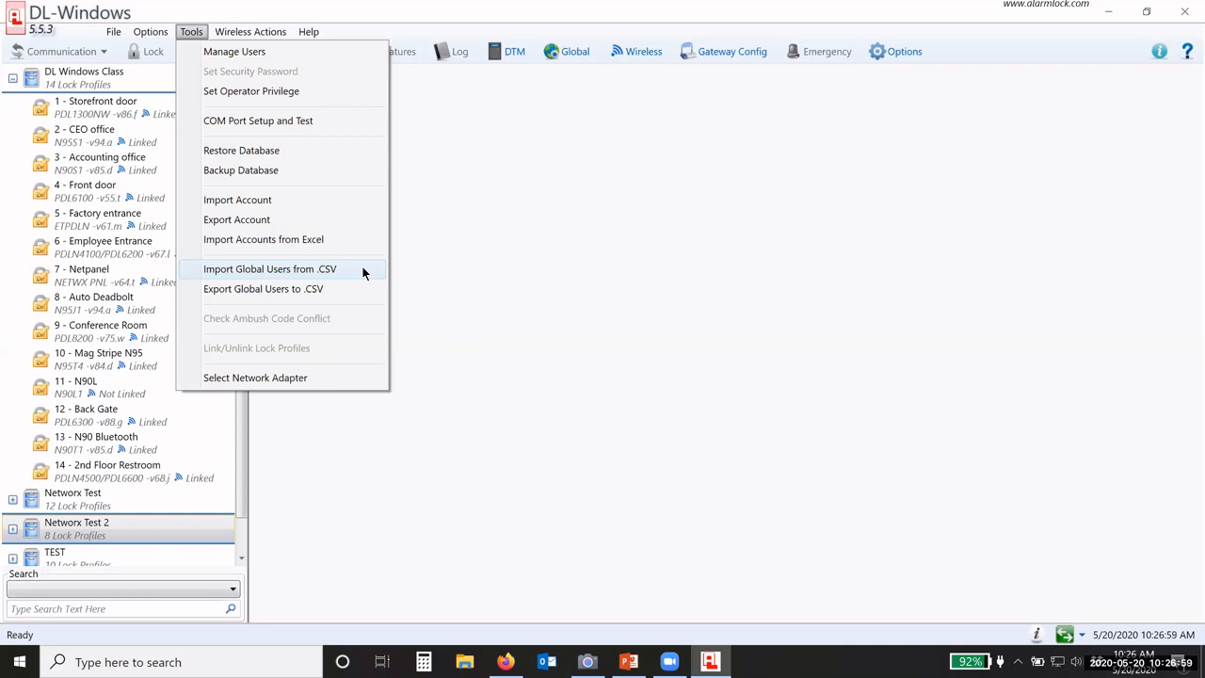
mouse_move(253, 35)
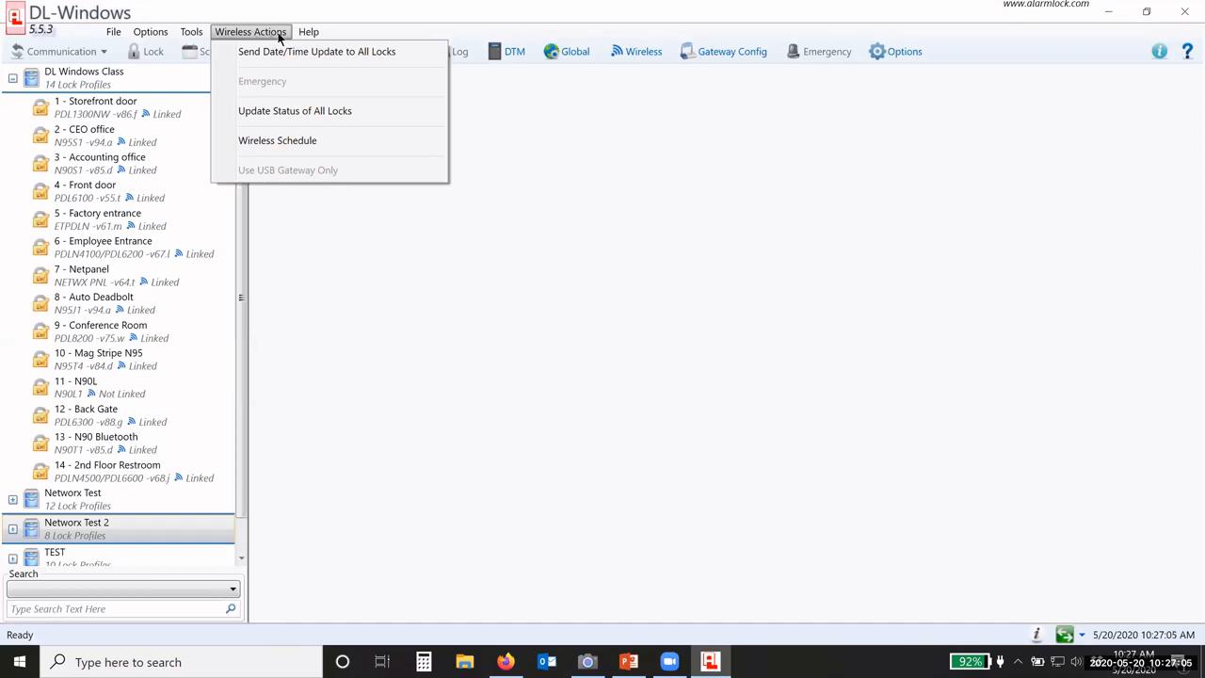
Step: Read the Help > DTM 3 Help notes on 2000 lock IDs and baud rate, then dismiss them
mouse_move(307, 34)
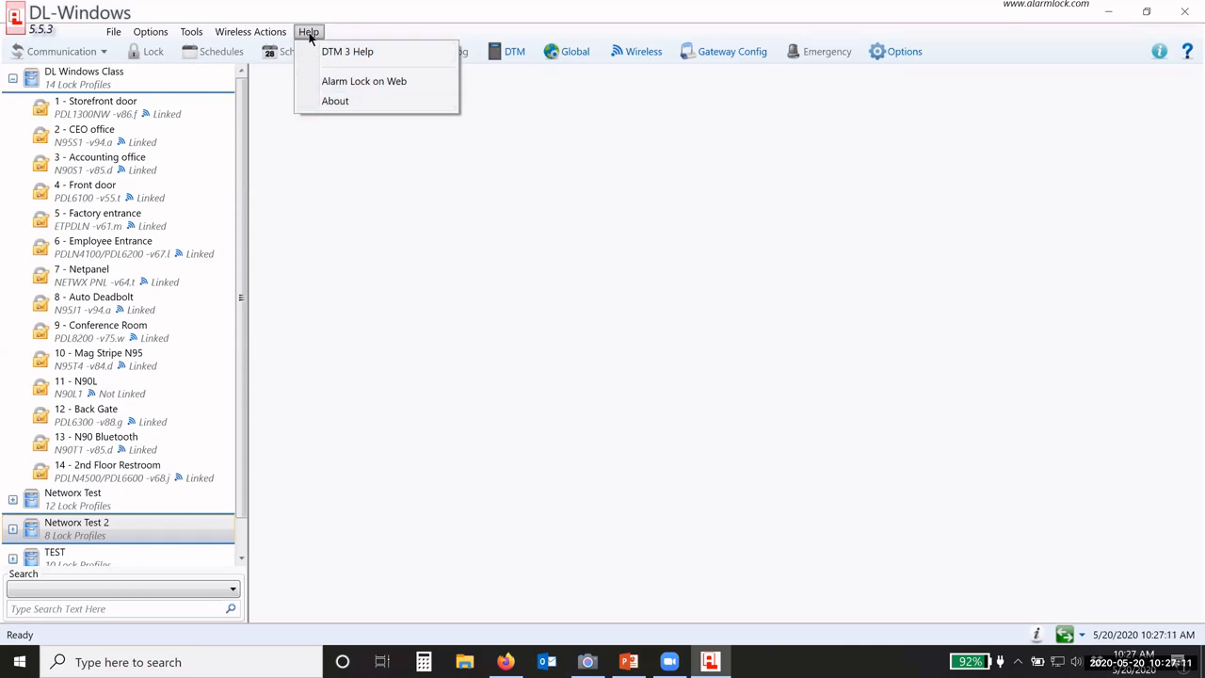
left_click(340, 56)
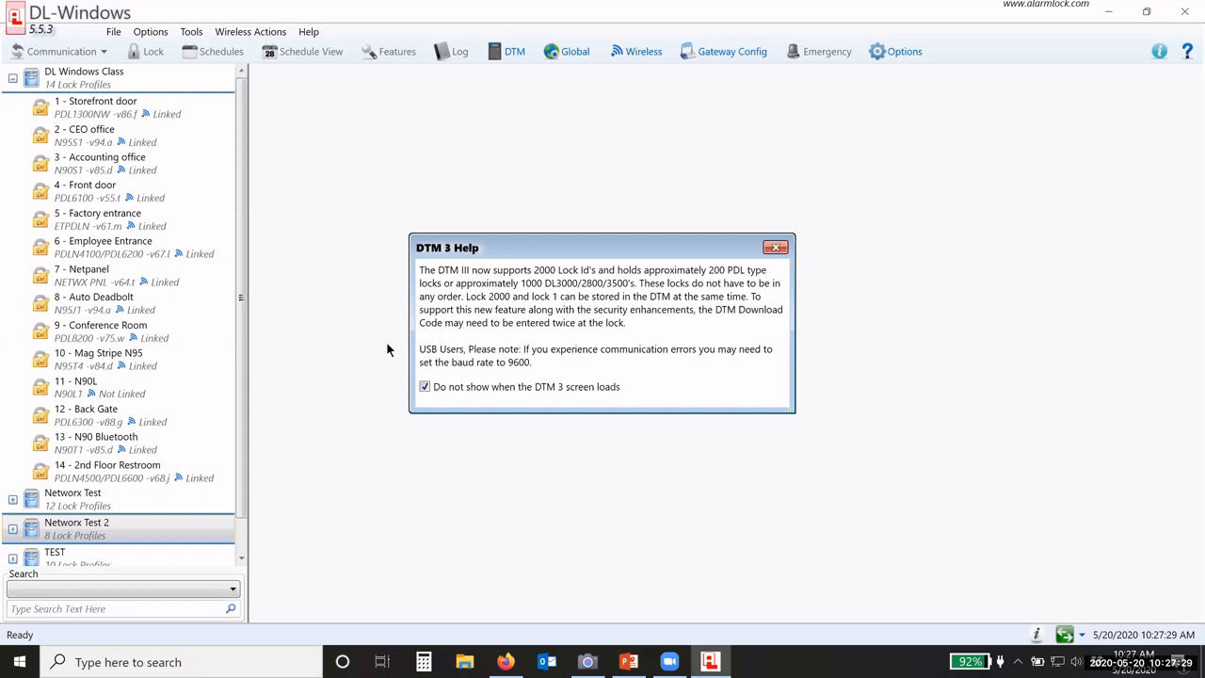
left_click(777, 248)
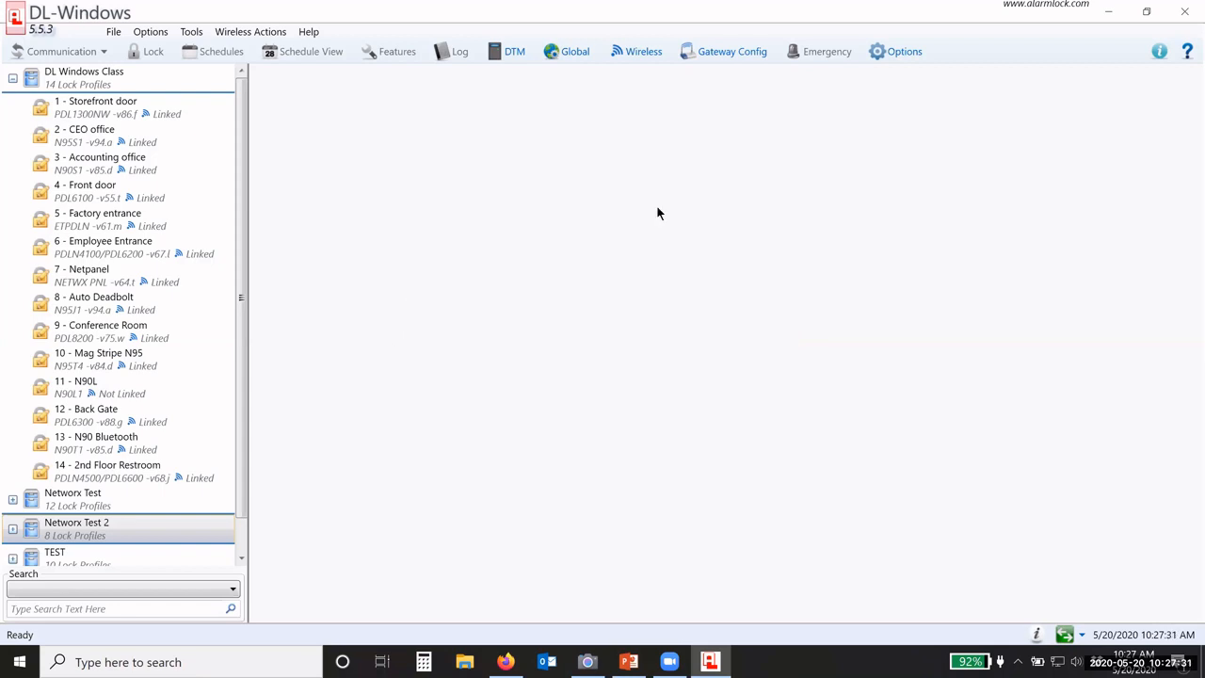
left_click(308, 32)
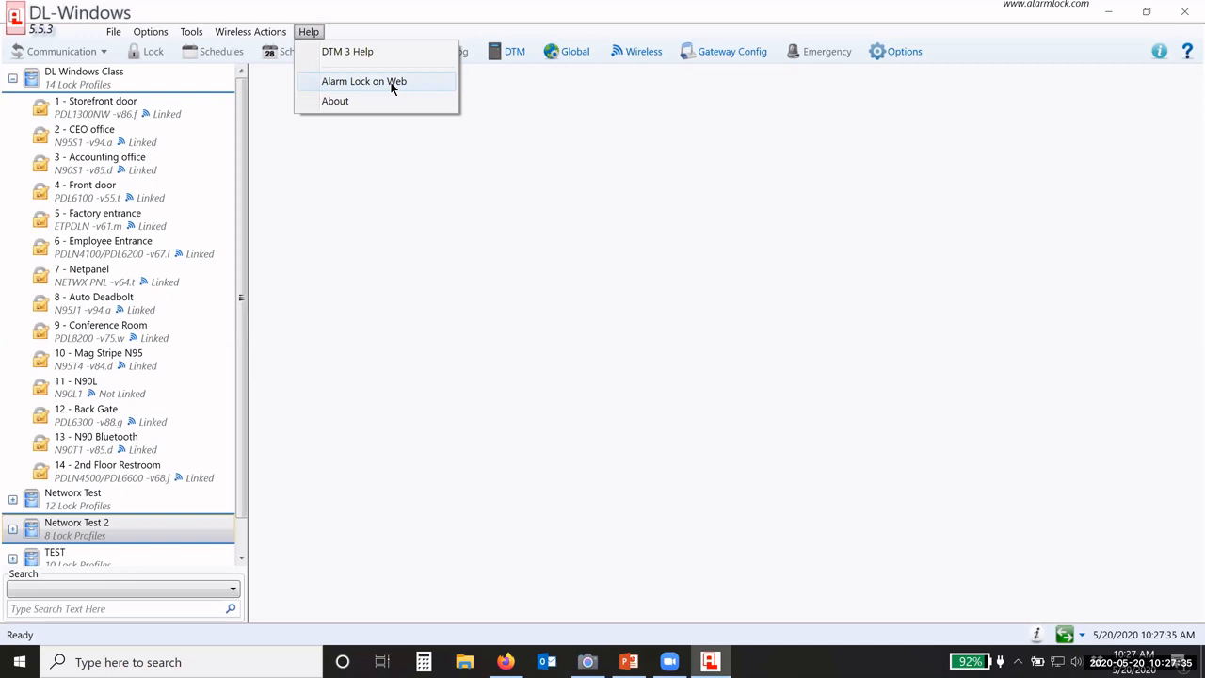
left_click(340, 101)
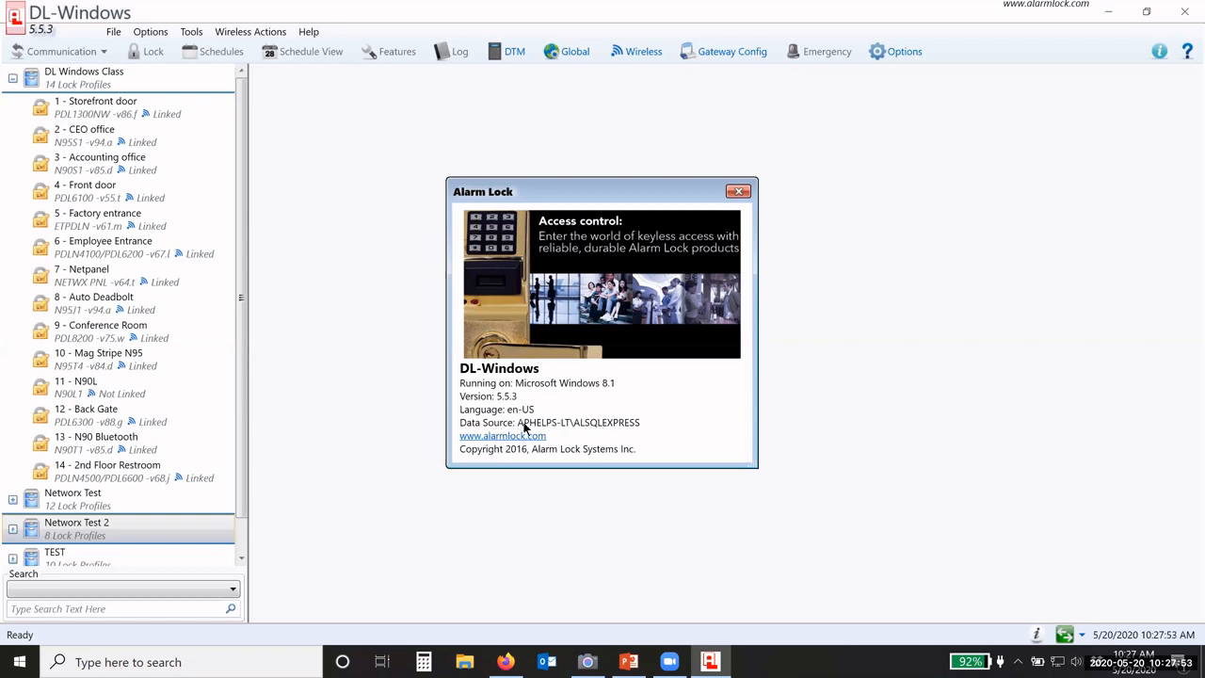
left_click(739, 192)
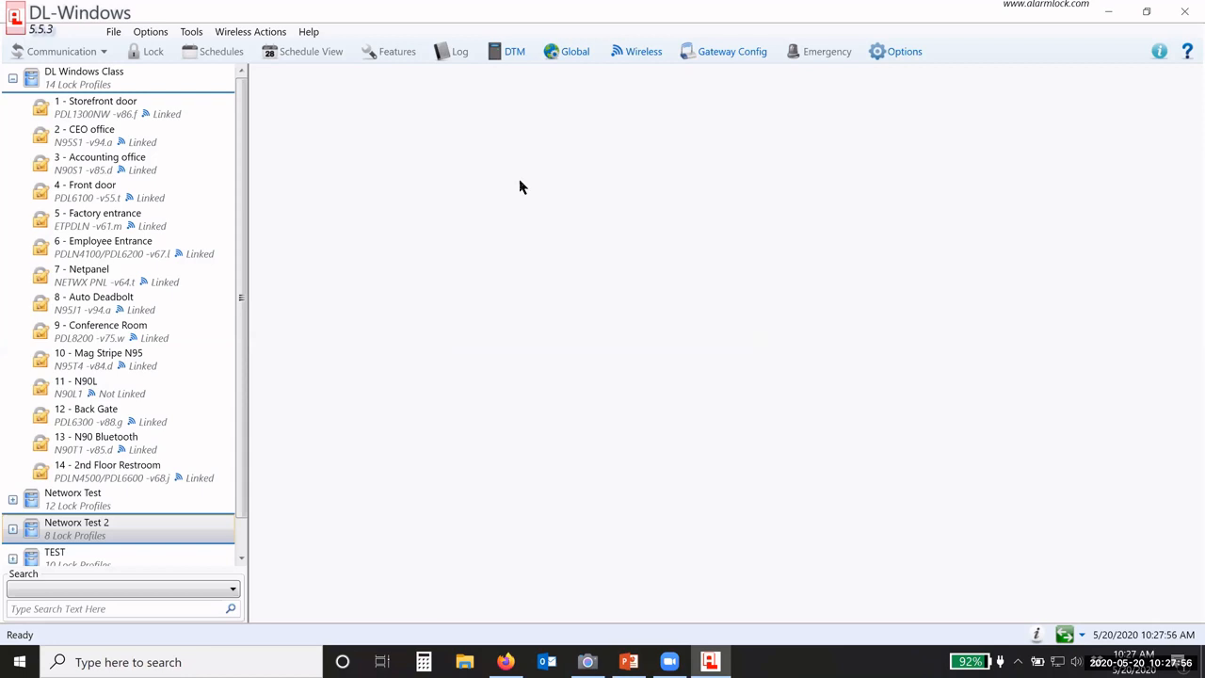
left_click(310, 32)
left_click(315, 32)
Step: Select 1 - Storefront door, check its Communication options, and open its Lock Data user table
left_click(60, 101)
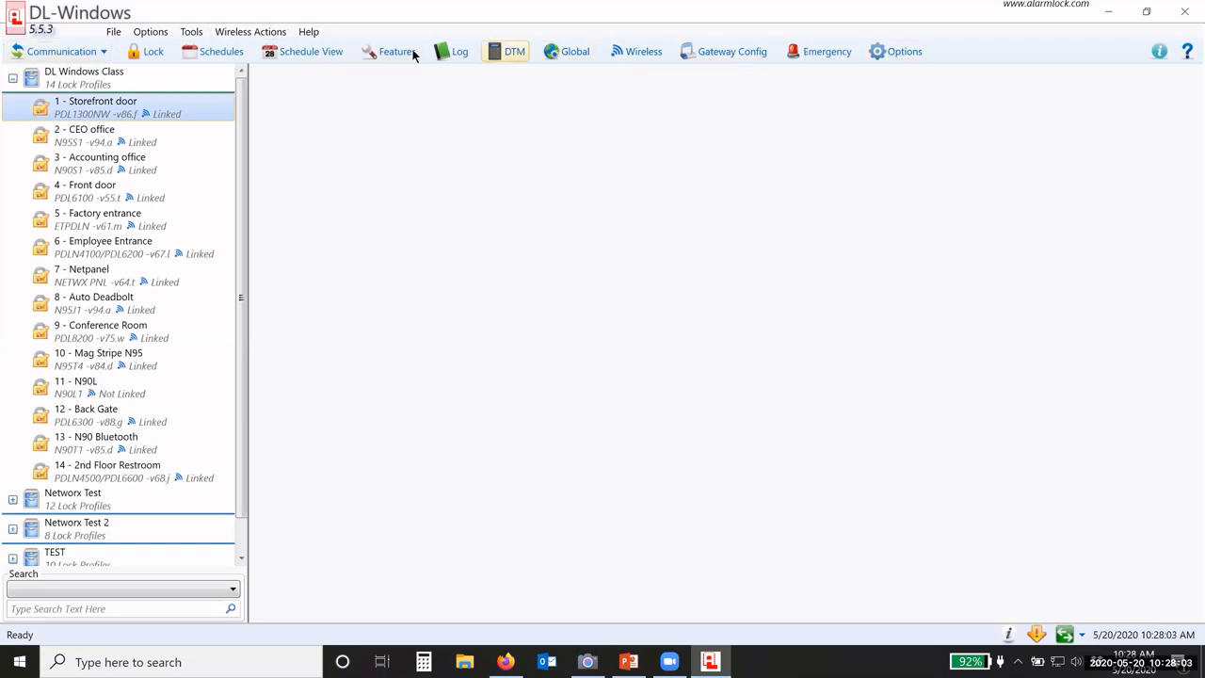
left_click(104, 52)
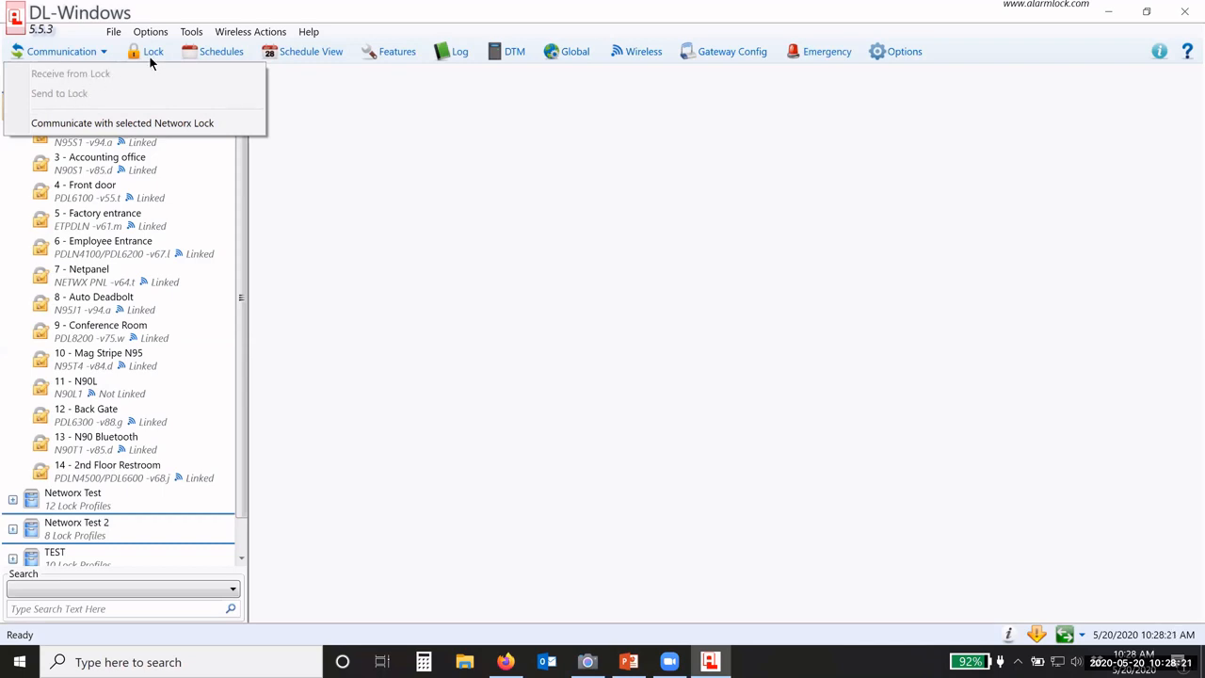
left_click(85, 53)
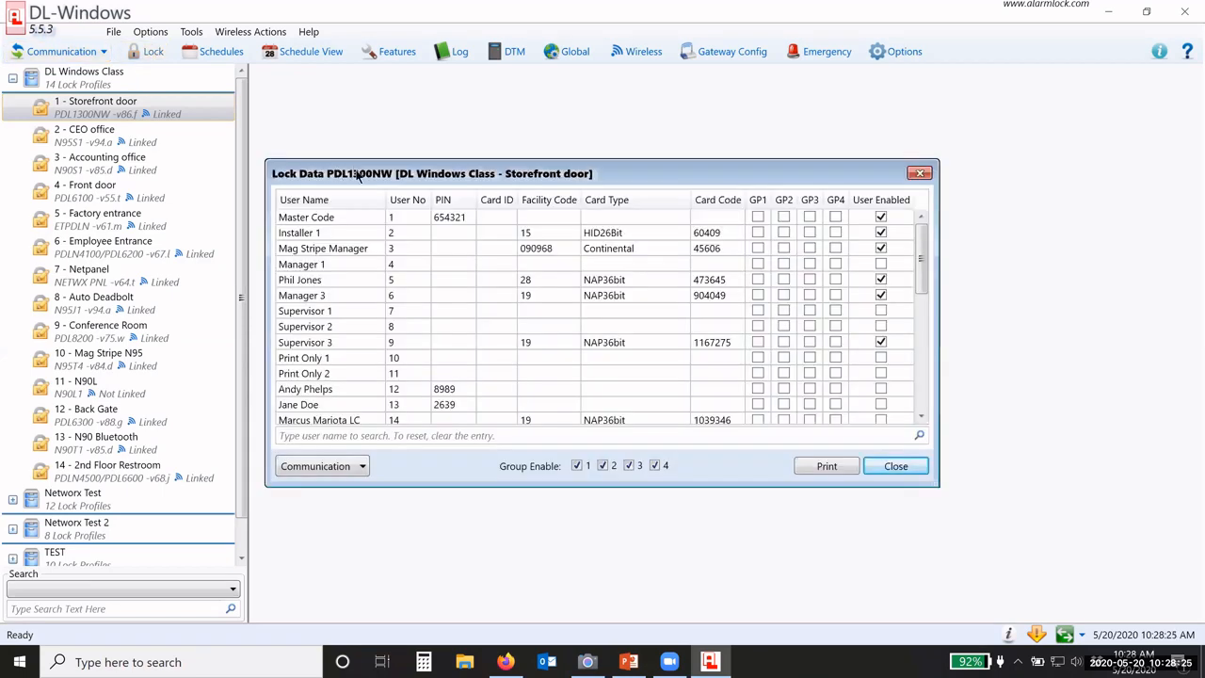
left_click_drag(356, 173, 345, 100)
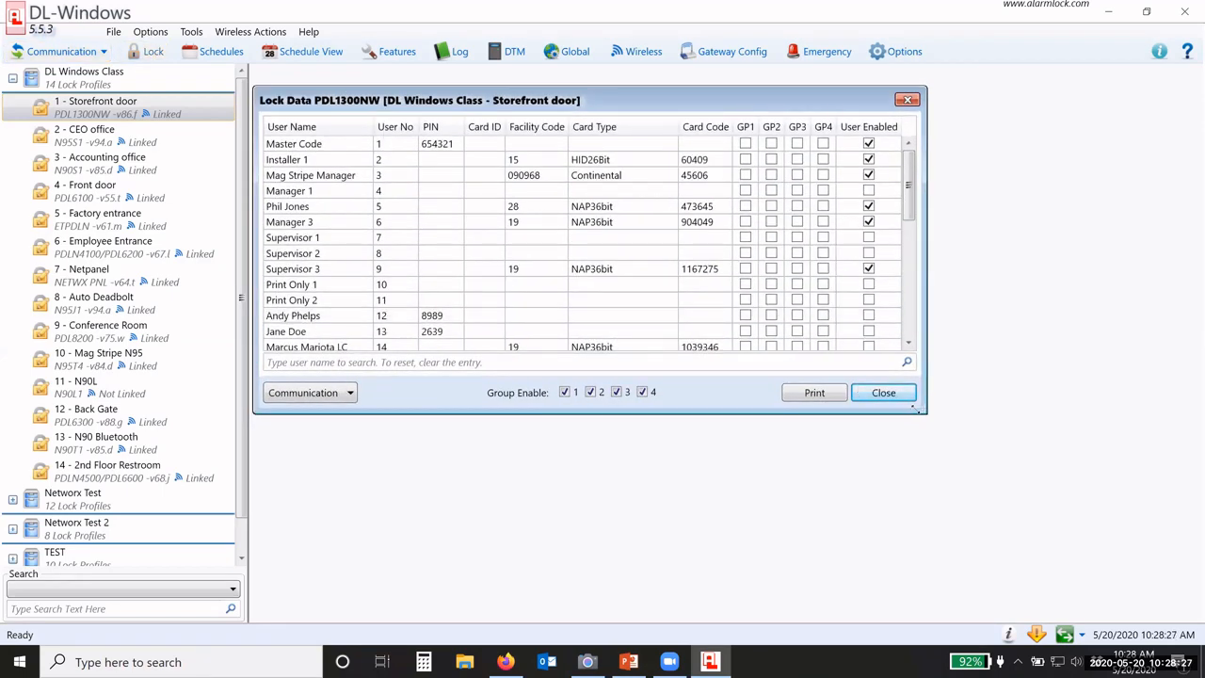
left_click_drag(974, 466, 1073, 590)
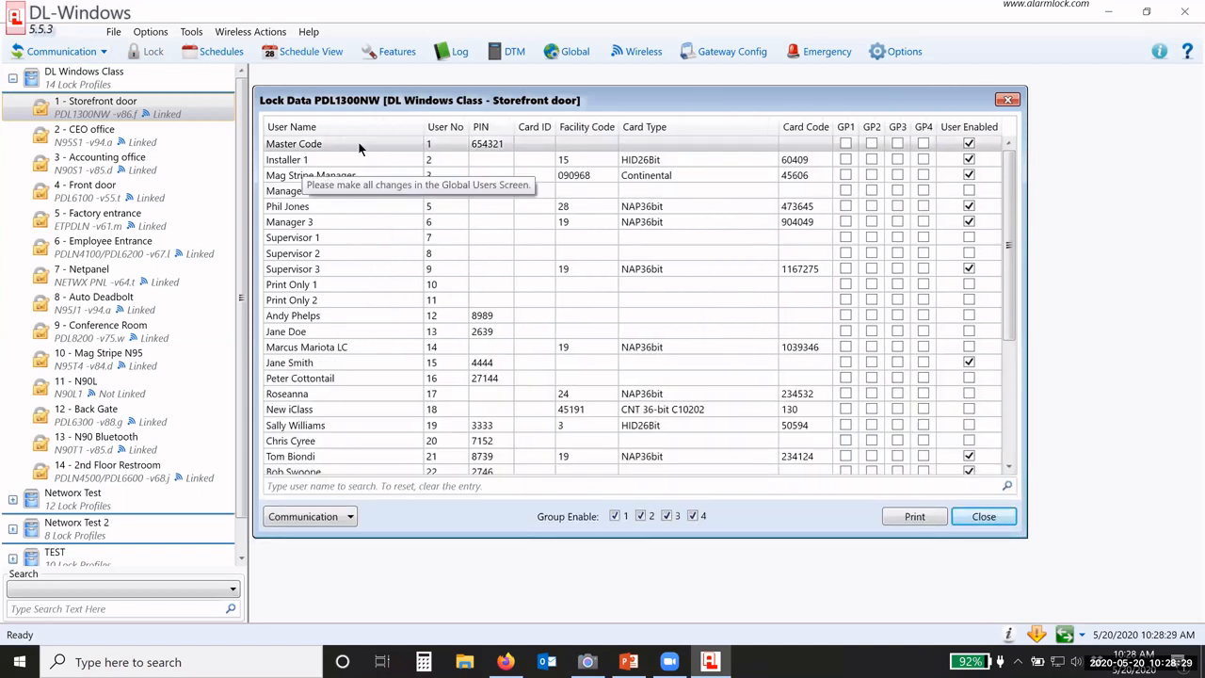
scroll(341, 252, "down", 5)
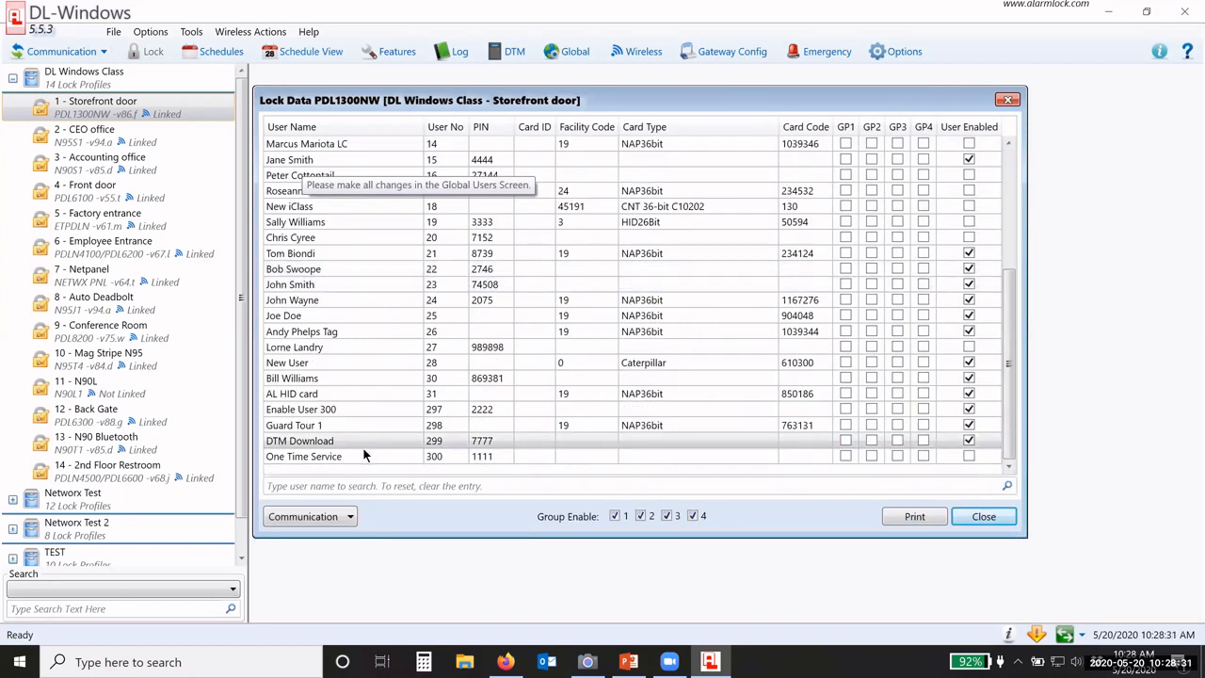
scroll(348, 412, "up", 5)
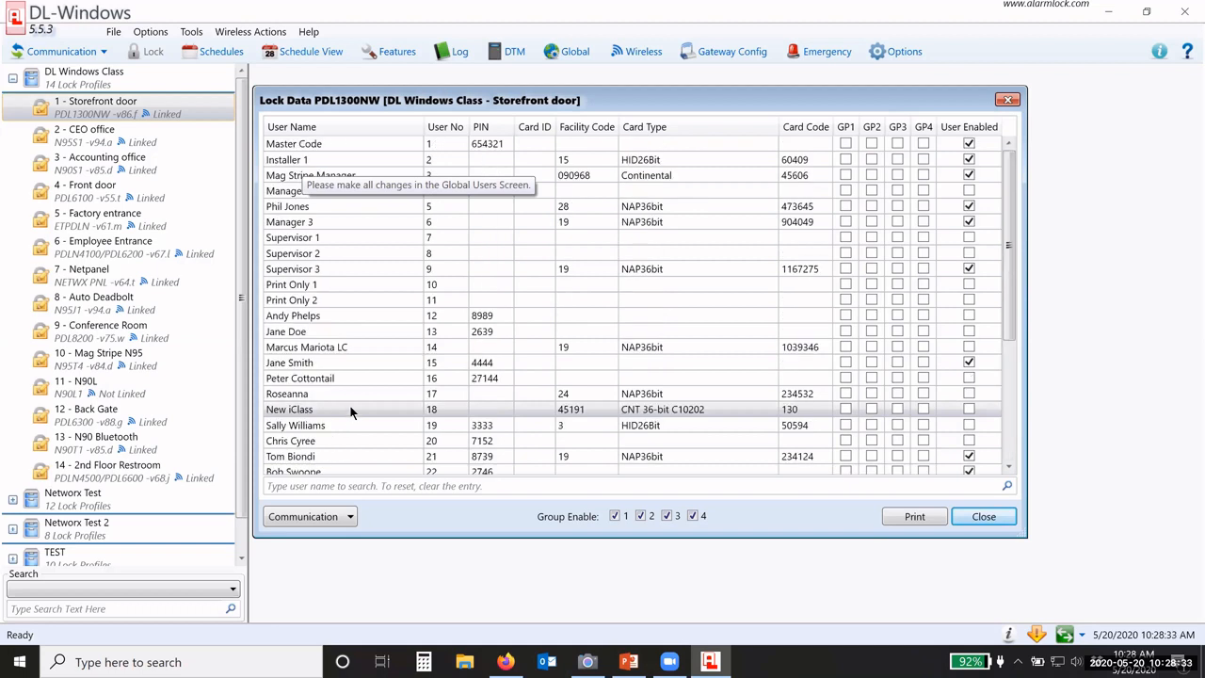
left_click(446, 380)
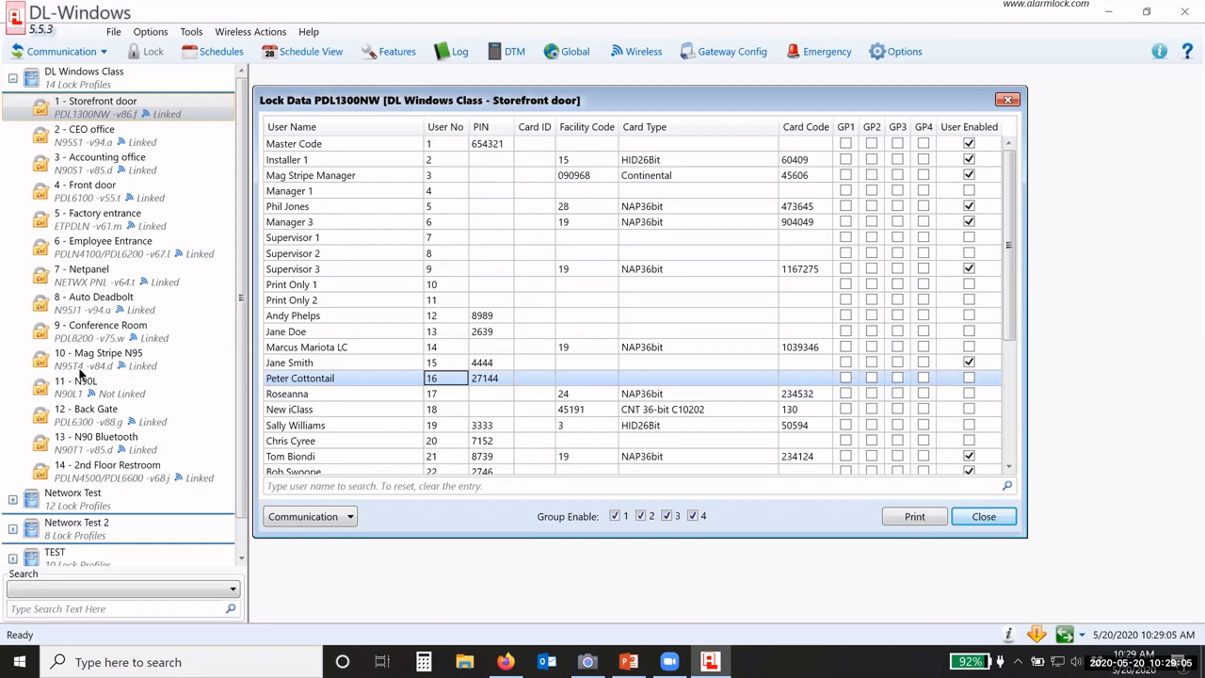
Step: Compare users on Back Gate, N90L, Auto Deadbolt and Employee Entrance, ending on Storefront door
left_click(83, 419)
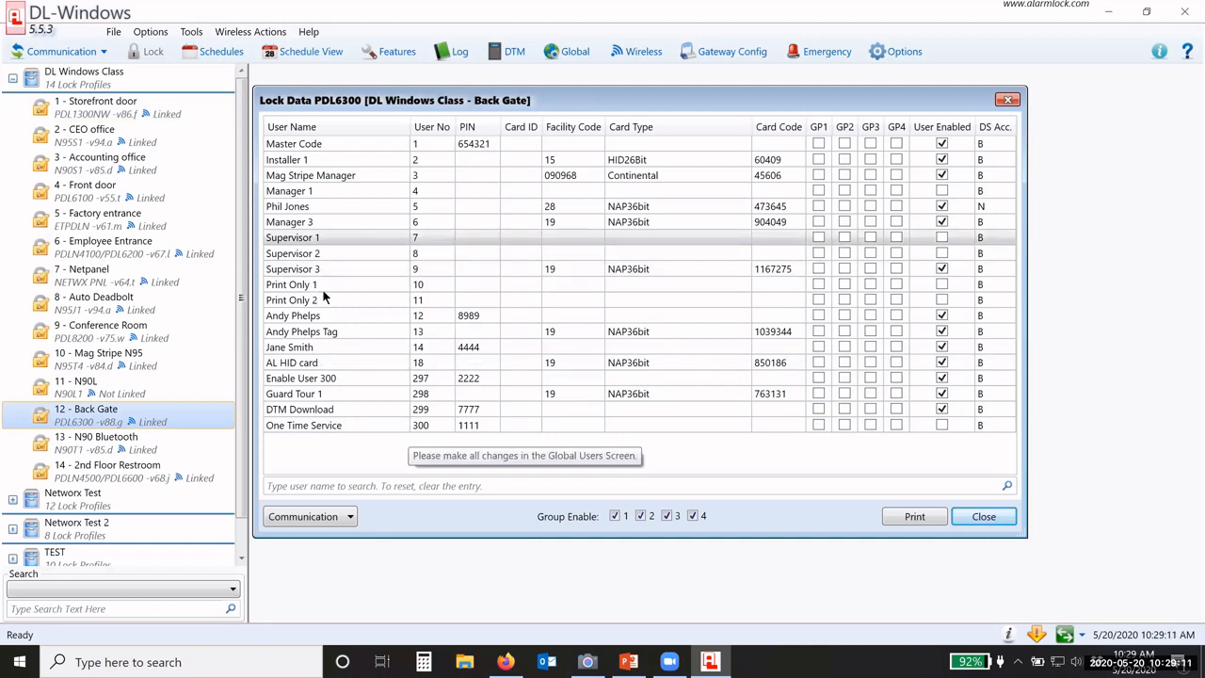
left_click(125, 393)
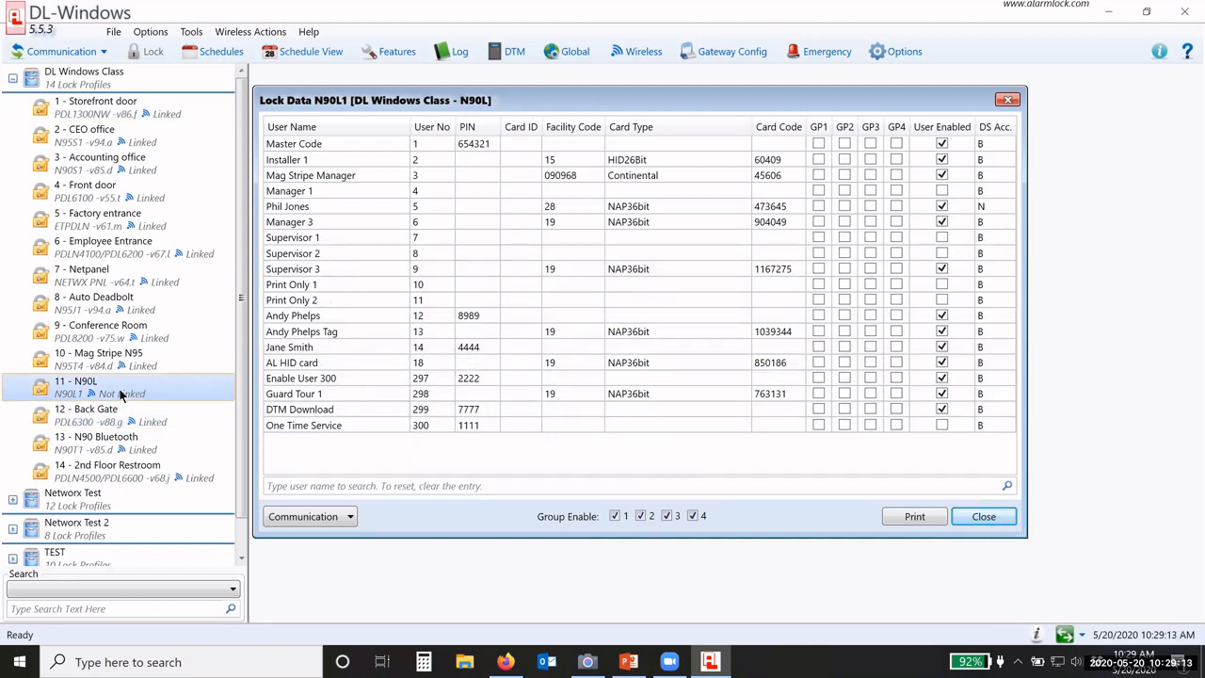
left_click(101, 299)
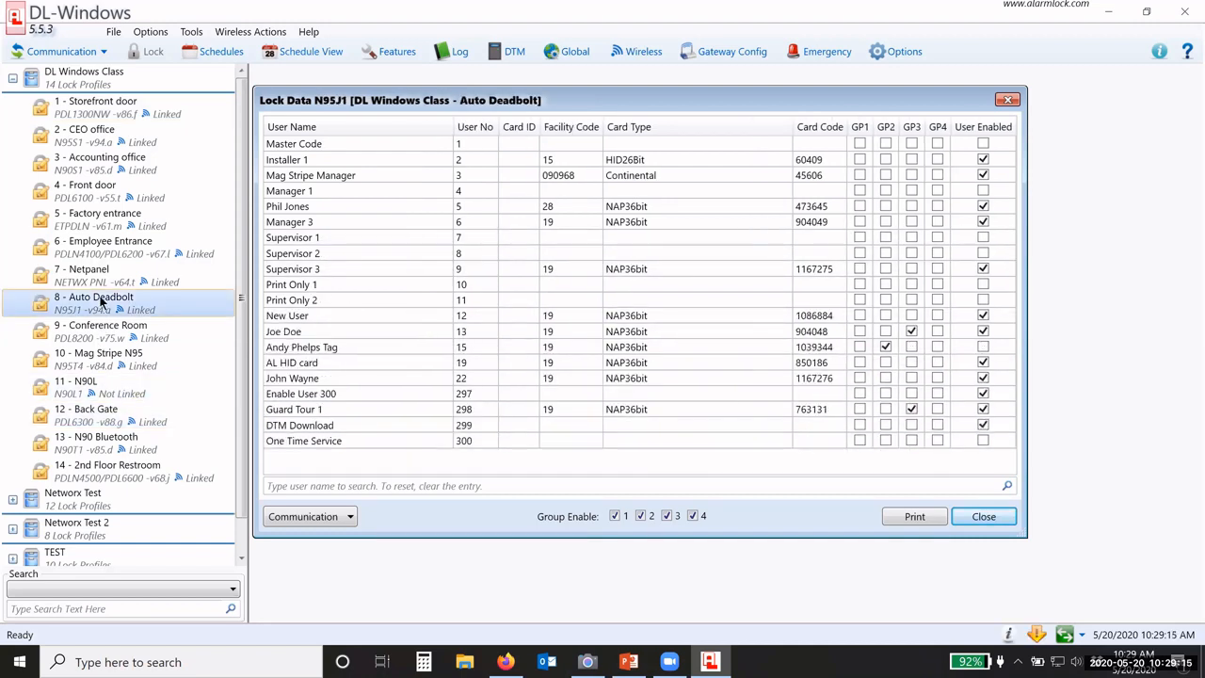
left_click(115, 246)
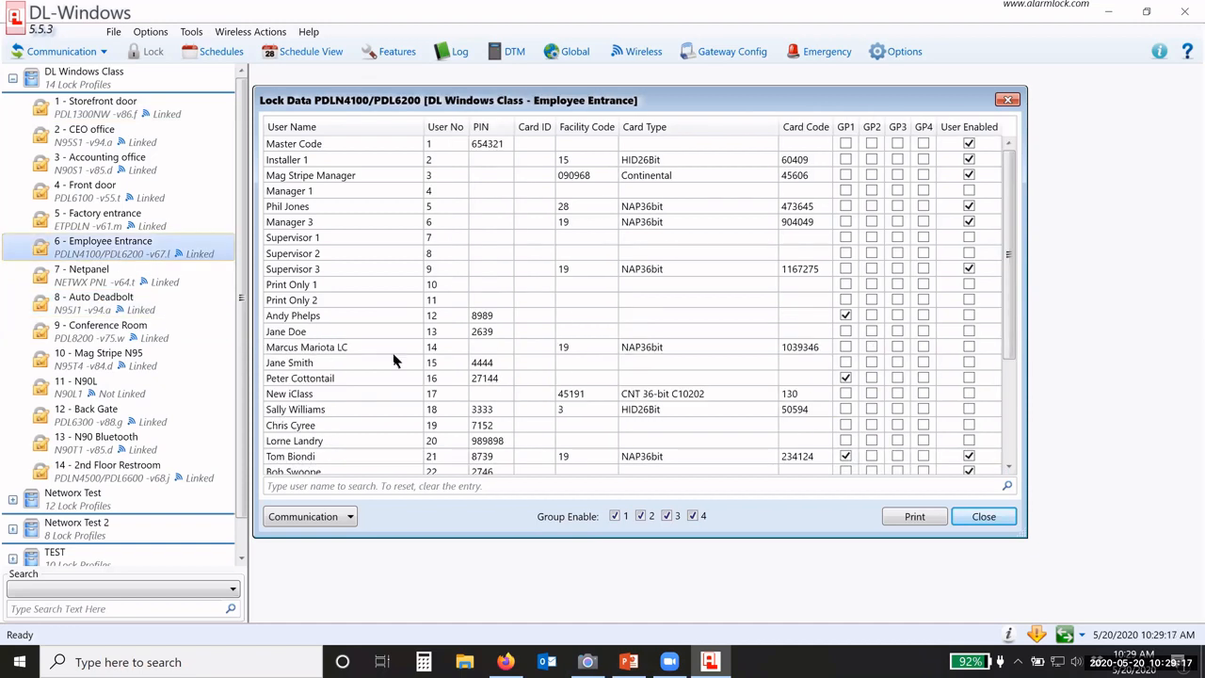
scroll(423, 363, "down", 2)
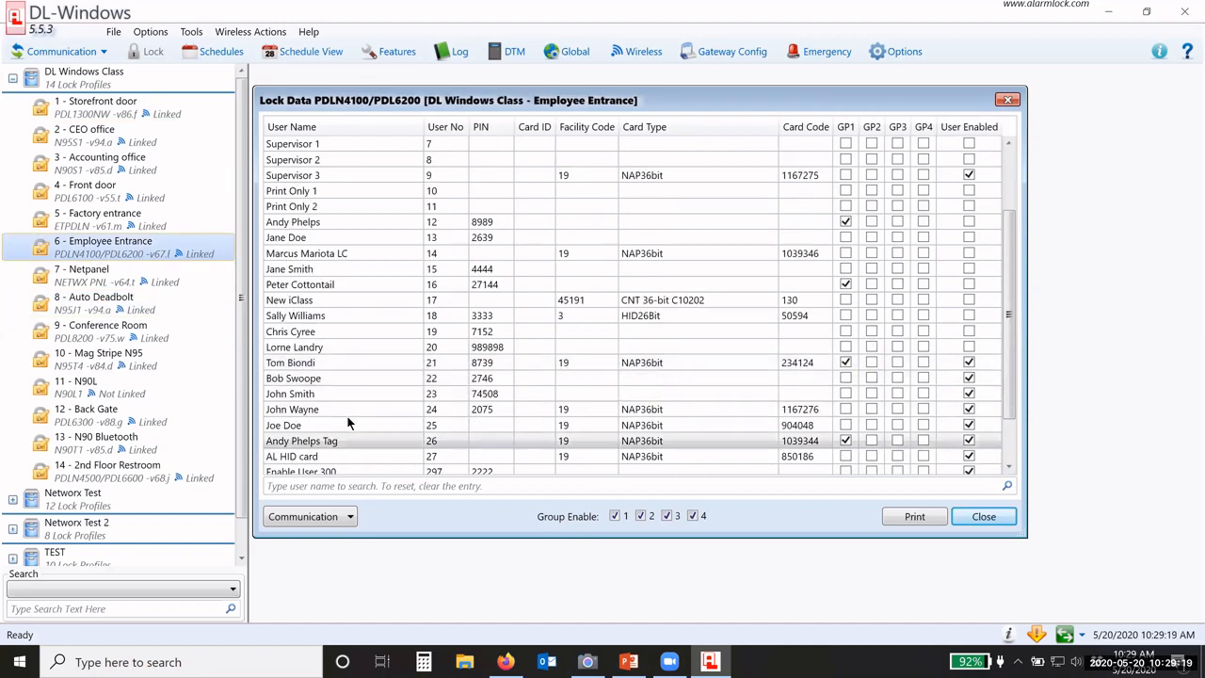
left_click(439, 287)
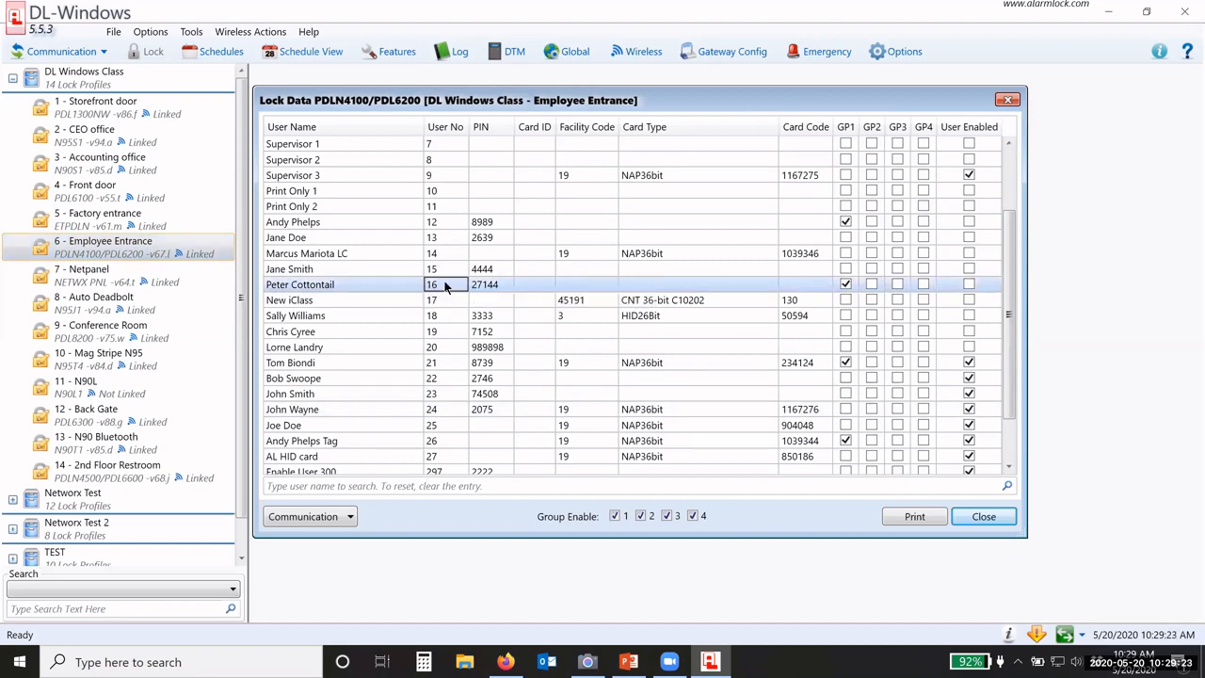
left_click(138, 94)
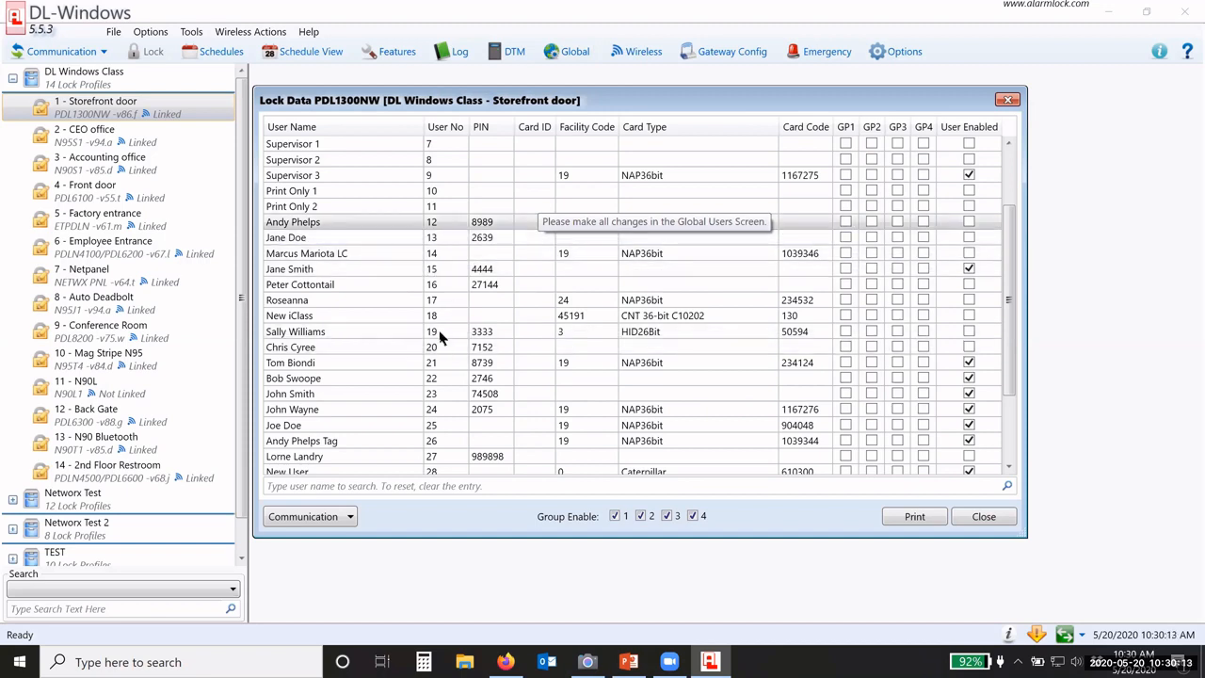
left_click(441, 286)
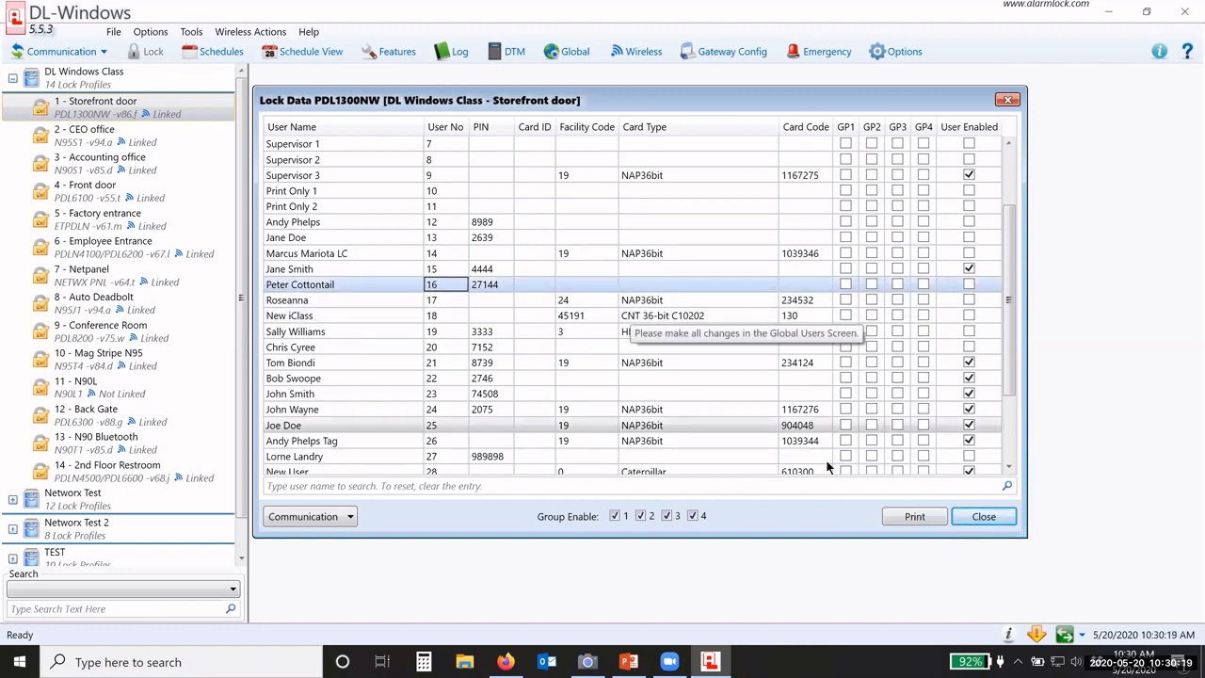
left_click(322, 518)
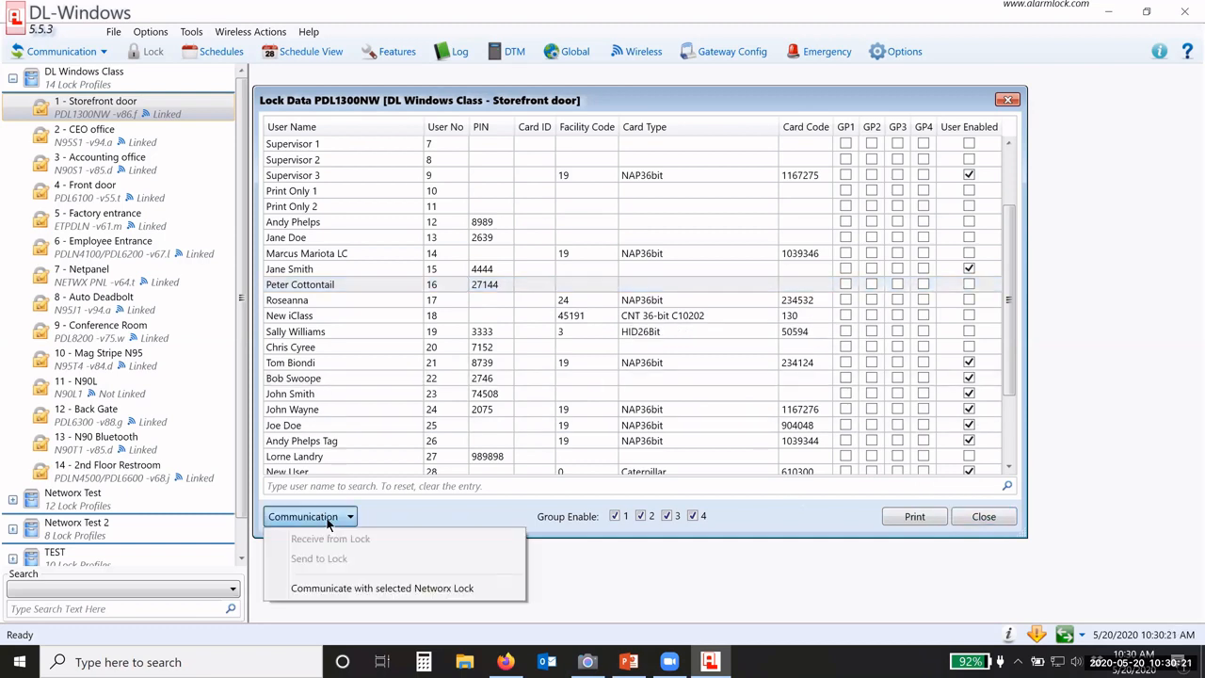
left_click(525, 516)
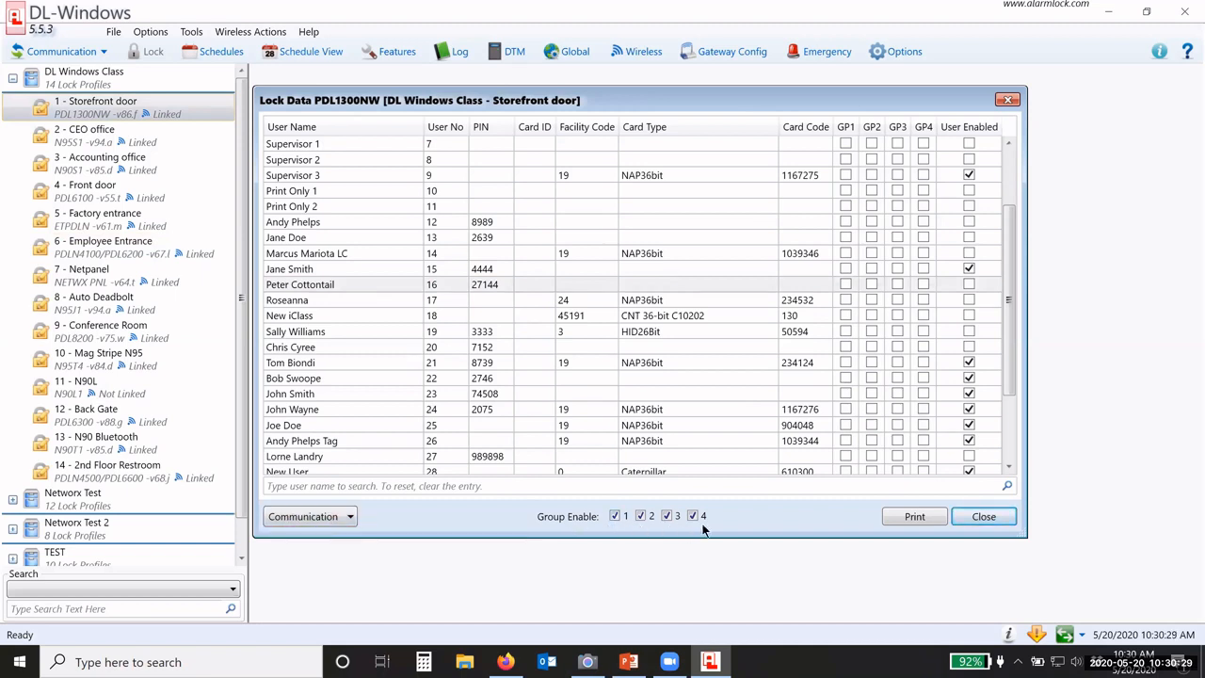
scroll(834, 391, "down", 3)
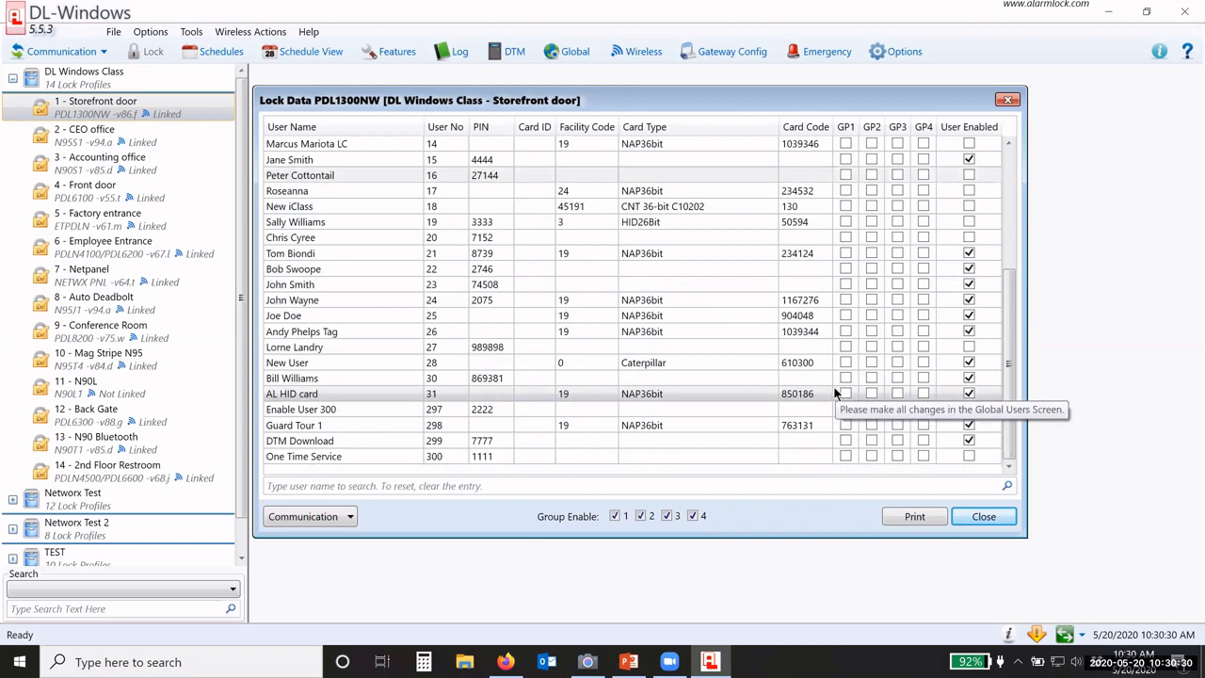
left_click(641, 516)
left_click(667, 516)
left_click(693, 516)
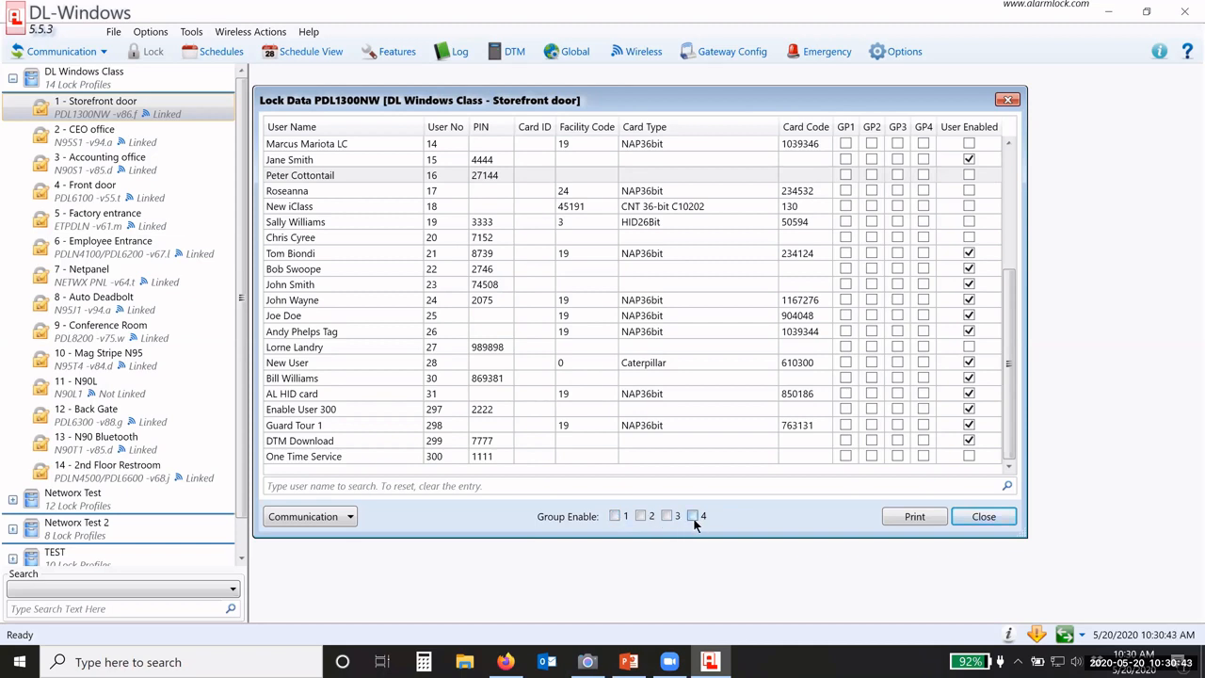
left_click(693, 520)
left_click(640, 518)
scroll(570, 400, "up", 5)
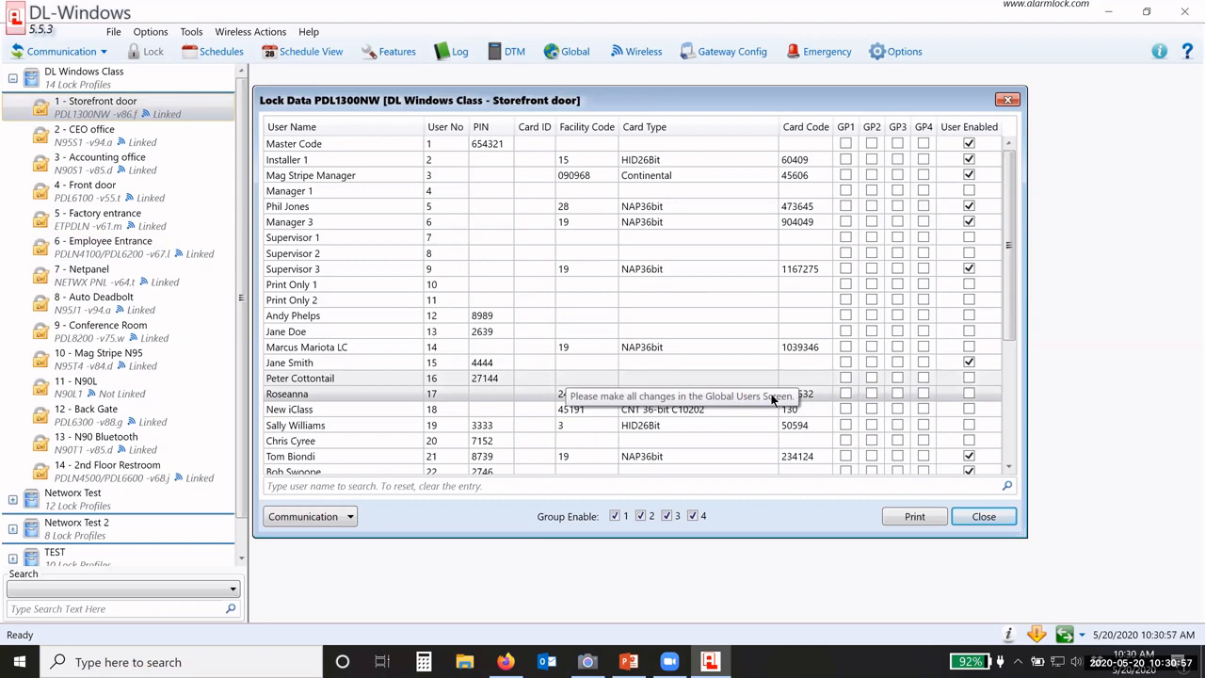
Step: Select two user rows, then close the Storefront door Lock Data window
left_click(845, 395)
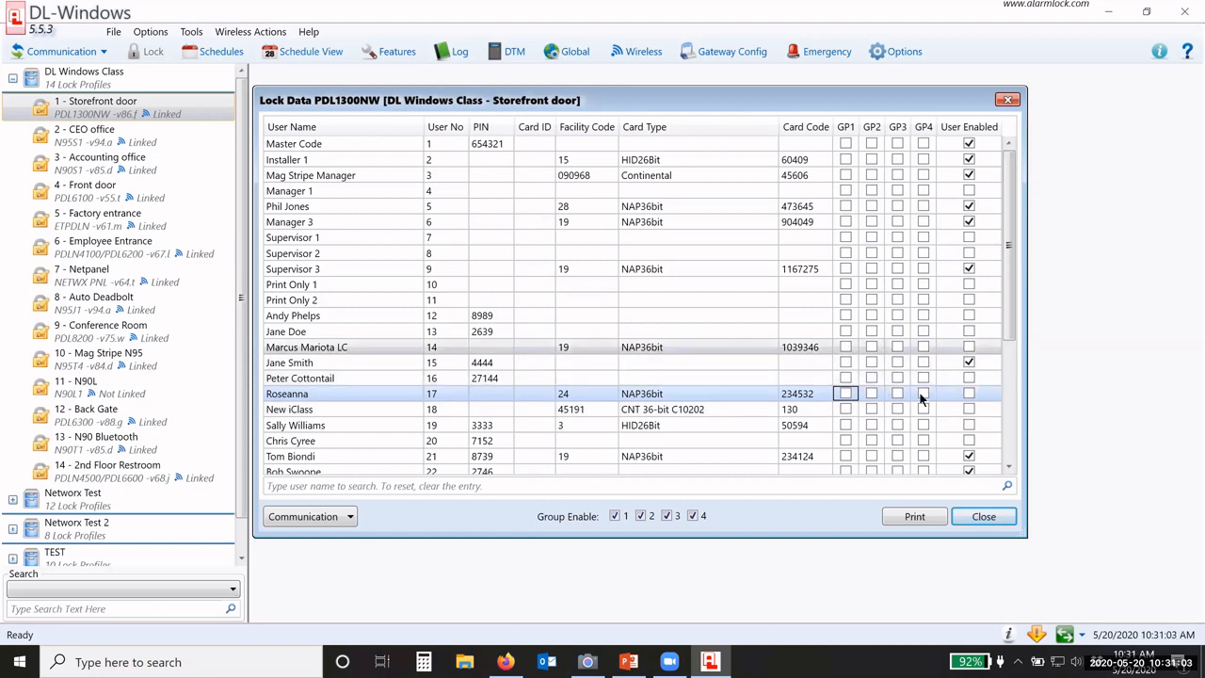
left_click(971, 379)
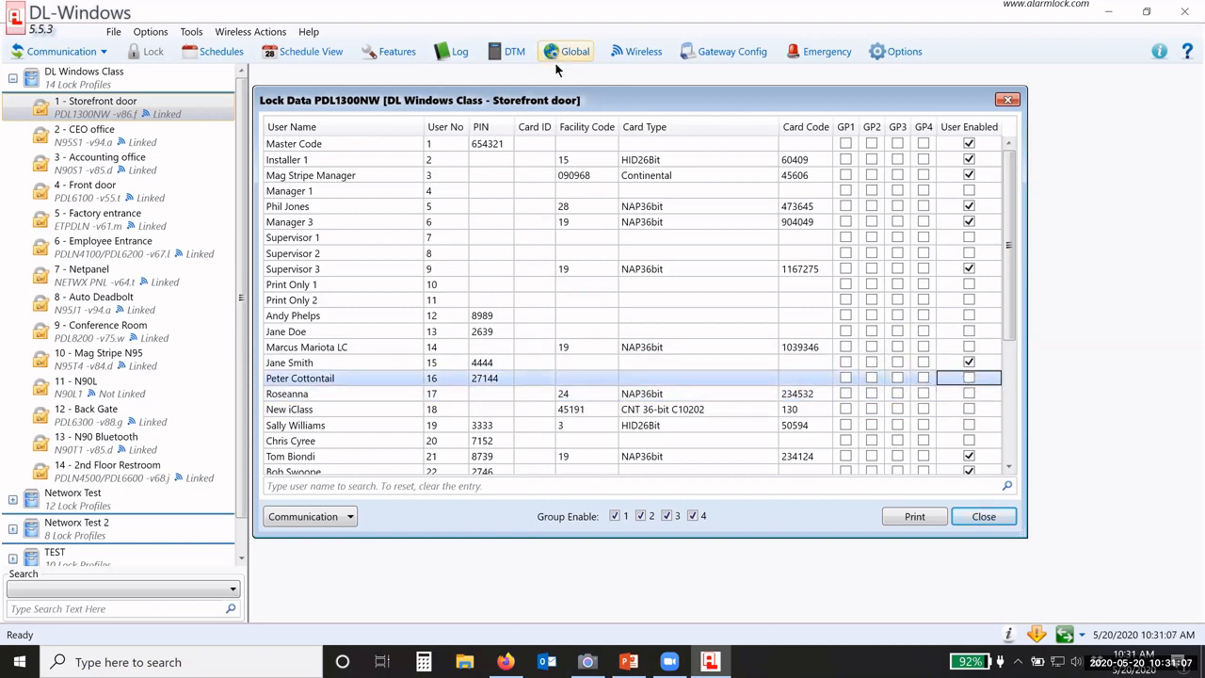
left_click(979, 516)
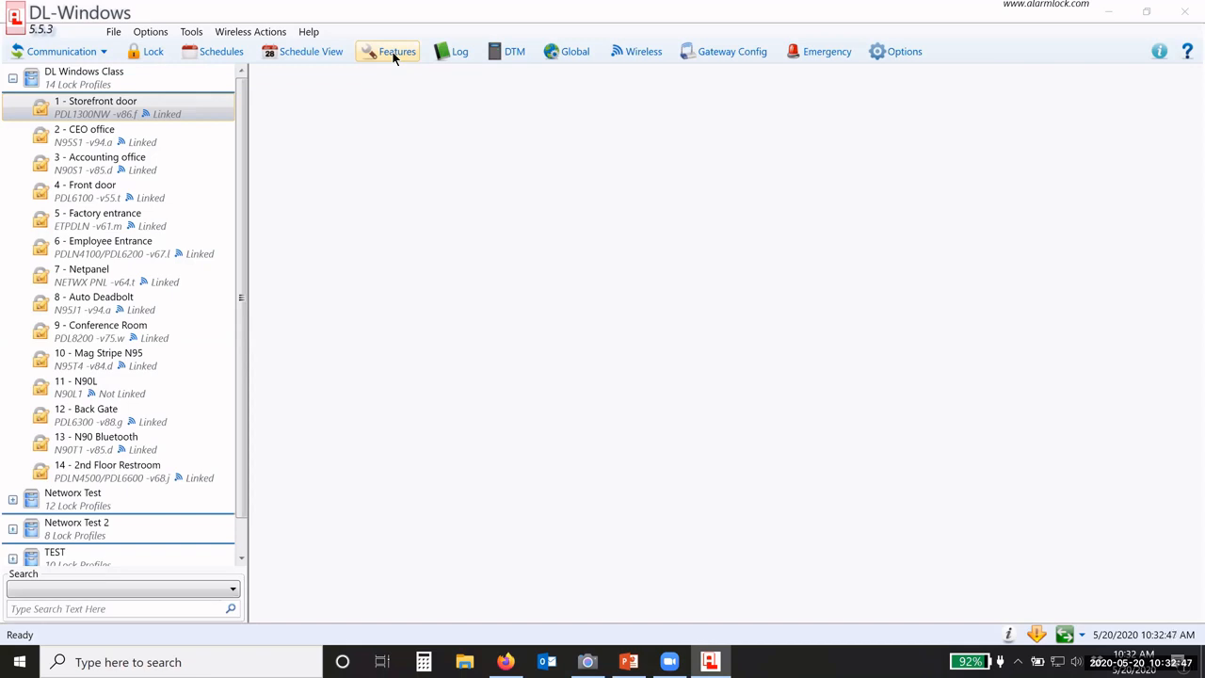
left_click(455, 52)
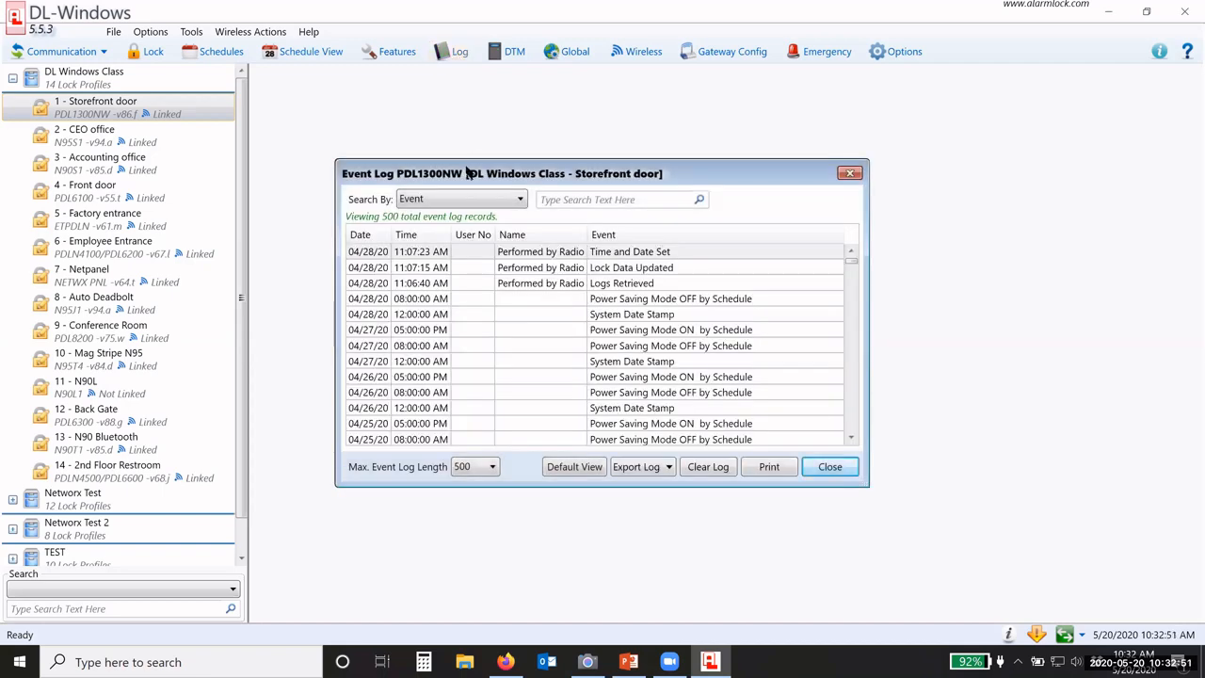
left_click_drag(457, 167, 399, 92)
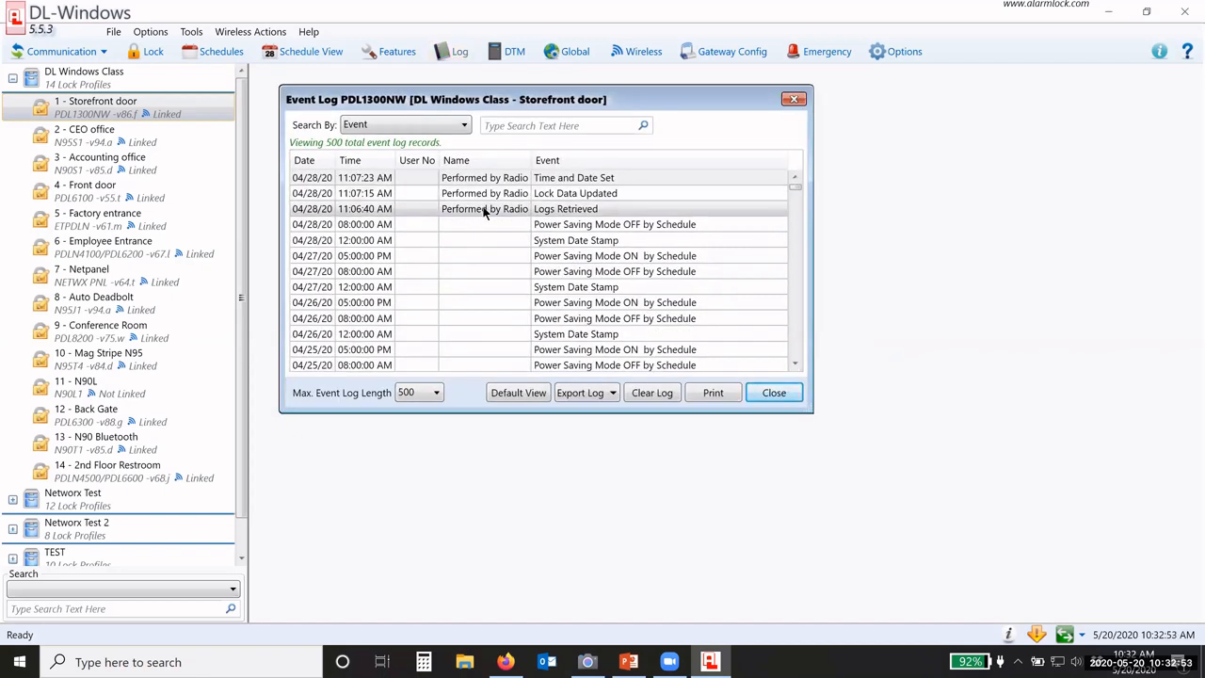
scroll(568, 317, "down", 5)
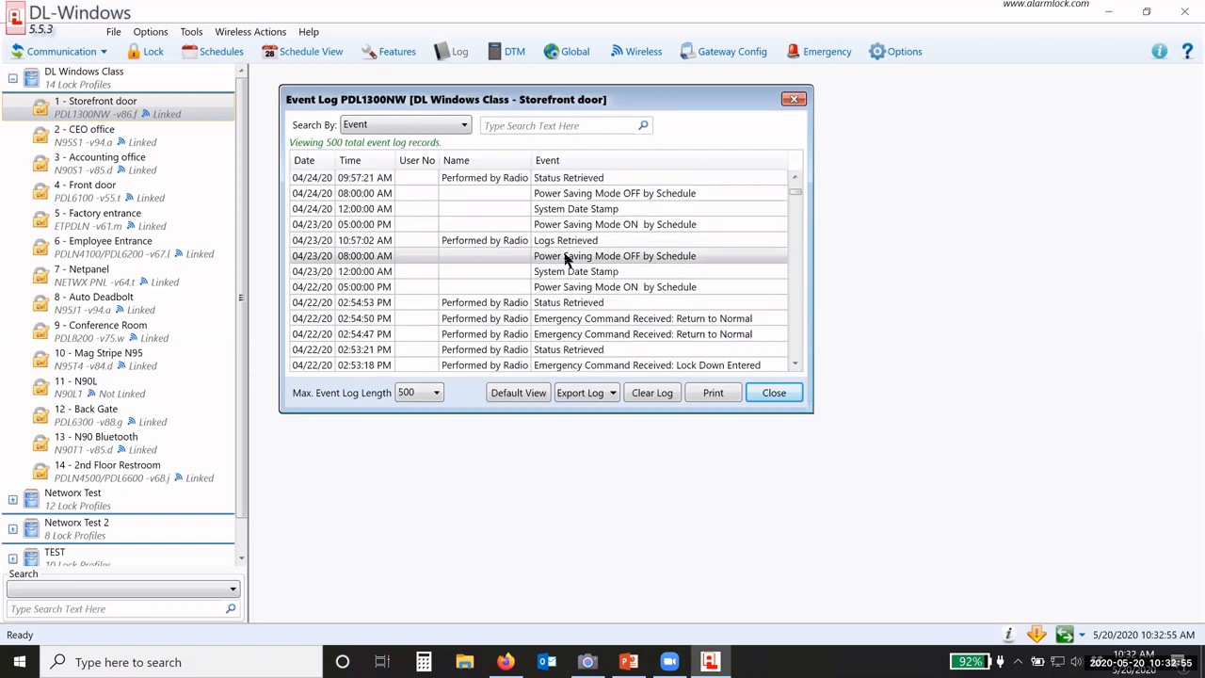
scroll(575, 263, "down", 4)
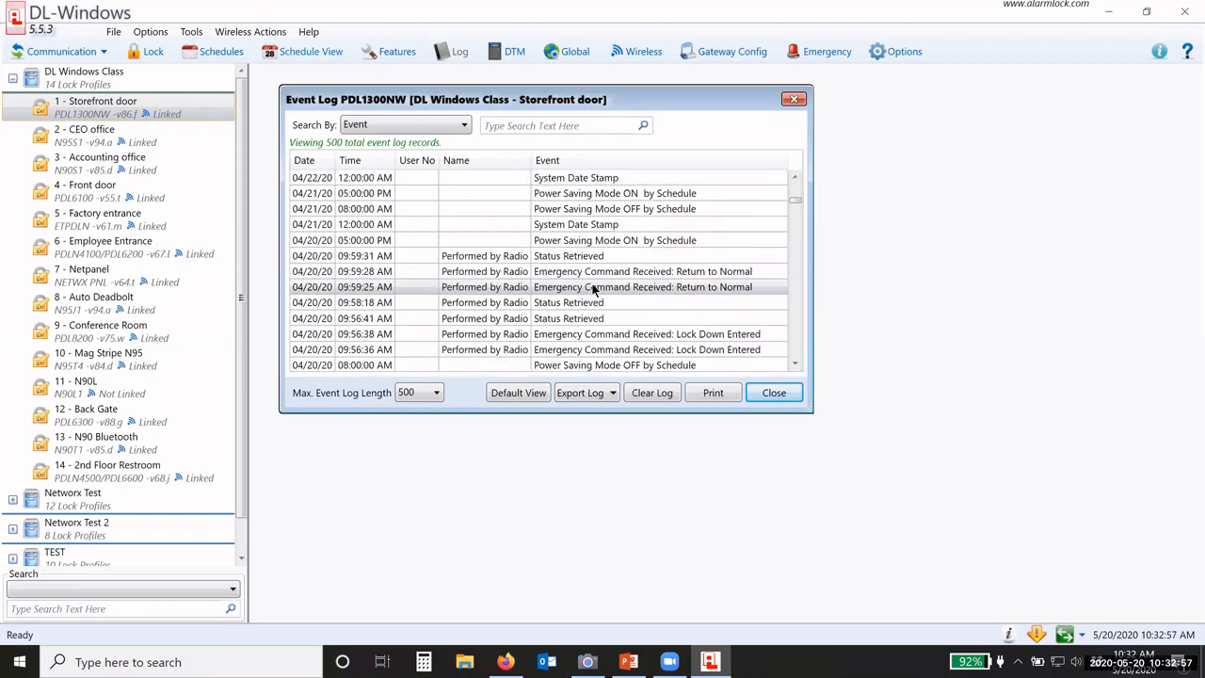
scroll(593, 287, "up", 9)
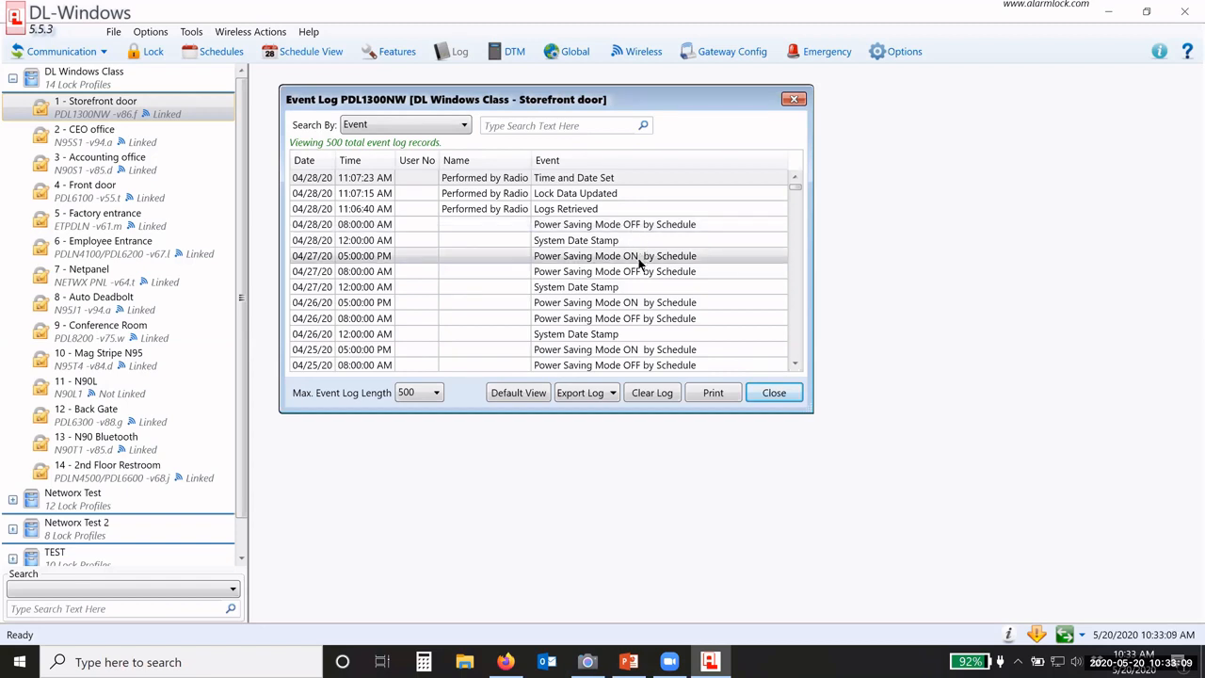
left_click(420, 128)
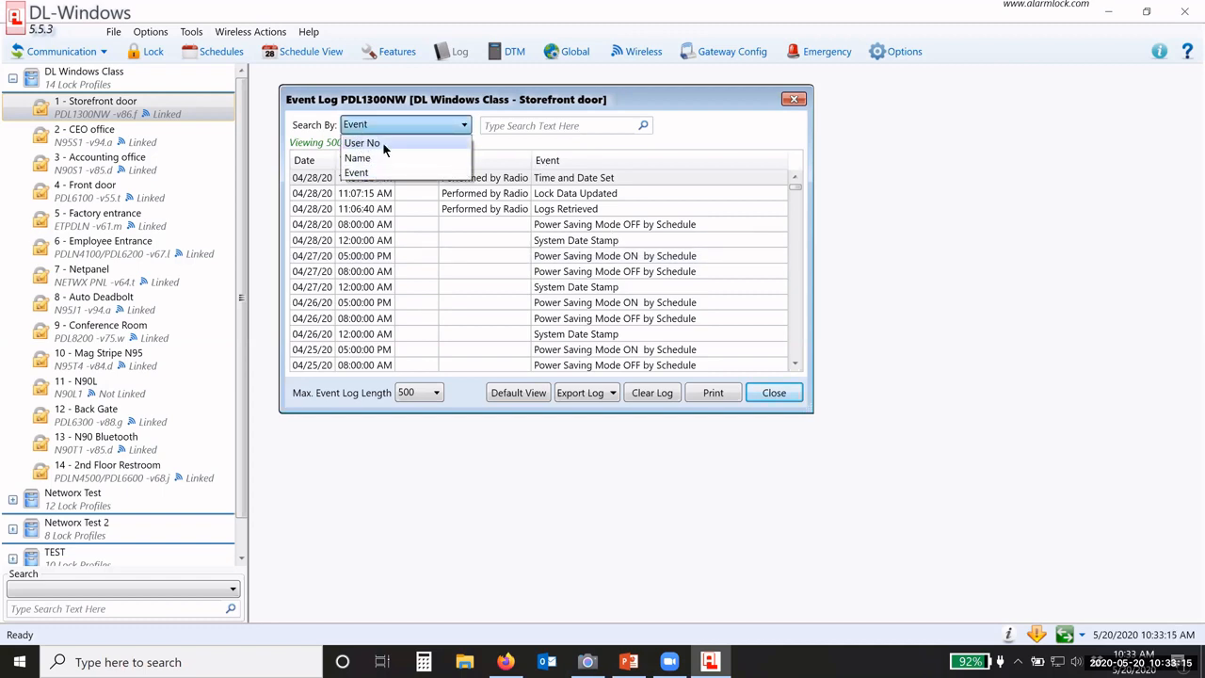
left_click(501, 140)
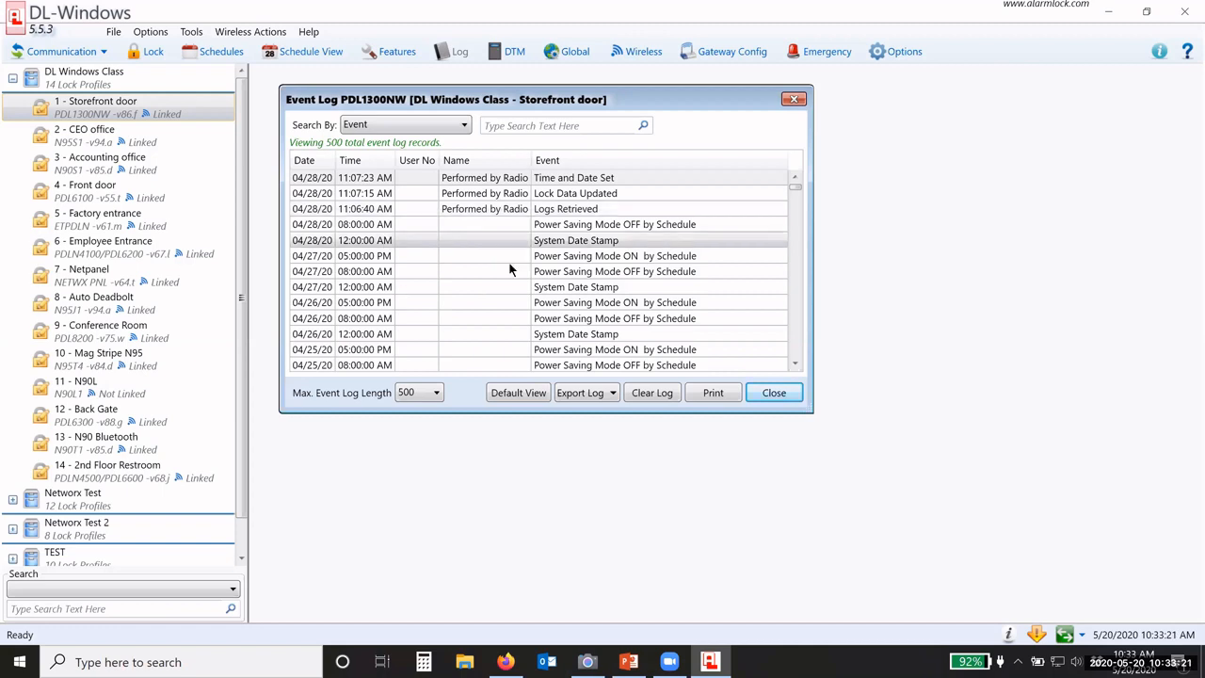
left_click(590, 397)
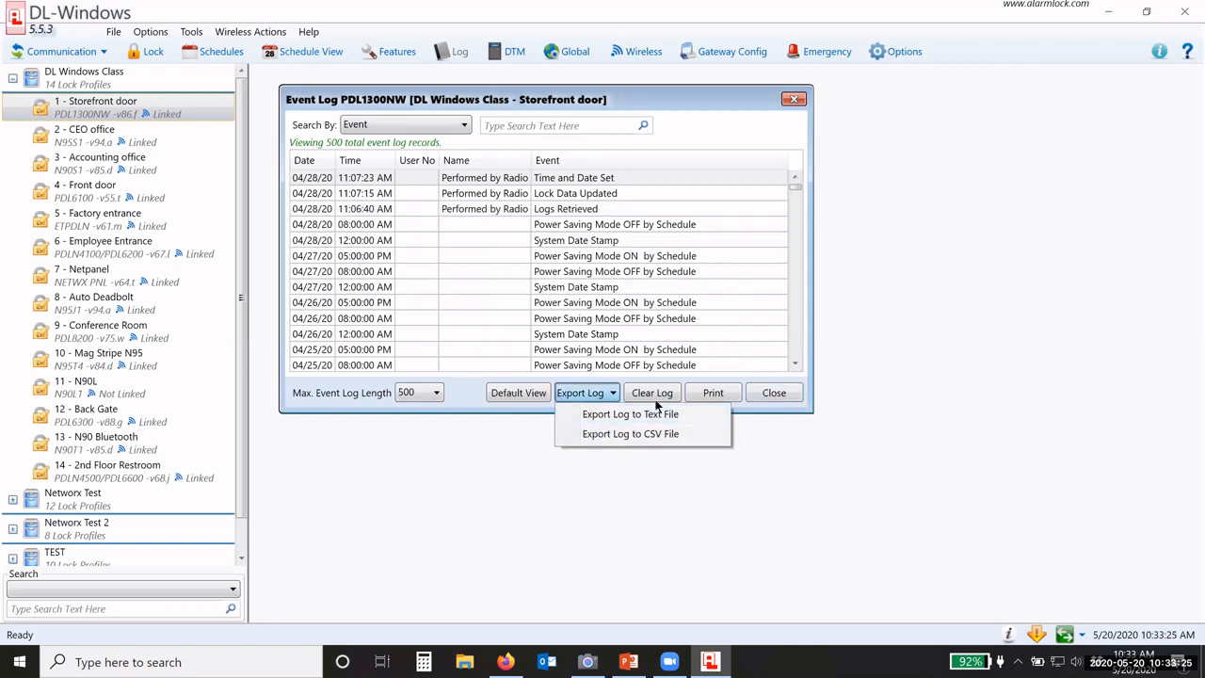
left_click(757, 394)
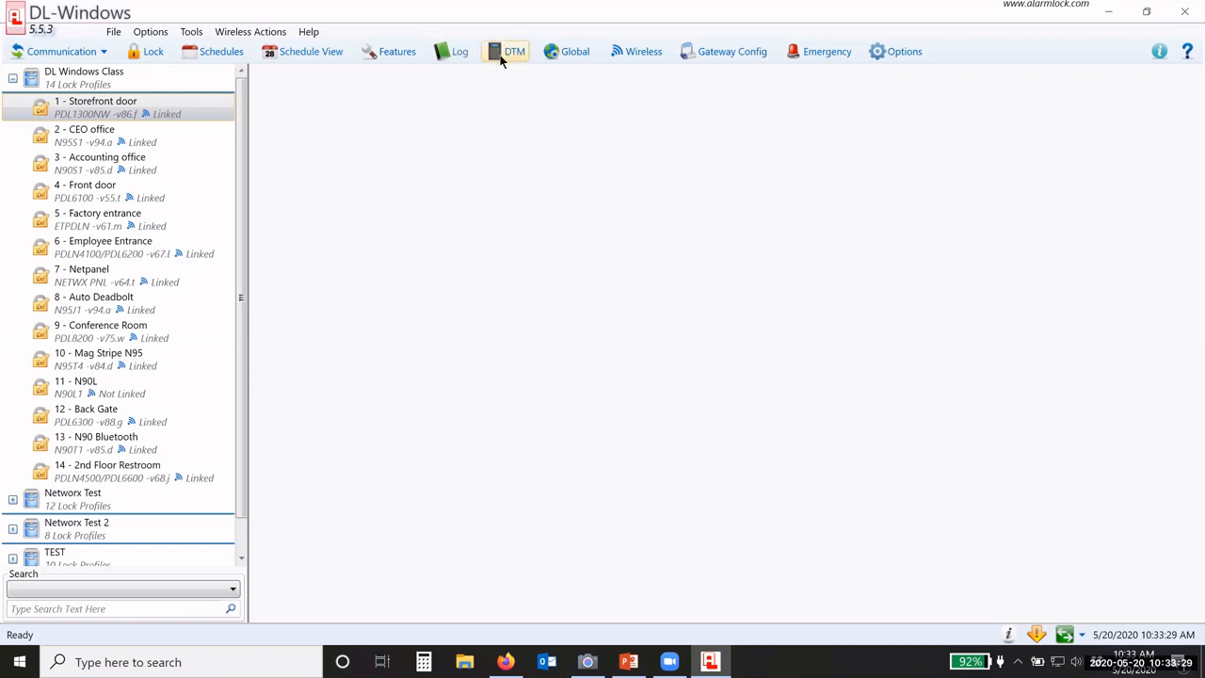
Step: Collapse DL Windows Class, expand Trilogy Test, and open DTM 3 Support for Trilogy Test
left_click(13, 79)
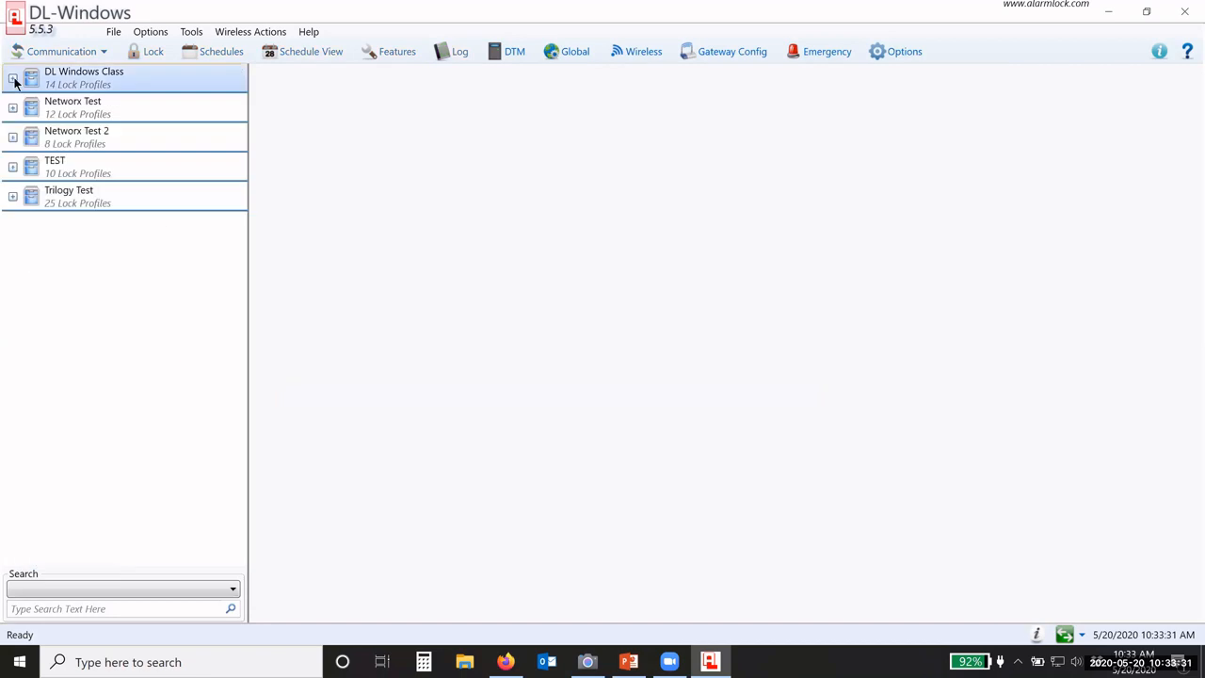
left_click(12, 196)
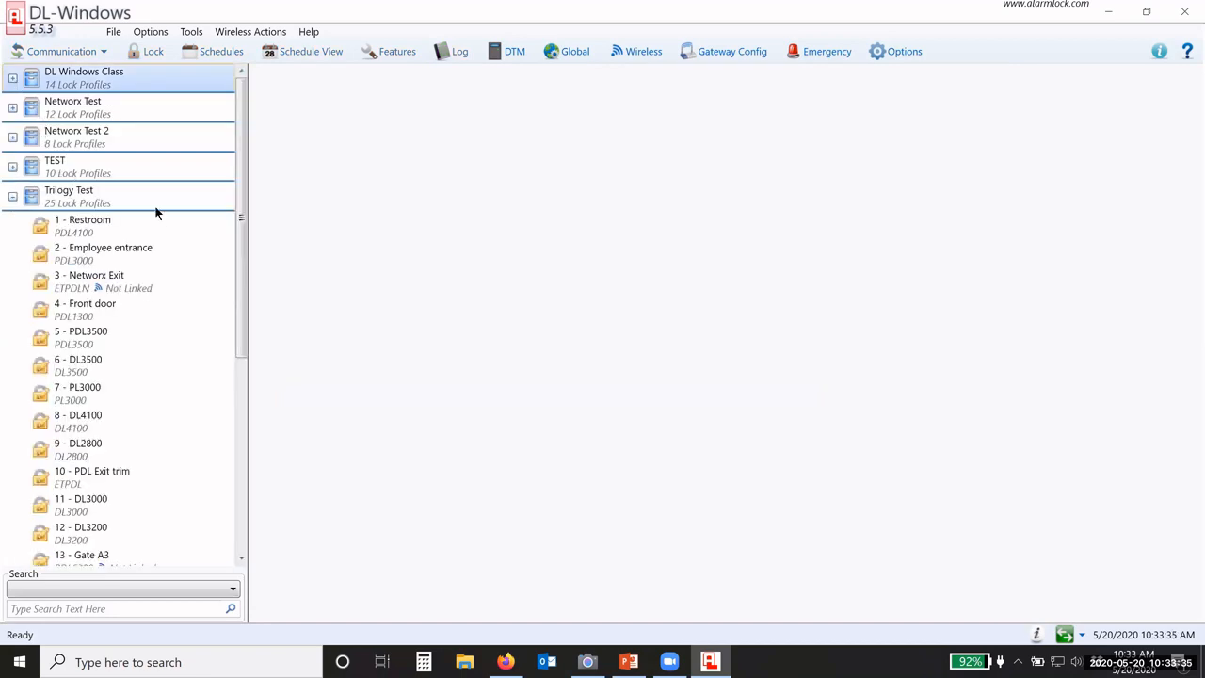
left_click(508, 52)
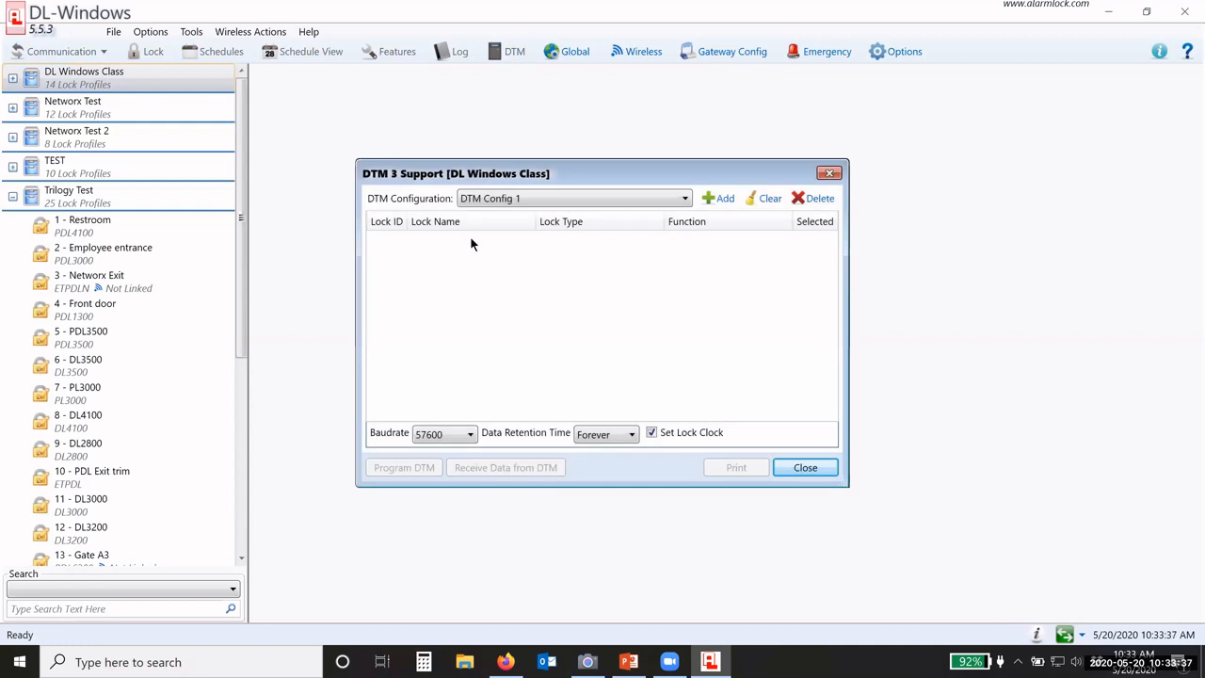
left_click(111, 227)
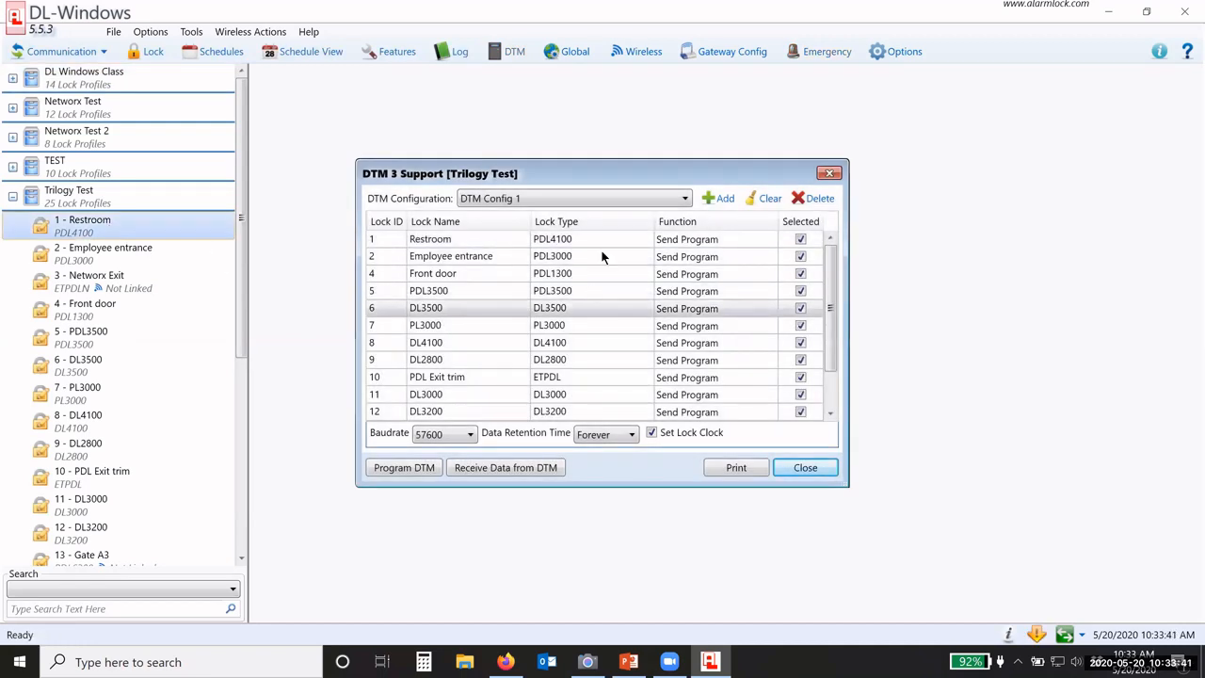
Step: Tick DL3200 as Selected in the DTM 3 lock table and close the dialog
scroll(595, 282, "down", 1)
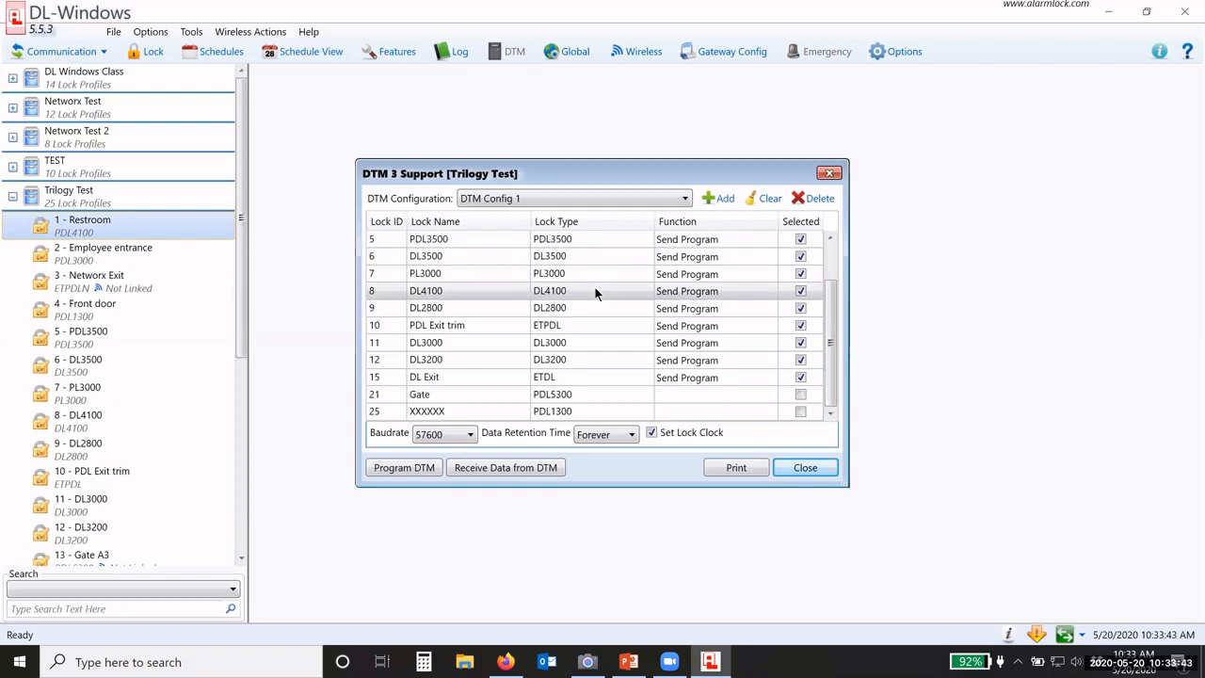
scroll(607, 345, "up", 1)
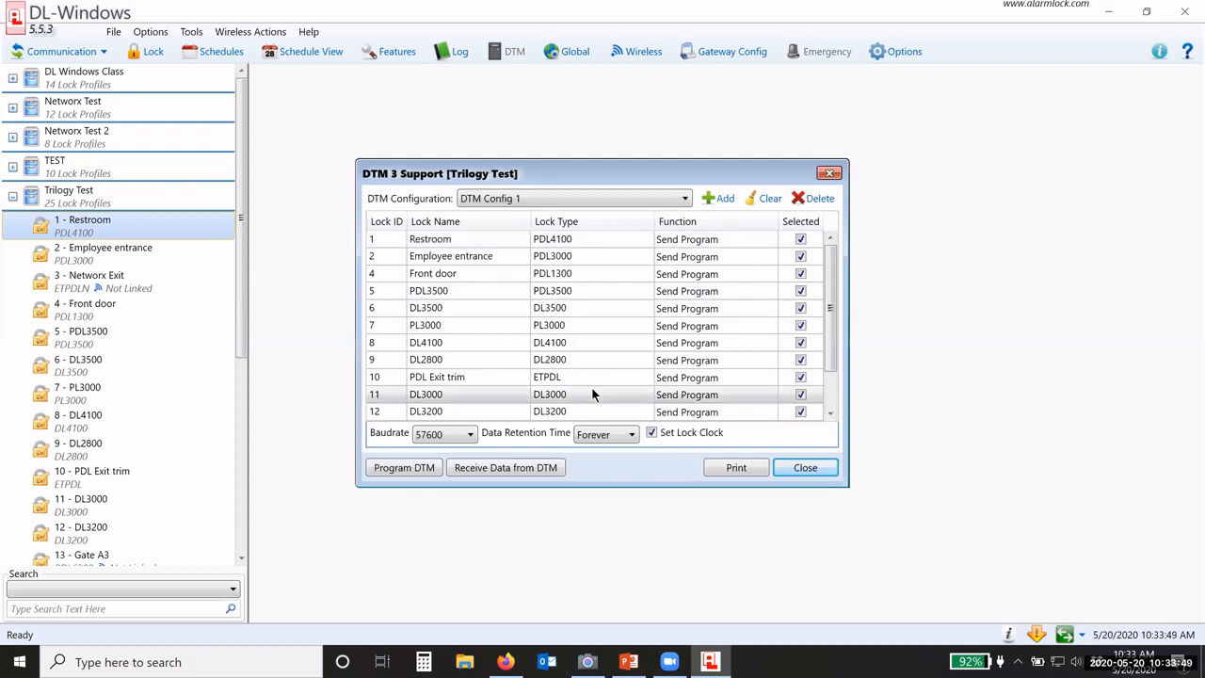
scroll(816, 408, "down", 1)
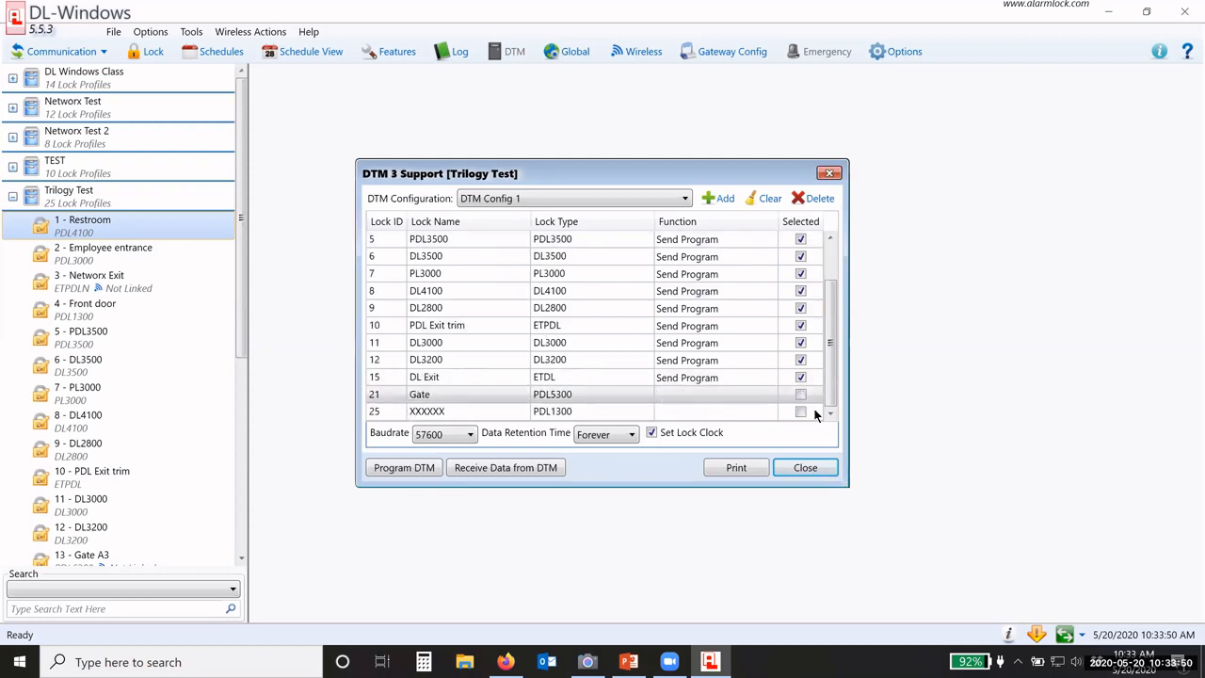
left_click(800, 360)
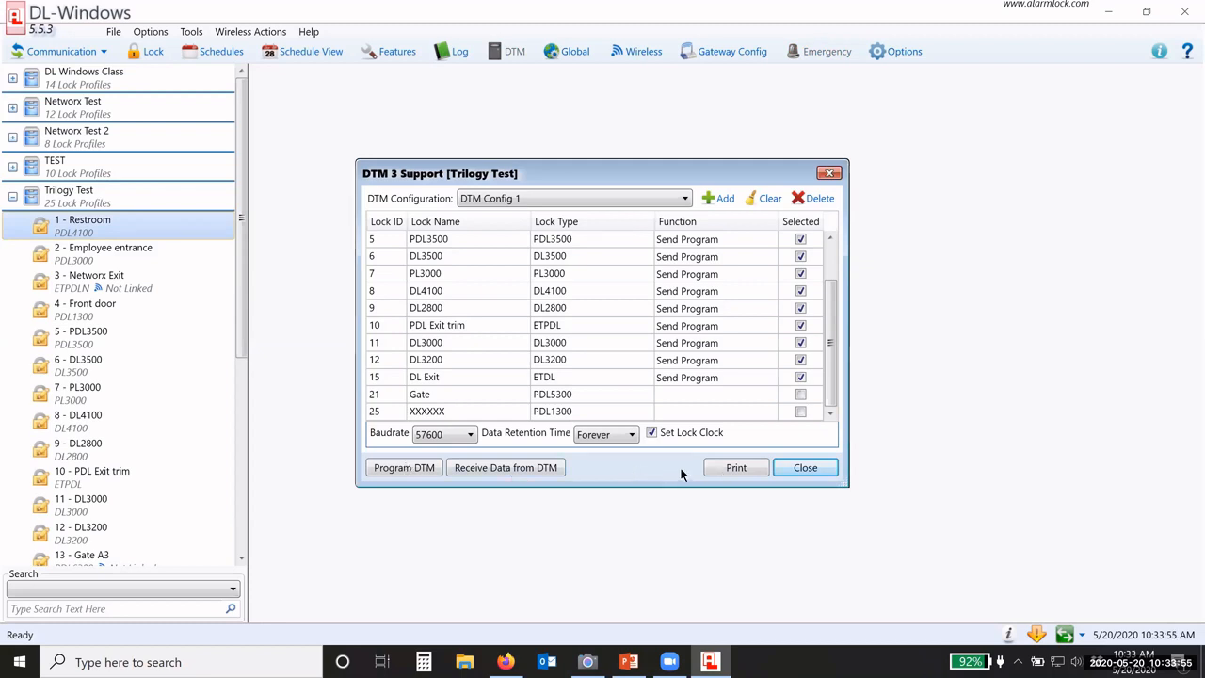
left_click(805, 467)
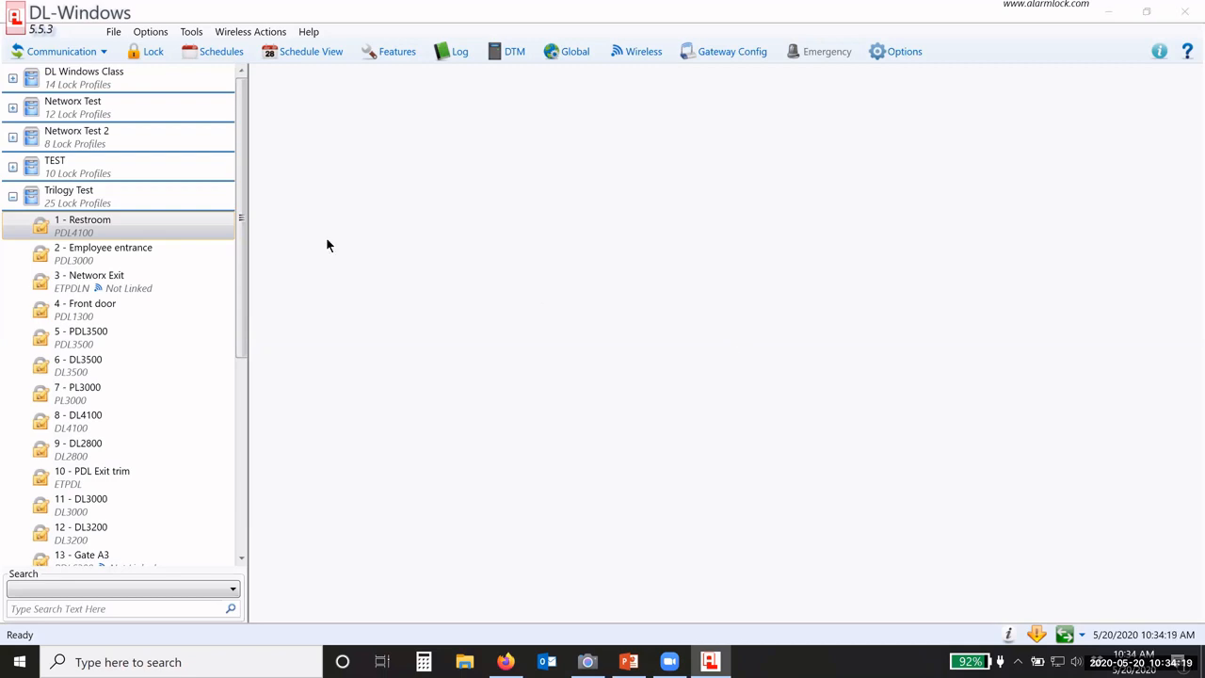
left_click(562, 54)
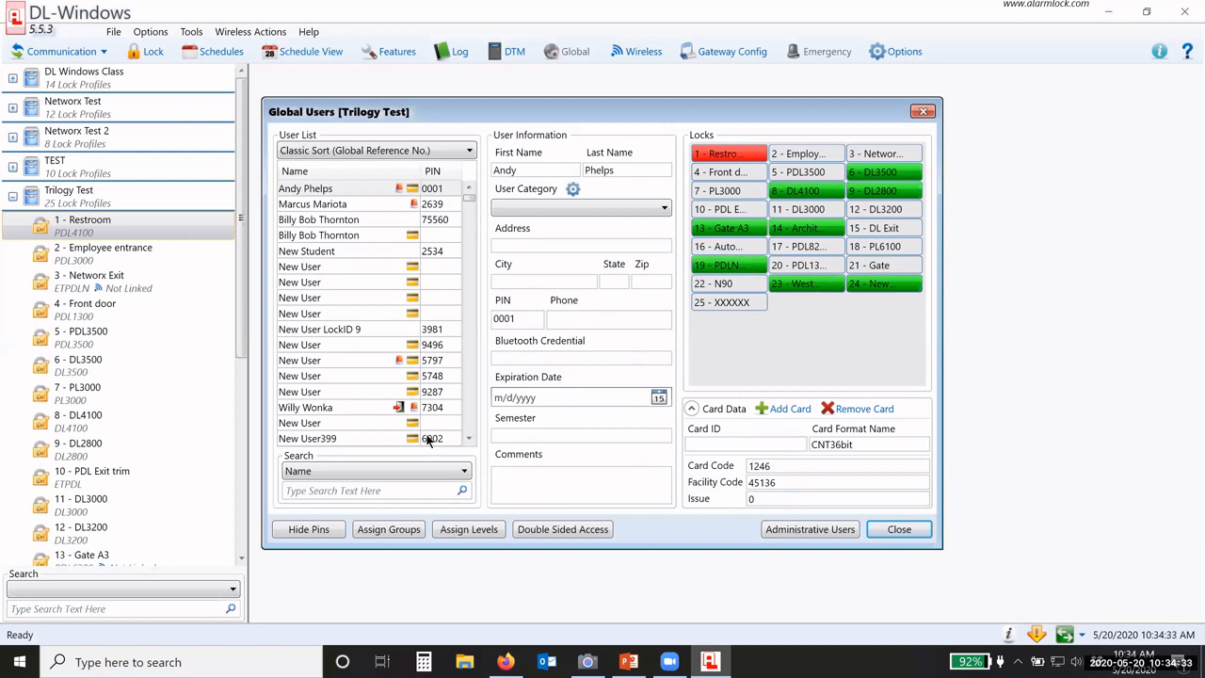
left_click(895, 533)
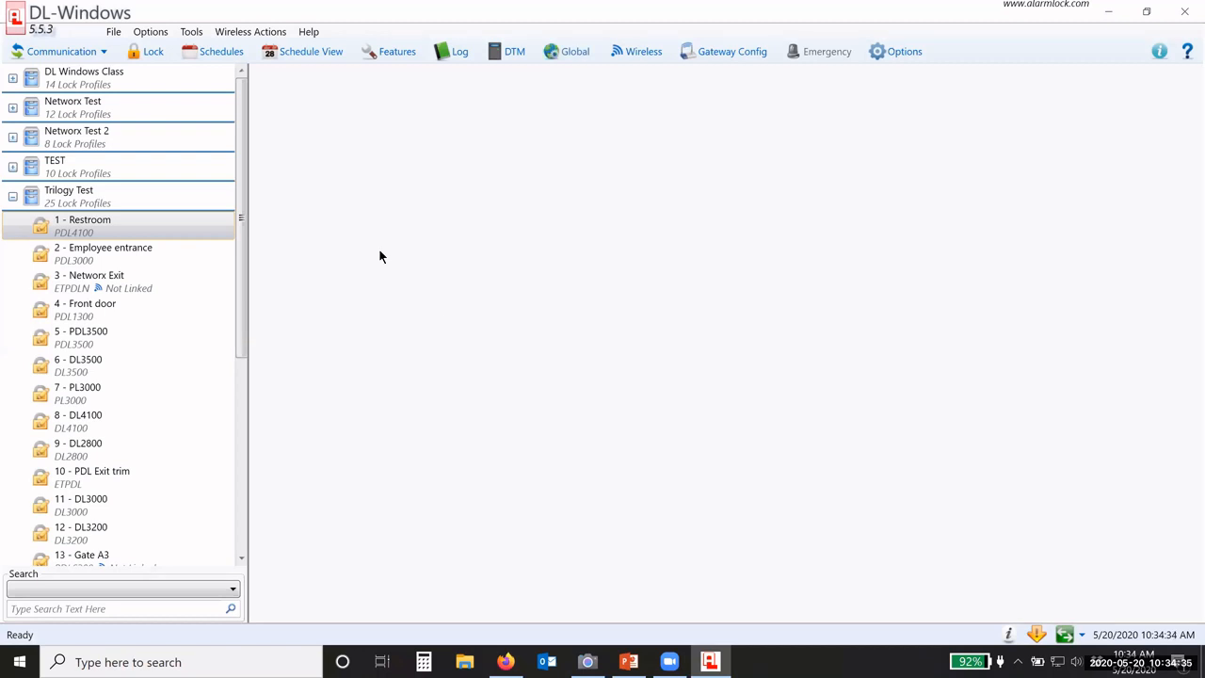
left_click(644, 52)
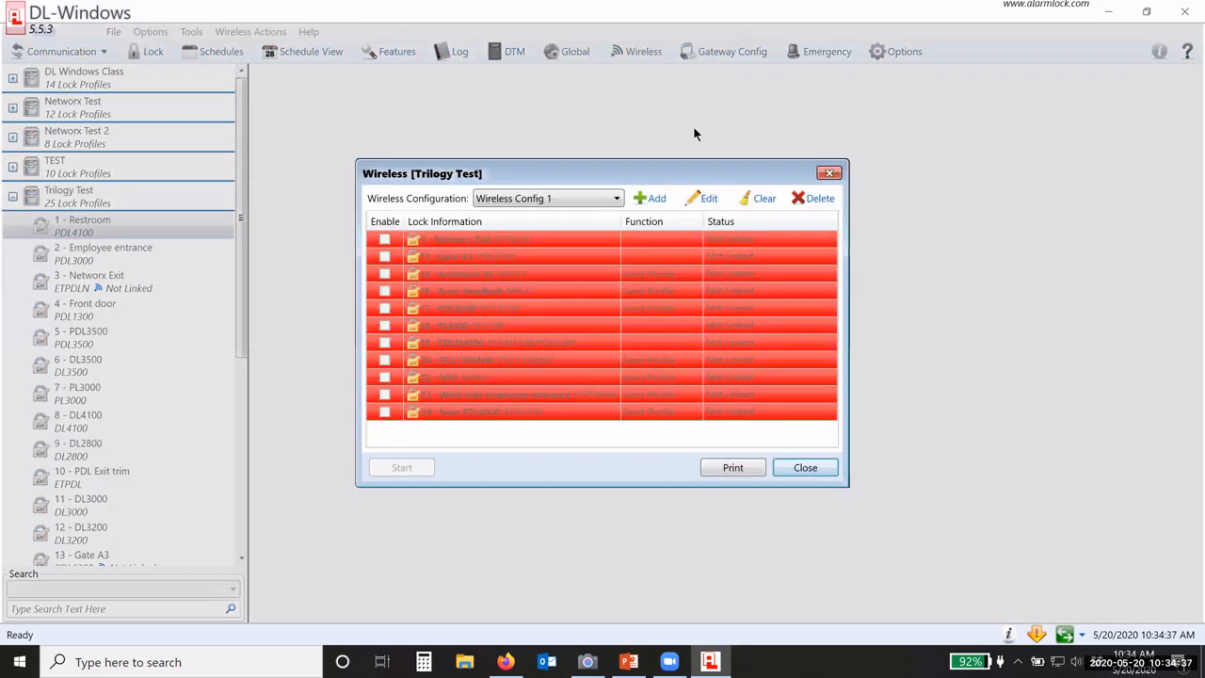
left_click(803, 467)
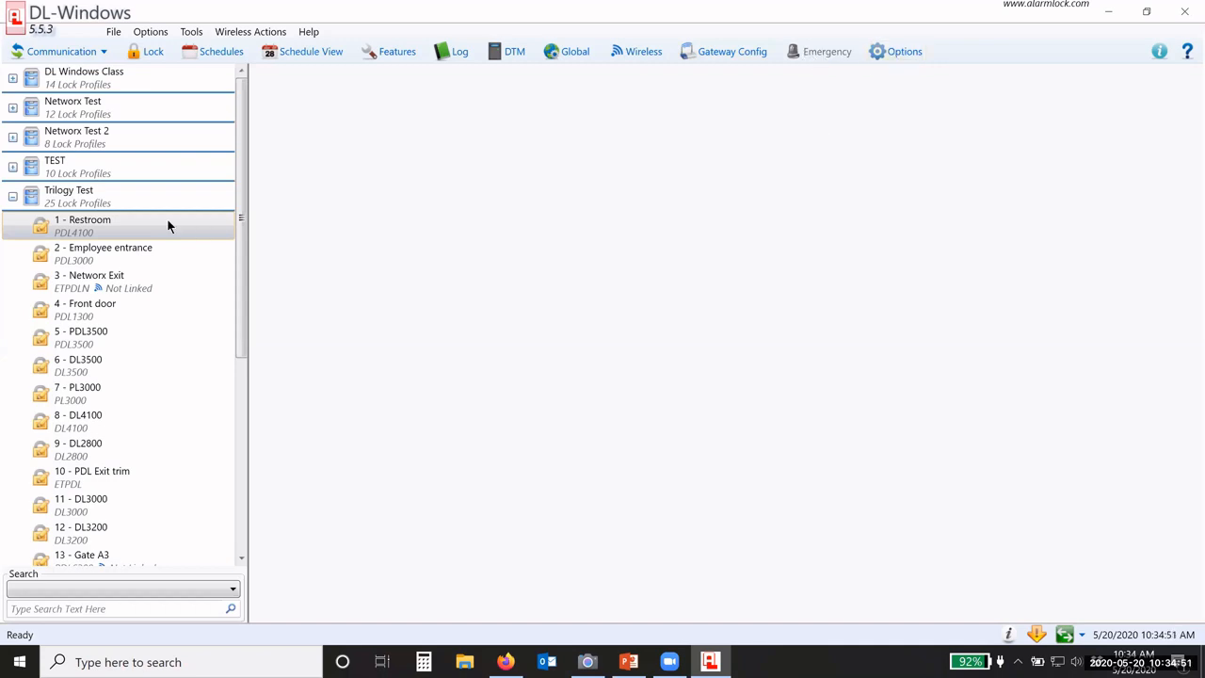
Step: Collapse Trilogy Test and refresh the account tree from its right-click menu
left_click(12, 197)
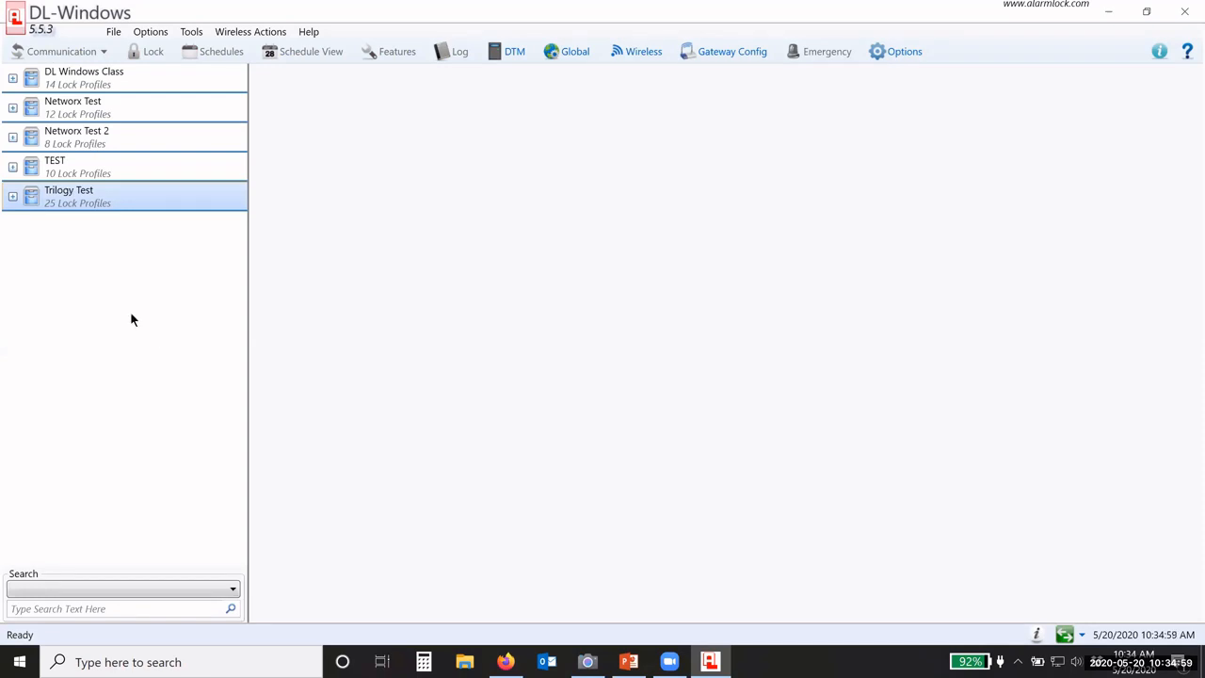
left_click(113, 32)
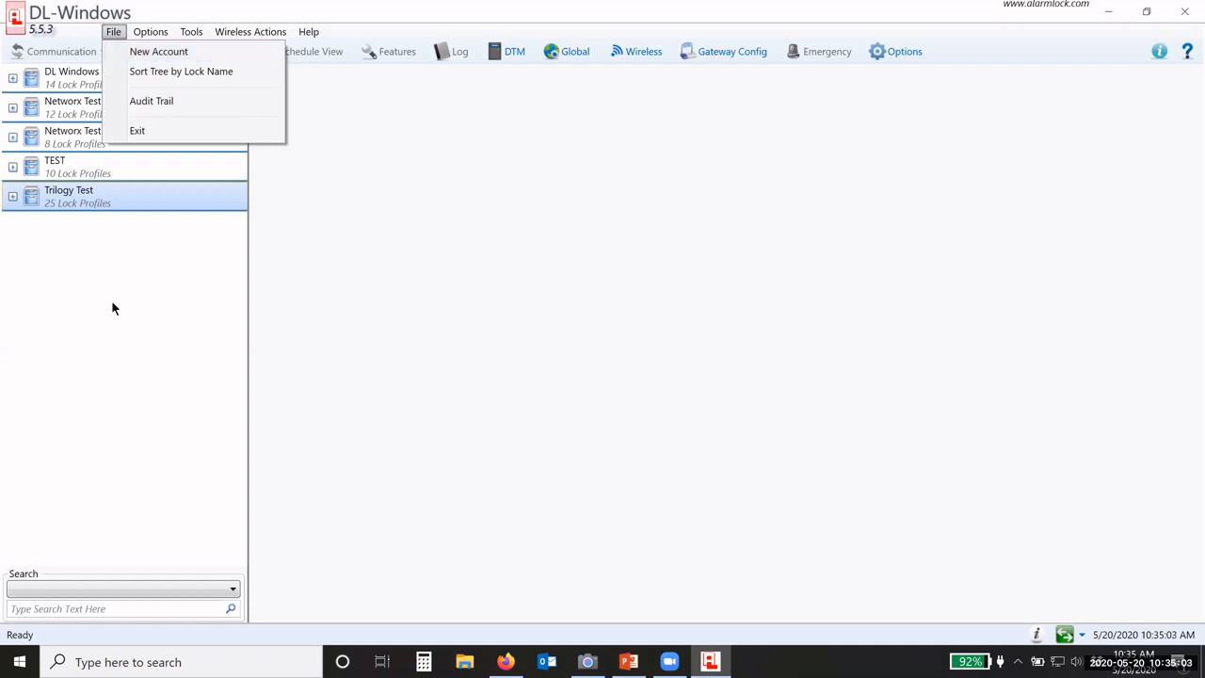
left_click(84, 279)
right_click(83, 280)
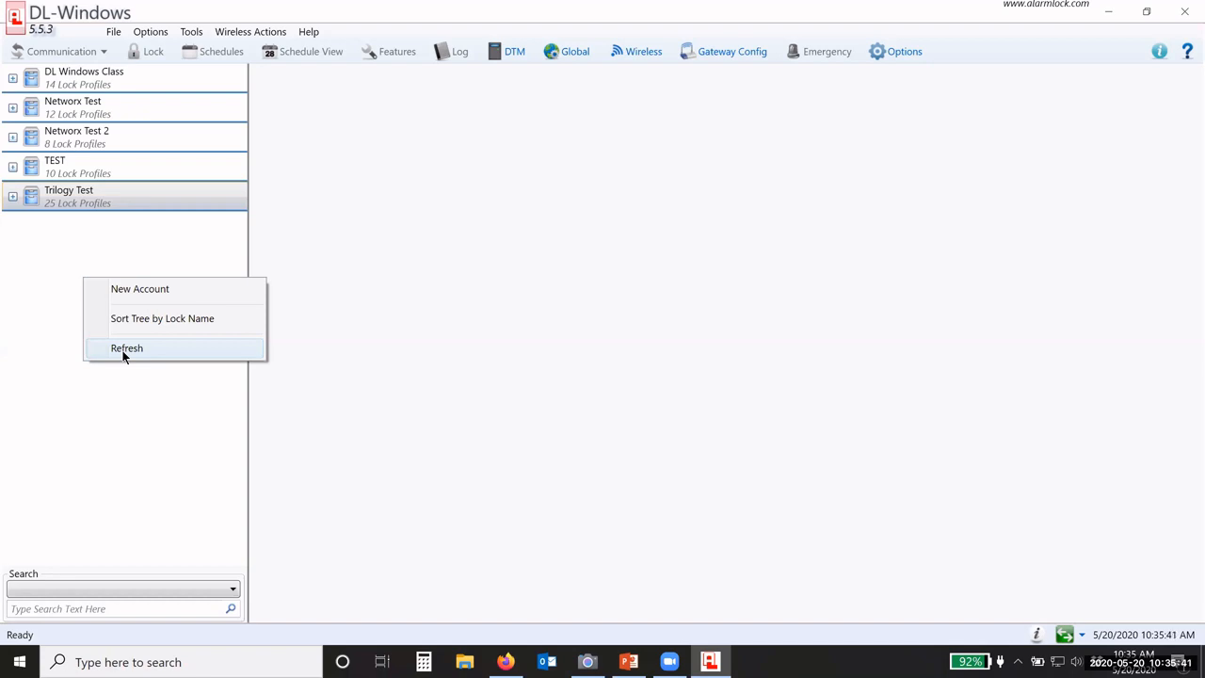
left_click(123, 351)
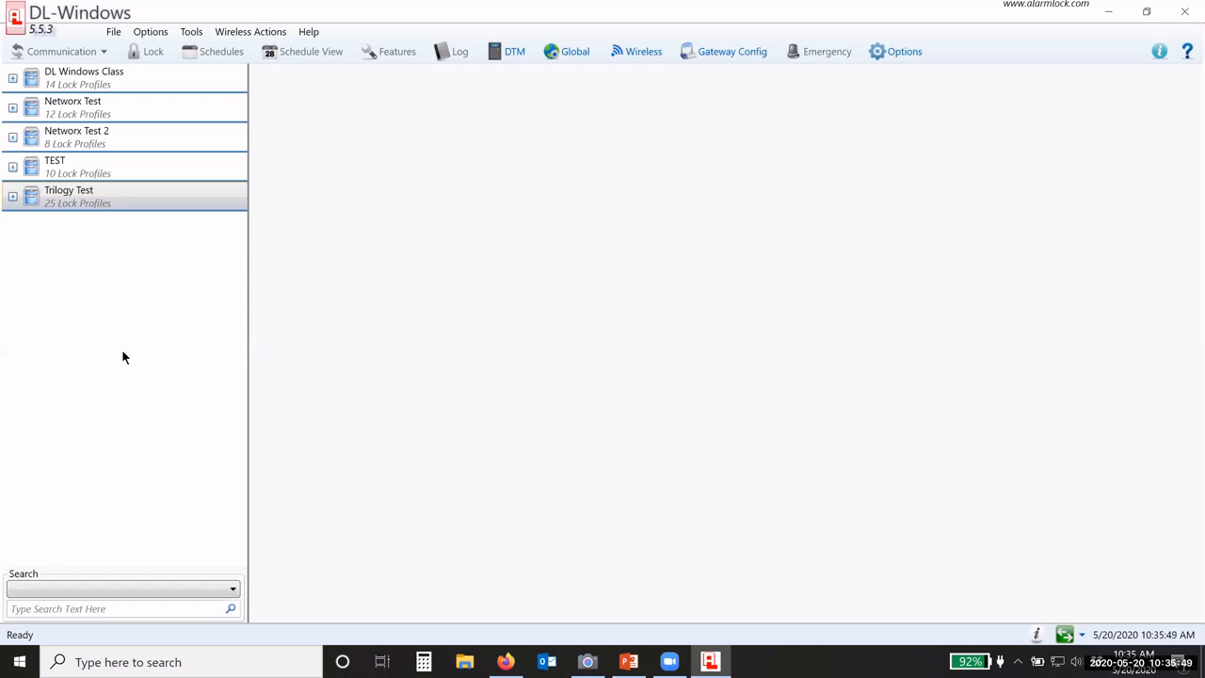
Step: Create a new account from the tree's right-click menu with description 'ABC Company'
right_click(117, 259)
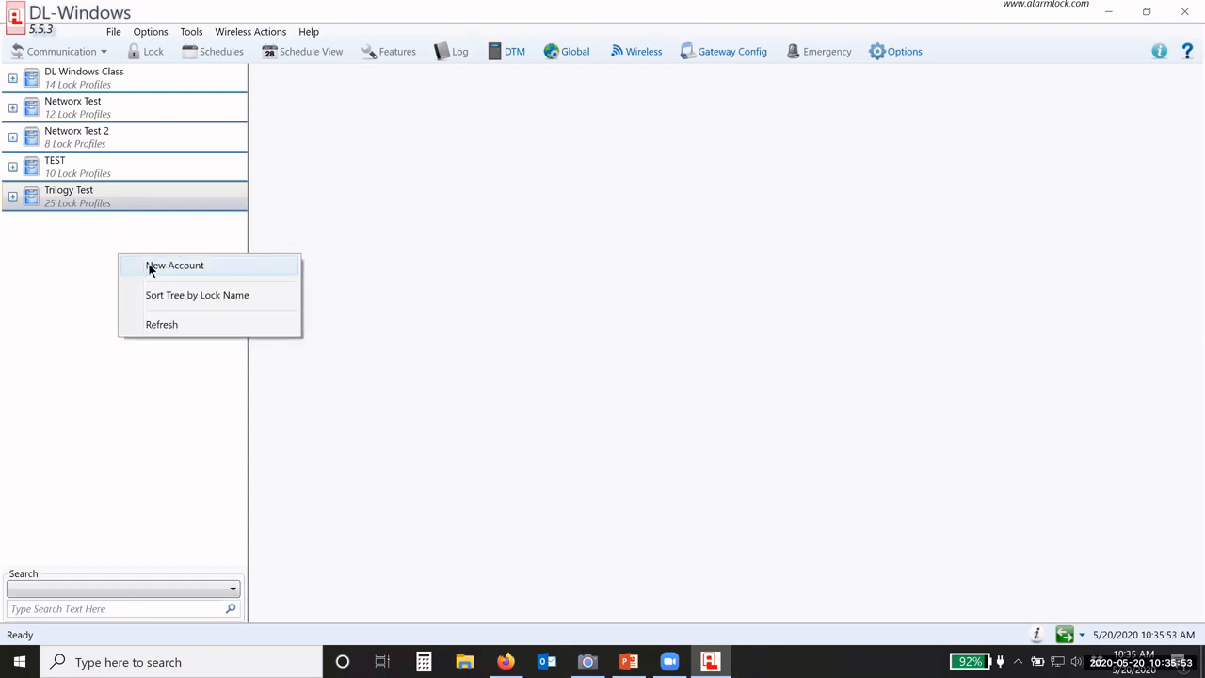
left_click(150, 269)
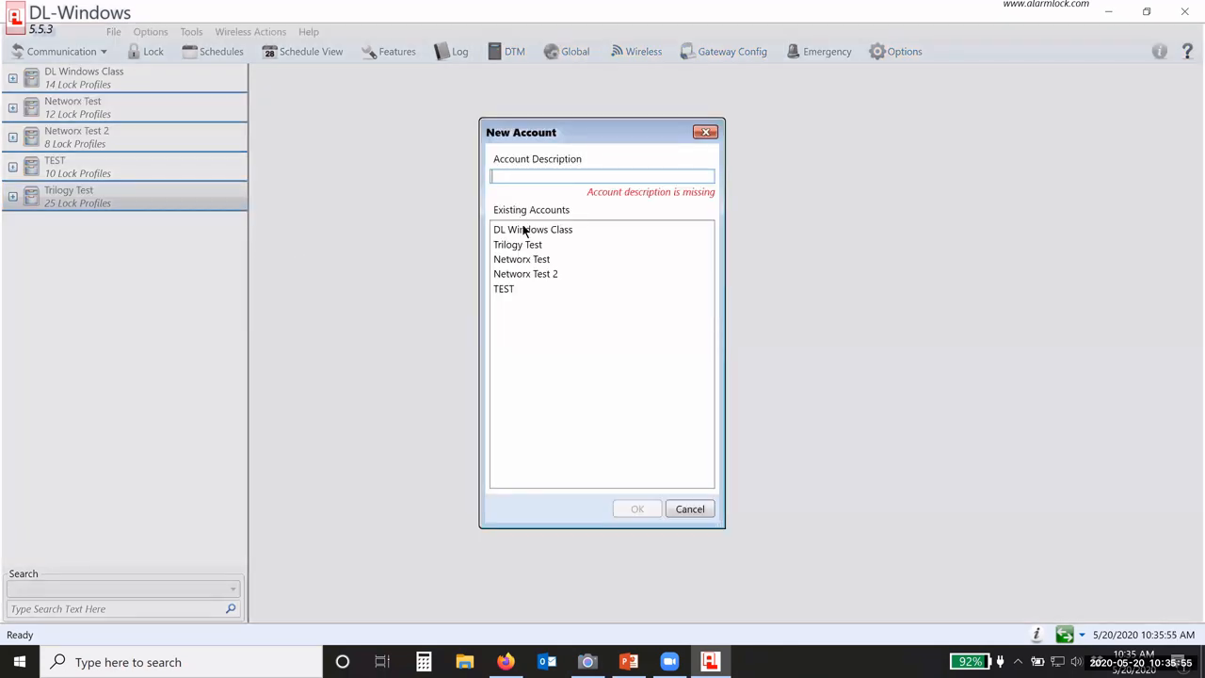
type("ABC Comp")
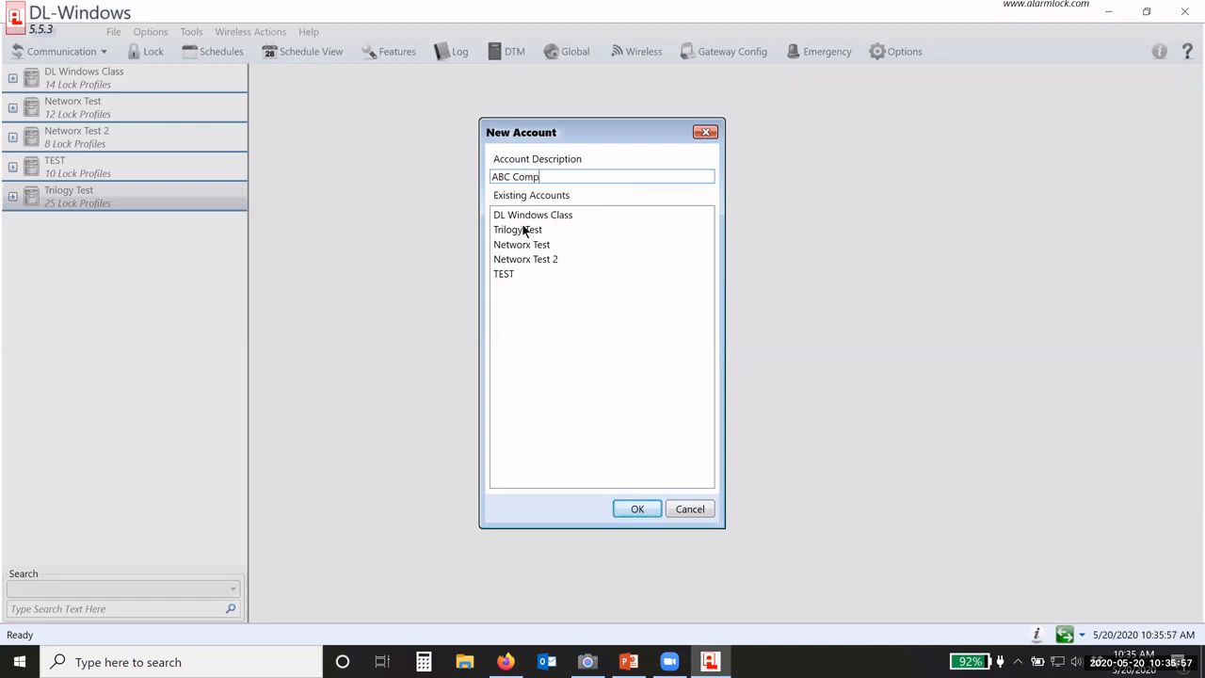
type("any")
left_click(637, 510)
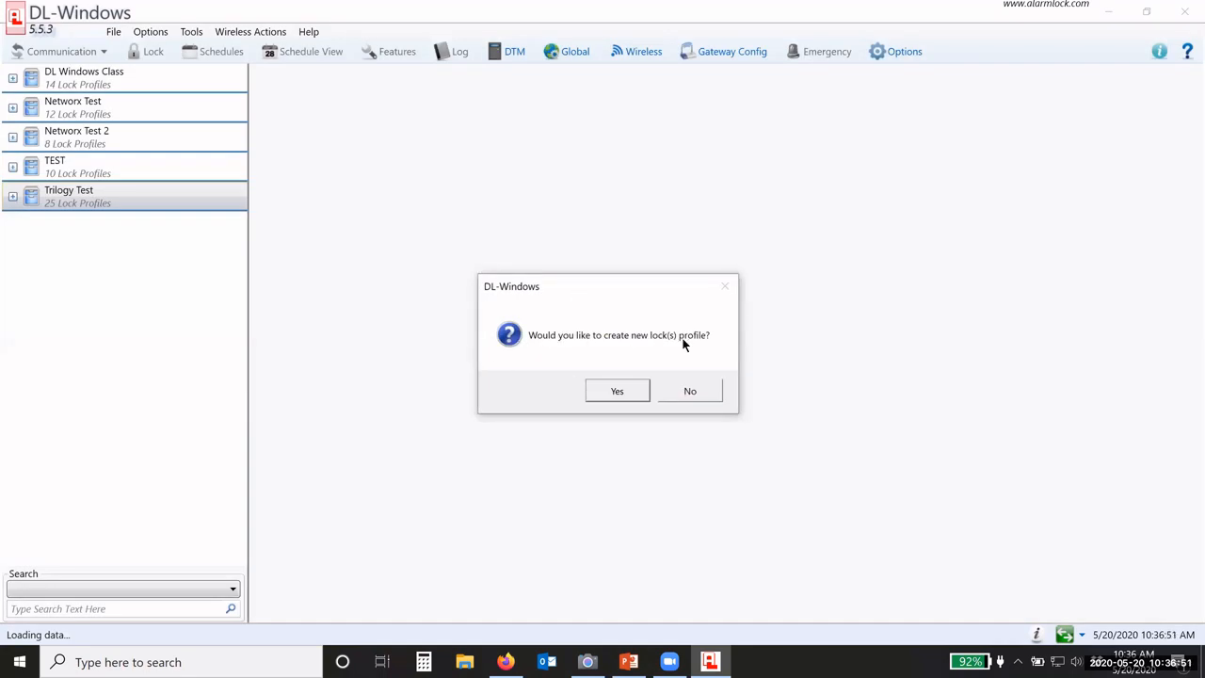
Step: Accept creating lock profiles, describe the new profile as 'Back door', and open the Lock Type list
left_click(617, 394)
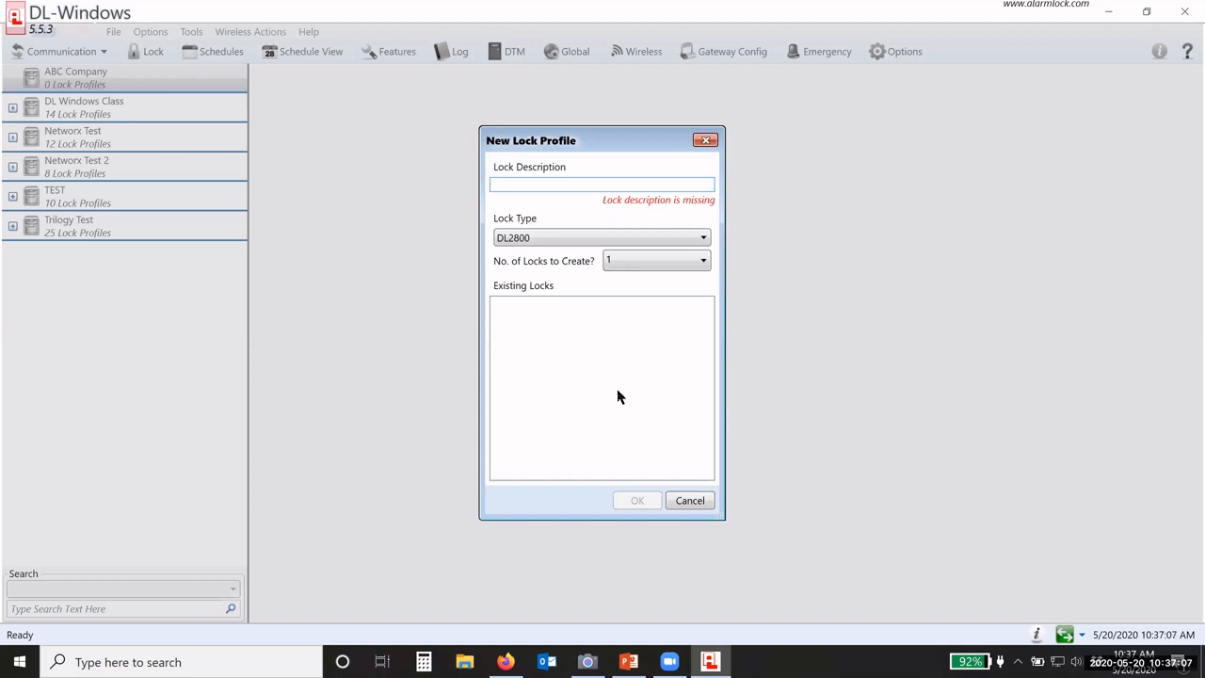
type("Back door")
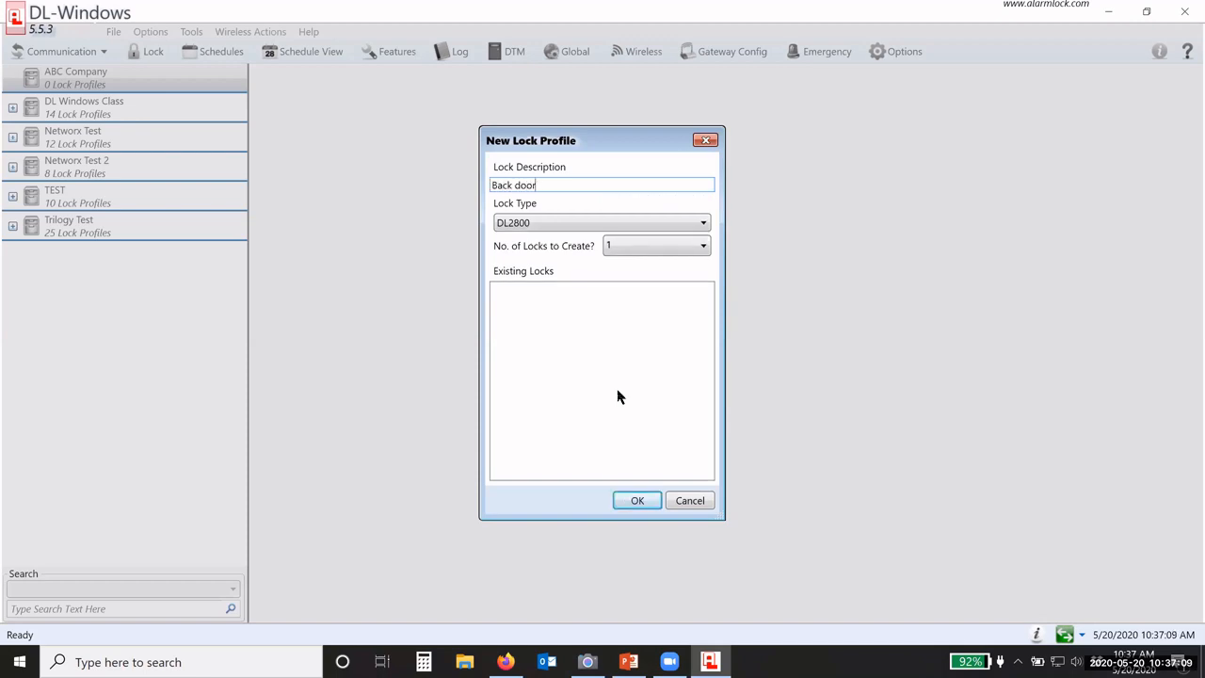
left_click(542, 226)
scroll(579, 283, "down", 8)
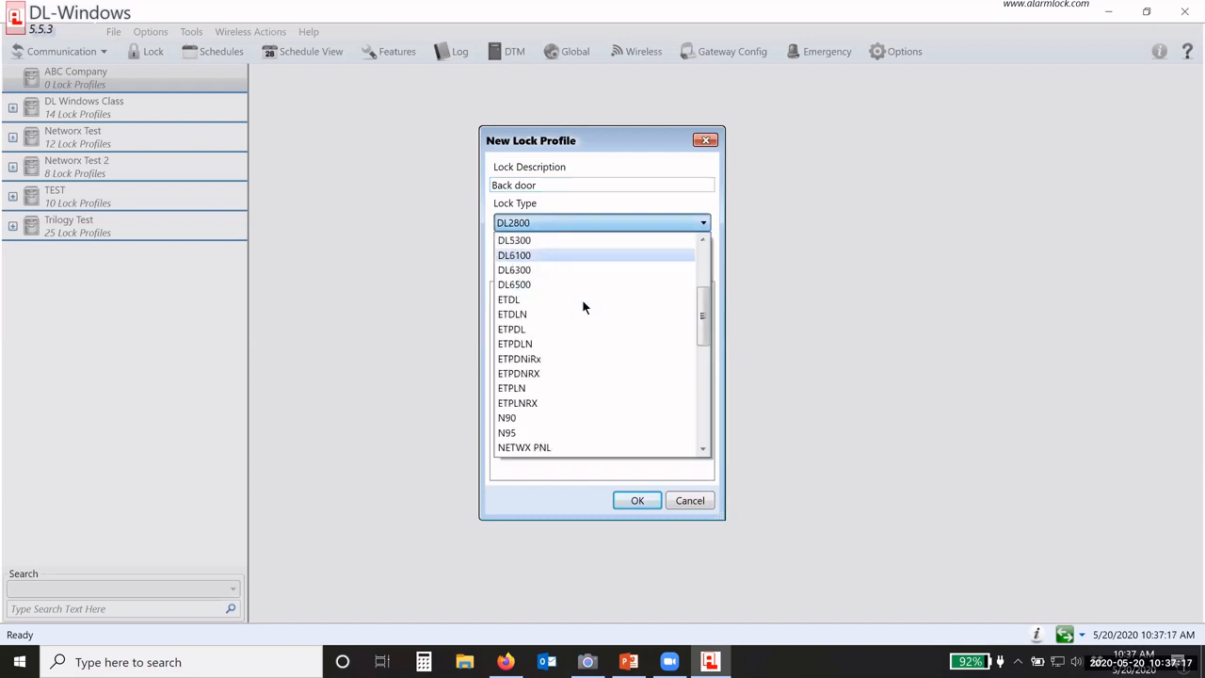
scroll(574, 357, "down", 3)
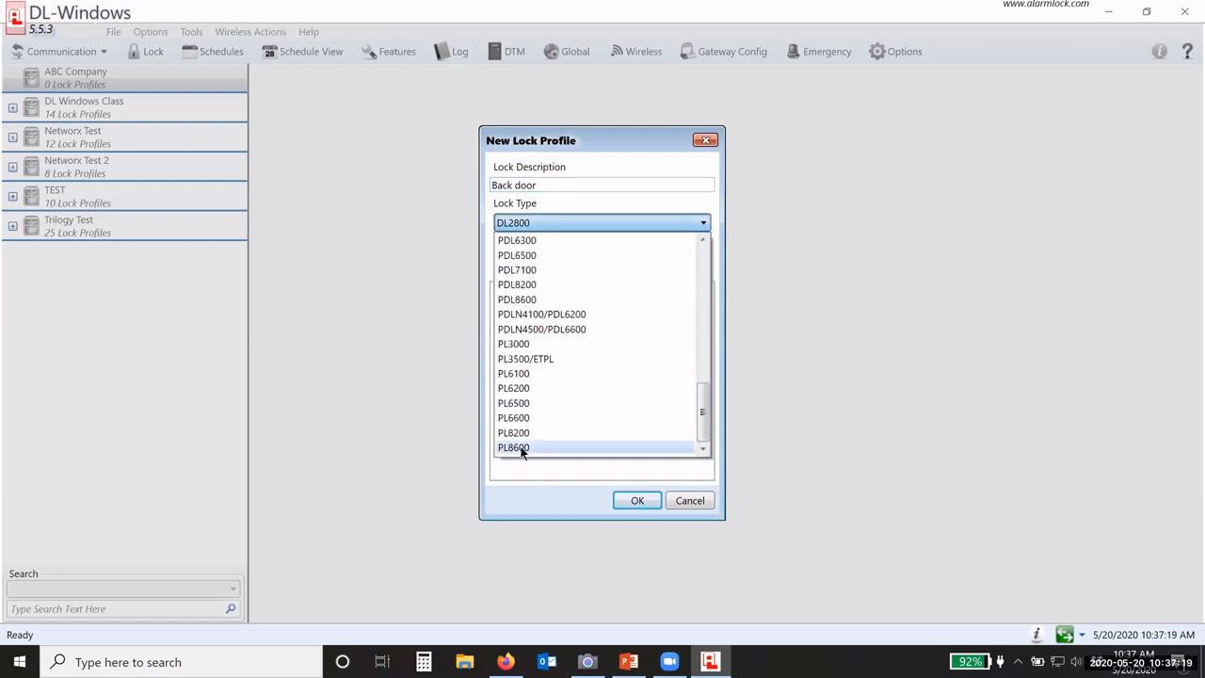
scroll(523, 433, "up", 10)
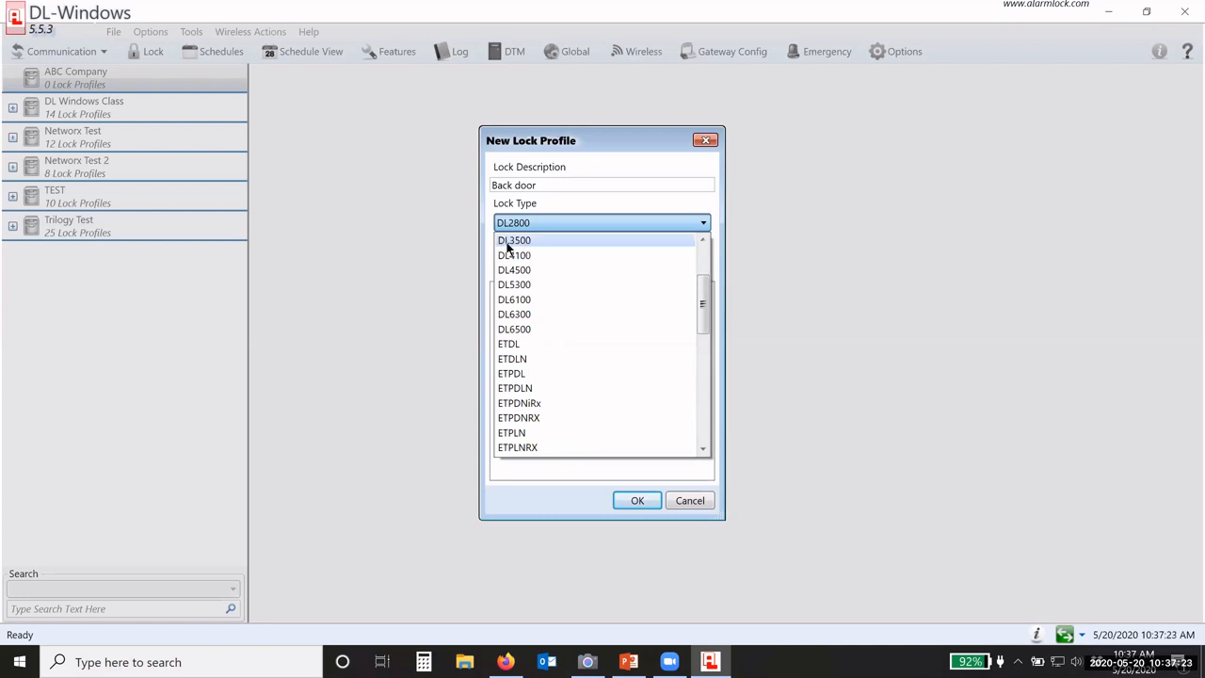
scroll(548, 257, "up", 1)
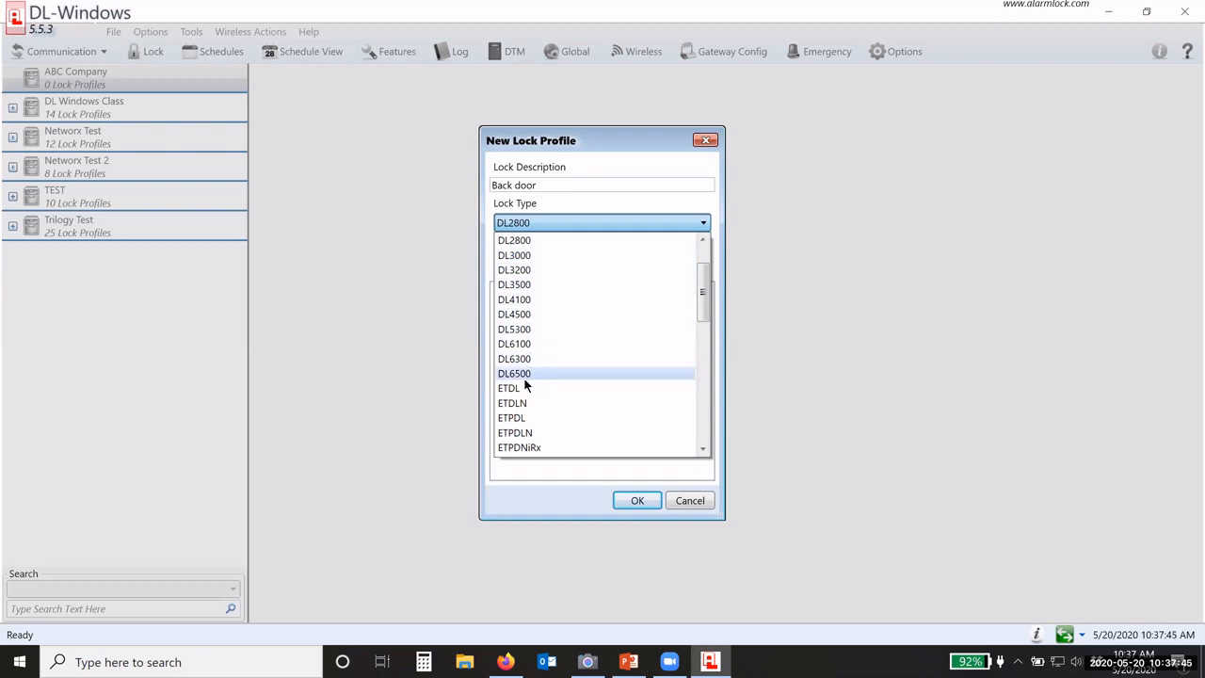
Step: Scroll through the Lock Type models, leaving DL2800 as the lock type
scroll(532, 358, "down", 2)
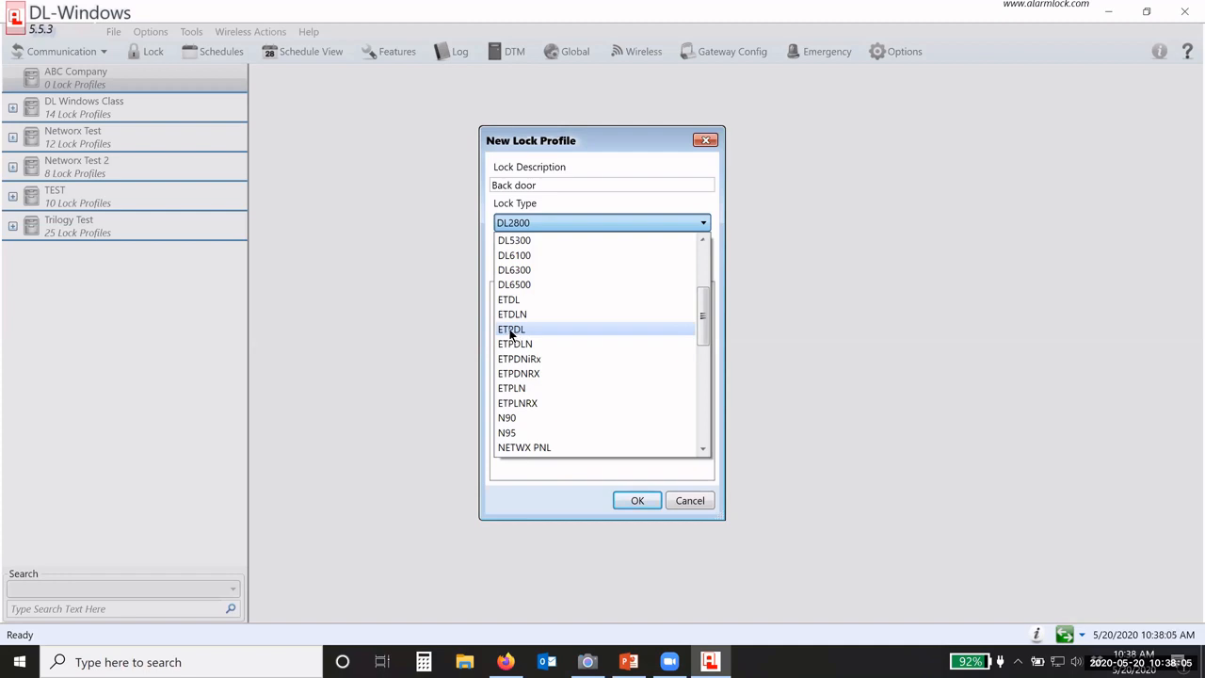
scroll(511, 334, "down", 4)
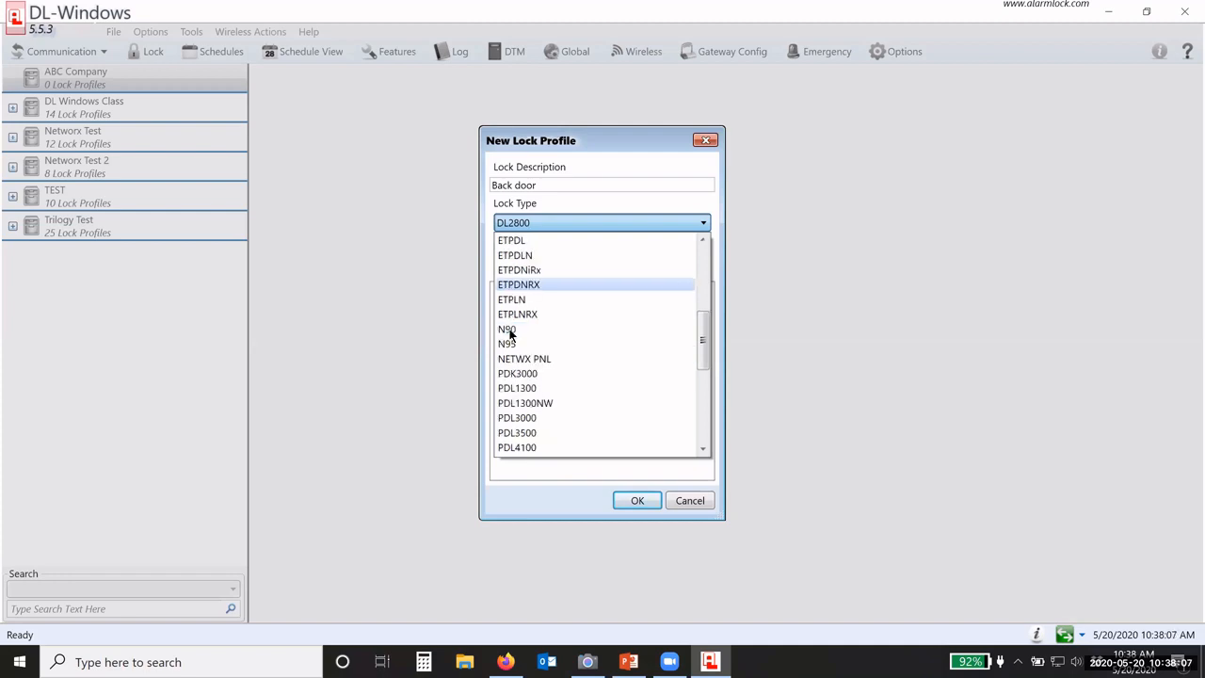
scroll(520, 293, "down", 1)
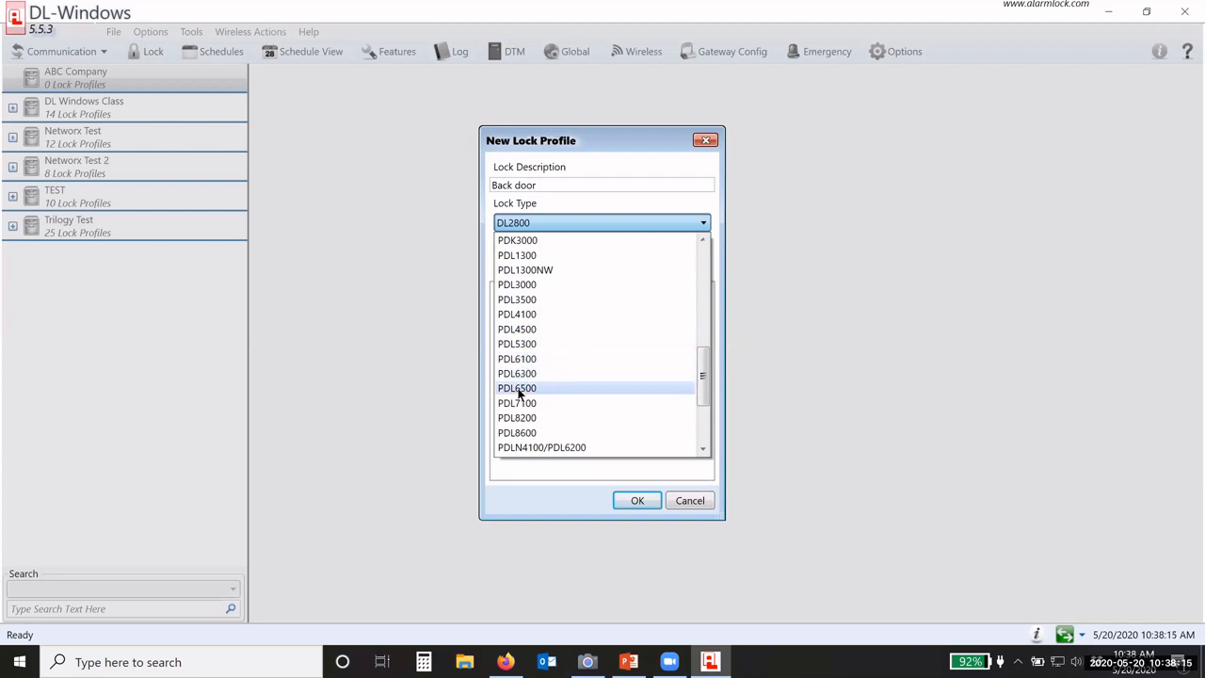
scroll(541, 386, "down", 3)
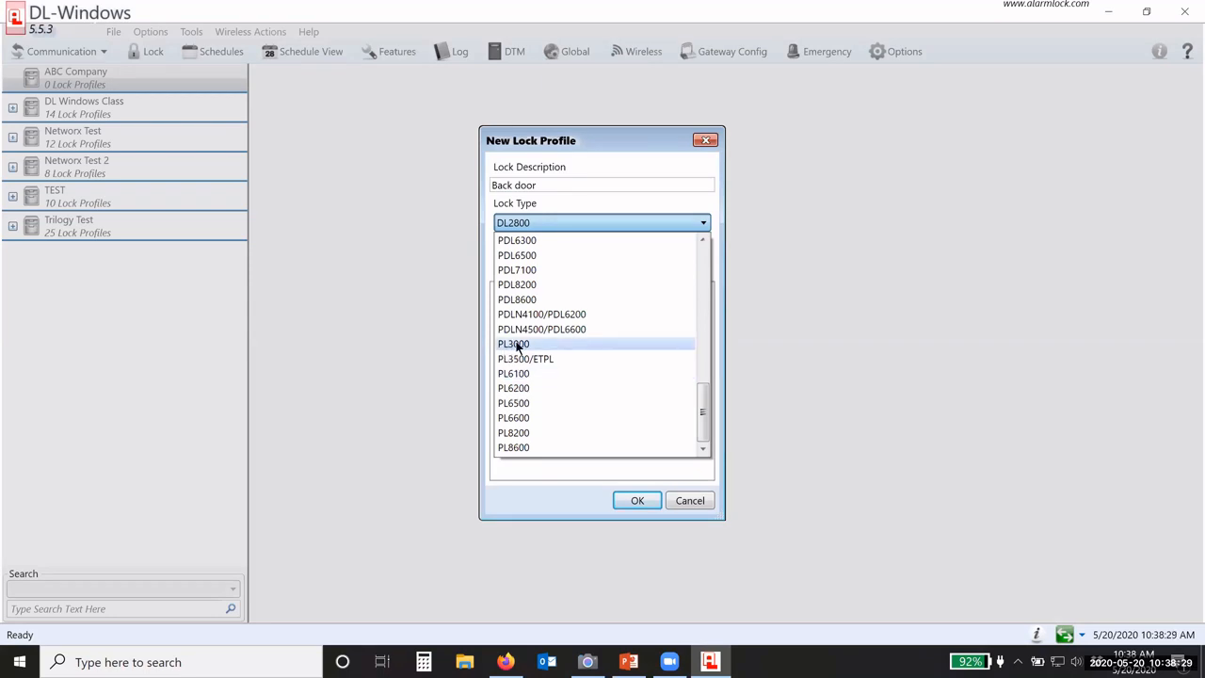
scroll(513, 347, "up", 4)
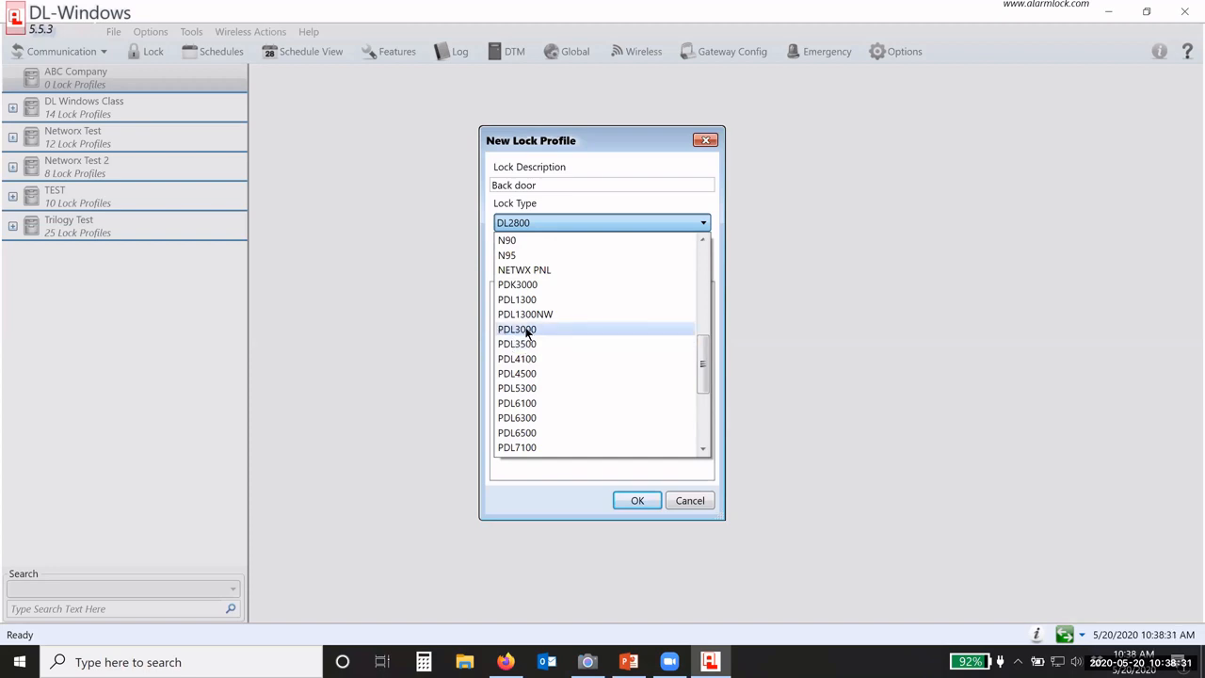
scroll(551, 339, "up", 6)
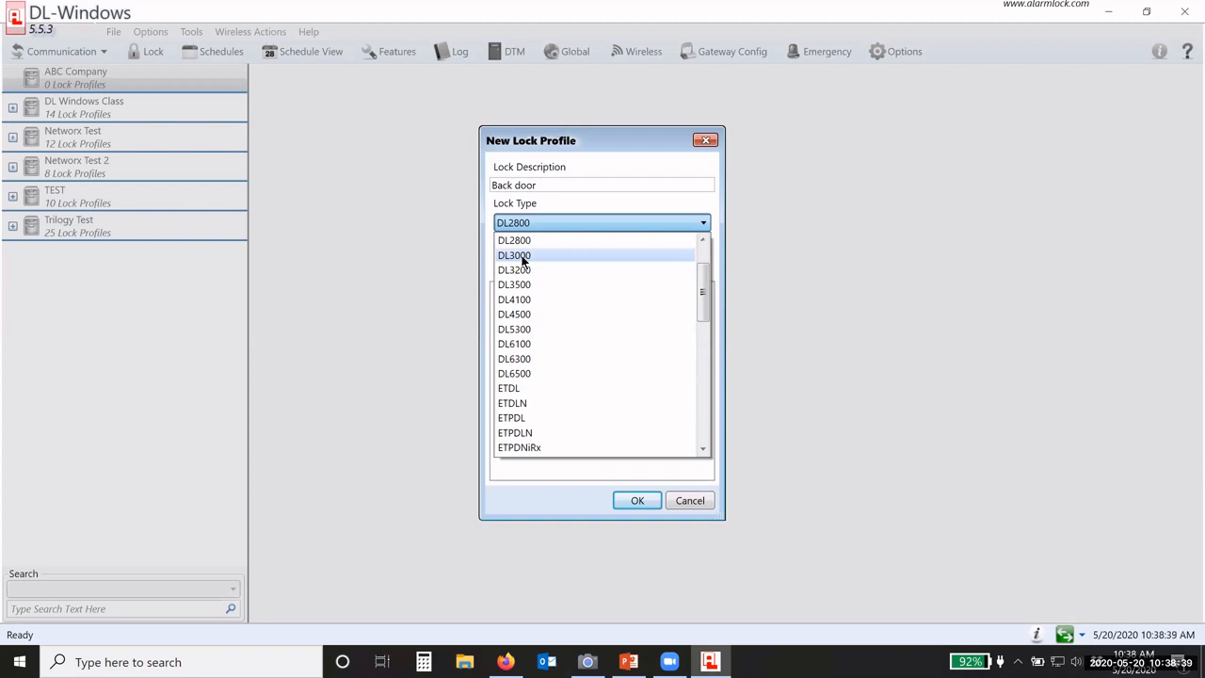
scroll(522, 261, "down", 10)
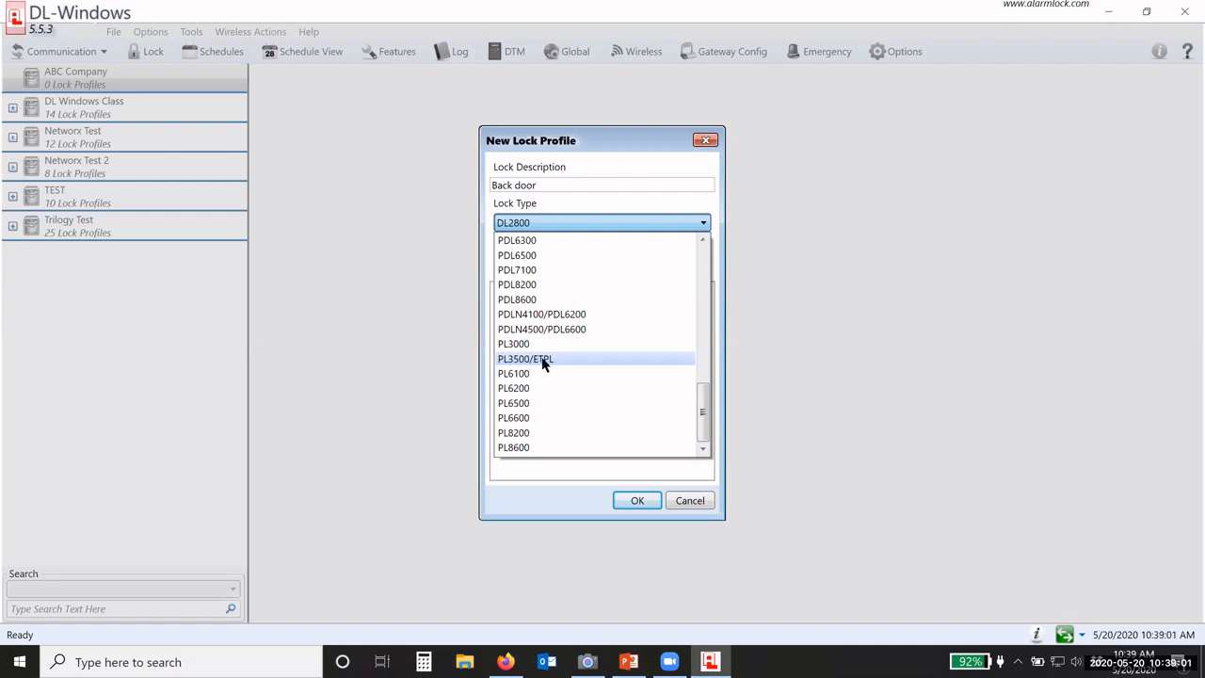
scroll(543, 363, "up", 4)
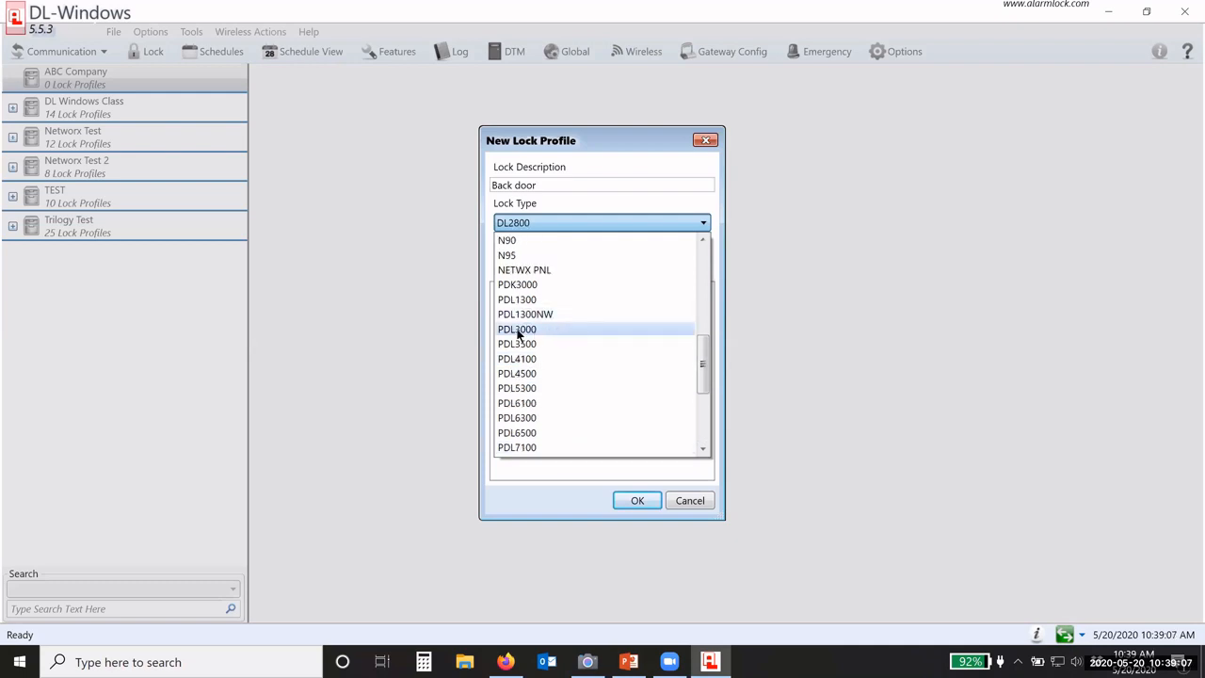
Step: Create two PDL3000 lock profiles, Back door1 and Back door2, under ABC Company
left_click(513, 330)
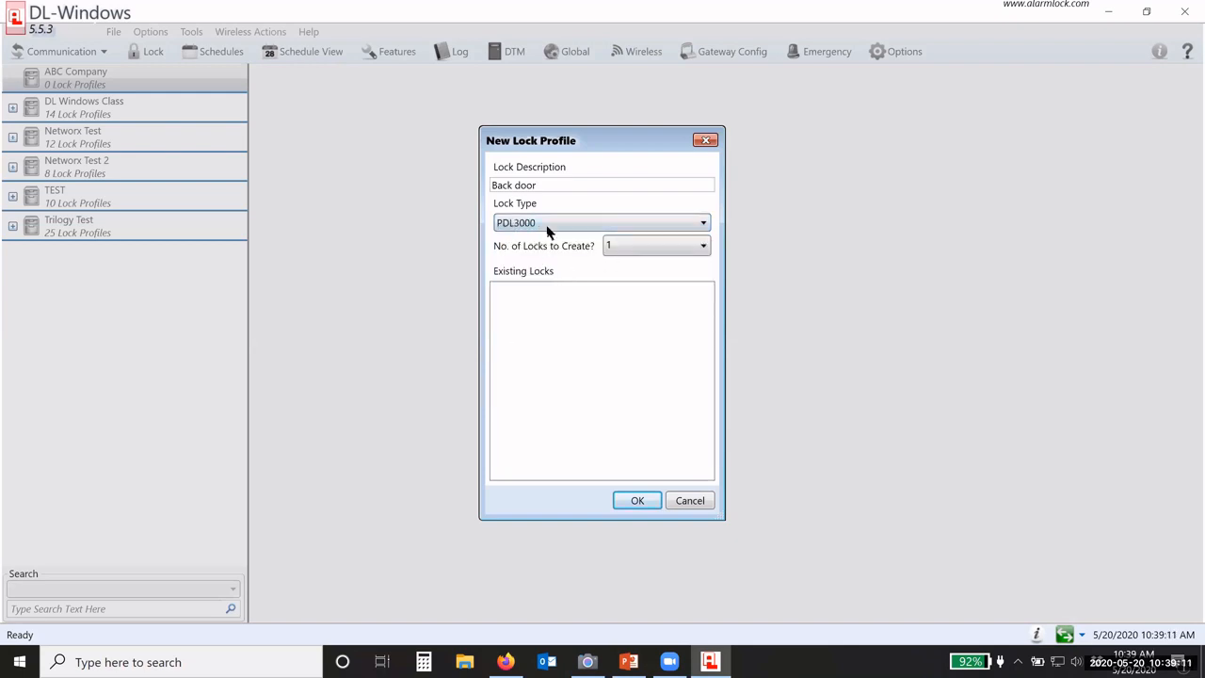
left_click(648, 248)
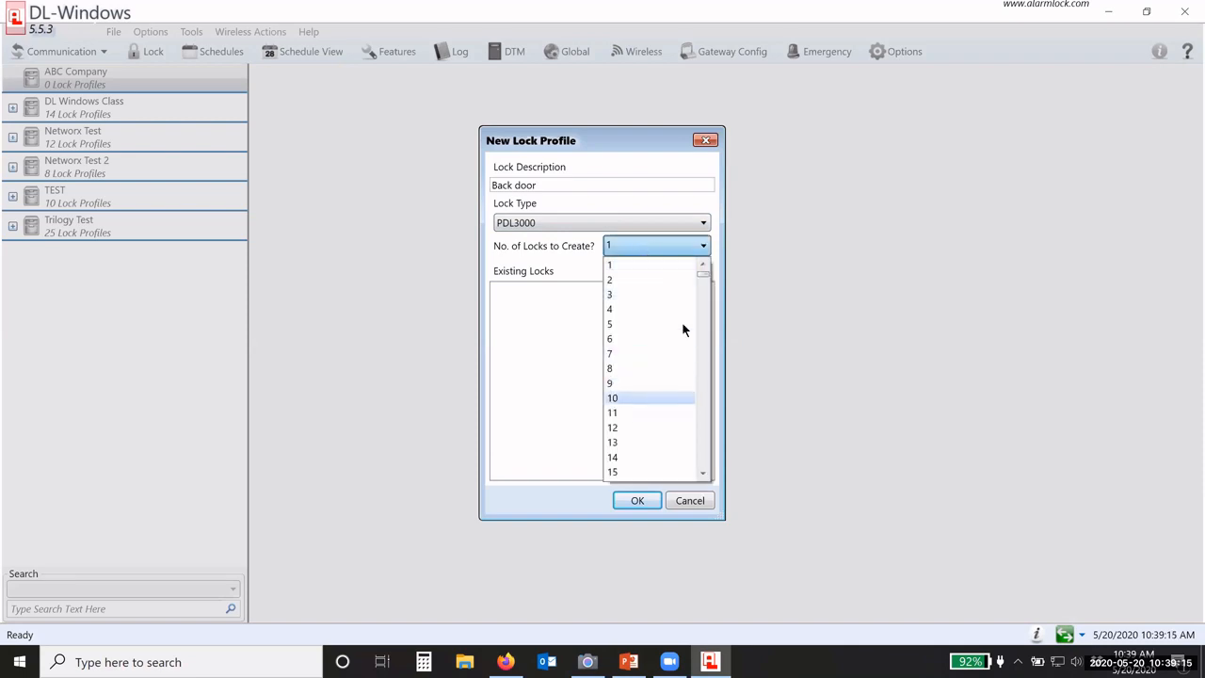
left_click_drag(704, 273, 619, 267)
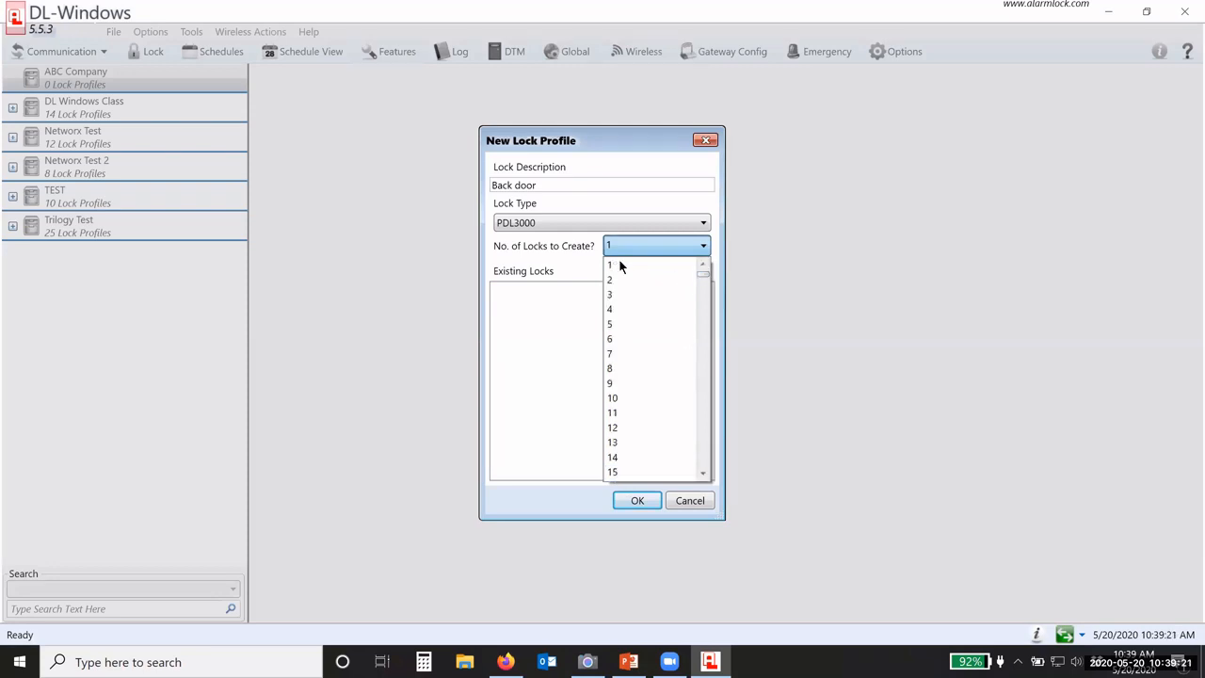
left_click(618, 262)
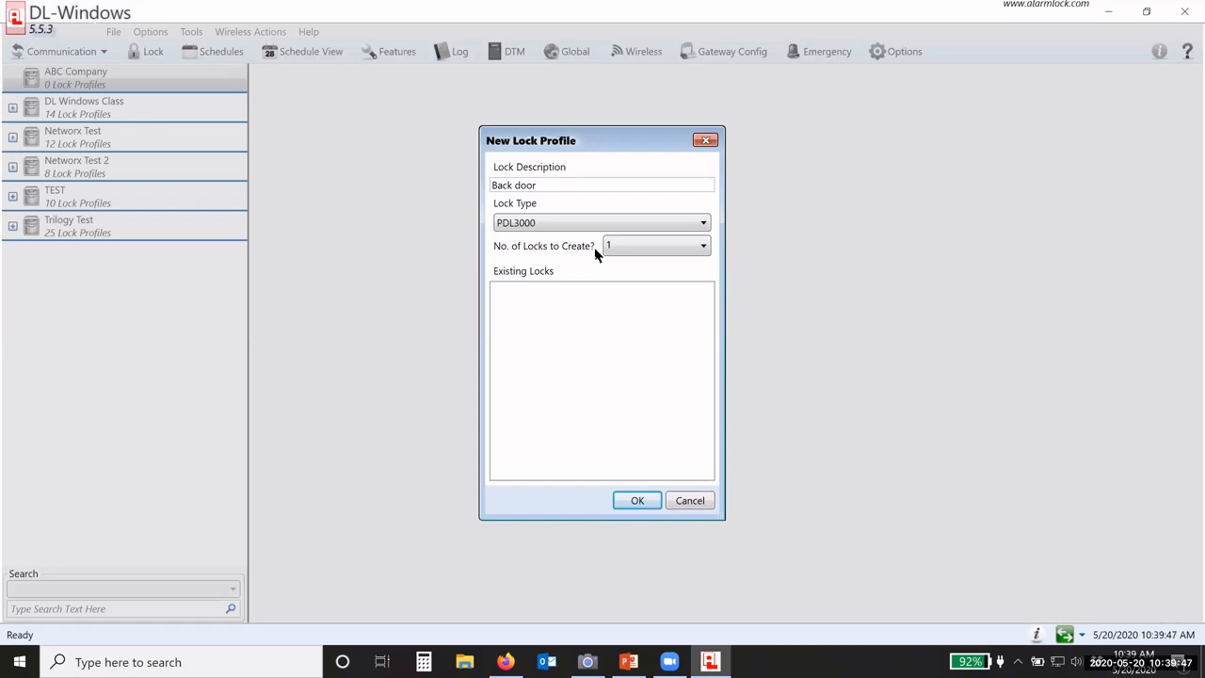
left_click(617, 248)
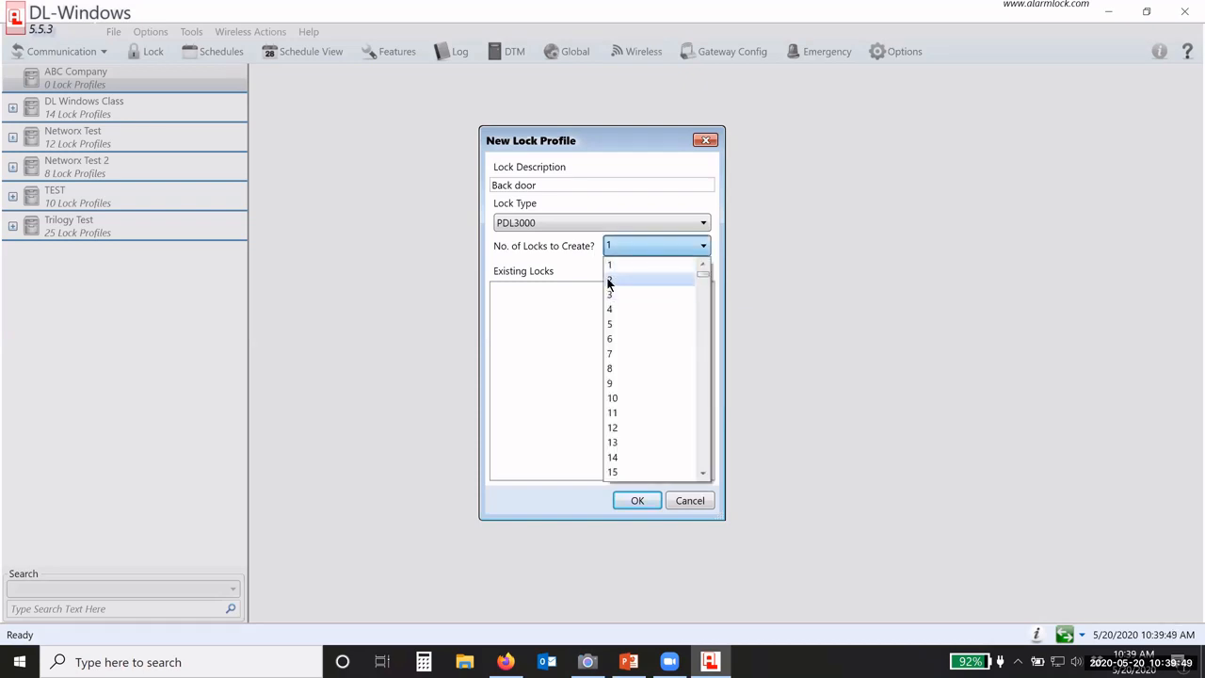
left_click(607, 280)
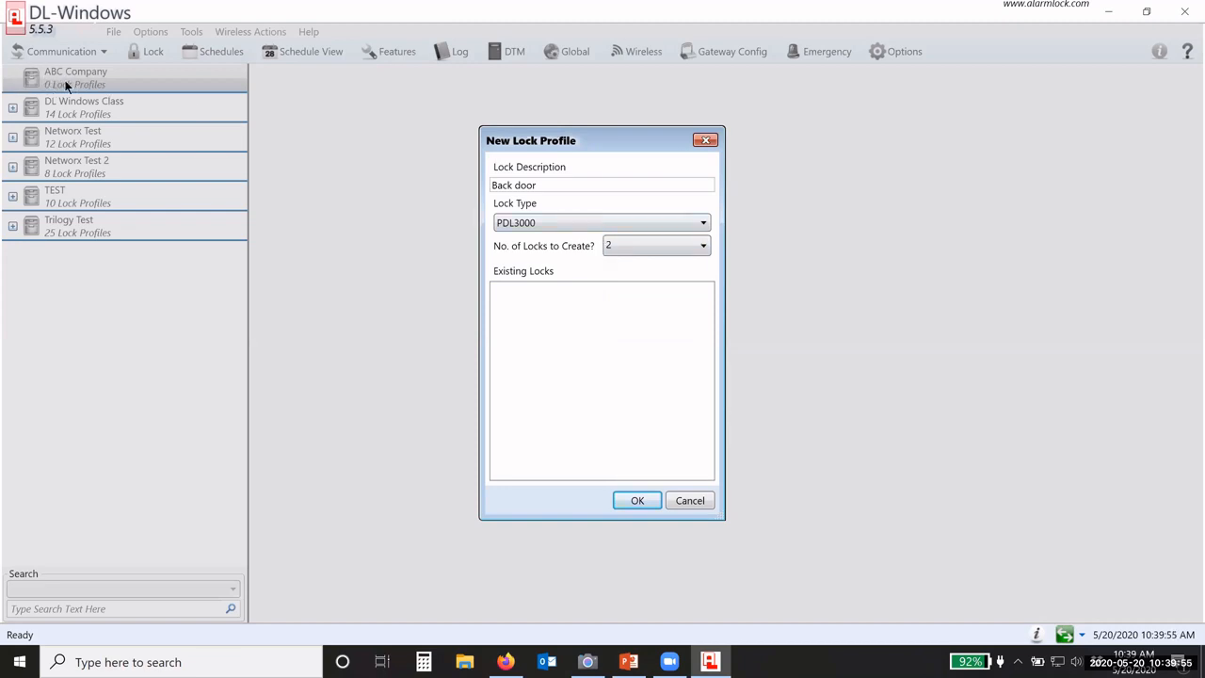
left_click(631, 499)
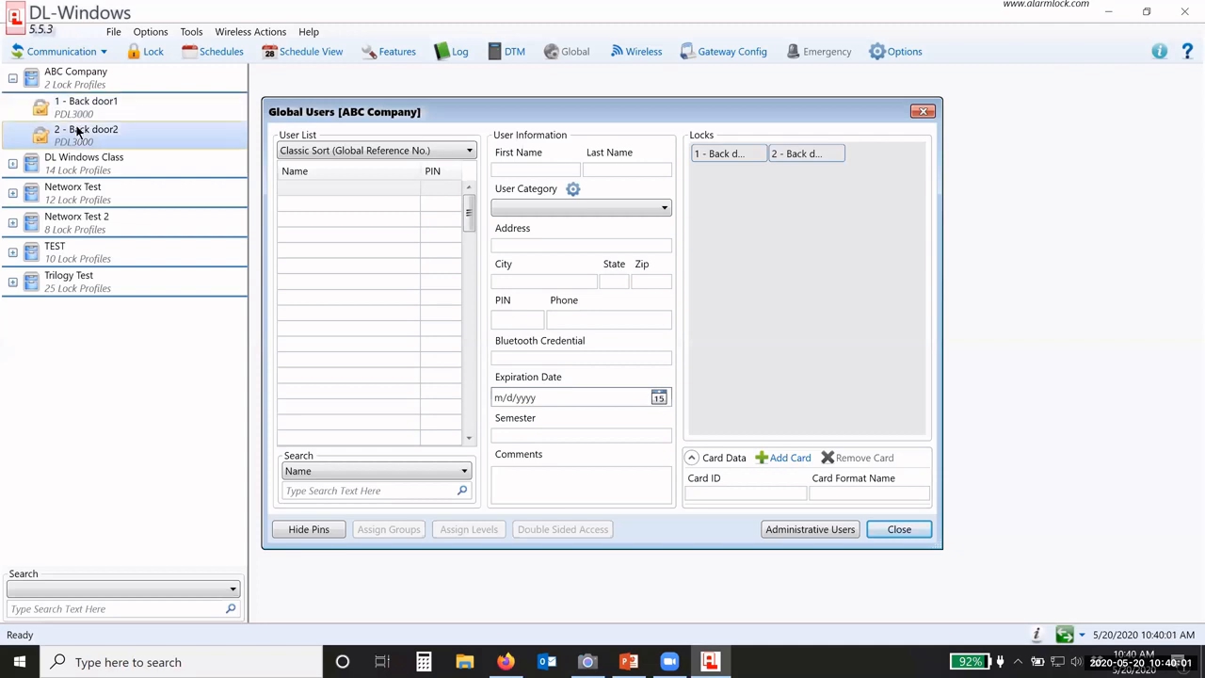
Step: Check the Back door1 and Back door2 locks, close Global Users, then select Back door1
left_click(83, 115)
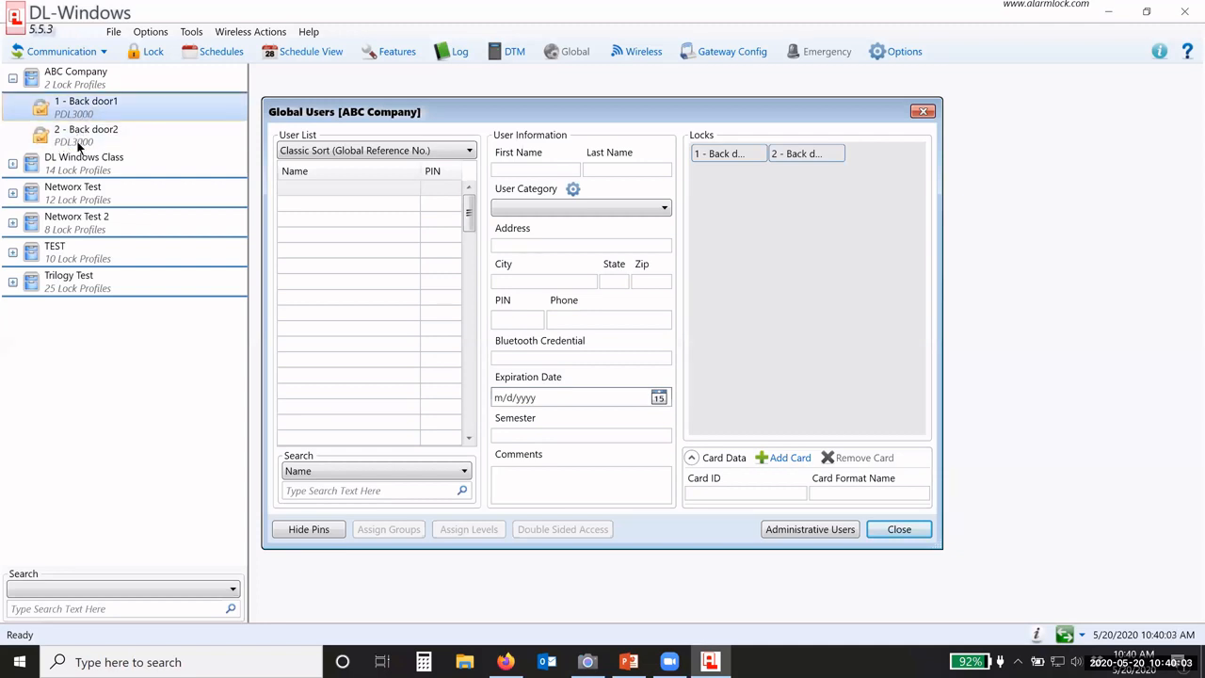
left_click(82, 141)
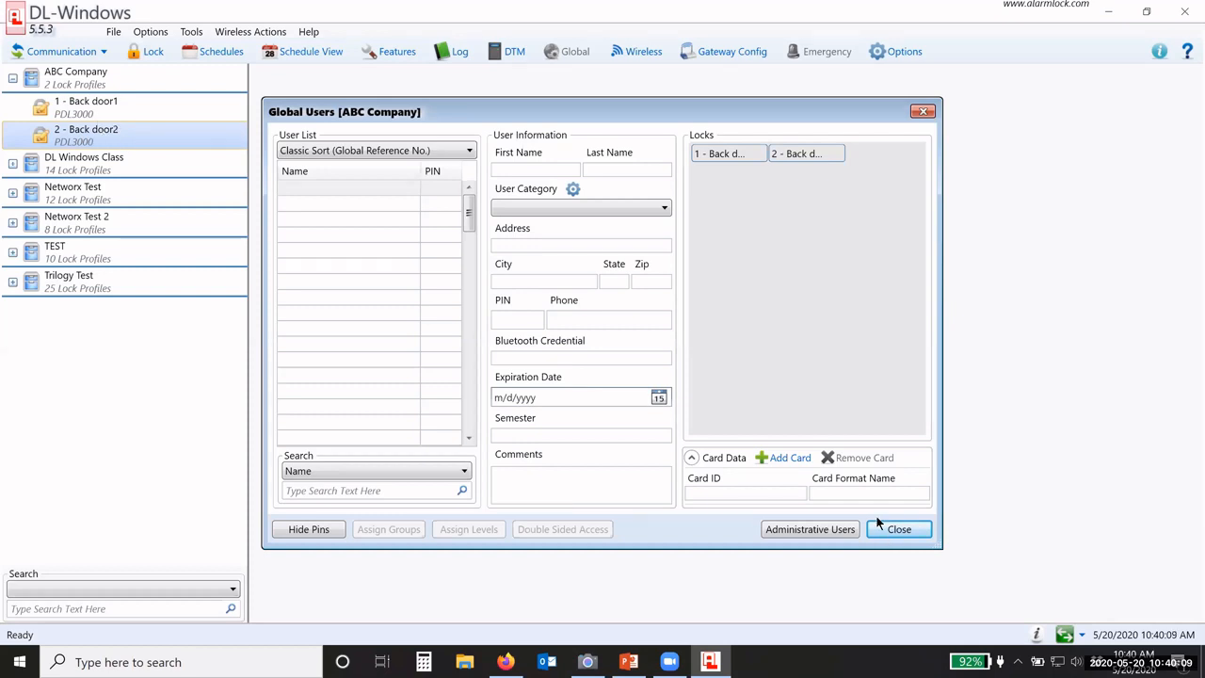
left_click(894, 529)
left_click(95, 109)
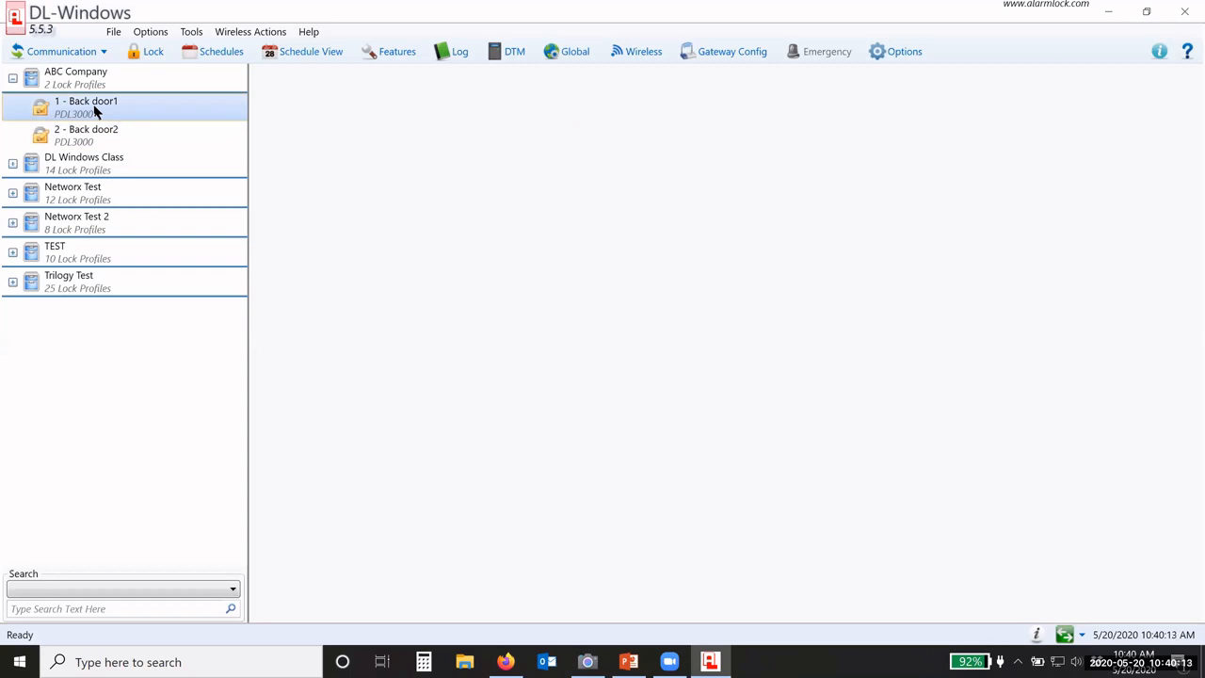
Step: Rename the Back door1 lock to 'Back door'
right_click(95, 110)
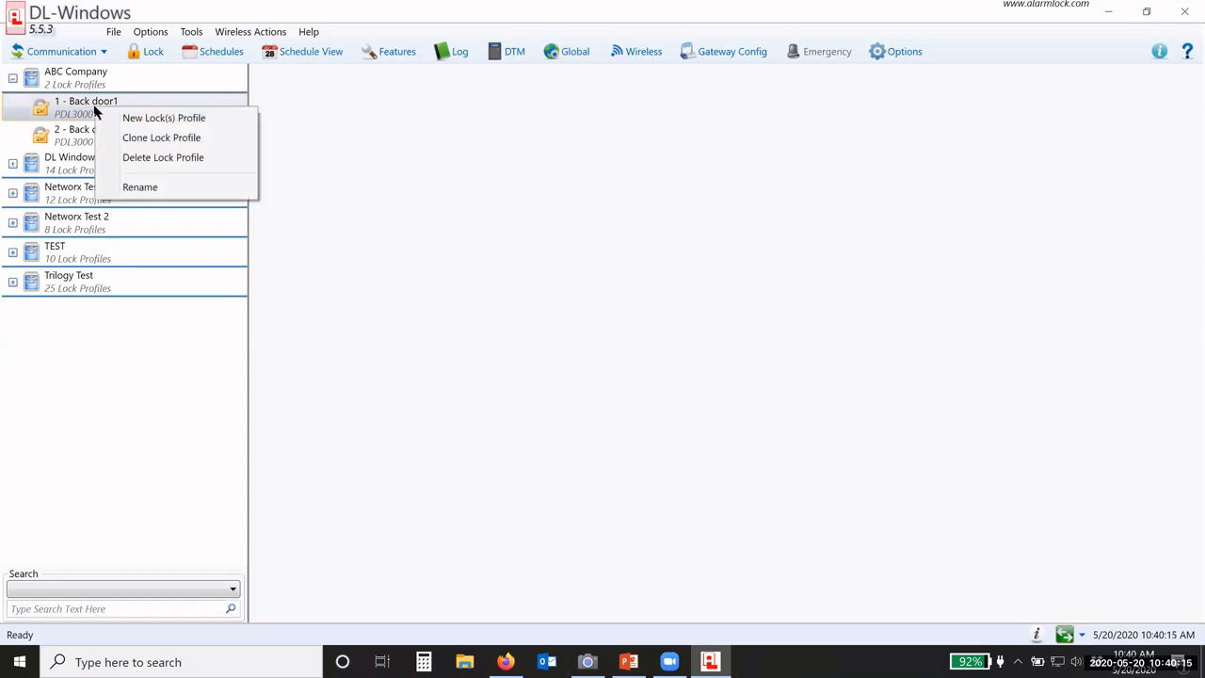
left_click(132, 189)
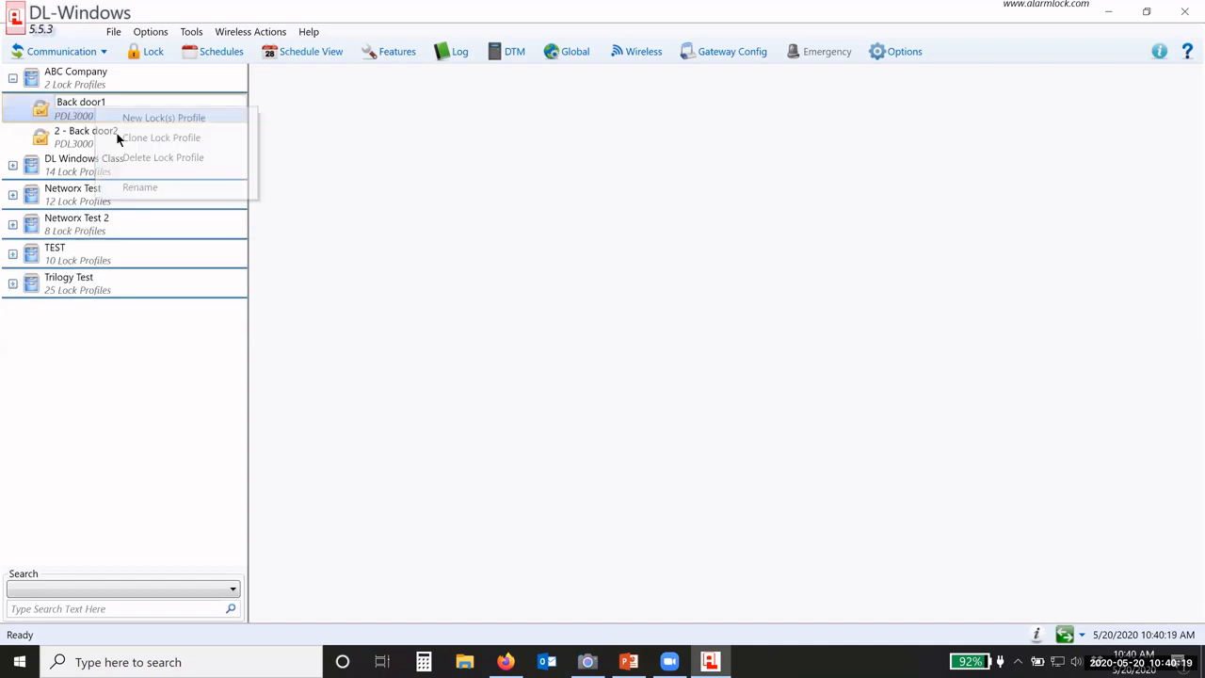
key("BackSpace")
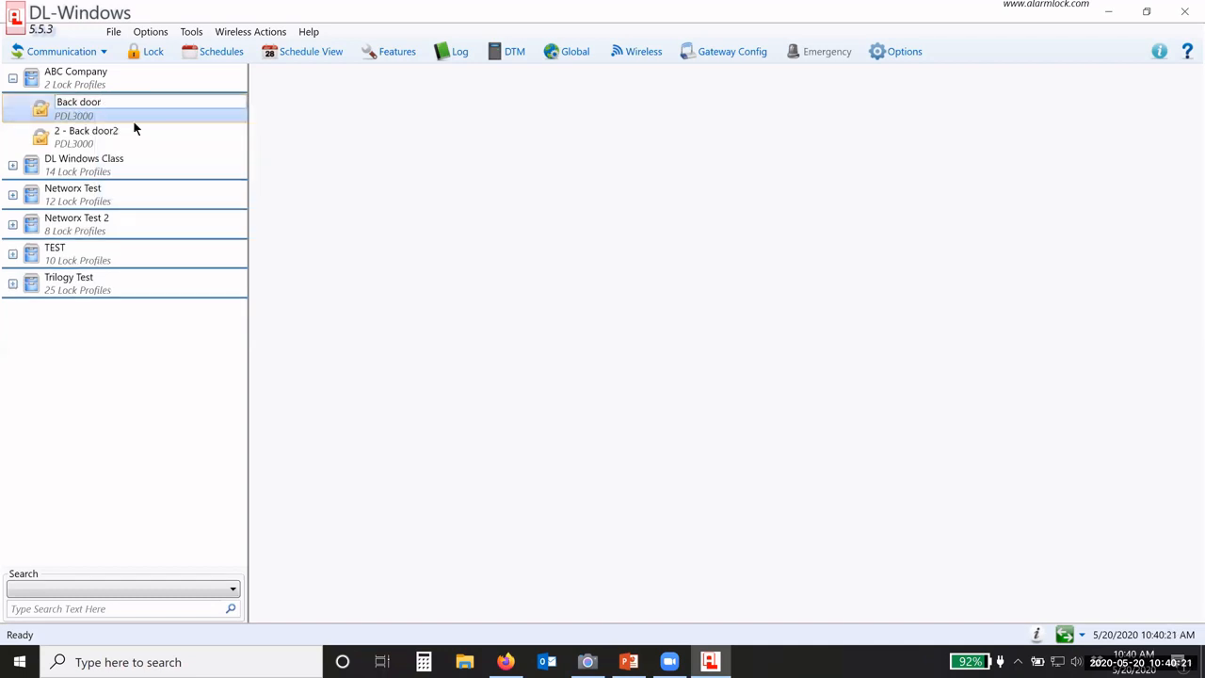
left_click(92, 134)
Step: Rename the Back door2 lock to 'Front door'
right_click(93, 134)
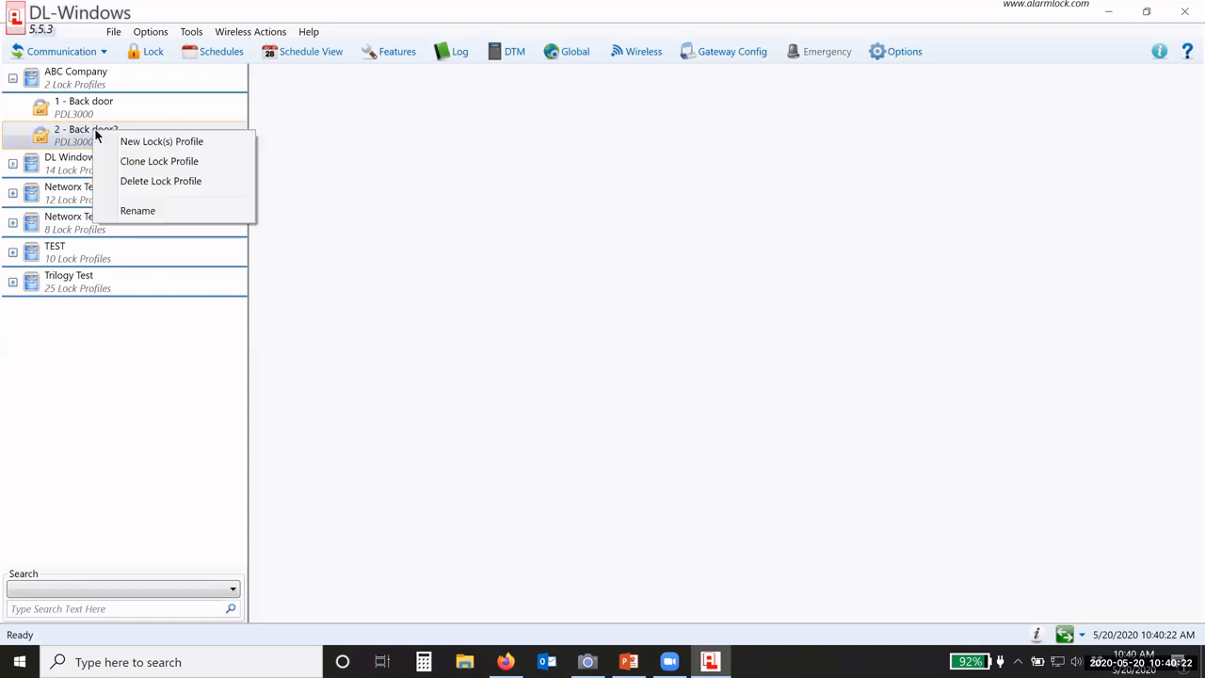
left_click(131, 210)
left_click_drag(76, 129, 49, 137)
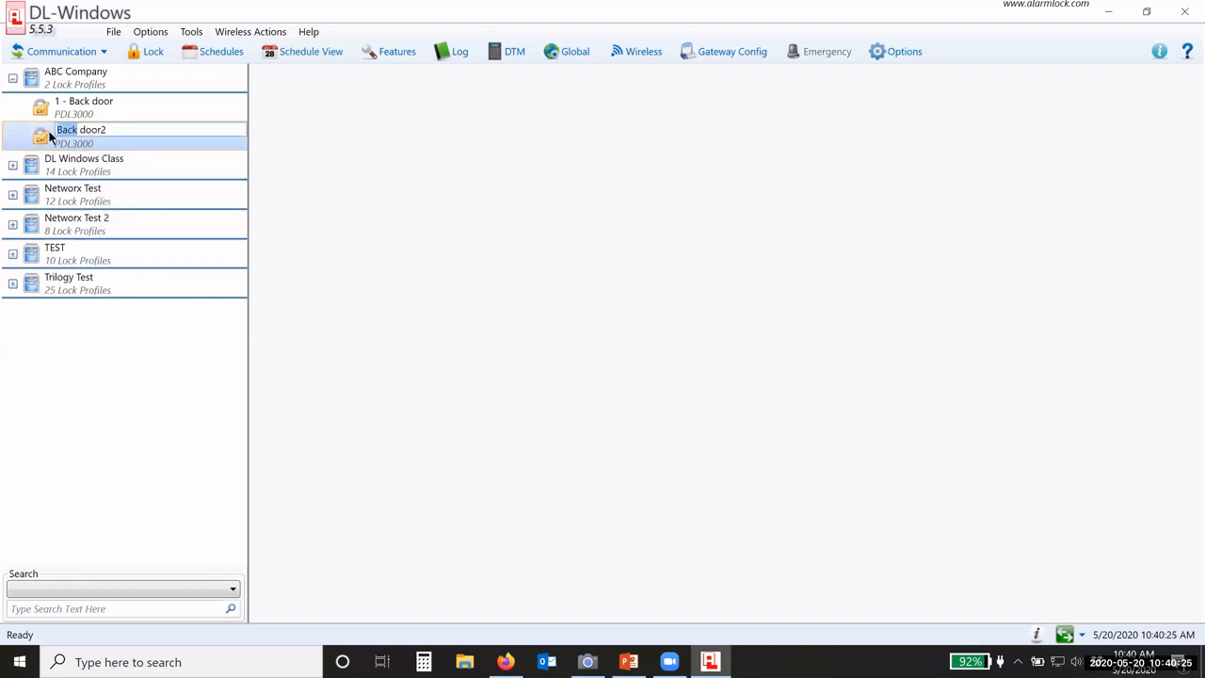
type("Front")
key("Right")
key("Right")
key("Right")
key("Right")
key("Right")
key("Right")
key("BackSpace")
key("Return")
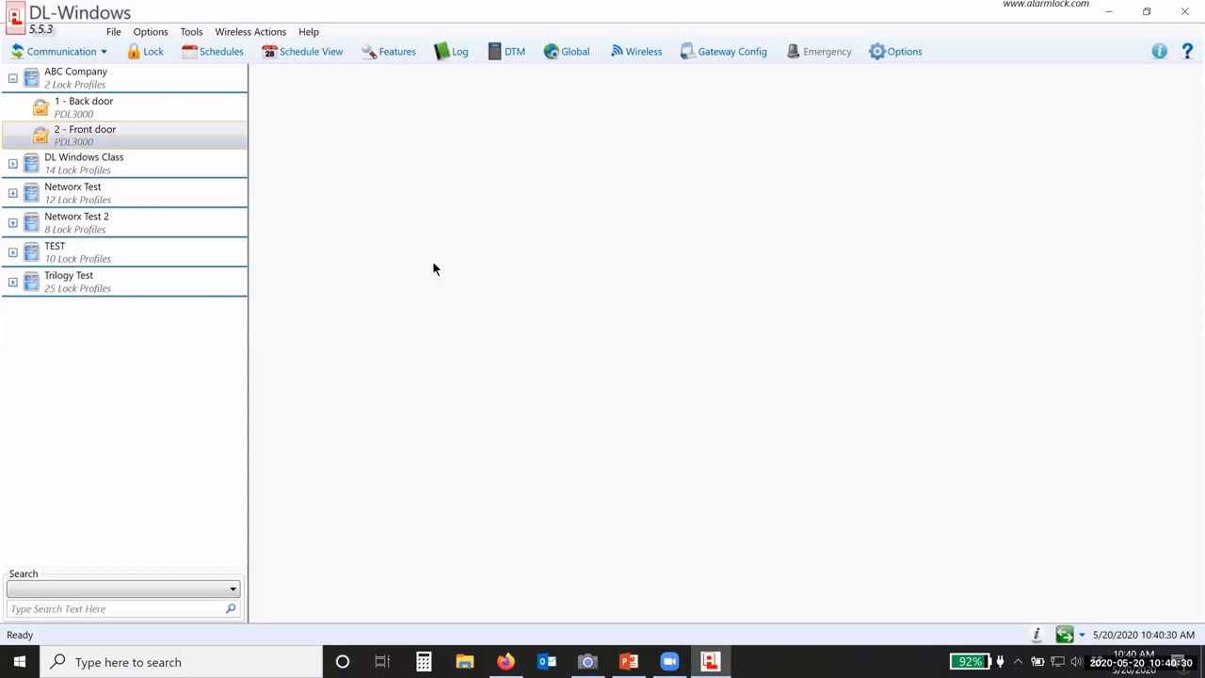
right_click(93, 133)
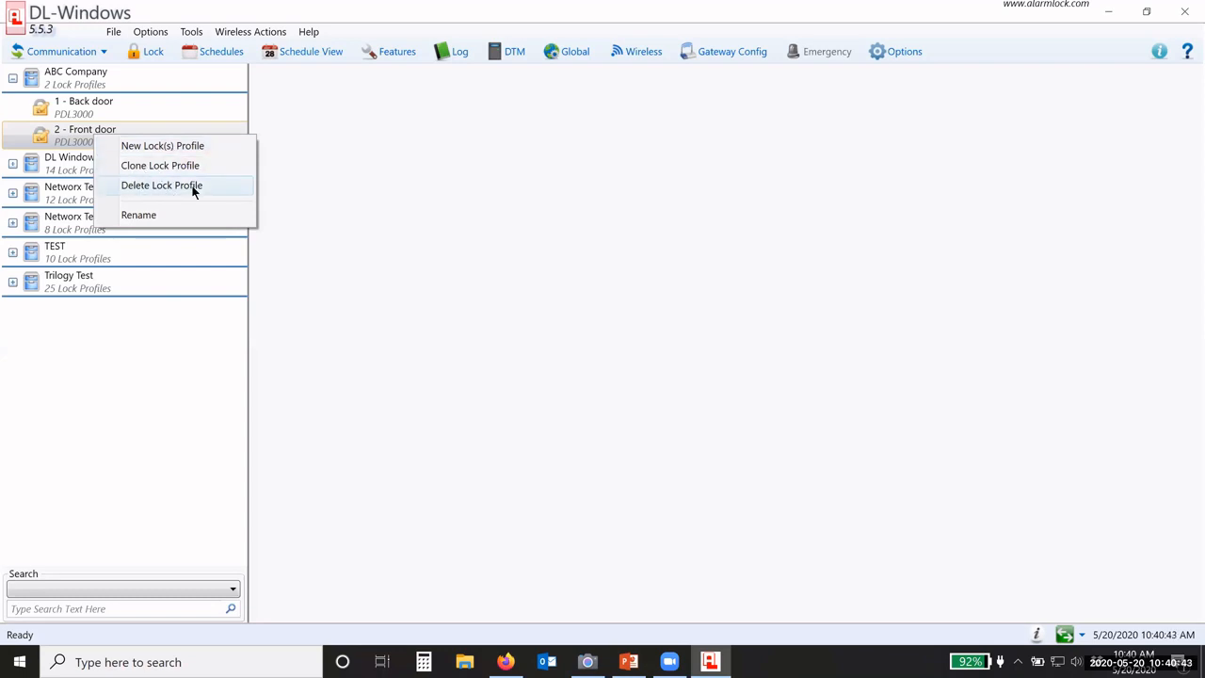
left_click(83, 142)
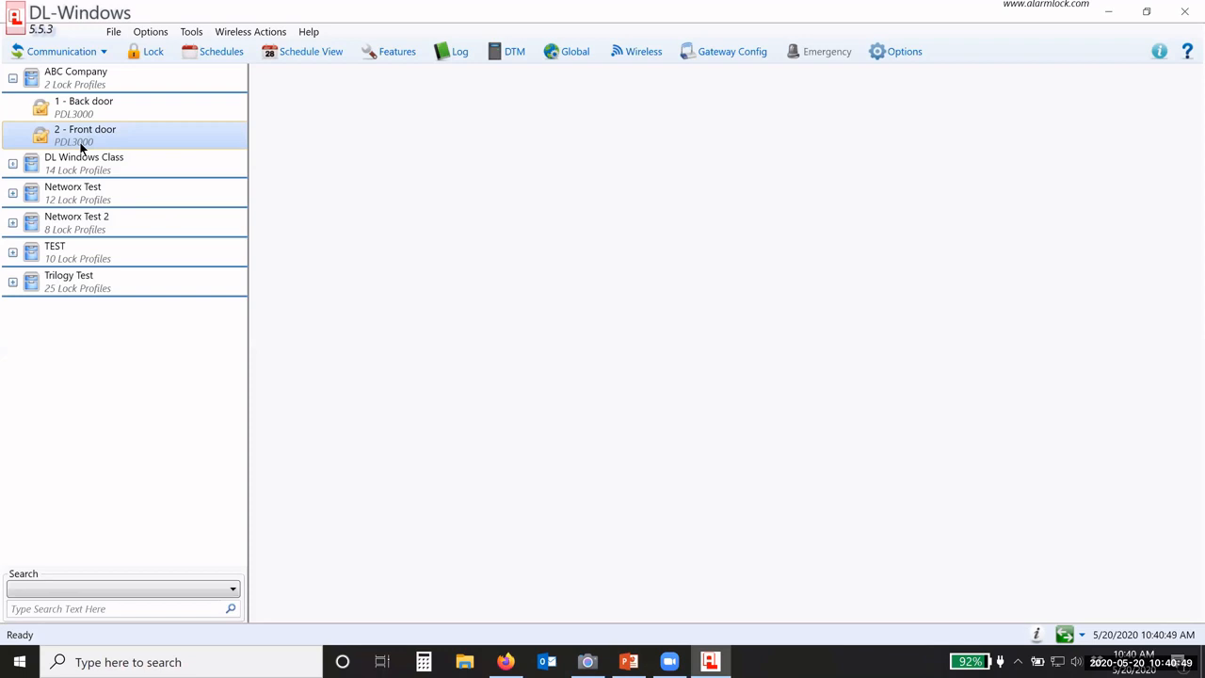
right_click(101, 132)
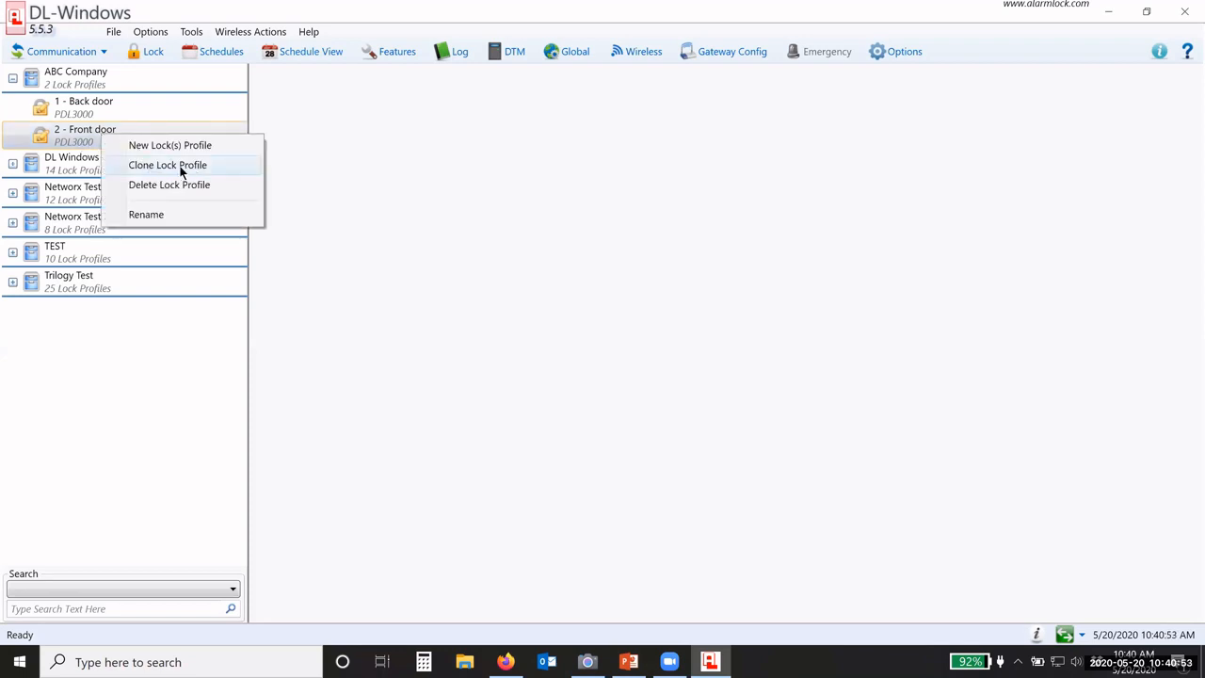
left_click(312, 186)
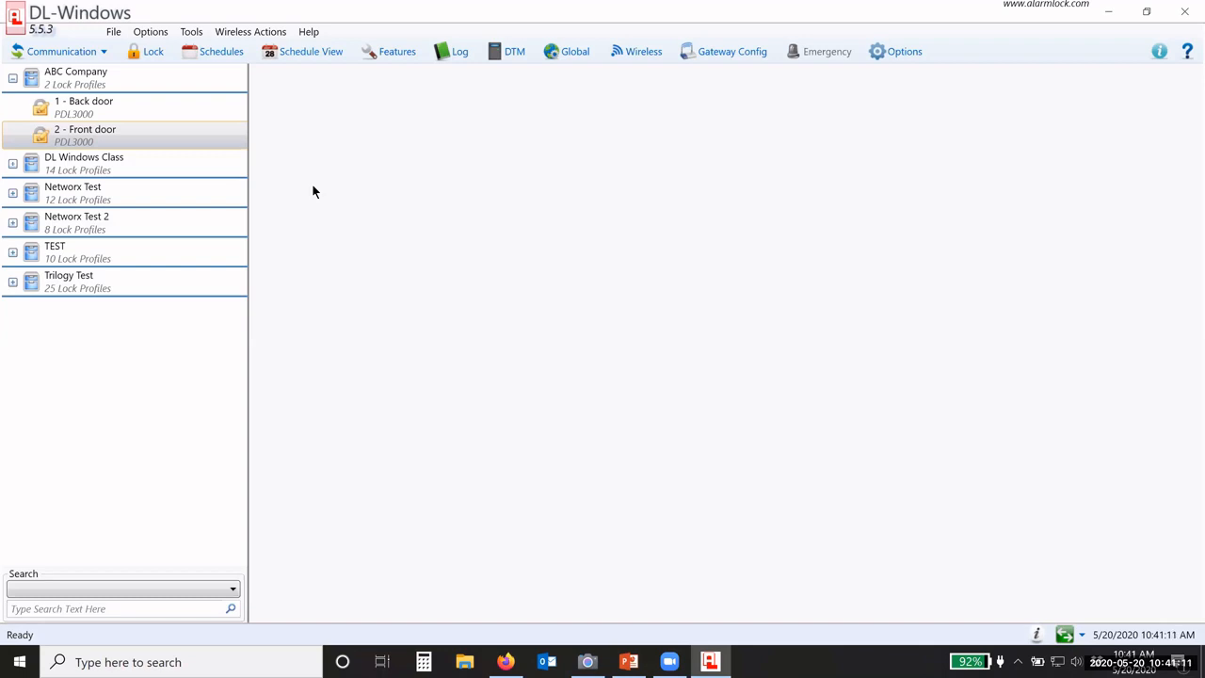
left_click(132, 108)
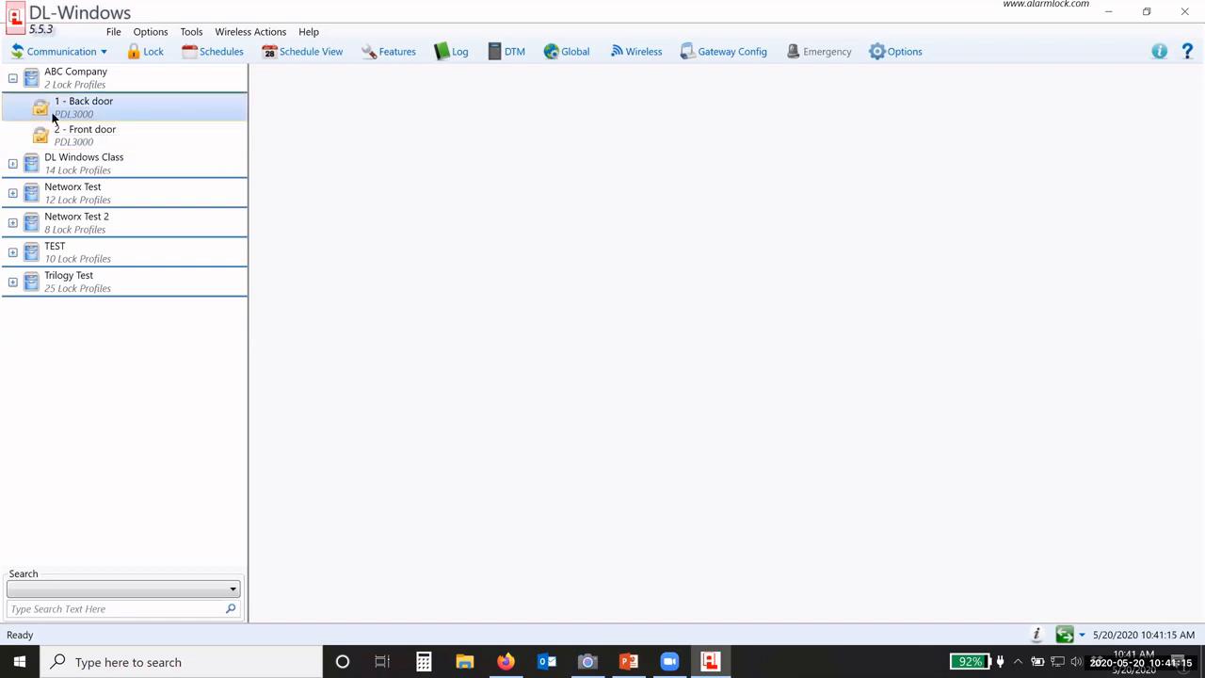
Step: Open ABC Company's Global Users window listing the Back door and Front door locks
left_click(569, 54)
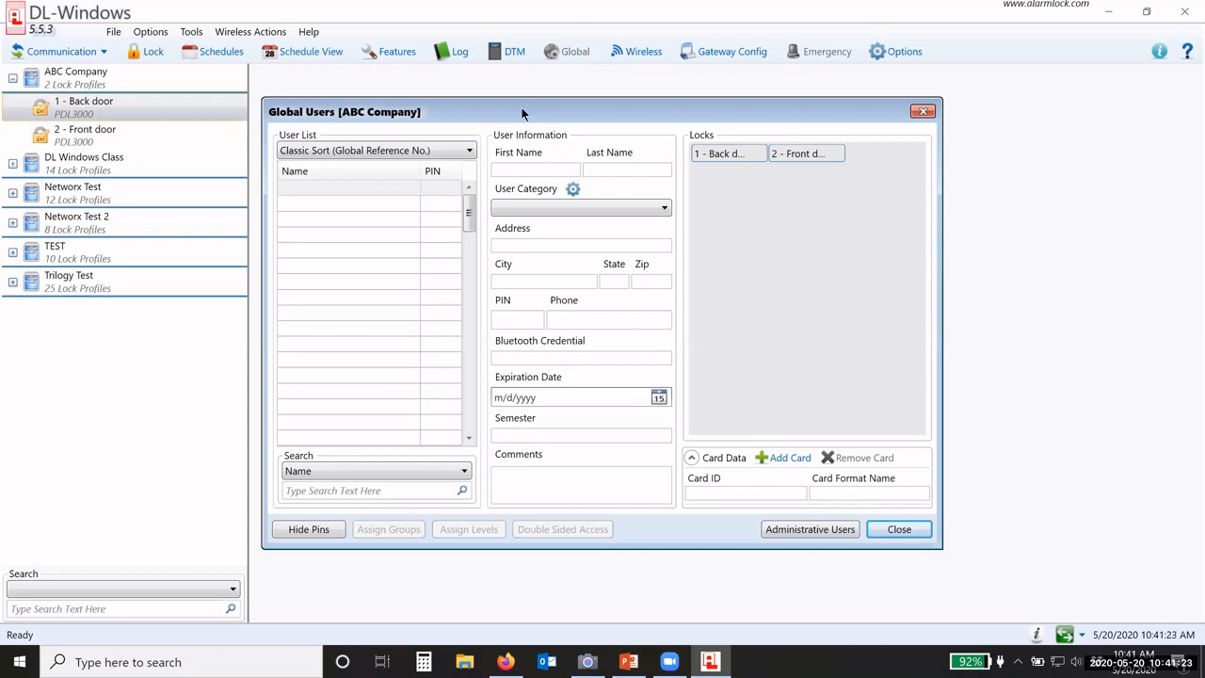
left_click_drag(522, 107, 515, 84)
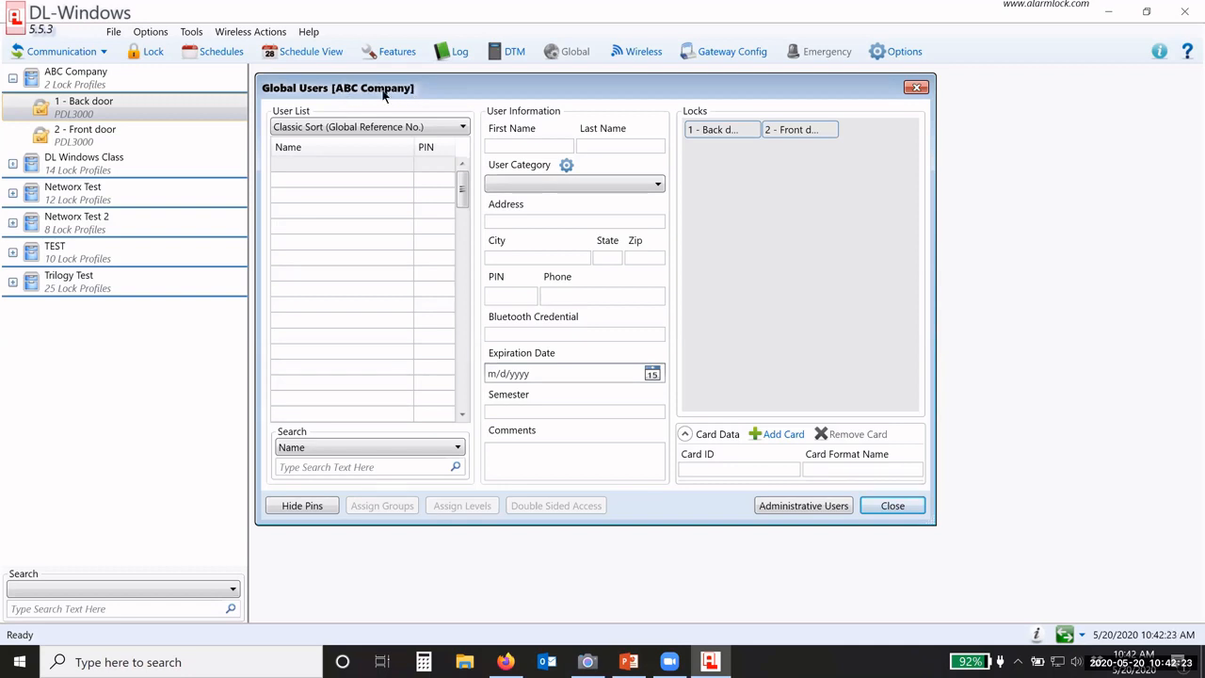
Step: Load the DL Windows Class database's global users with their PINs and lock assignments
left_click(81, 167)
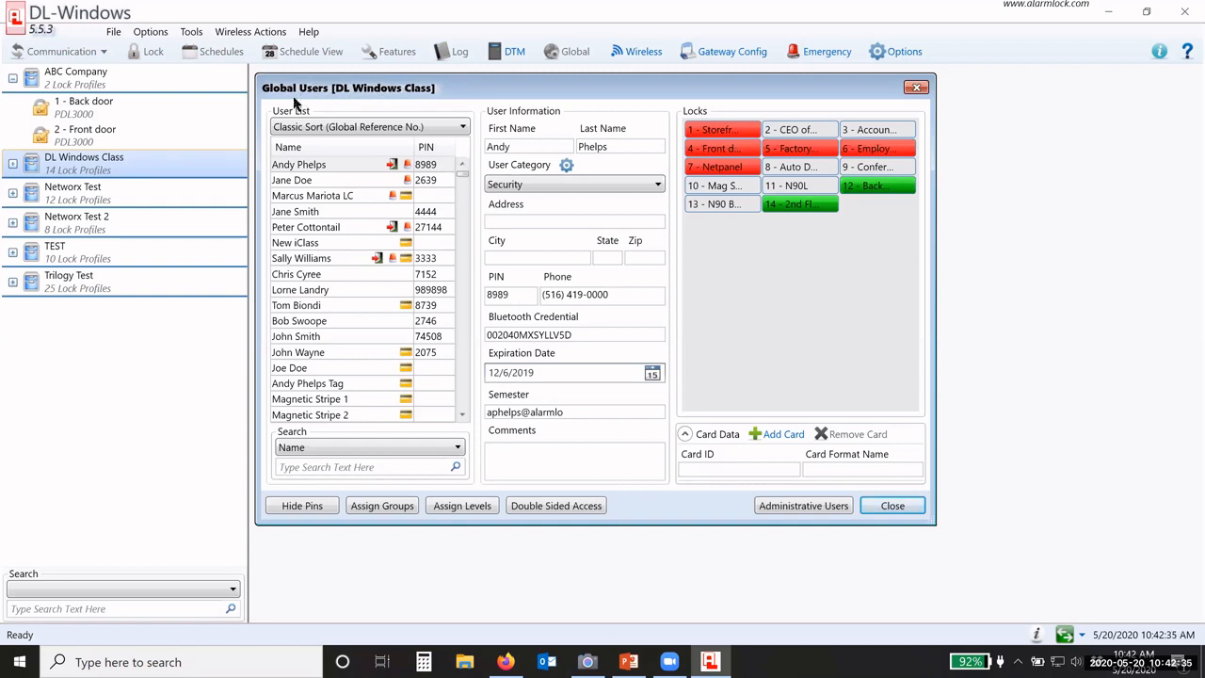
Step: Review Networx Test's users, then go back to ABC Company's empty user list and scroll it
left_click(113, 182)
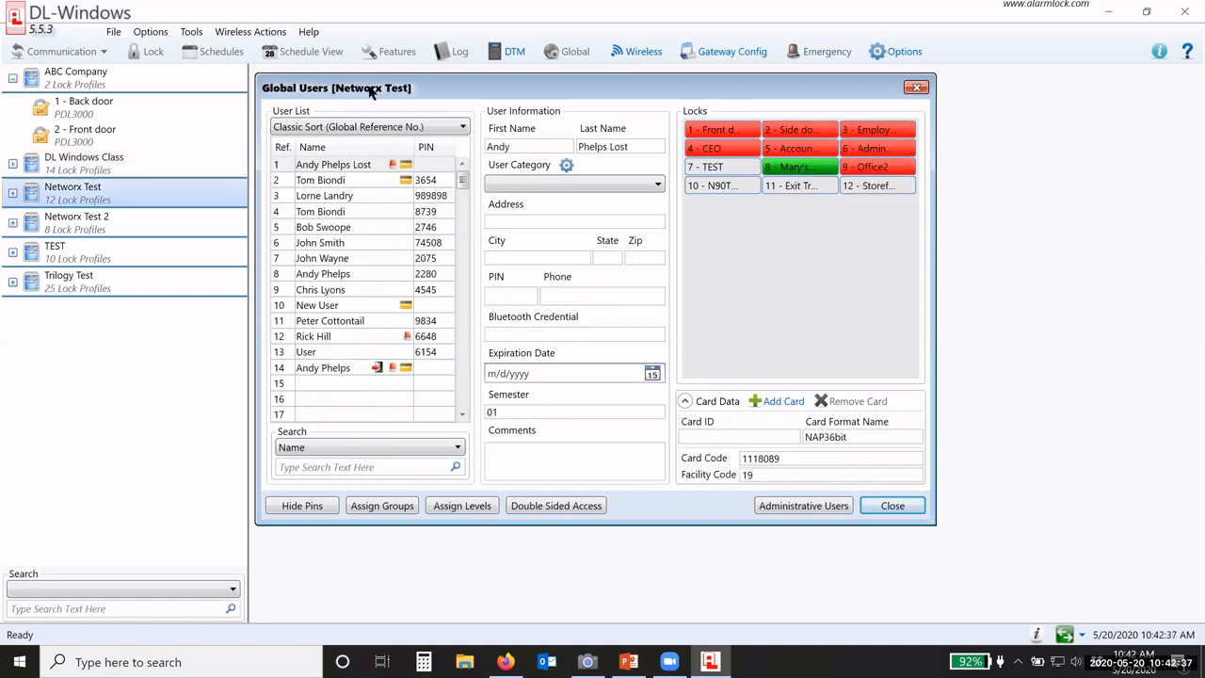
left_click(132, 77)
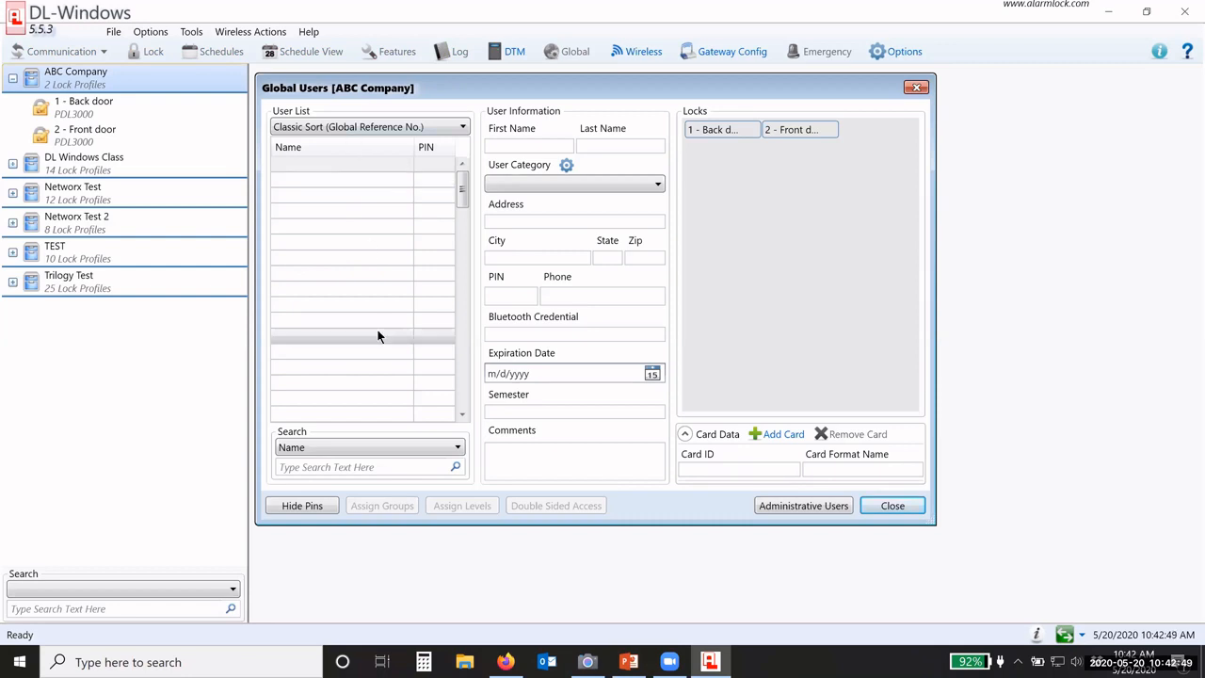
left_click(339, 164)
left_click(339, 165)
left_click(339, 165)
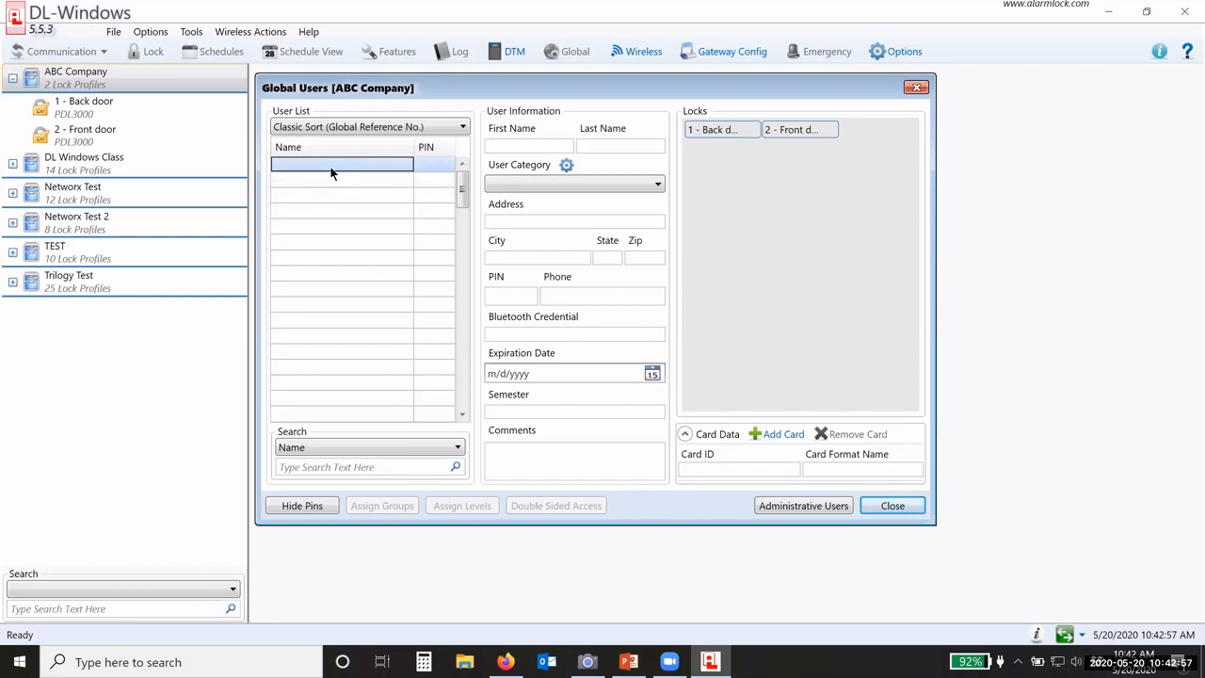
left_click_drag(466, 188, 465, 388)
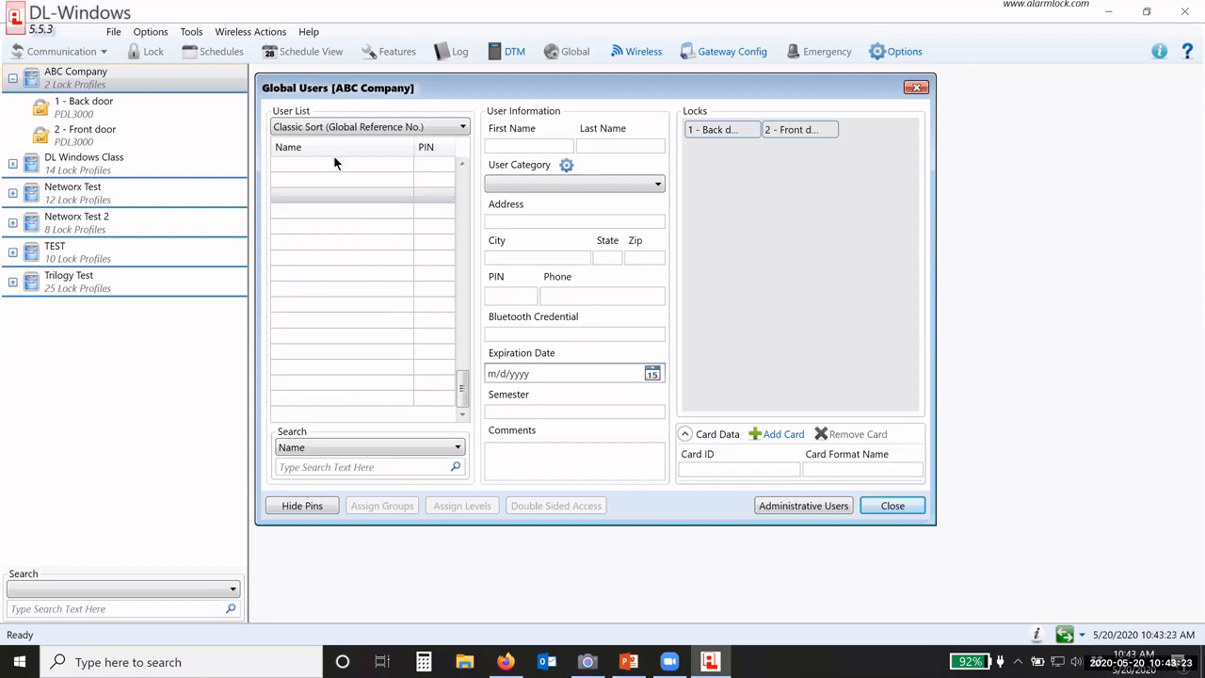
Step: Add a block of 100 empty user slots to ABC Company's user list
right_click(327, 229)
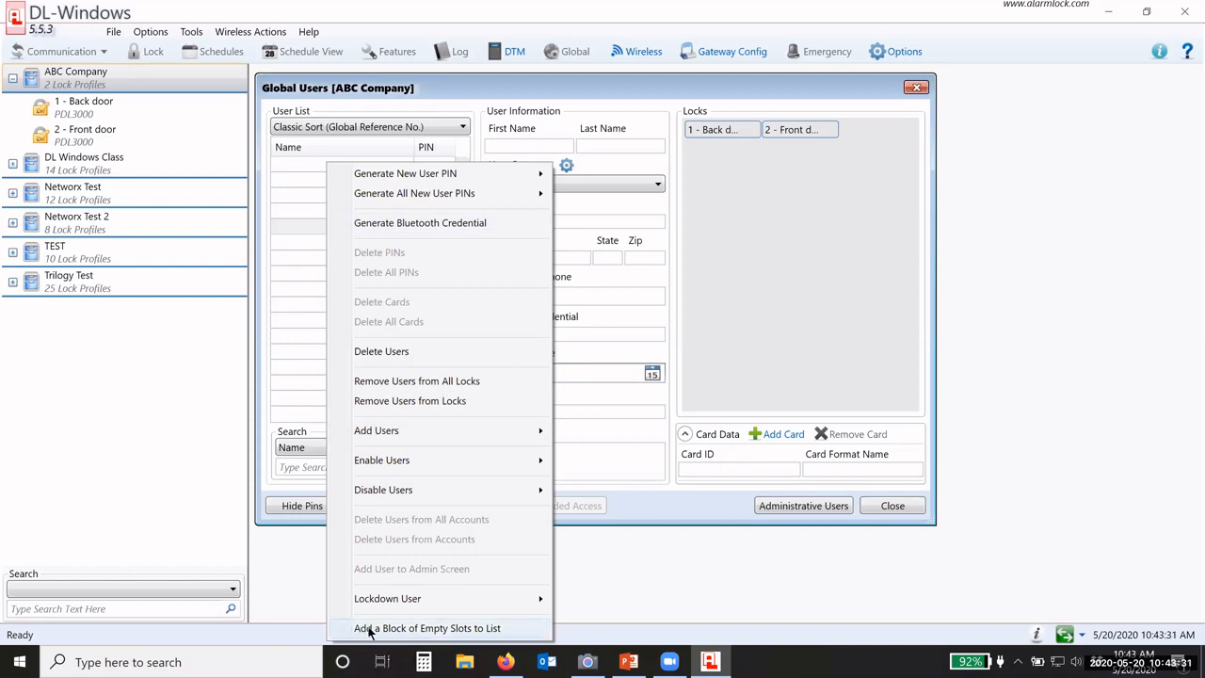
left_click(439, 628)
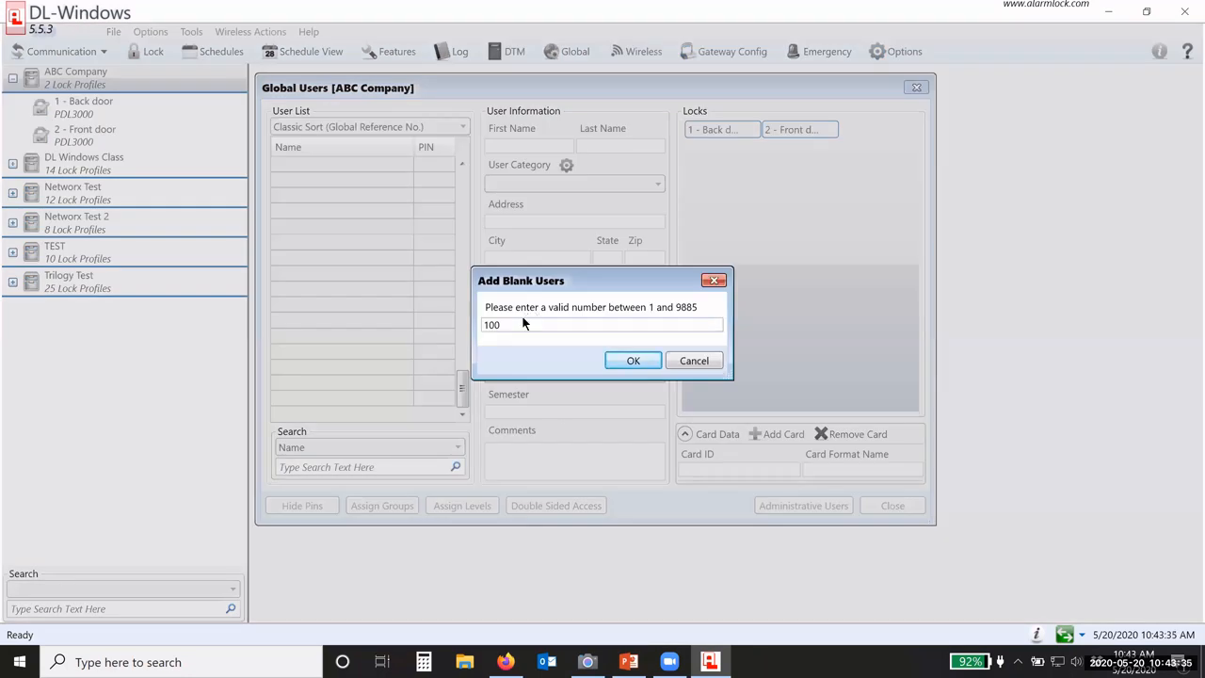
left_click_drag(517, 324, 477, 329)
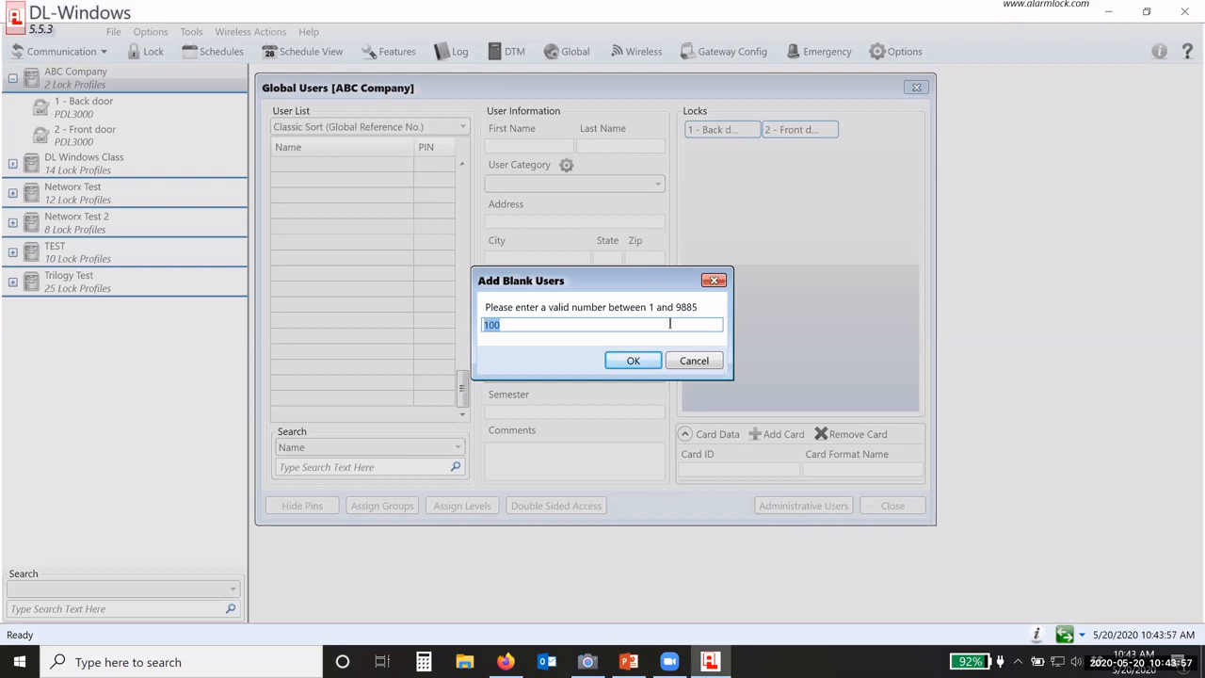
left_click(484, 323)
left_click(629, 359)
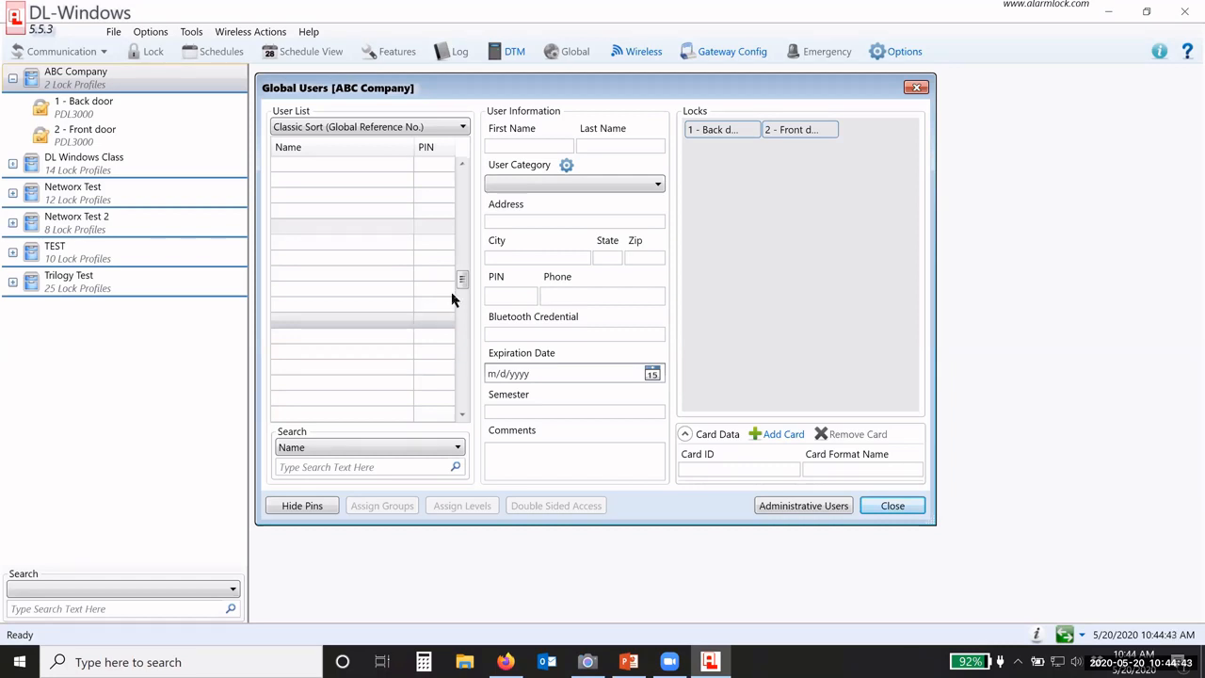
left_click_drag(462, 281, 383, 169)
left_click(358, 167)
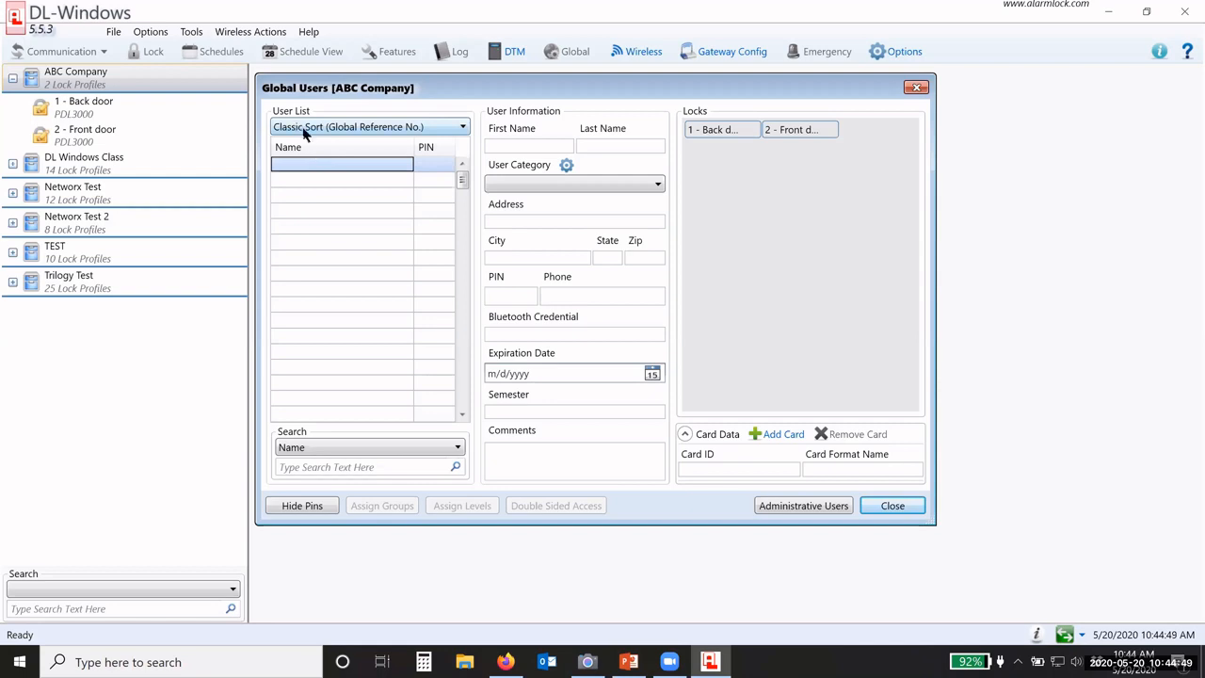
left_click(447, 128)
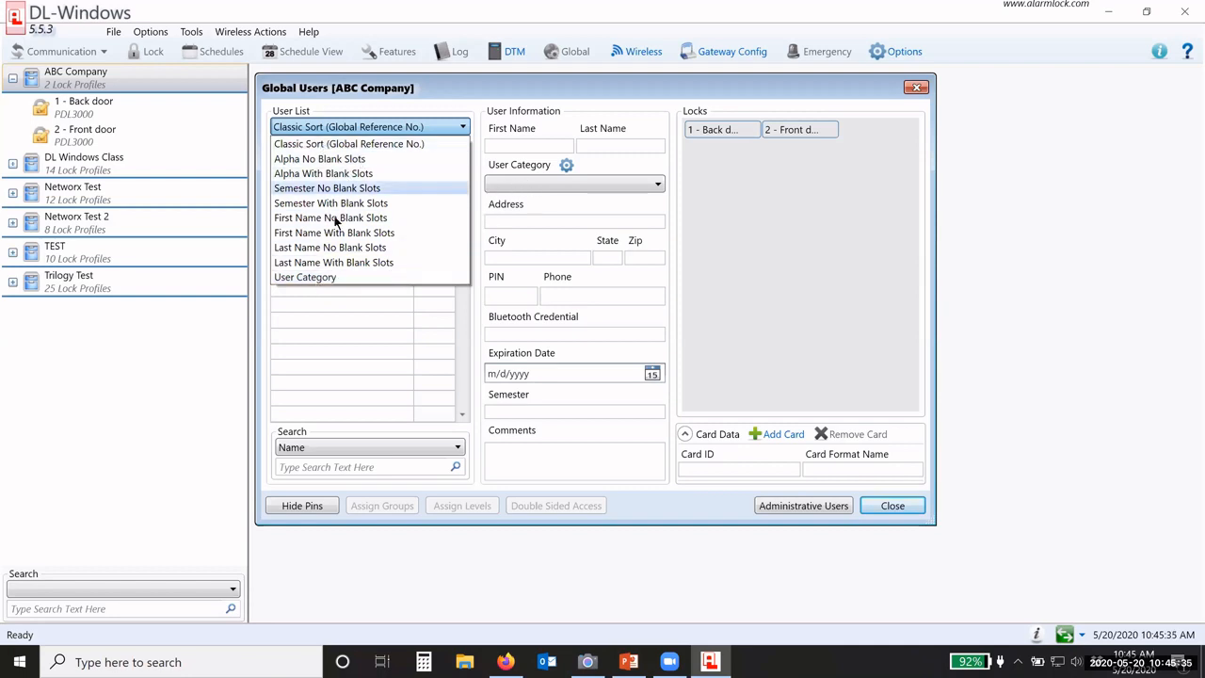
left_click(306, 146)
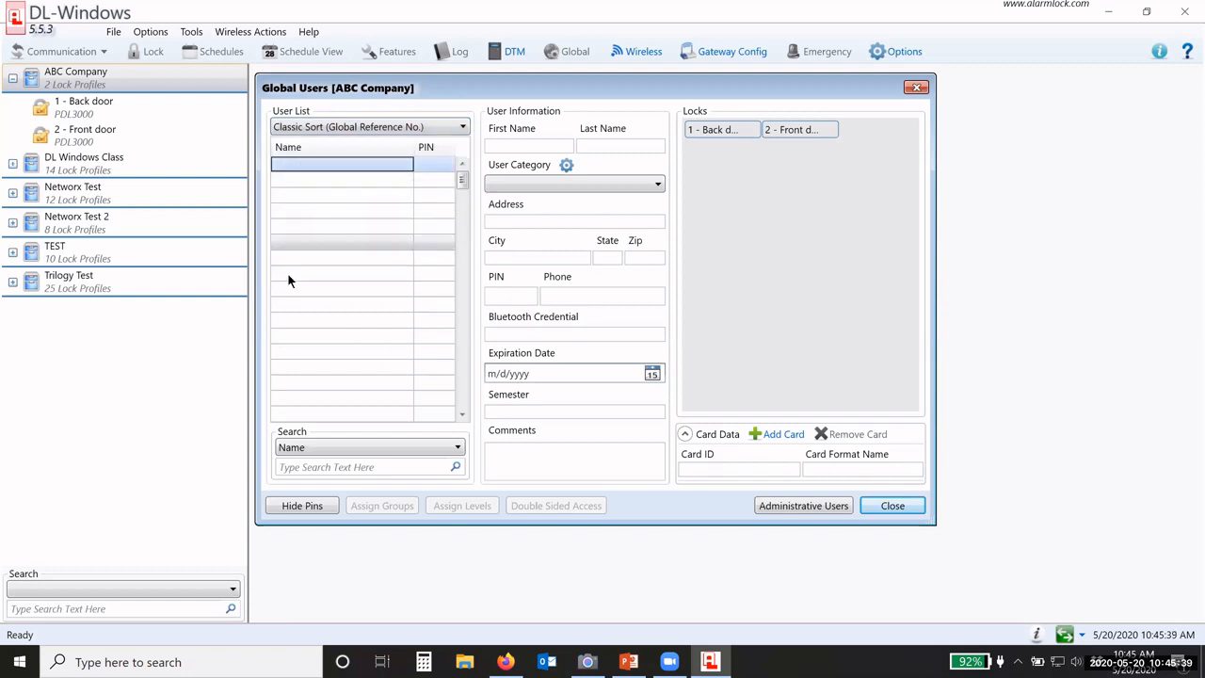
left_click(367, 130)
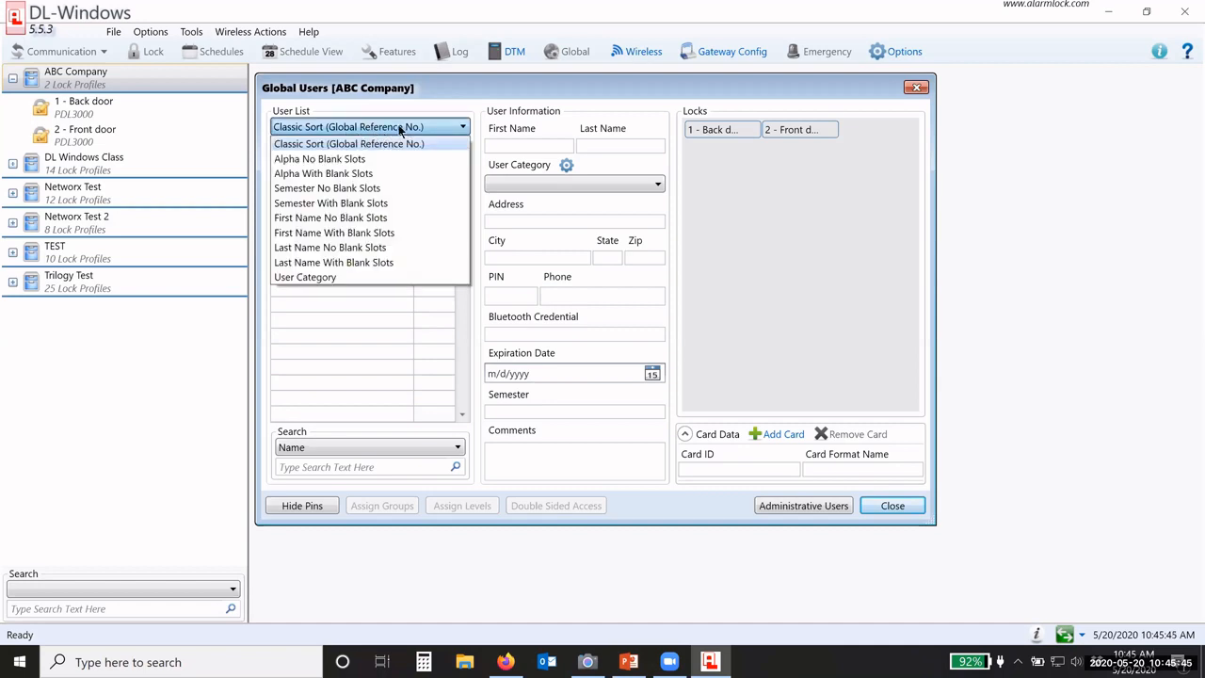
left_click(399, 129)
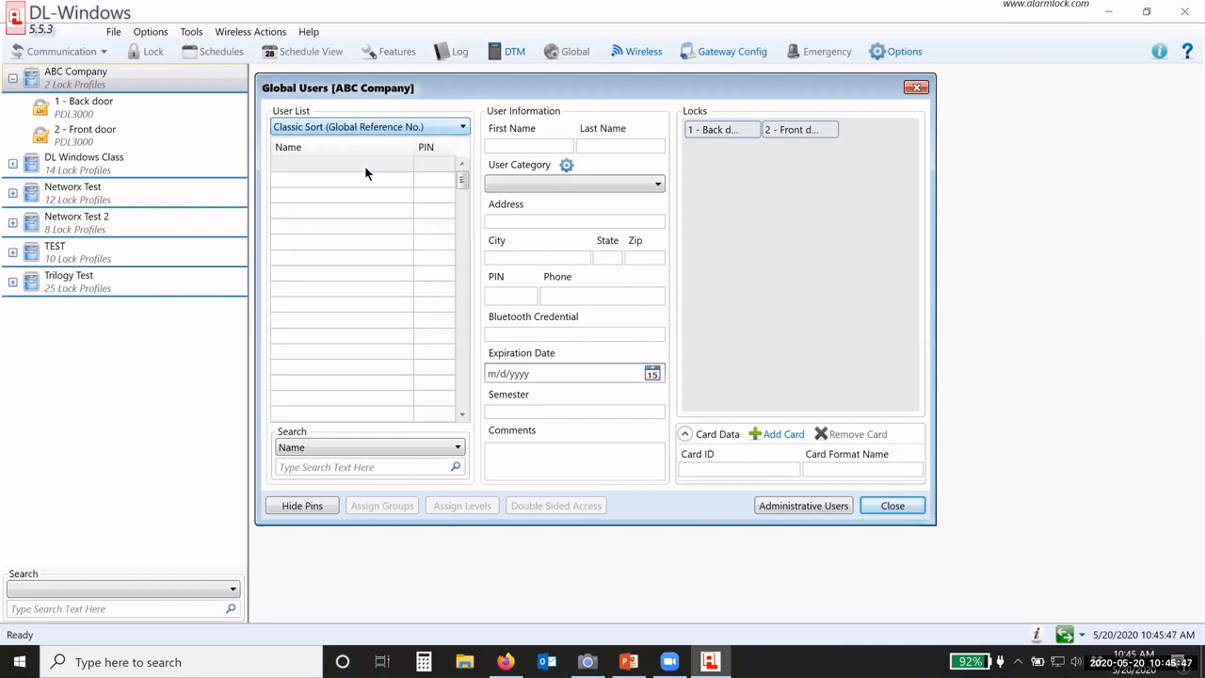
left_click(318, 166)
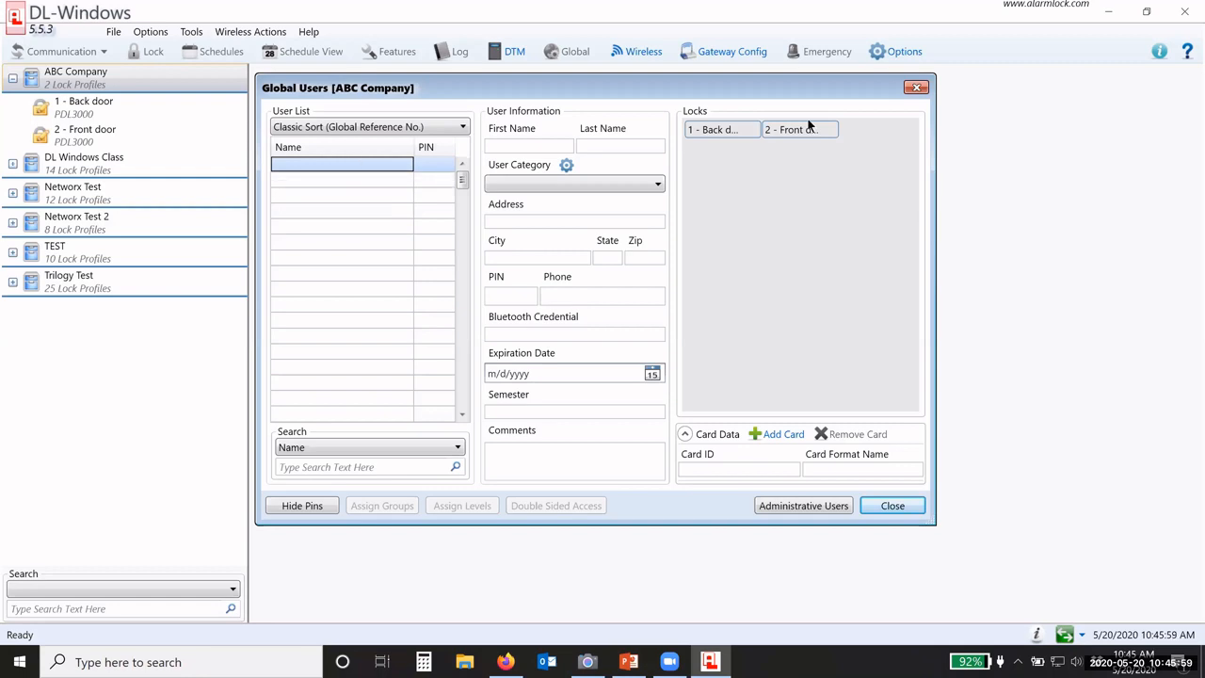
left_click(890, 53)
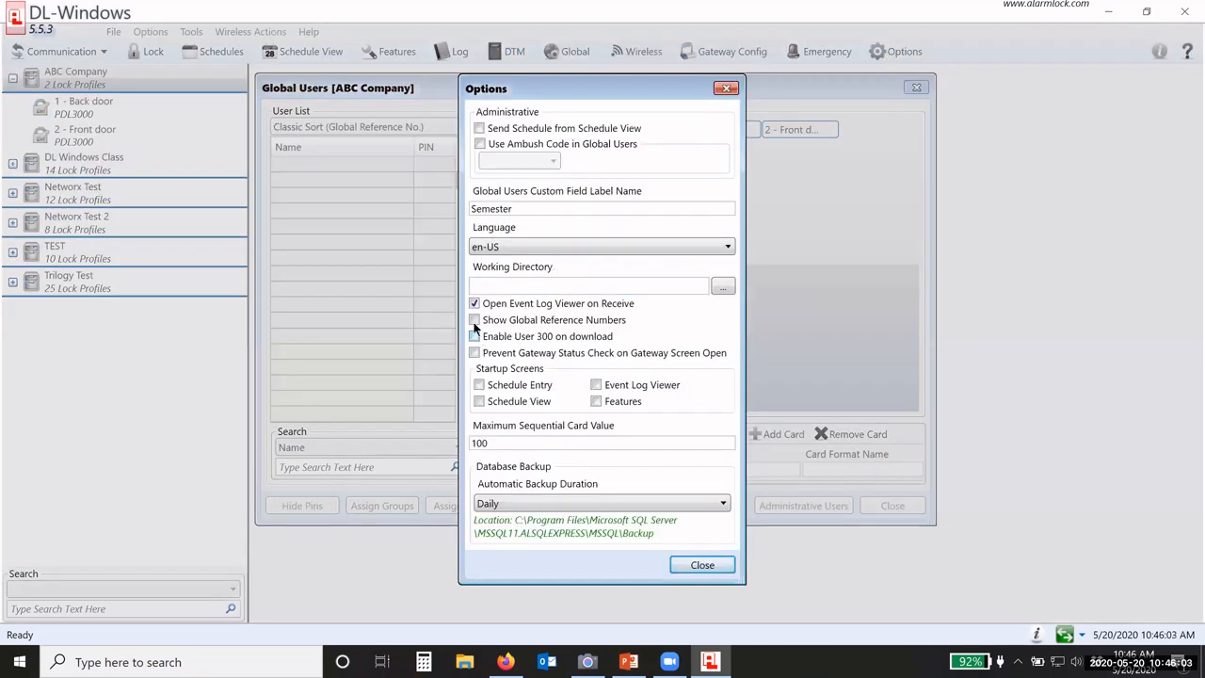
left_click(474, 321)
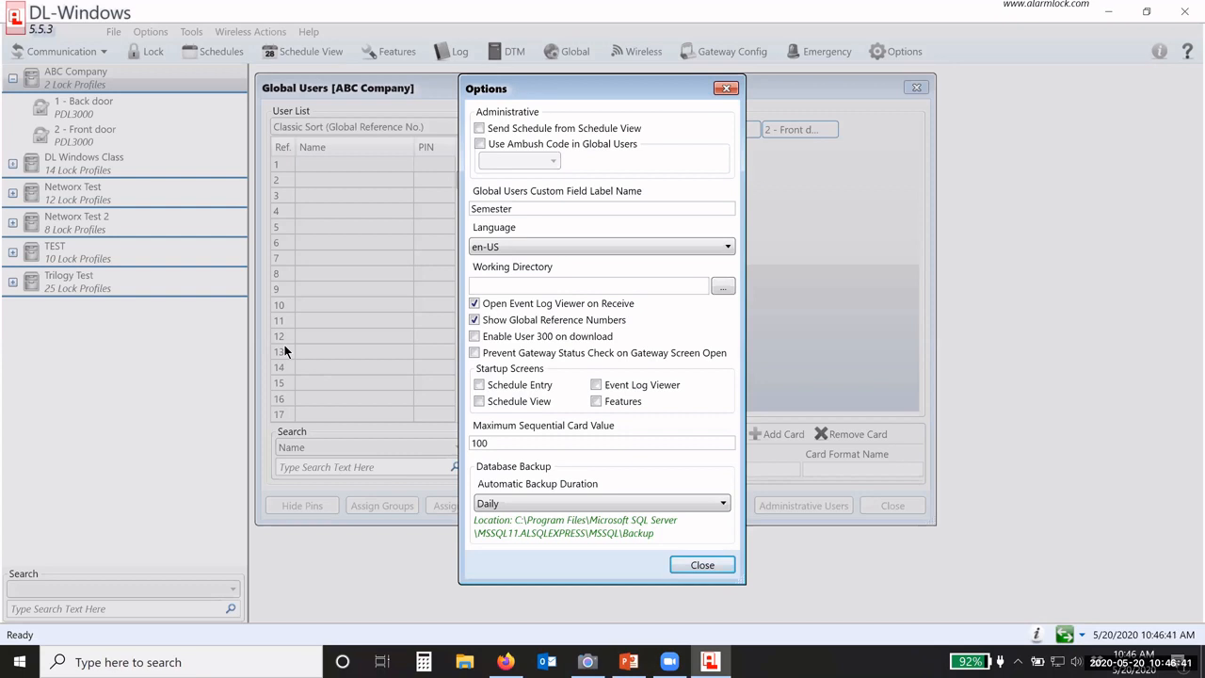
left_click(474, 321)
left_click(695, 565)
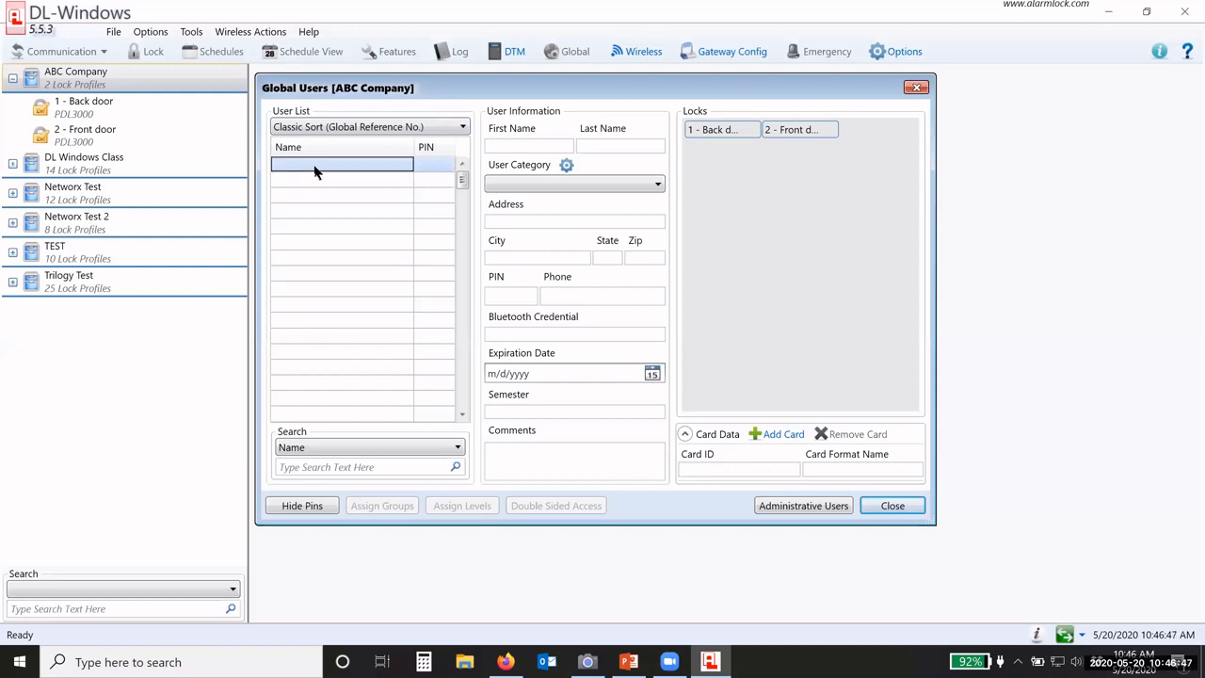
Step: Enter the new user's first and last name, fixing a typo in the surname
left_click(514, 145)
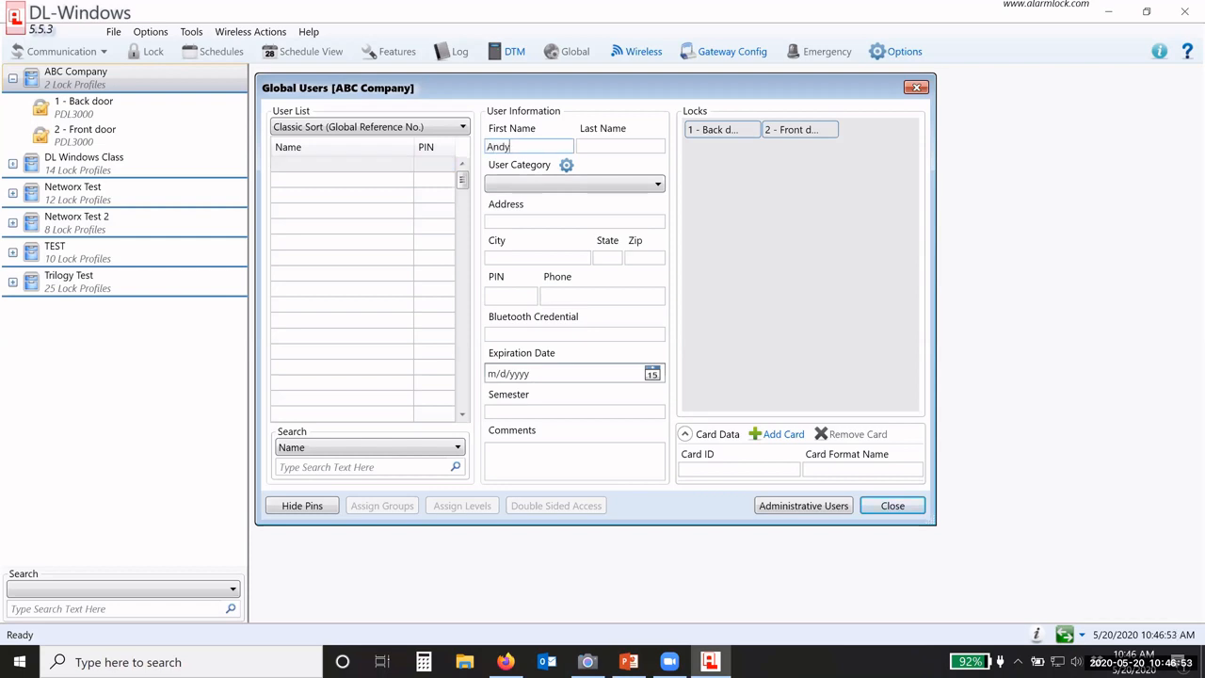
key("Tab")
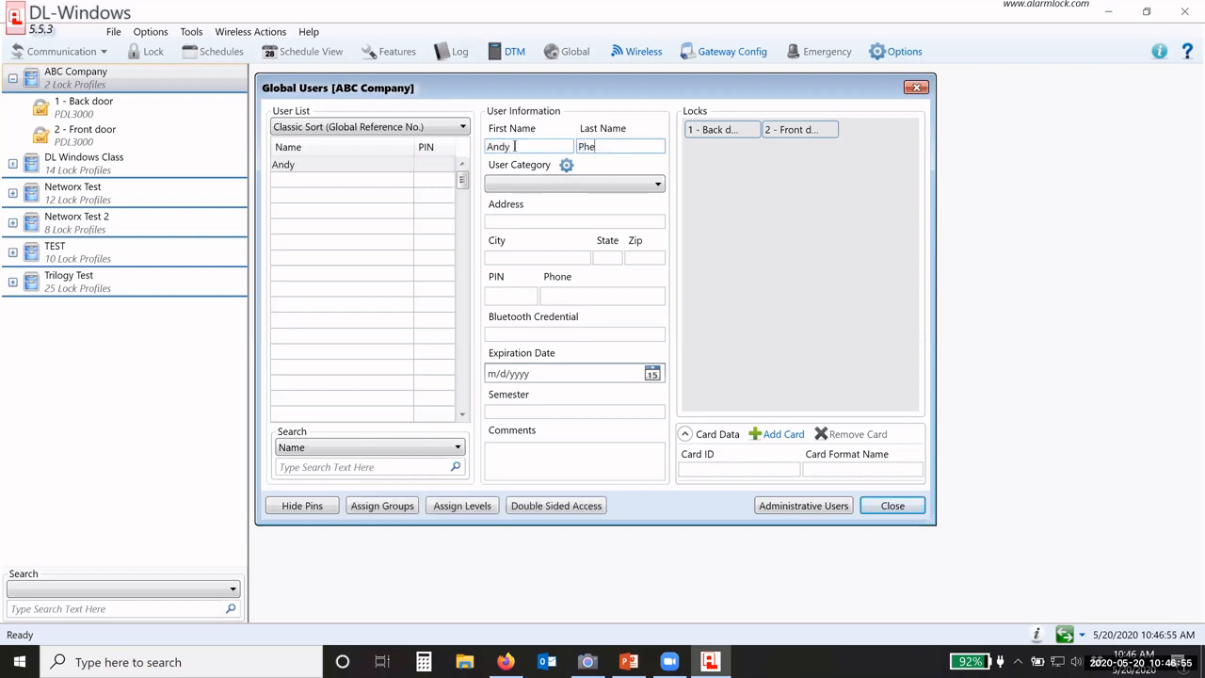
left_click(566, 223)
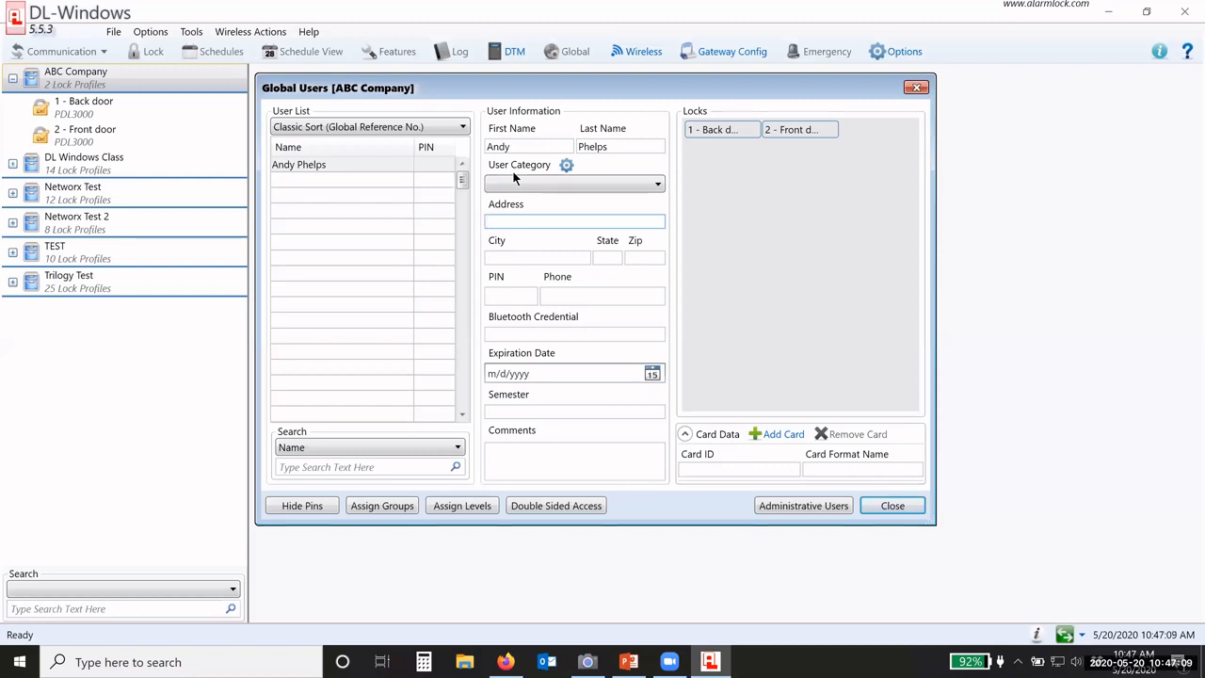
Step: Choose Security from the User Category dropdown for the new user
left_click(656, 185)
scroll(577, 232, "down", 5)
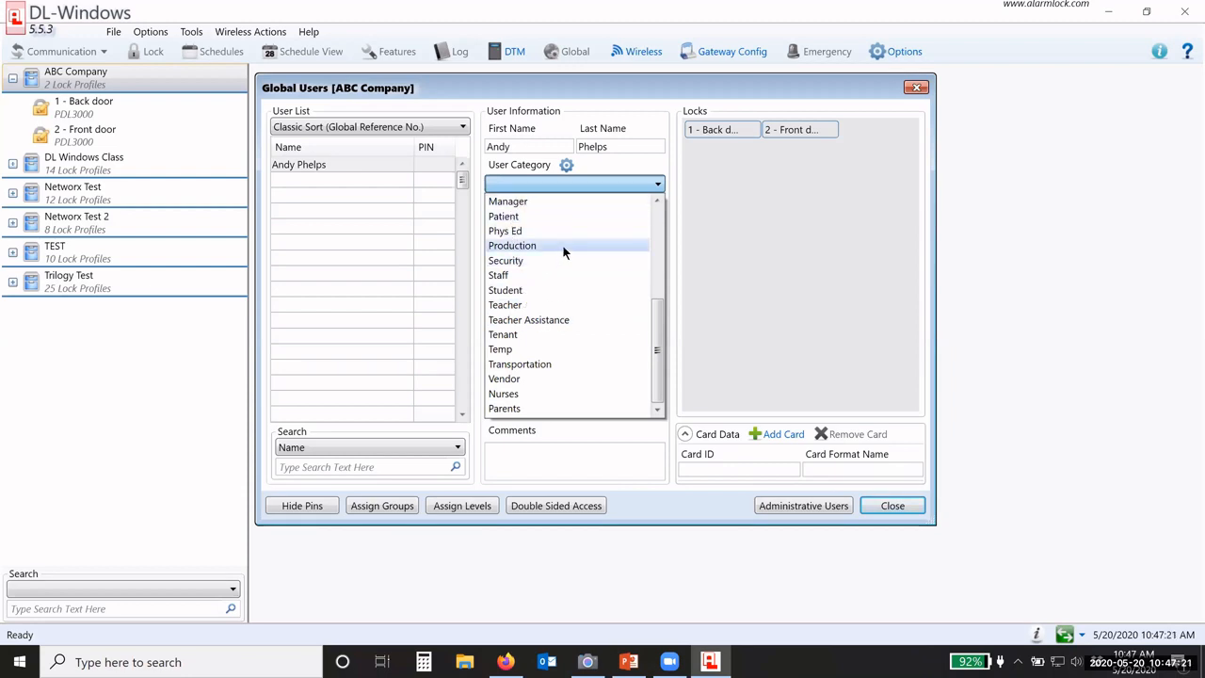
scroll(562, 255, "up", 3)
scroll(565, 263, "up", 2)
scroll(561, 301, "down", 5)
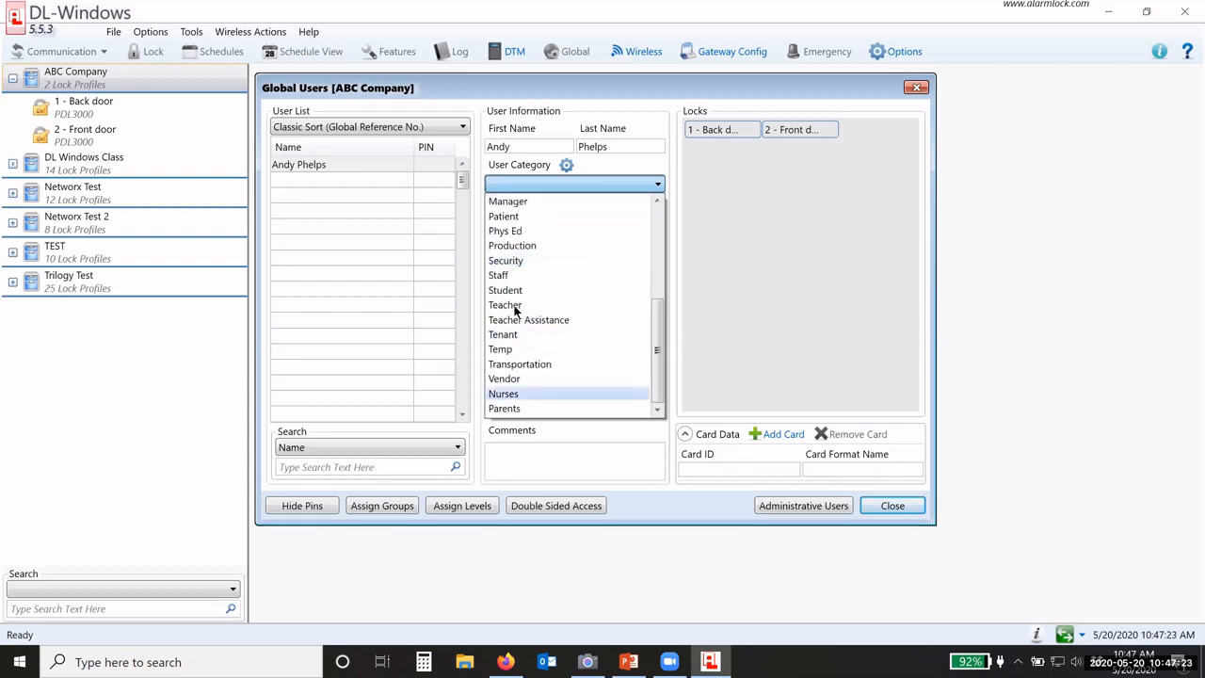
left_click(518, 260)
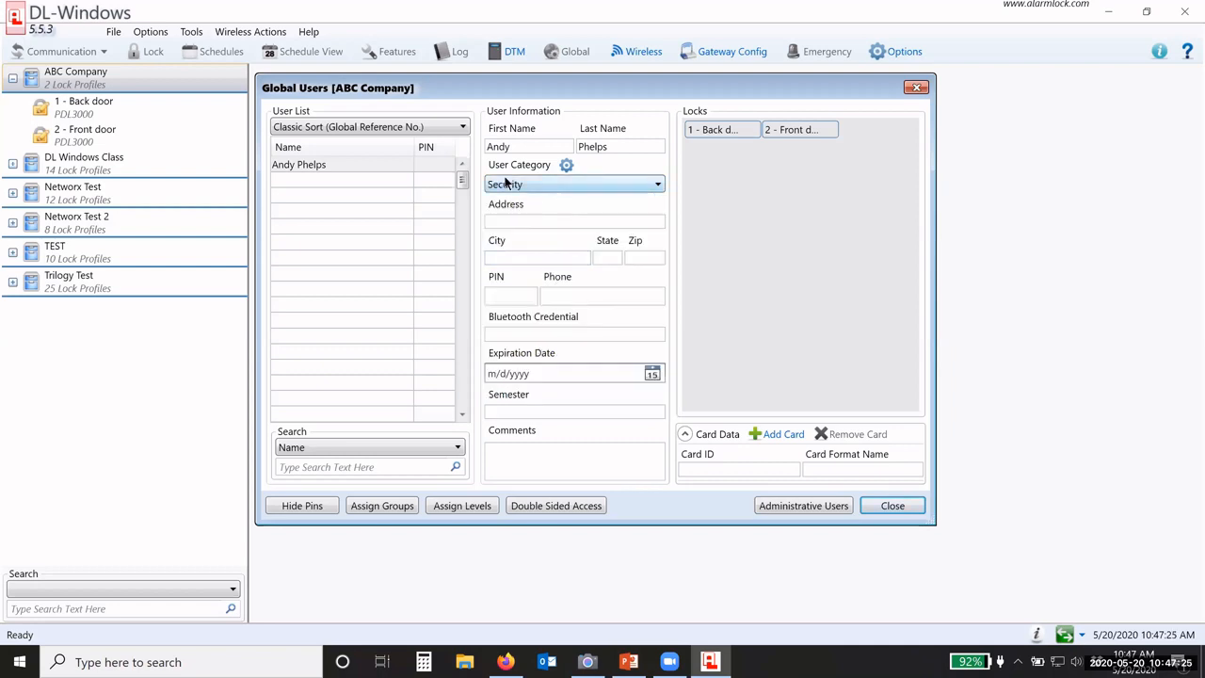
Step: Look through the Manage User Category list and close it unchanged
left_click(565, 166)
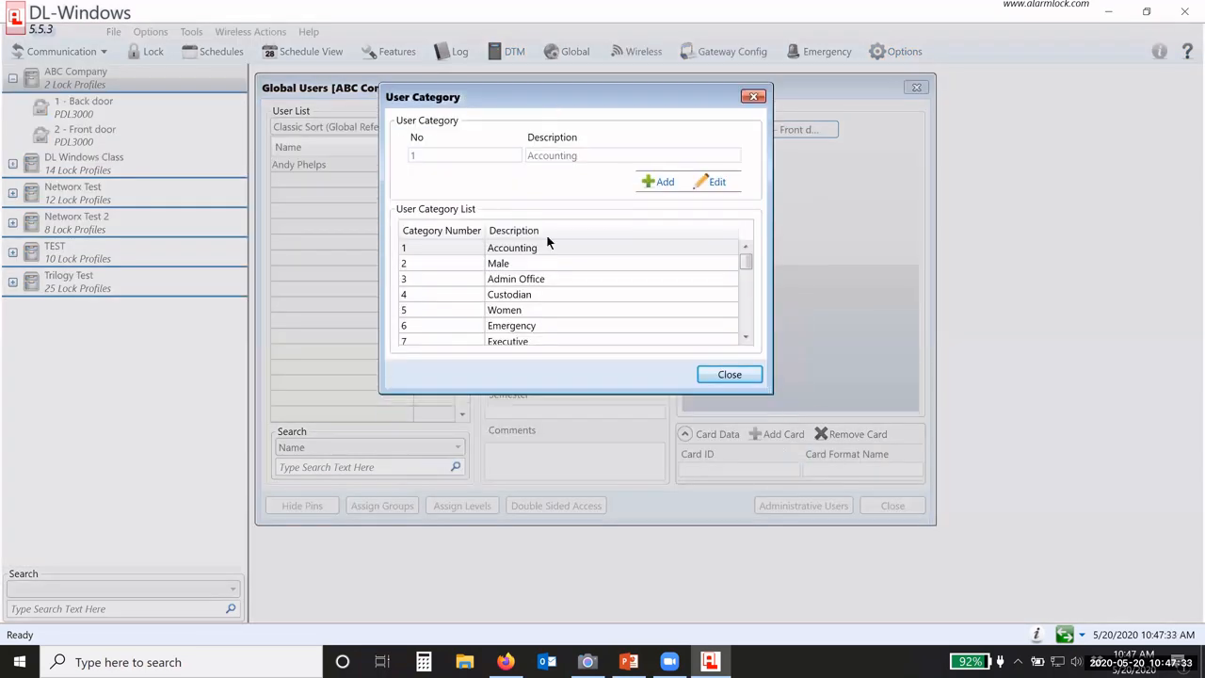
scroll(546, 273, "down", 8)
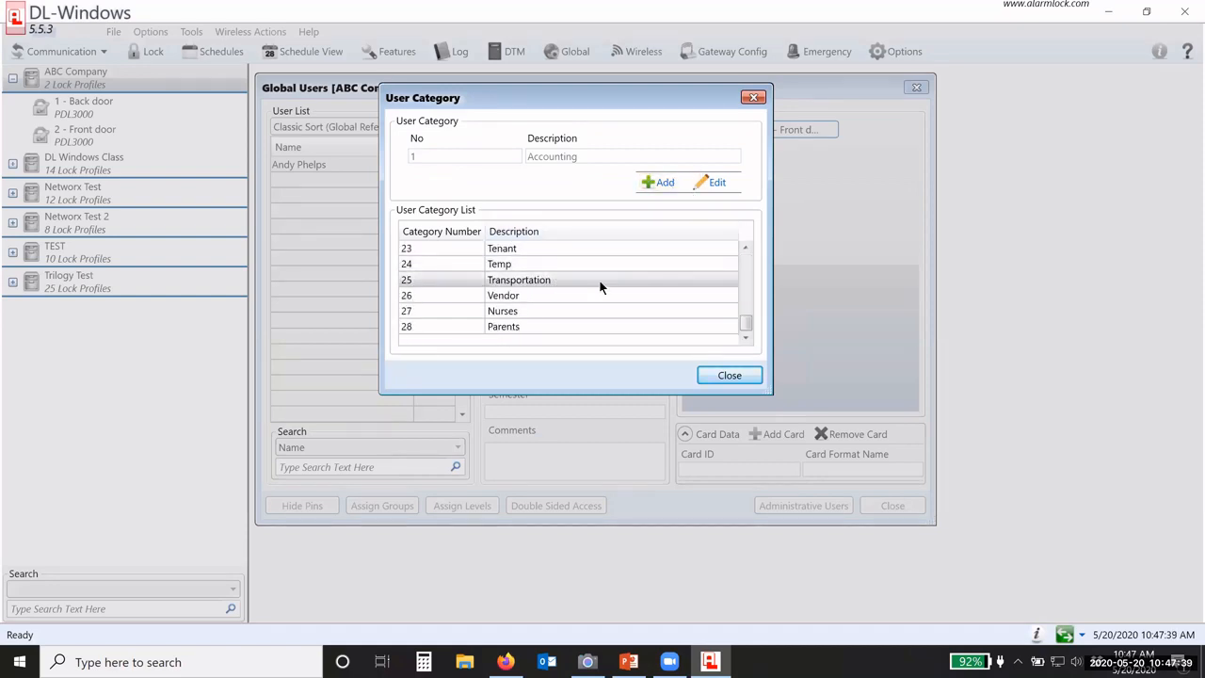
scroll(599, 285, "up", 5)
scroll(603, 292, "up", 3)
left_click(729, 375)
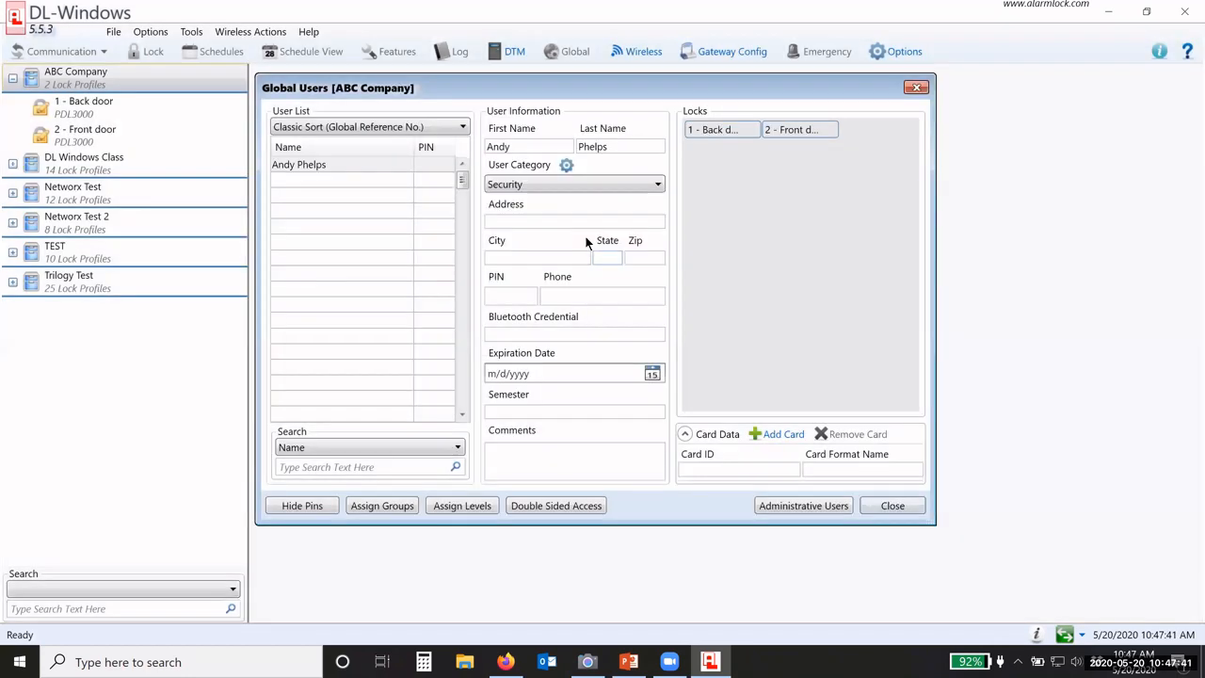
Step: Check the User List sort and search-by options, then assign the user a four-digit PIN
left_click(344, 127)
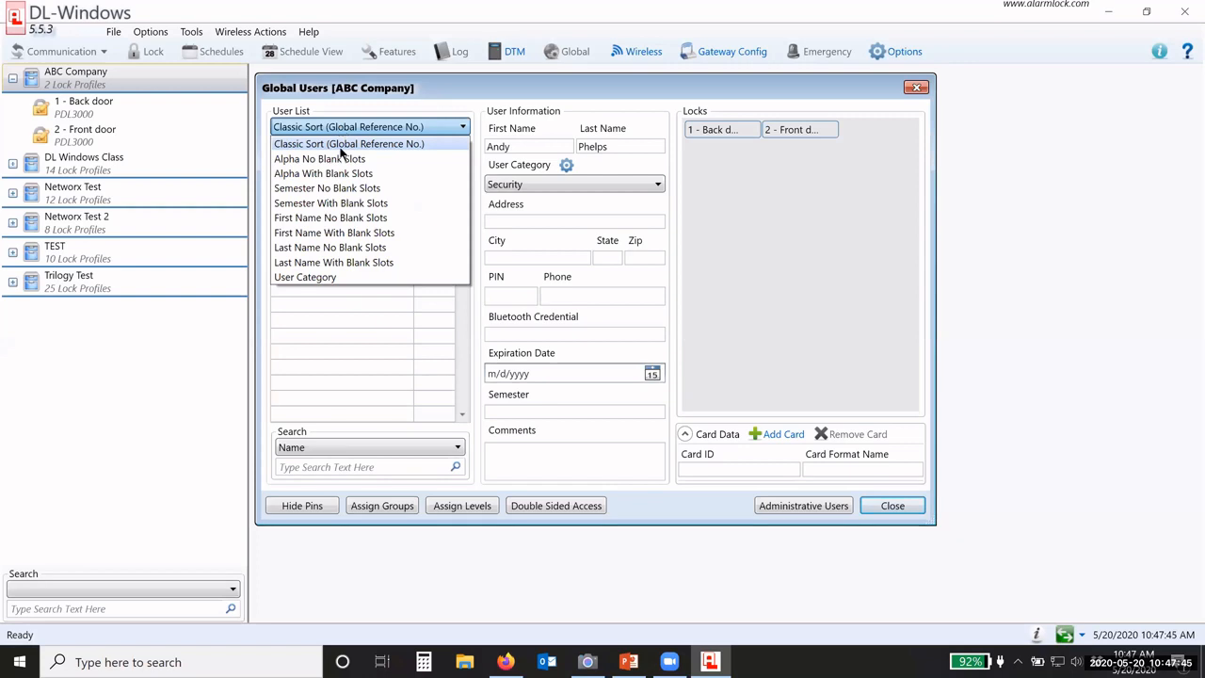
left_click(358, 471)
left_click(324, 448)
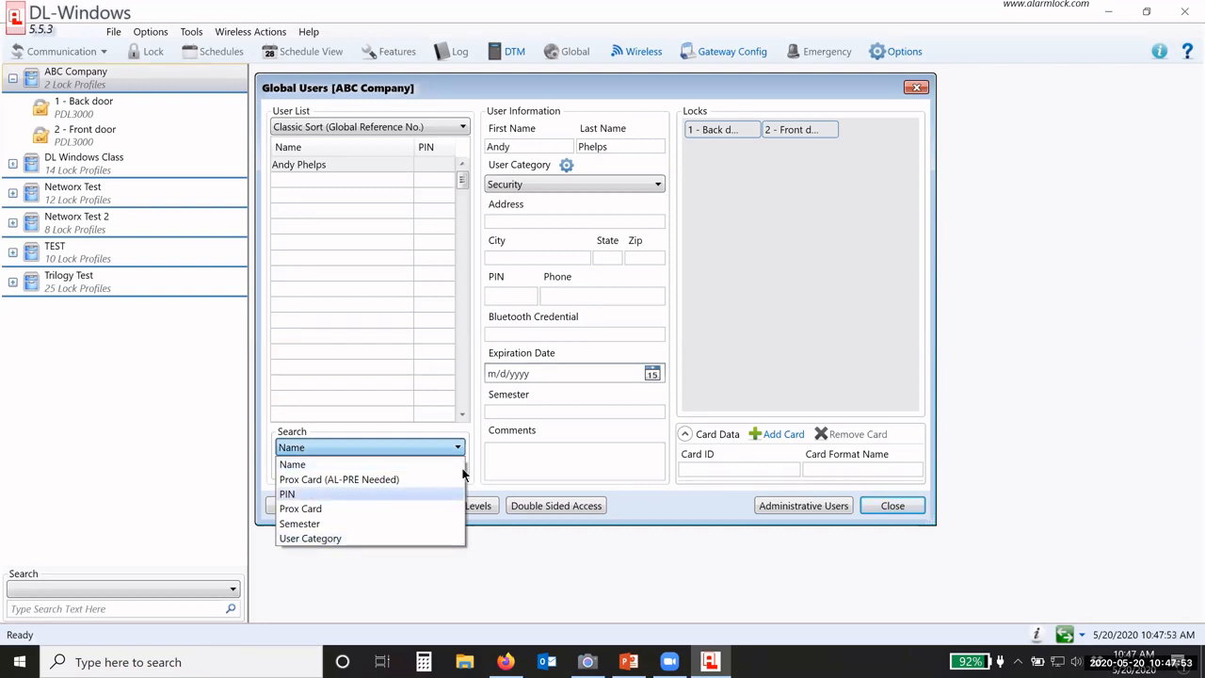
left_click(484, 452)
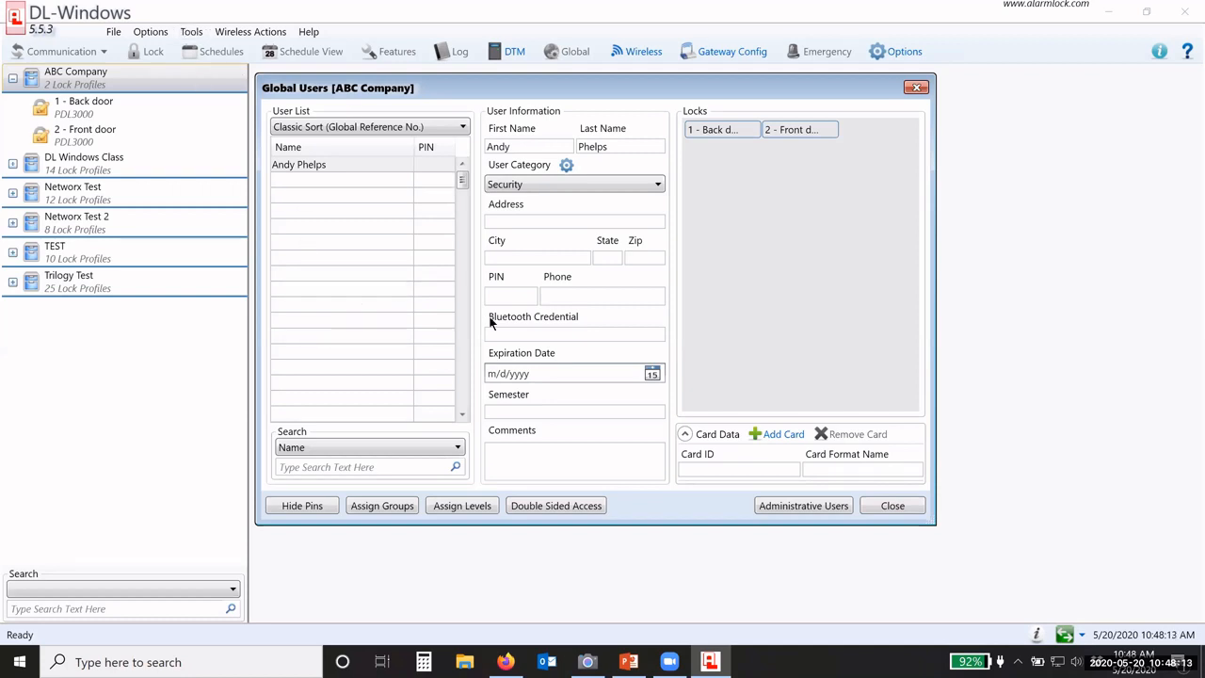
left_click(504, 294)
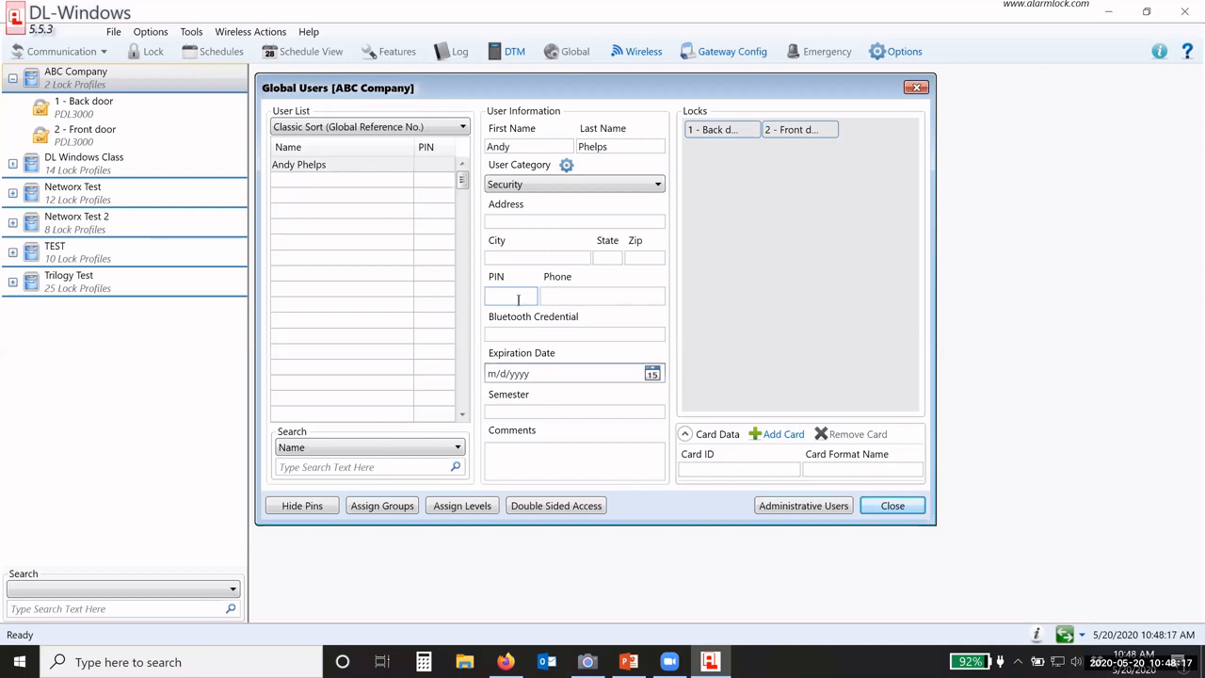
left_click(916, 221)
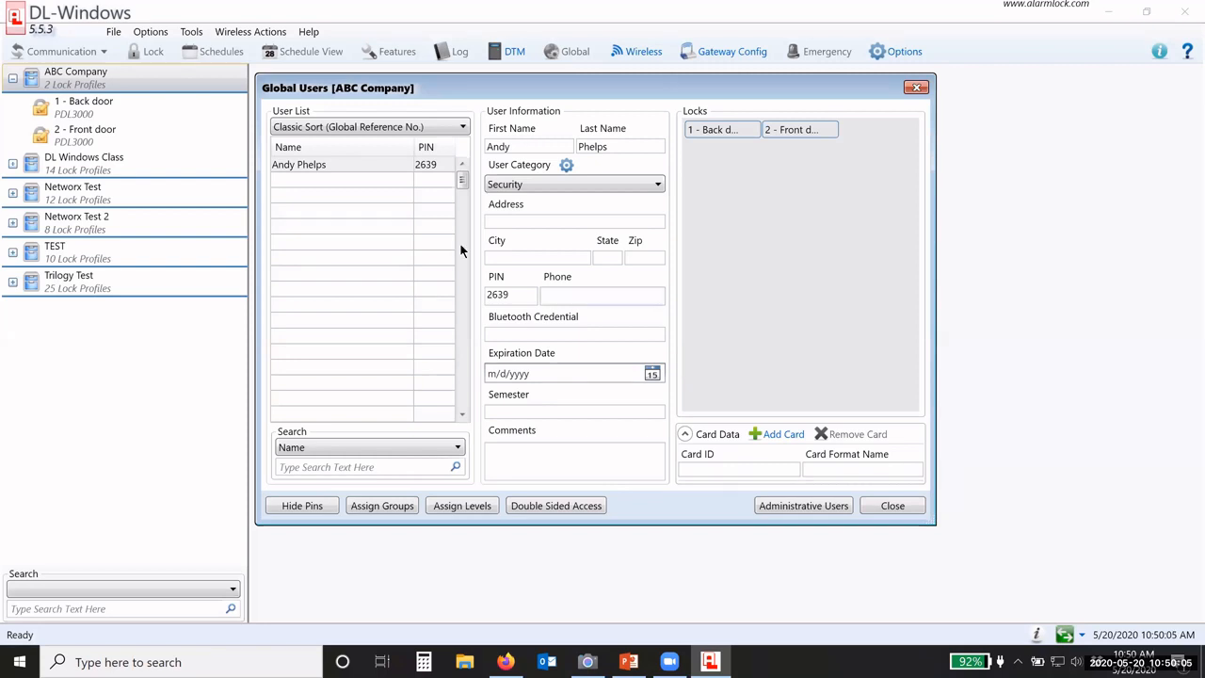
Step: Assign the 1 - Back door and 2 - Front door locks to the existing user
left_click(356, 164)
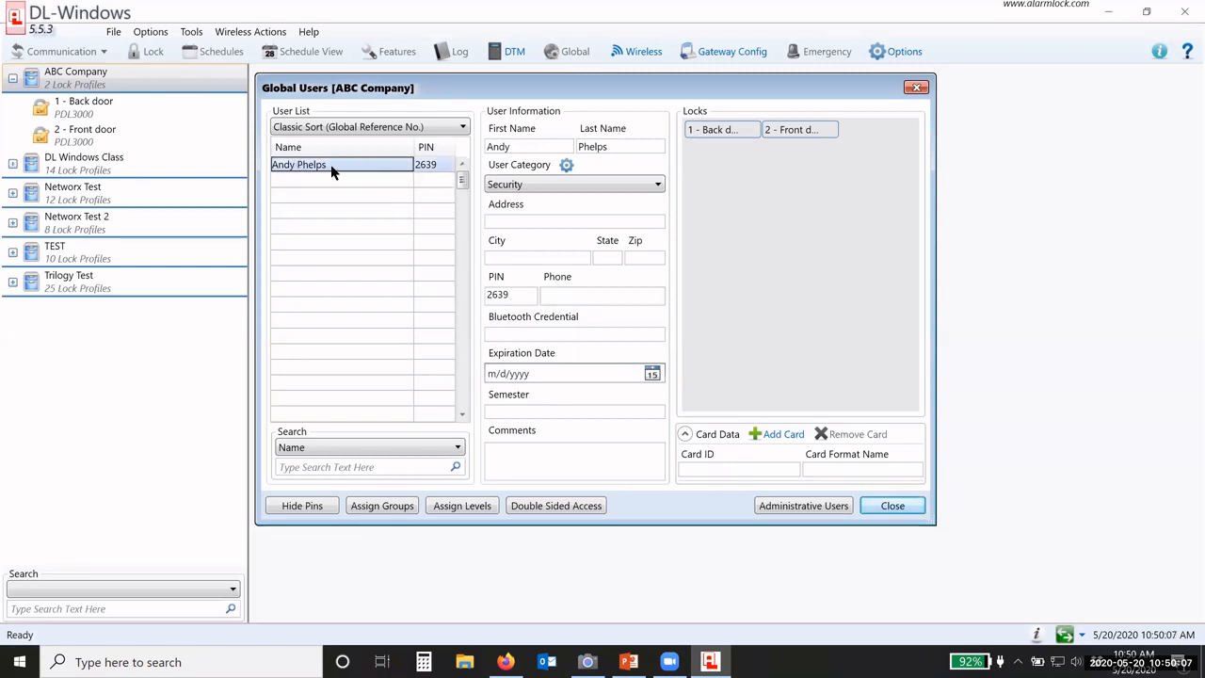
left_click(429, 170)
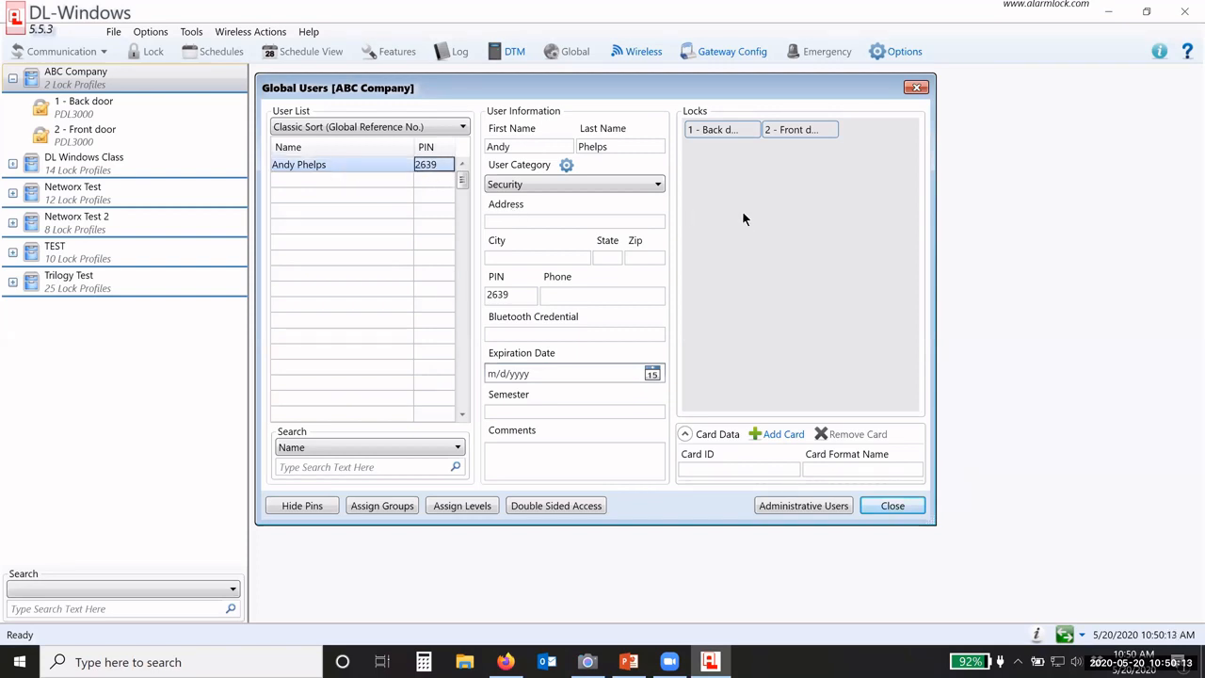
left_click(712, 130)
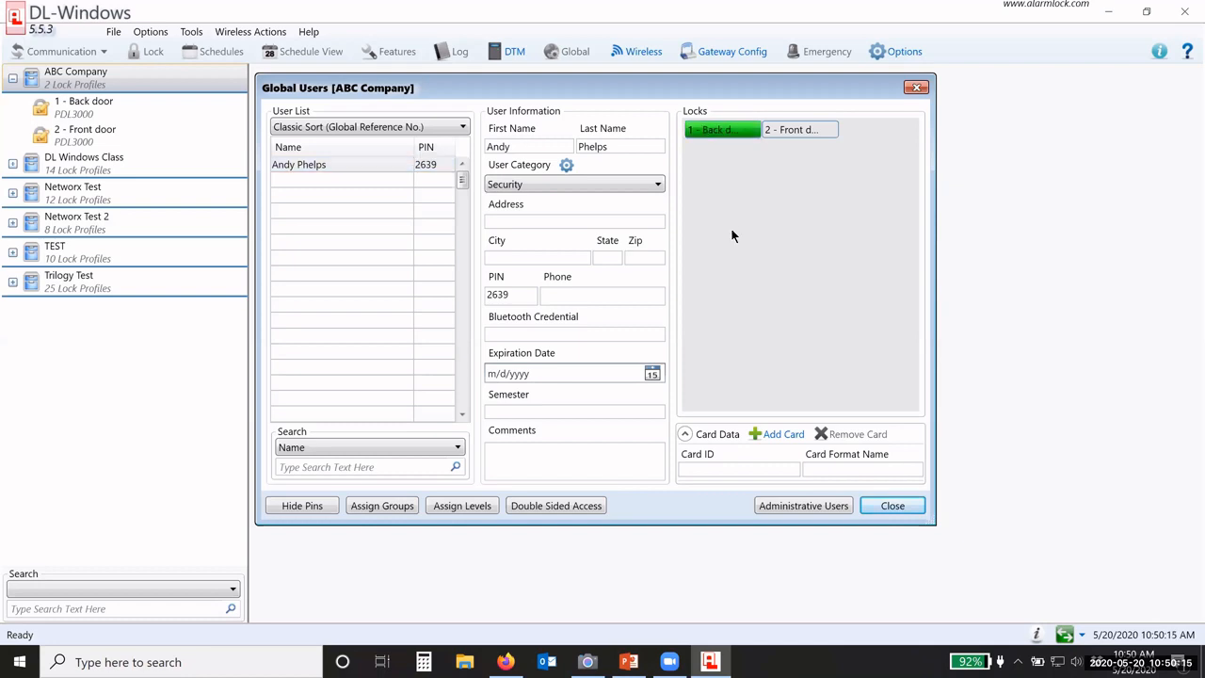
left_click(801, 130)
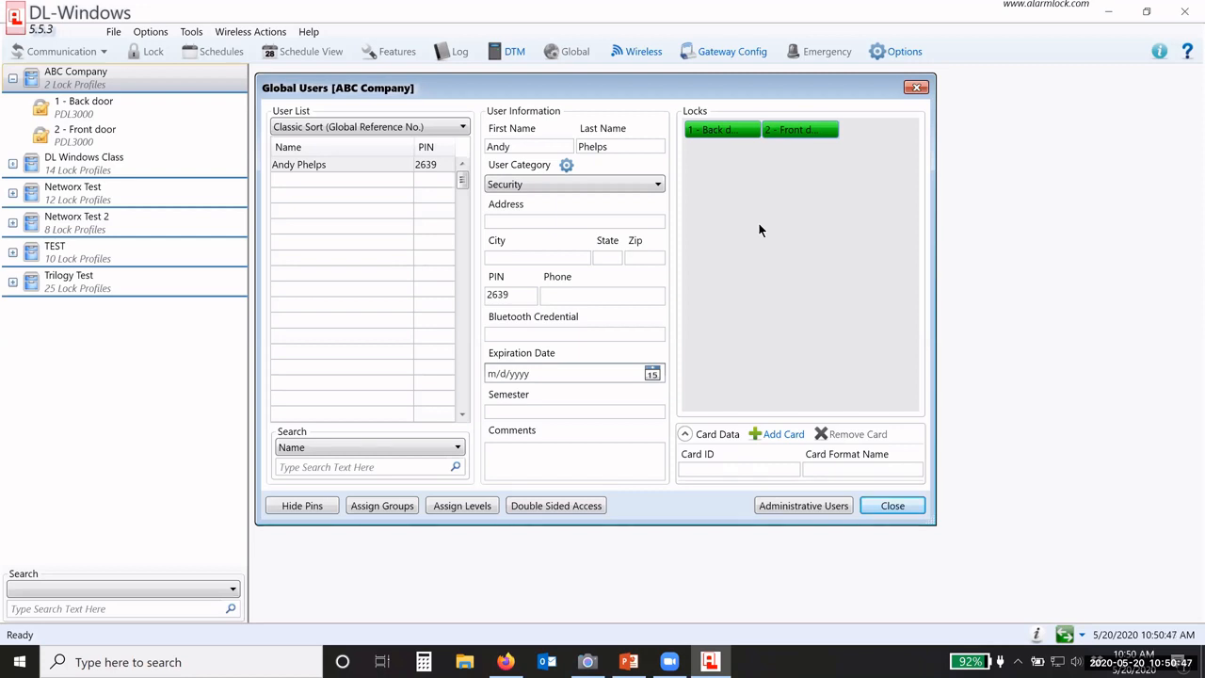
Step: Set the Front door lock to disabled for that user, keeping Back door active
left_click(330, 166)
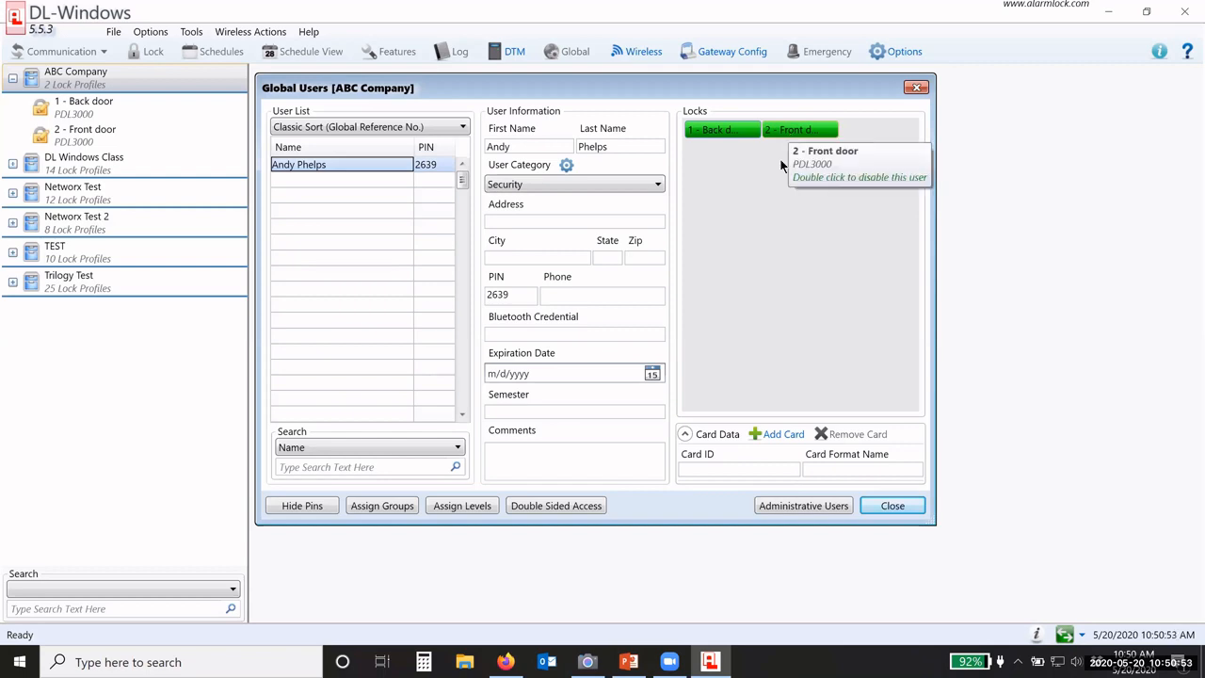
double_click(781, 134)
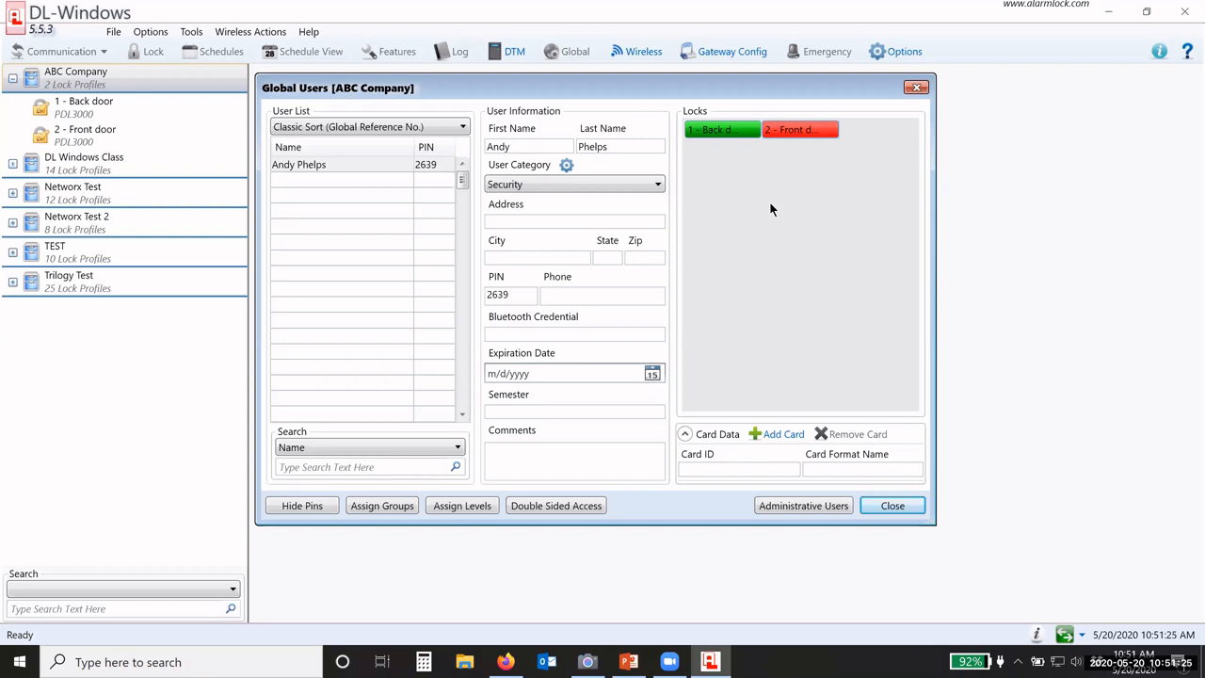
left_click(791, 139)
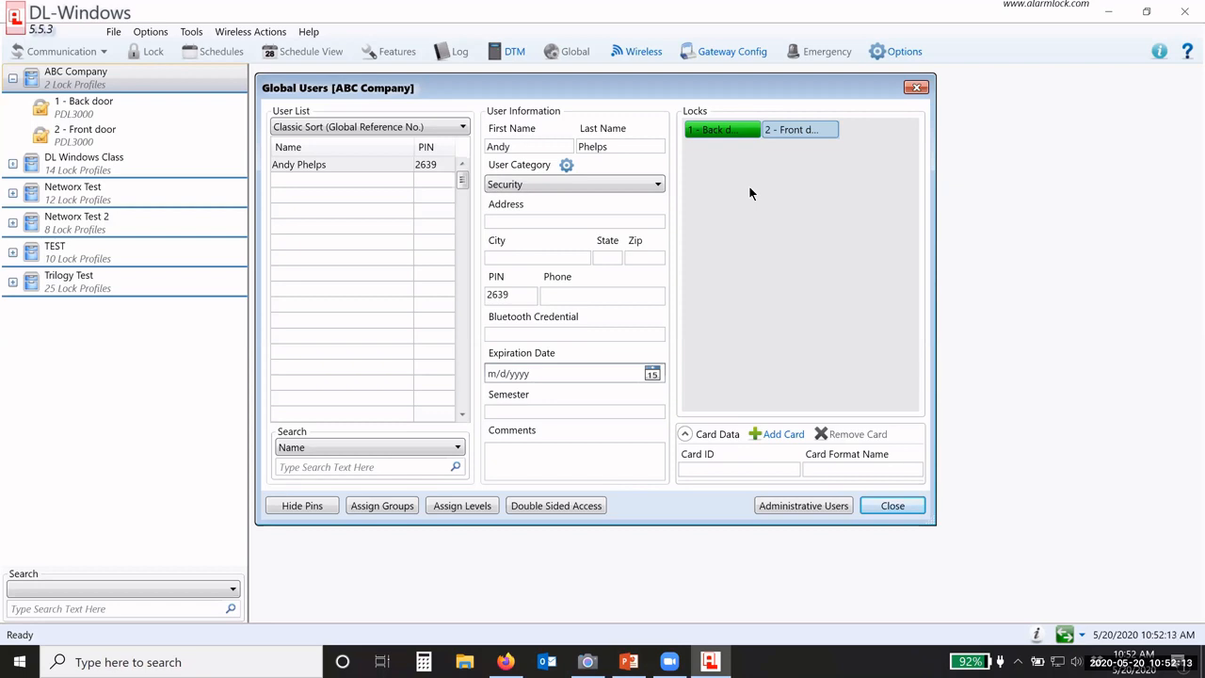
left_click(800, 131)
left_click(800, 132)
left_click(321, 181)
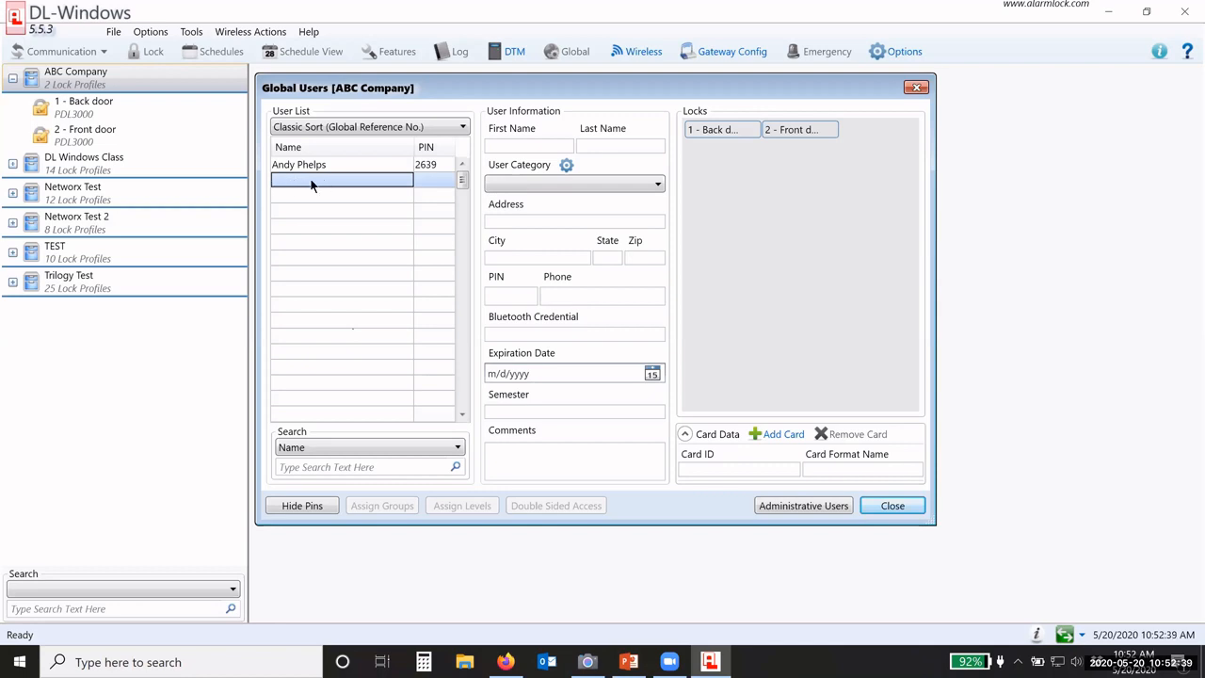
Step: Start Import Global Users from .CSV and select the 'CSV user import' file
left_click(189, 34)
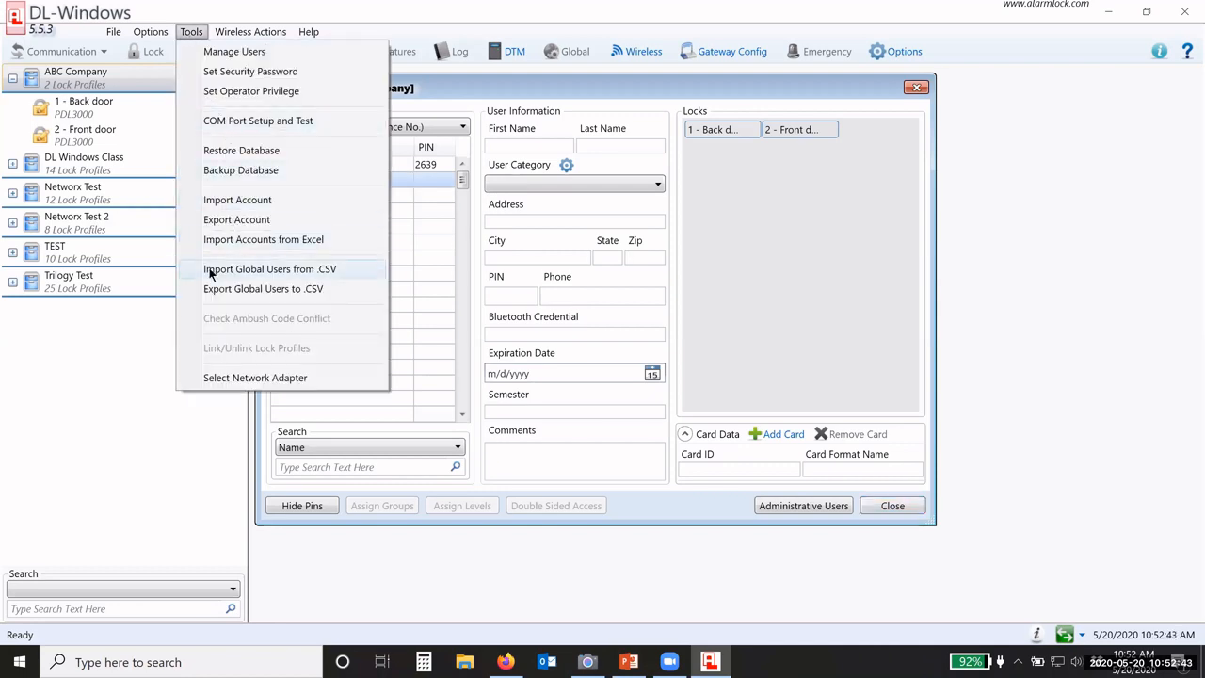
left_click(339, 270)
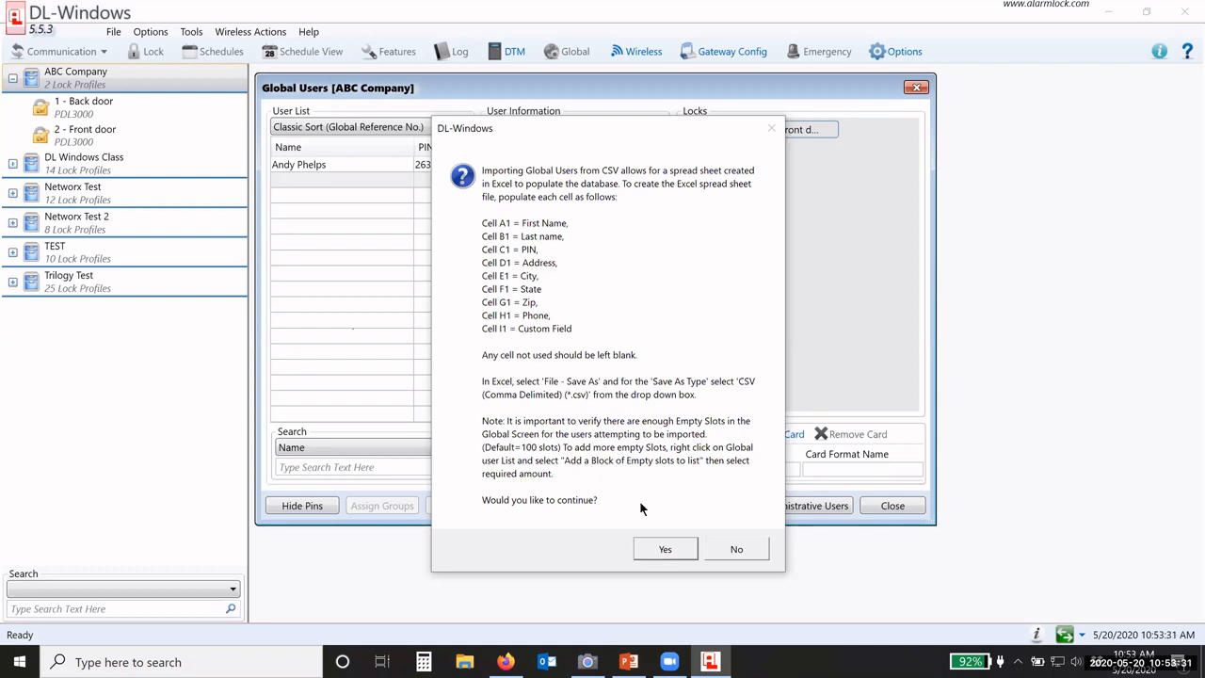
left_click(661, 549)
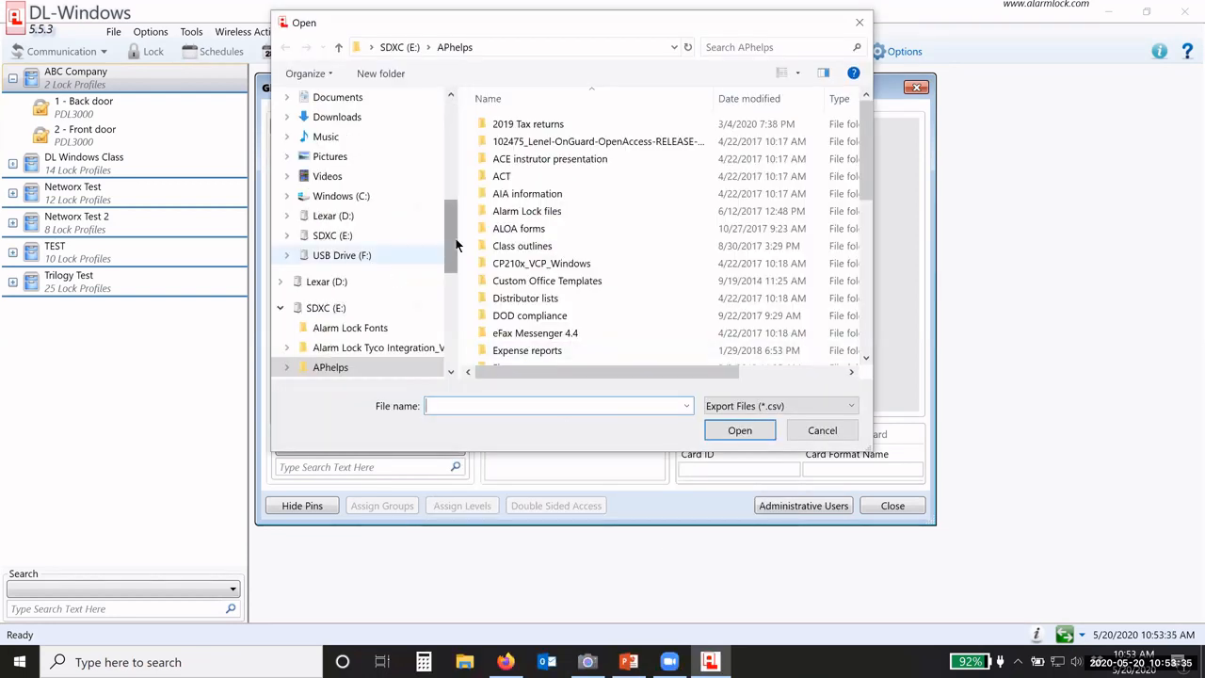
scroll(581, 242, "down", 10)
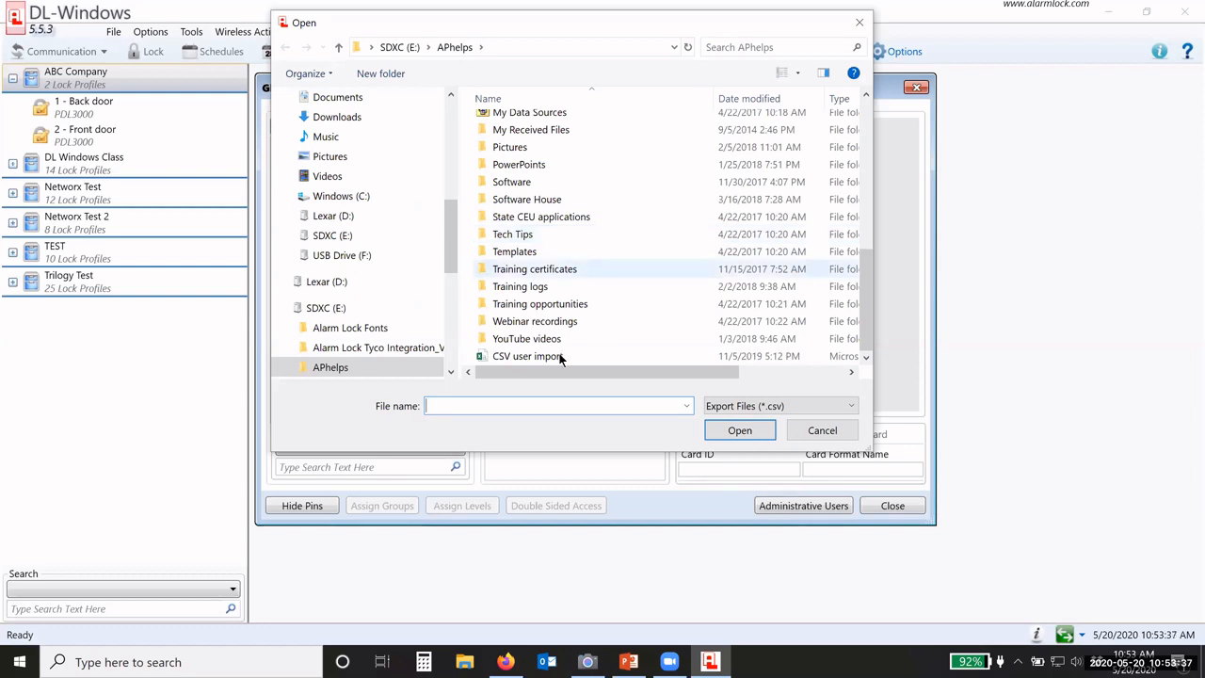
left_click(509, 356)
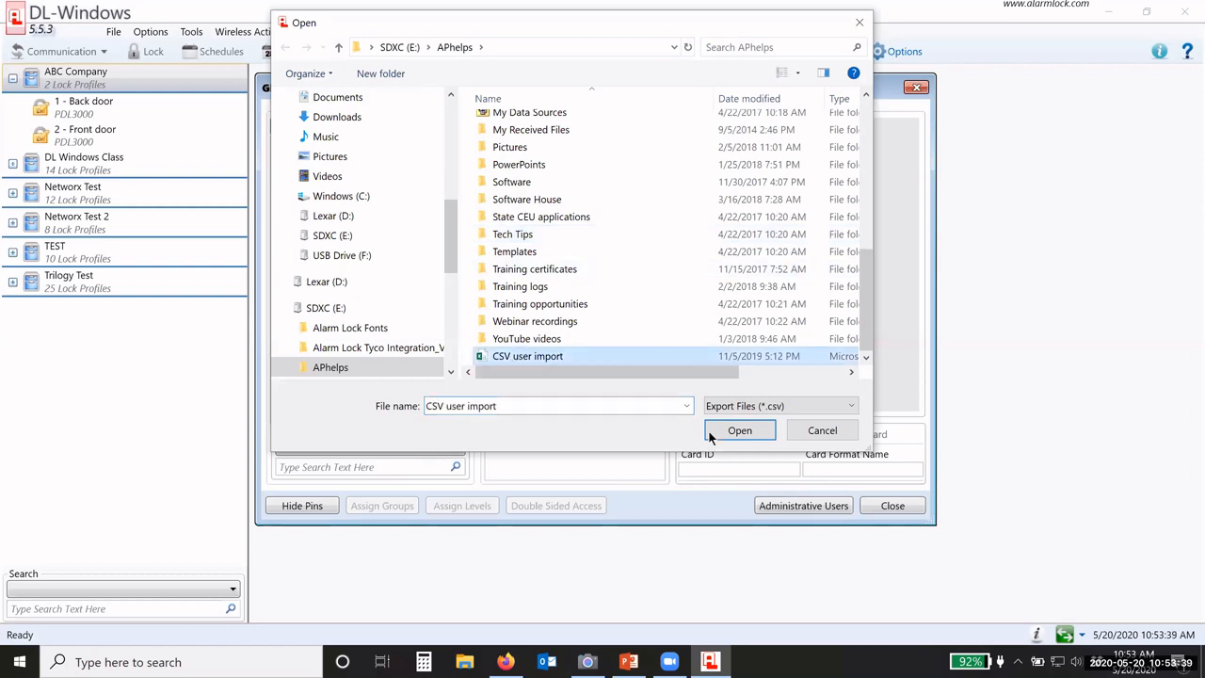
Step: Import the CSV users and check several imported users' details, including one without a PIN
left_click(739, 430)
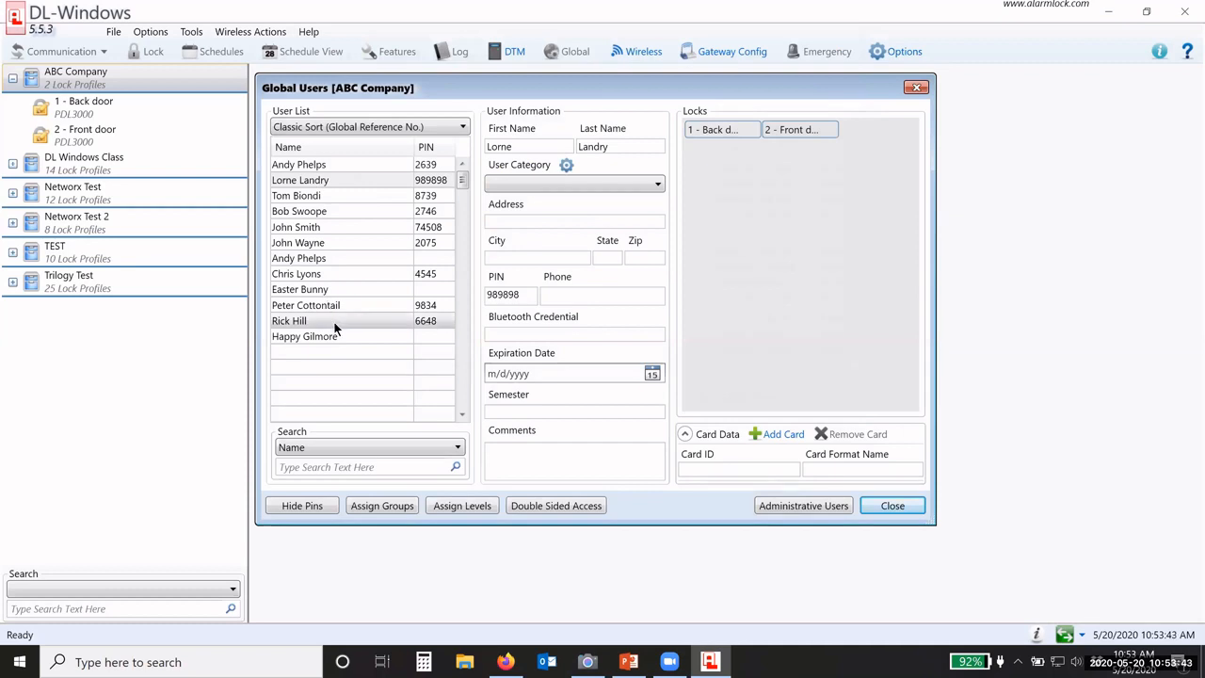
left_click(431, 180)
left_click(437, 259)
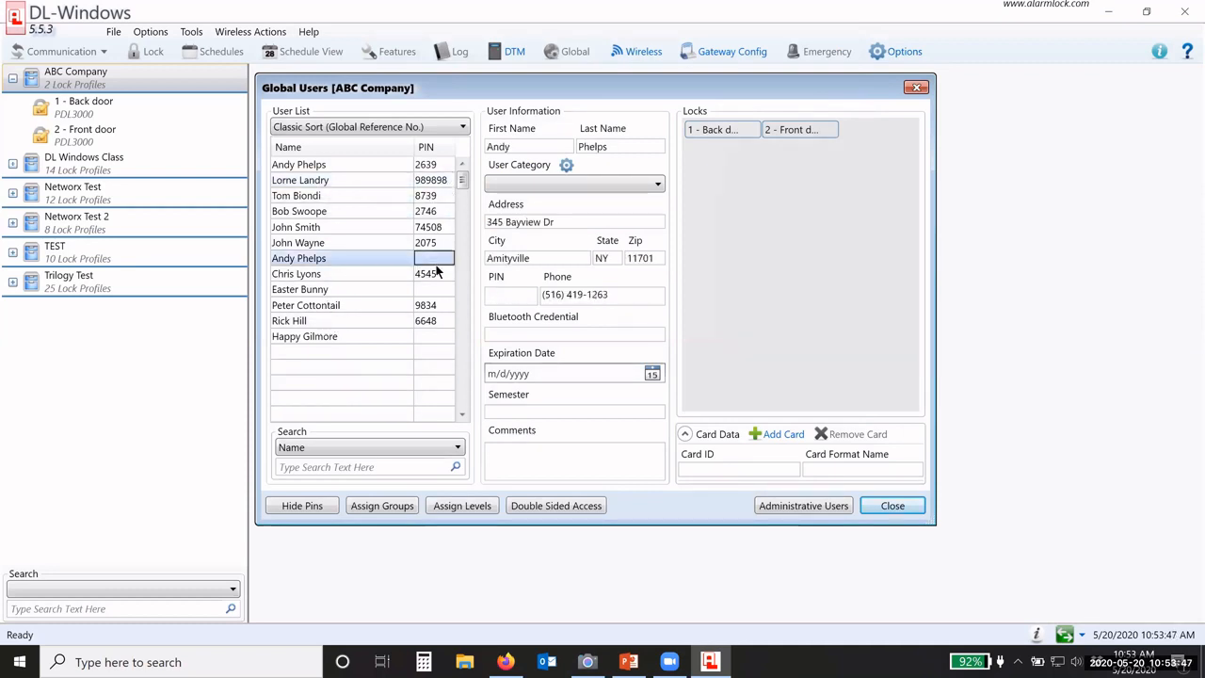
left_click(436, 291)
left_click(440, 337)
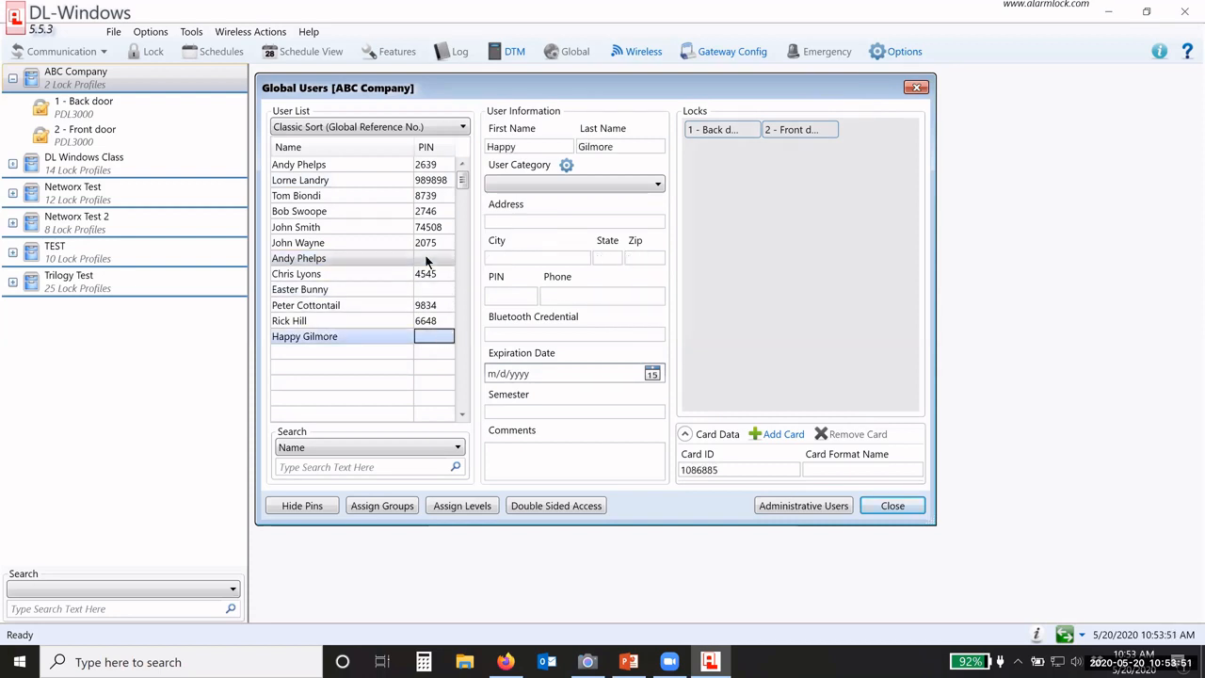
left_click(437, 292)
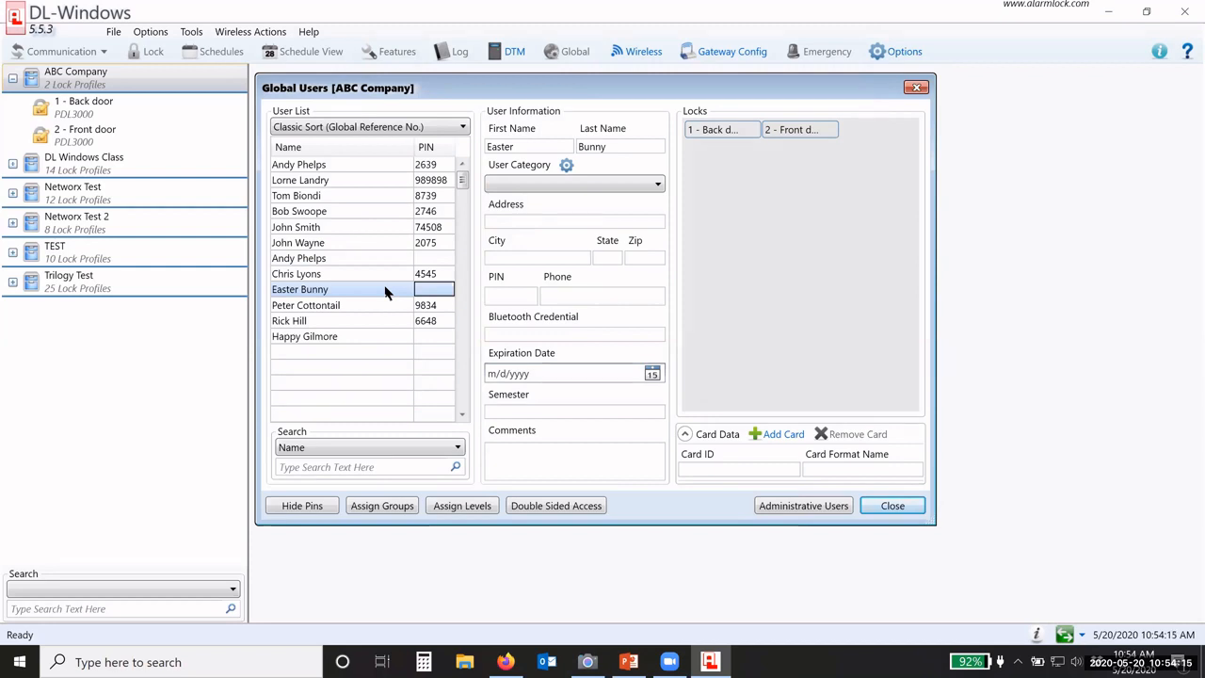
Step: Give the imported user without a PIN a four-digit PIN, replacing it twice
left_click(428, 260)
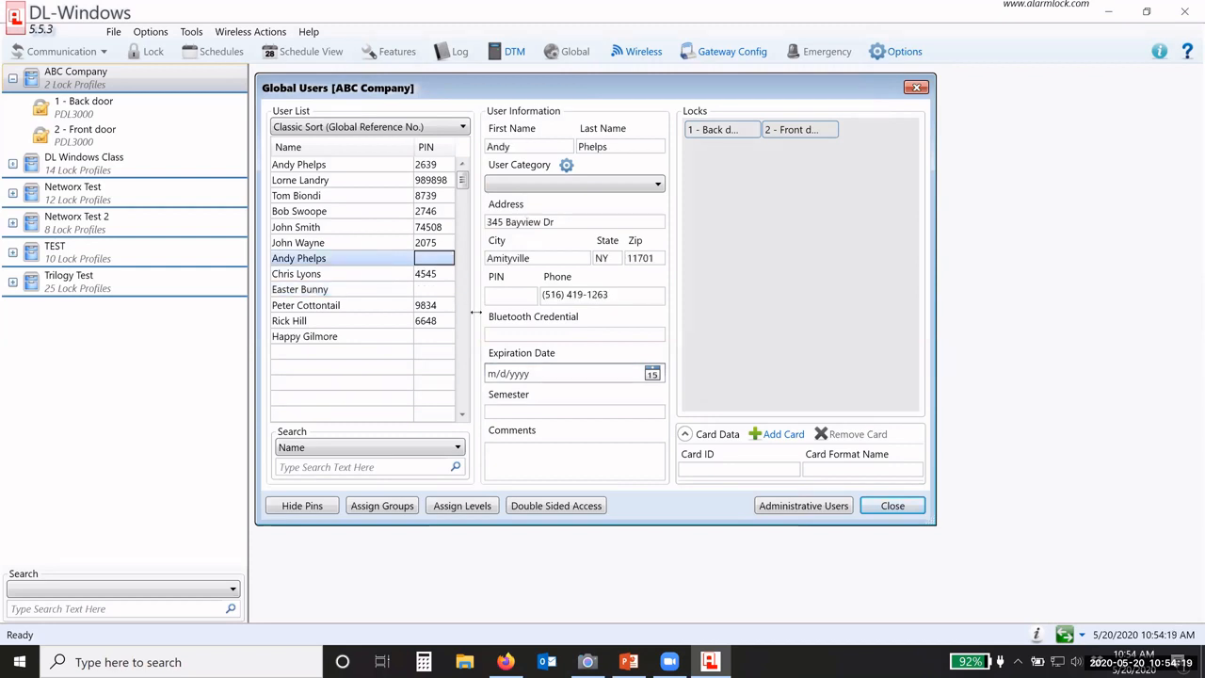
left_click(504, 300)
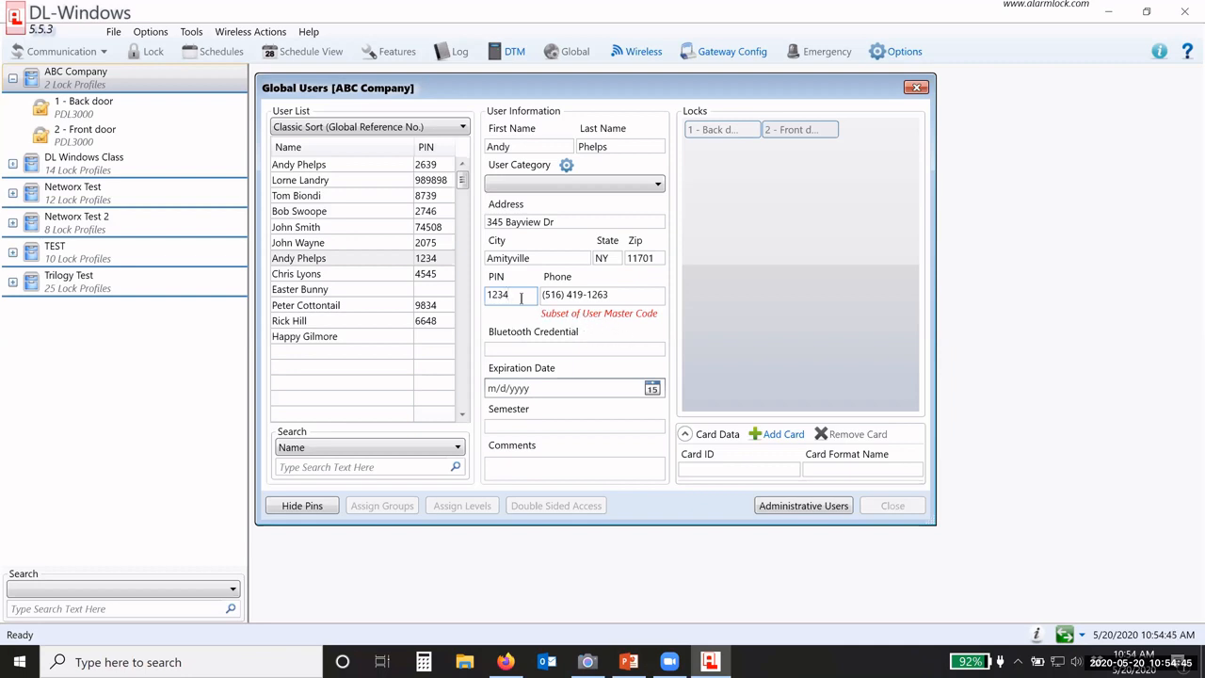
left_click_drag(521, 298, 479, 298)
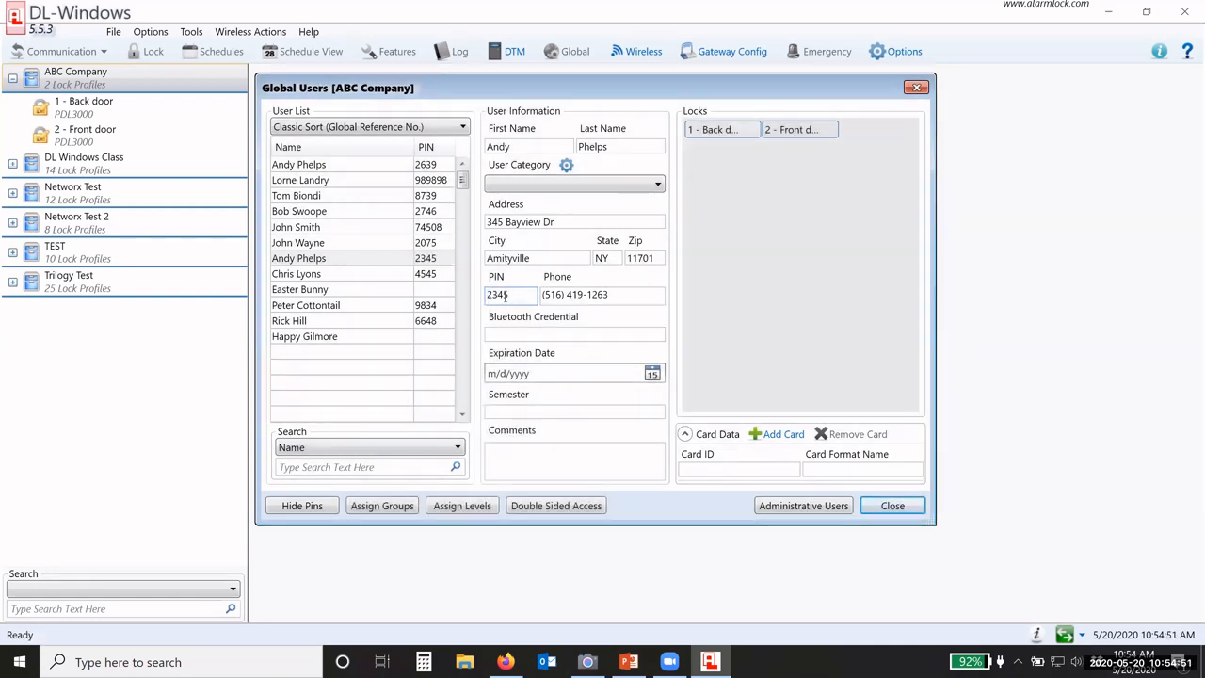
left_click_drag(519, 292, 476, 297)
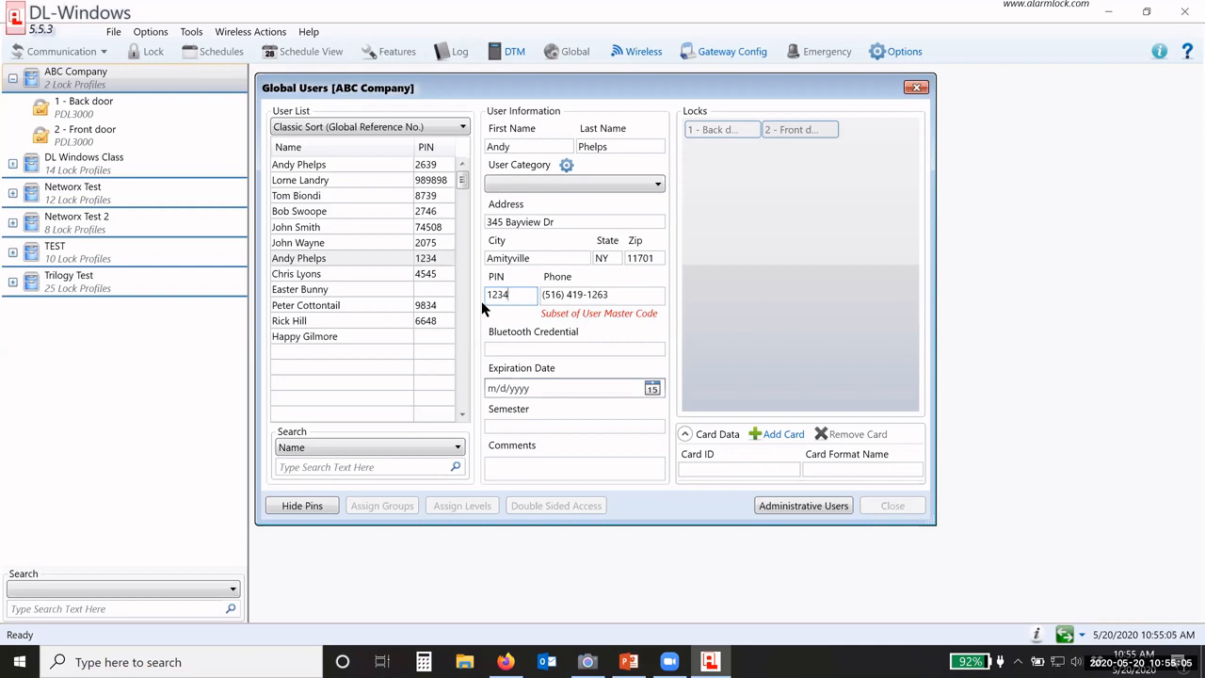
Step: Clear that user's PIN again and compare it with the original user's details
double_click(498, 294)
key("BackSpace")
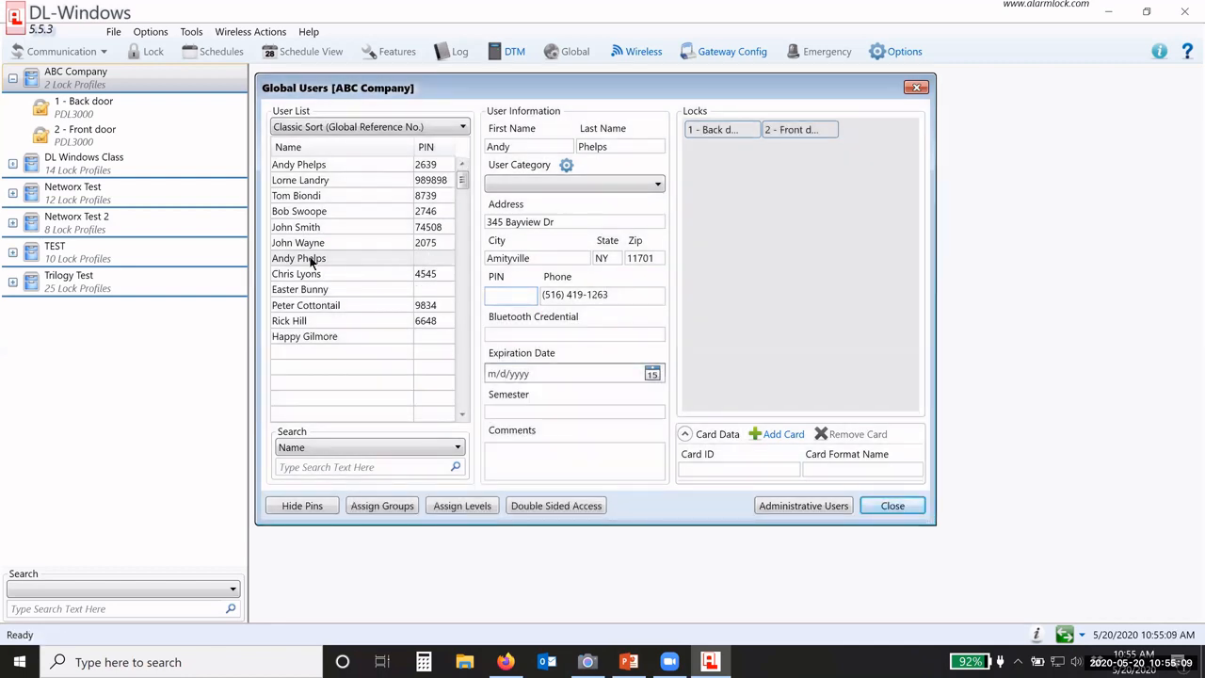
left_click(325, 164)
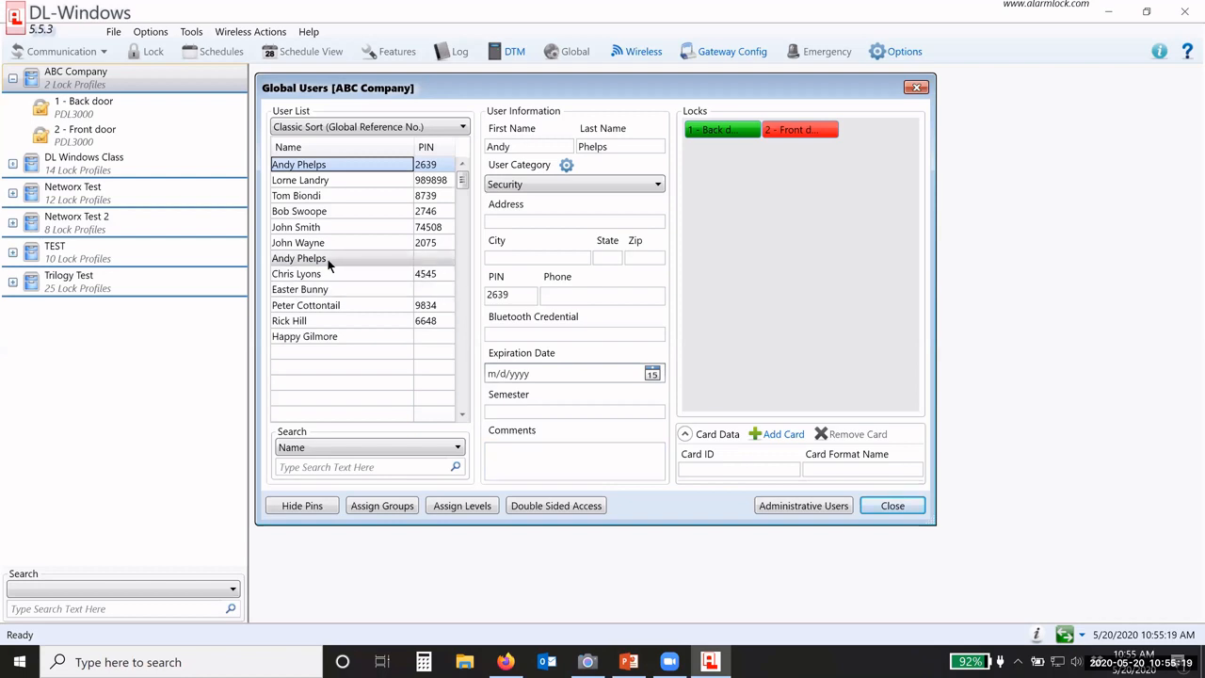
left_click(428, 260)
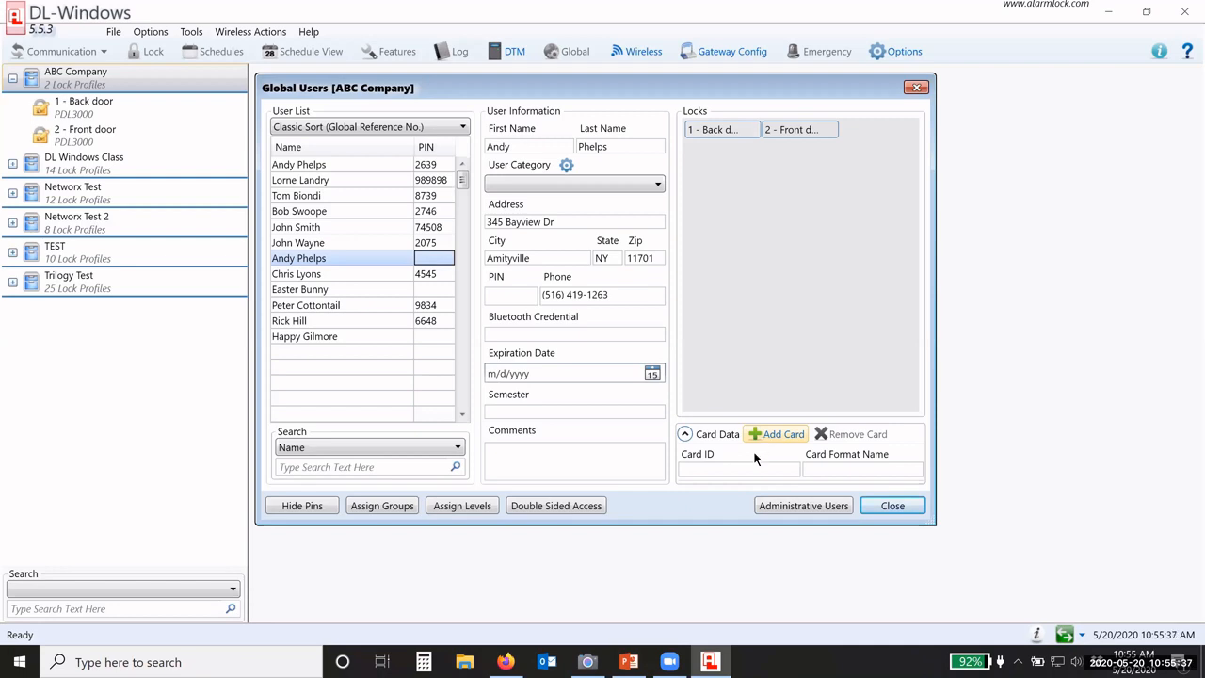
Step: Loopback-test all COM ports, set COM4 as the communication port, and view the lock on camera
left_click(190, 33)
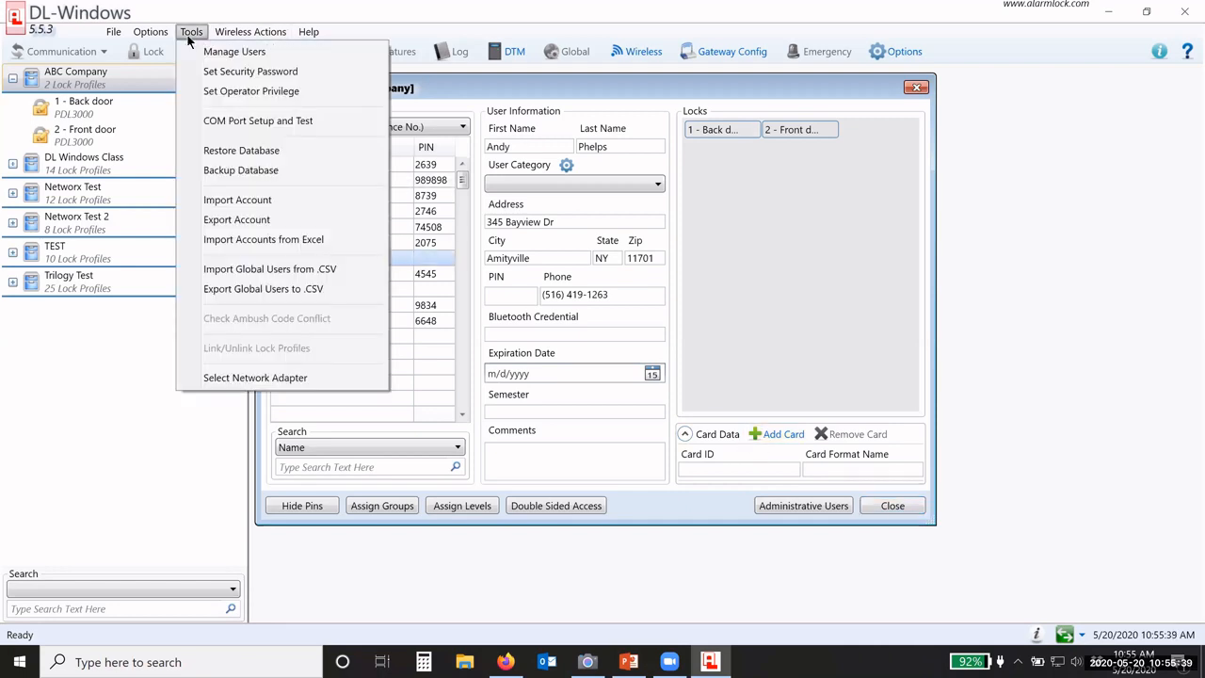
left_click(299, 122)
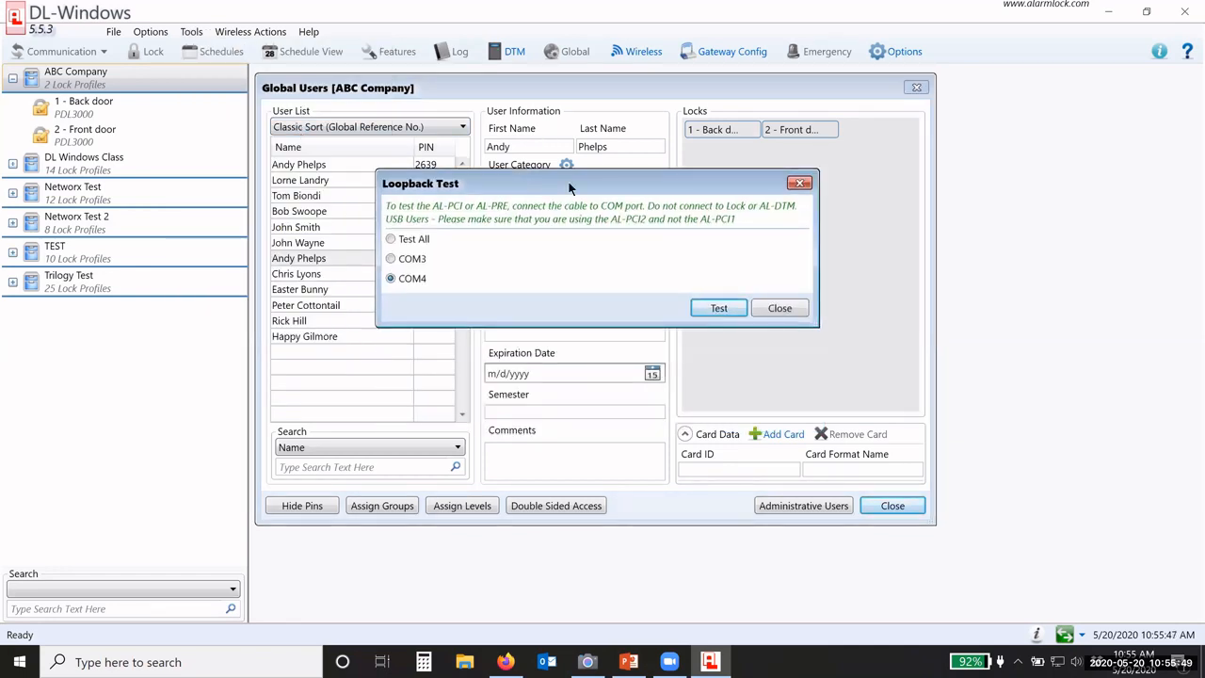
left_click(390, 240)
left_click(718, 311)
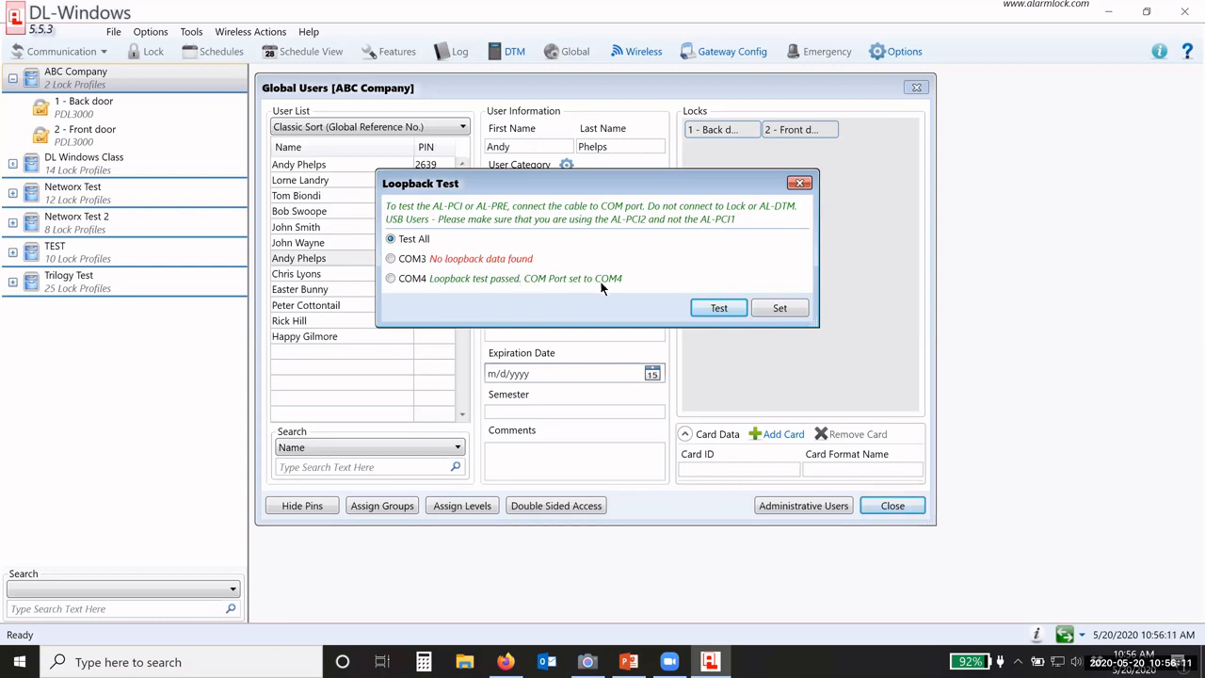
left_click(390, 279)
left_click(780, 310)
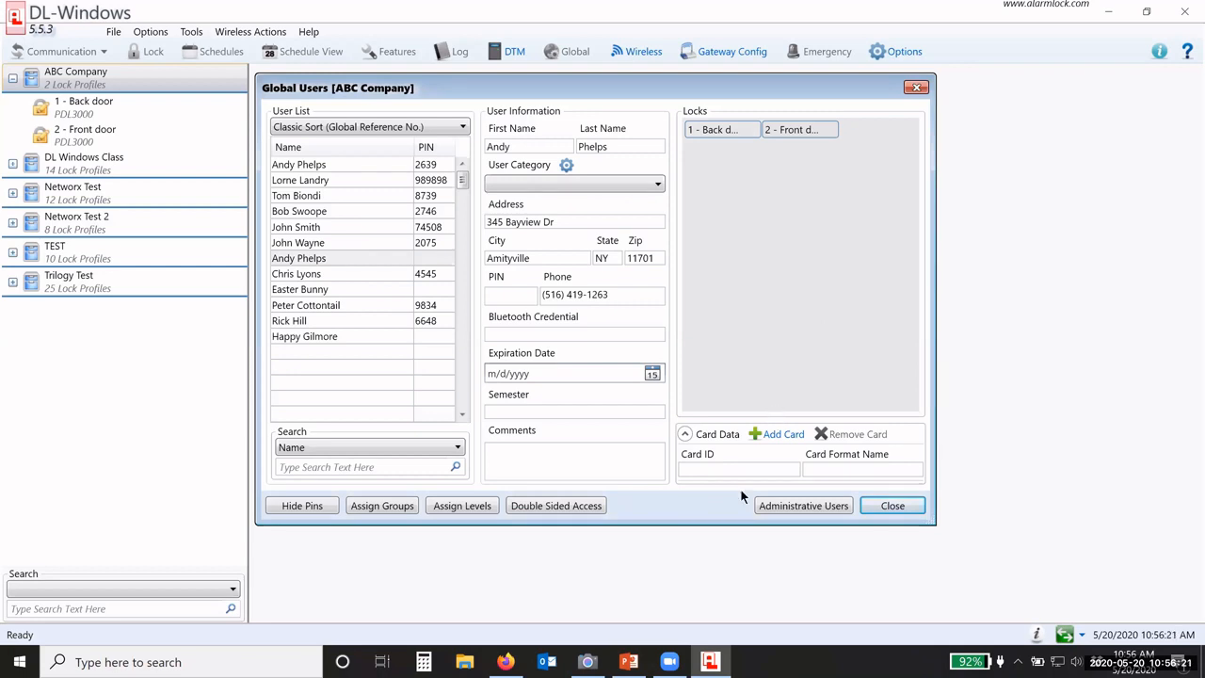
left_click(597, 661)
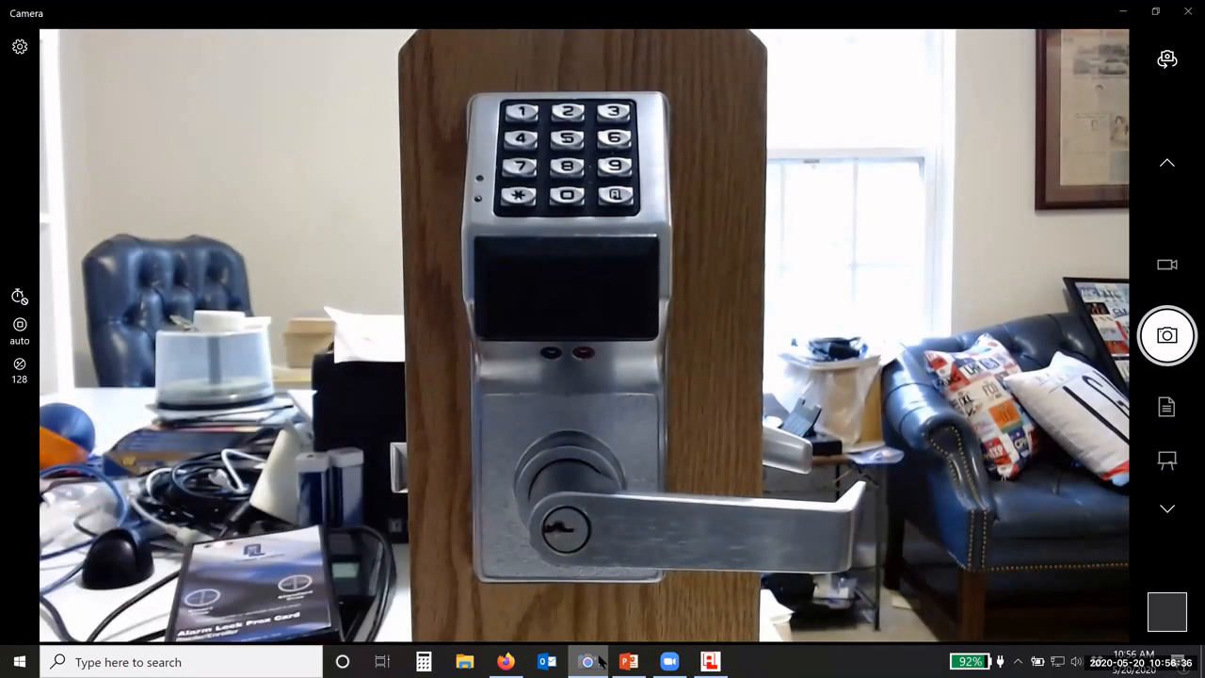
left_click(600, 662)
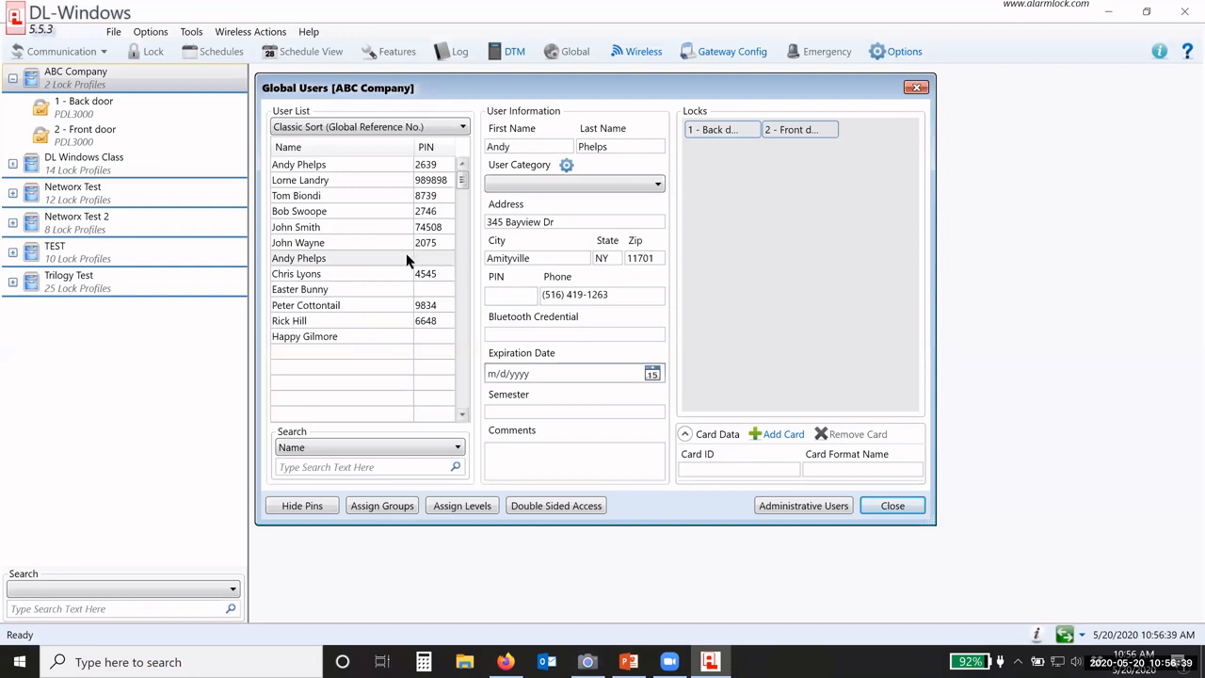
Step: Enroll a NAP36bit prox card with AL-PRE enabled for the seventh, PIN-less user
left_click(776, 438)
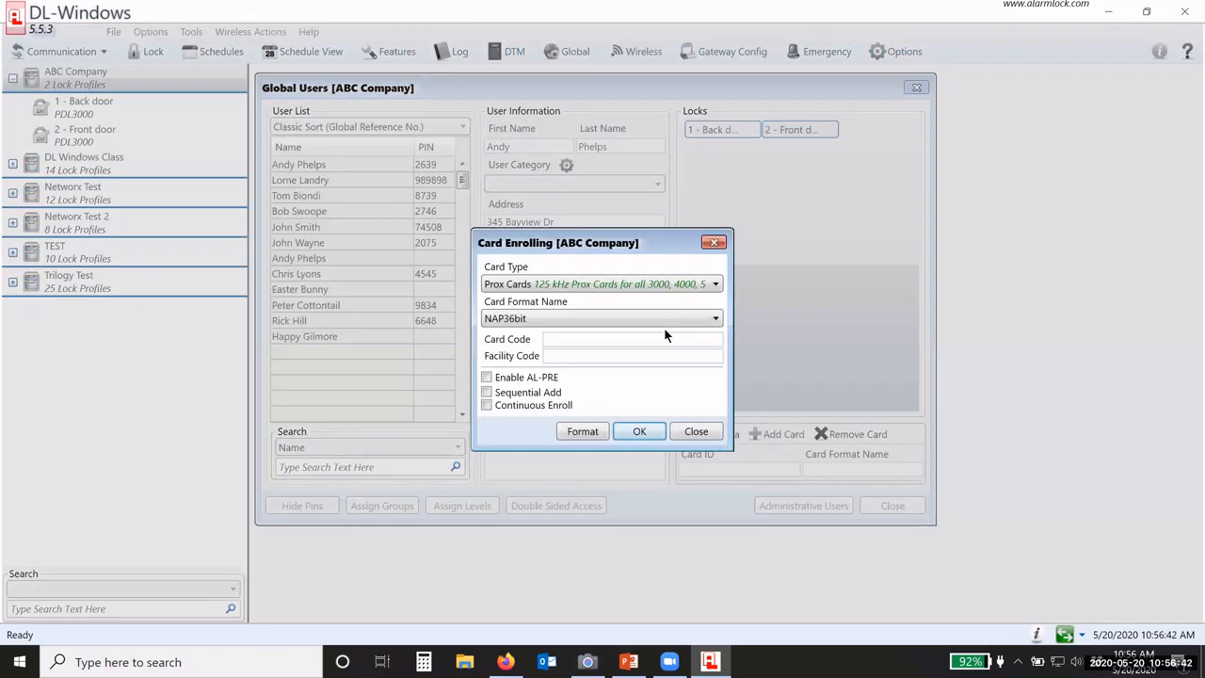
left_click(518, 320)
left_click(520, 402)
left_click(487, 379)
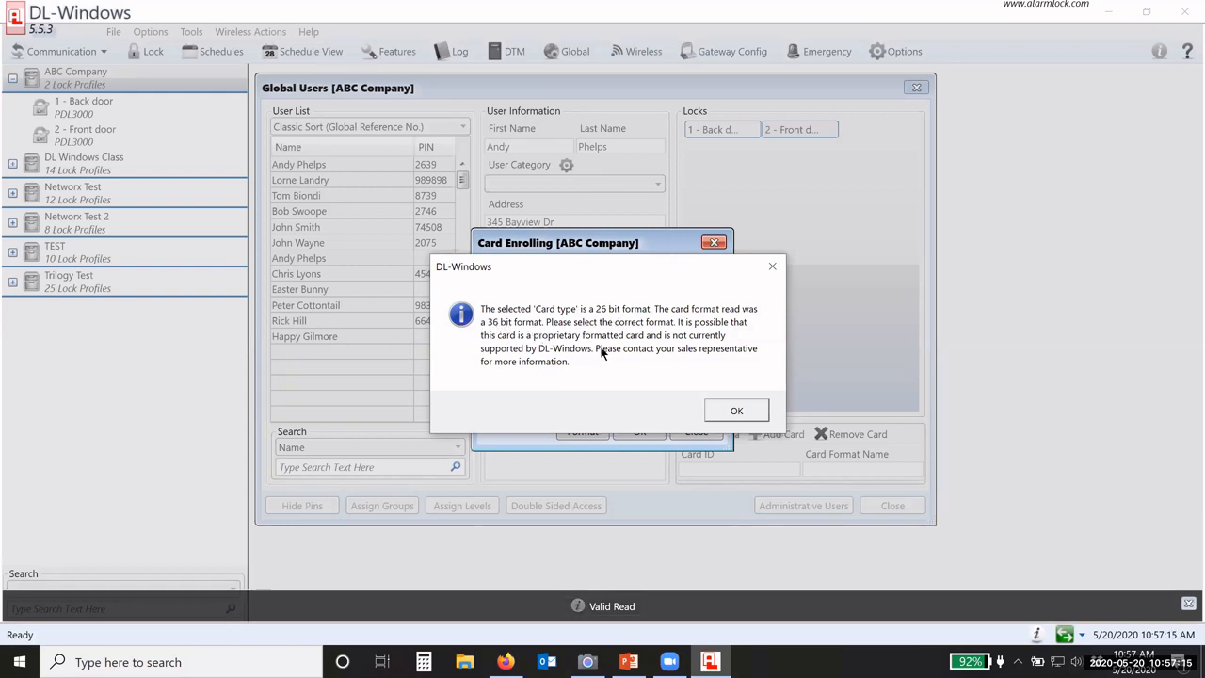
left_click(740, 409)
left_click(581, 318)
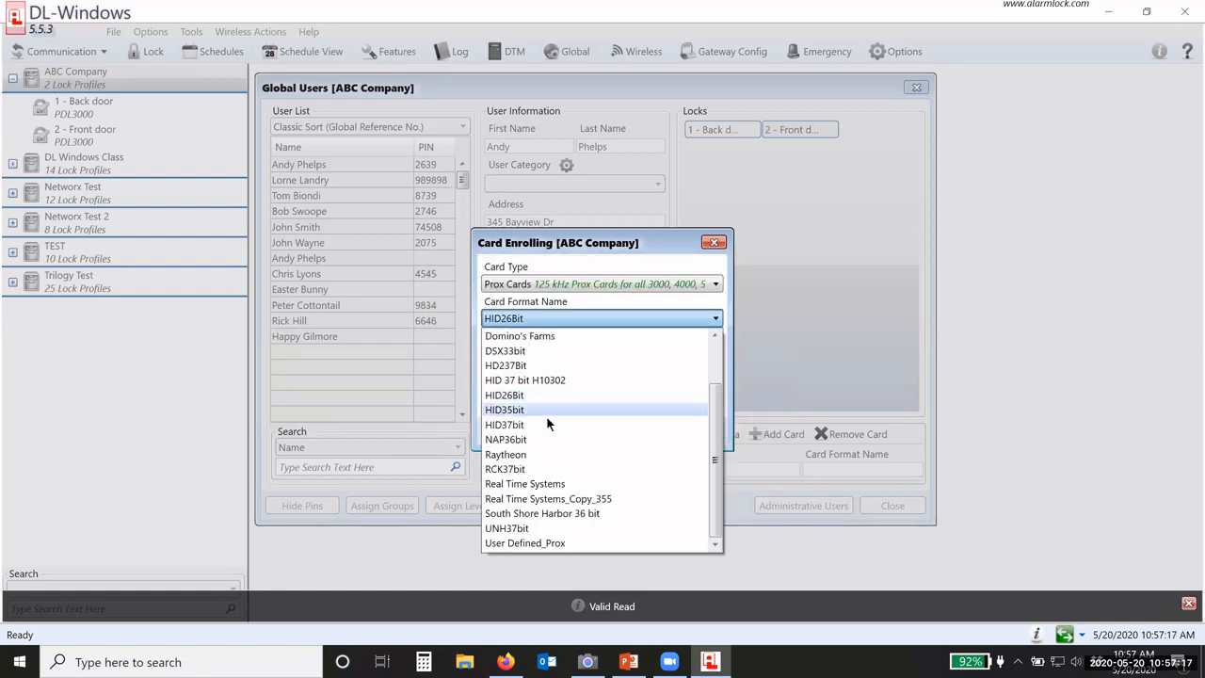
left_click(551, 438)
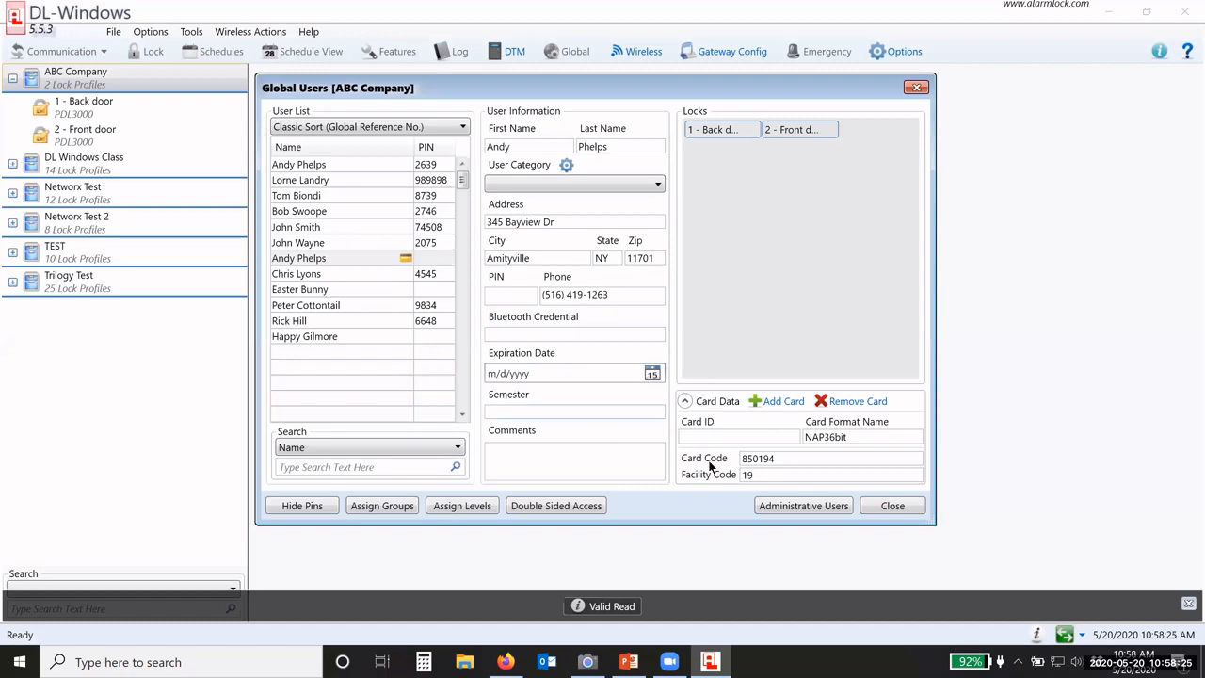
Step: Check the stored card code, glance at the lock camera, then select the ninth user
left_click_drag(789, 458, 725, 459)
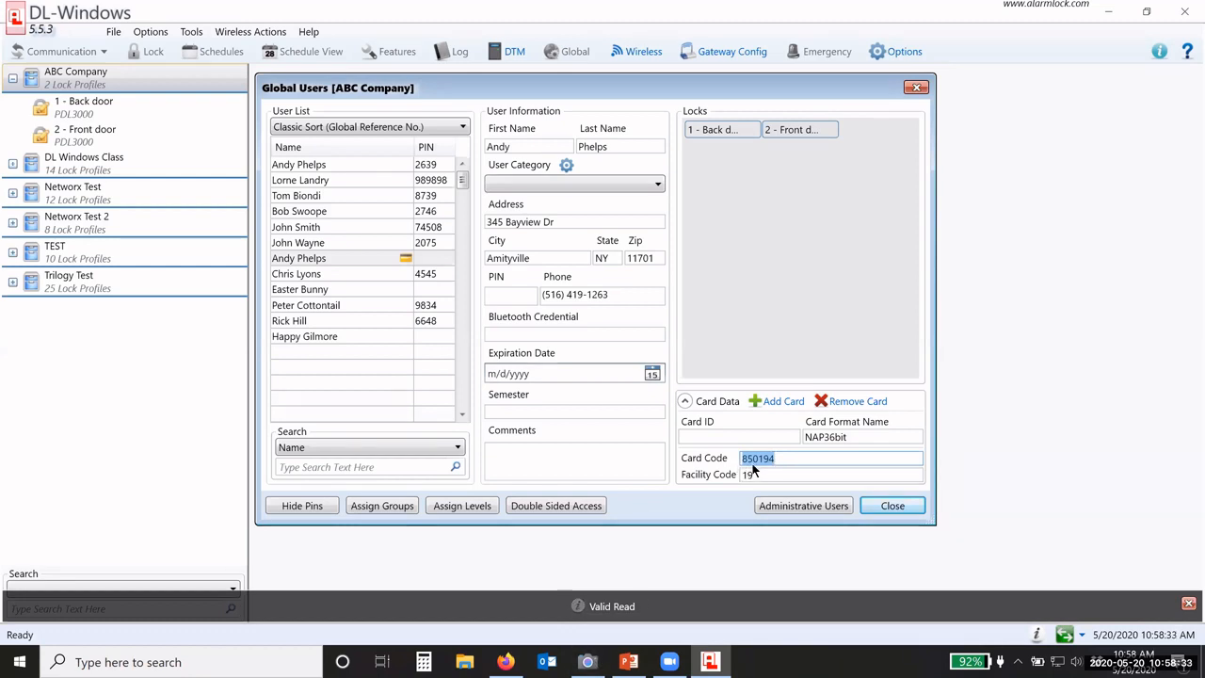
left_click(588, 662)
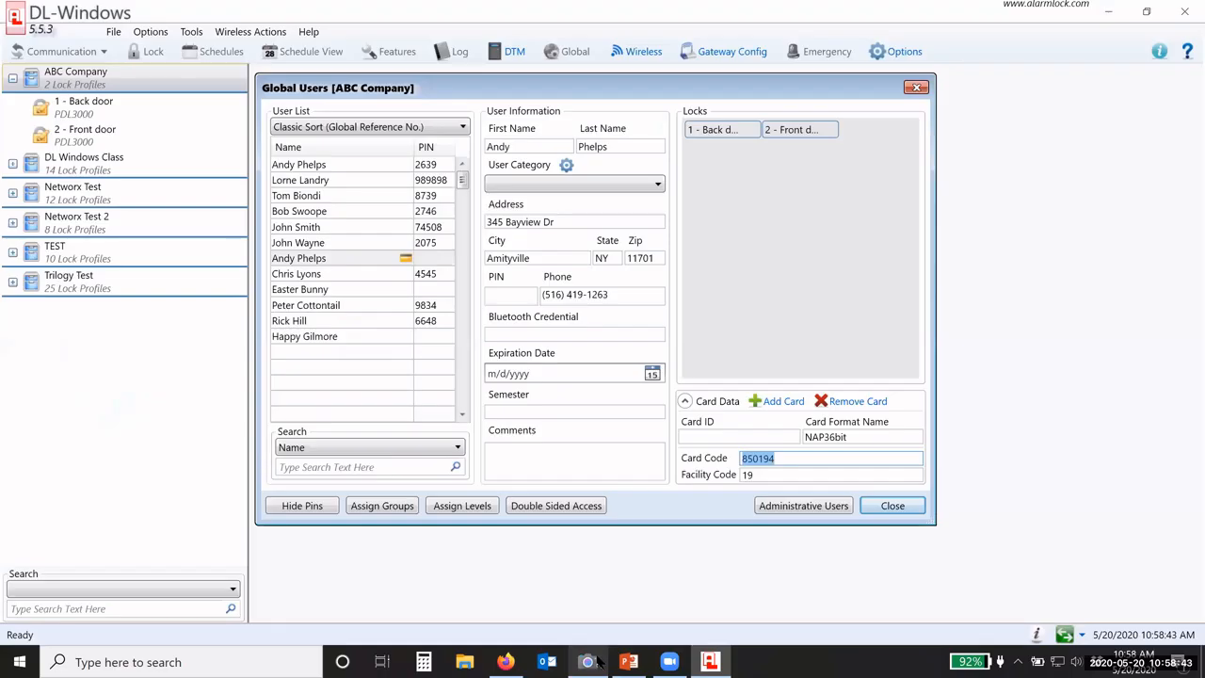
left_click(599, 662)
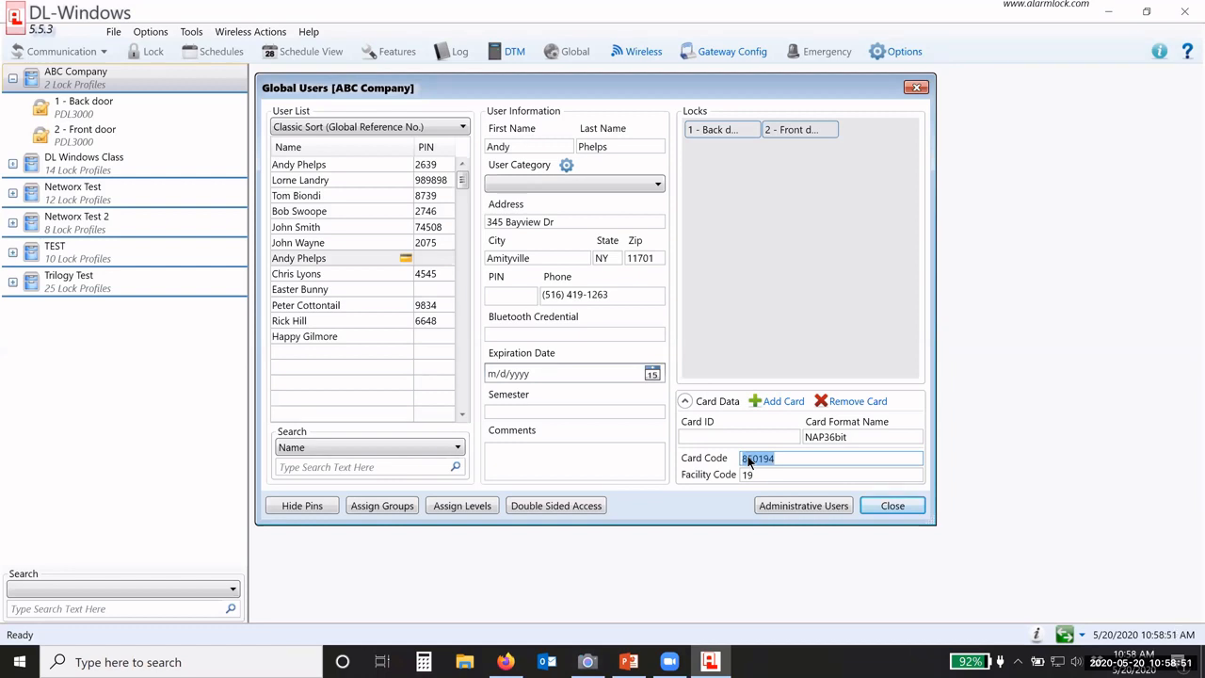
left_click(400, 292)
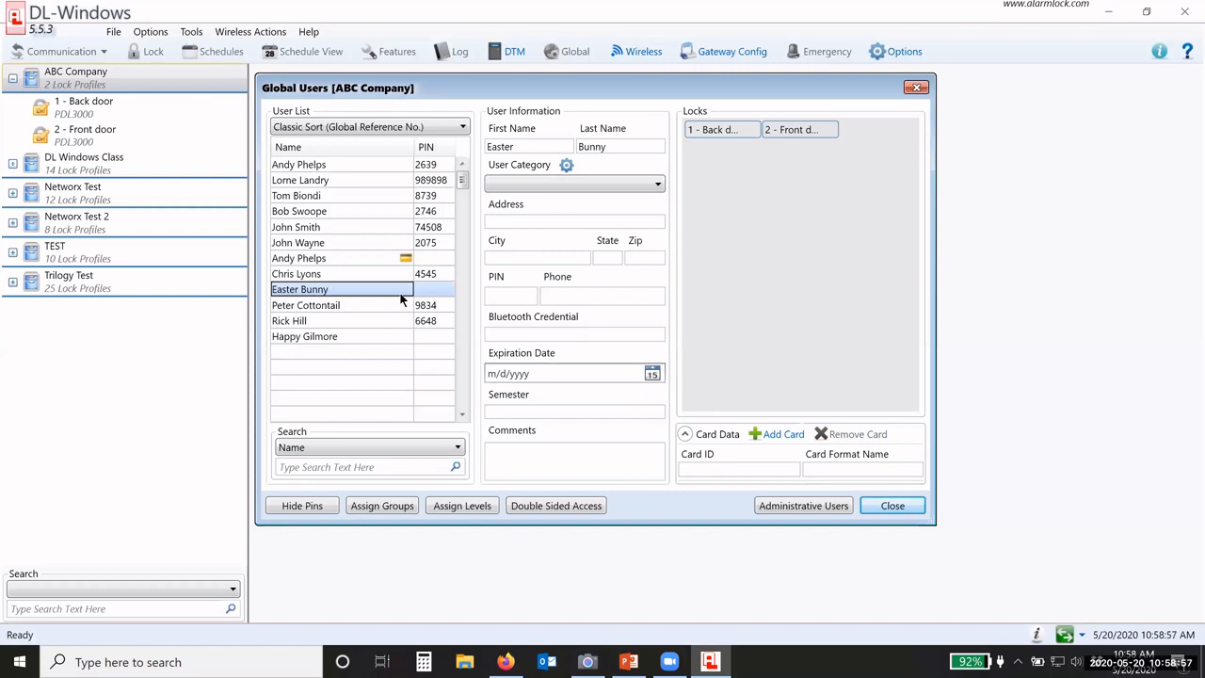
Step: Add a card for the ninth user and verify the card code that was read
left_click(781, 432)
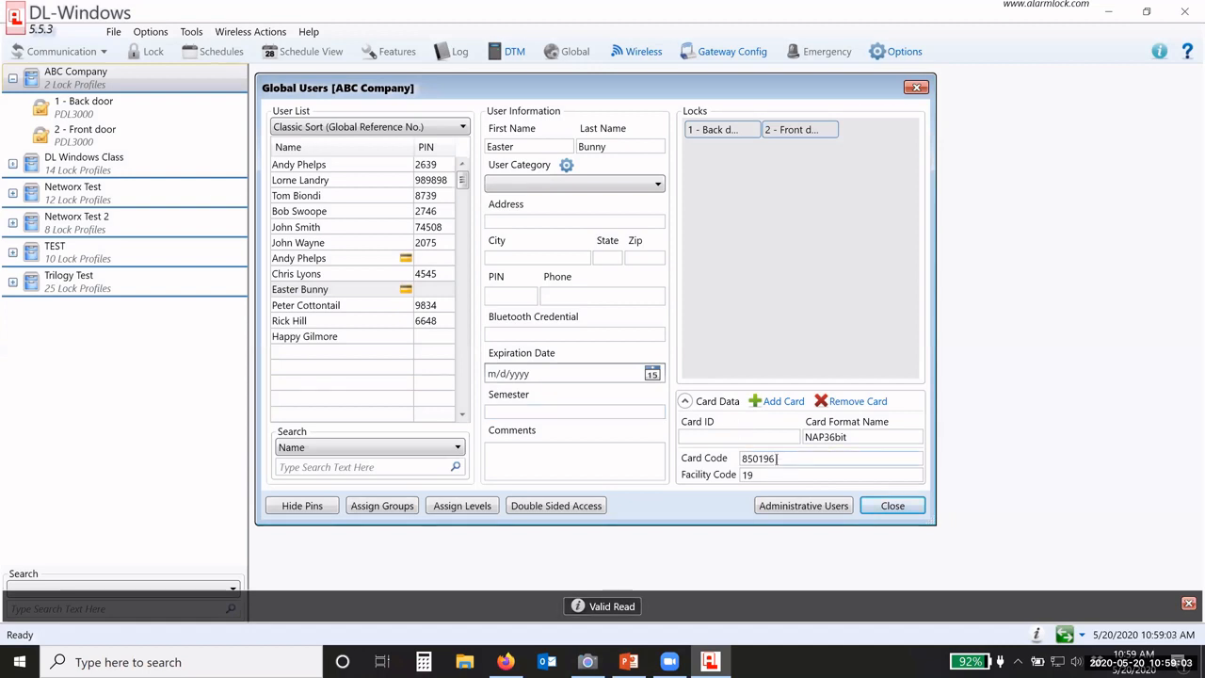
left_click(761, 459)
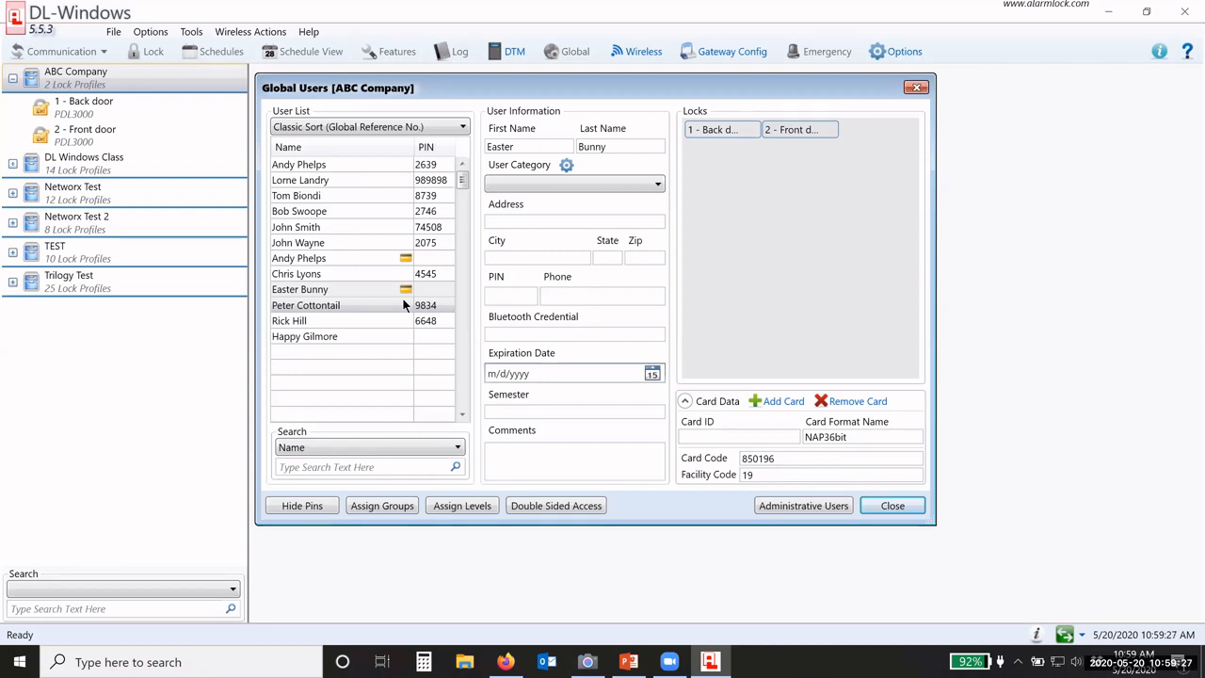
Step: Review the first and seventh users' records, then select the tenth user
left_click(425, 166)
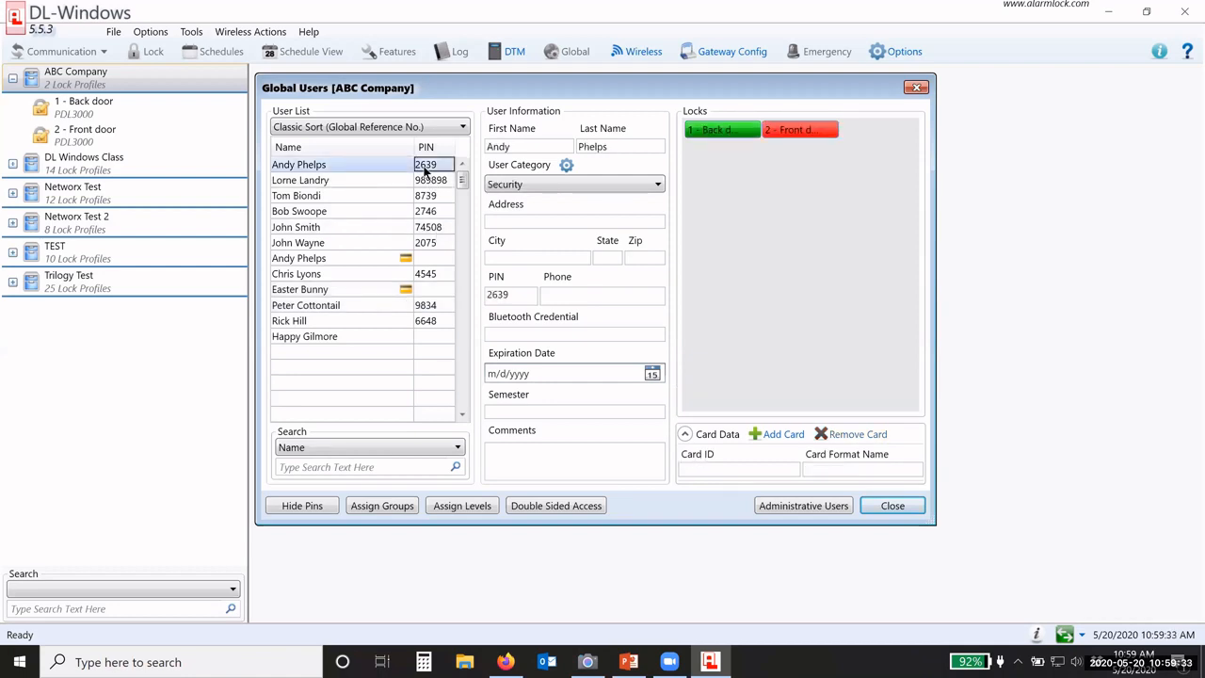
left_click(409, 258)
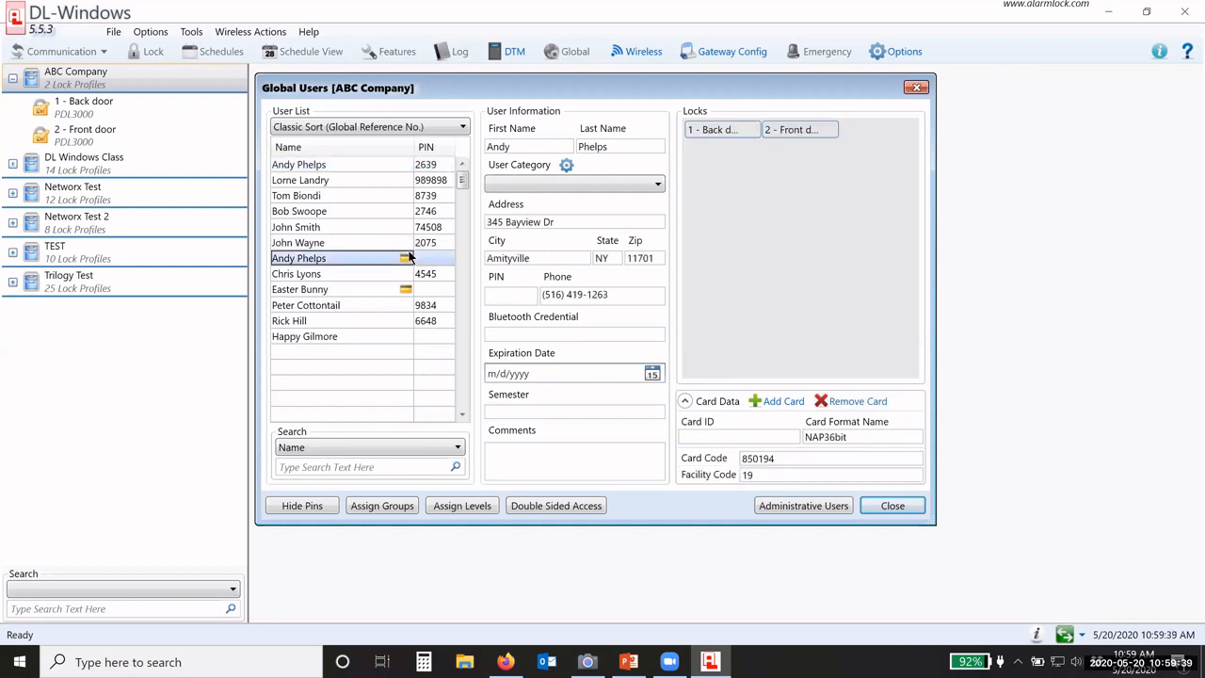
left_click(406, 307)
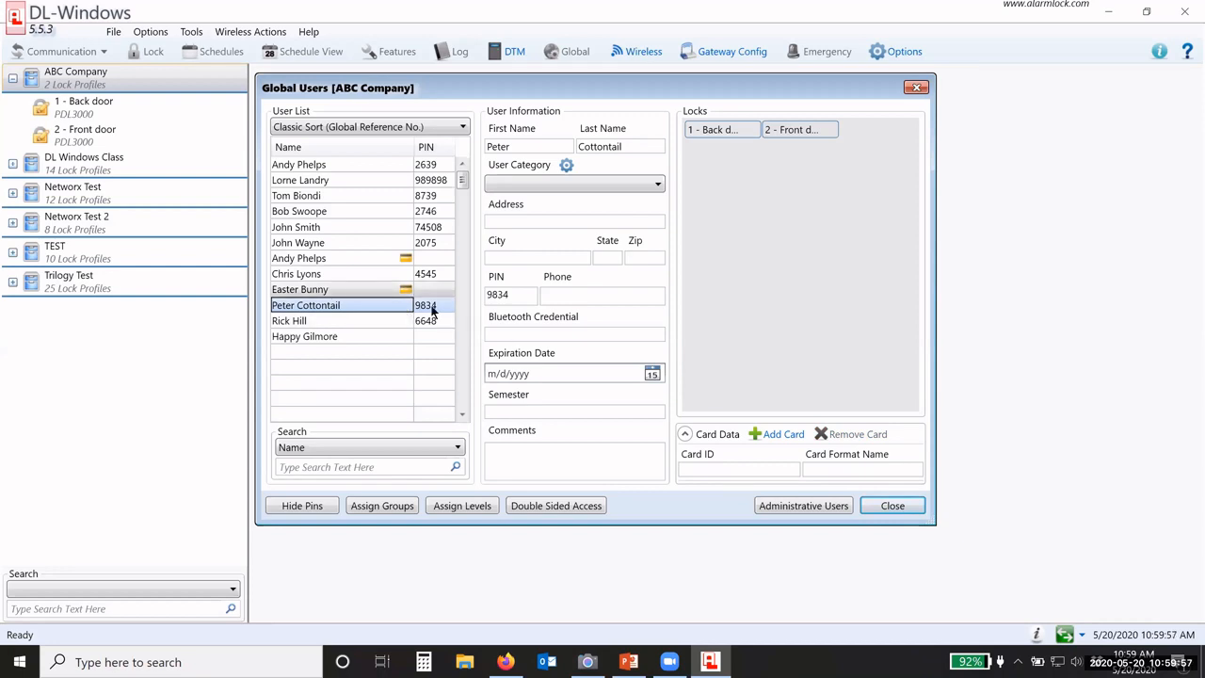
Step: Add a card to the tenth user, entering its card code and facility code 19
left_click(782, 434)
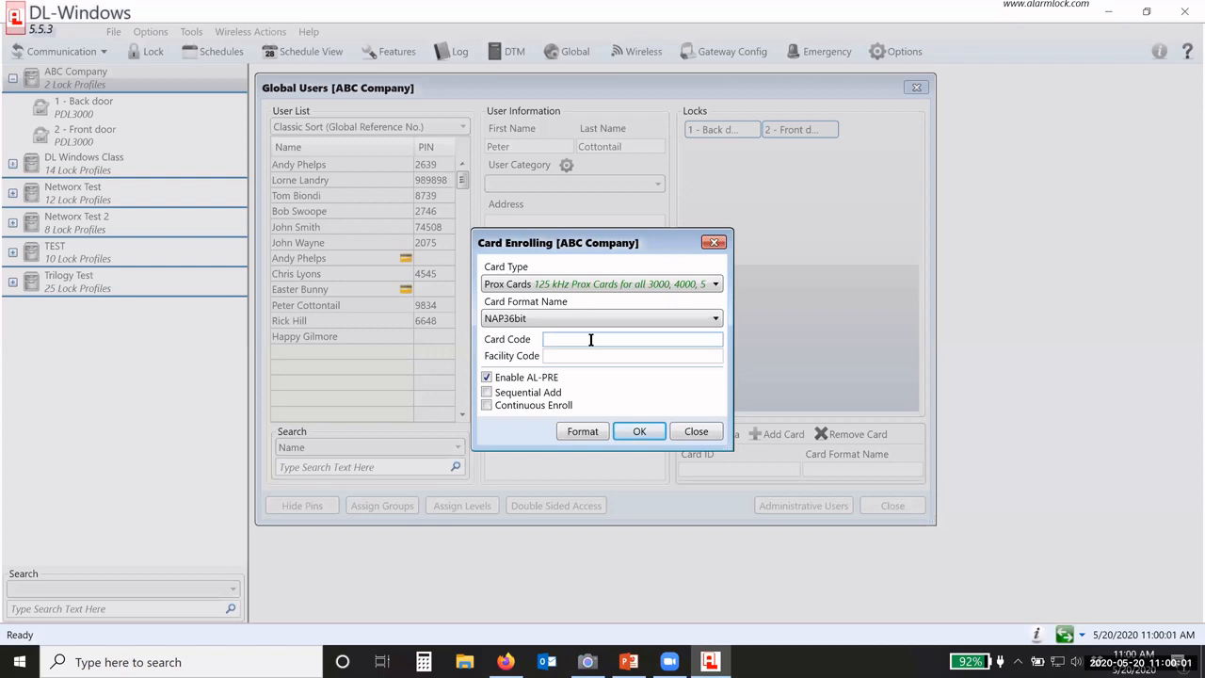
left_click(590, 339)
left_click(575, 357)
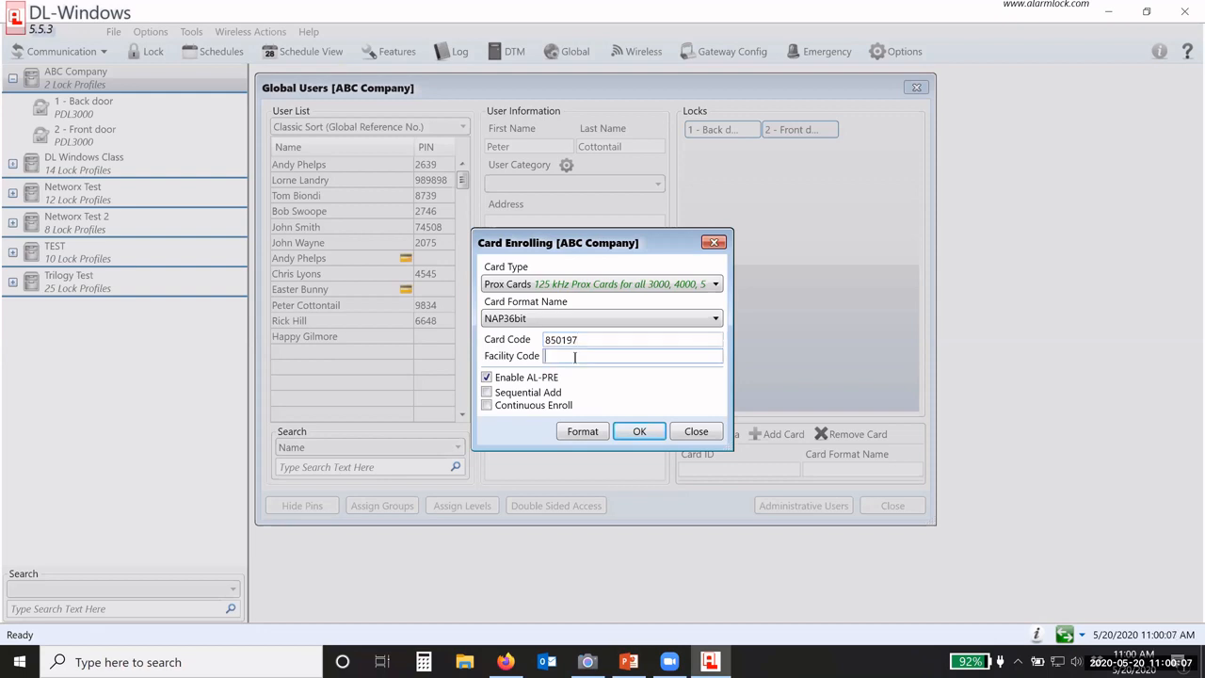
type("19")
left_click(635, 431)
left_click(399, 306)
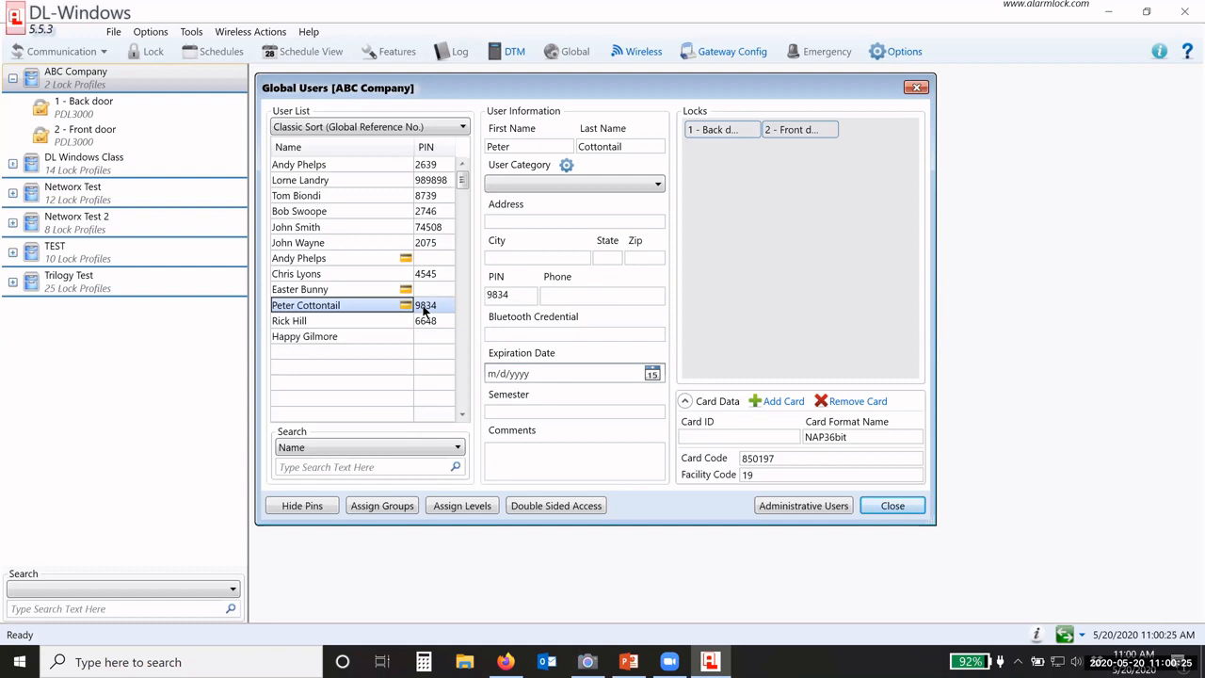
Step: Compare the first, seventh and tenth users' PIN and card data, then select the twelfth user
left_click(374, 260)
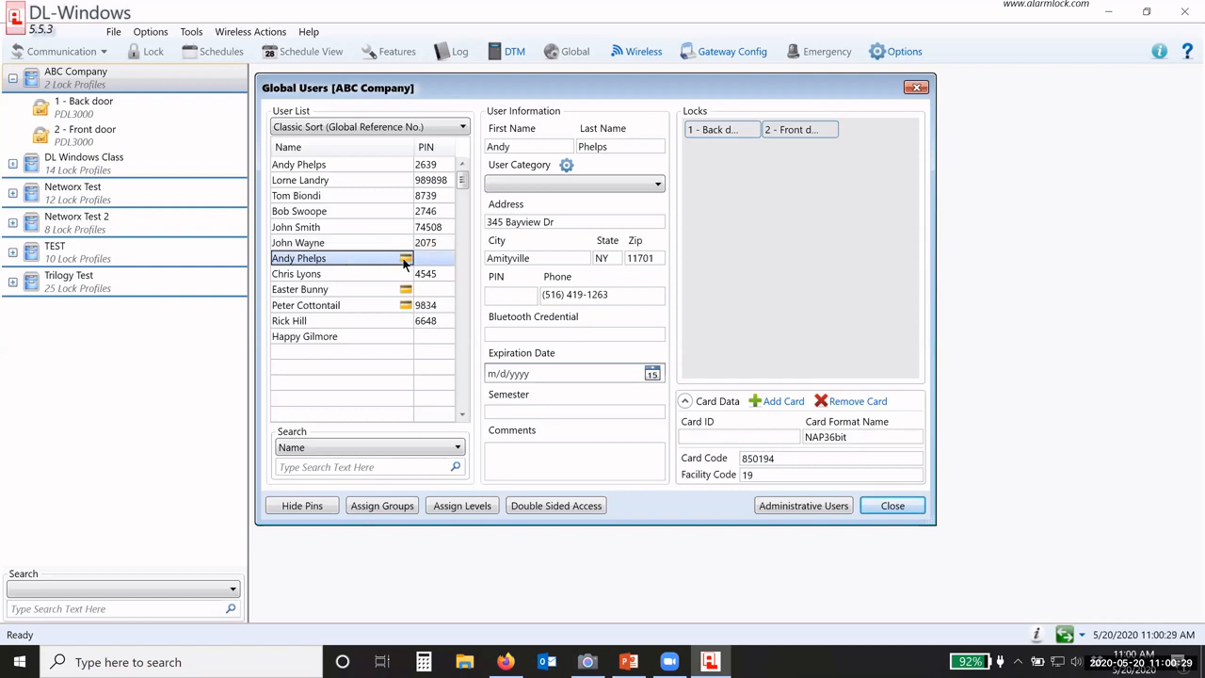
left_click(369, 164)
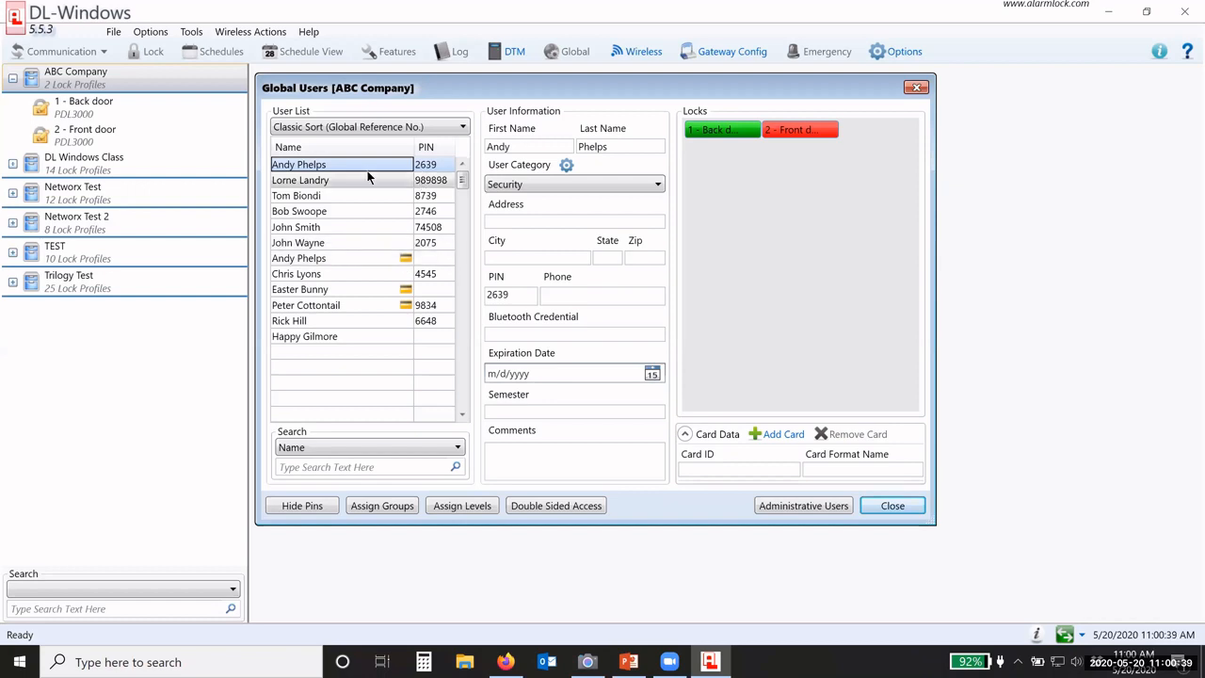
left_click(423, 164)
left_click(402, 257)
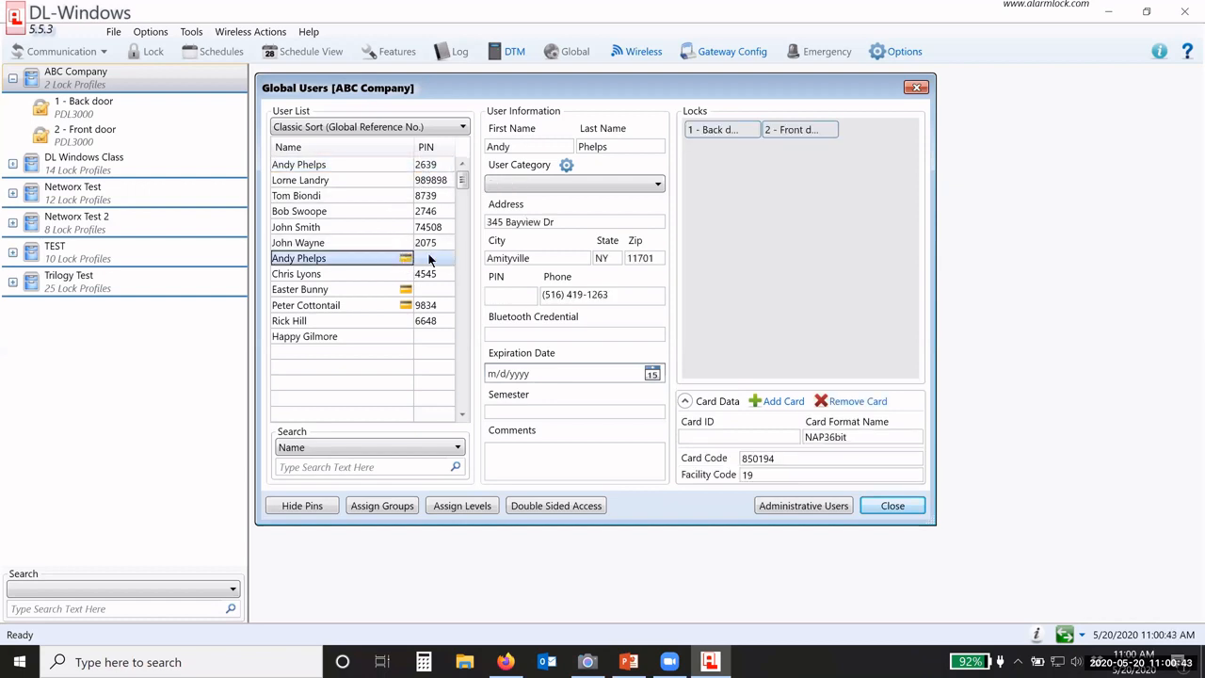
left_click(358, 304)
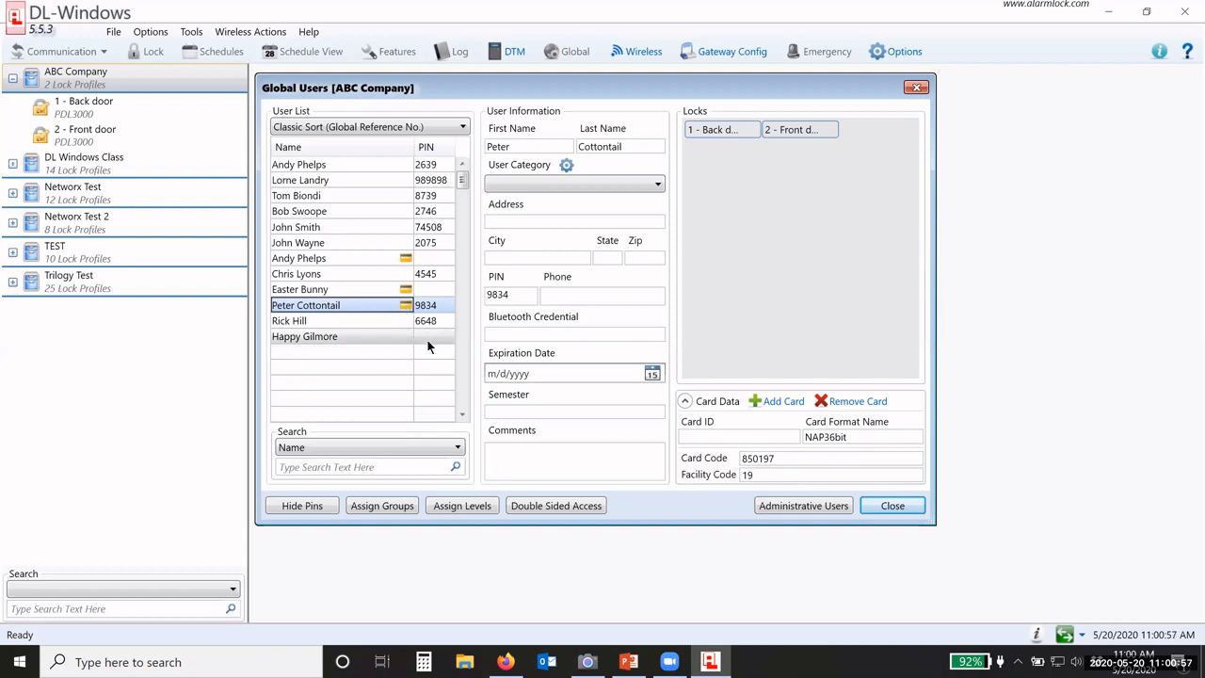
left_click(427, 340)
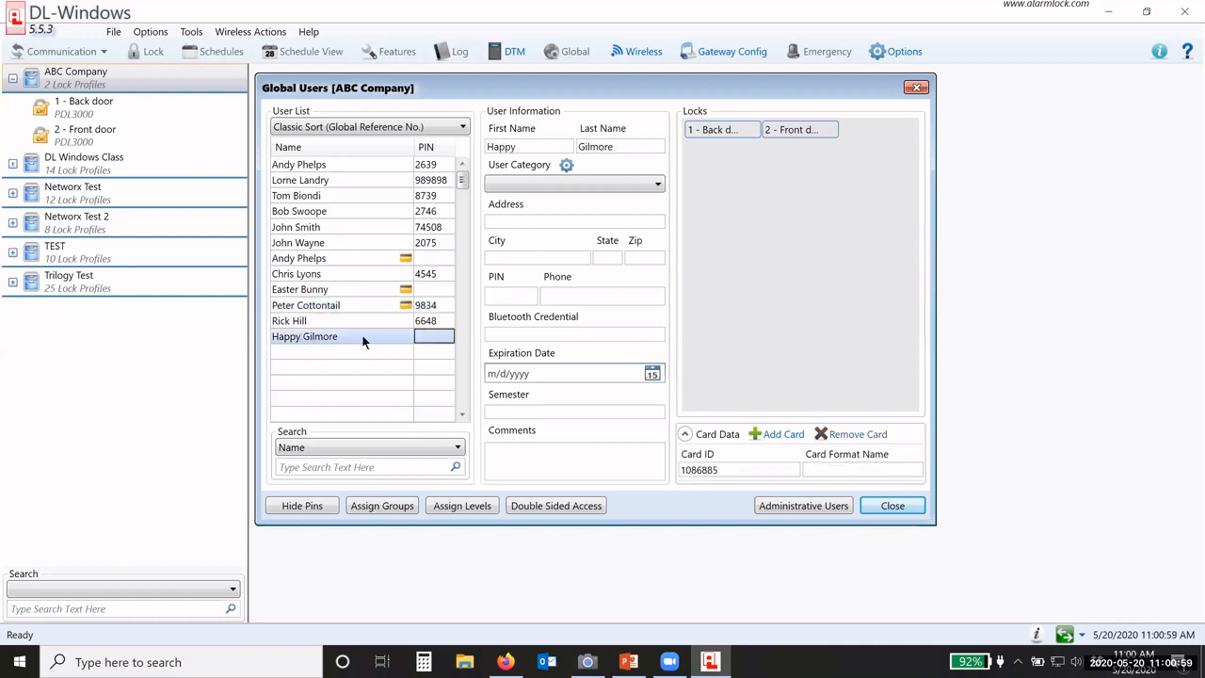
Step: Generate a new five-digit PIN for the twelfth user and check it in the details form
right_click(426, 339)
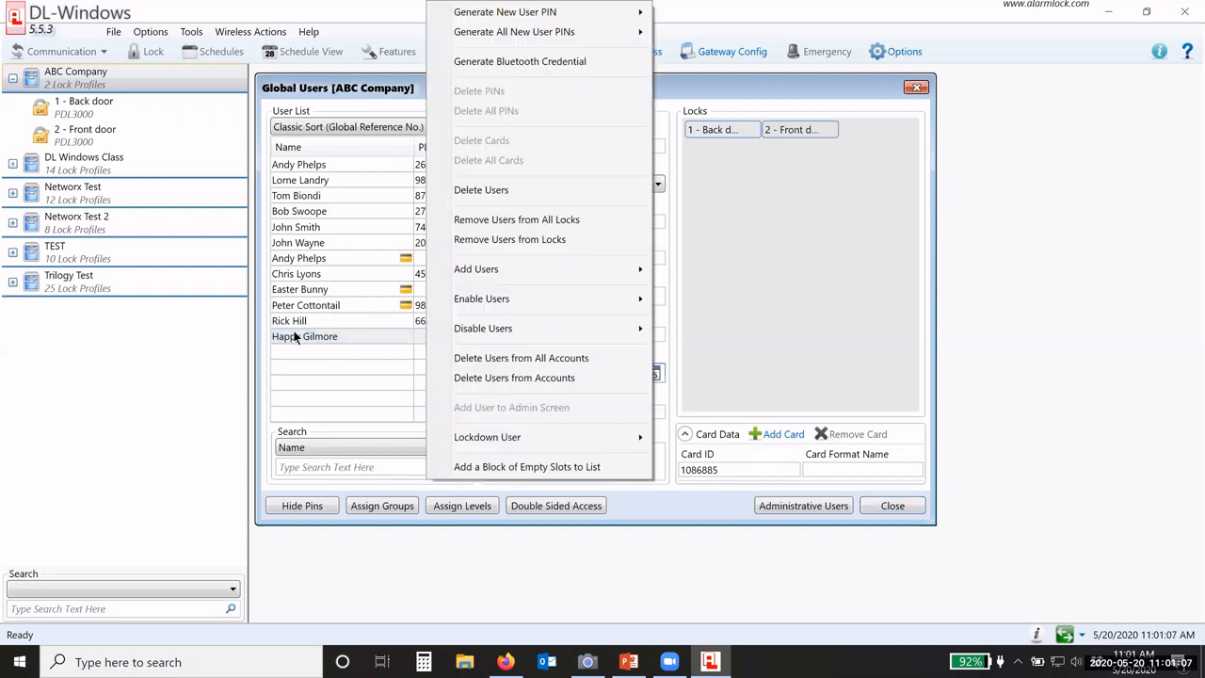
mouse_move(476, 13)
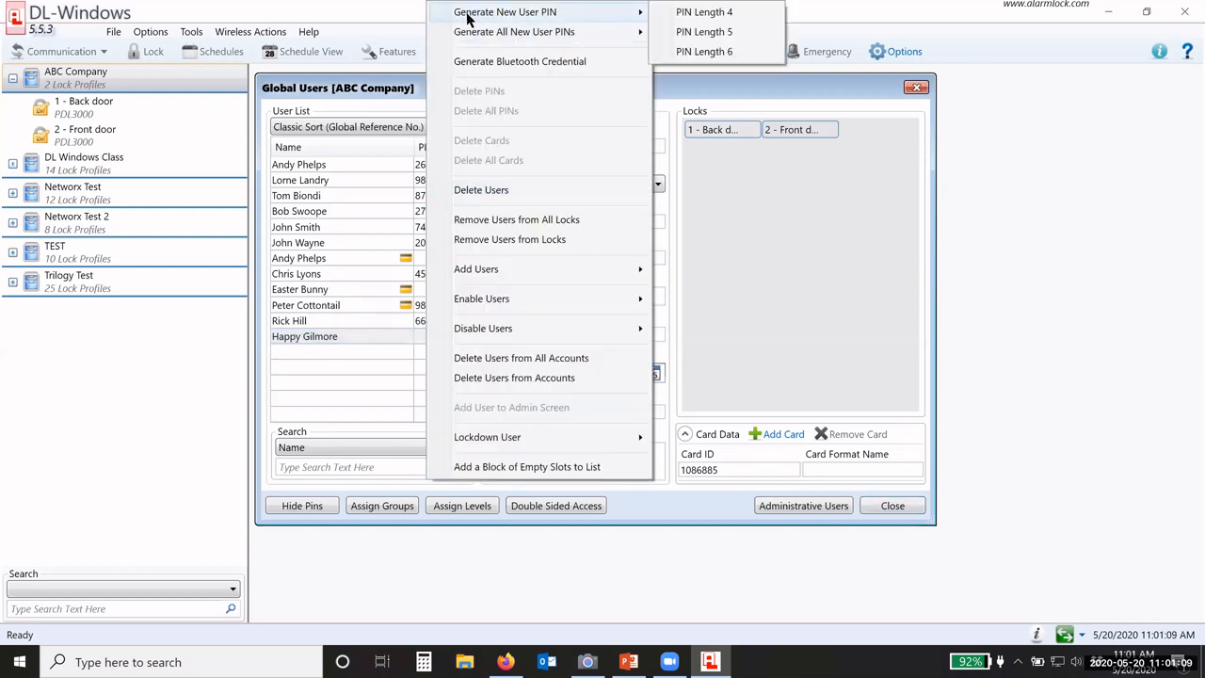
left_click(719, 33)
left_click(625, 390)
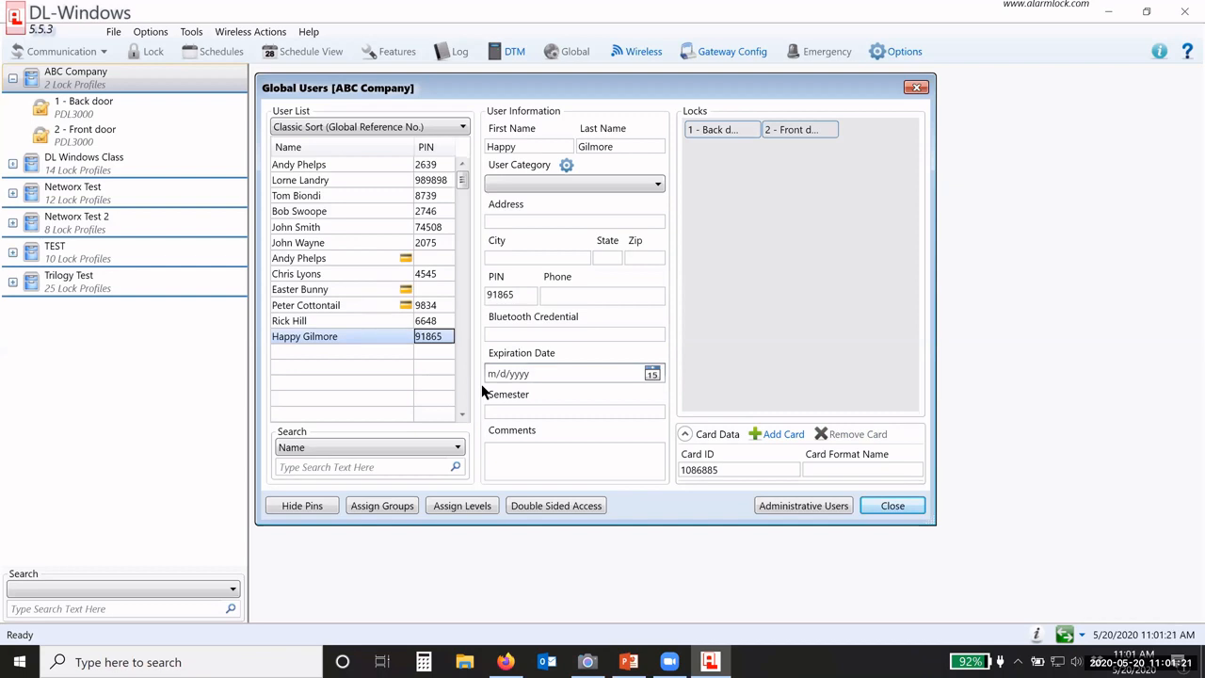
left_click(430, 336)
left_click(527, 296)
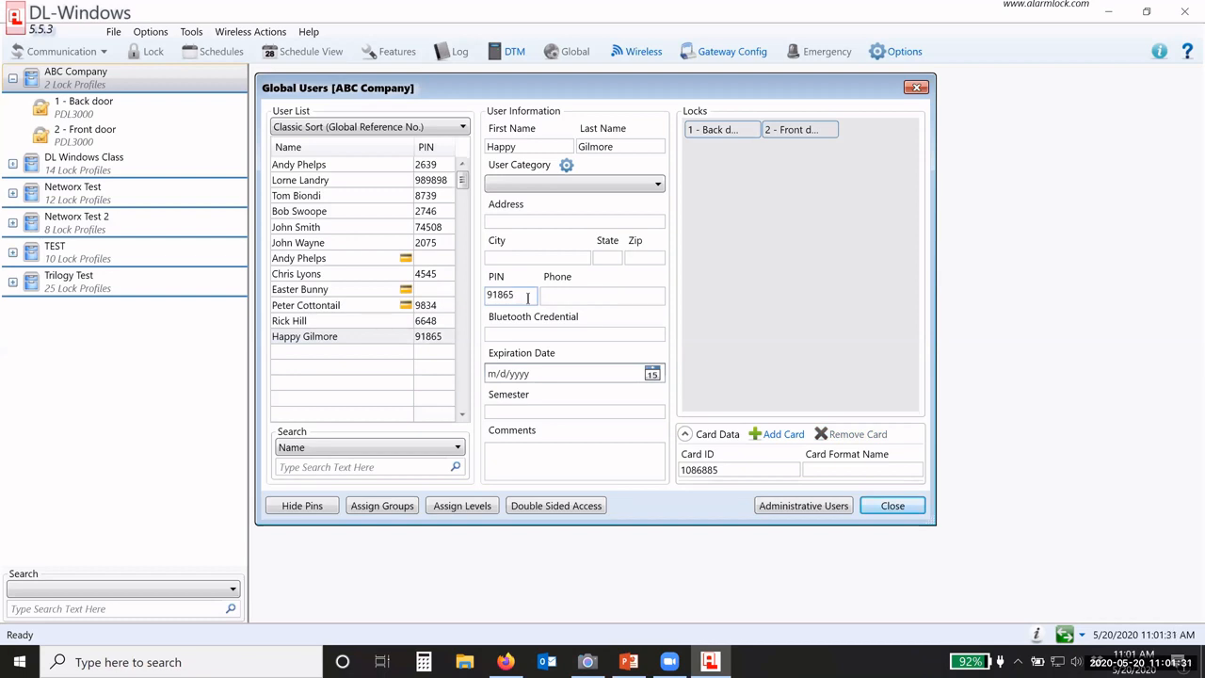
Step: Step through the user records from the second down to the eleventh user
left_click(425, 180)
left_click(425, 196)
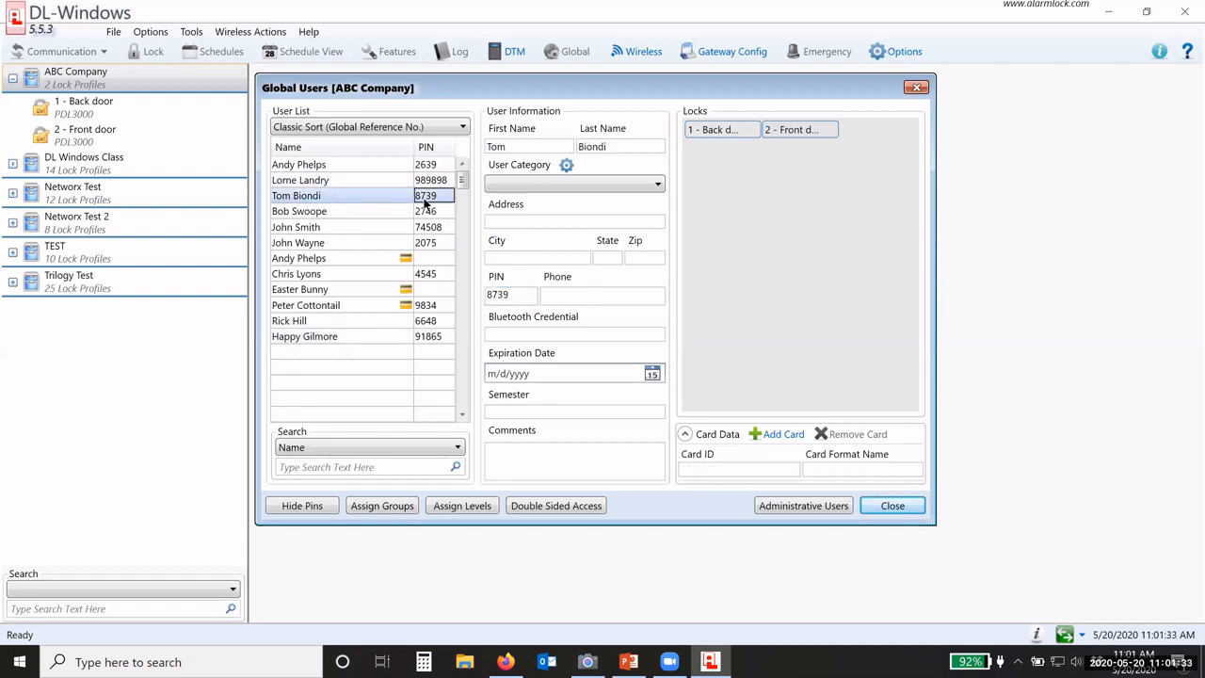
left_click(429, 214)
left_click(429, 227)
left_click(428, 242)
left_click(426, 258)
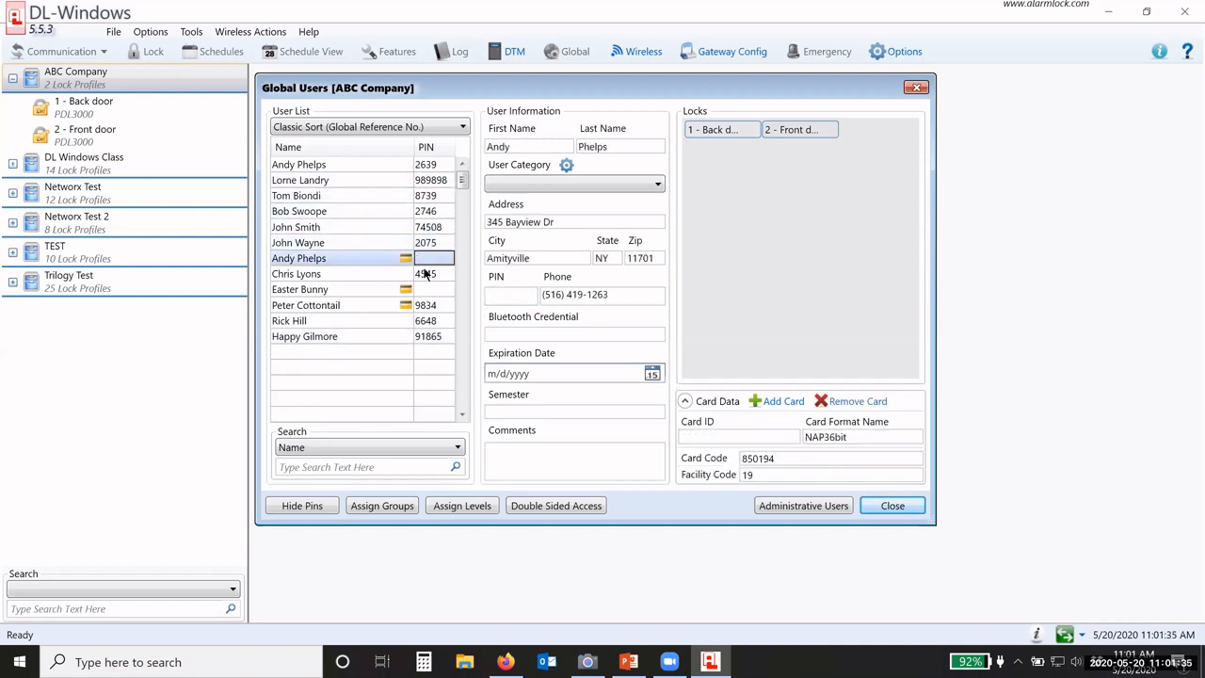
left_click(425, 274)
left_click(426, 289)
left_click(426, 305)
left_click(425, 320)
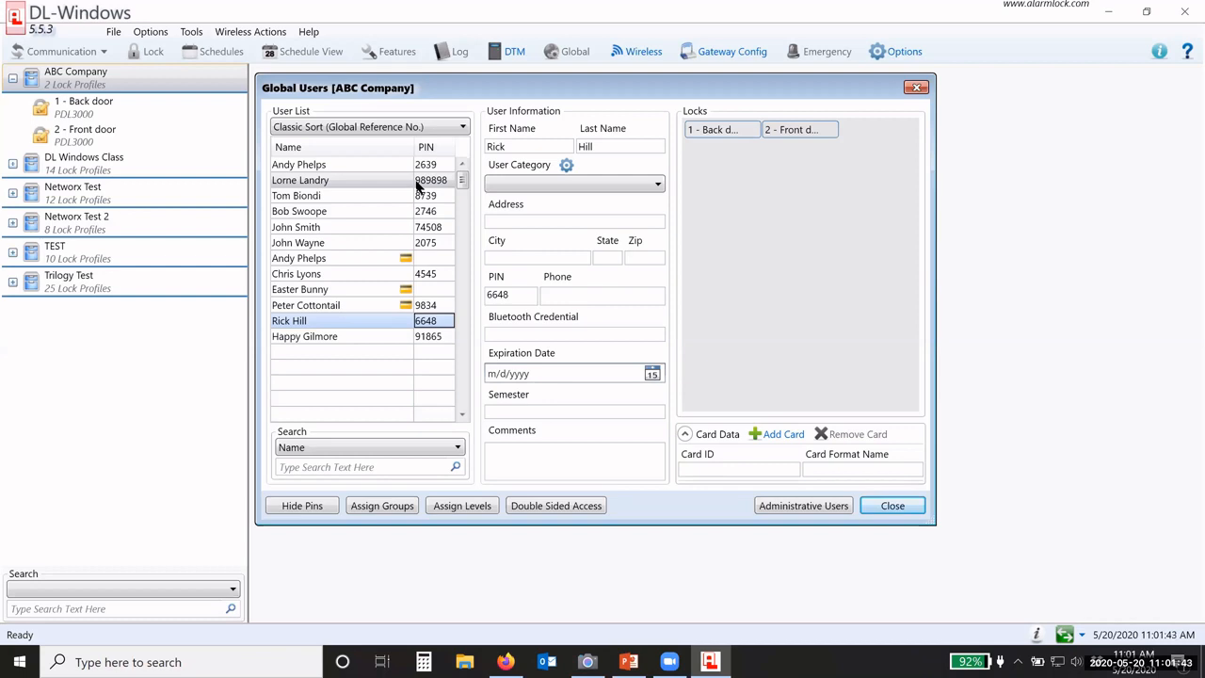
Step: Select the second through seventh users together
left_click(418, 183)
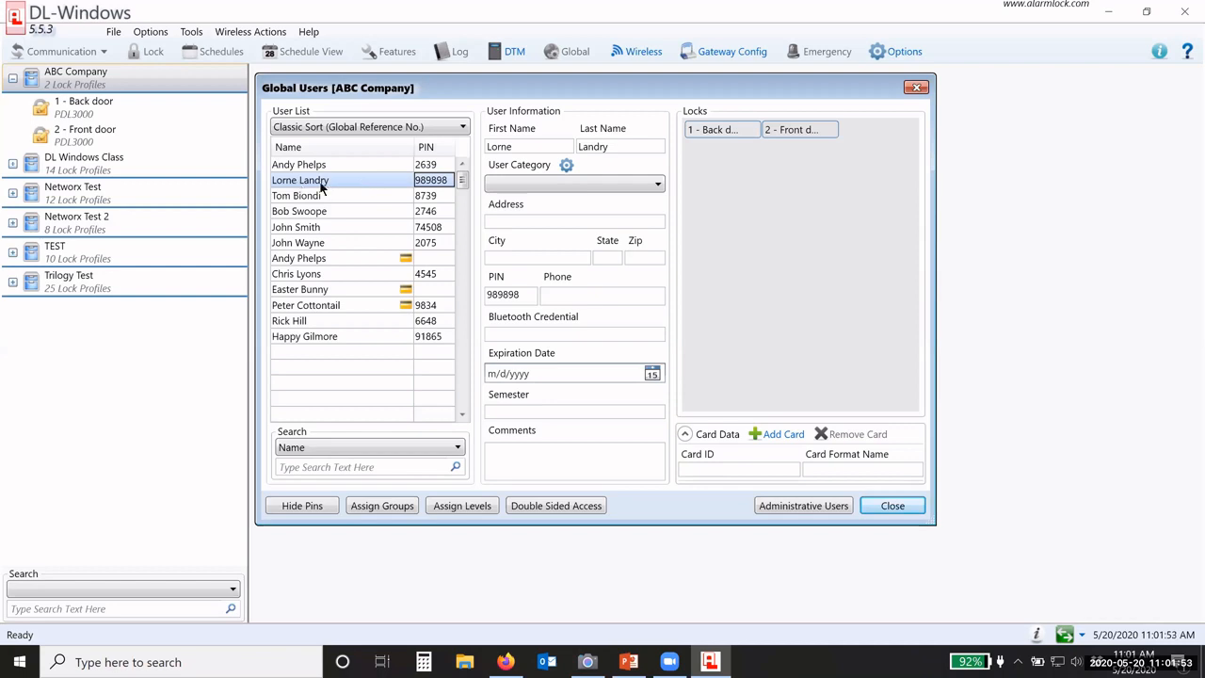
left_click(315, 262, "shift")
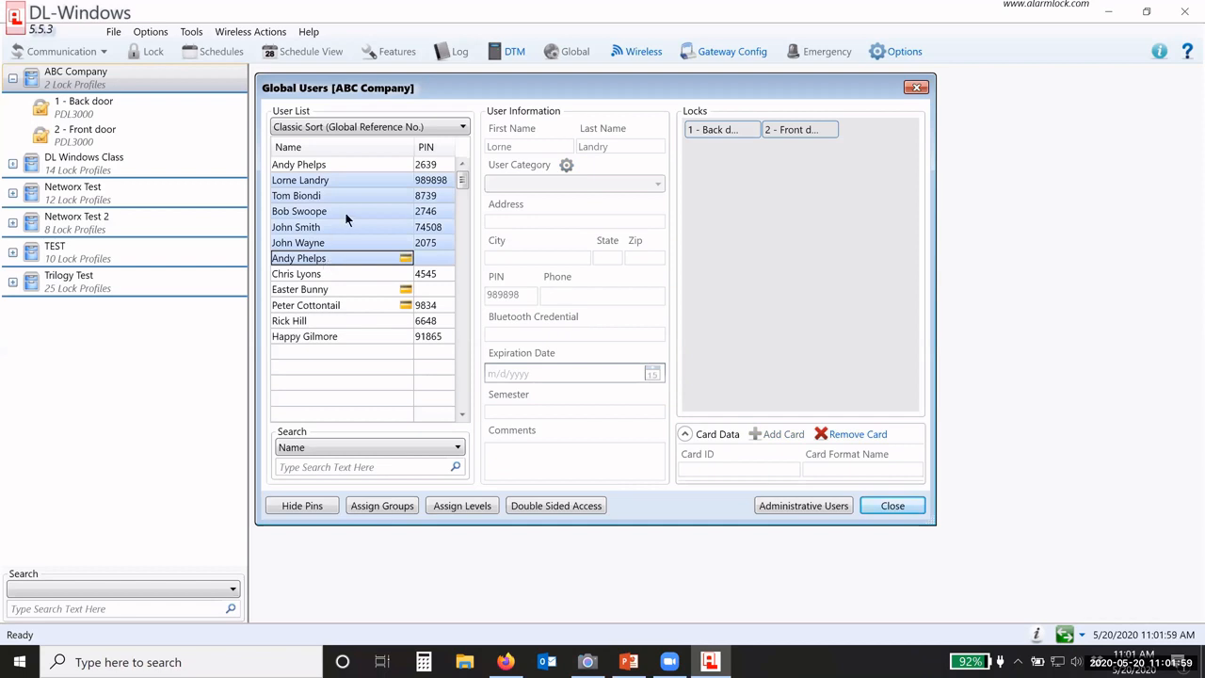
left_click(748, 131)
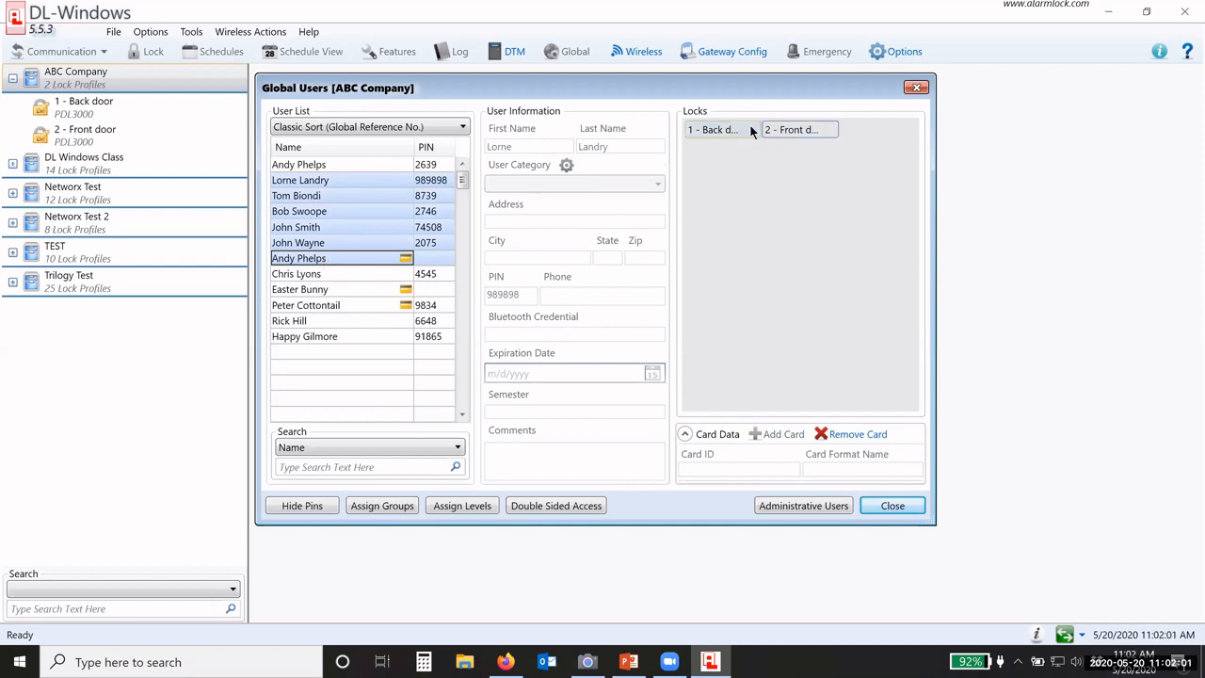
Step: Add the selected second-through-seventh users to both the Back door and Front door locks
right_click(398, 198)
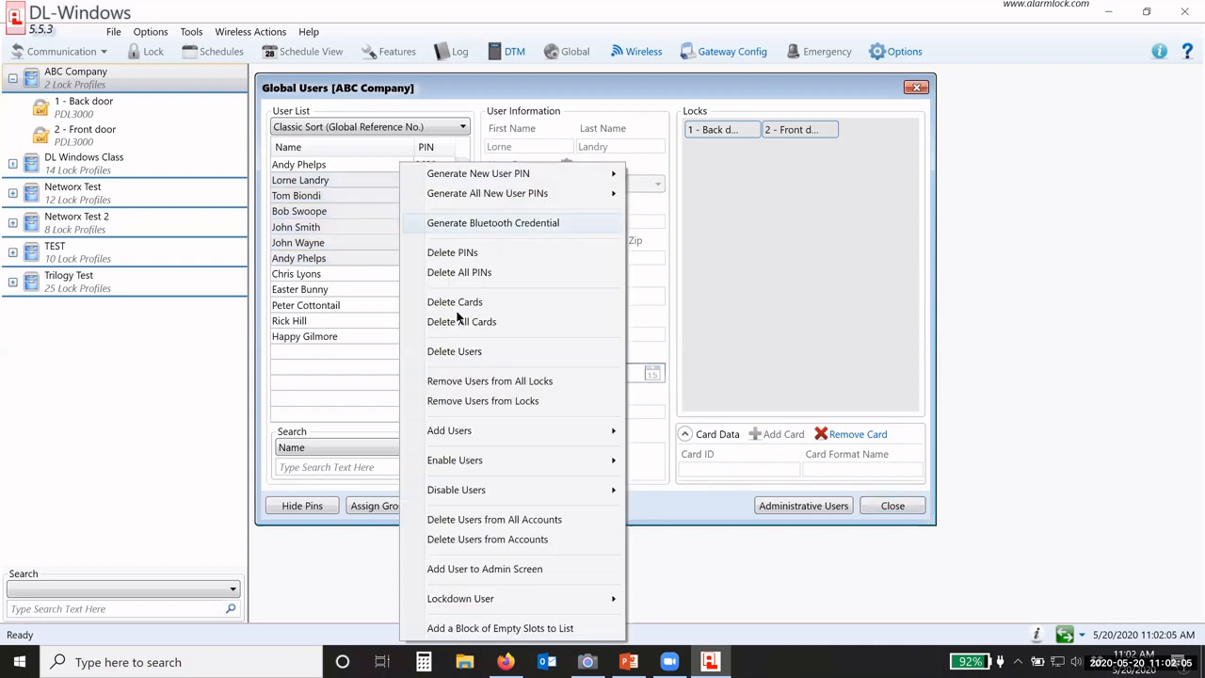
mouse_move(493, 430)
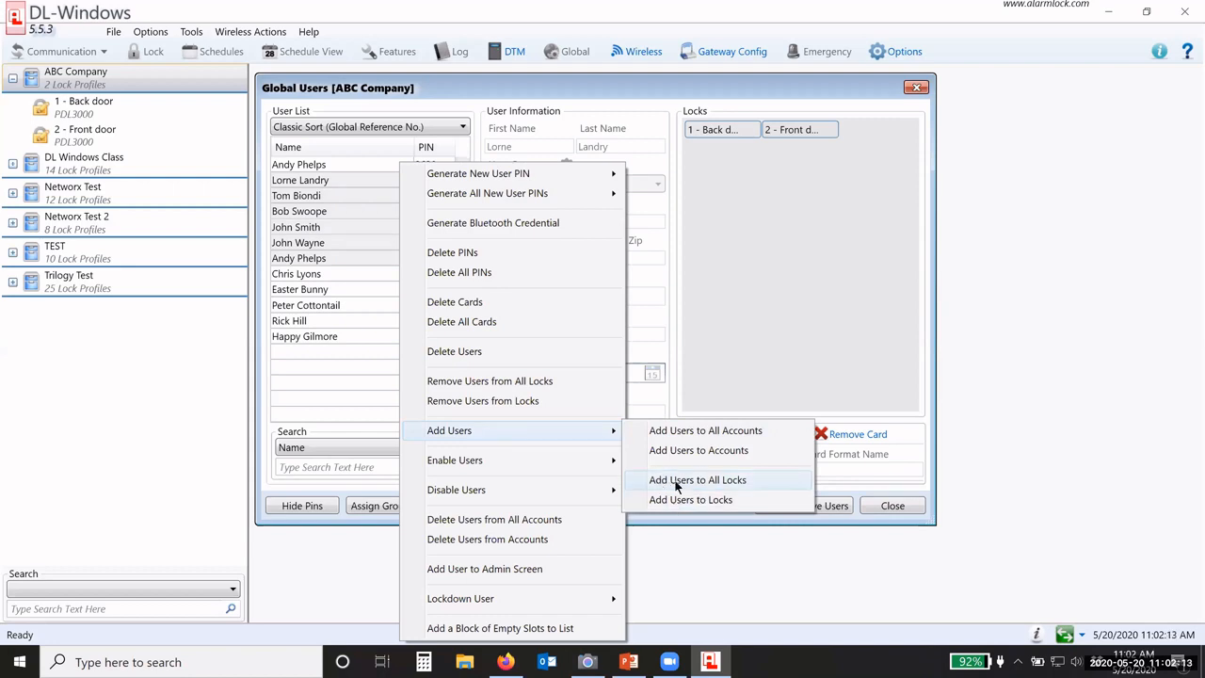
left_click(705, 480)
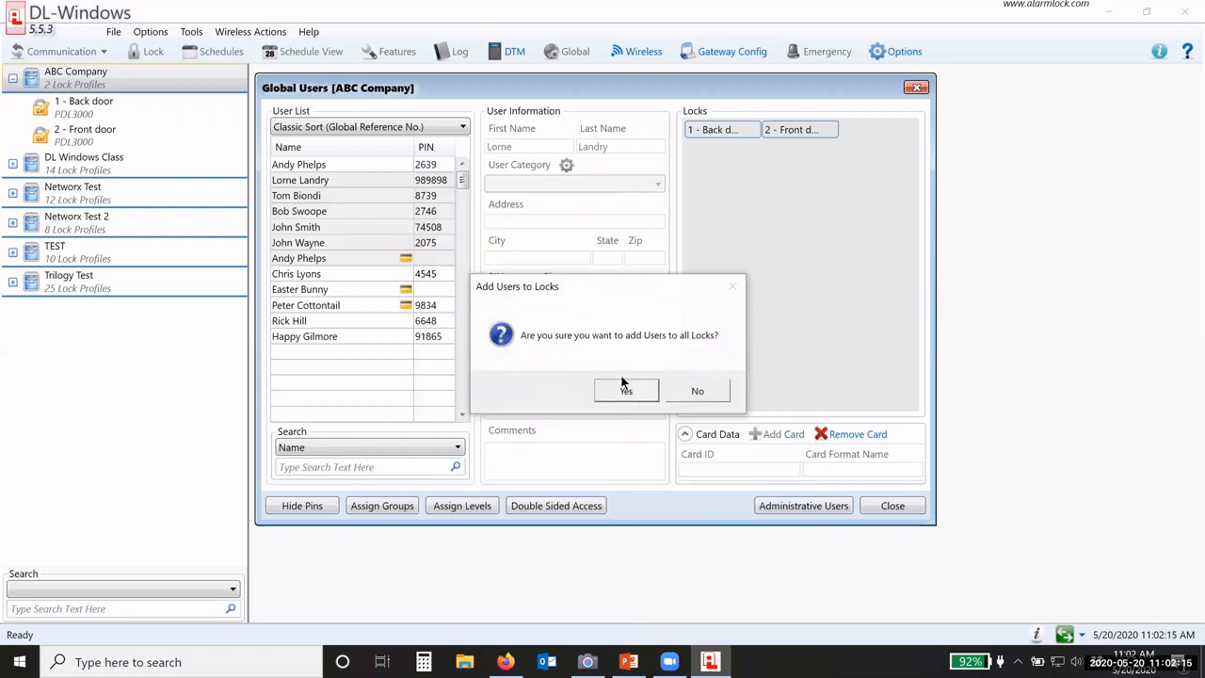
left_click(626, 389)
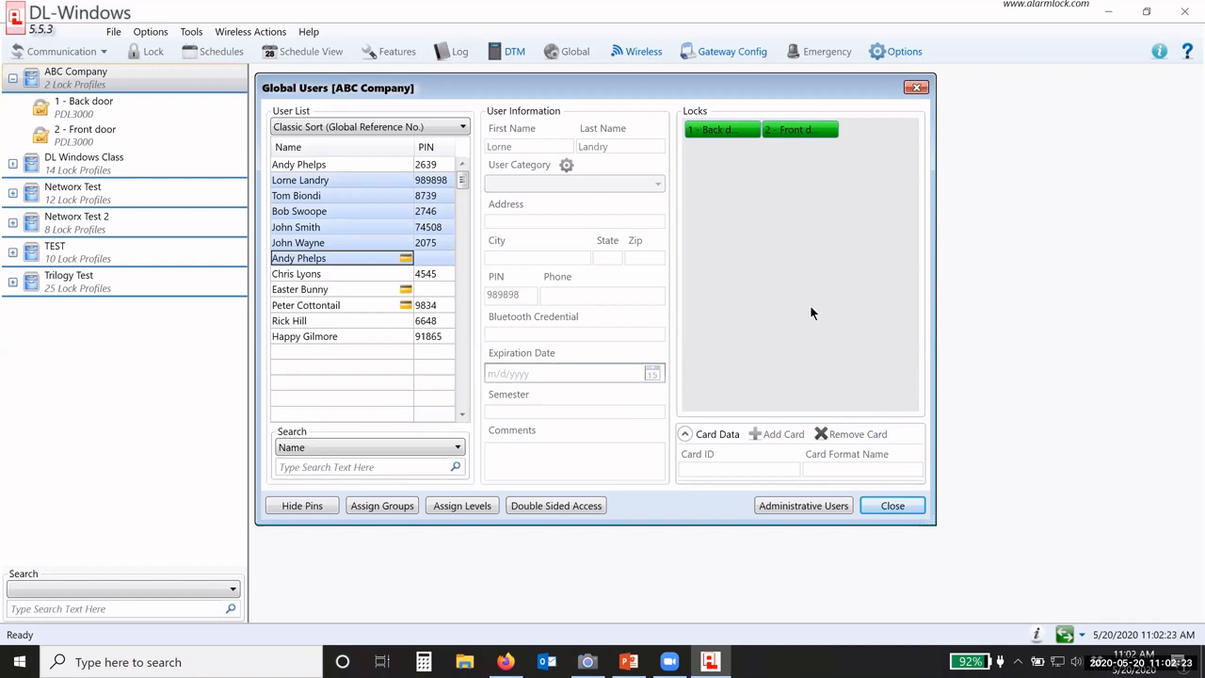
Step: Add the eighth, tenth, eleventh and twelfth users to all locks as well
left_click(382, 278)
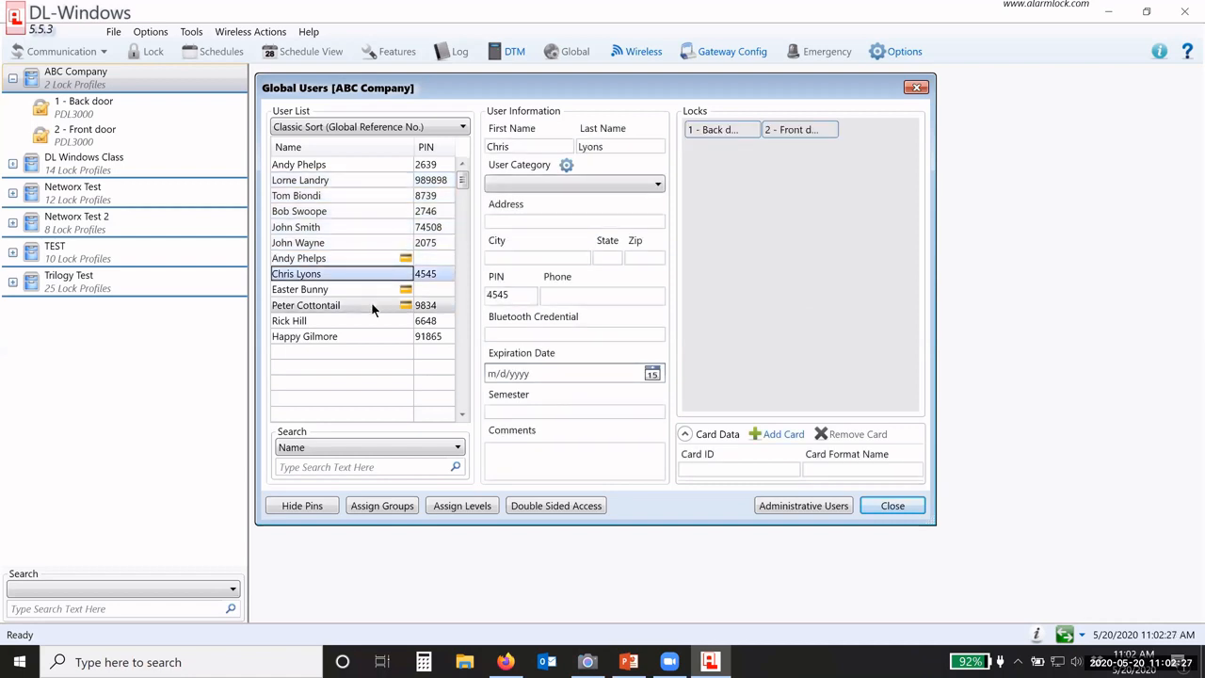
left_click(373, 307, "ctrl")
left_click(376, 321, "ctrl")
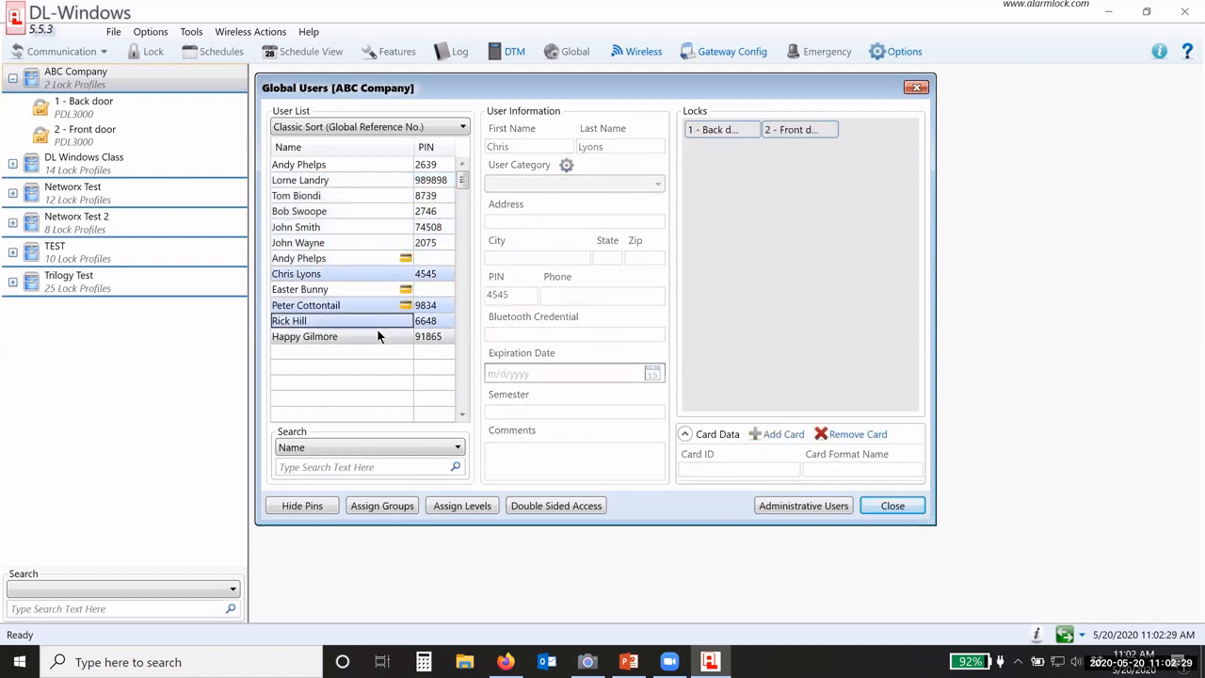
left_click(379, 337, "ctrl")
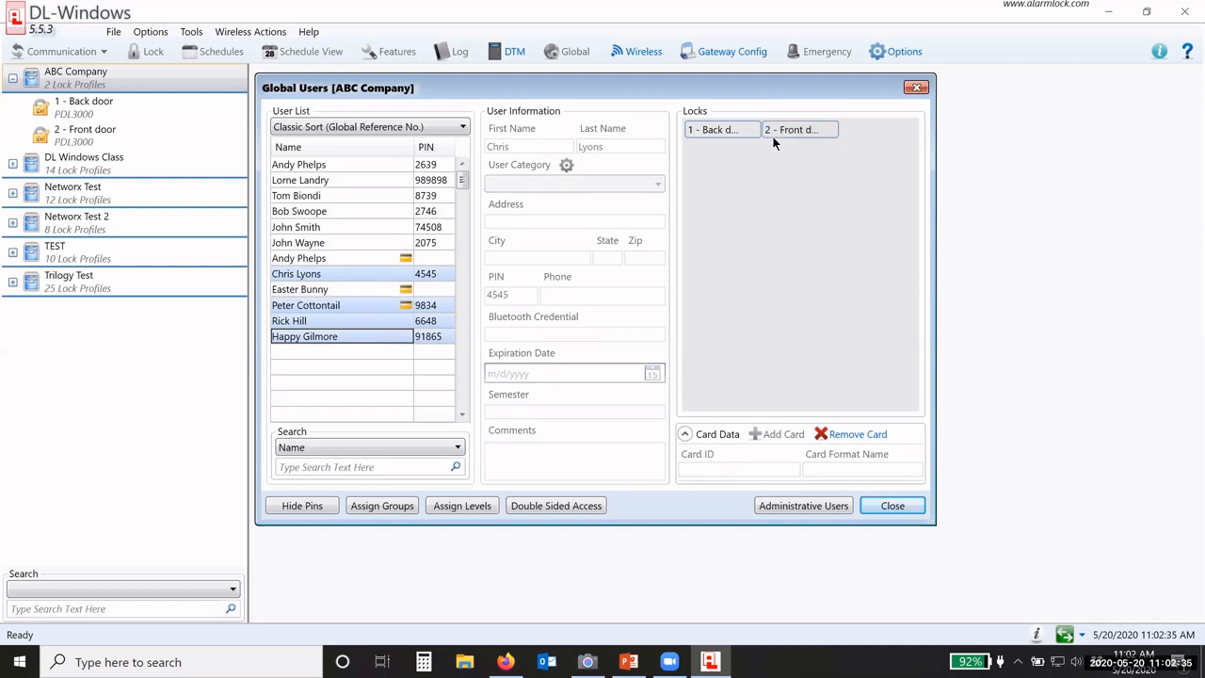
right_click(371, 274)
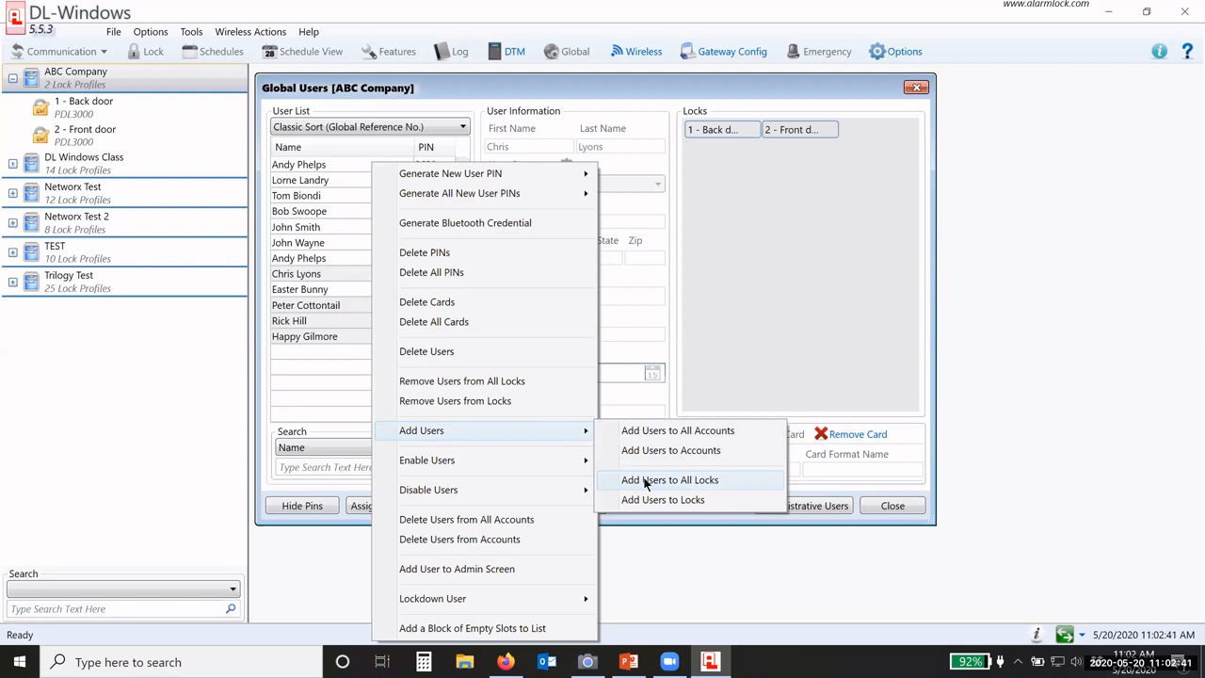
left_click(646, 480)
left_click(626, 391)
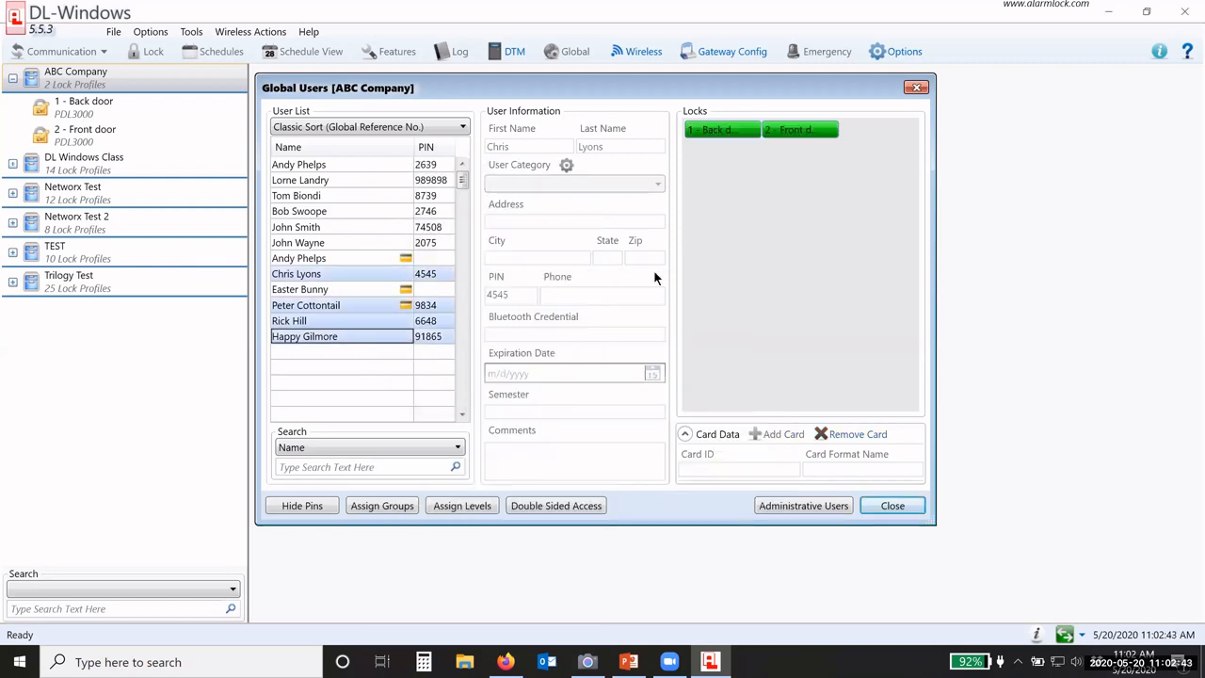
right_click(394, 276)
mouse_move(496, 489)
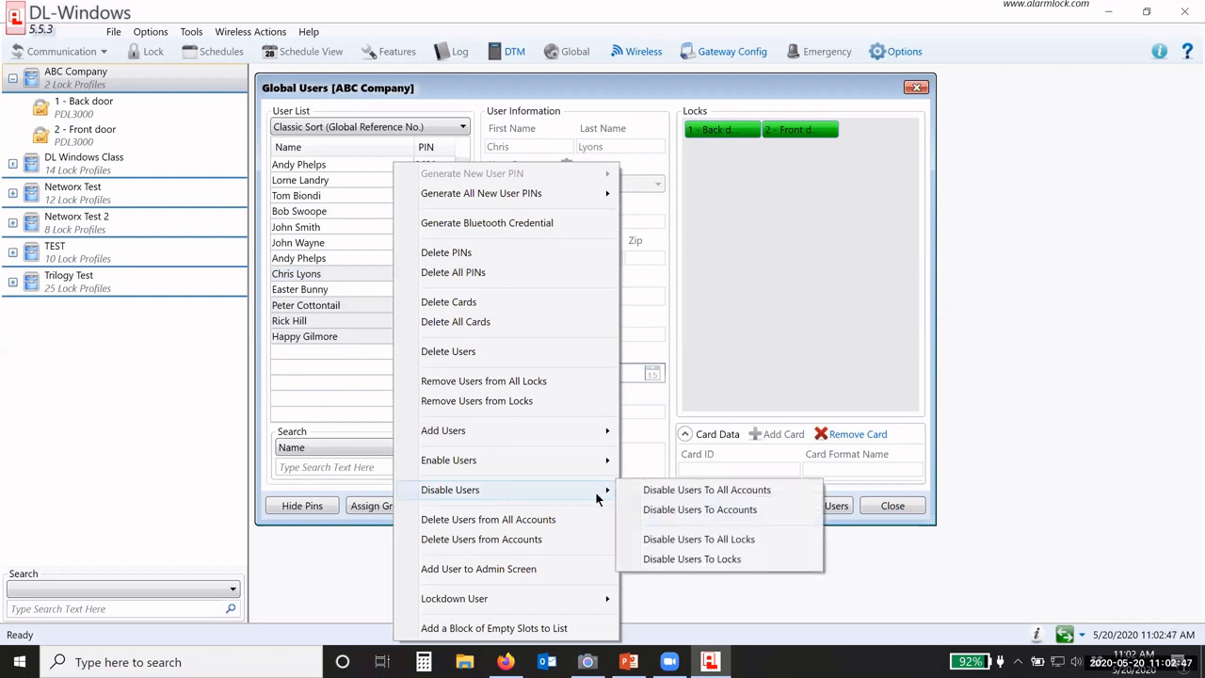
Step: Disable the selected users at the 2 - Front door lock only, keeping Back door access
left_click(662, 560)
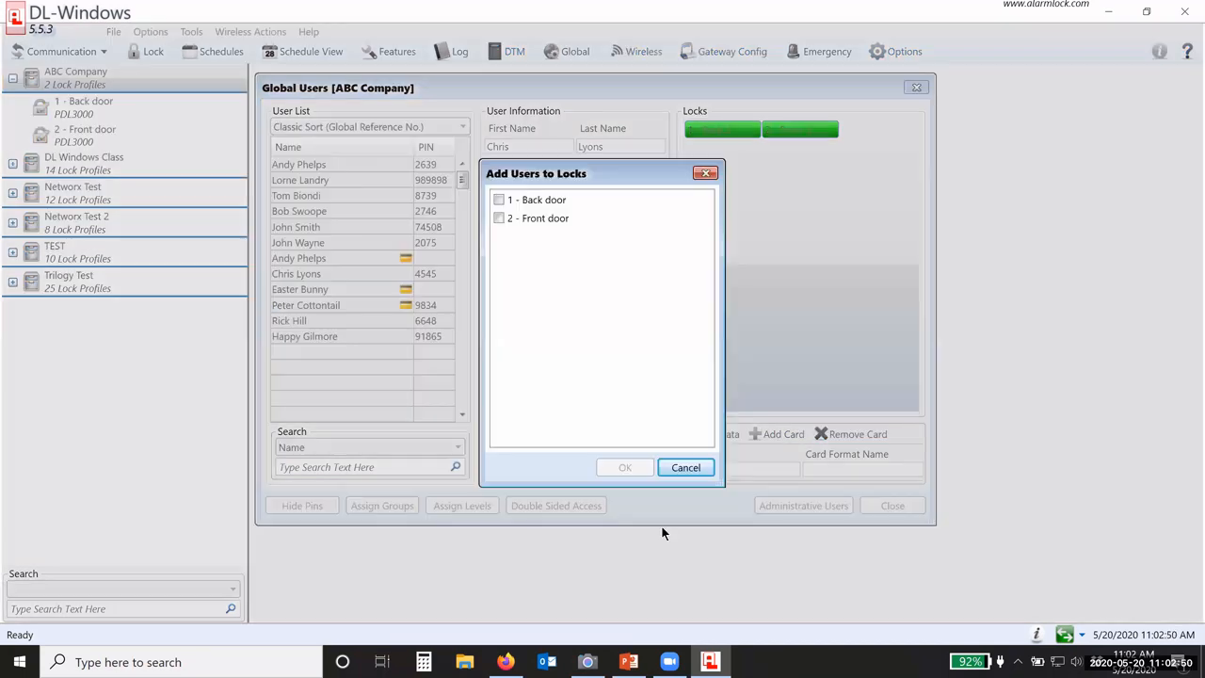
left_click(499, 220)
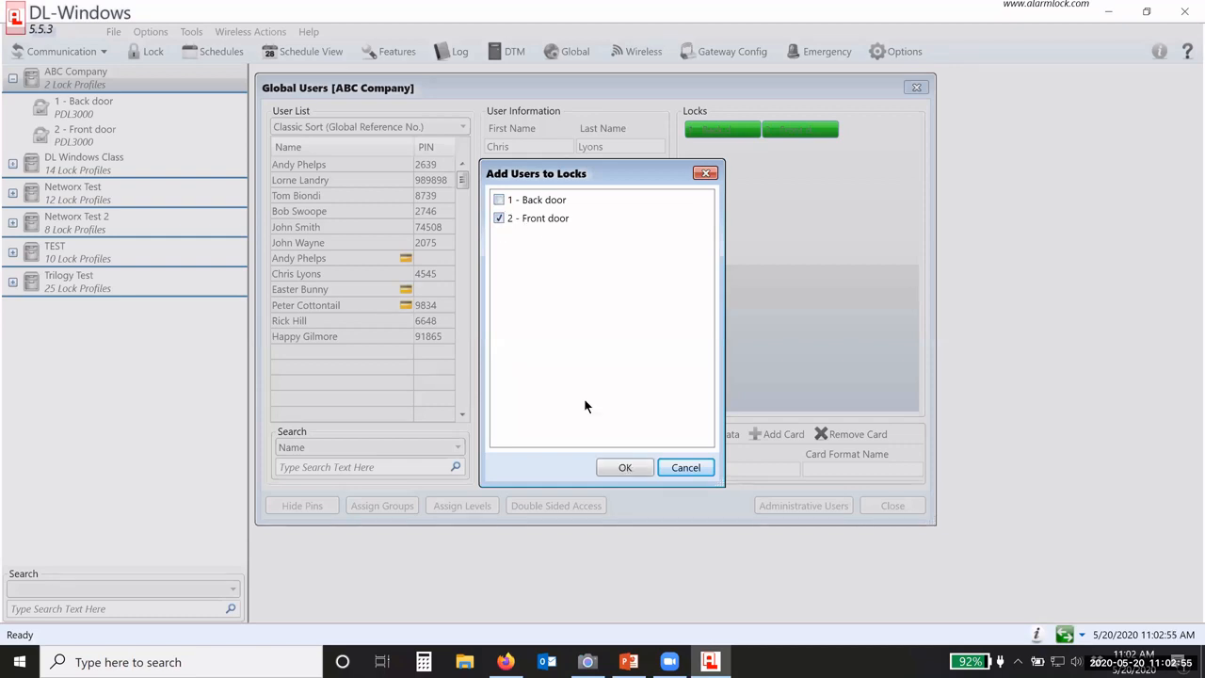
left_click(617, 468)
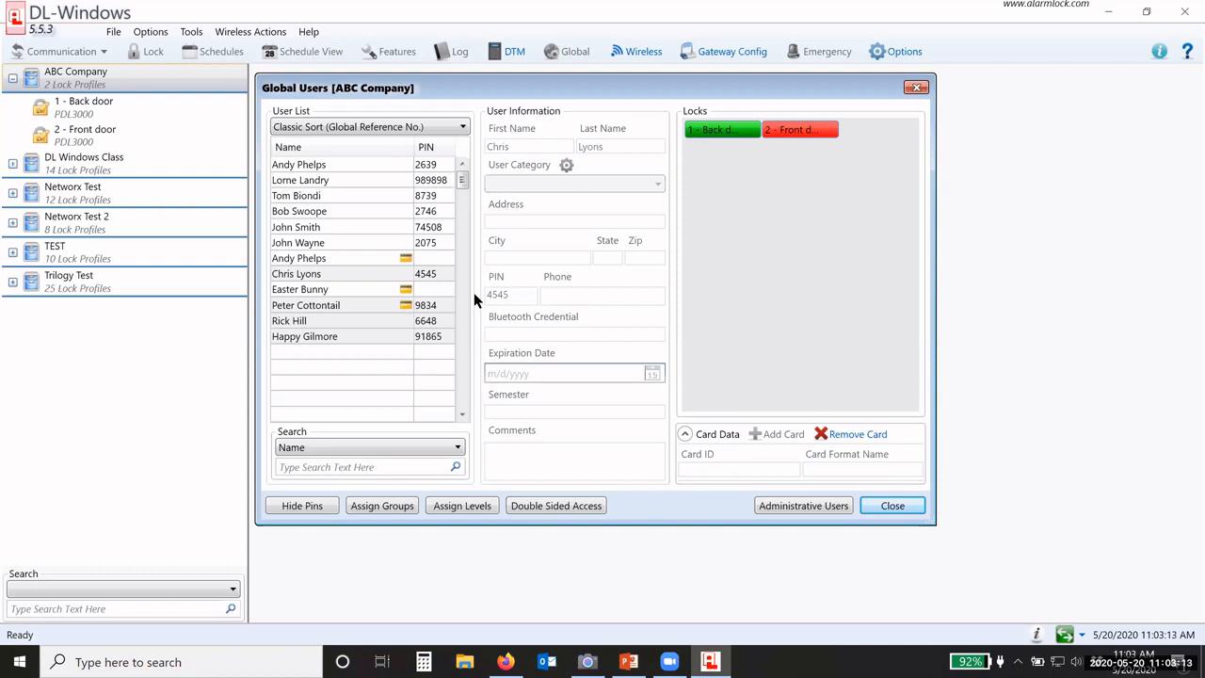
Step: Assign the card-only user to both the 1 - Back door and 2 - Front door locks
left_click(386, 295)
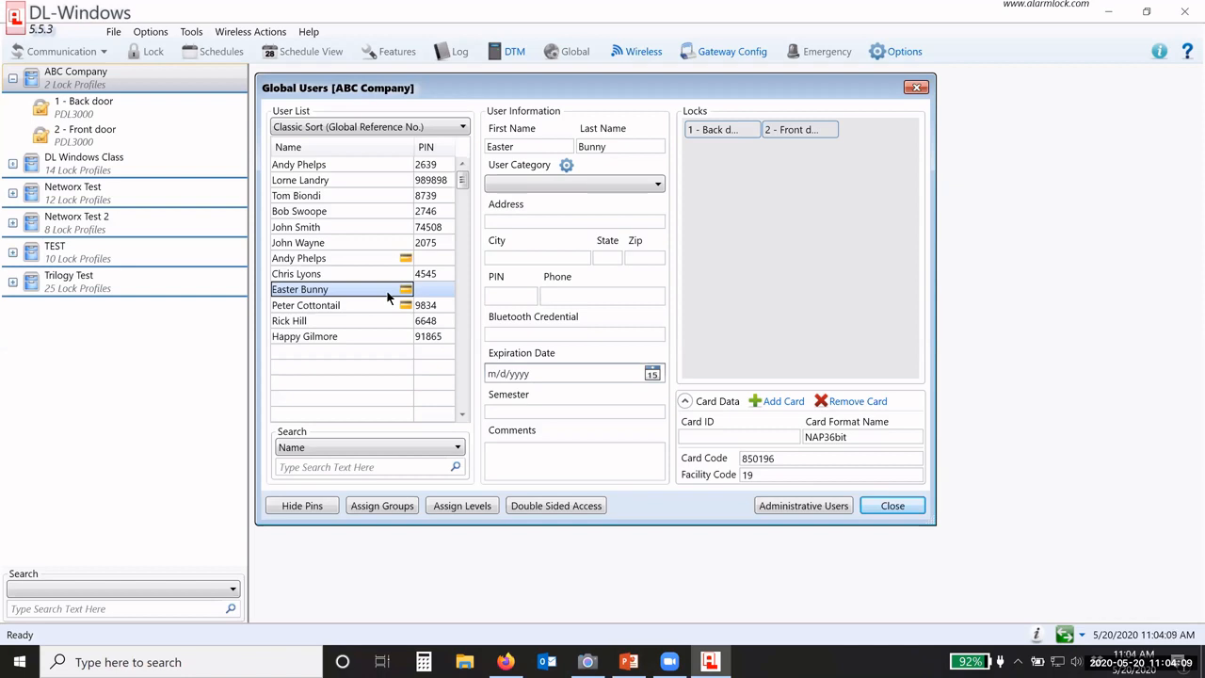
left_click(730, 129)
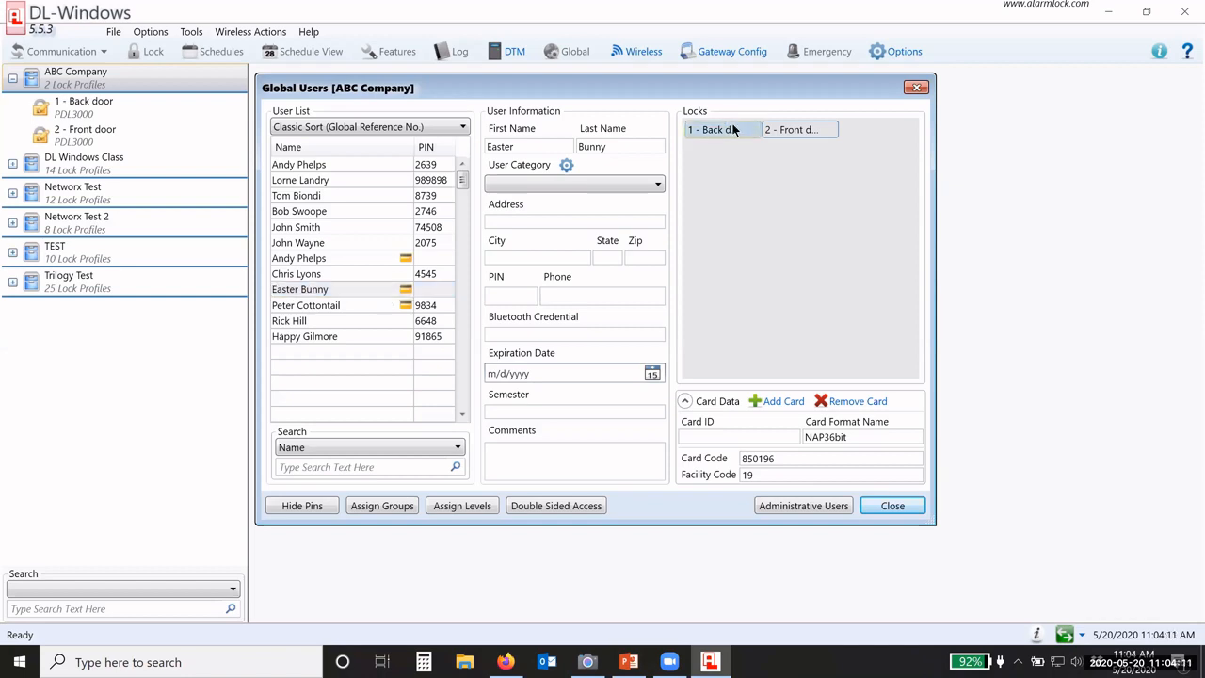
left_click(777, 129)
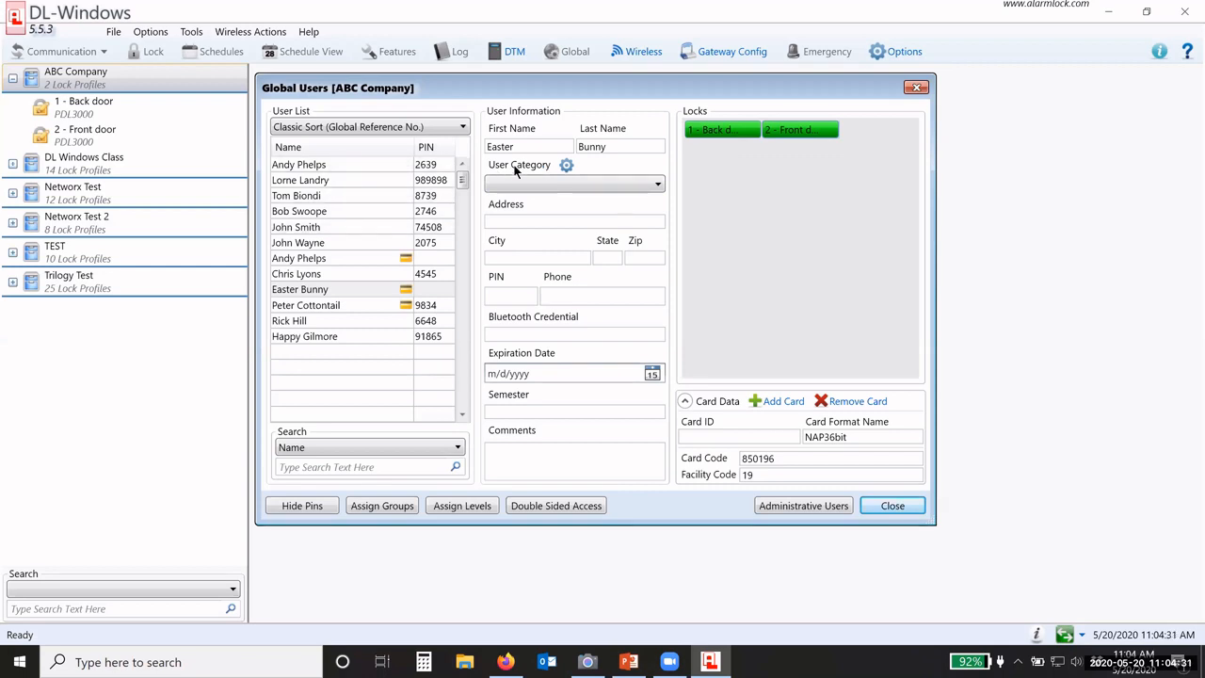
Step: Make user search match User Category, find the Security user with 'sec', then clear the search
left_click(527, 185)
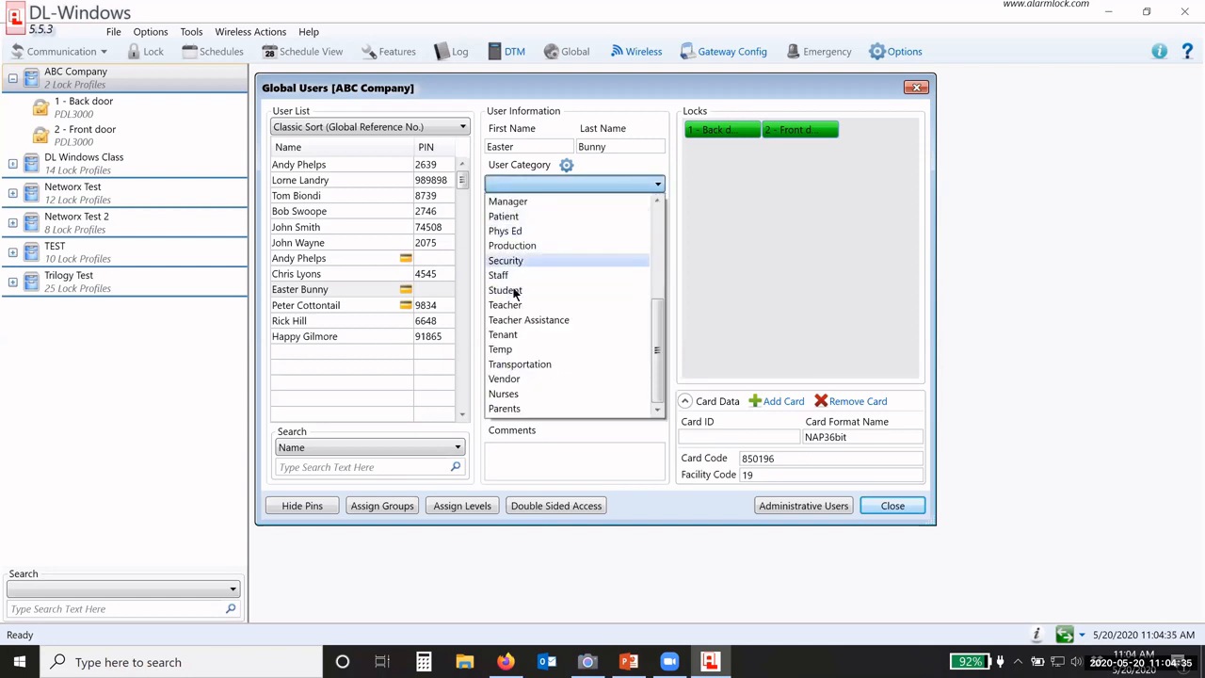
left_click(511, 185)
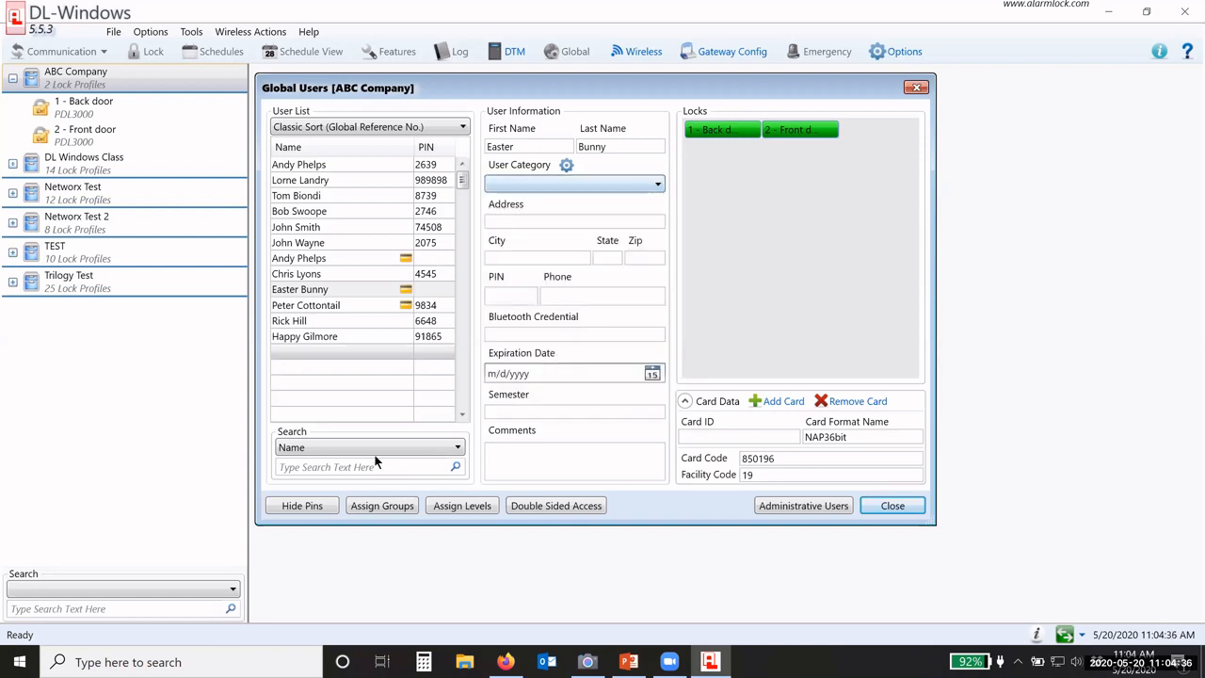
left_click(295, 450)
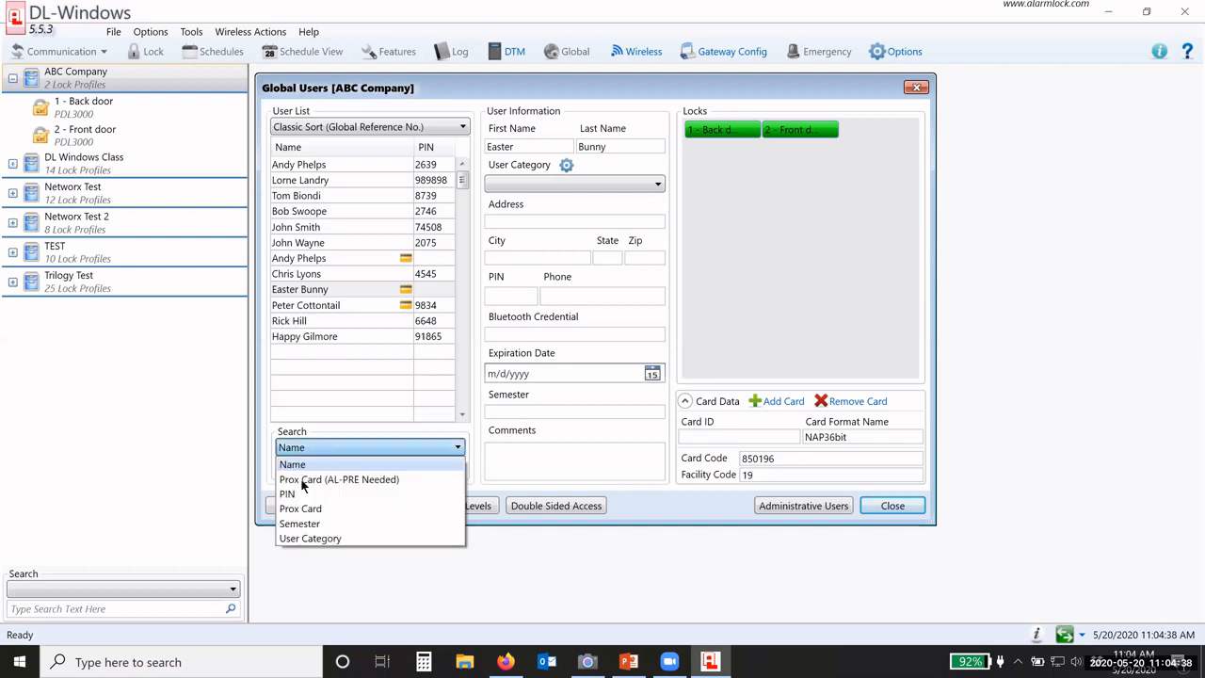
left_click(304, 539)
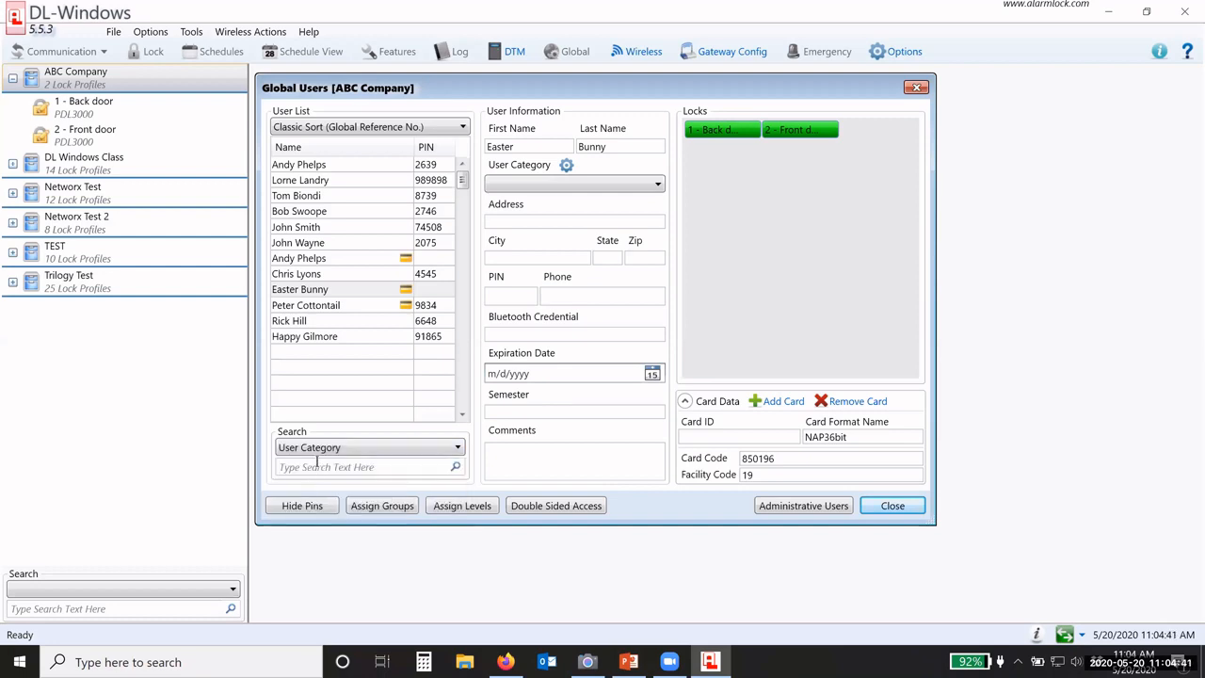
type("sec")
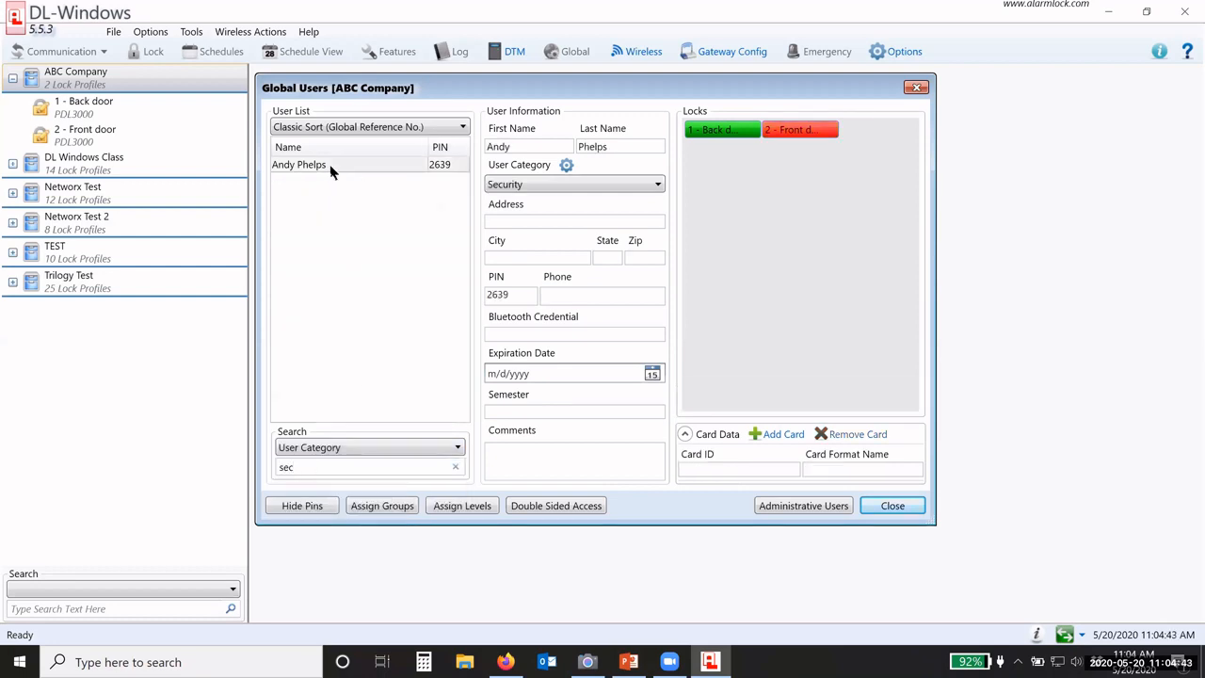
left_click(330, 166)
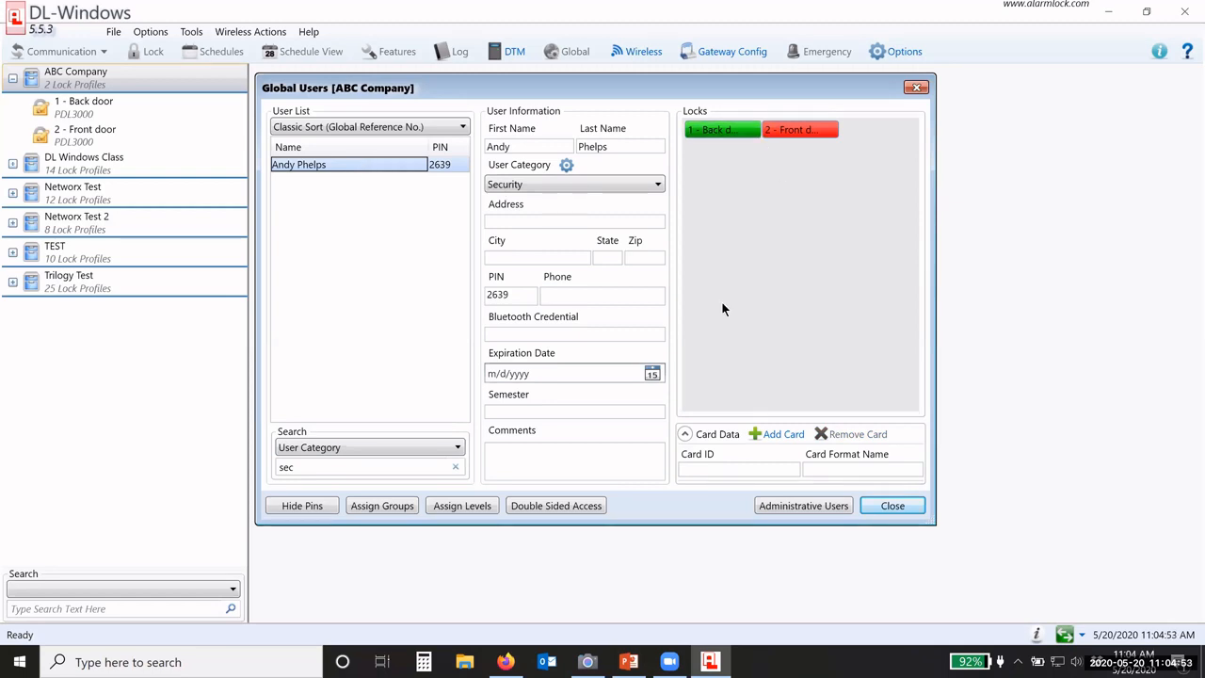
left_click(455, 467)
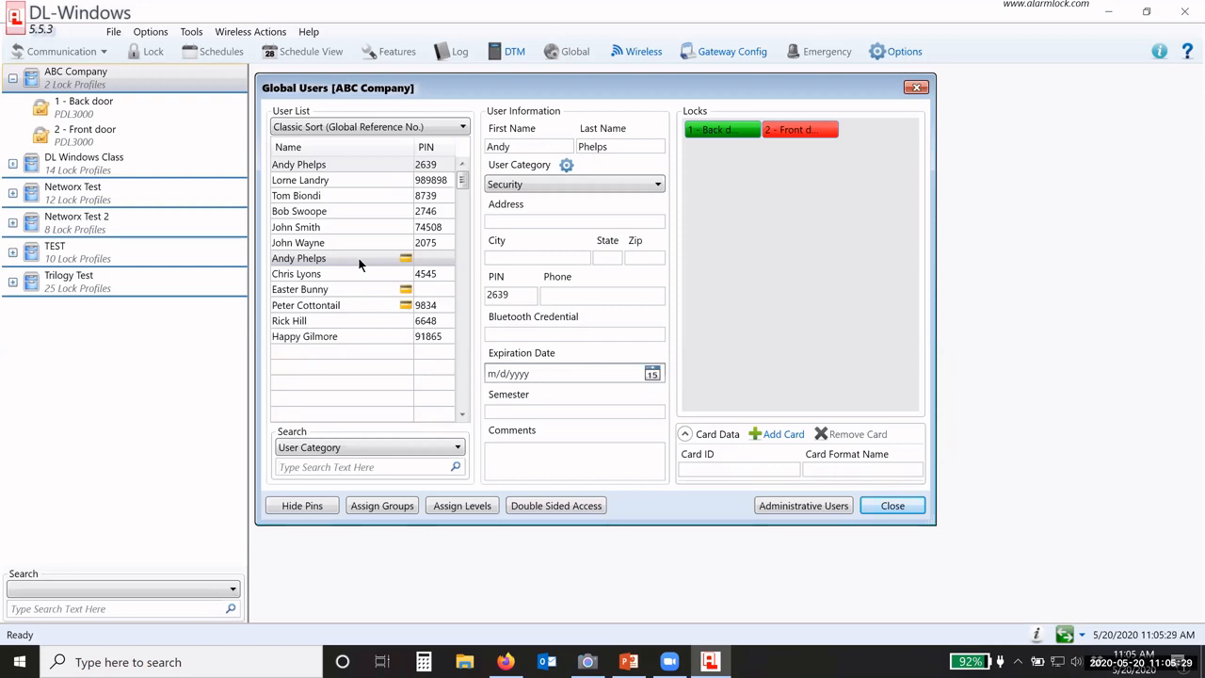
Step: Put the first user in Group 2 on both Back door and Front door locks and save
left_click(372, 170)
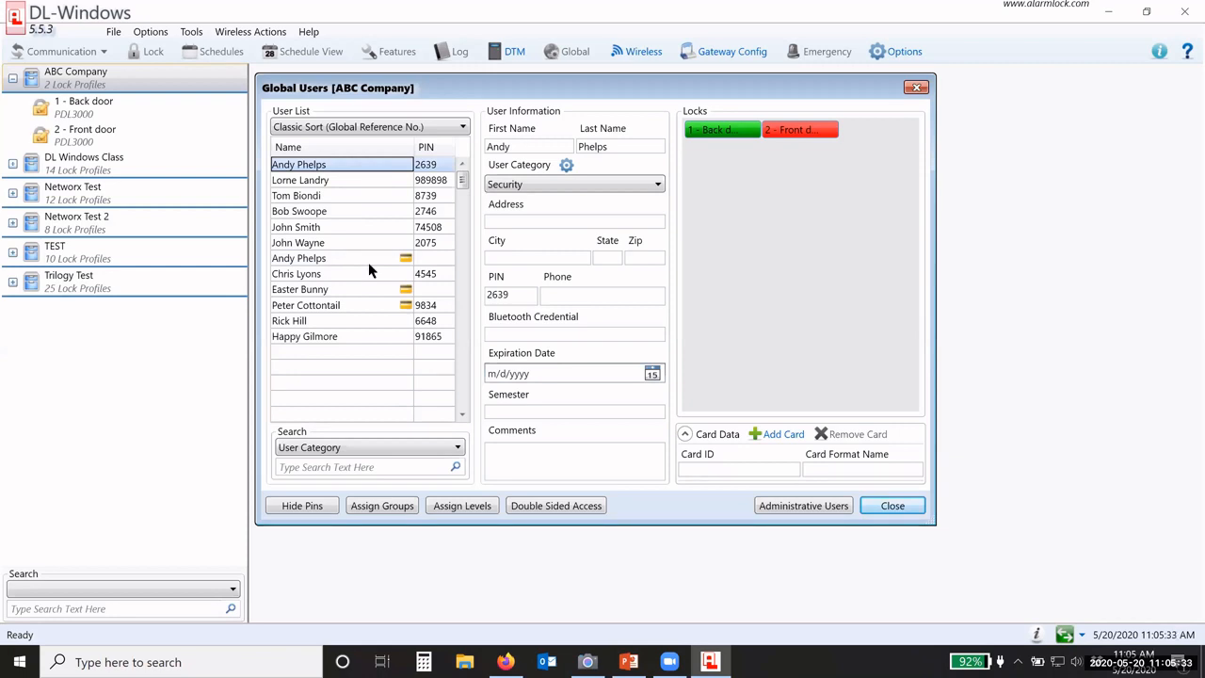
left_click(382, 506)
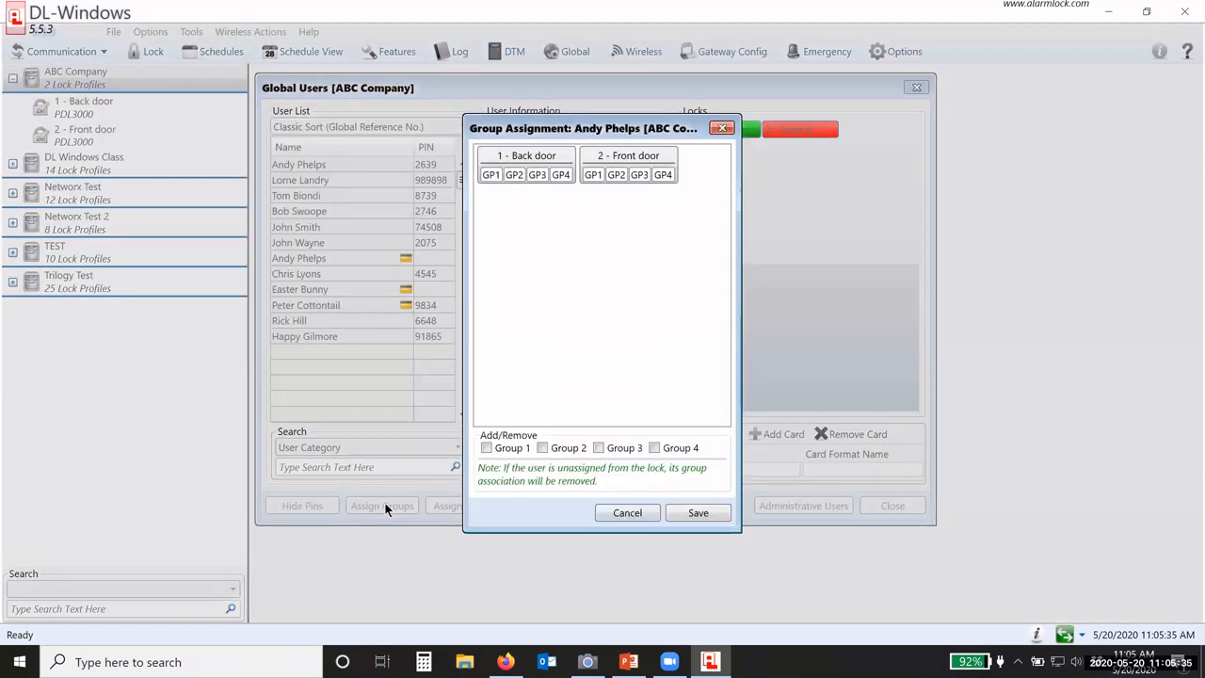
left_click(514, 174)
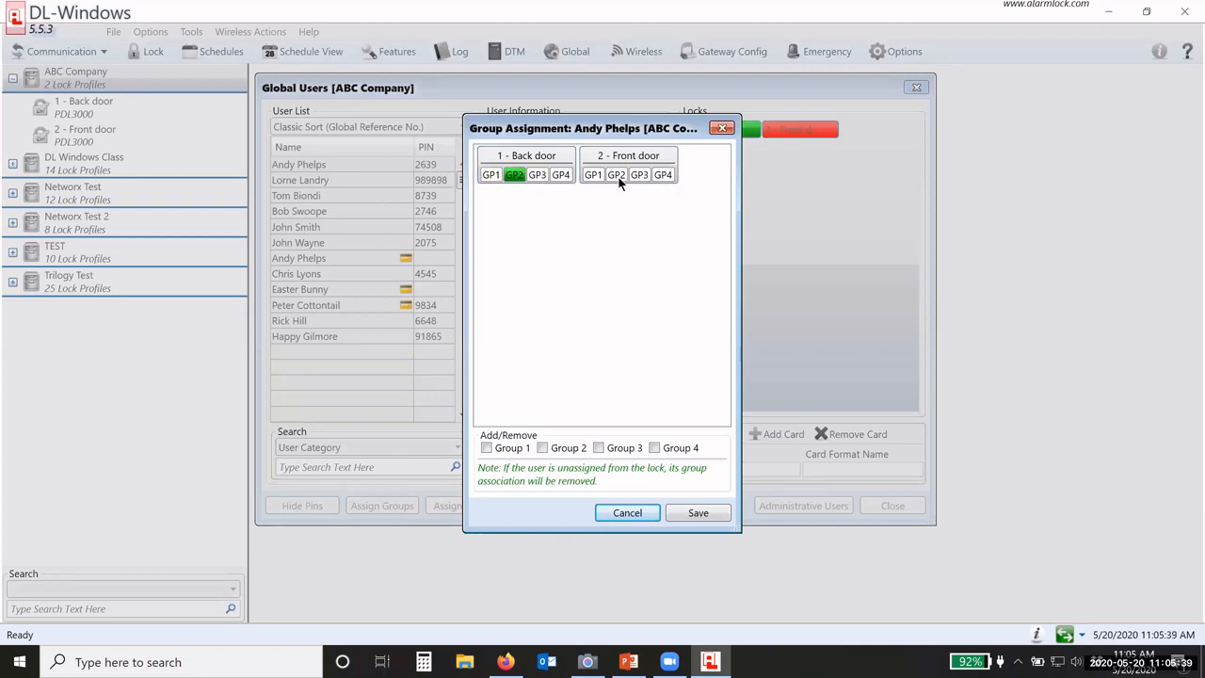
left_click(616, 174)
left_click(698, 513)
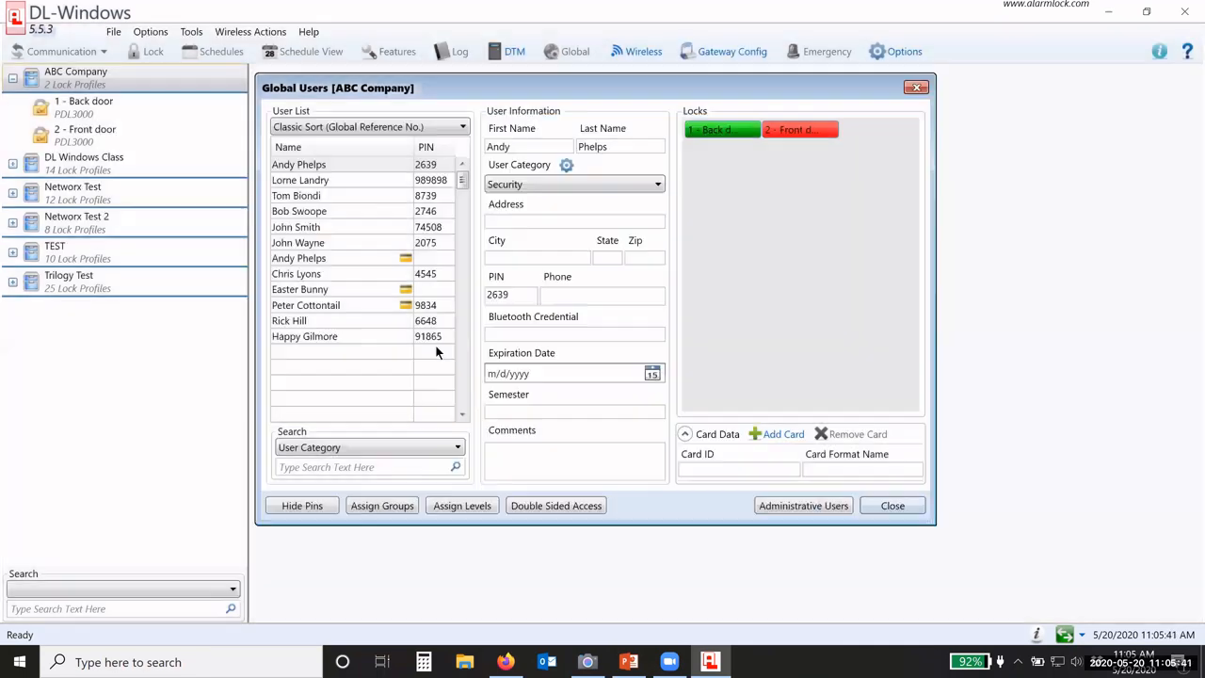
Step: Put the card-only user in Group 2 on both locks and save, then reselect the first user
left_click(377, 289)
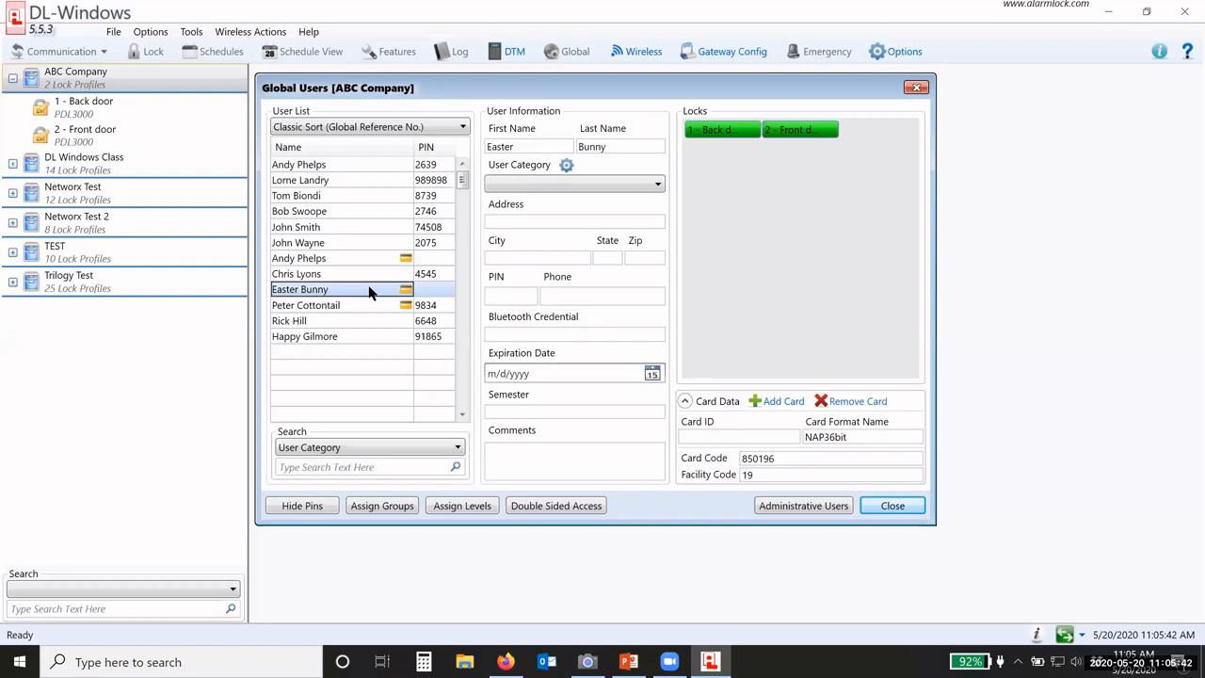
left_click(371, 505)
left_click(514, 175)
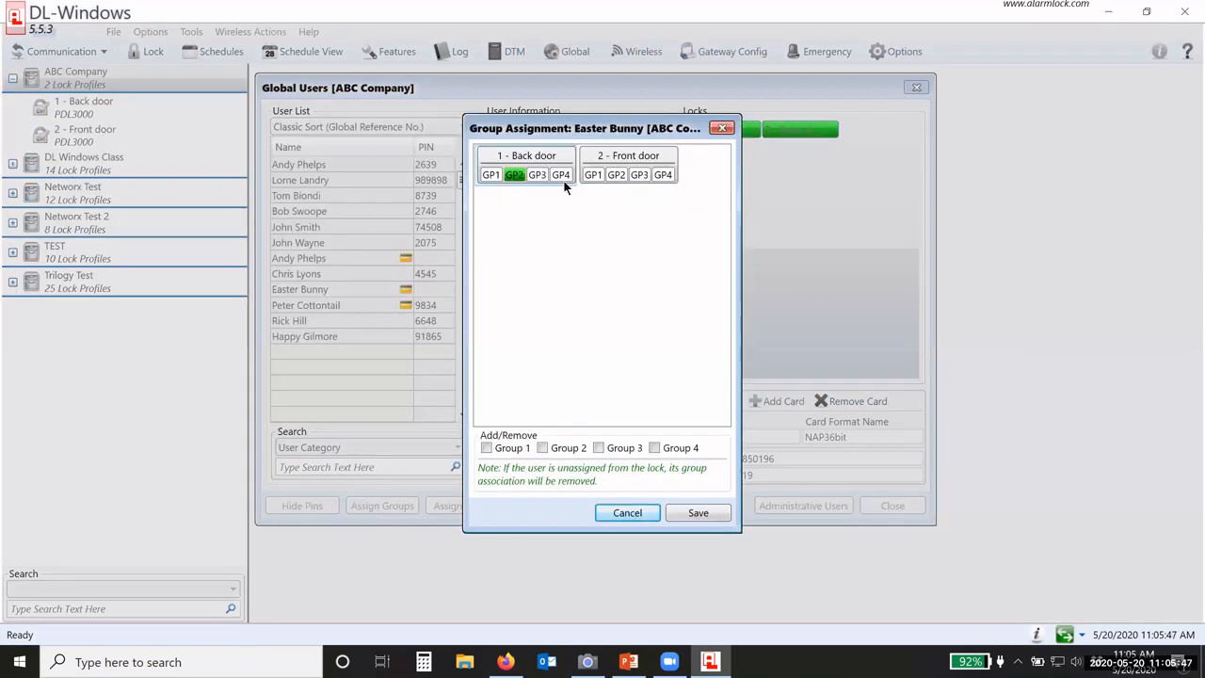
left_click(616, 175)
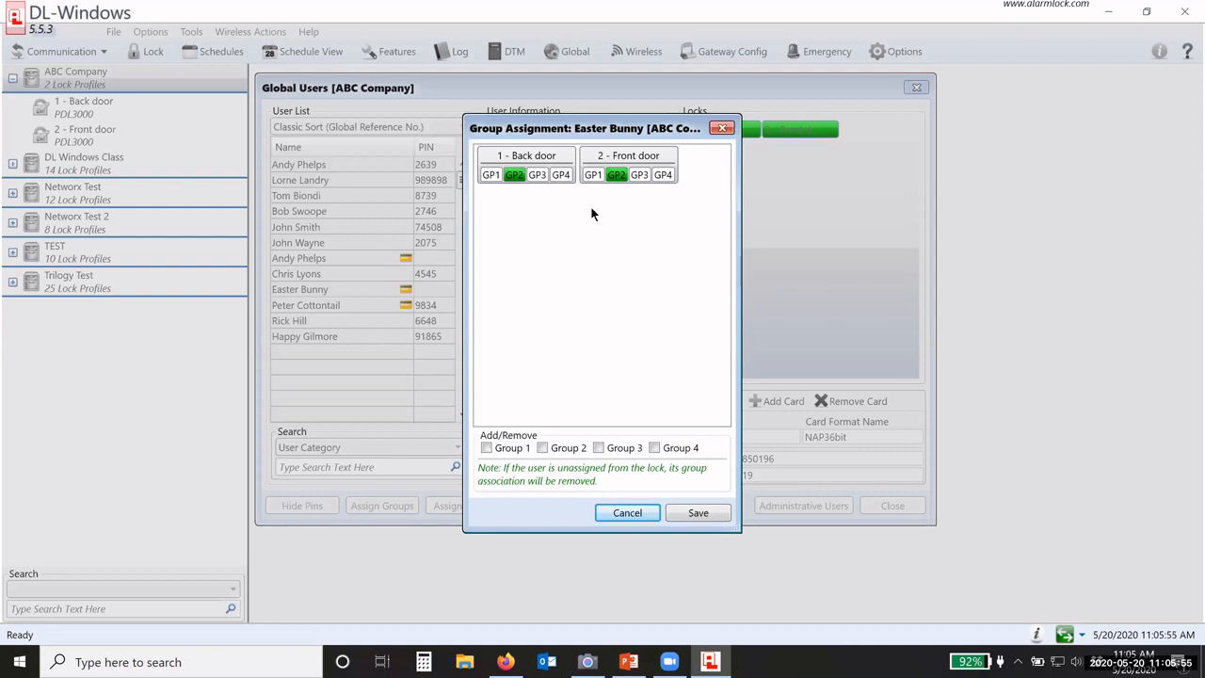
left_click(561, 175)
left_click(560, 175)
left_click(697, 513)
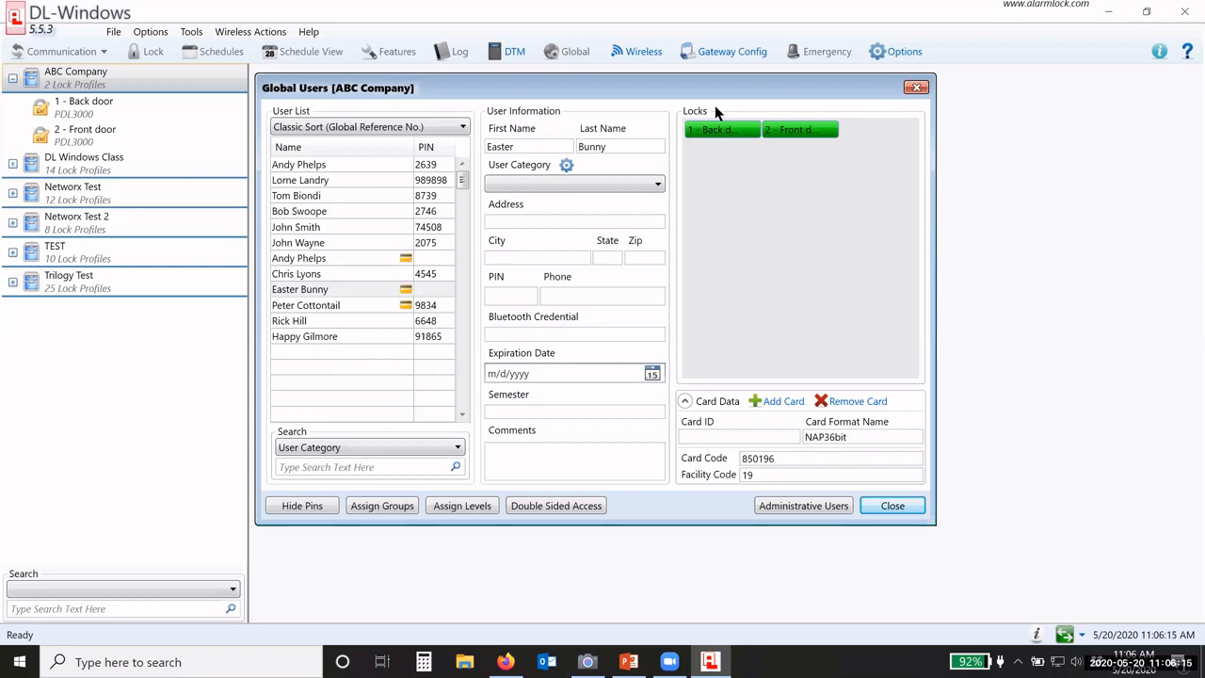
left_click(372, 170)
right_click(371, 172)
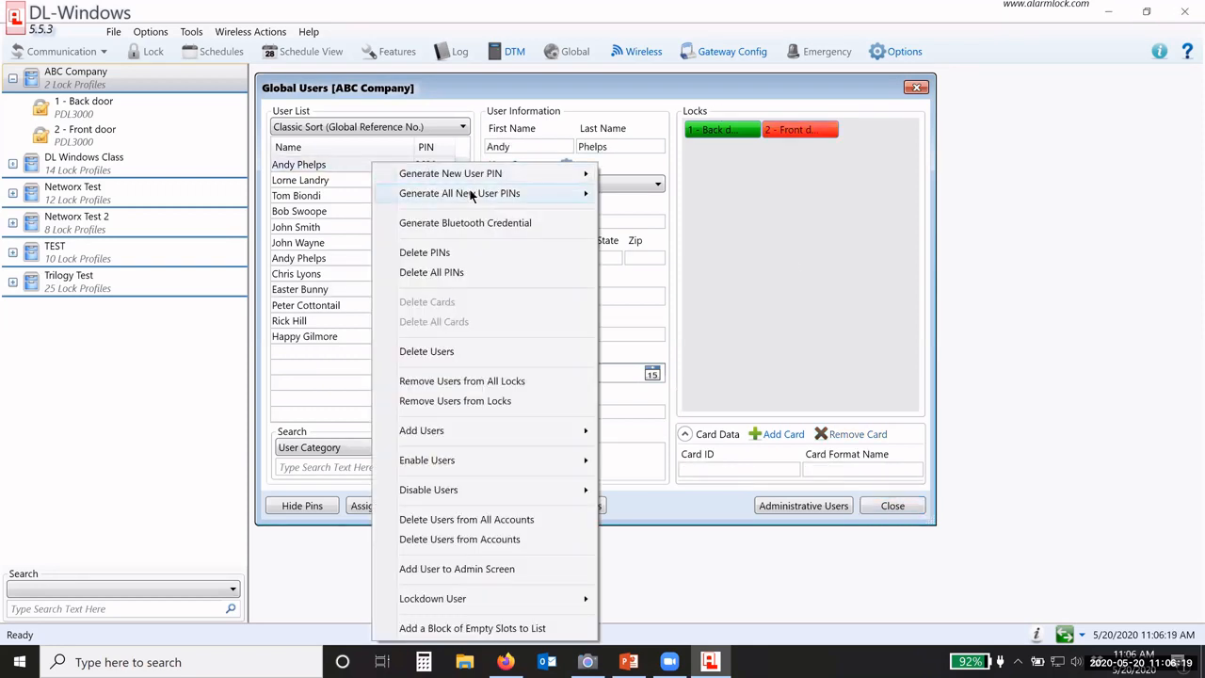
mouse_move(433, 196)
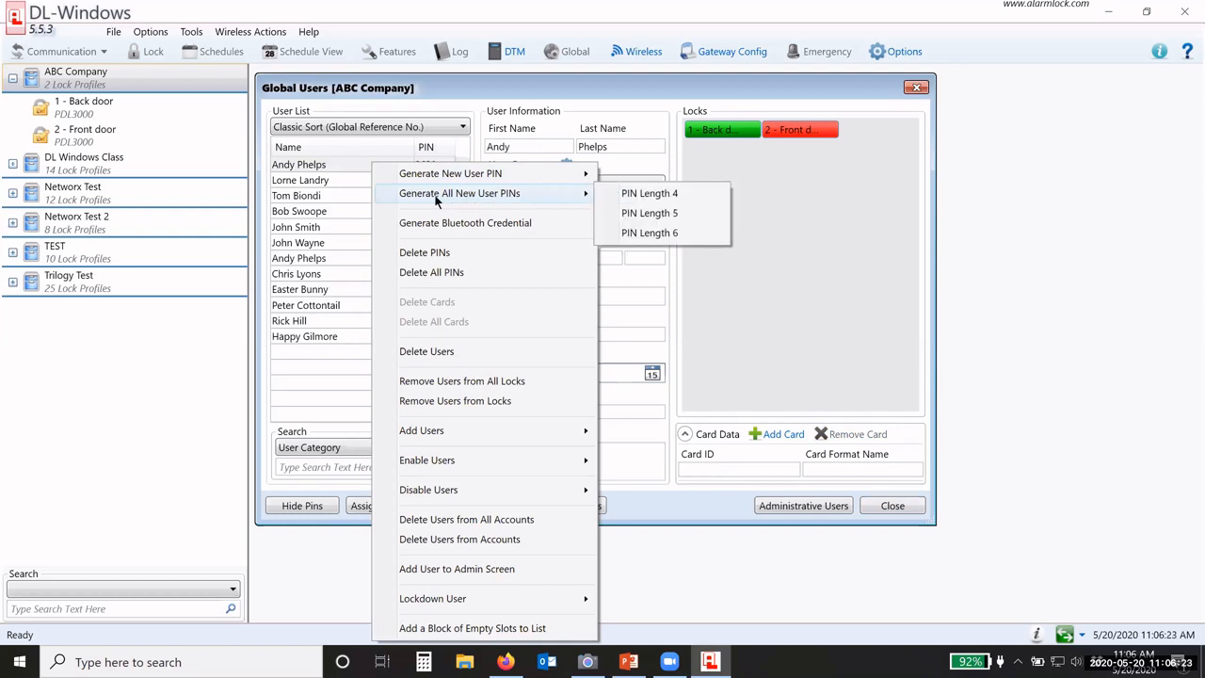
left_click(325, 168)
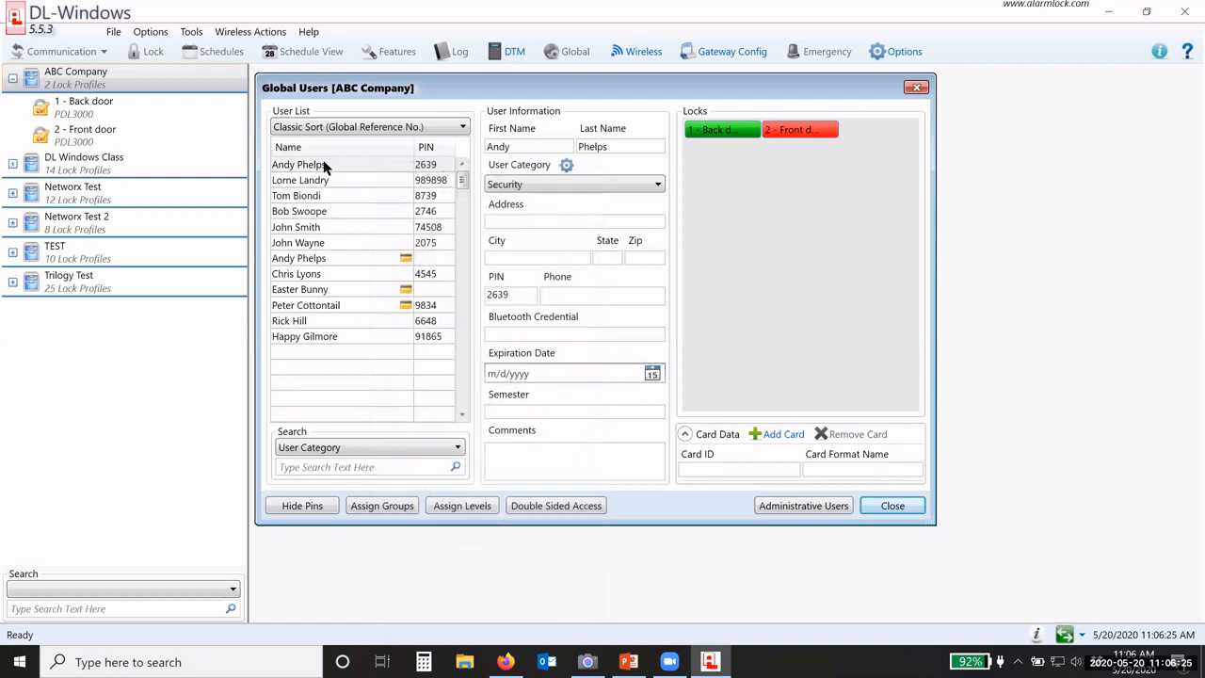
scroll(332, 348, "down", 10)
scroll(331, 348, "up", 10)
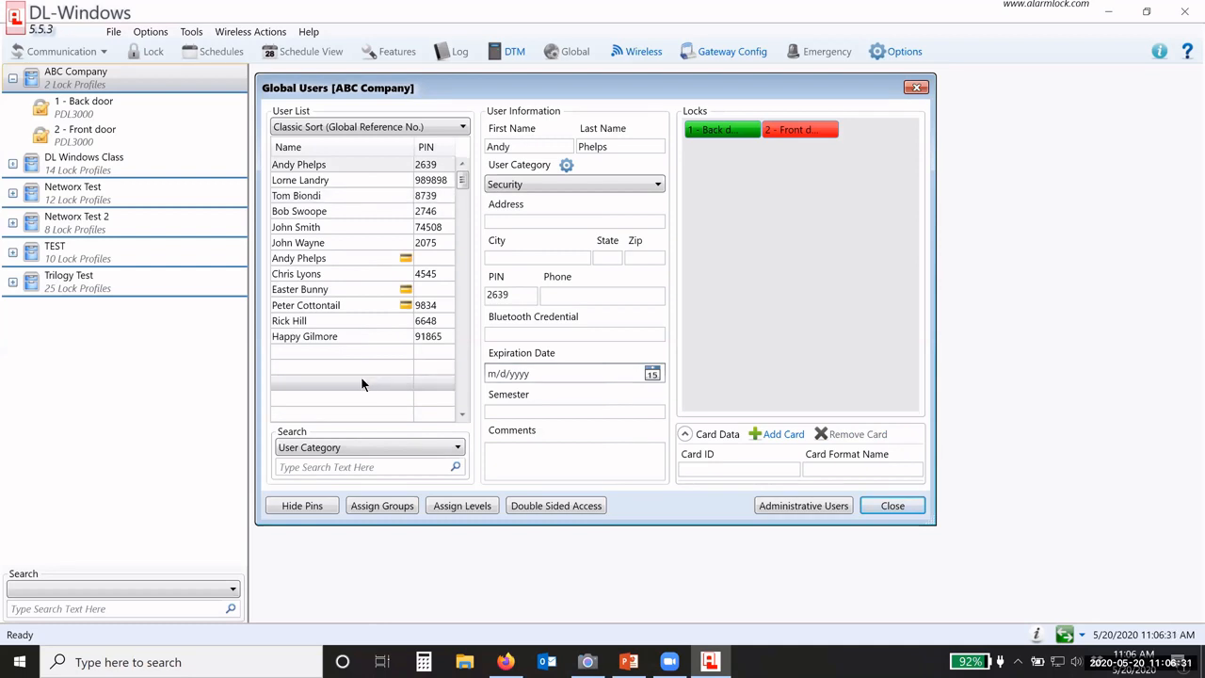
right_click(394, 167)
mouse_move(468, 195)
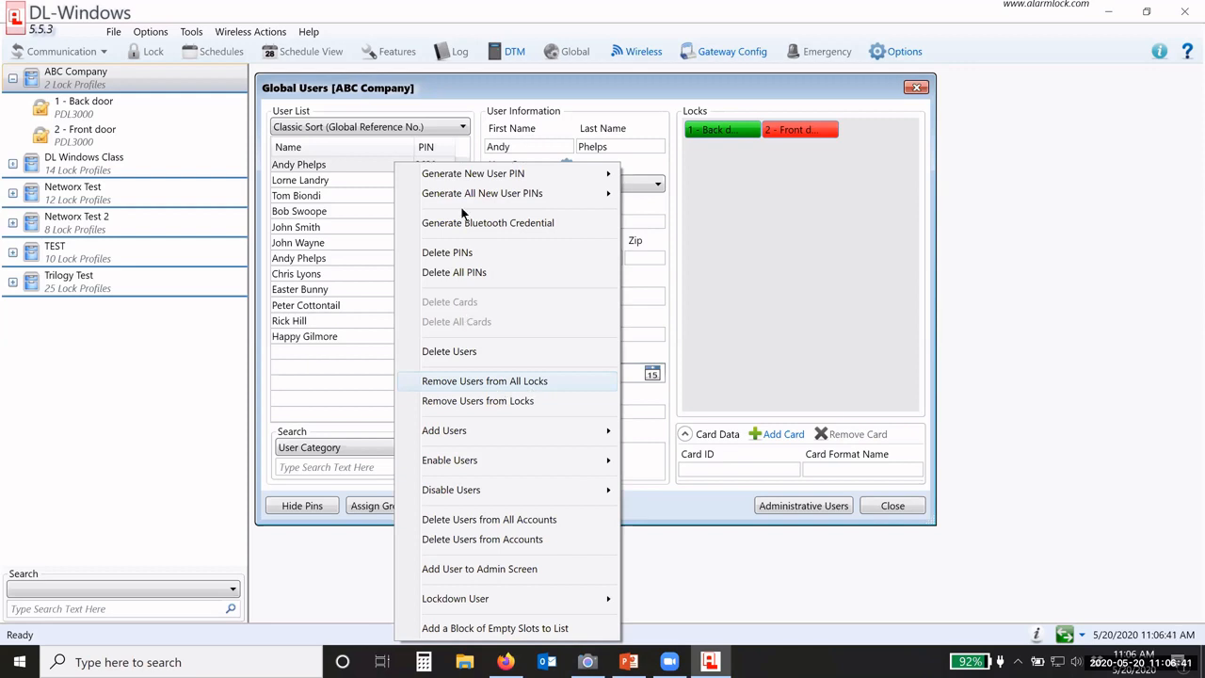
mouse_move(449, 177)
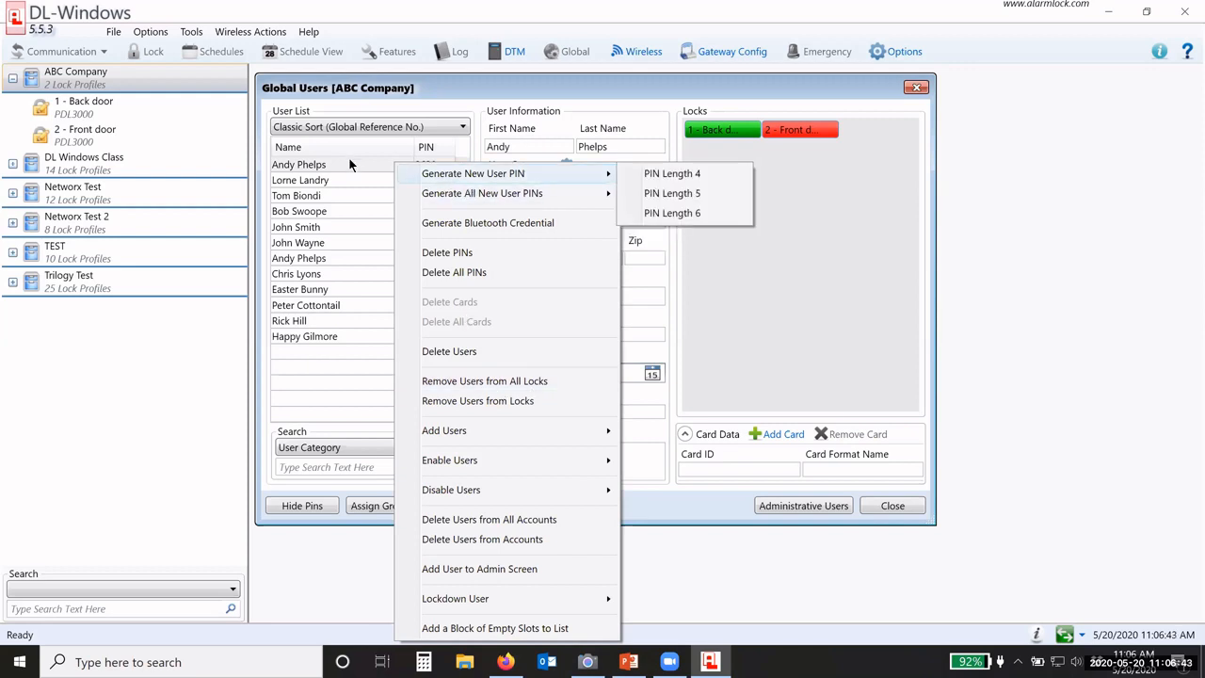
left_click(348, 158)
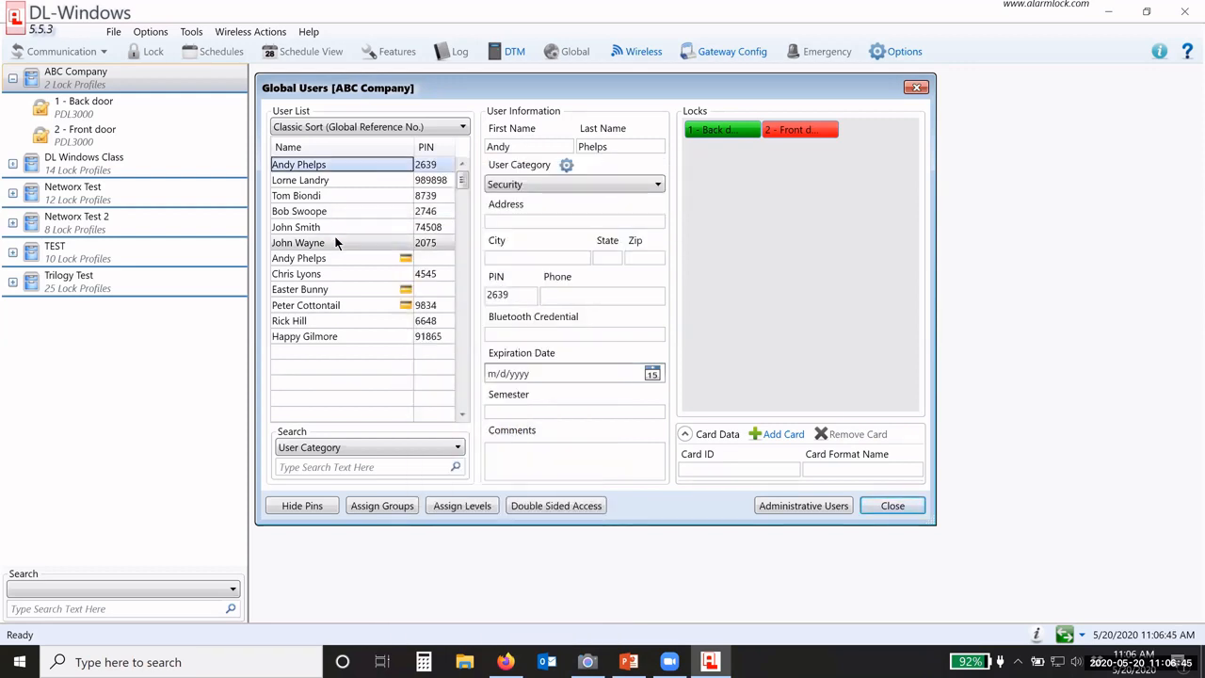
left_click(339, 242, "shift")
right_click(365, 166)
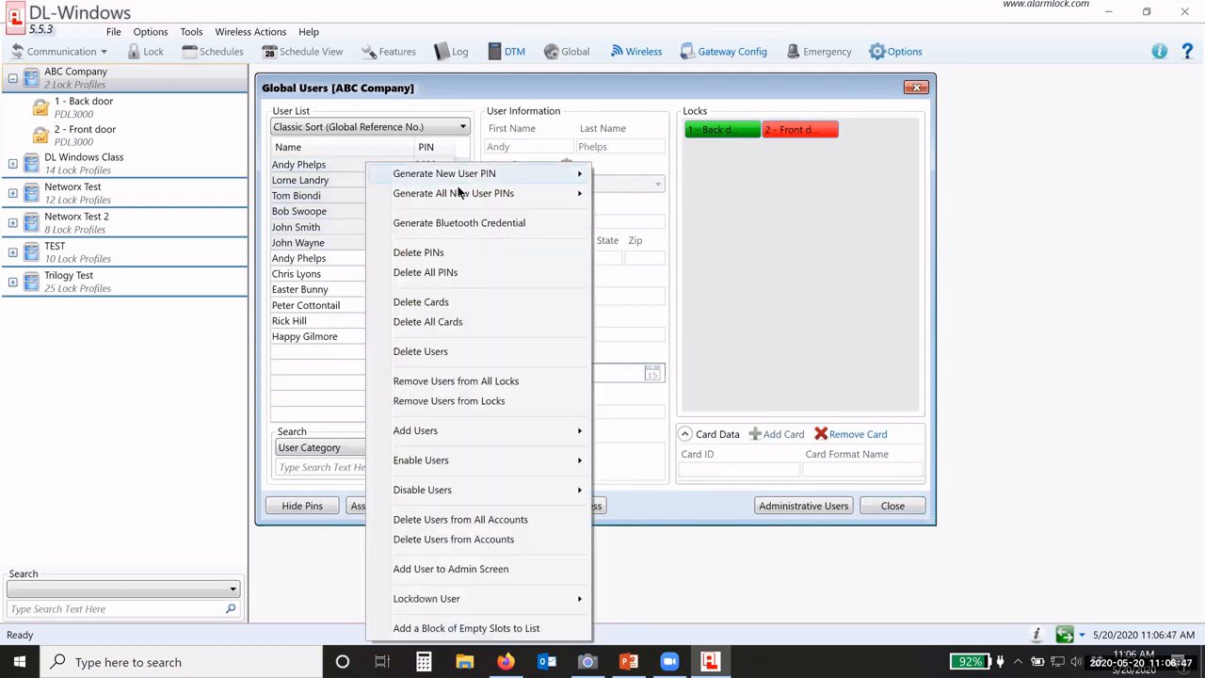
mouse_move(452, 175)
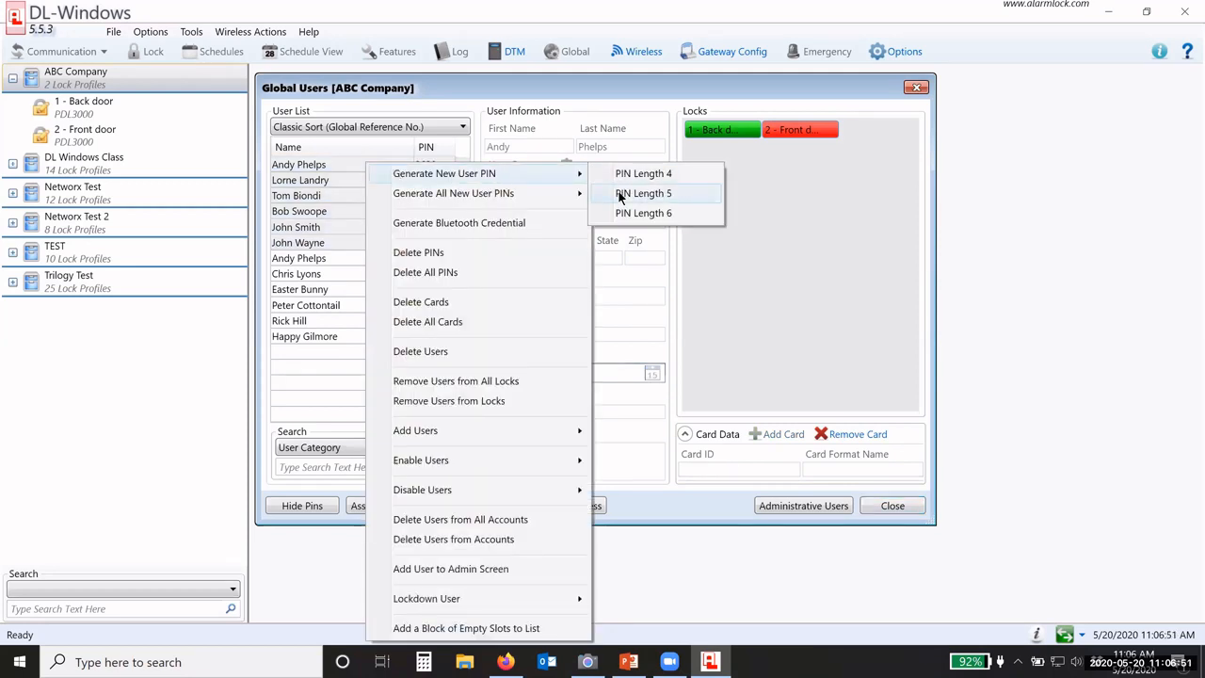
left_click(328, 361)
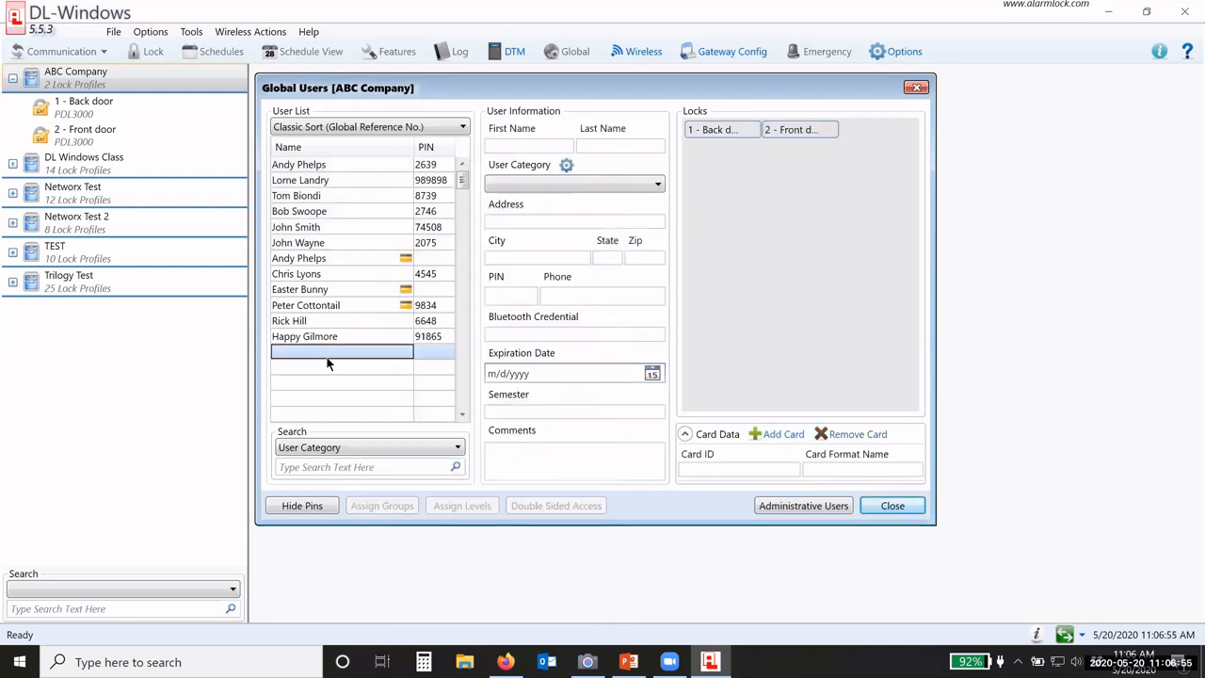
left_click(355, 167)
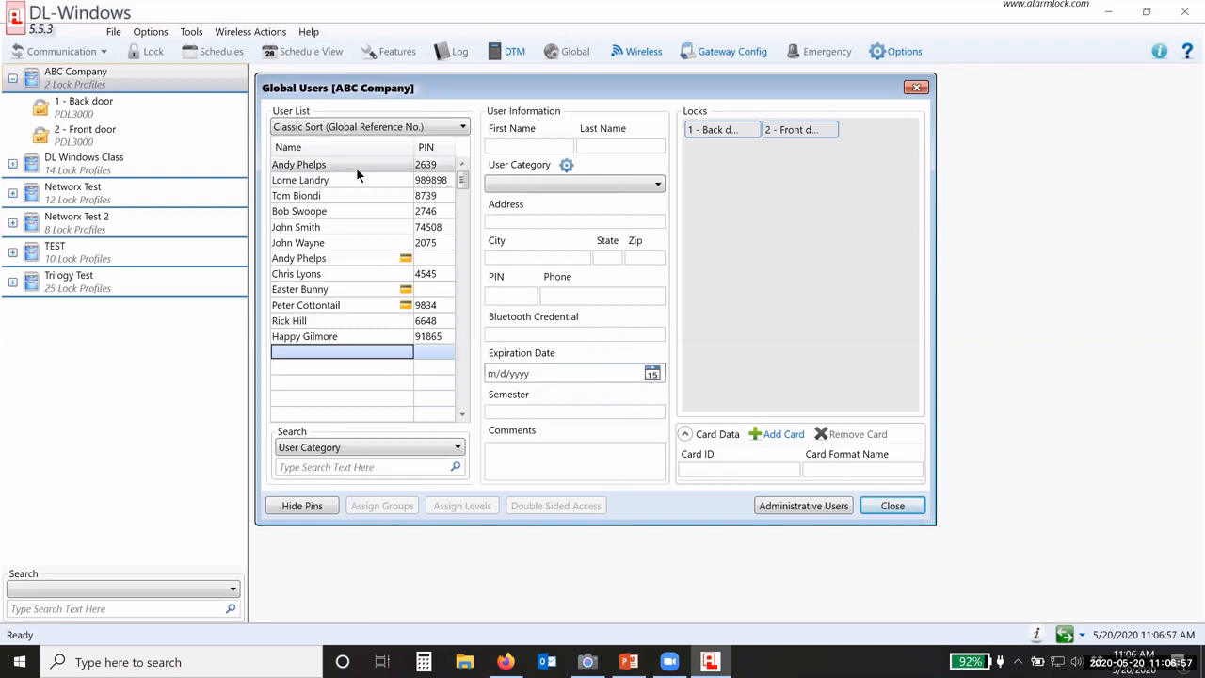
right_click(356, 168)
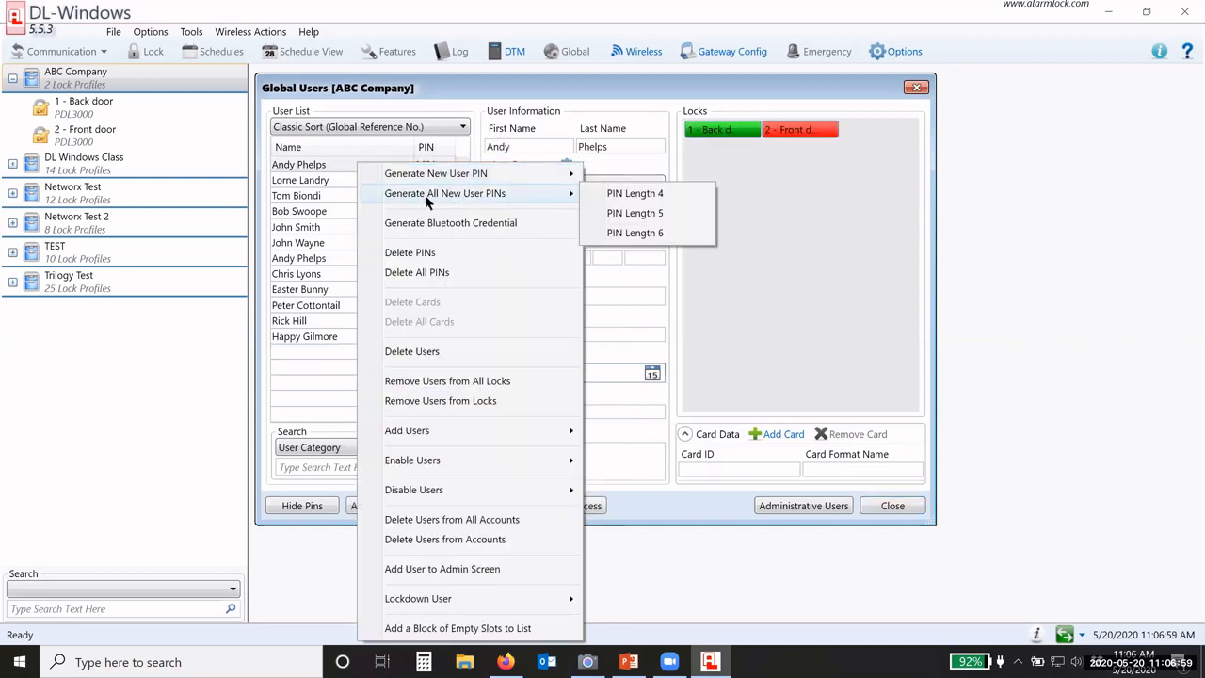
left_click(329, 165)
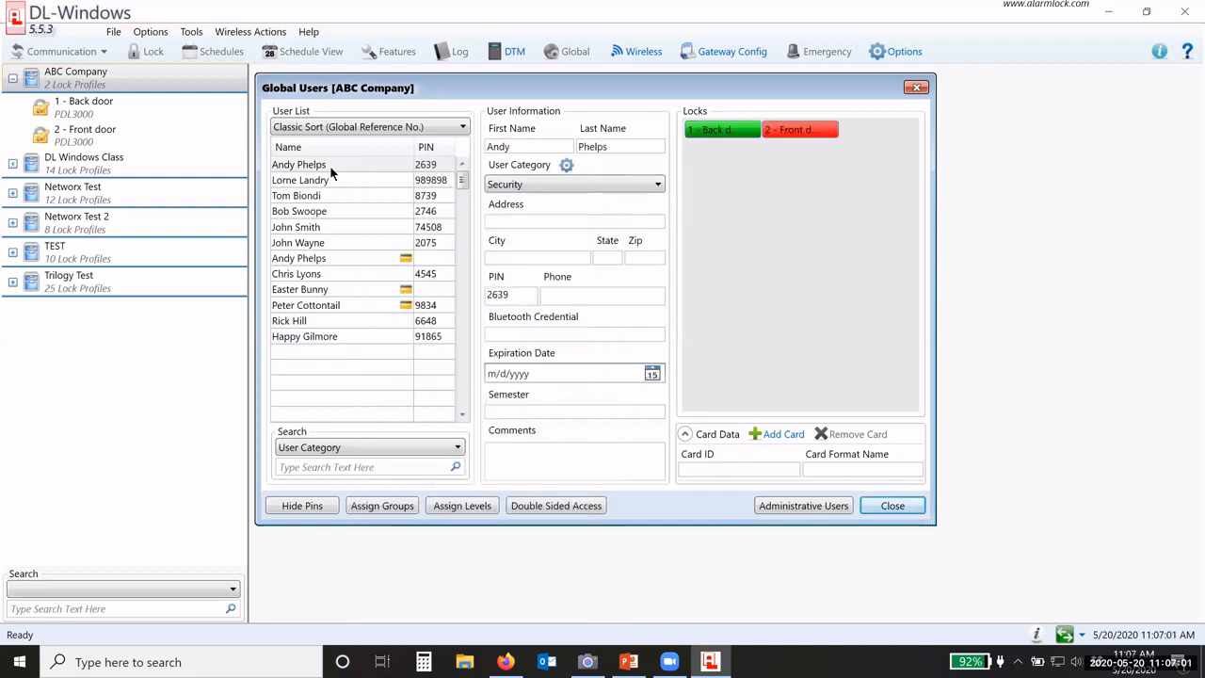
Step: Back up the database to AlarmLock.5.5.3, overwriting the existing backup file
left_click(191, 31)
left_click(218, 170)
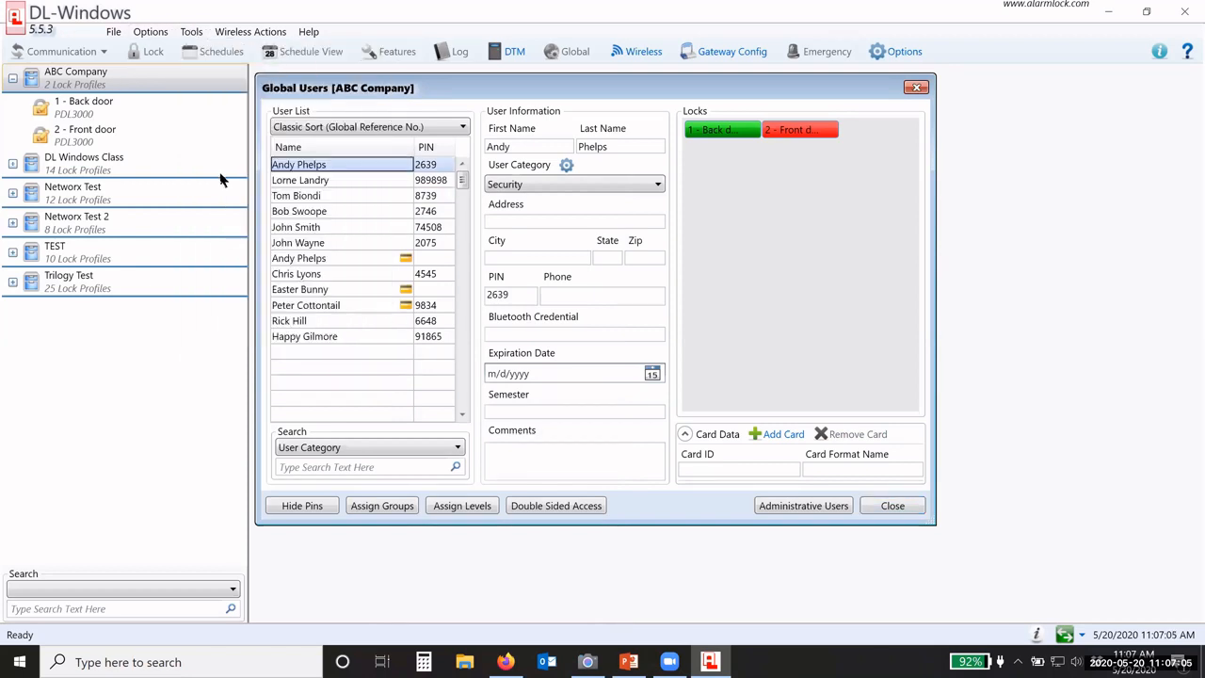
left_click(726, 435)
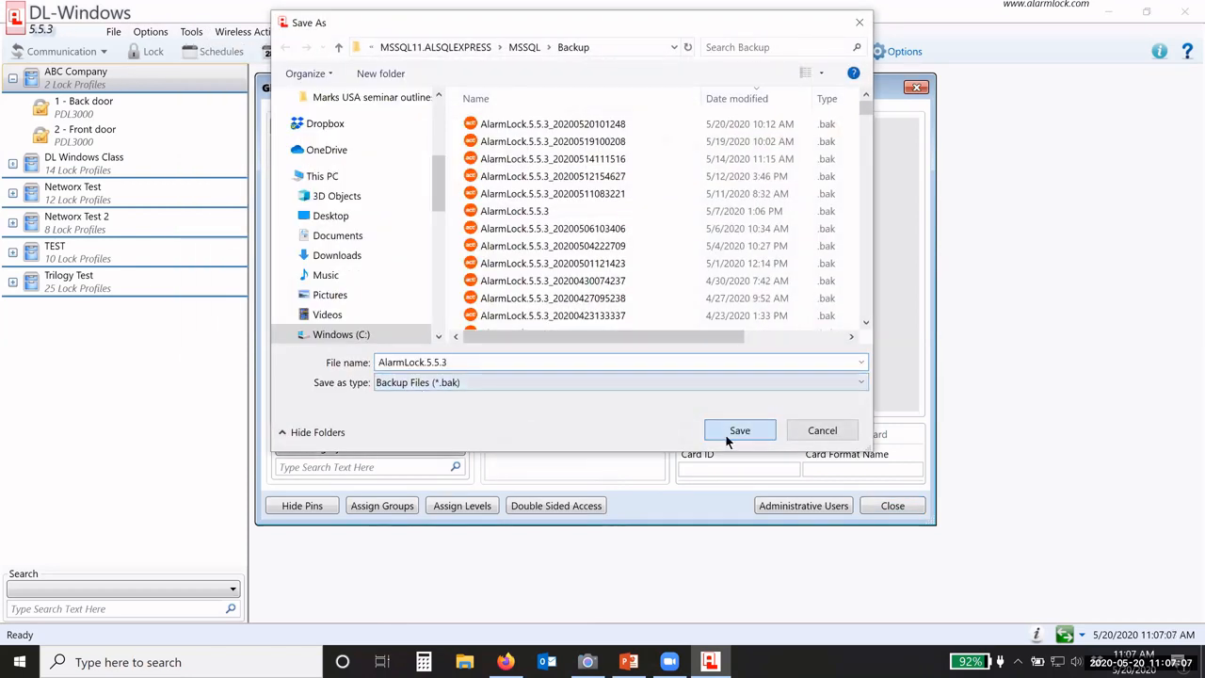
left_click(667, 407)
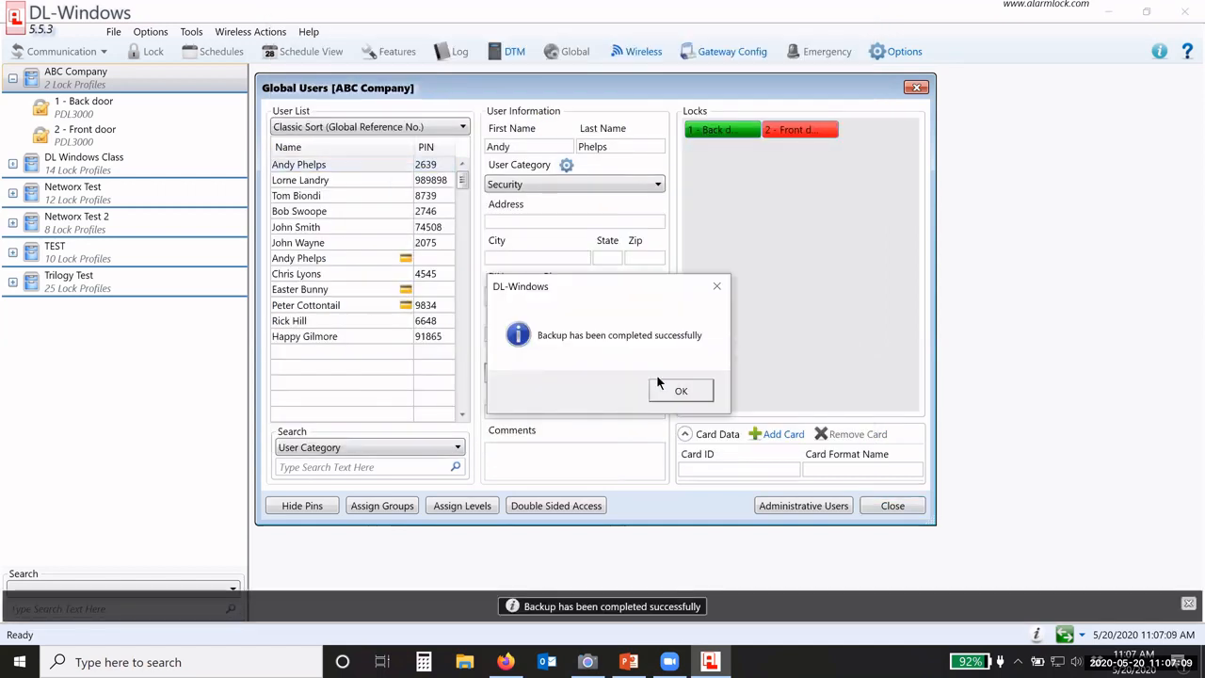
left_click(662, 384)
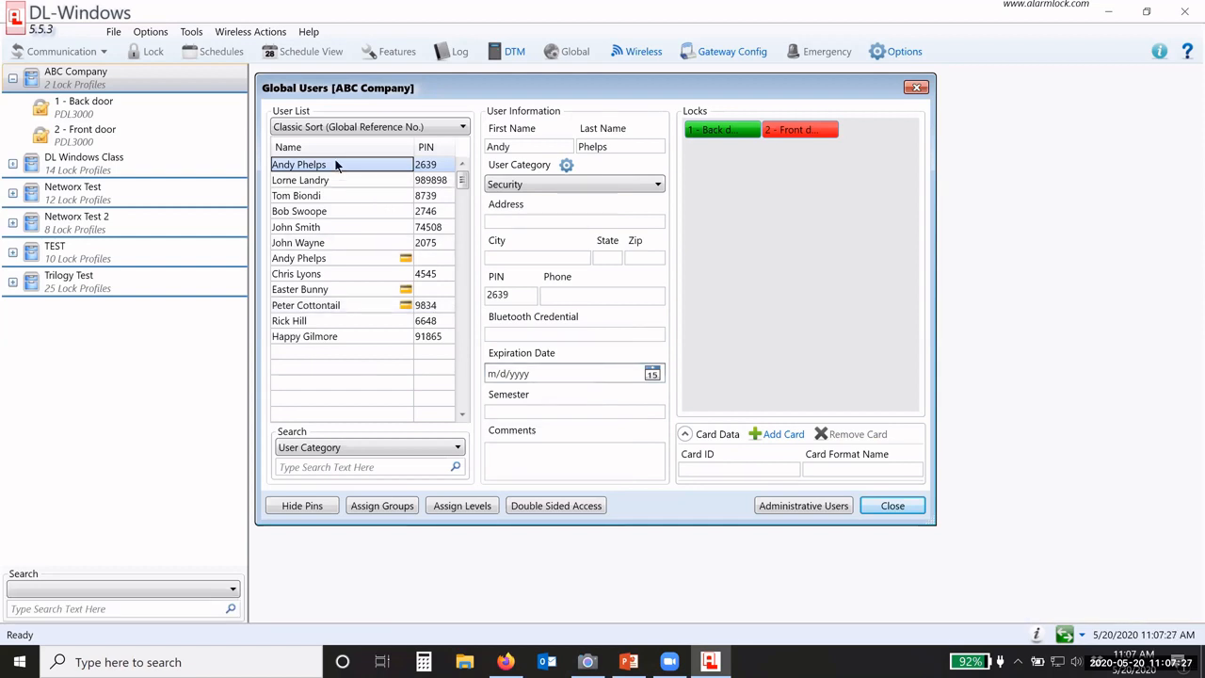
Step: Generate new five-digit PINs for the first six users, then close the Global Users window
left_click(329, 242, "shift")
right_click(323, 208)
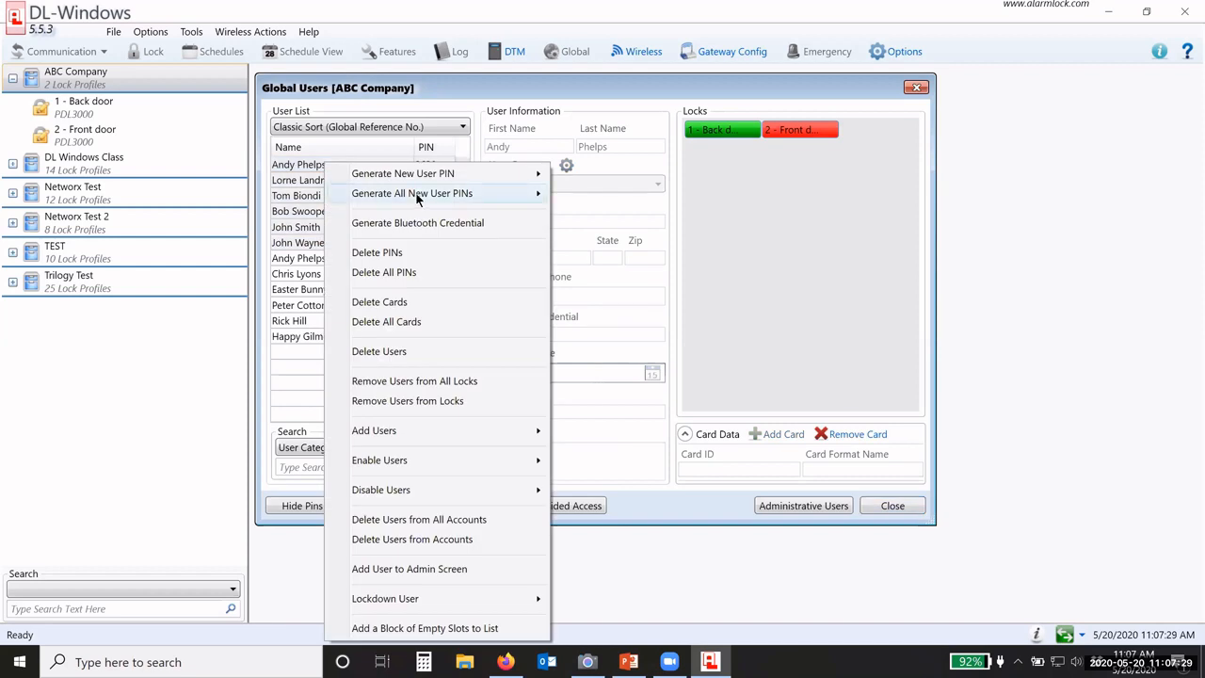
left_click(582, 195)
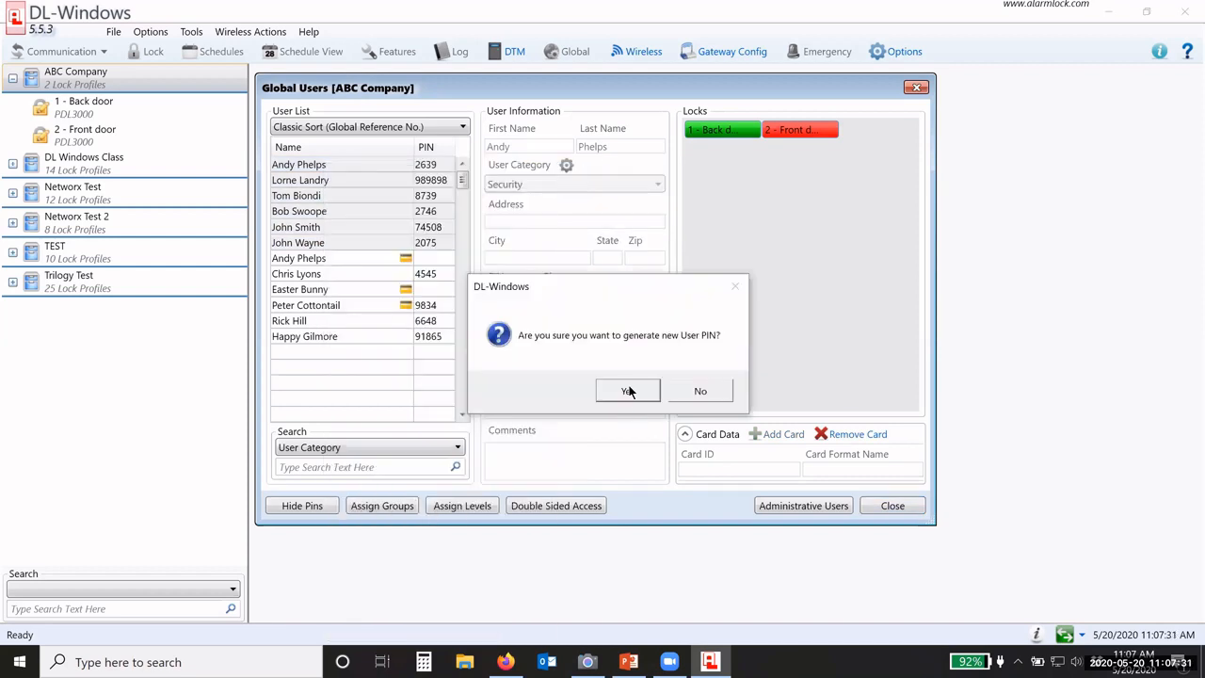
left_click(627, 392)
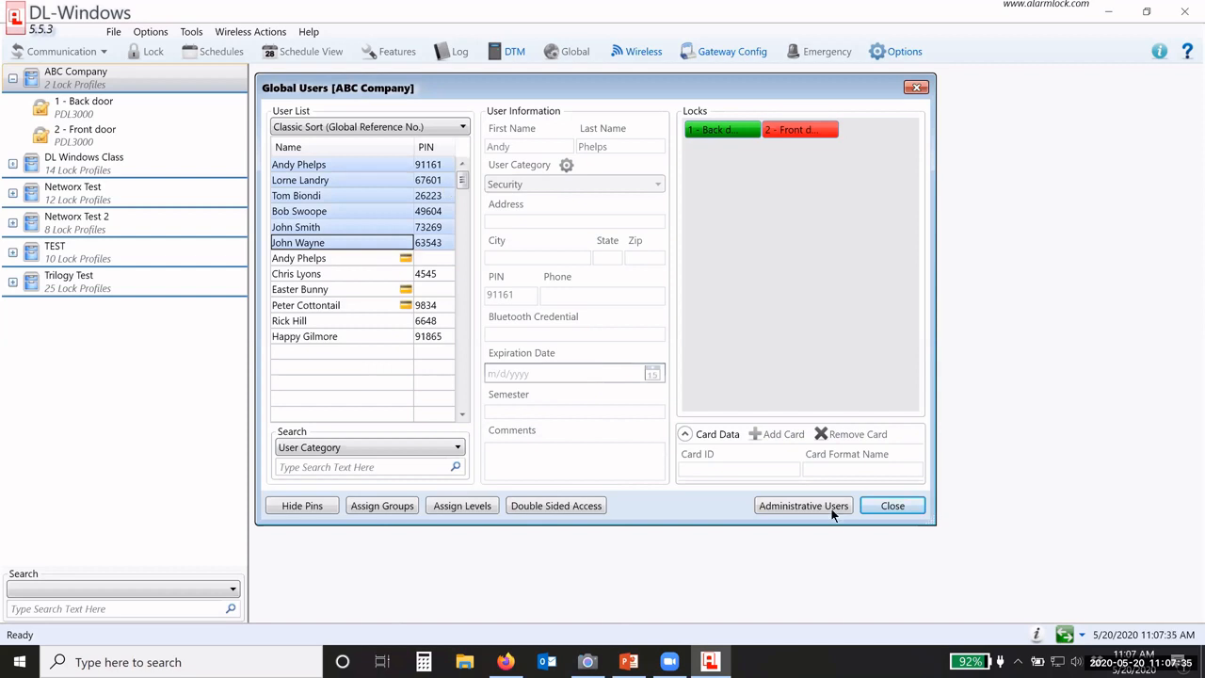
left_click(889, 505)
Step: Restore the database from the AlarmLock.5.5.3 backup file
left_click(188, 33)
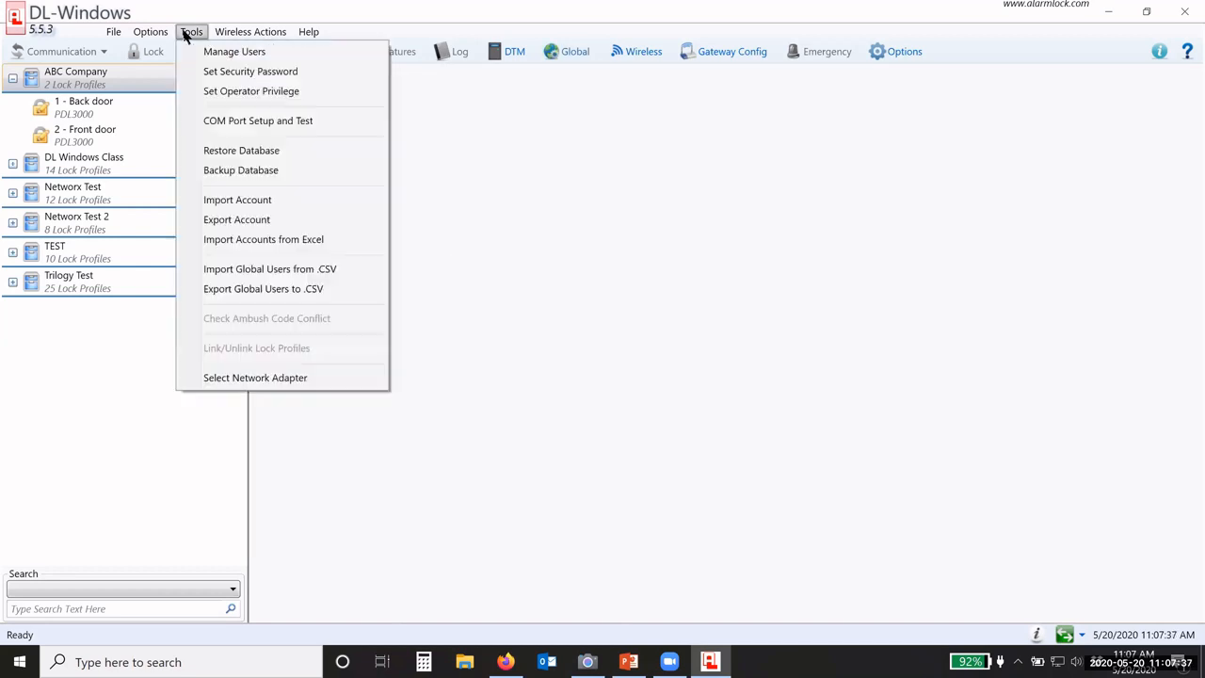
left_click(235, 150)
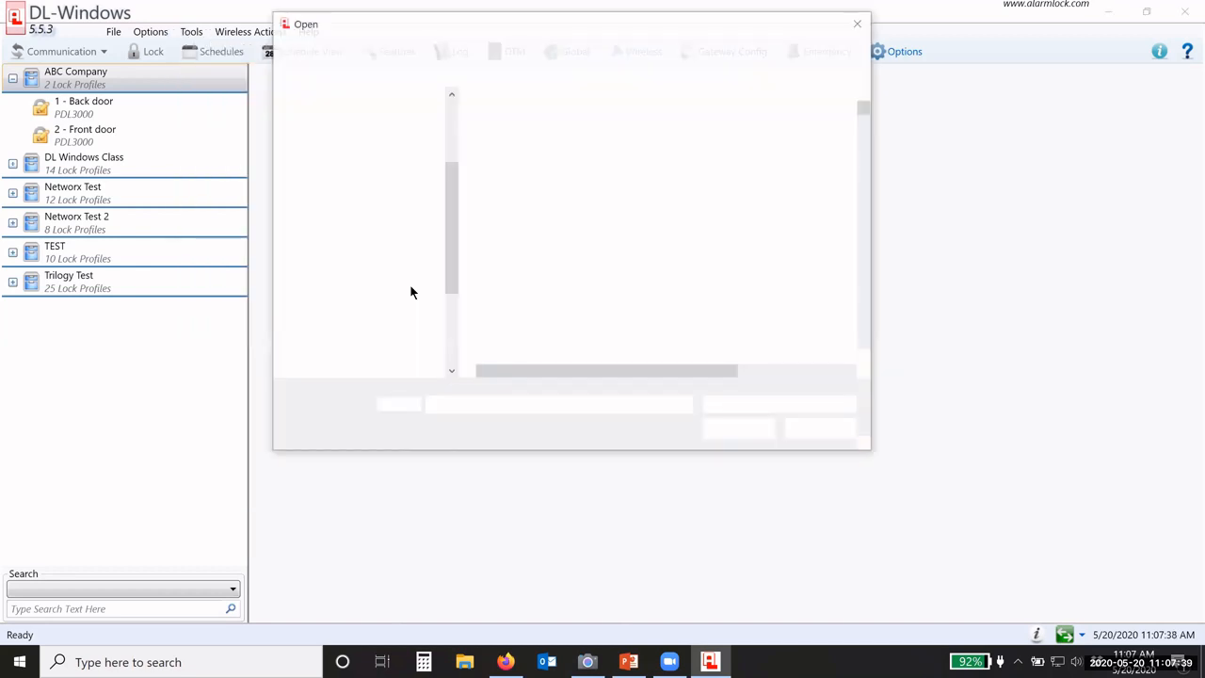
left_click(505, 125)
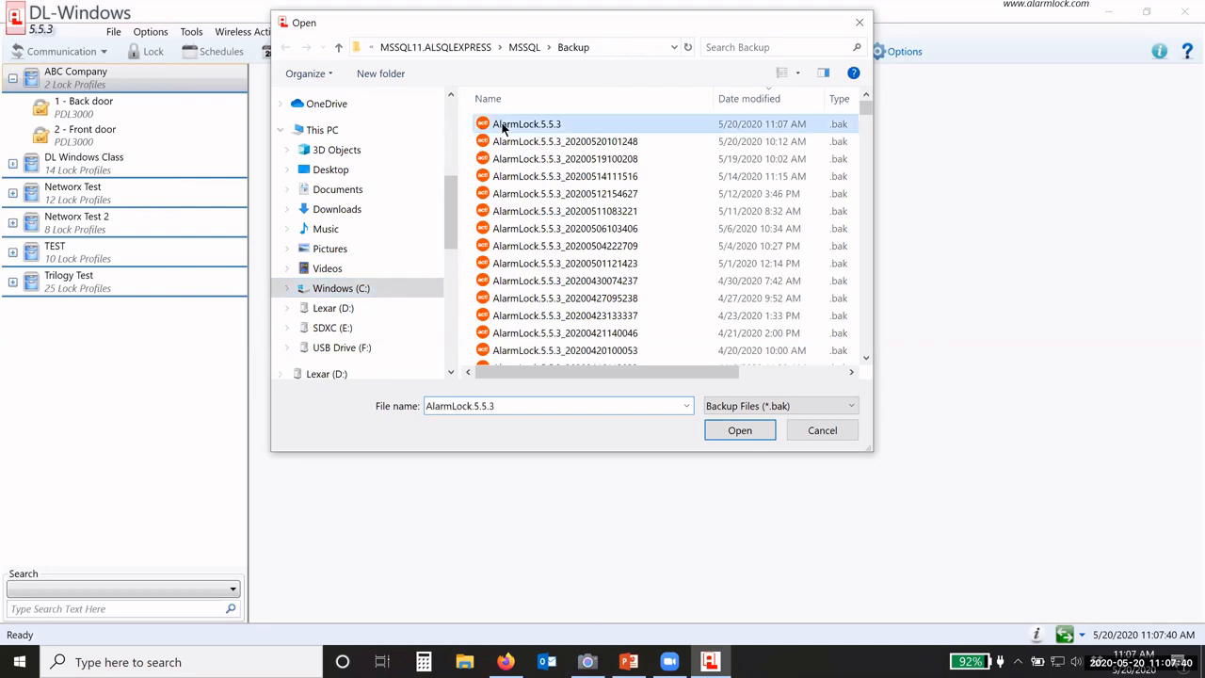
left_click(738, 431)
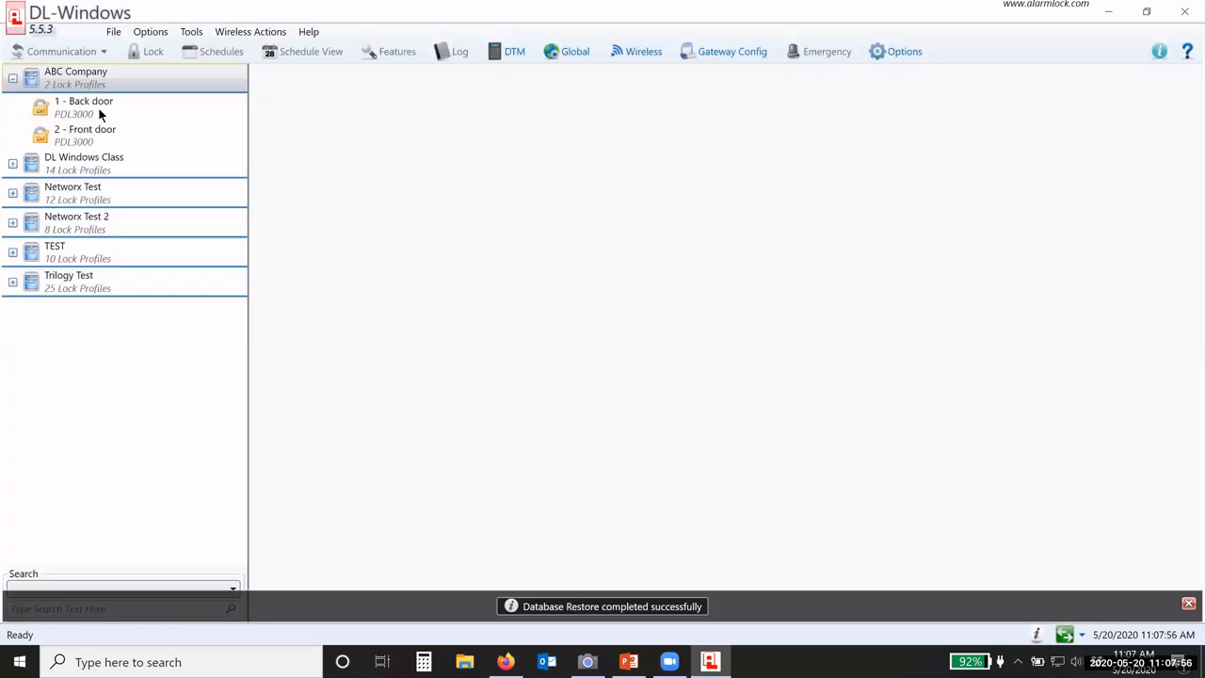
Step: Reopen ABC Company's Global Users list from the 1 - Back door lock
left_click(100, 112)
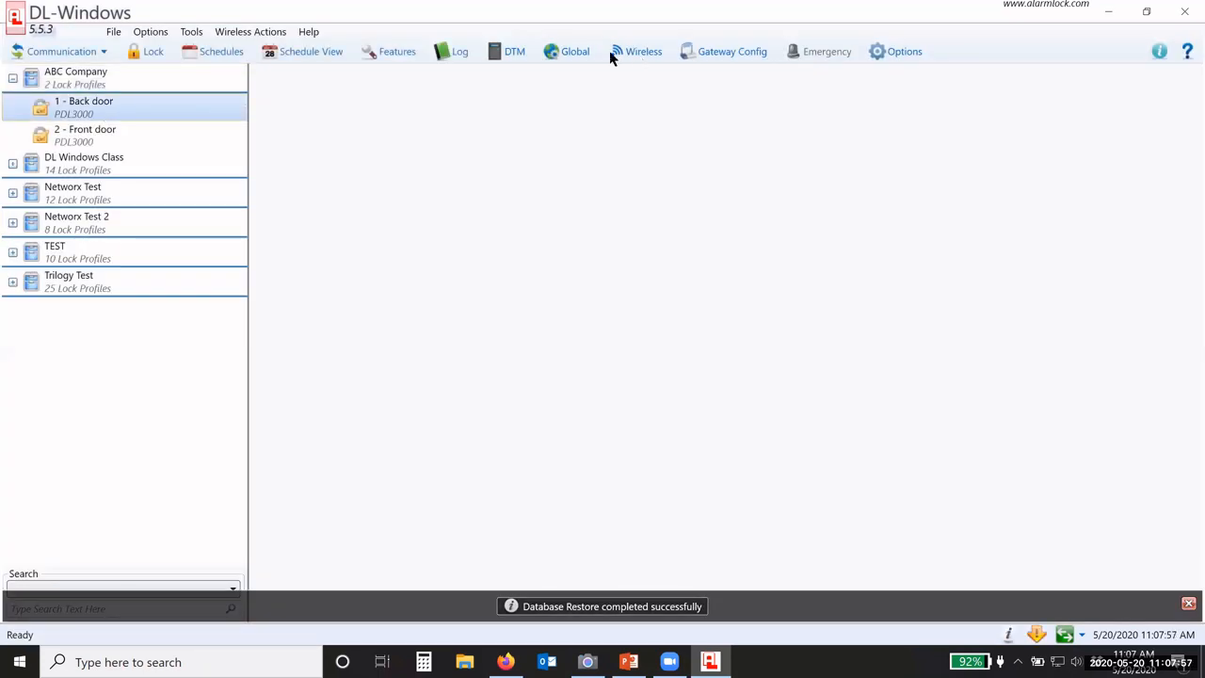
left_click(572, 51)
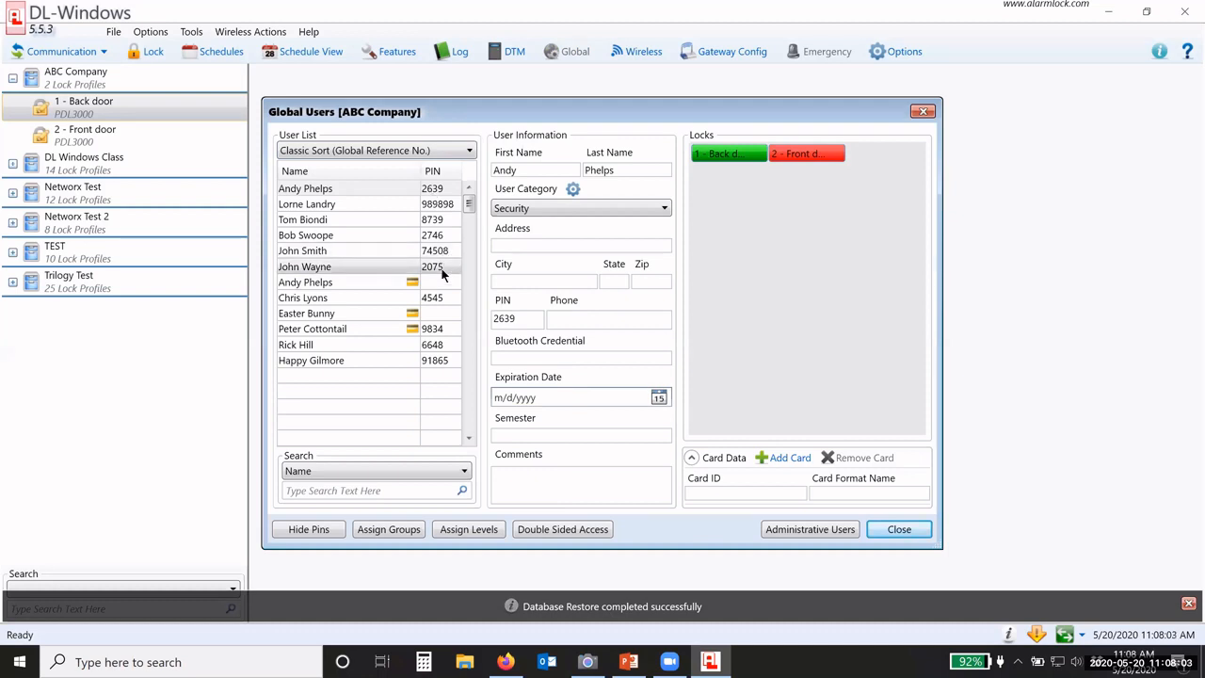
left_click_drag(512, 113, 507, 86)
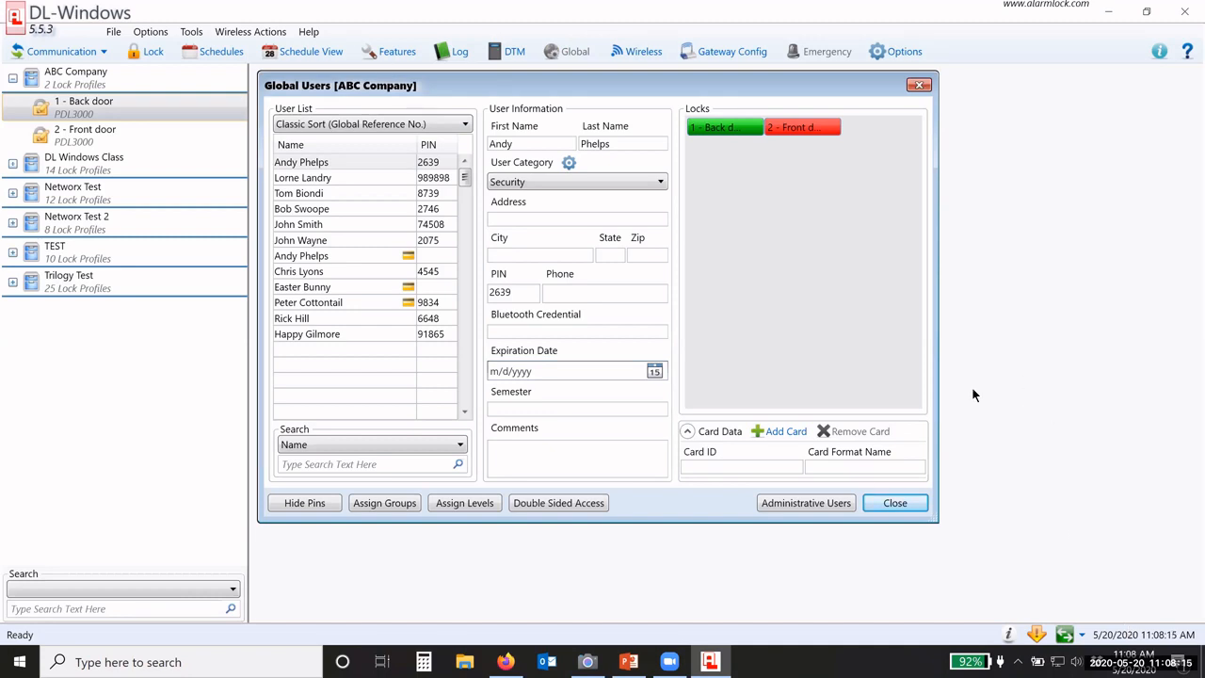
Step: Open Administrative Users, move and enlarge the window, and select the Master Code entry
left_click(796, 504)
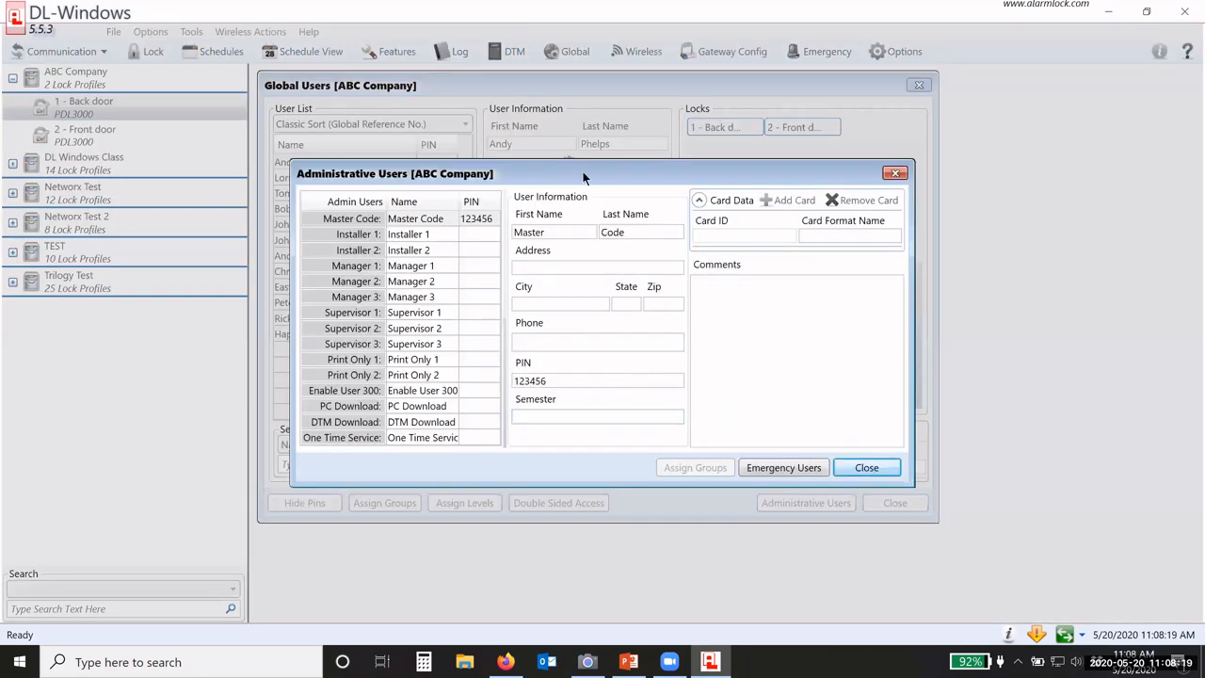
left_click_drag(568, 170, 554, 103)
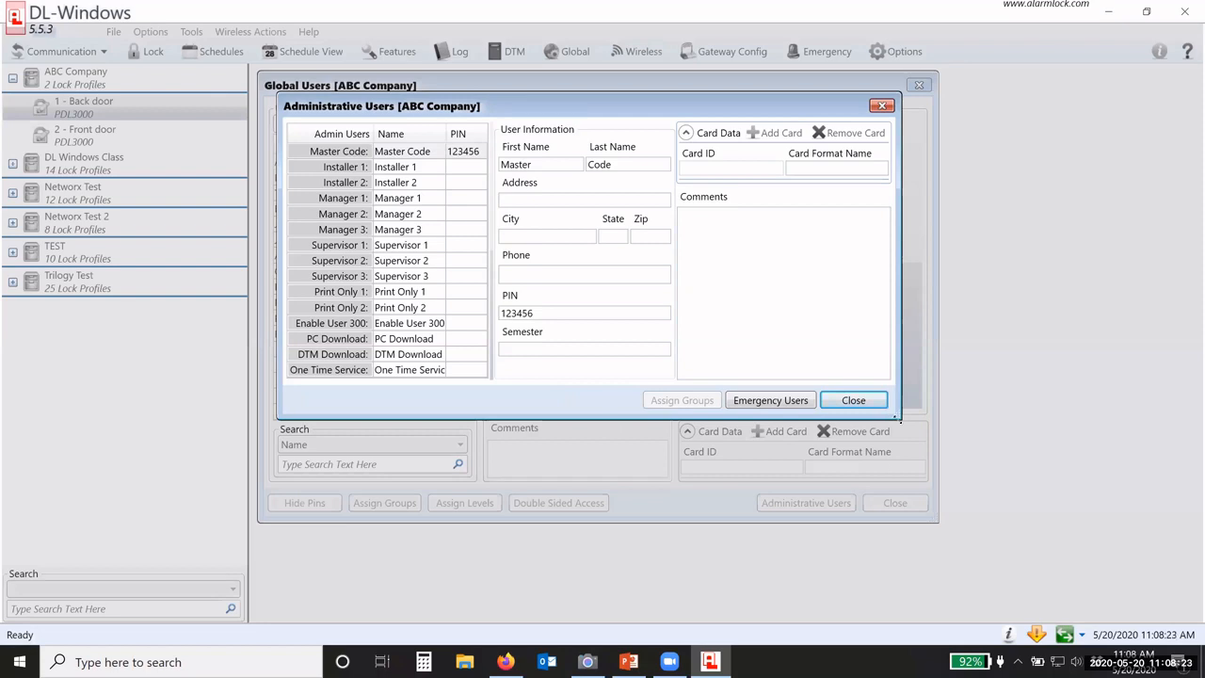
left_click_drag(899, 419, 962, 450)
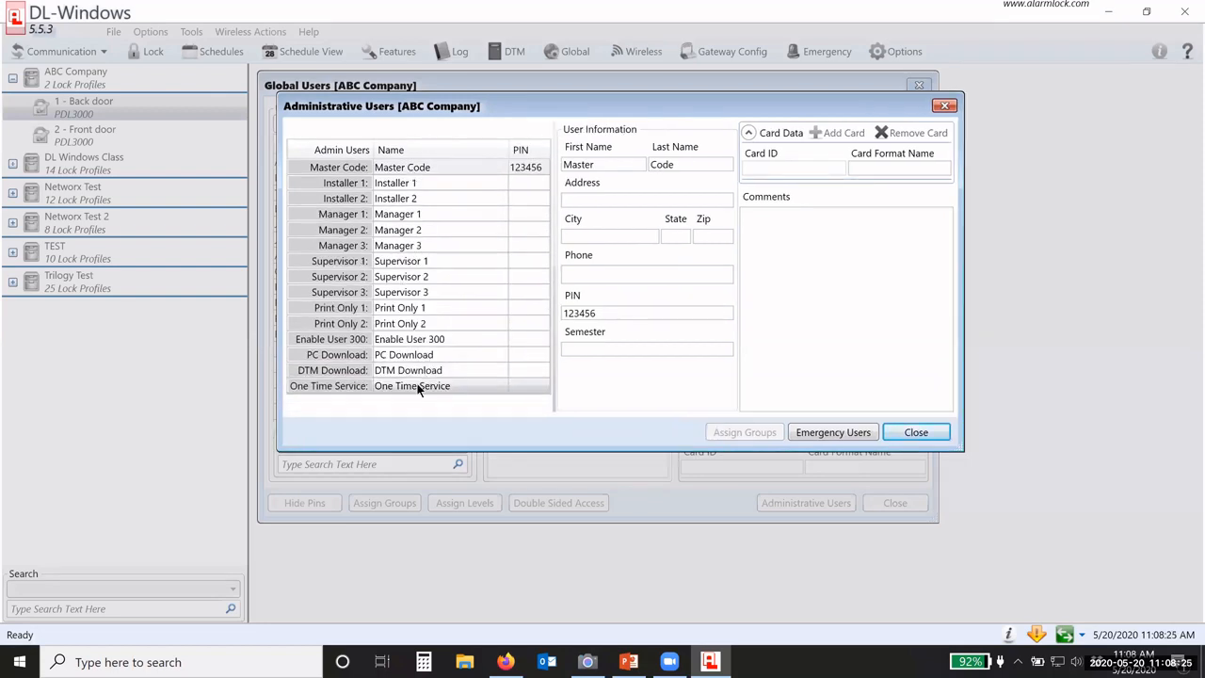
left_click(431, 166)
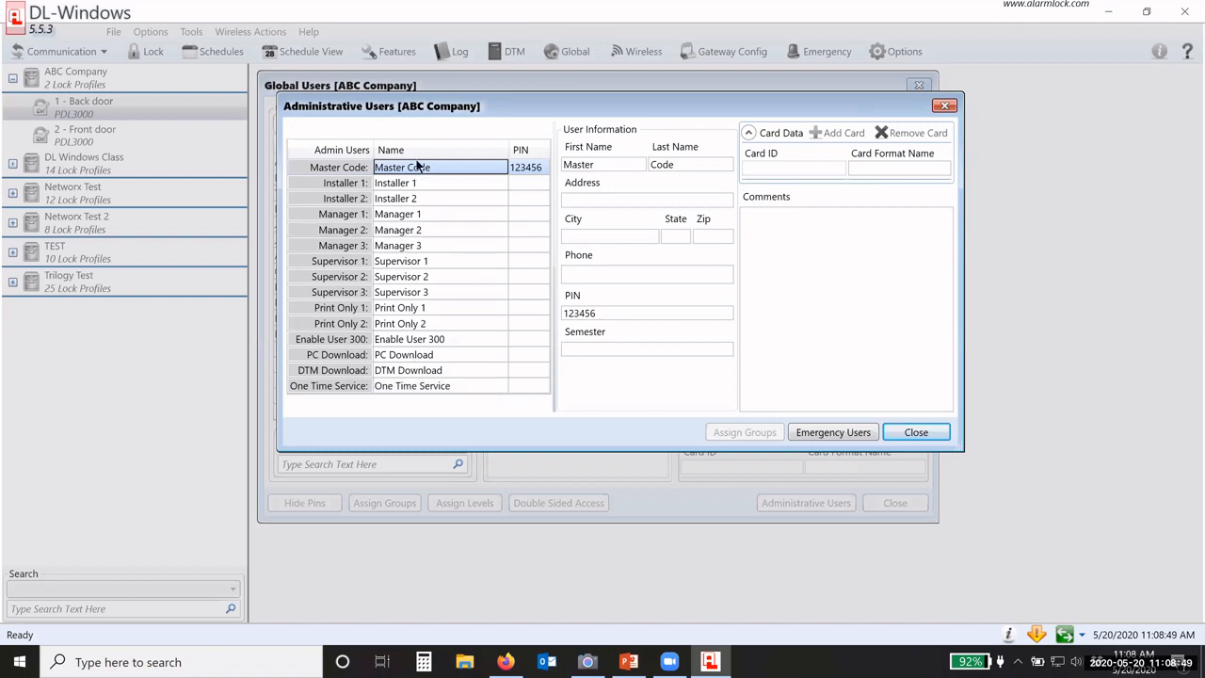
Step: Replace the Master Code PIN with a new six-digit PIN, then select the Manager 1 slot
left_click(404, 167)
left_click_drag(612, 315, 525, 308)
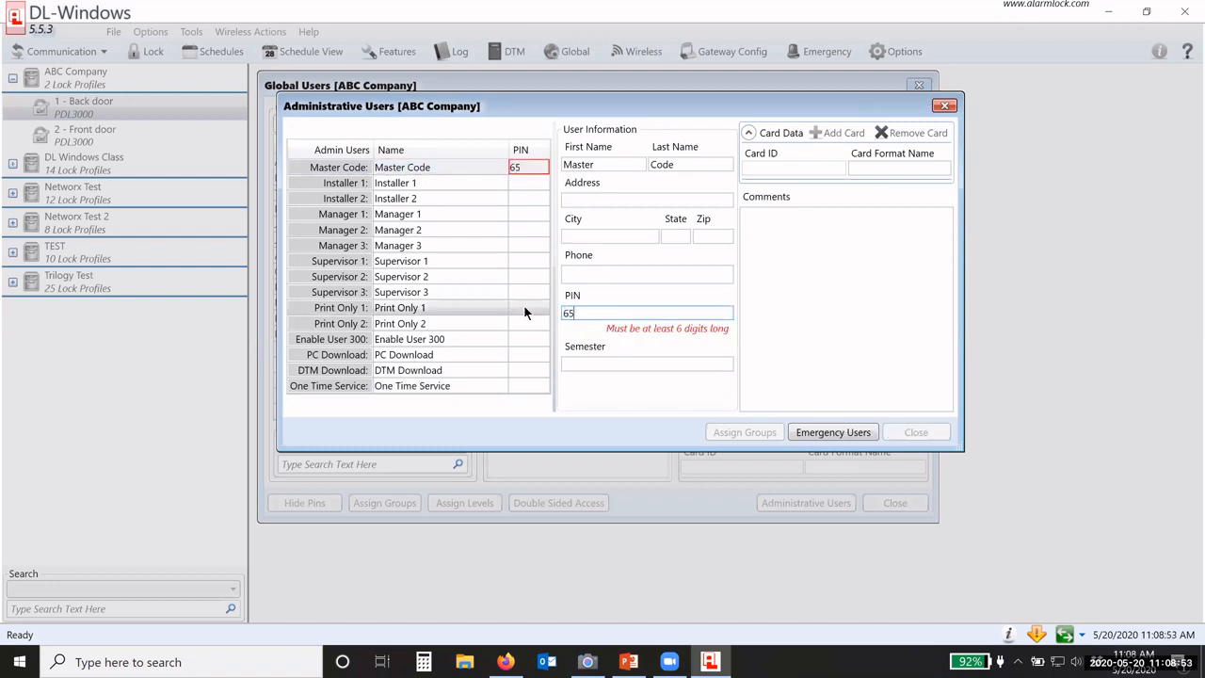
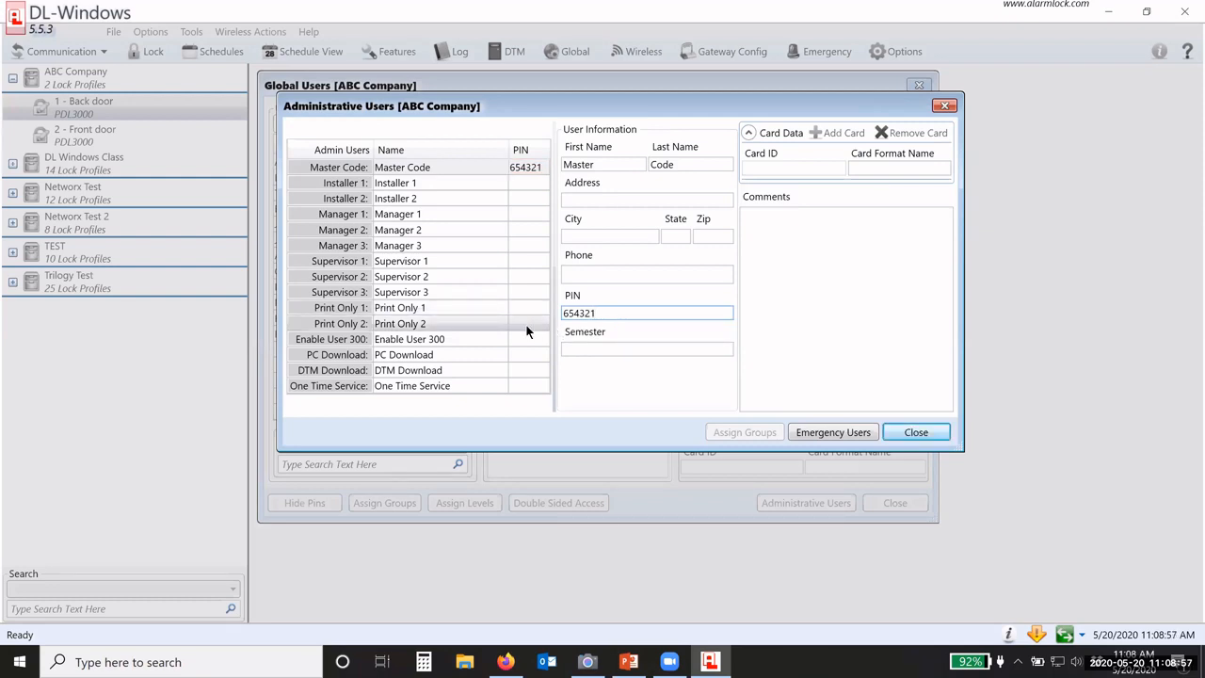
left_click(415, 184)
left_click(419, 215)
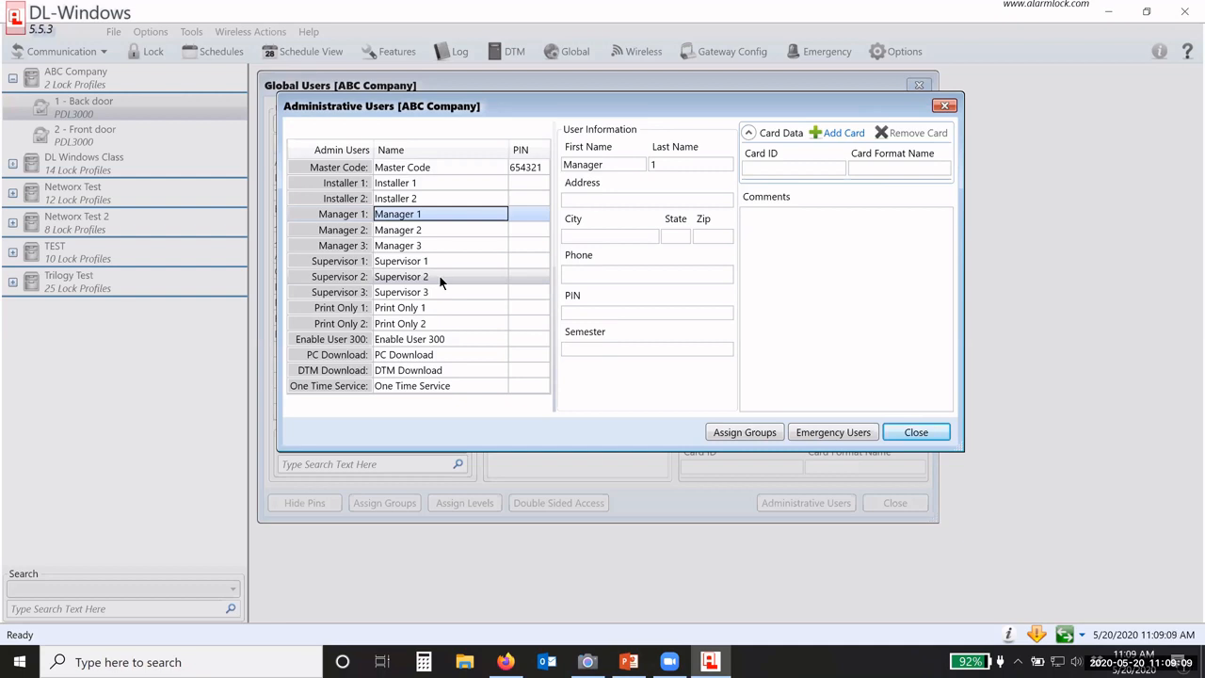
Step: Enroll a NAP36bit access card with facility code 19 for the Manager 1 admin
left_click(403, 184)
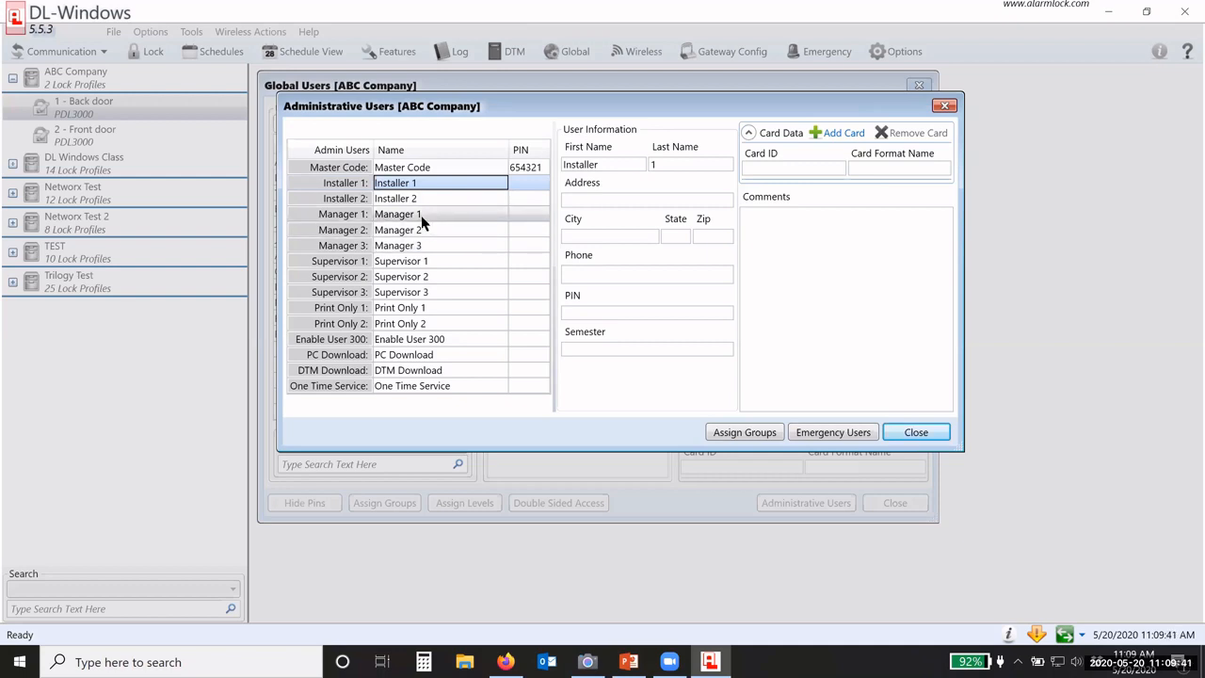
left_click(419, 218)
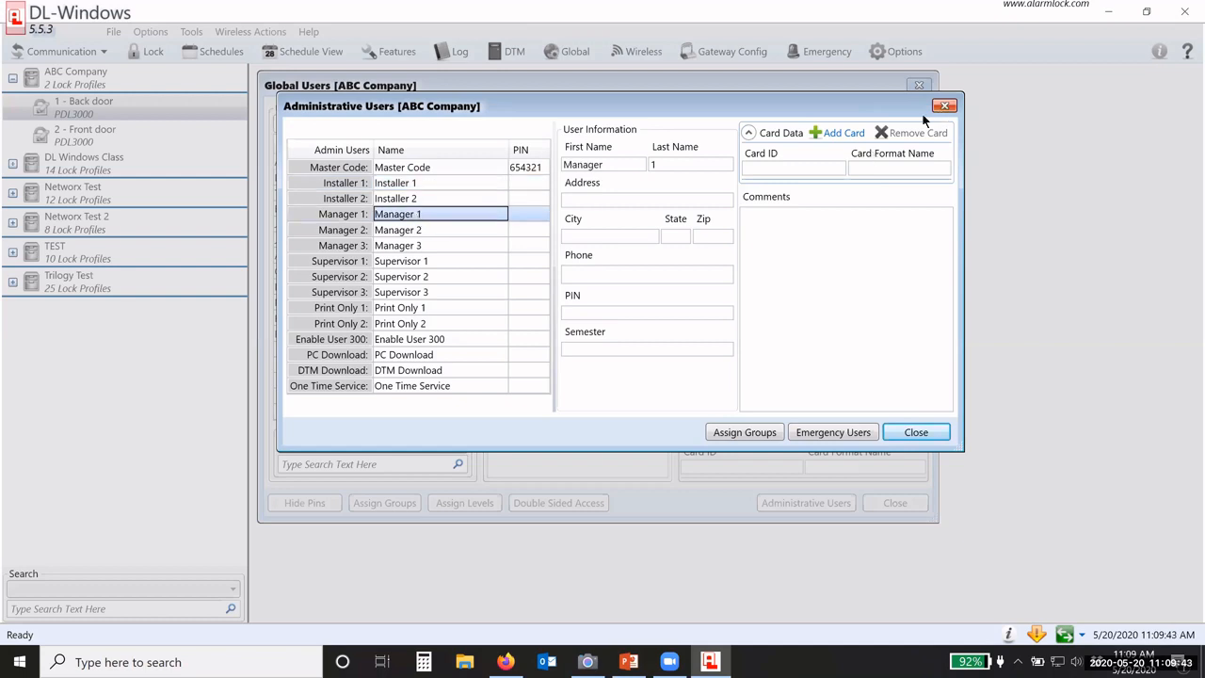
left_click(833, 133)
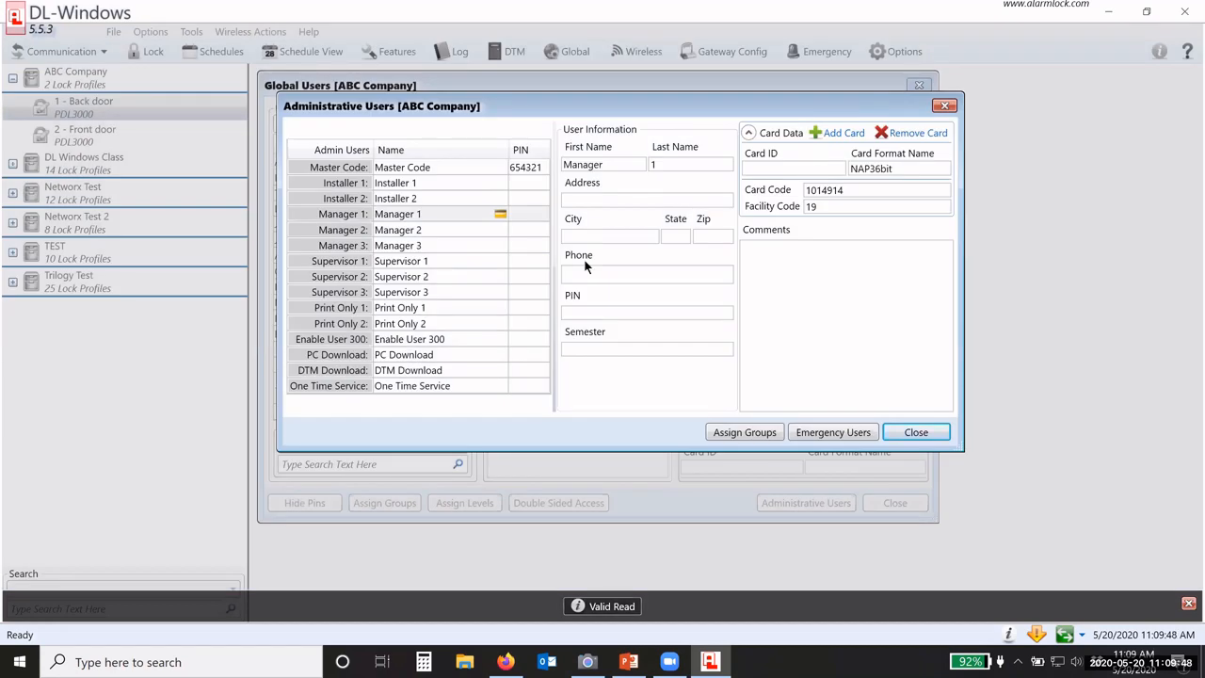
left_click(580, 312)
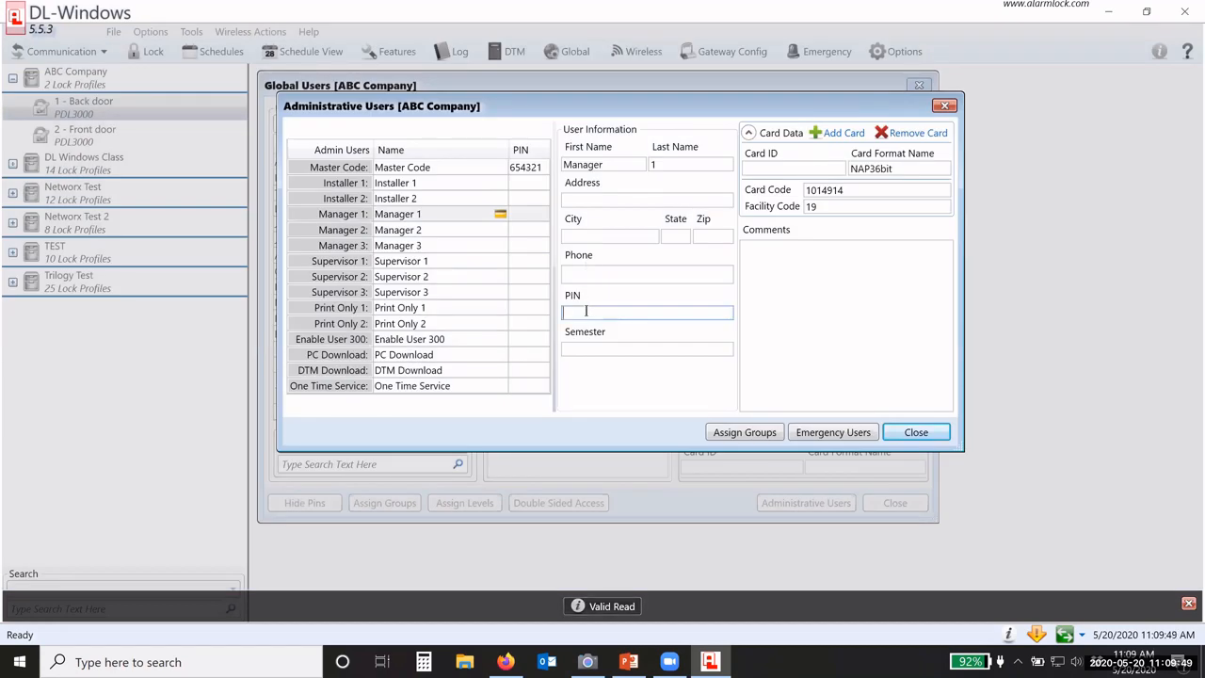
left_click(466, 213)
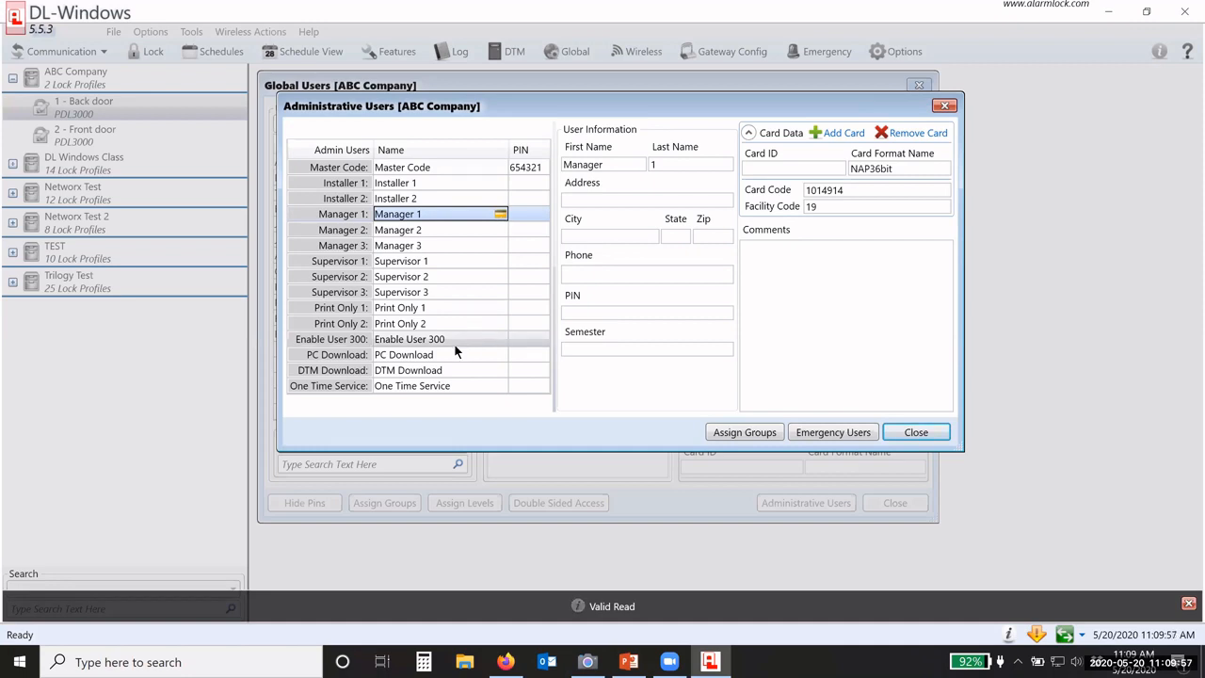
Step: Review the PC Download and DTM Download admin entries
left_click(398, 354)
left_click(400, 372)
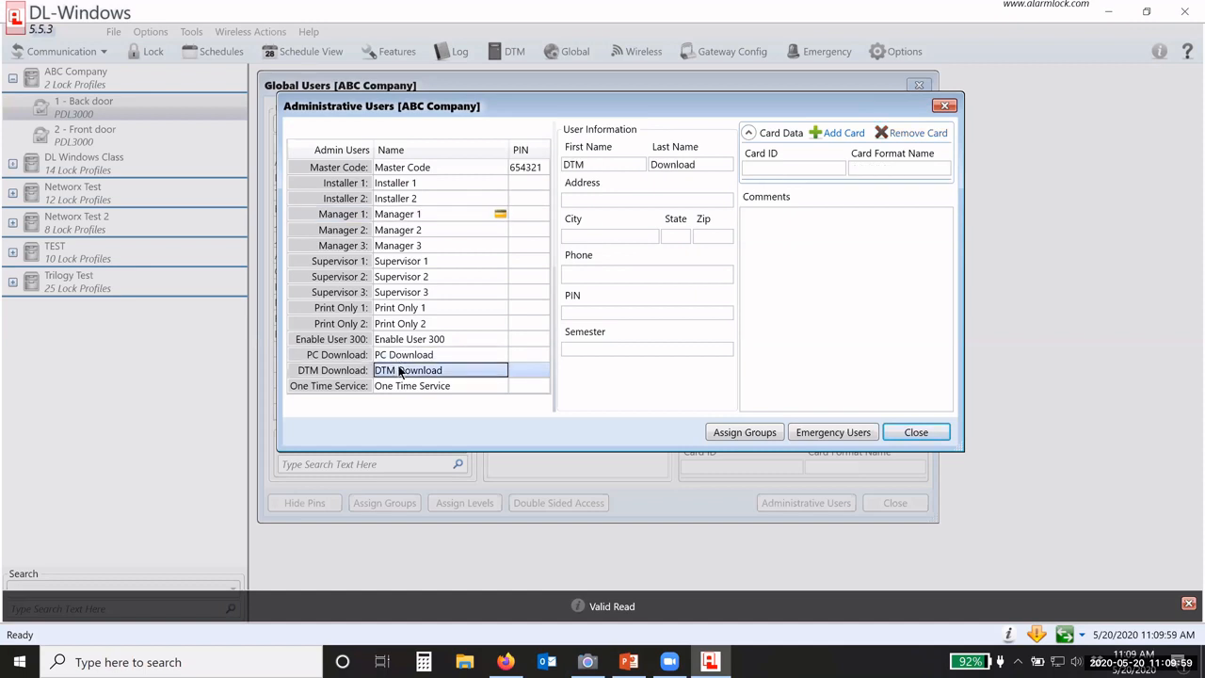
left_click(403, 356)
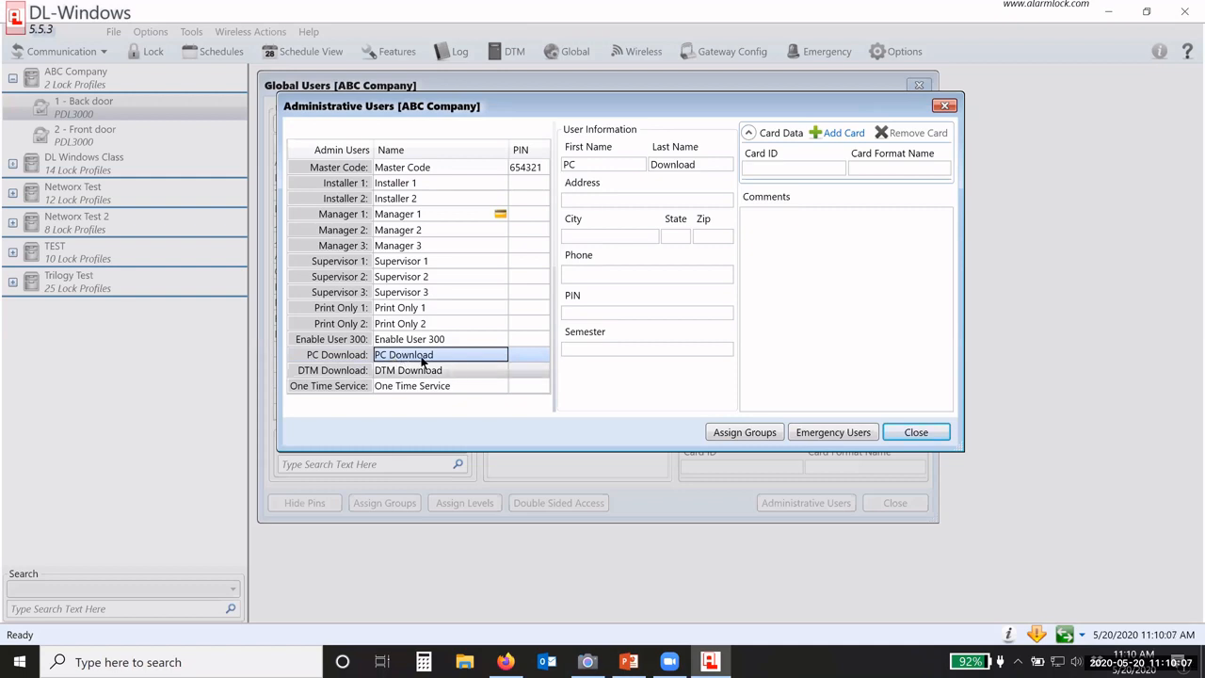
left_click(628, 662)
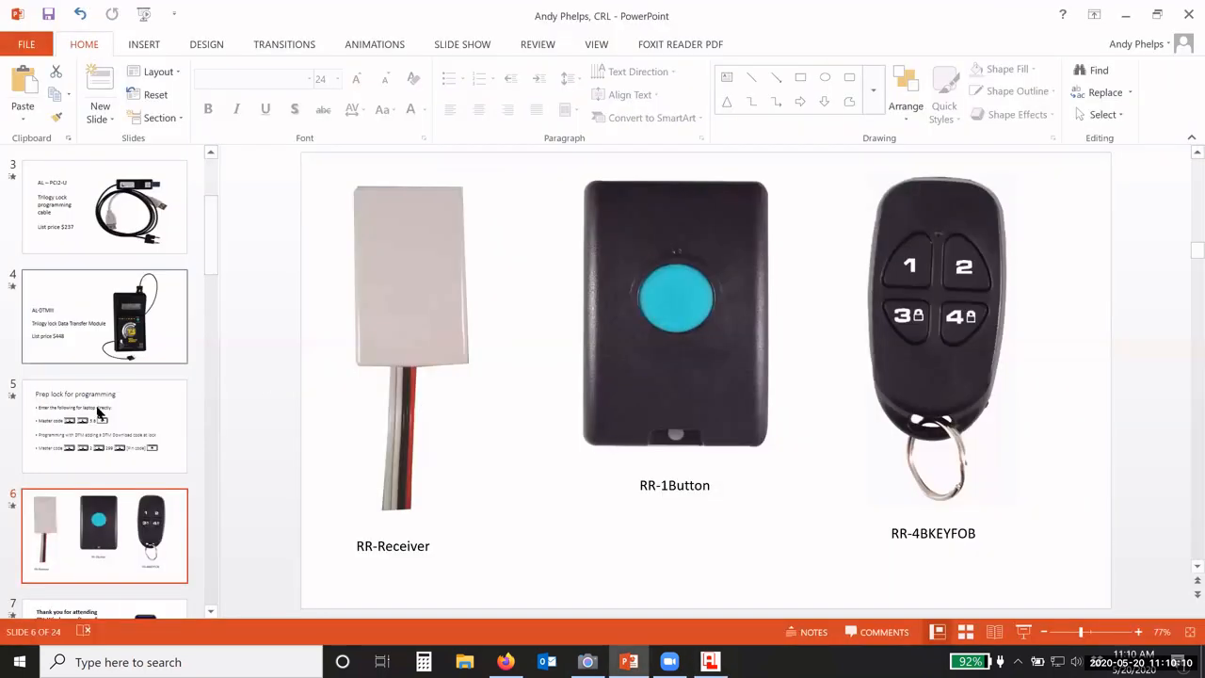
Step: Bring up slide 5, 'Prep lock for programming', with the master code and DTM Download keypad sequences
left_click(98, 413)
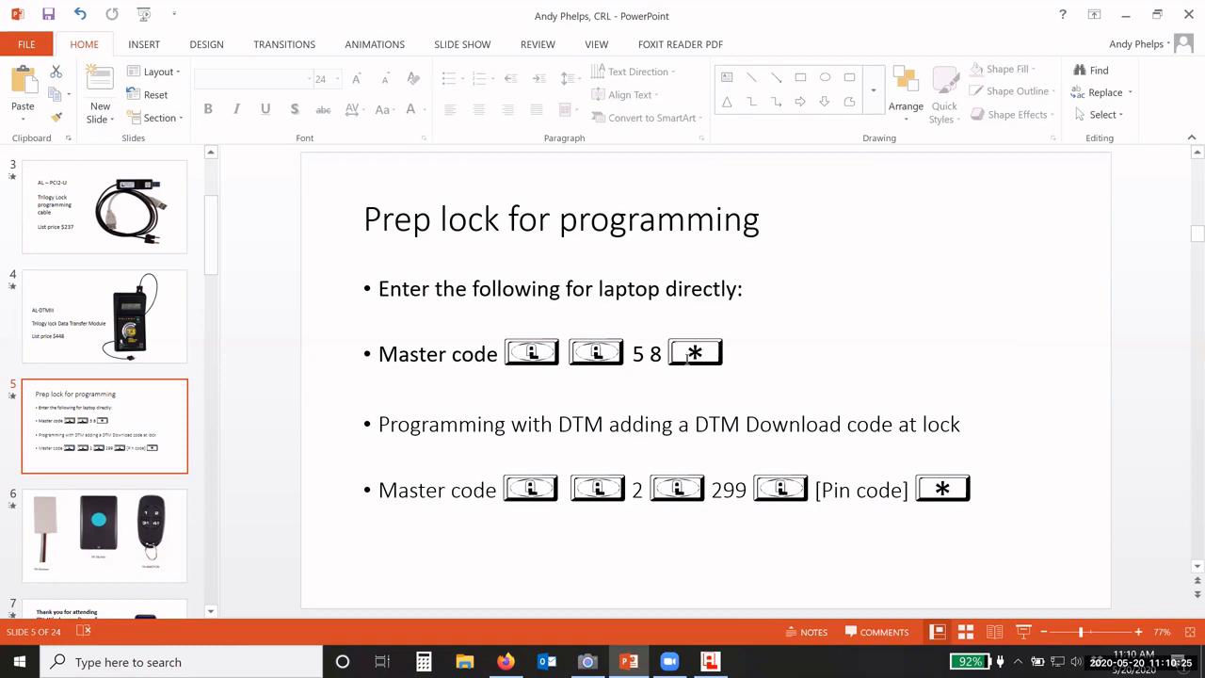
left_click(1128, 15)
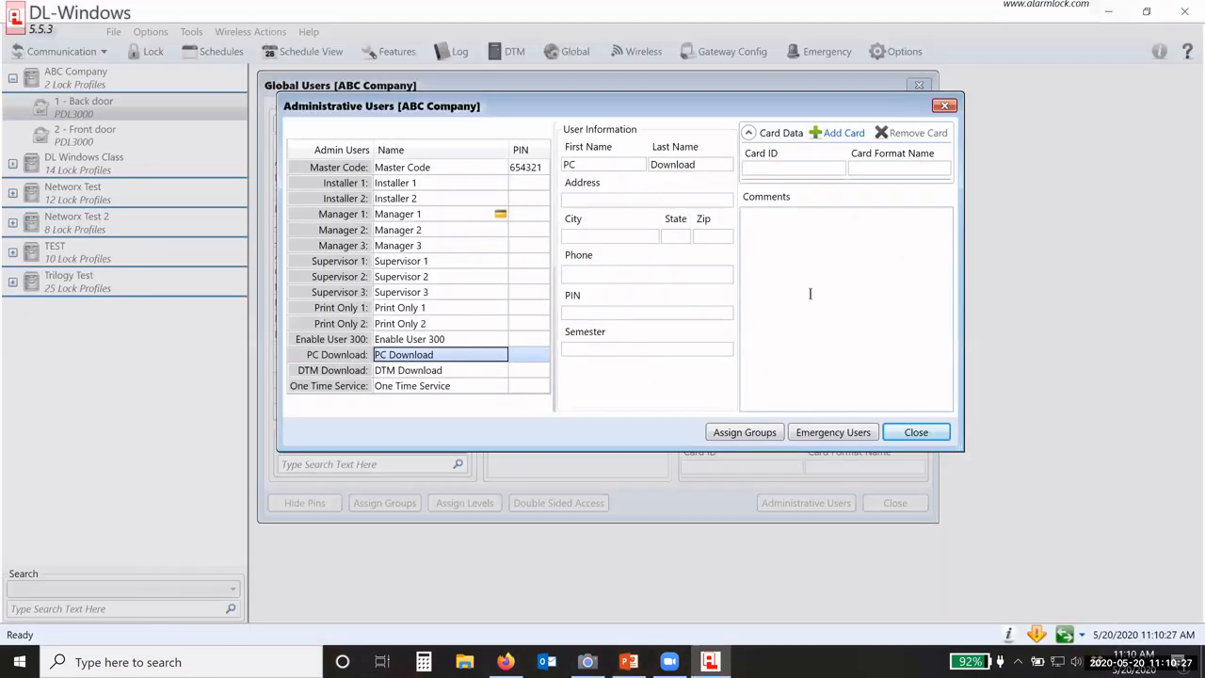
left_click(517, 356)
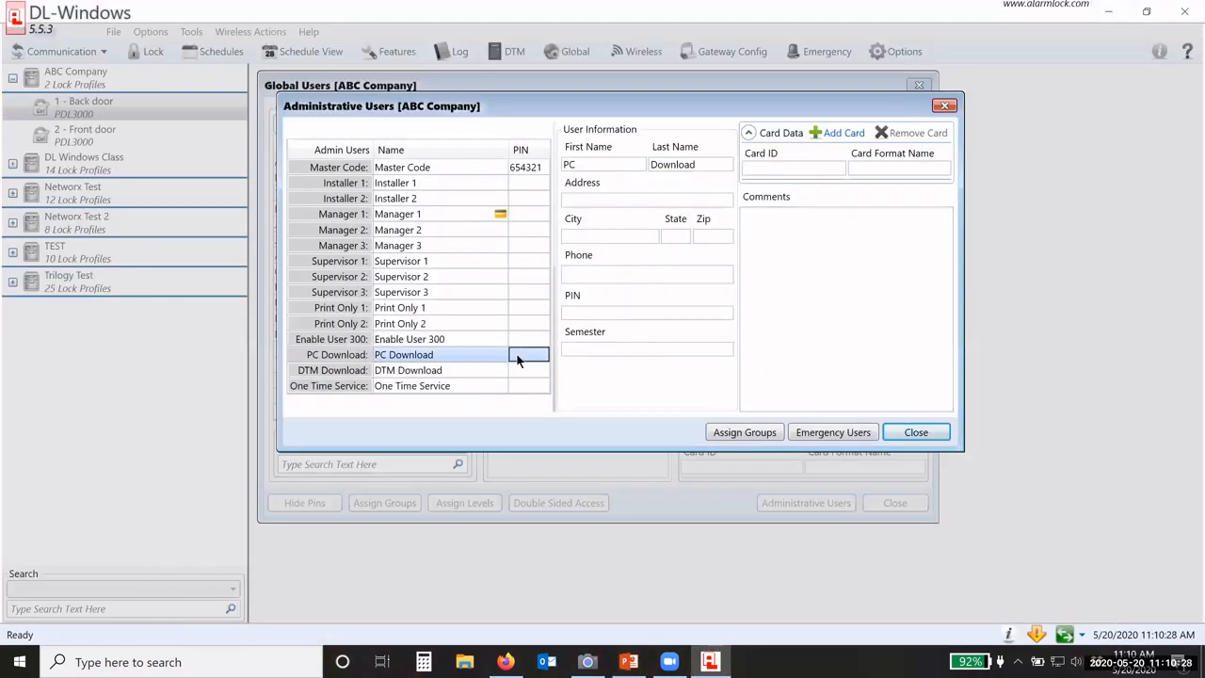
left_click(569, 312)
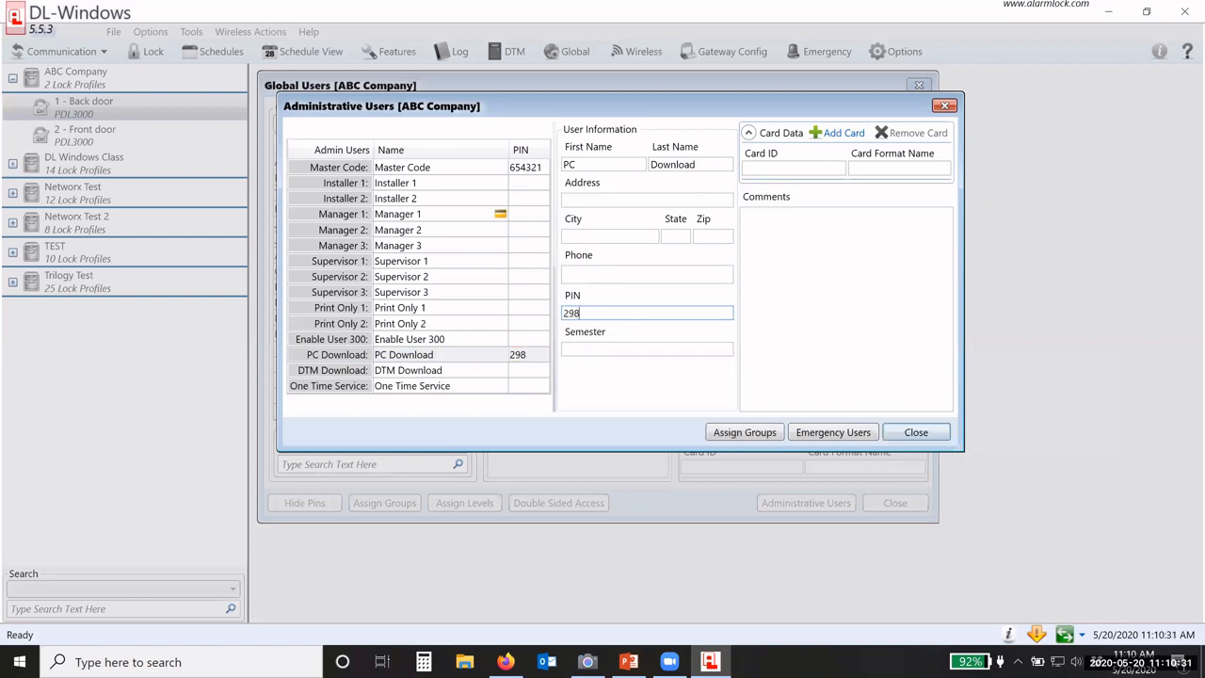
left_click(519, 356)
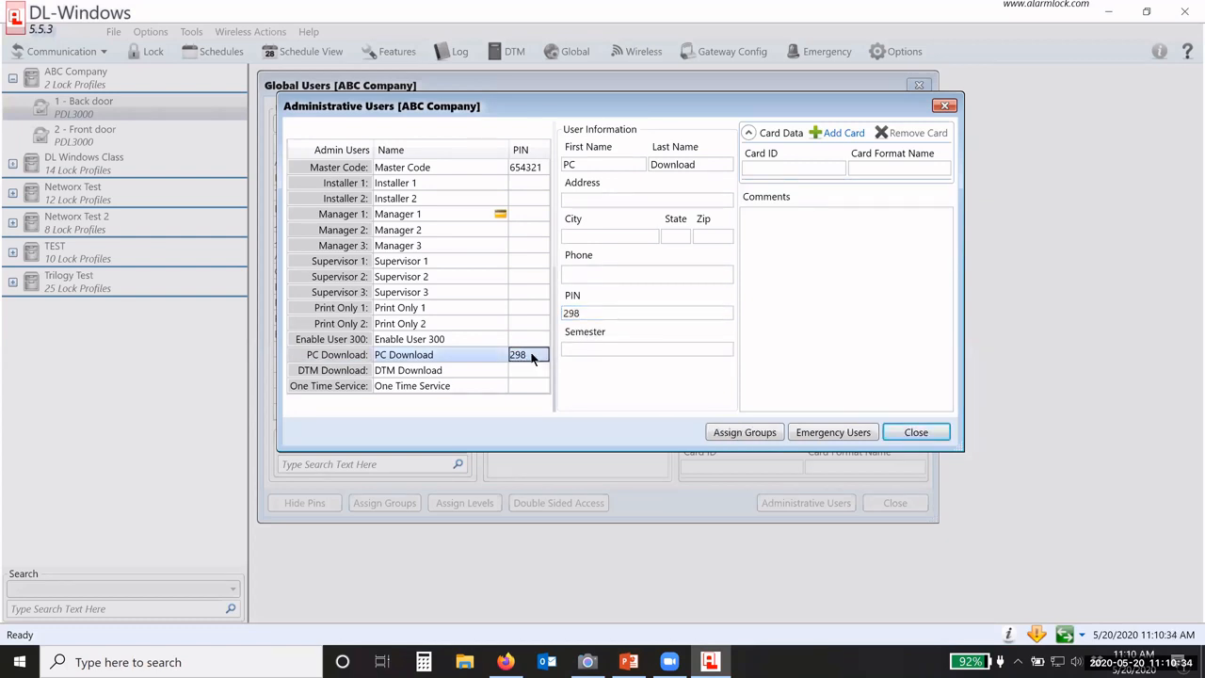
left_click(418, 372)
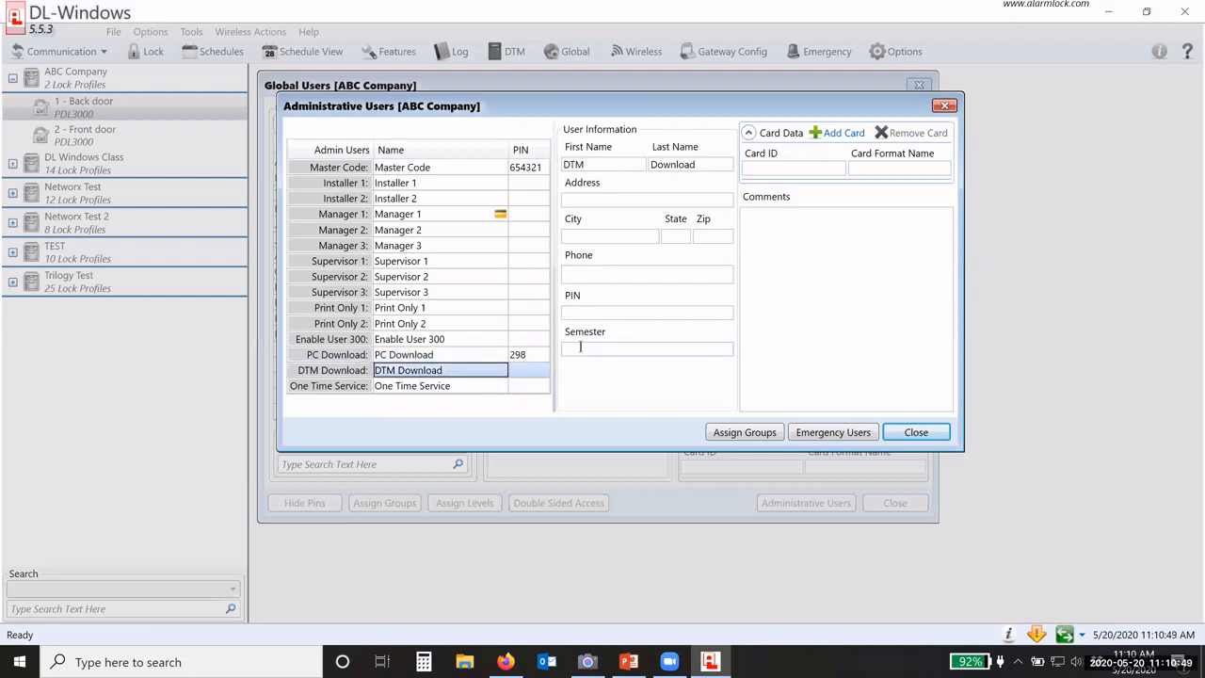
left_click(590, 311)
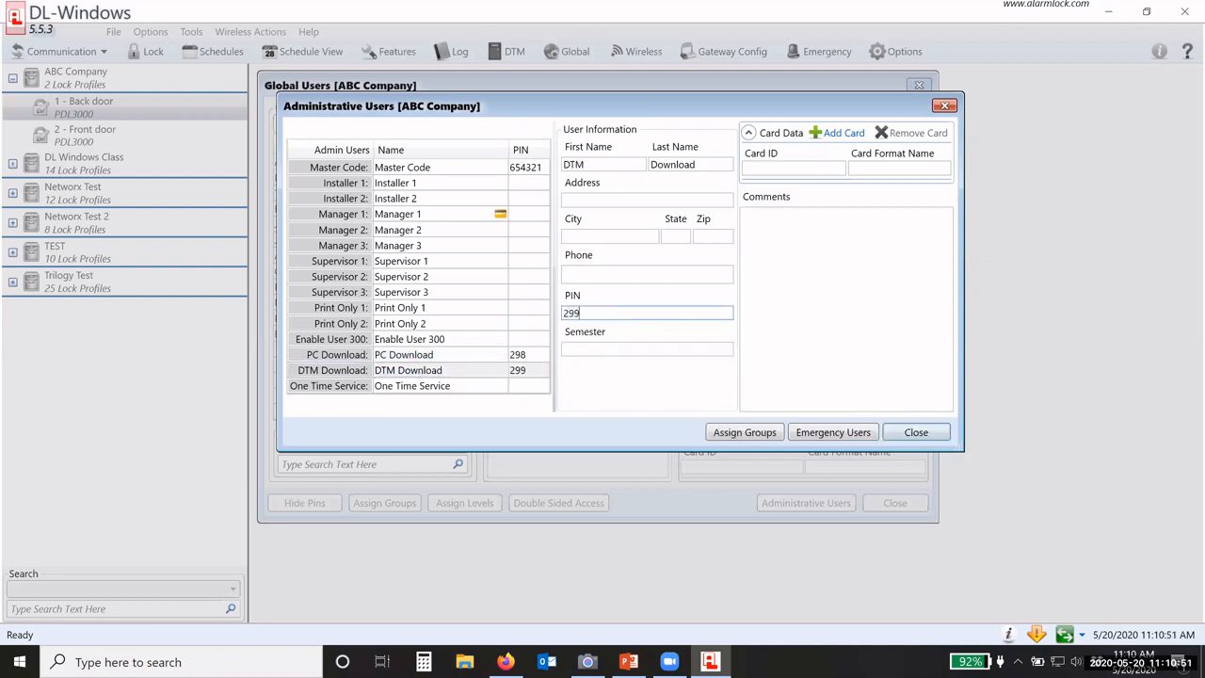
left_click(539, 376)
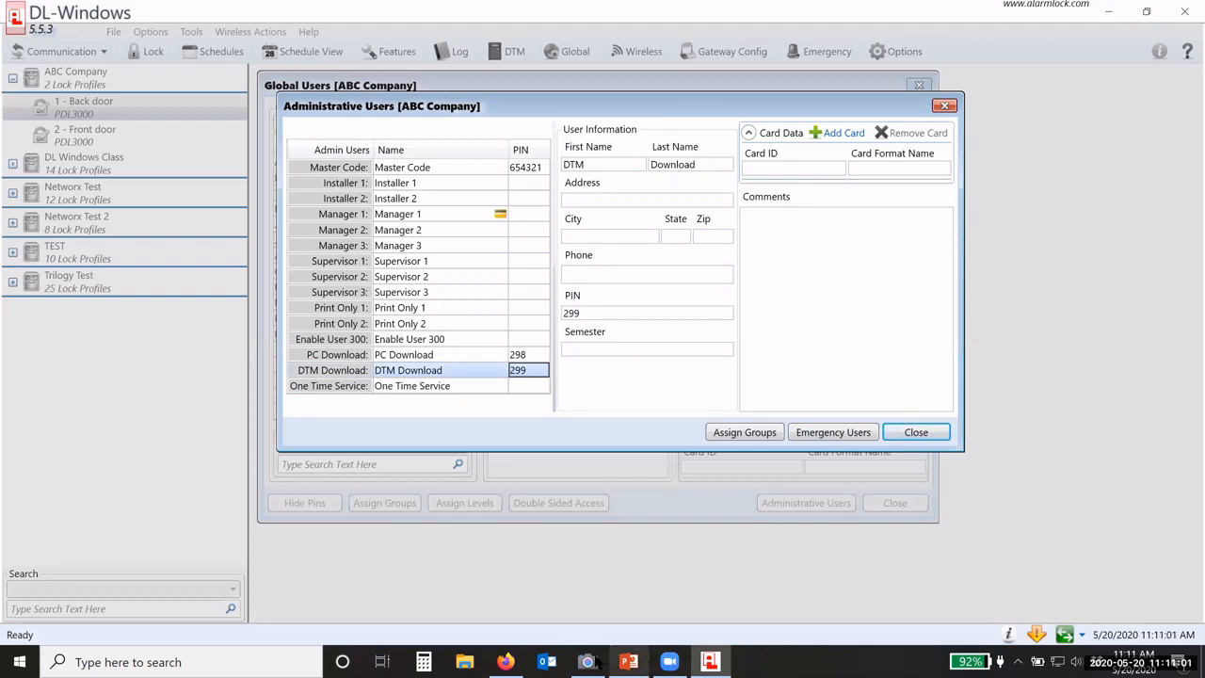
left_click(628, 662)
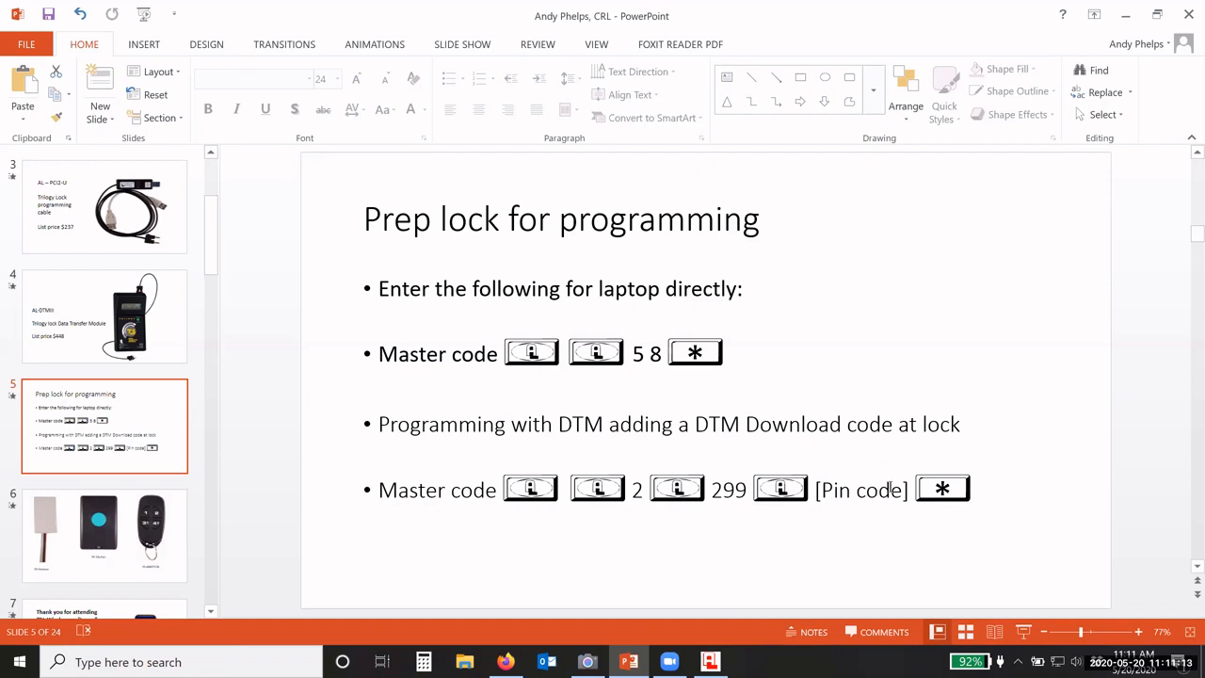
left_click(1125, 16)
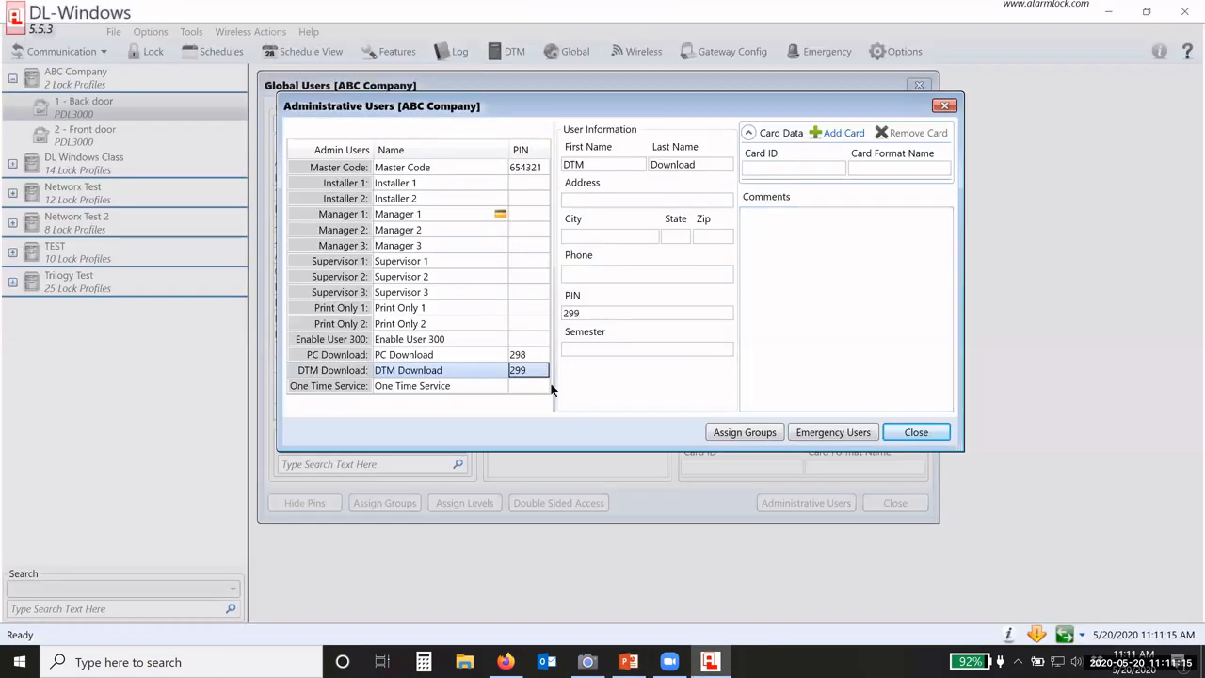
left_click(595, 313)
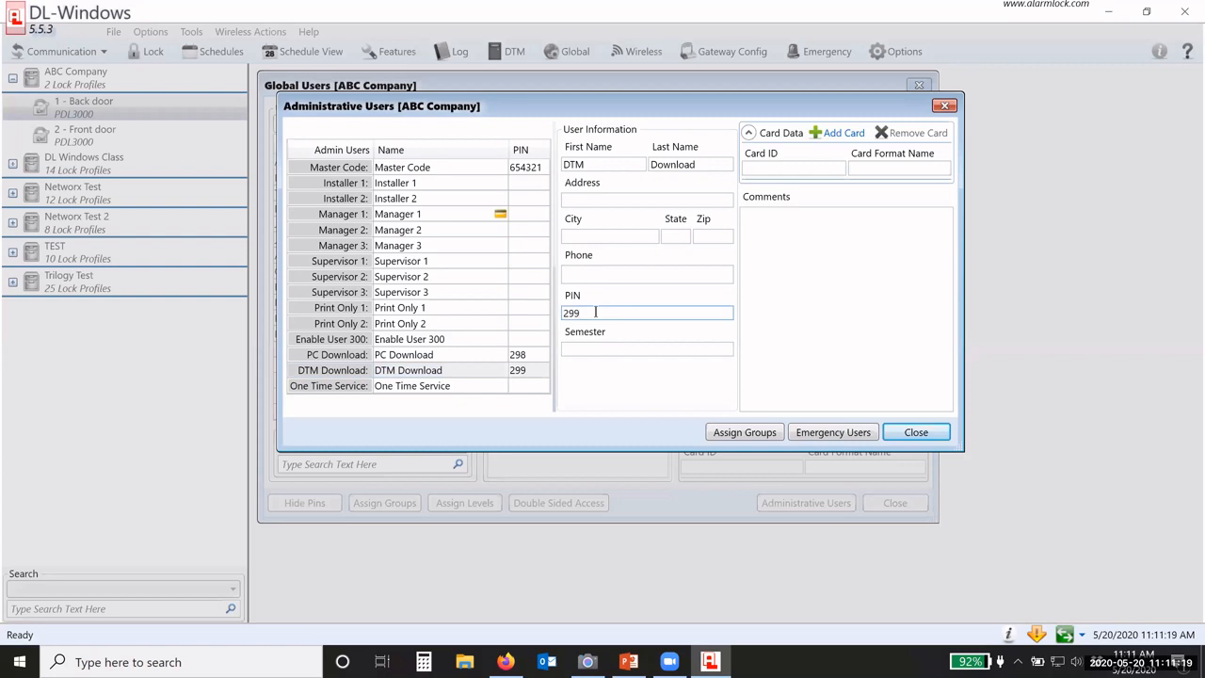
left_click(531, 369)
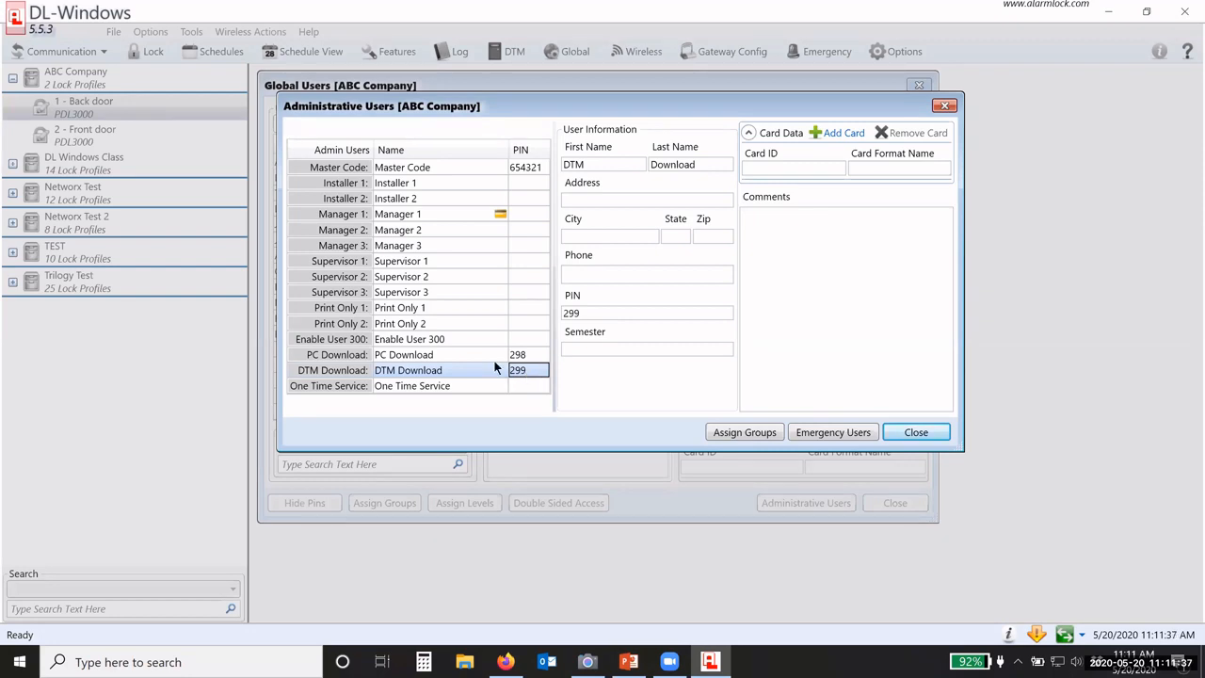
left_click(421, 358)
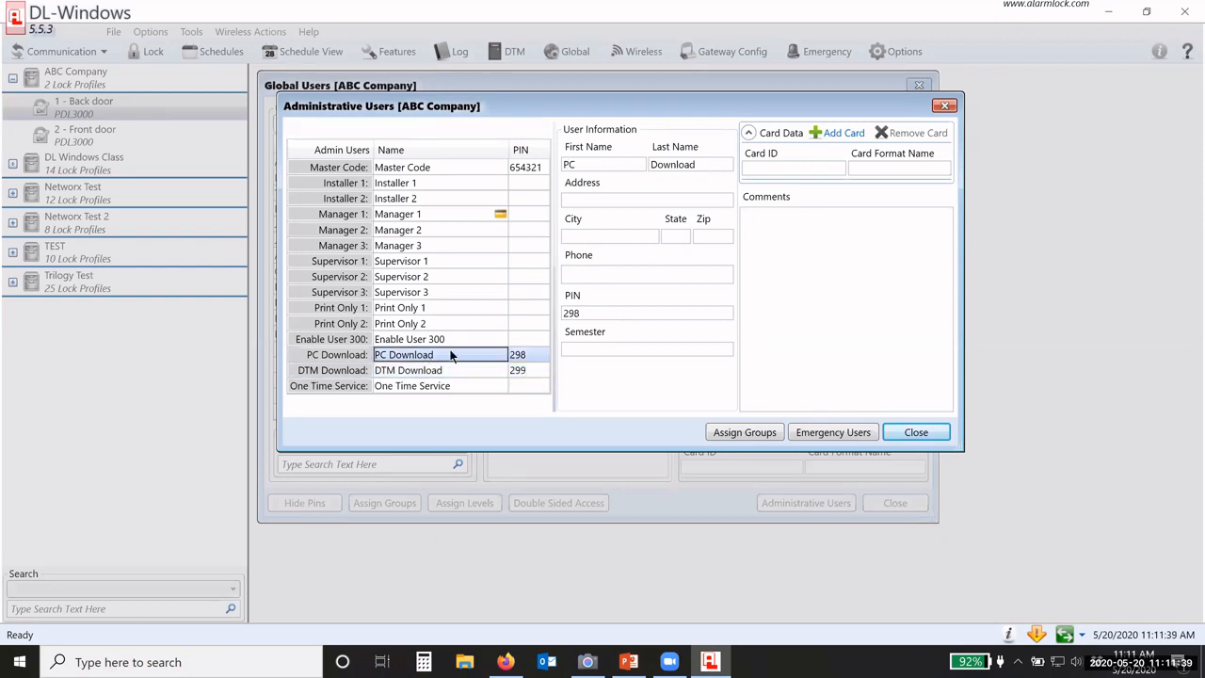
left_click(451, 371)
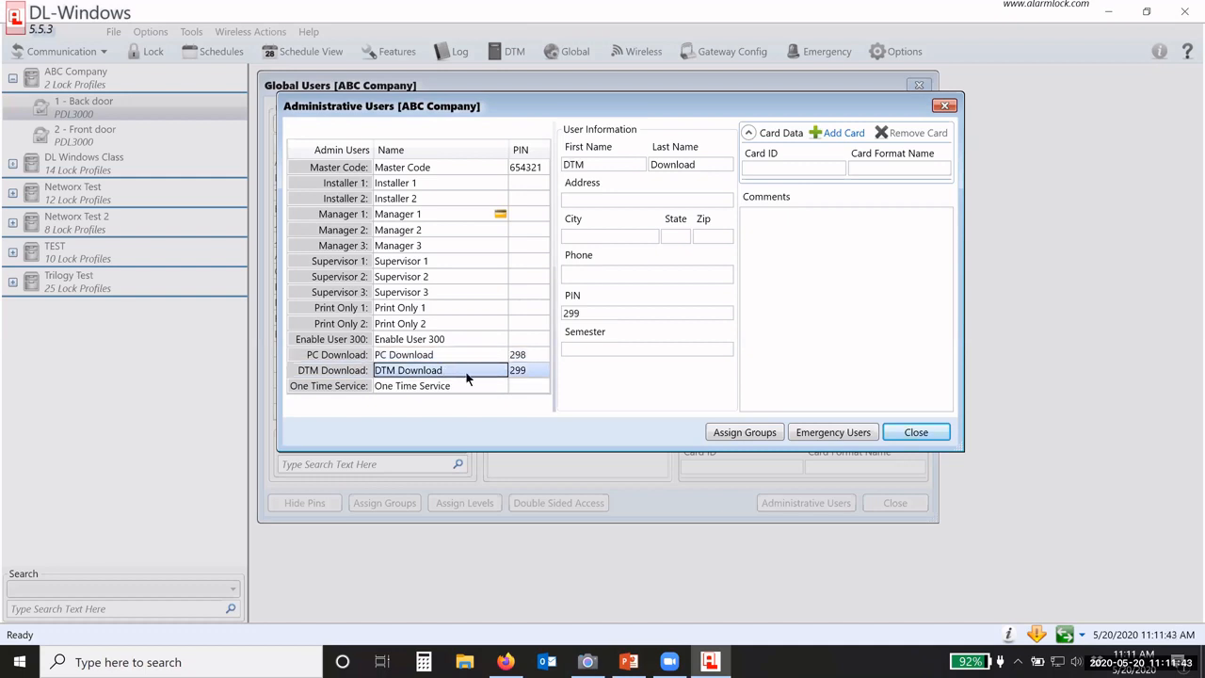
left_click(454, 358)
left_click(457, 368)
left_click(449, 360)
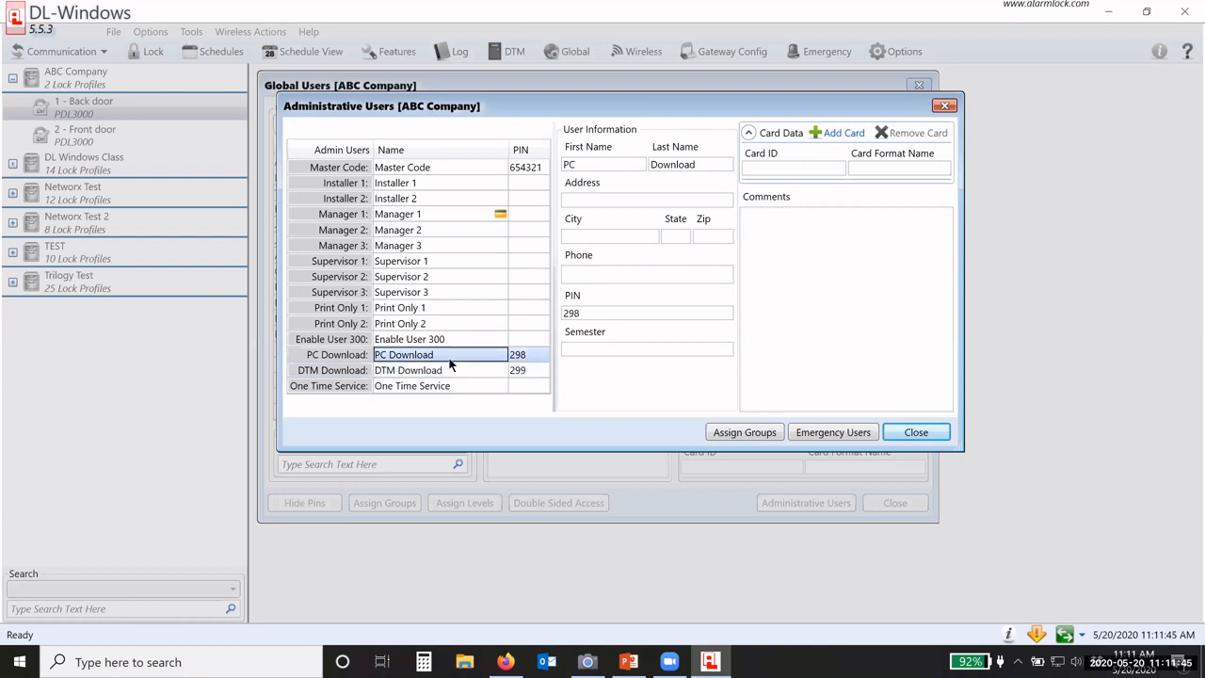
left_click(452, 368)
left_click(450, 357)
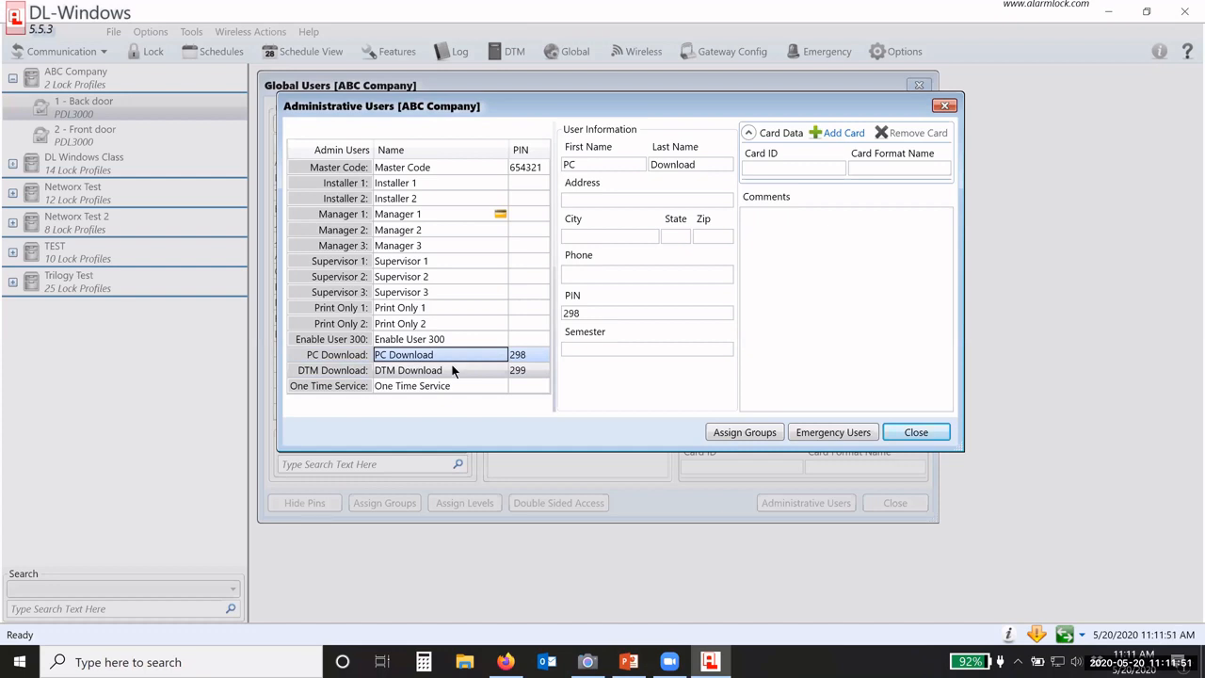
left_click(451, 369)
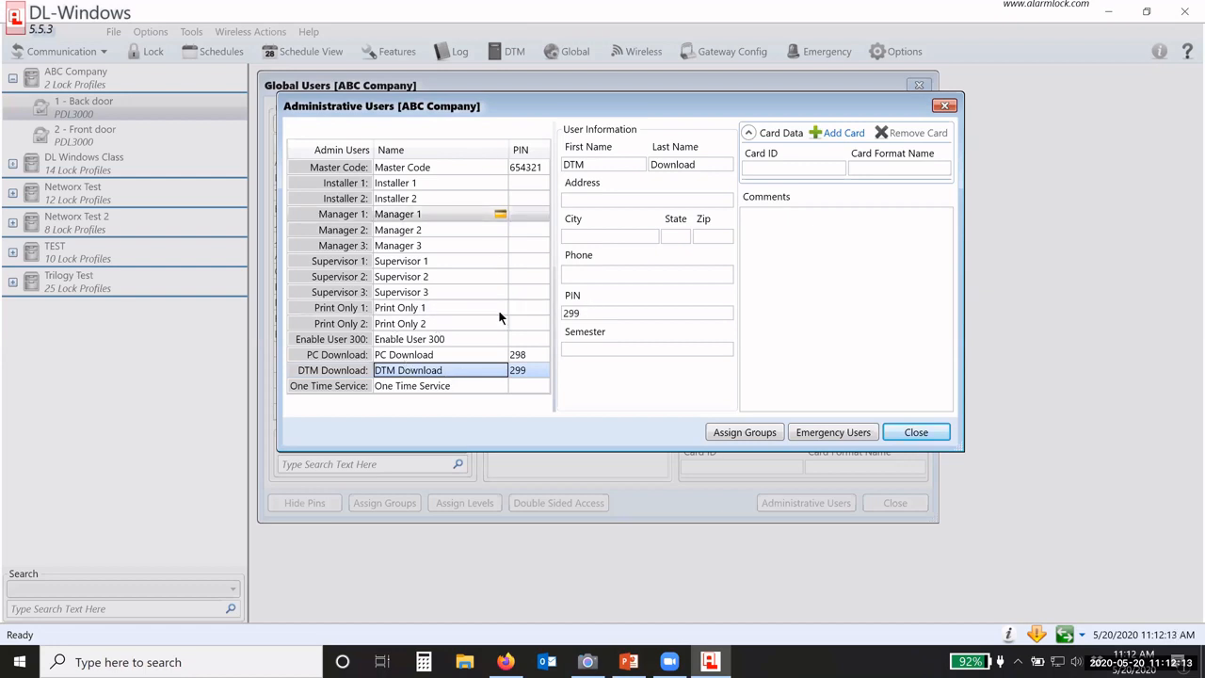
Step: Close the Administrative Users window and then the Global Users window
left_click(915, 433)
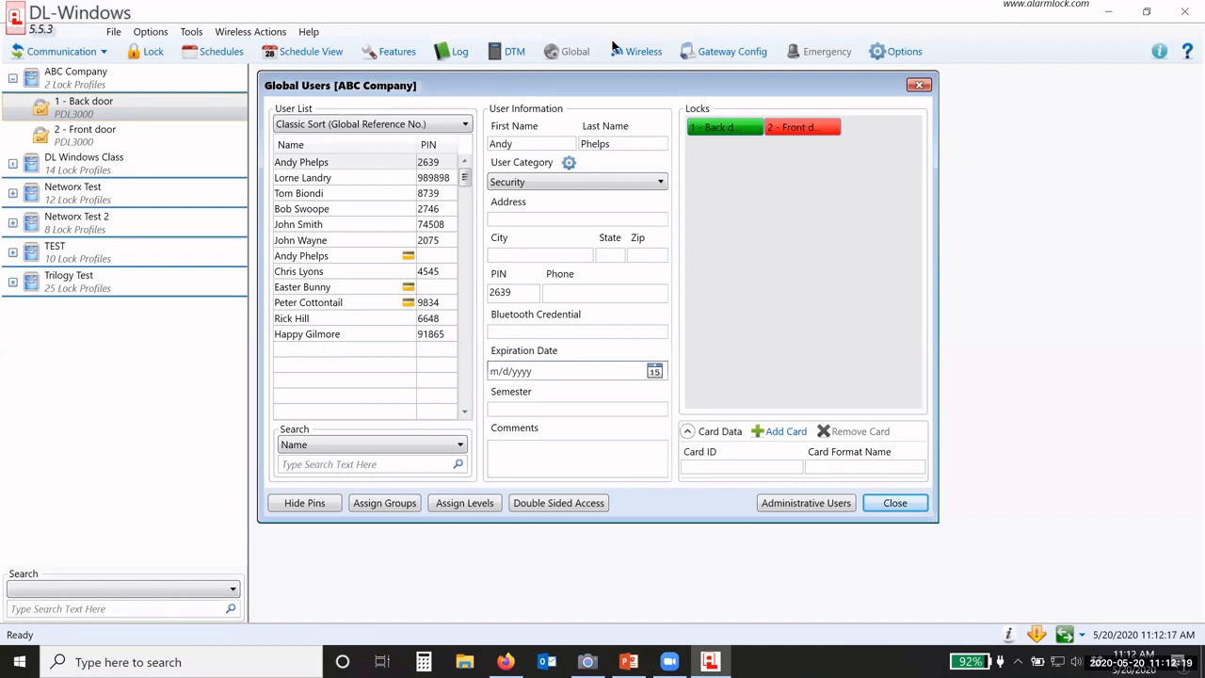
left_click(892, 504)
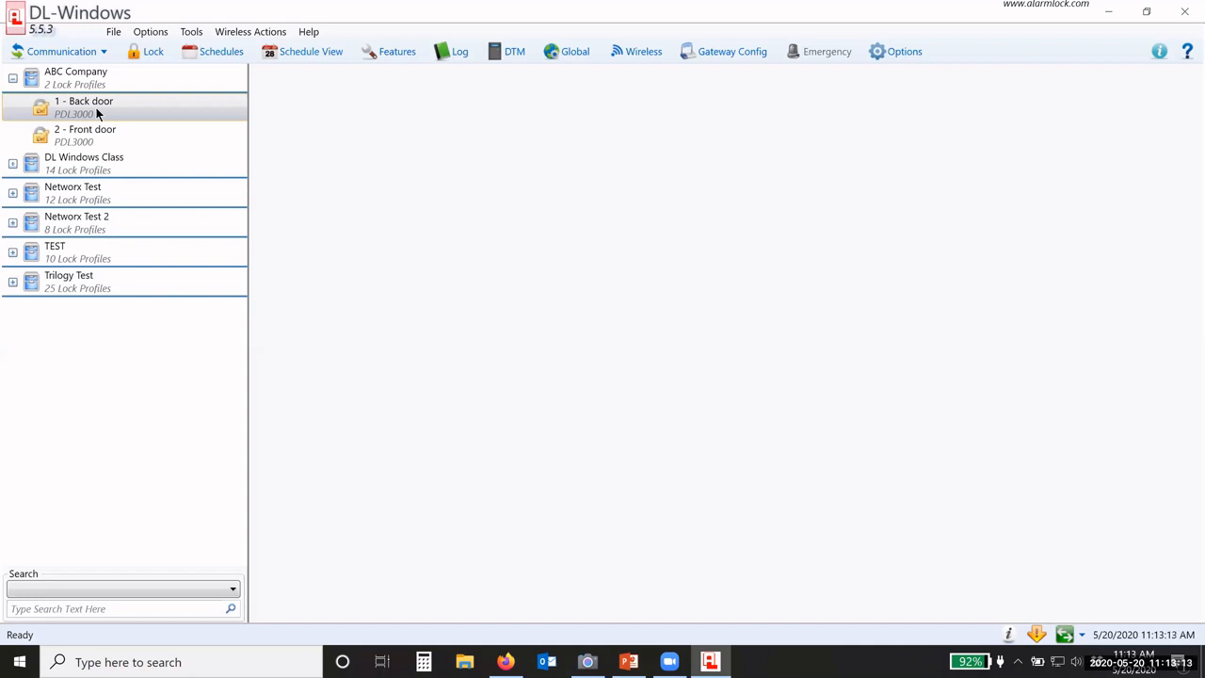
Step: Select the ABC Company '2 - Front door' lock and bring up its schedules
left_click(87, 112)
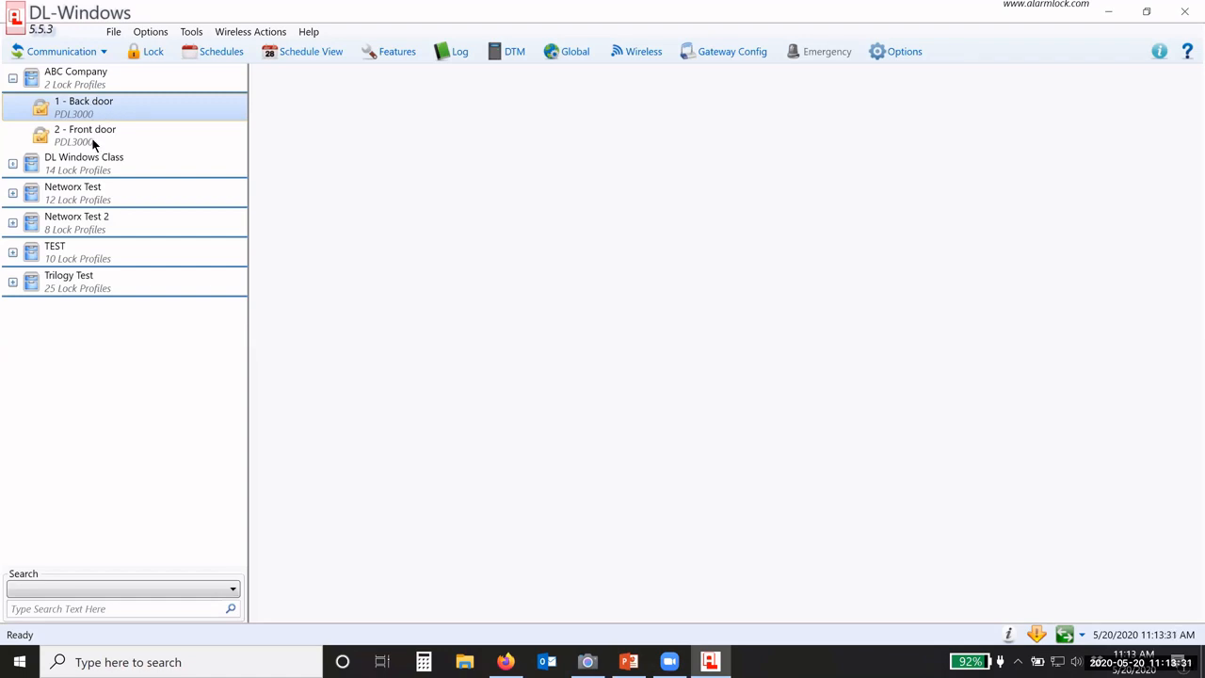
left_click(83, 138)
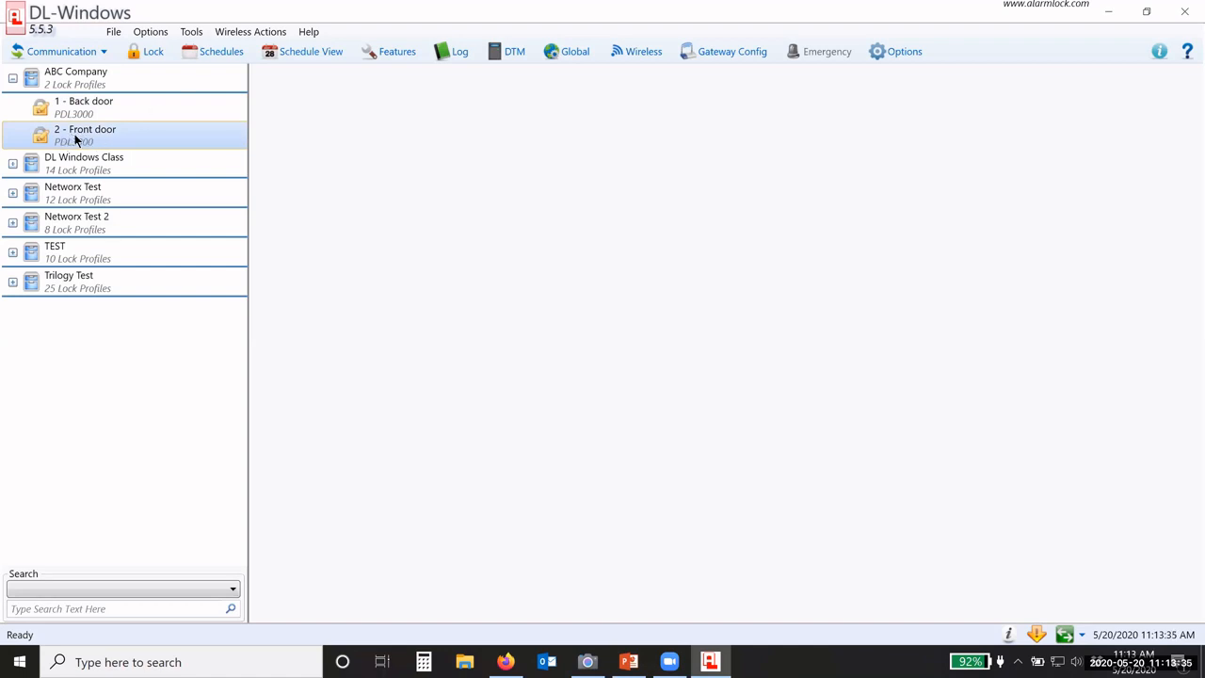
left_click(209, 53)
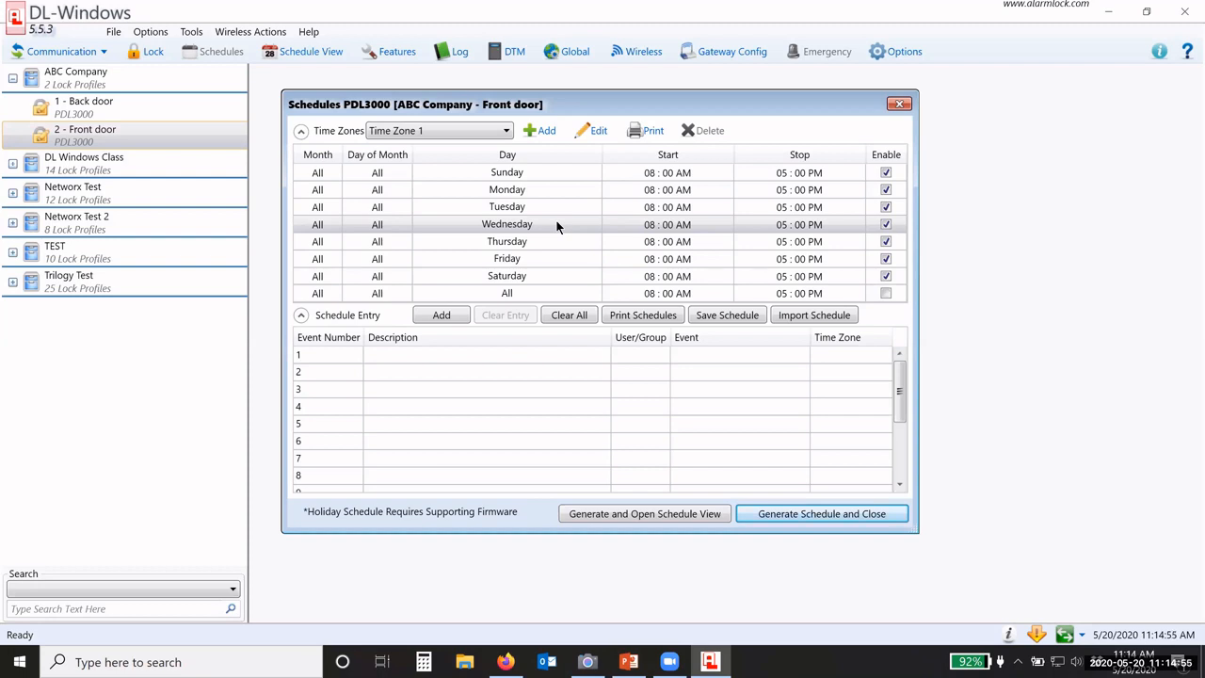
Step: Set Monday's Time Zone 1 start time to 07:30 AM
left_click(654, 191)
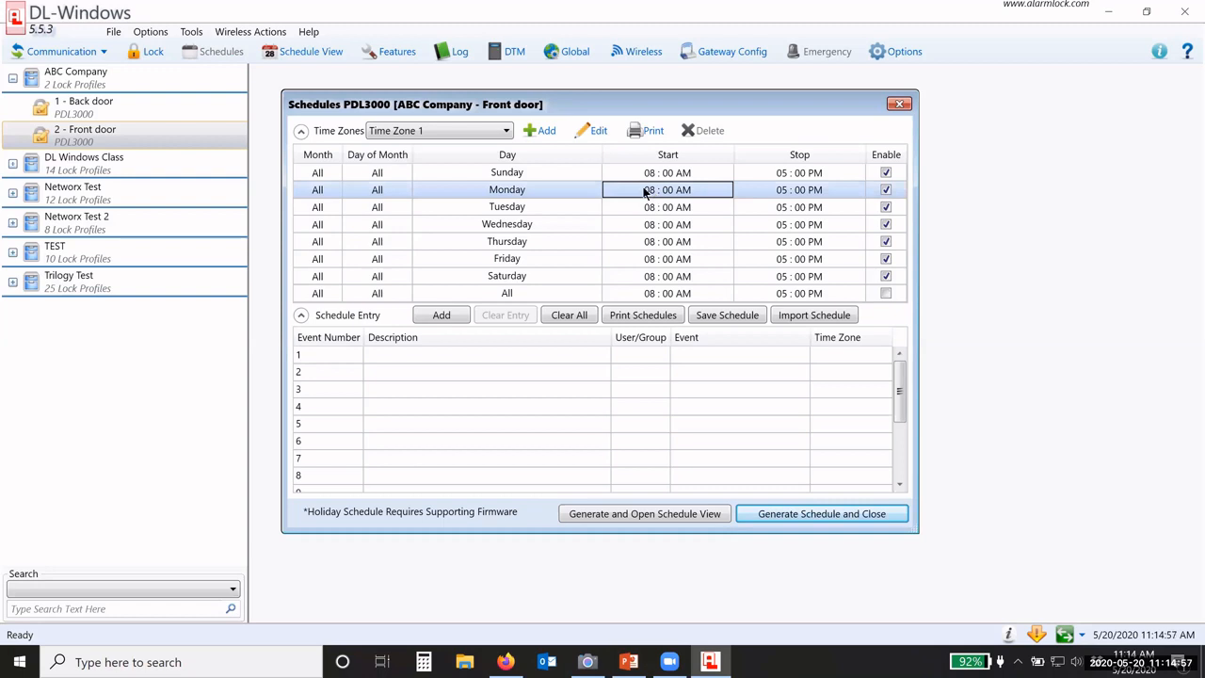
left_click(644, 193)
left_click(636, 192)
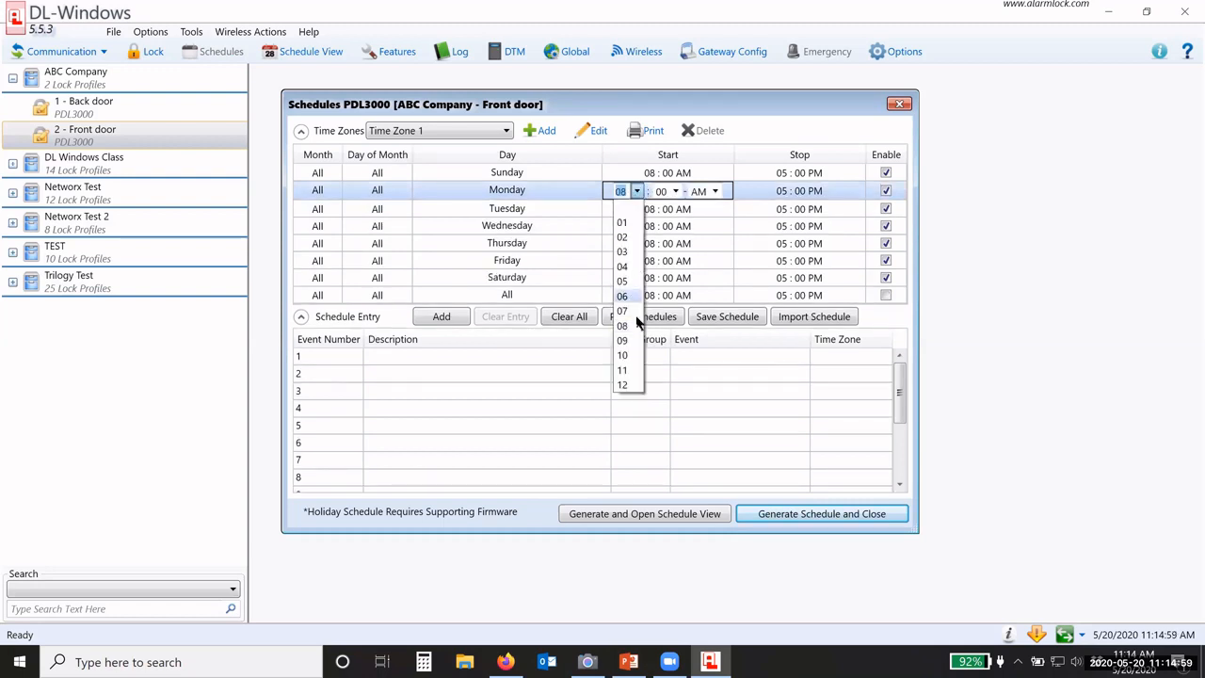
left_click(623, 311)
left_click(676, 192)
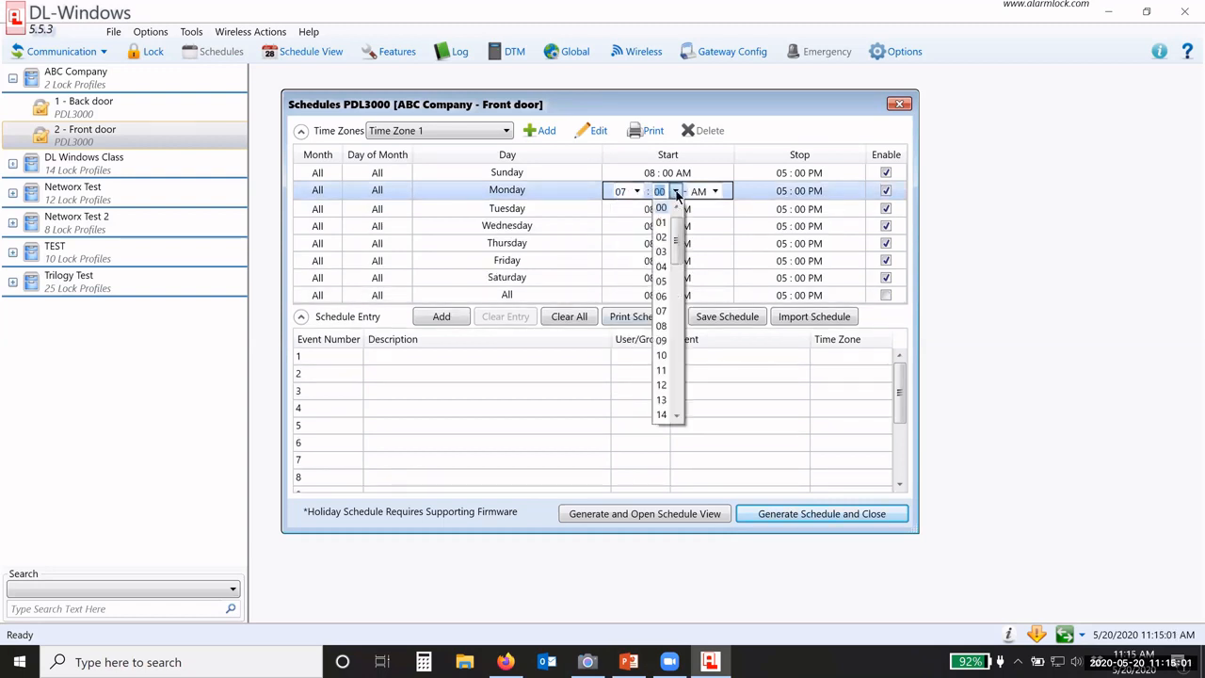
scroll(661, 282, "down", 8)
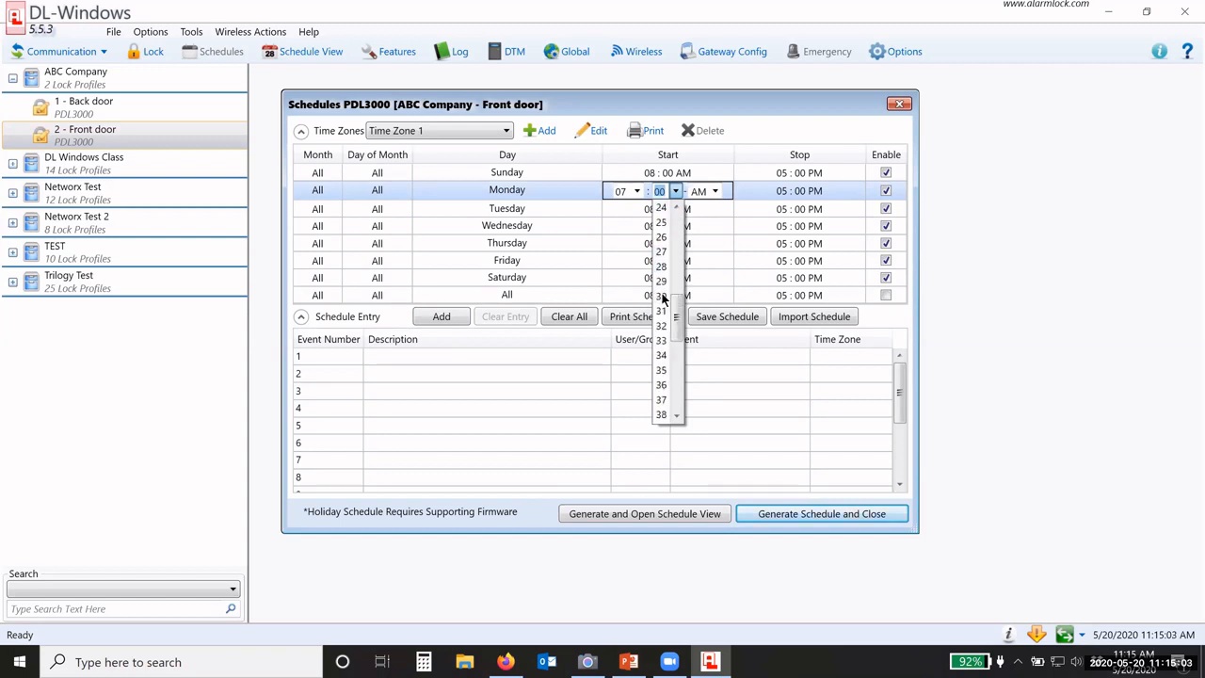
left_click(661, 297)
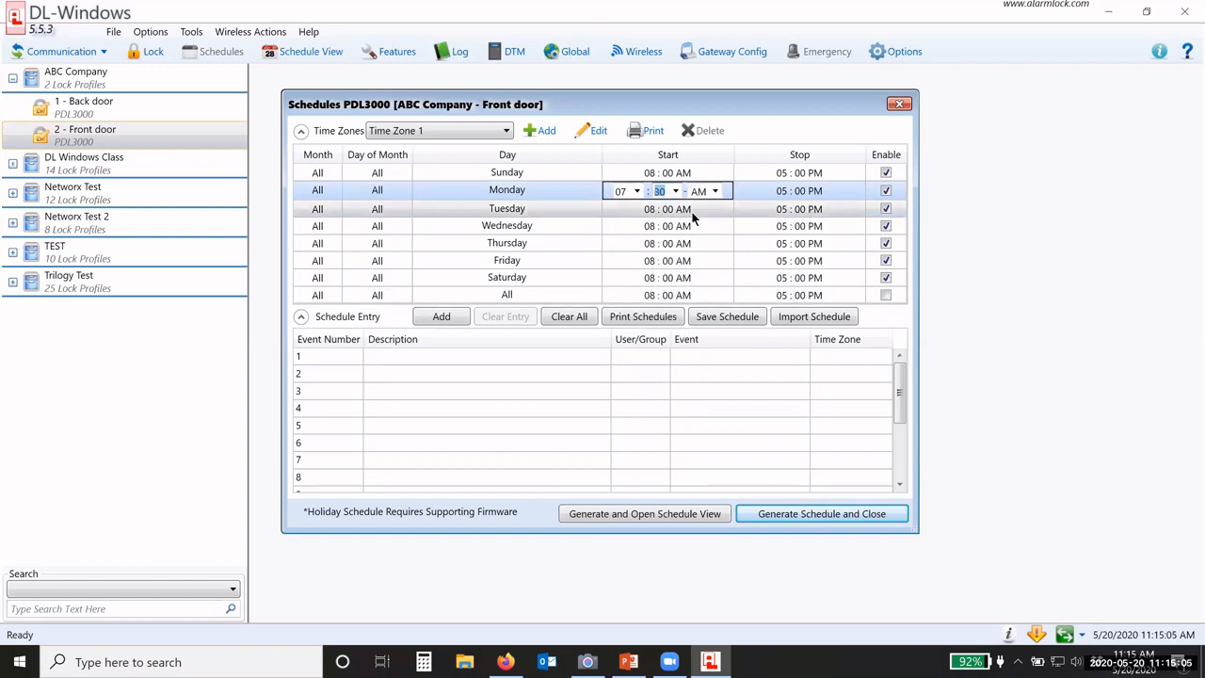
left_click(692, 209)
Step: Set Monday's Time Zone 1 stop time to 05:30 PM
left_click(796, 191)
left_click(798, 191)
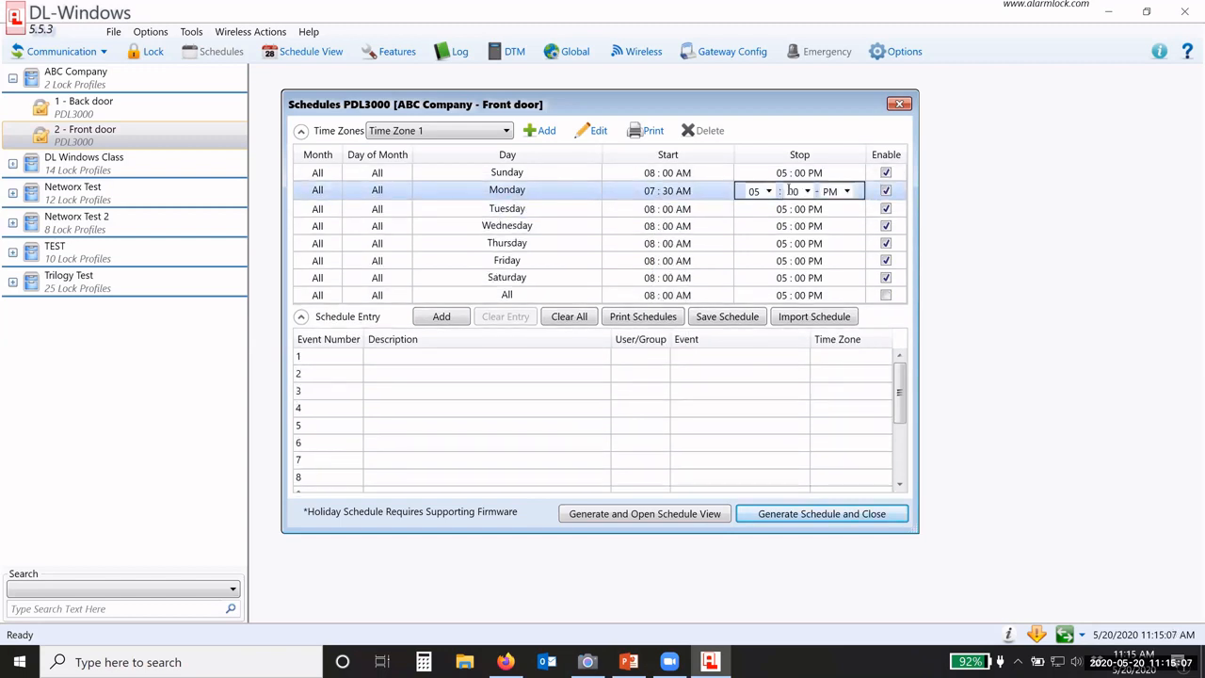
left_click(806, 192)
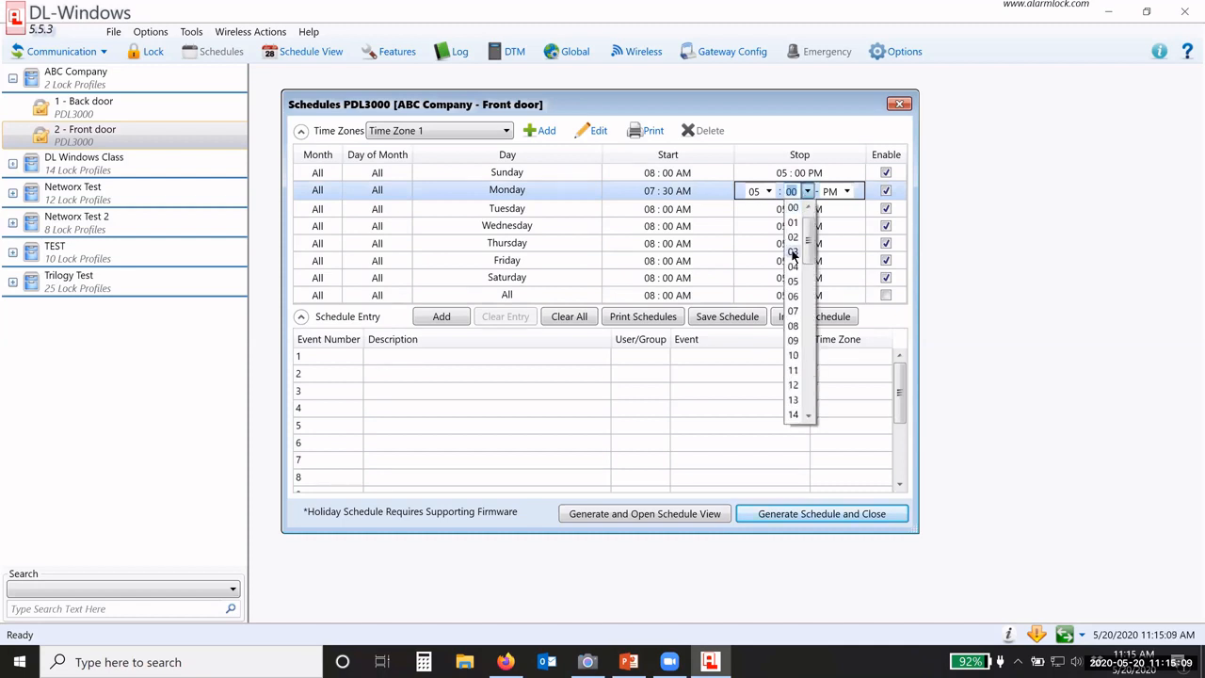
scroll(793, 254, "down", 8)
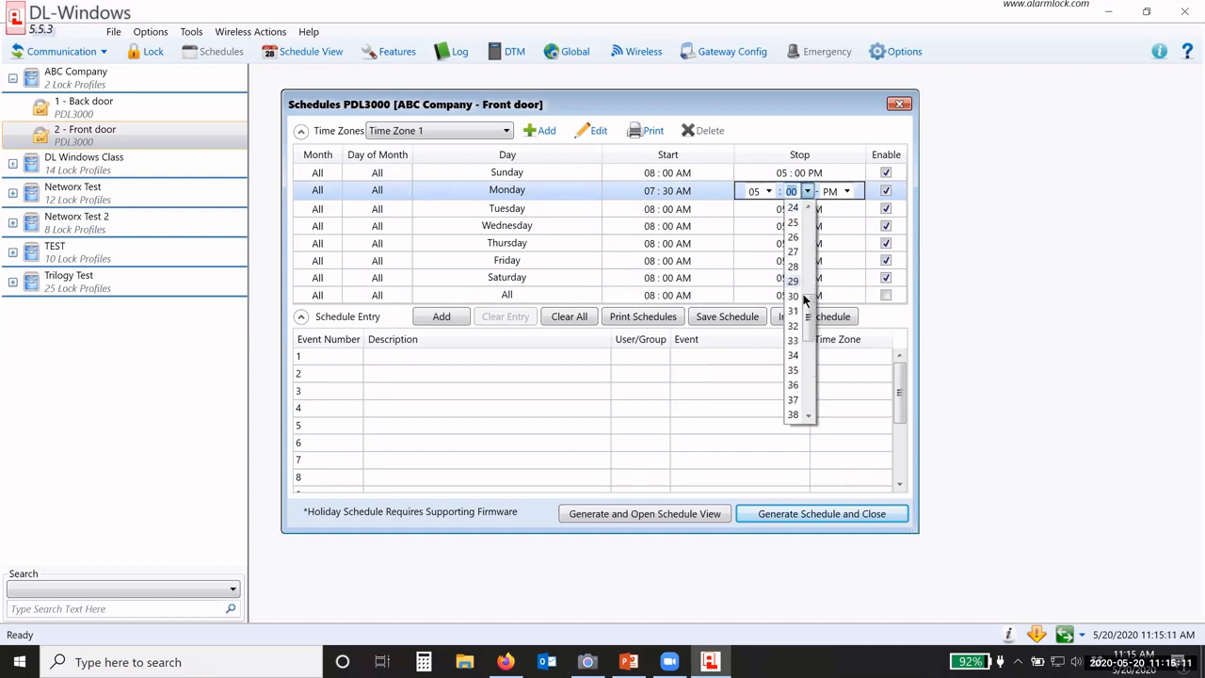
left_click(792, 298)
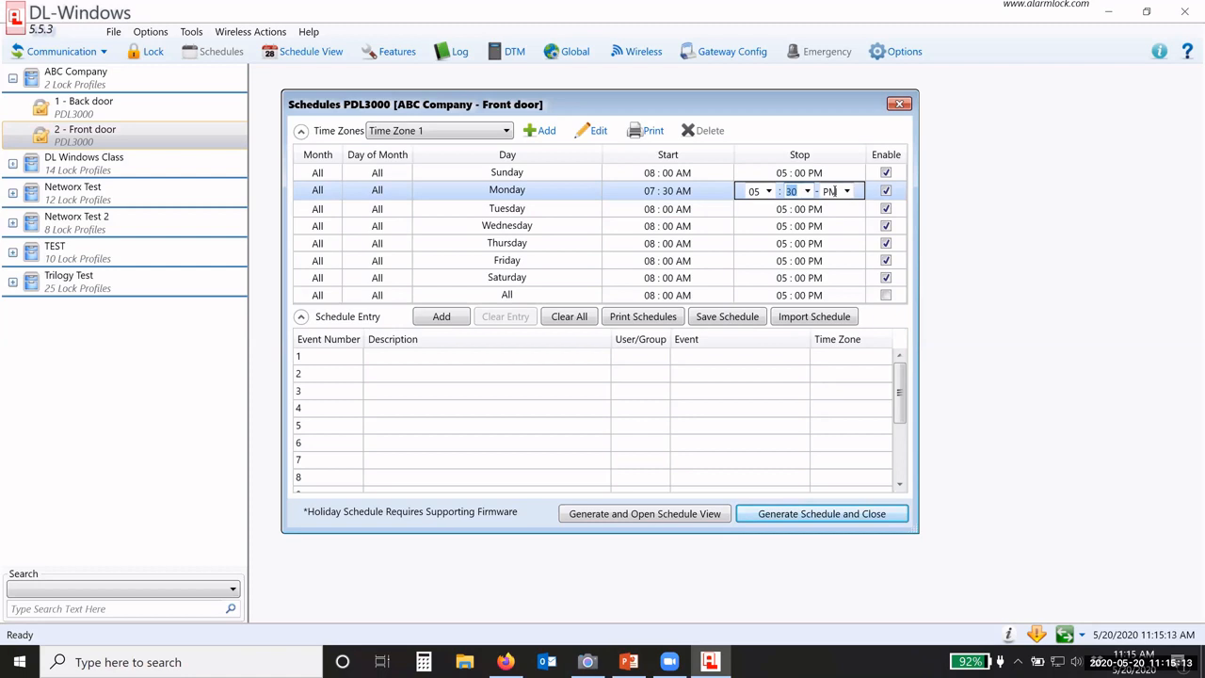
left_click(752, 209)
left_click(650, 207)
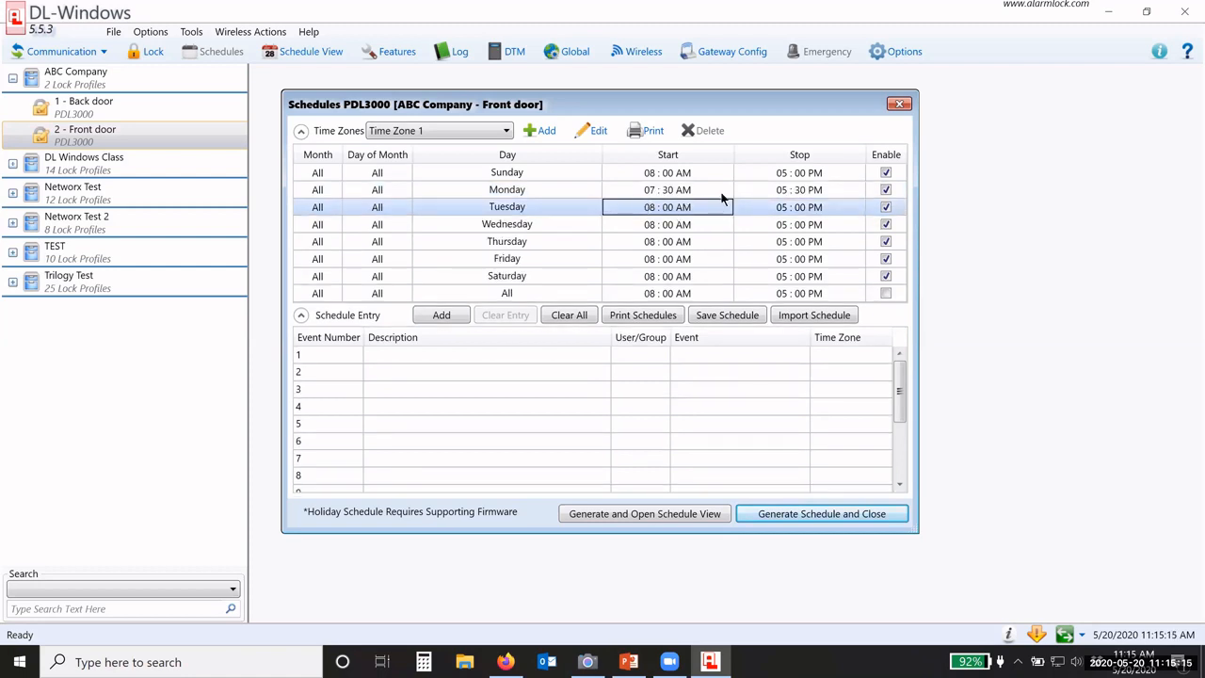
left_click(648, 192)
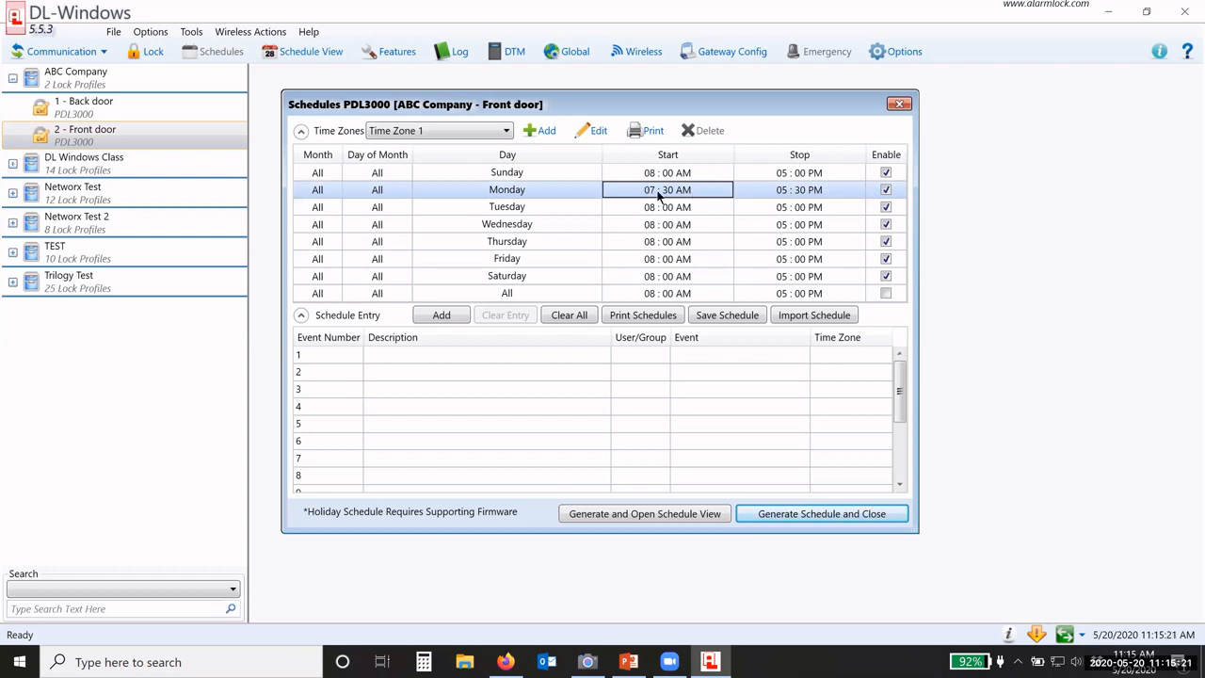
Step: Apply Monday's 07:30 AM start and 05:30 PM stop to every day with Set All As Current
right_click(643, 194)
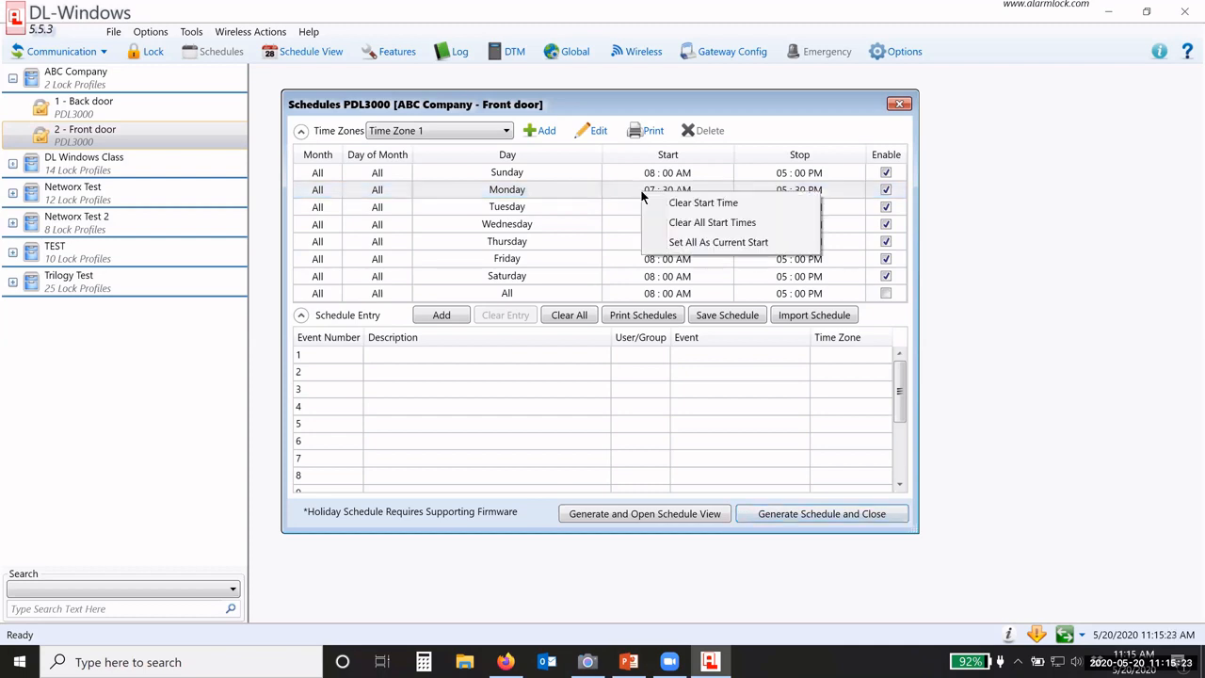
left_click(738, 243)
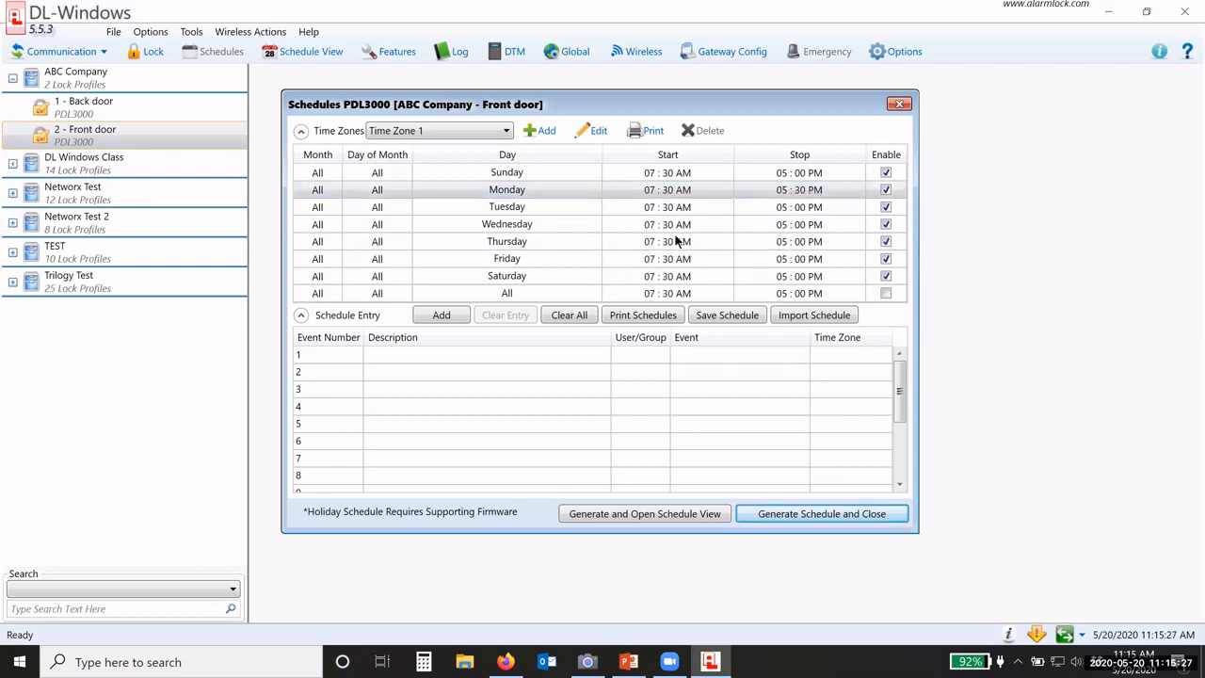
right_click(761, 193)
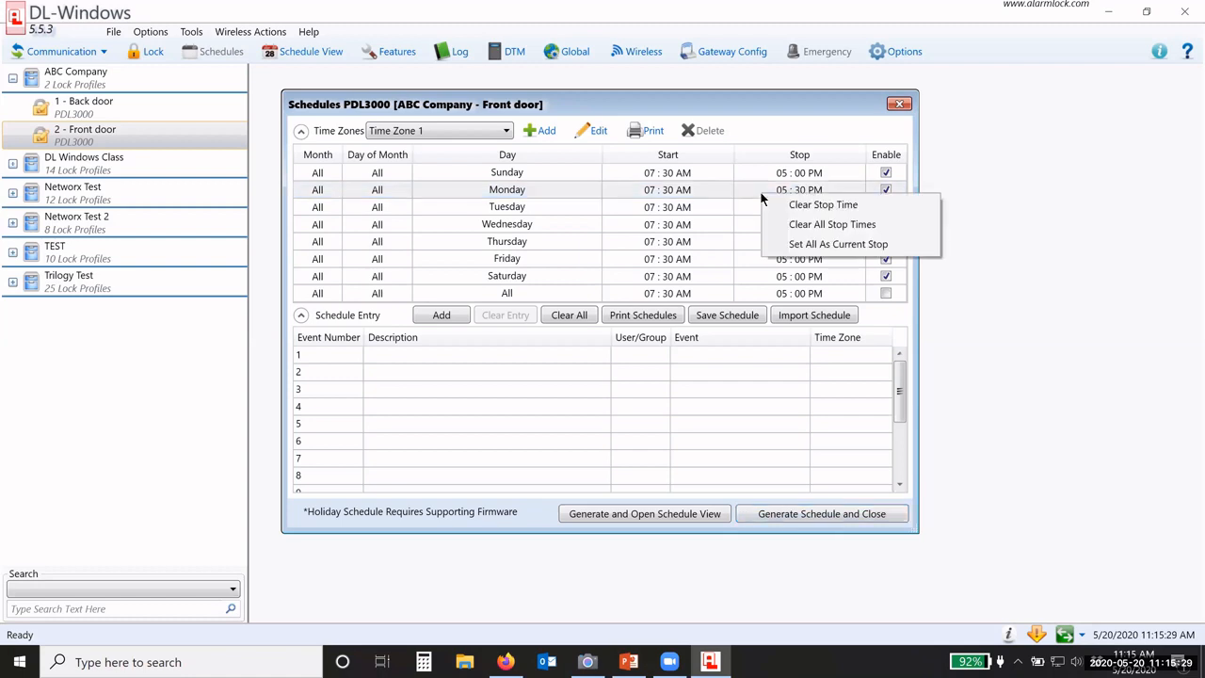
left_click(829, 243)
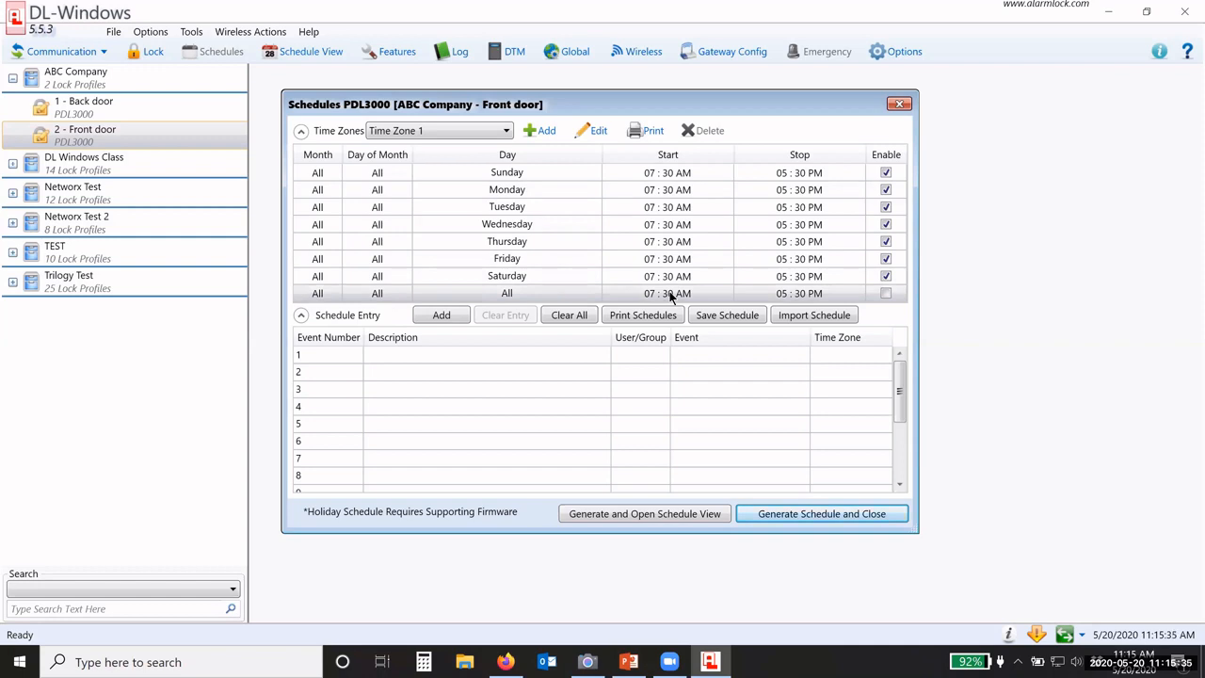
Step: Disable Sunday and Saturday in Time Zone 1 so it covers Monday to Friday only
left_click(885, 172)
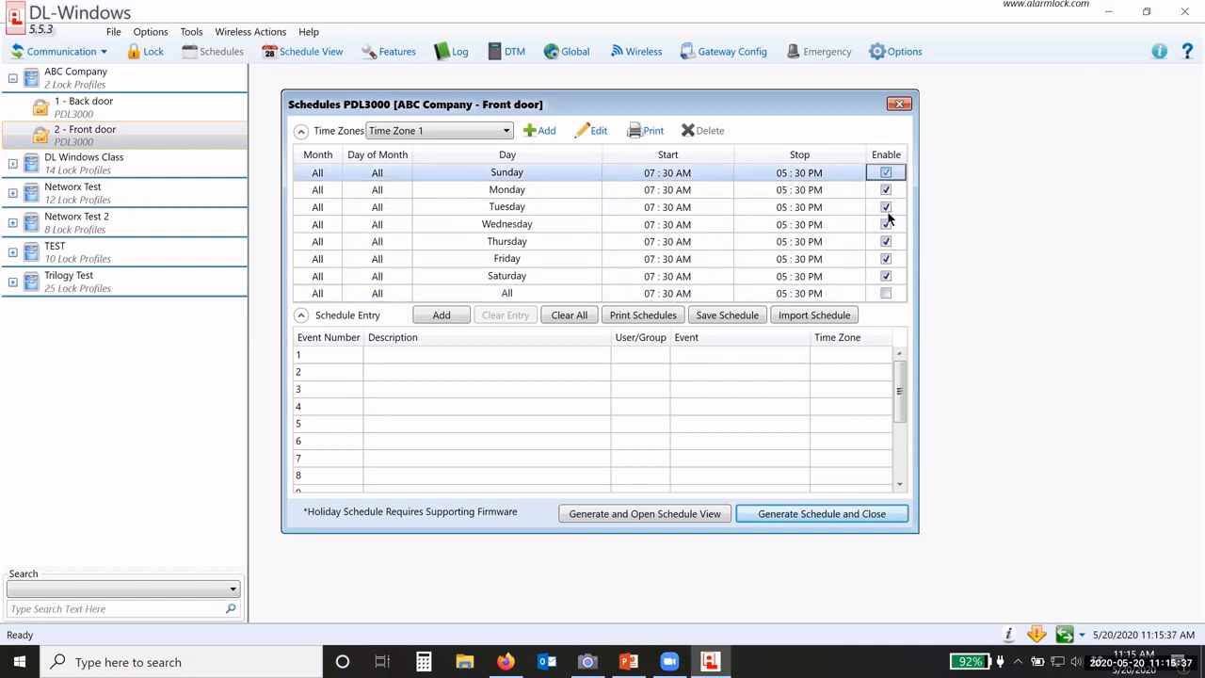
left_click(885, 276)
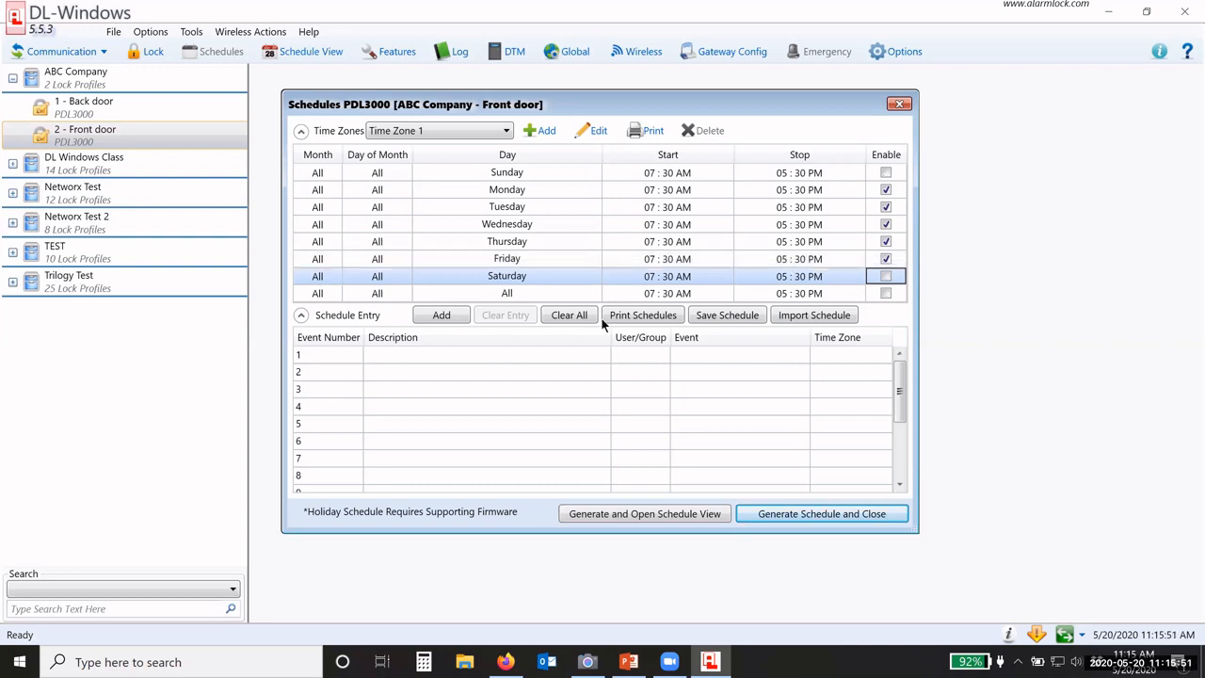
left_click(402, 355)
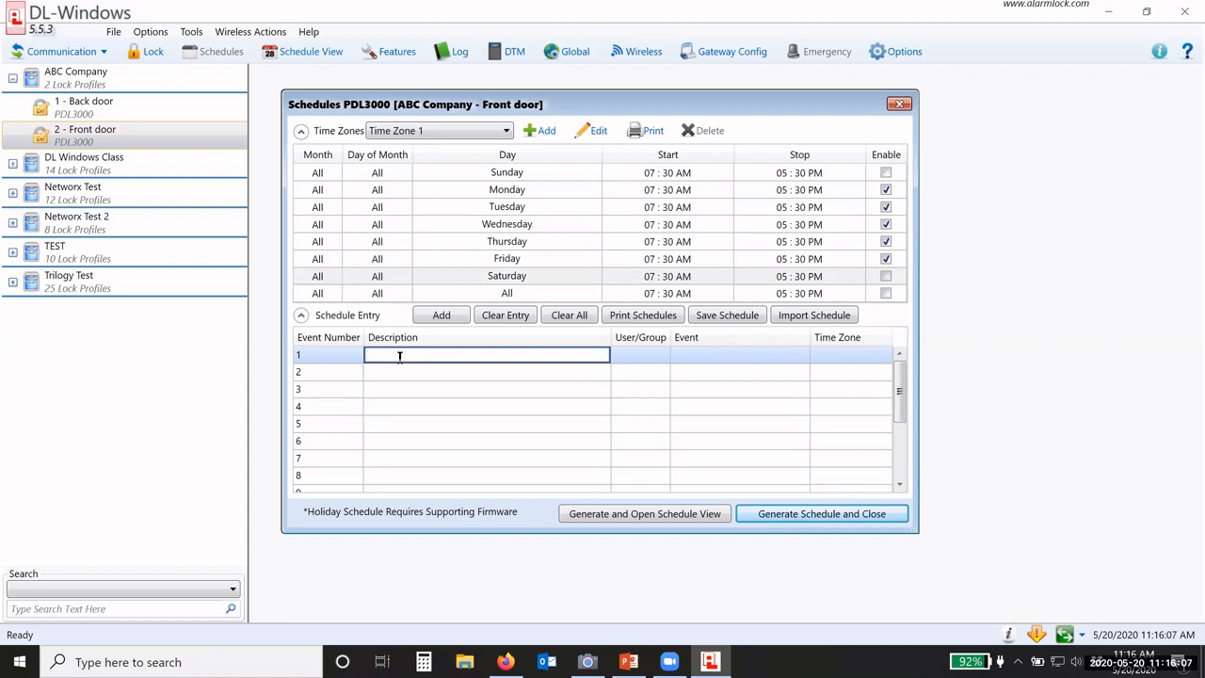
Step: Create event 1 'Unlock Front door' as an Unlock event tied to Time Zone 1
type("Unlock Front door")
left_click(642, 357)
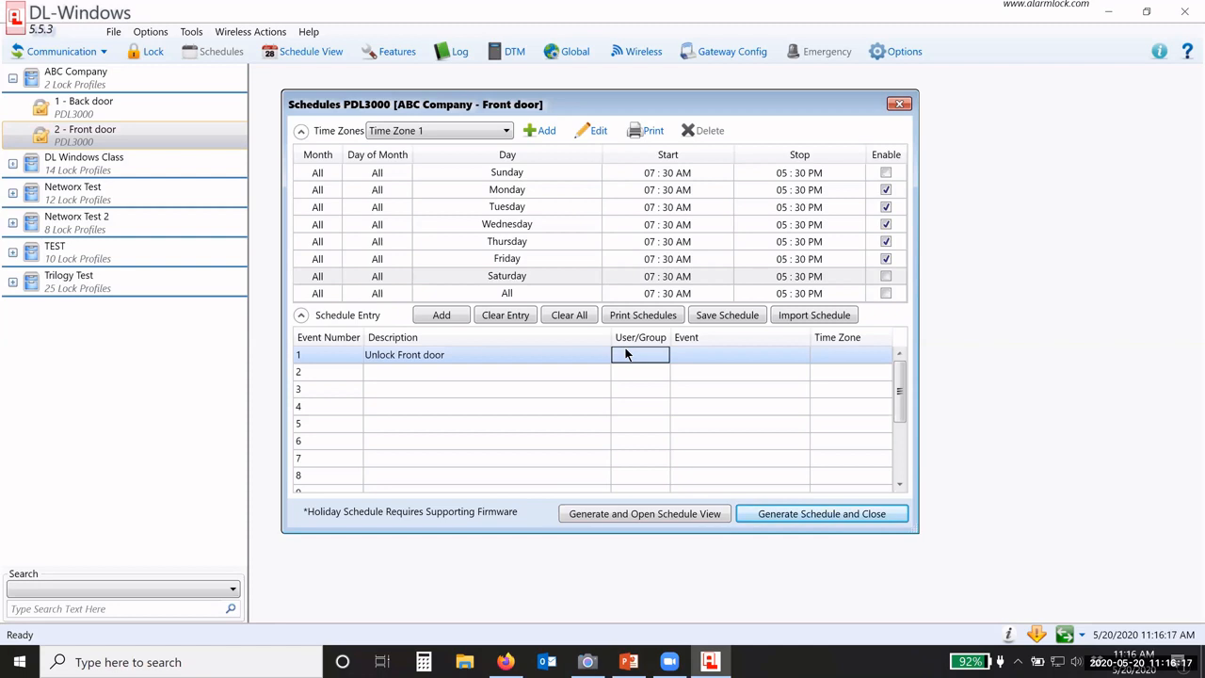
left_click(708, 356)
left_click(796, 361)
left_click(795, 361)
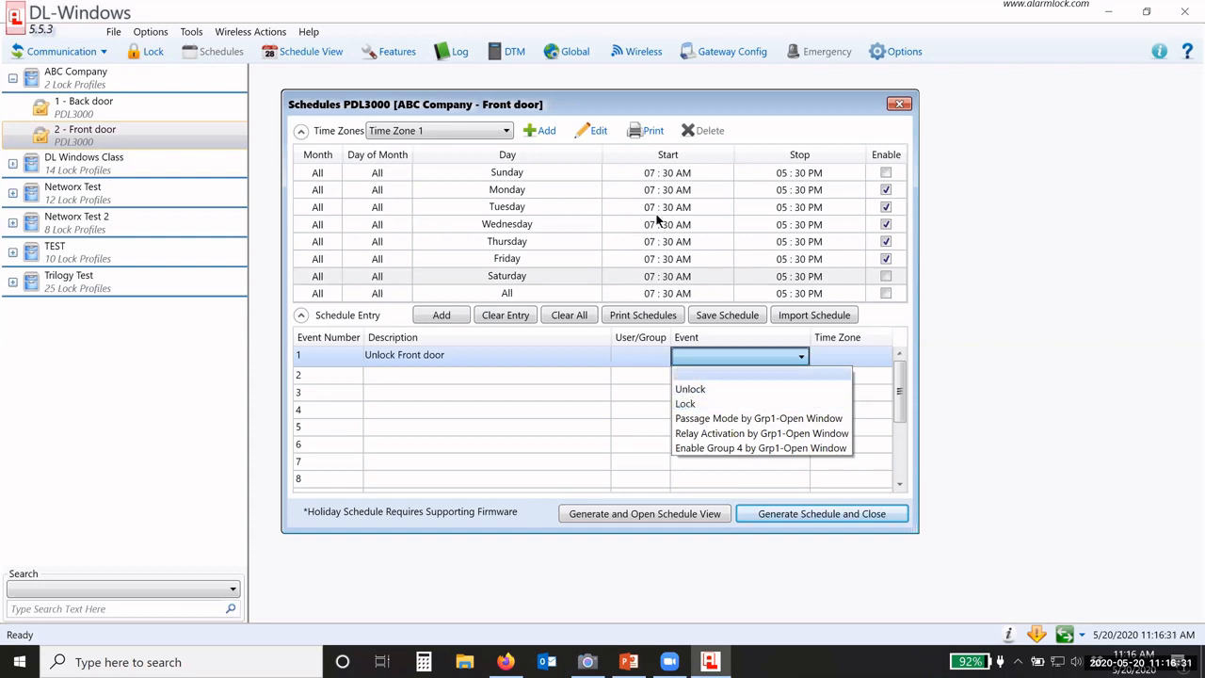
left_click(688, 391)
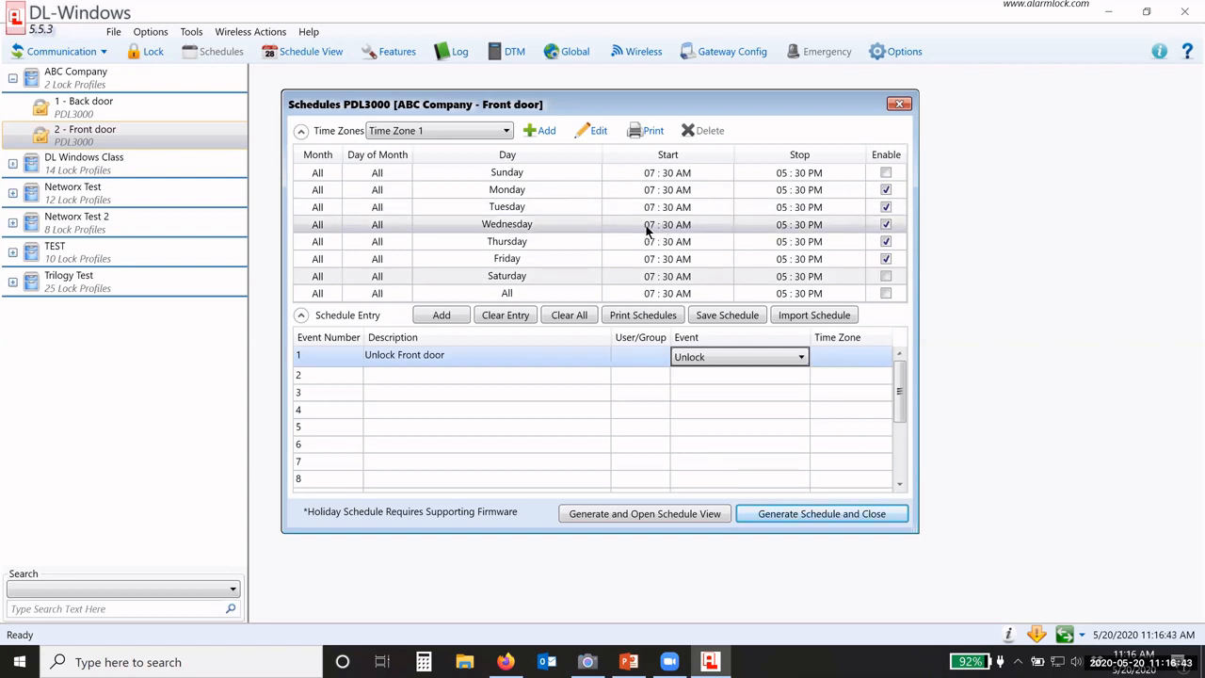
left_click(833, 358)
left_click(832, 362)
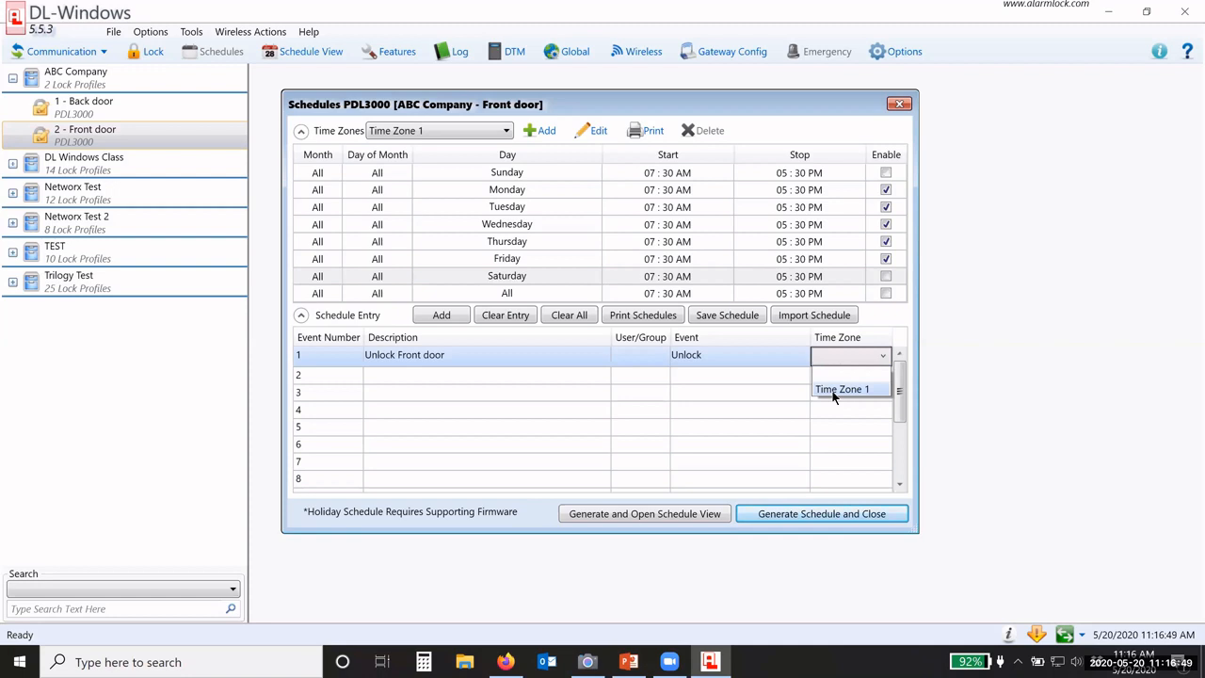
left_click(833, 391)
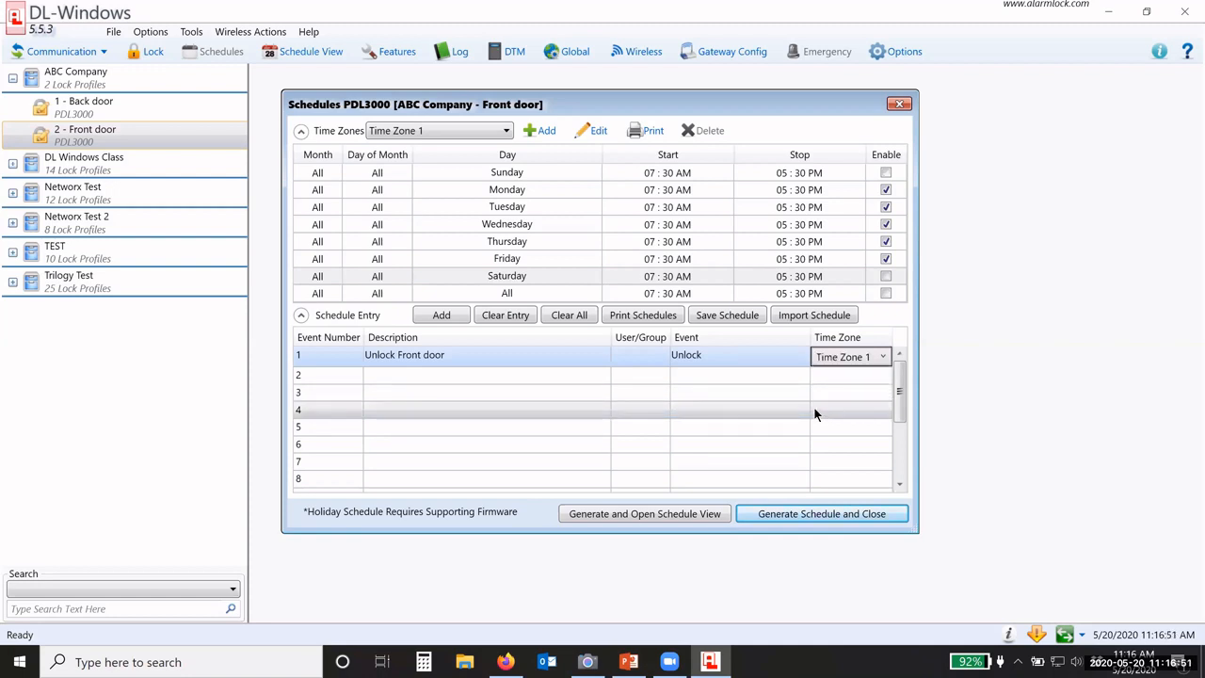
left_click(544, 135)
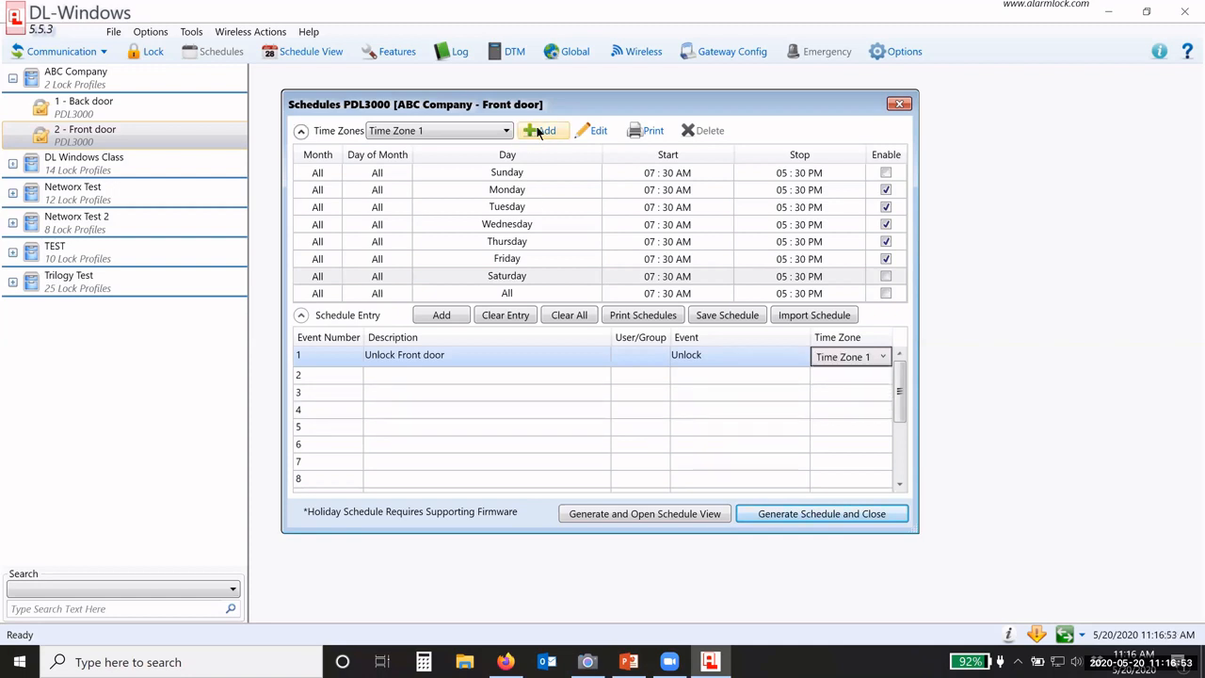
left_click(539, 134)
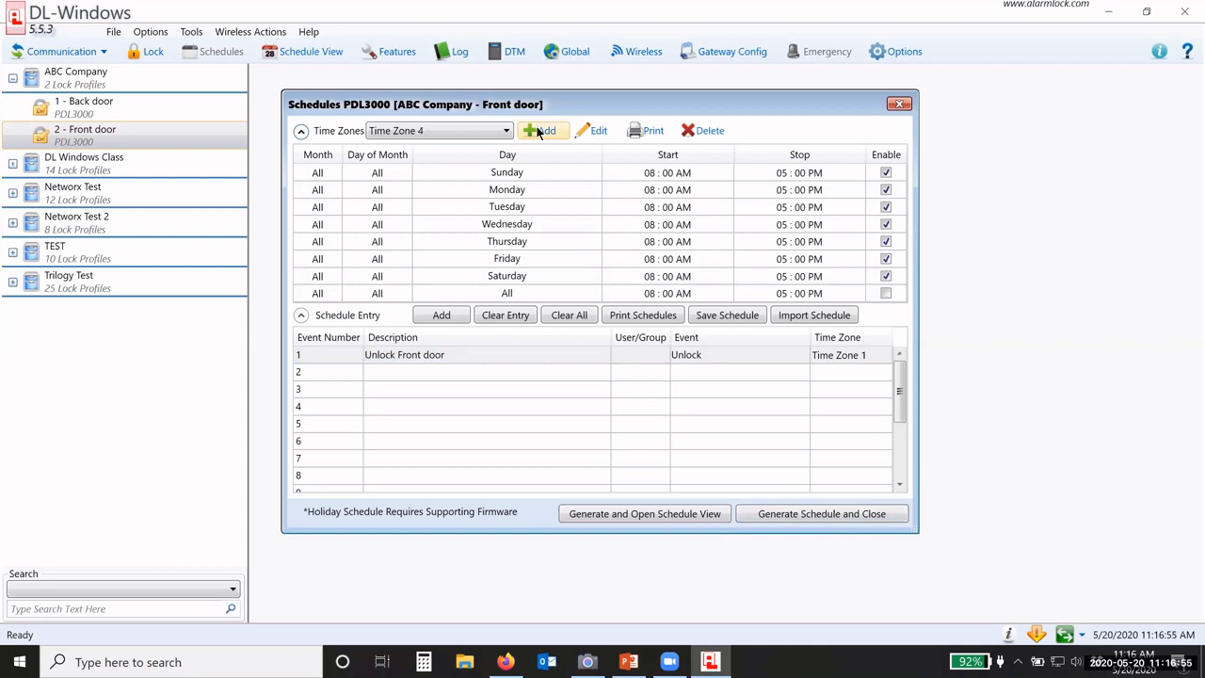
left_click(539, 133)
left_click(507, 131)
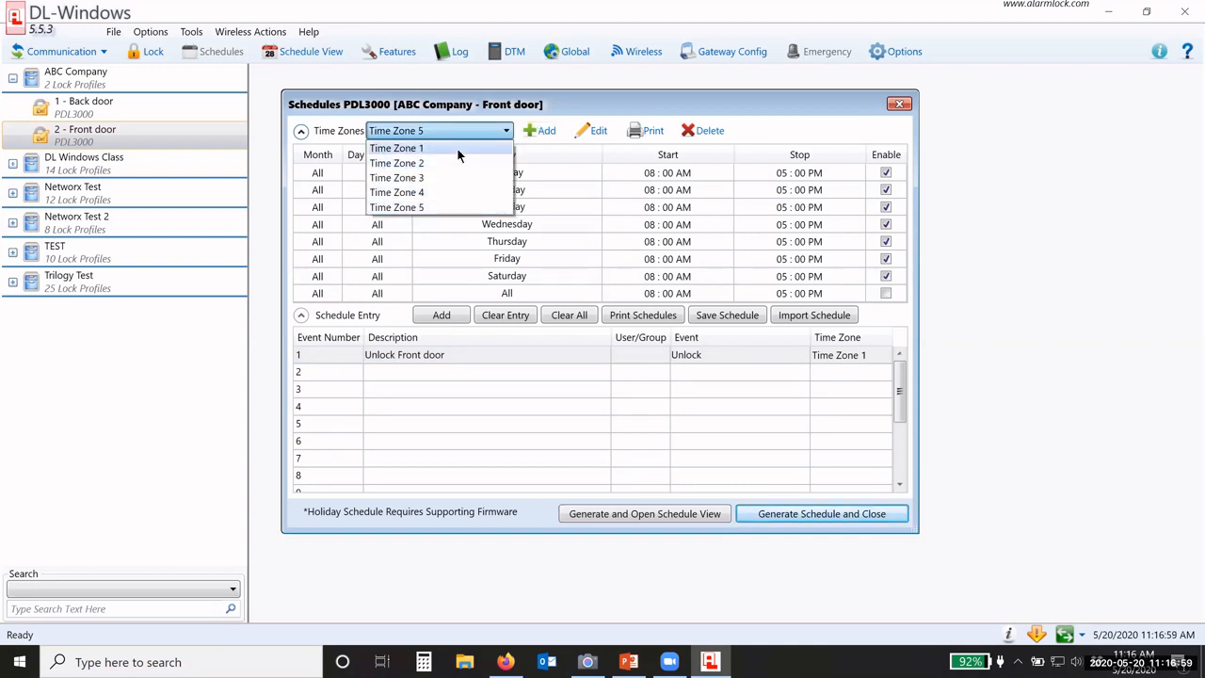
left_click(458, 155)
left_click(703, 355)
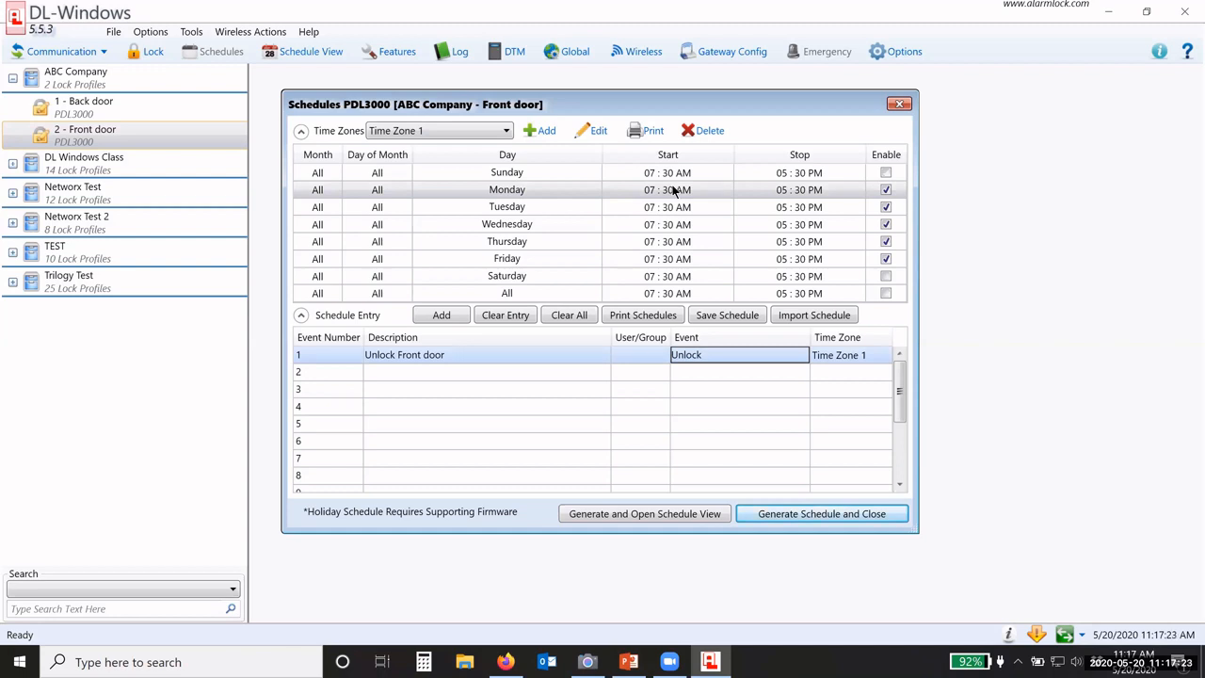
Step: Switch to Time Zone 2 and disable every day except Monday
left_click(461, 131)
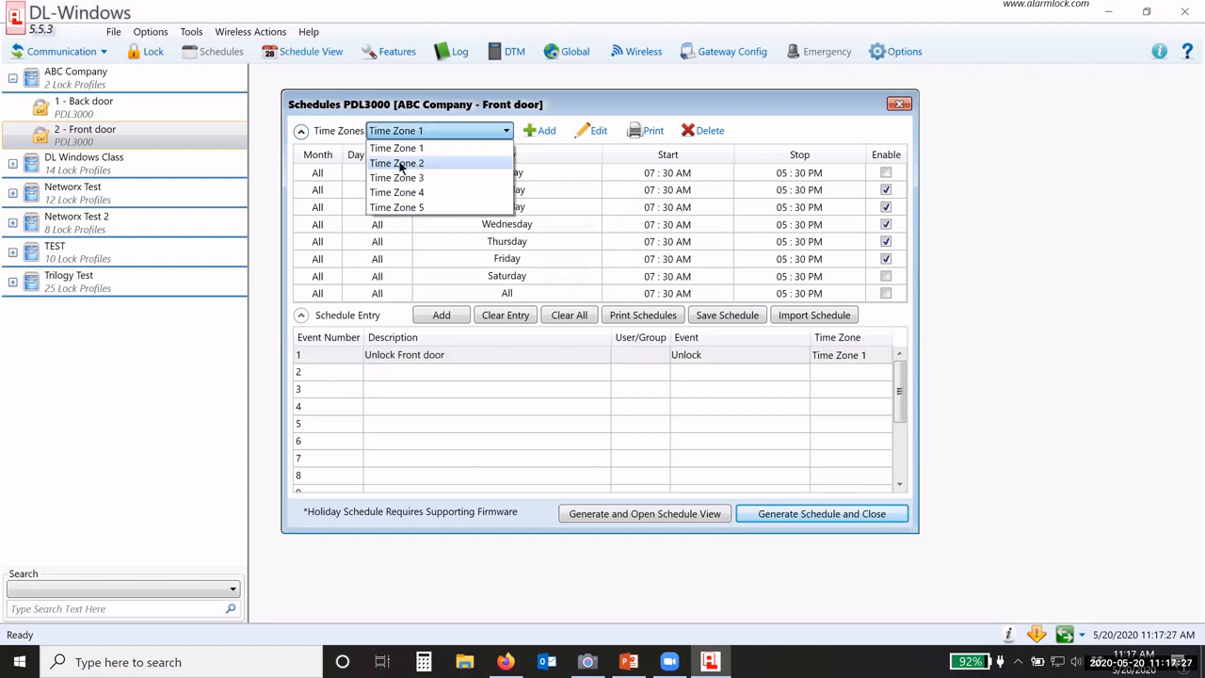
left_click(399, 164)
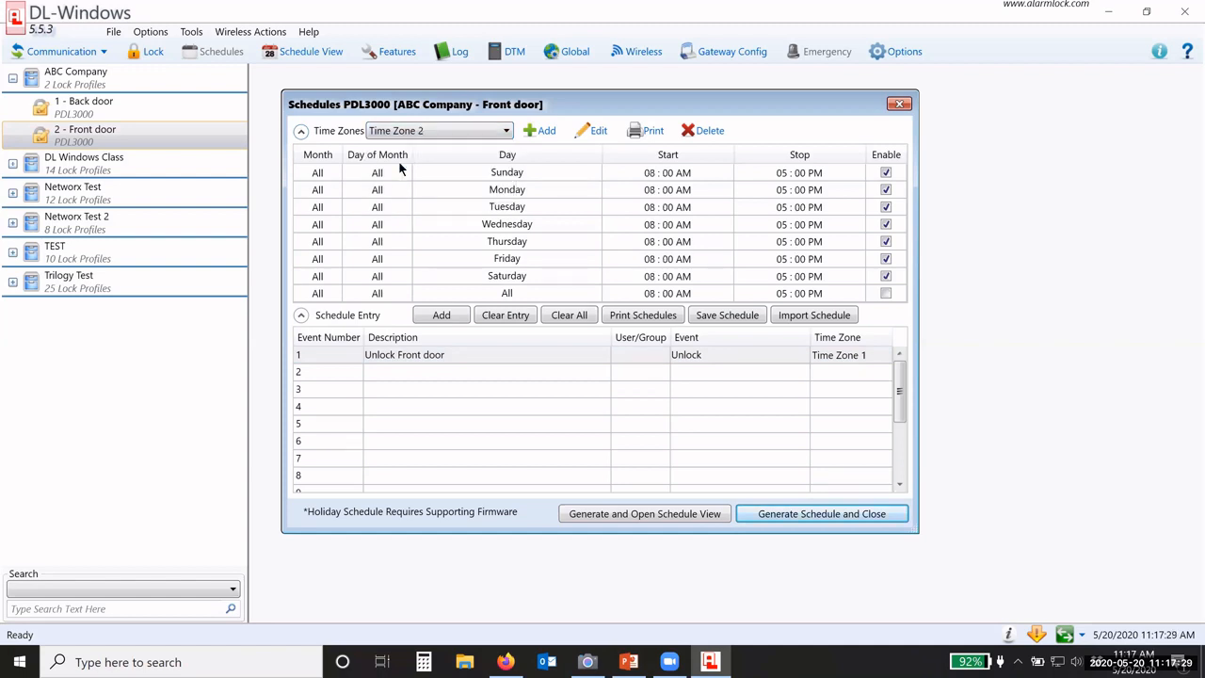
left_click(886, 173)
left_click(886, 206)
left_click(886, 224)
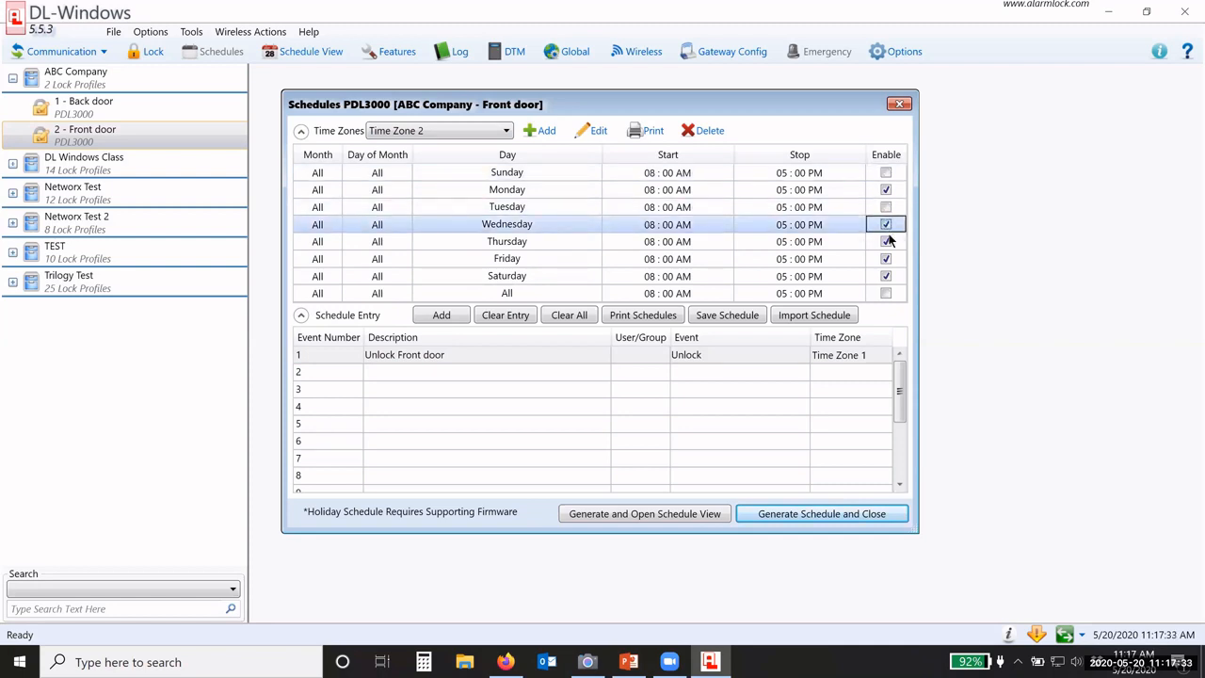
left_click(886, 241)
left_click(885, 258)
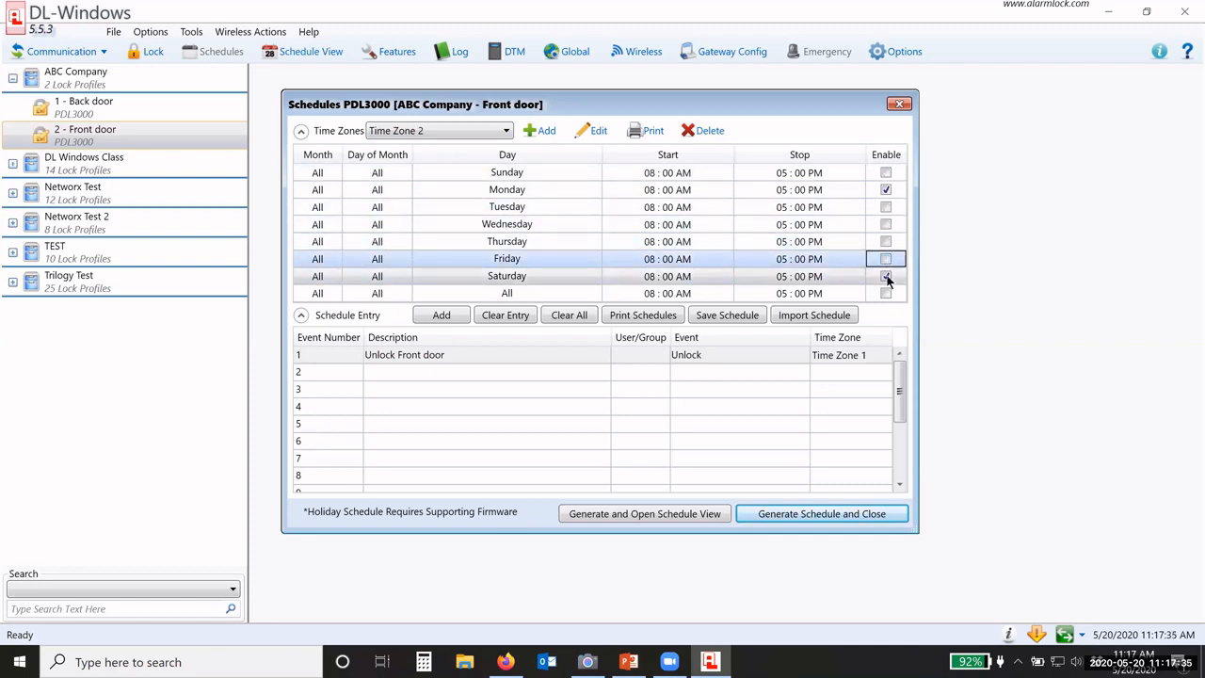
left_click(886, 276)
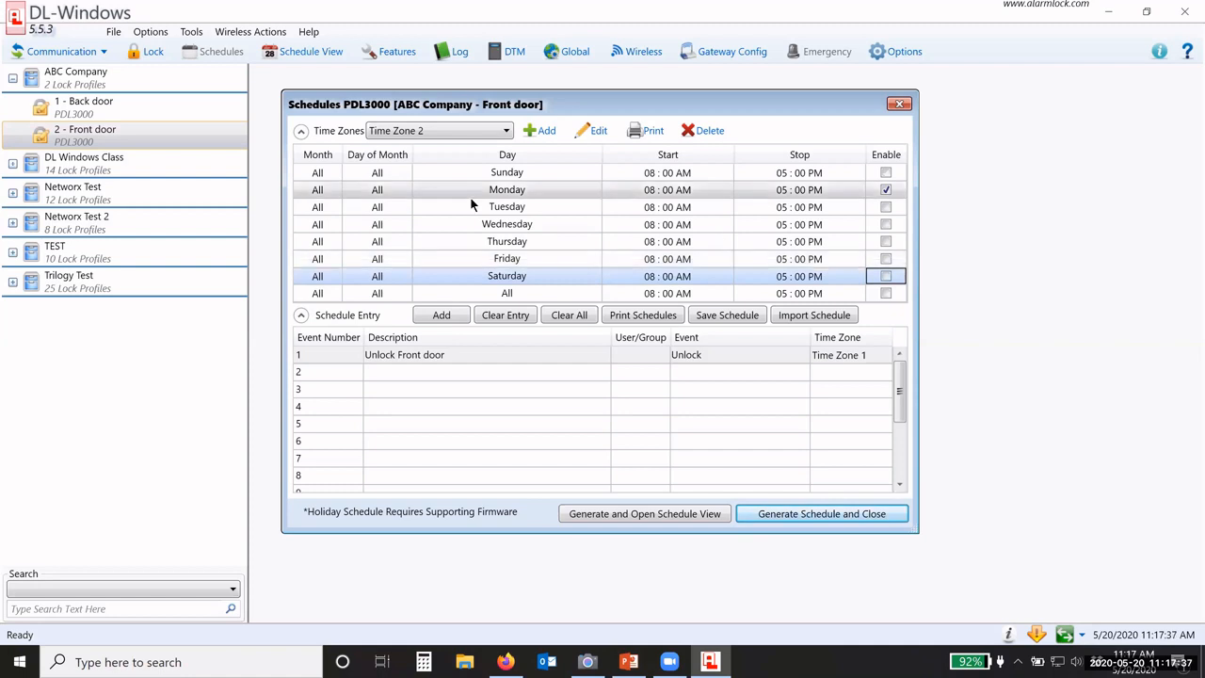
Step: Restrict Time Zone 2's Monday row to May 25
left_click(316, 192)
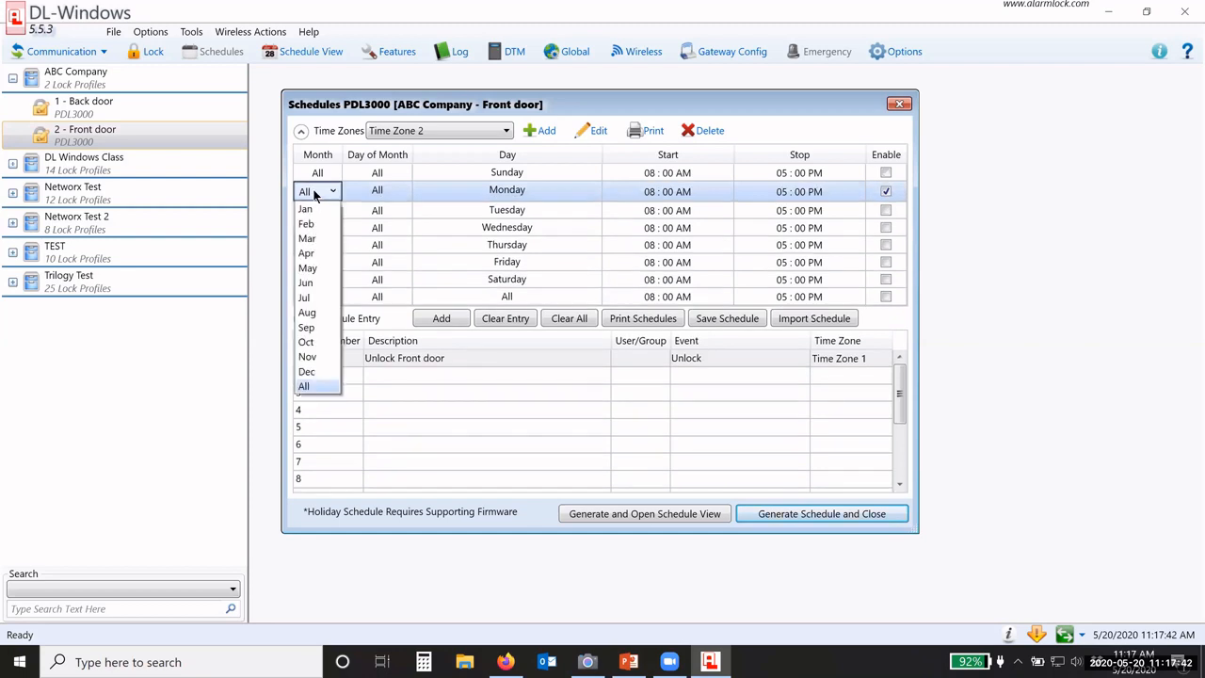
left_click(309, 269)
left_click(385, 198)
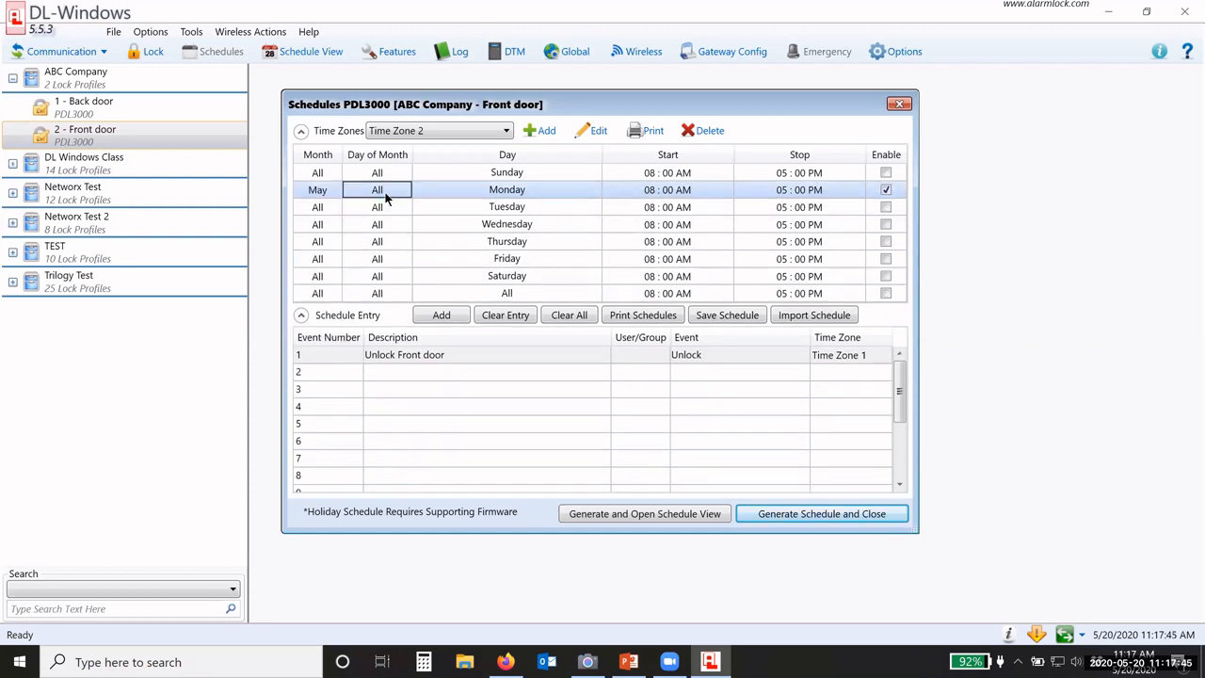
left_click(385, 198)
left_click(385, 197)
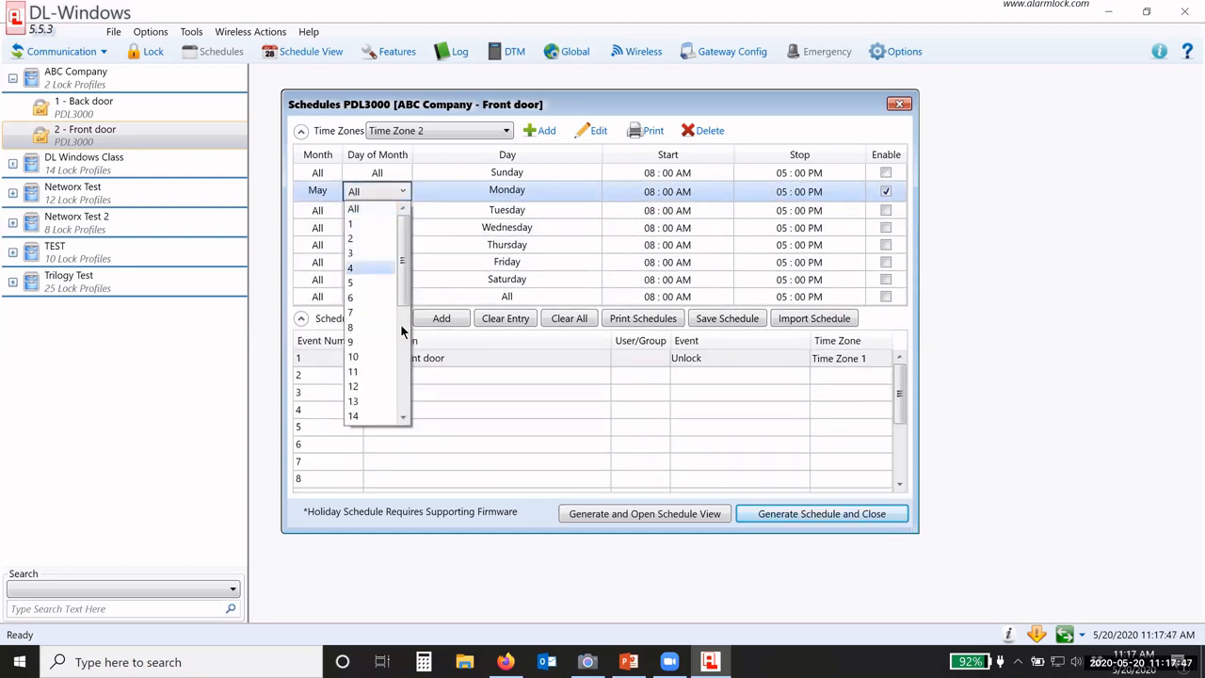
scroll(392, 324, "down", 6)
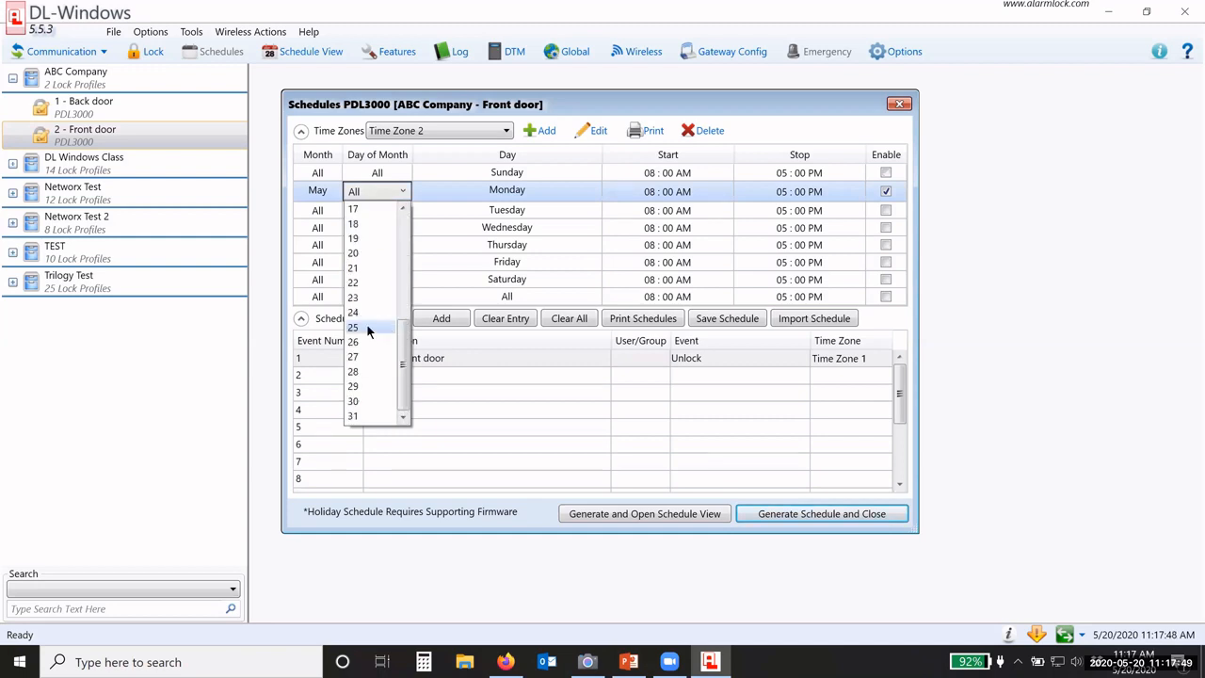
left_click(524, 193)
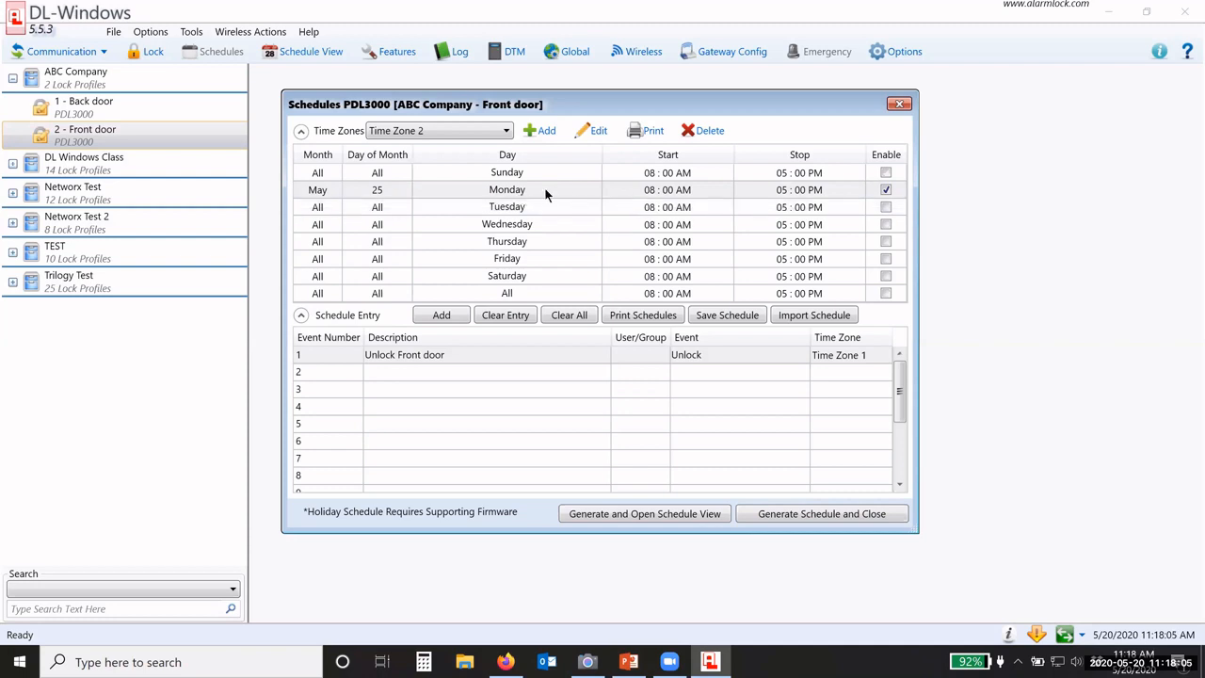
Step: Set the Monday start to 07:30 AM and clear all stop times in Time Zone 2
left_click(641, 195)
left_click(650, 192)
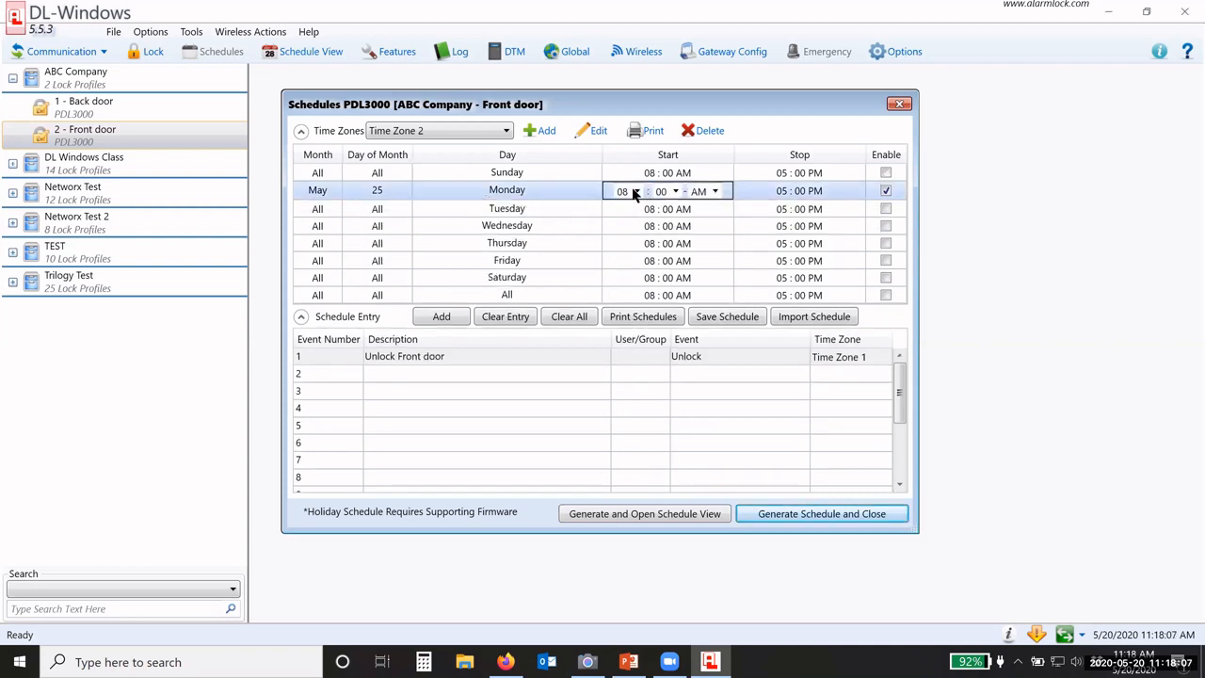
left_click(636, 192)
left_click(621, 266)
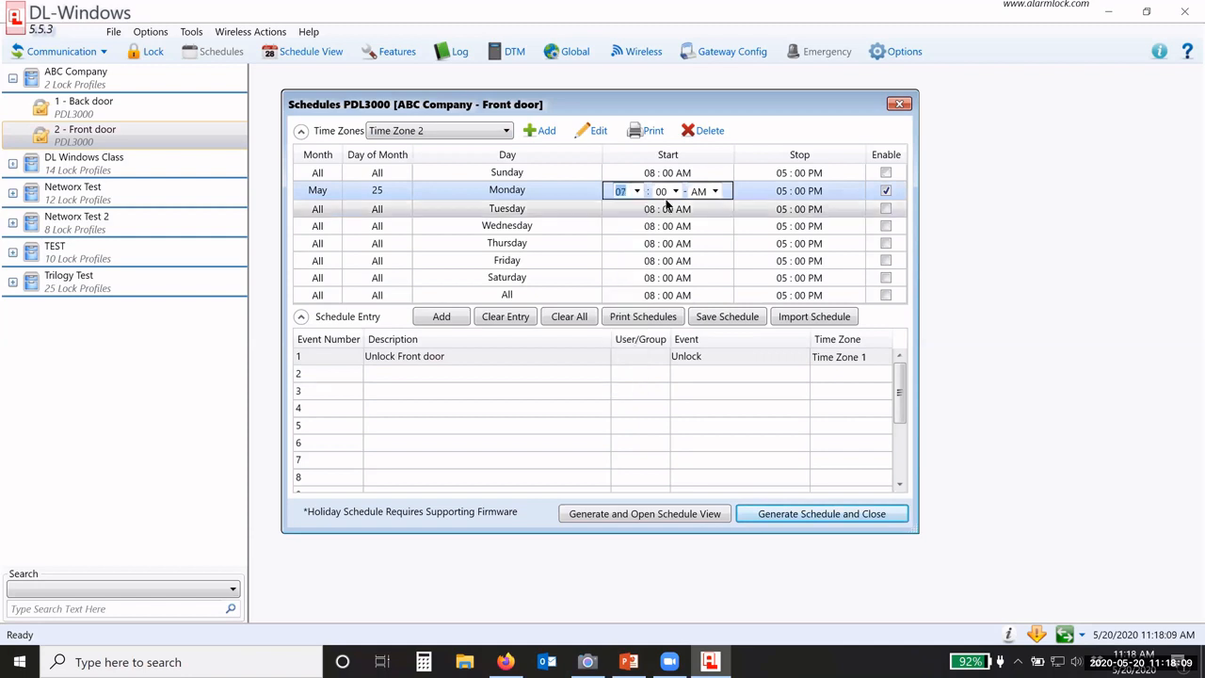
left_click(674, 191)
scroll(666, 283, "down", 7)
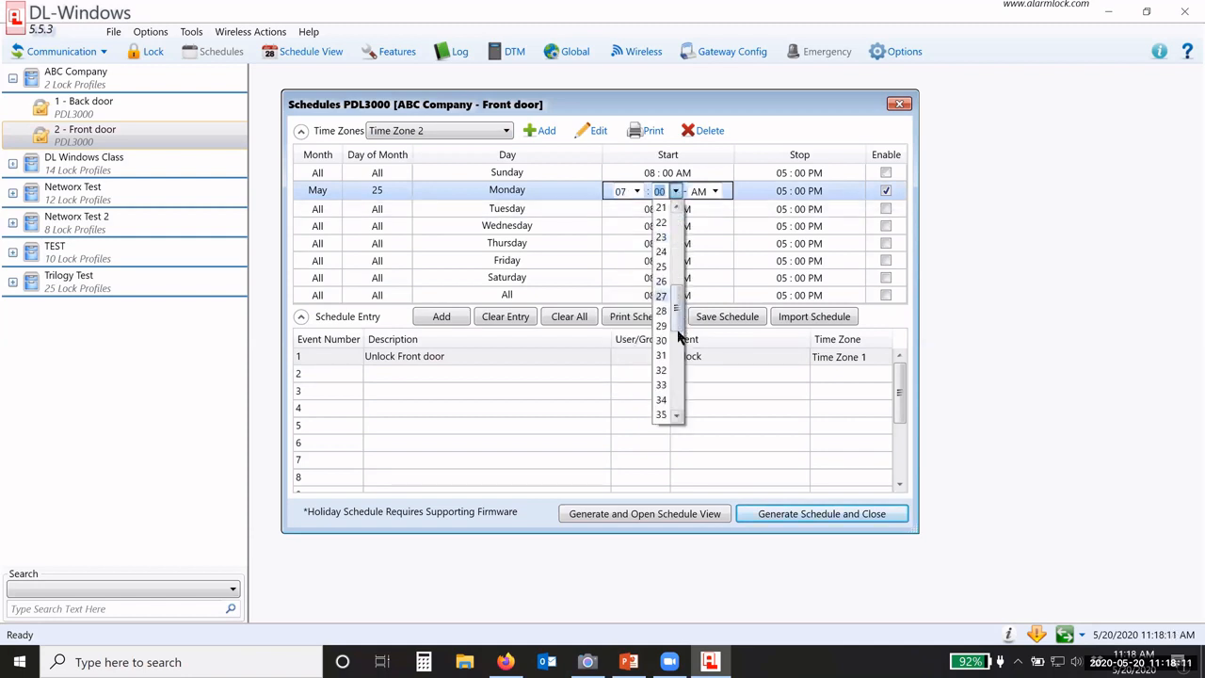
left_click(662, 340)
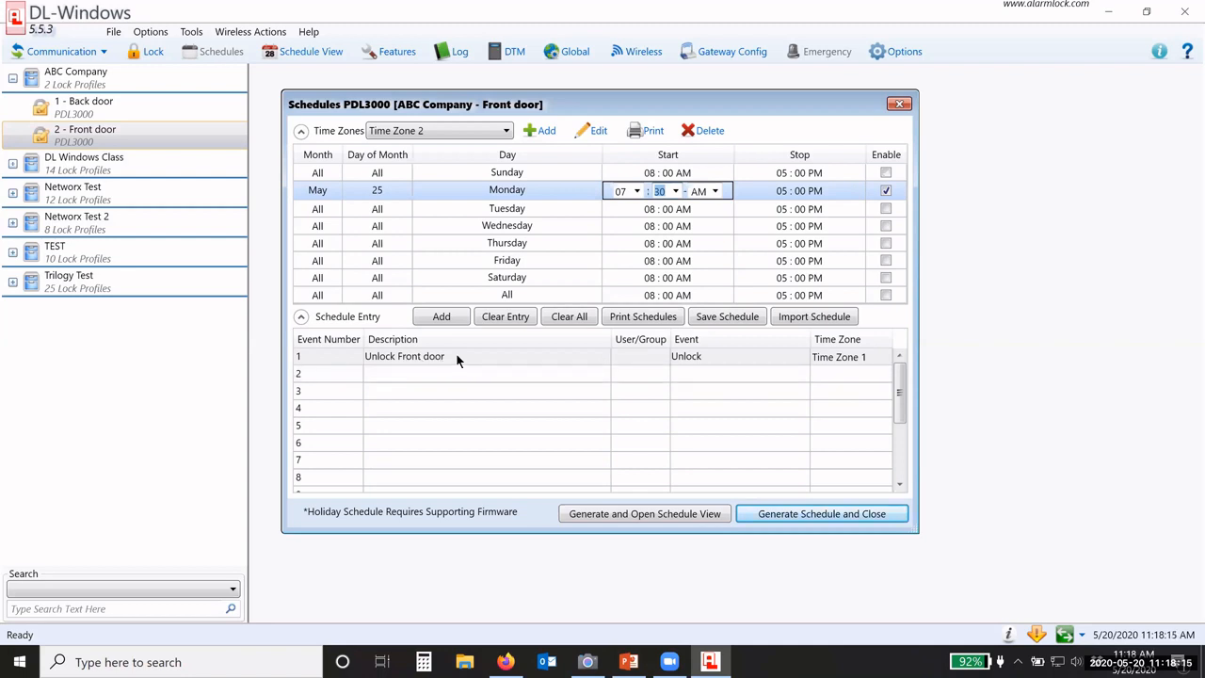
left_click(770, 192)
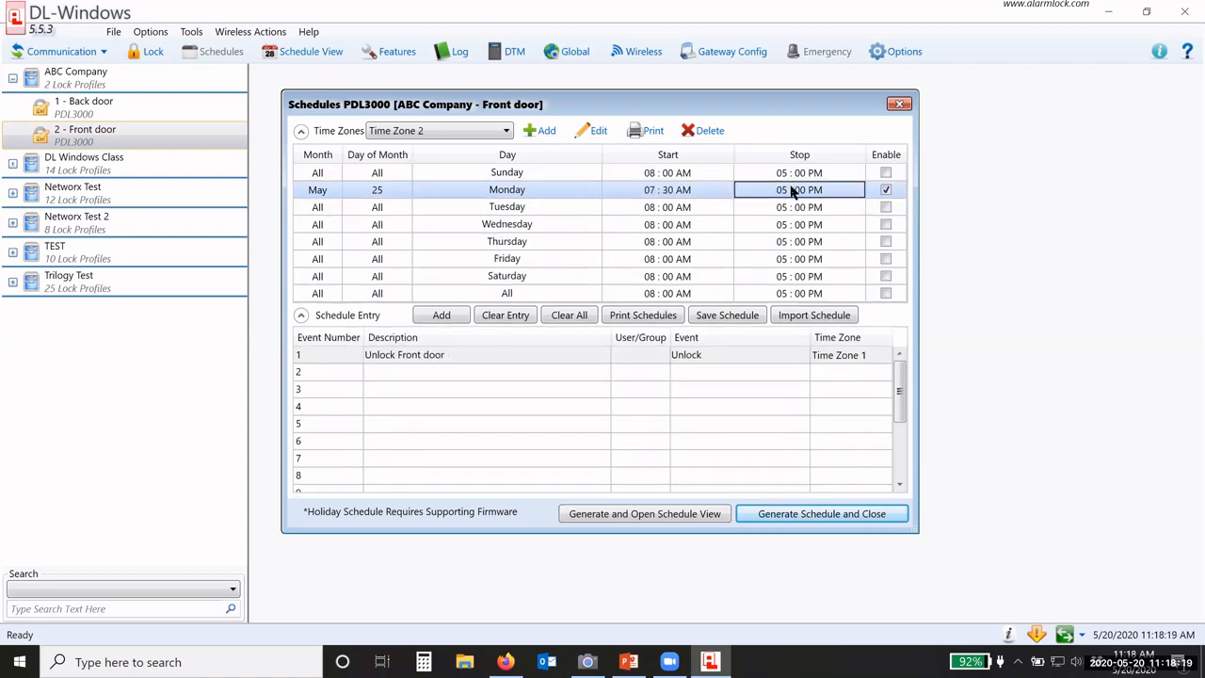
right_click(791, 191)
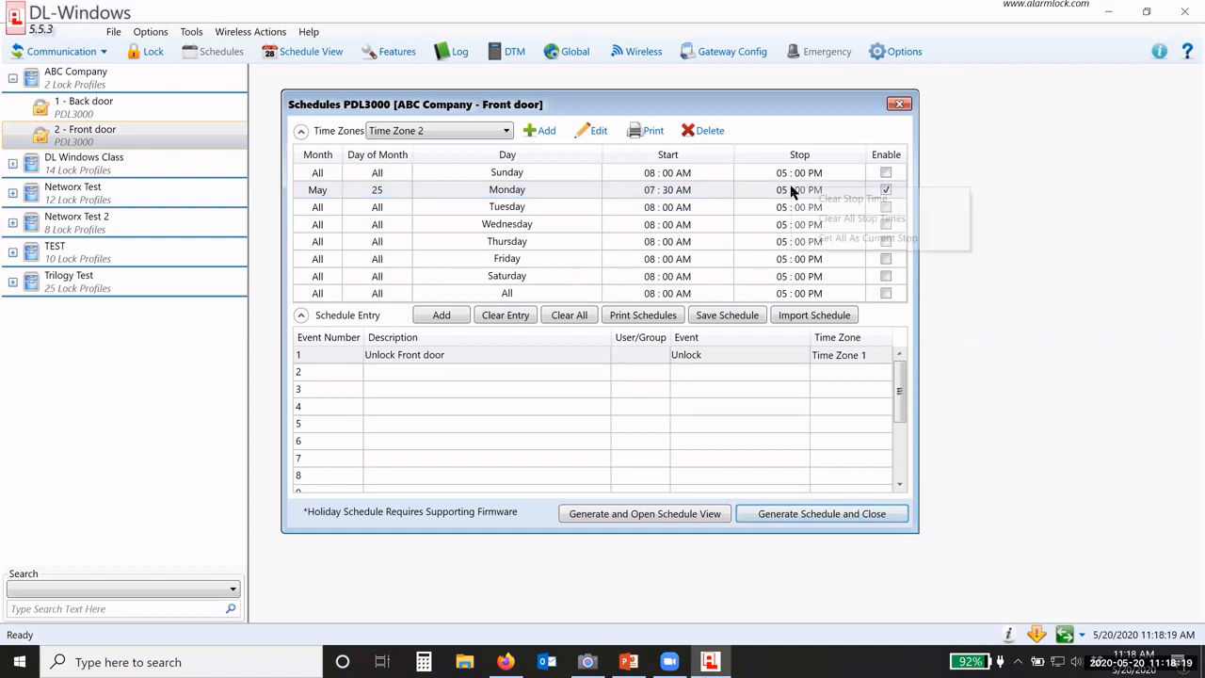
left_click(849, 219)
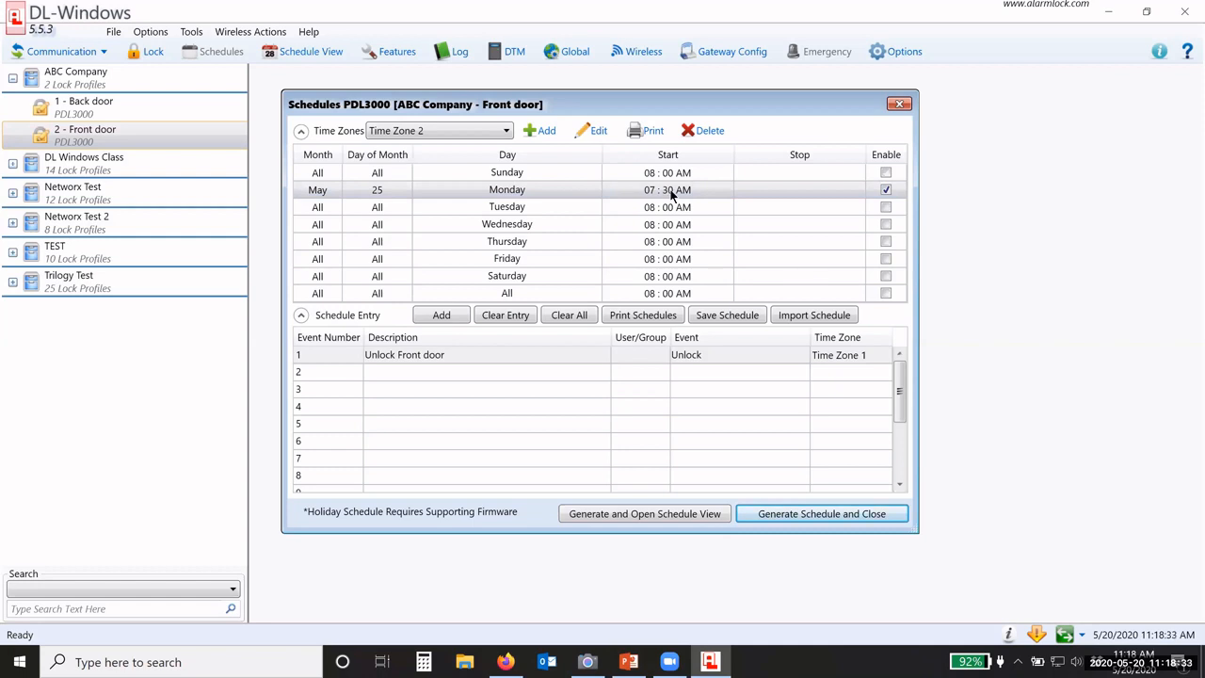
Step: Create event 2 'Memorial Day 2020' as a Lock event on Time Zone 2
left_click(444, 371)
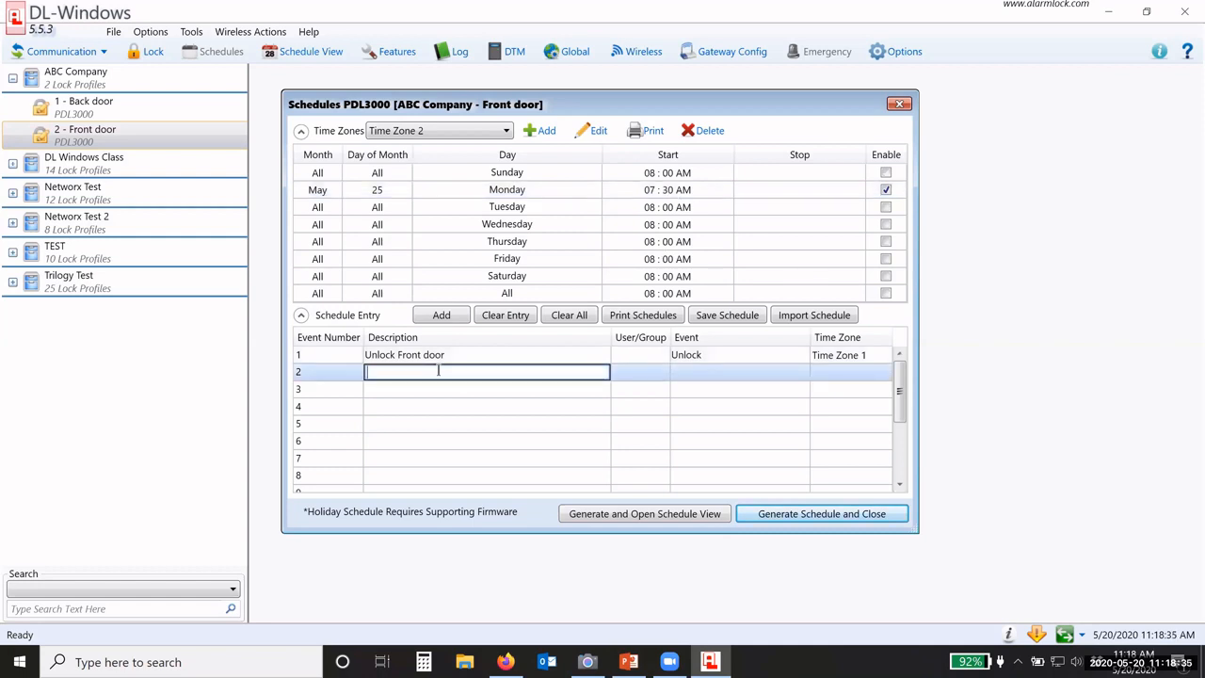
type("Memorial Day 2020")
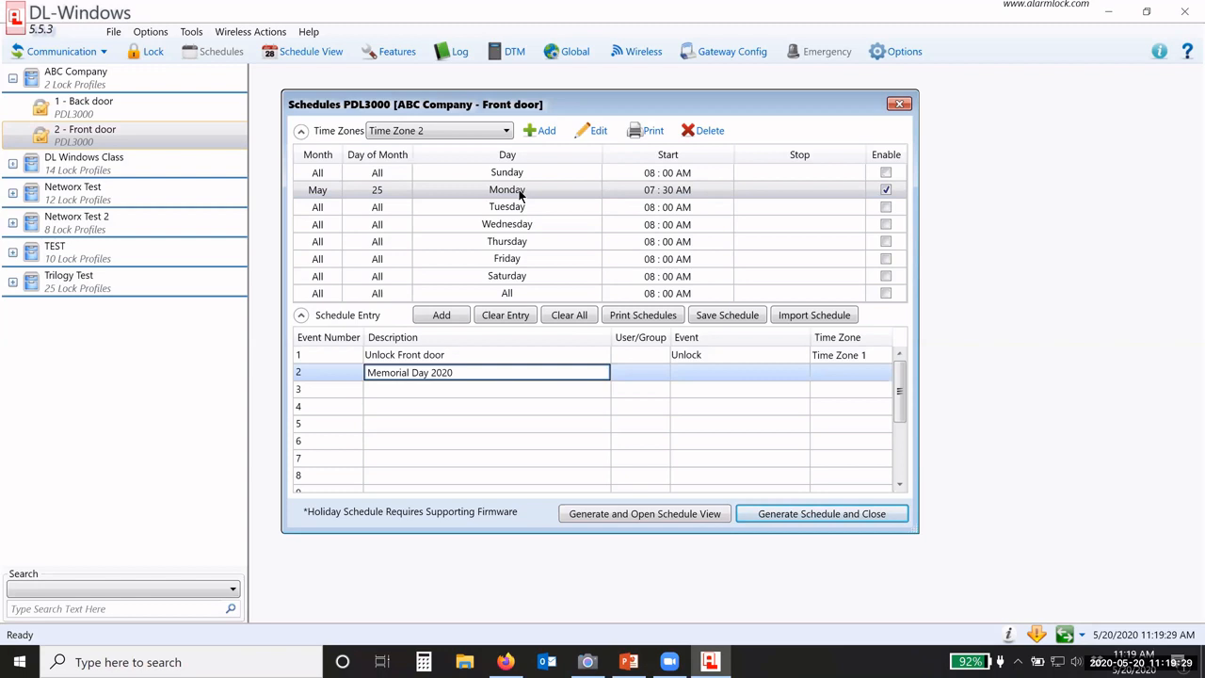
left_click(708, 374)
left_click(708, 376)
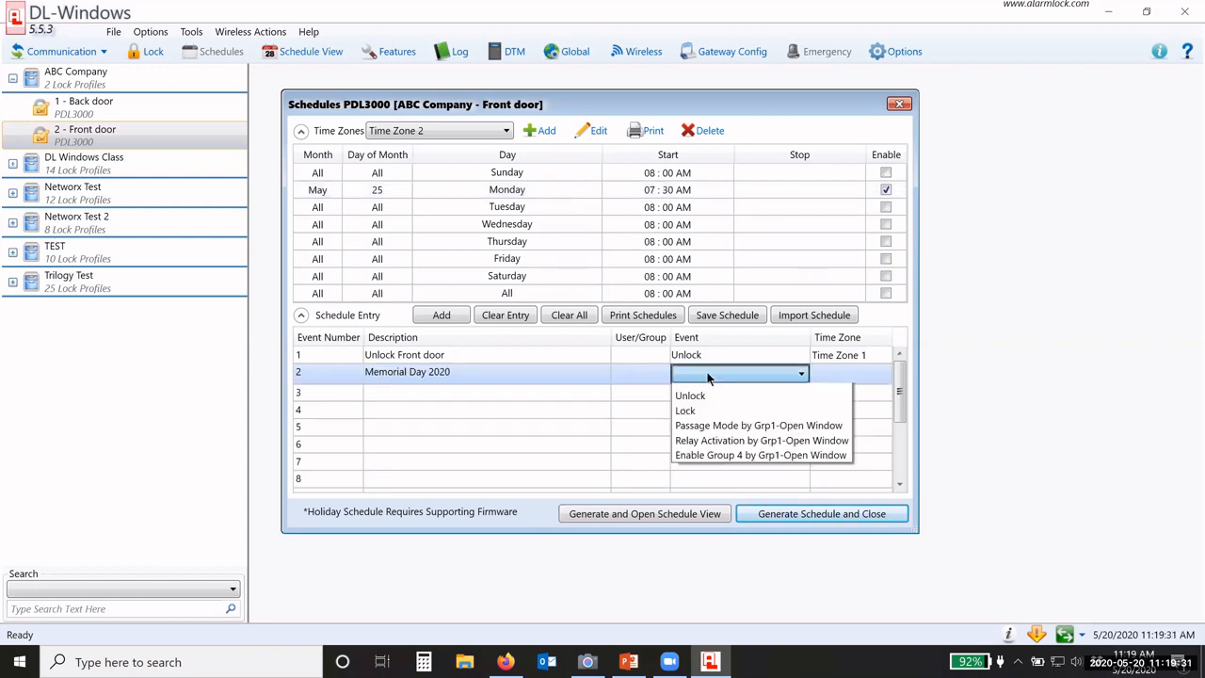
left_click(685, 422)
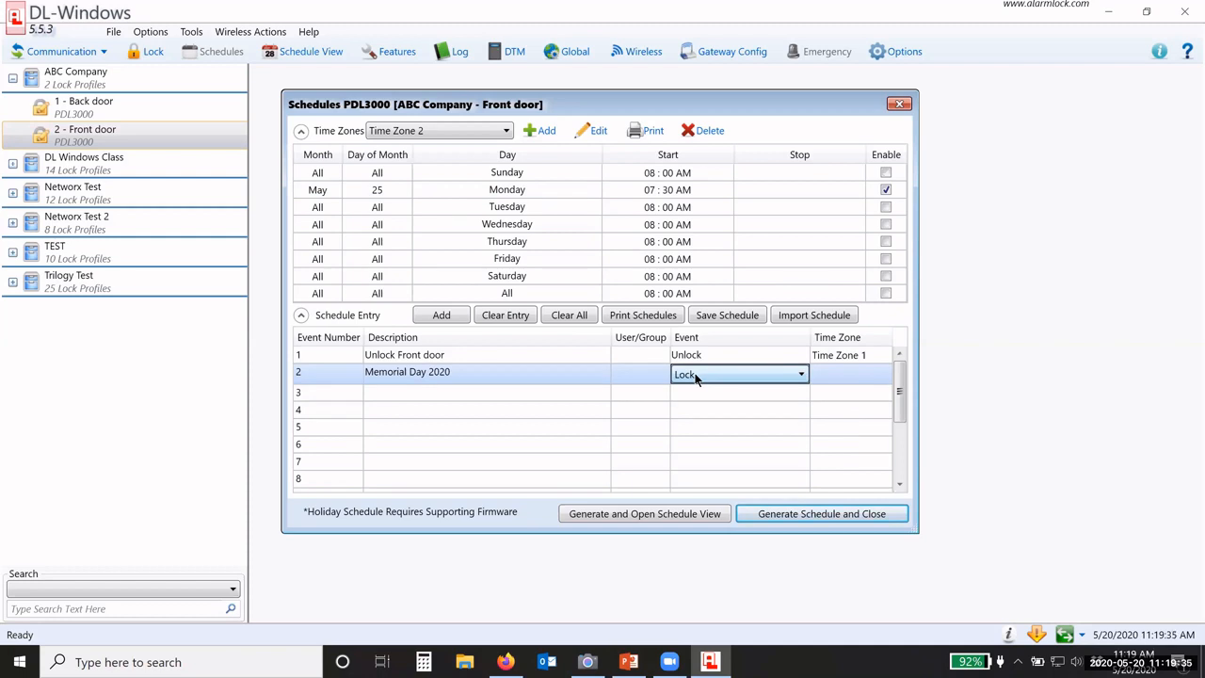
left_click(841, 378)
left_click(845, 385)
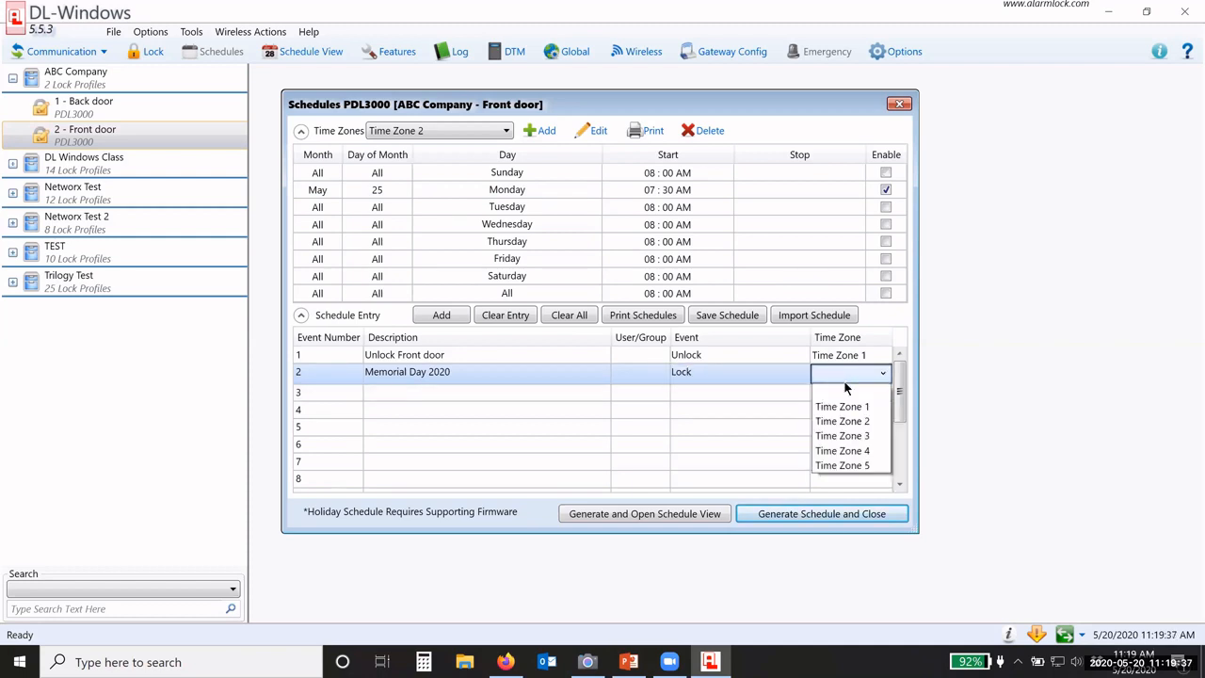
left_click(846, 421)
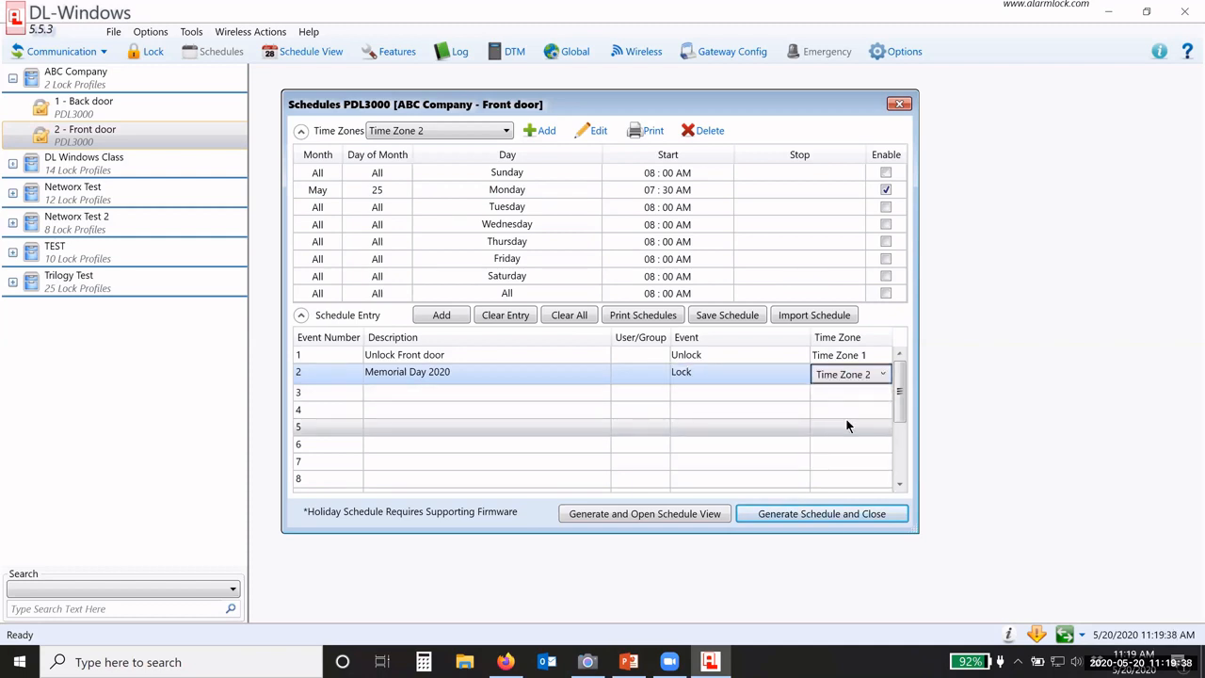
left_click(677, 422)
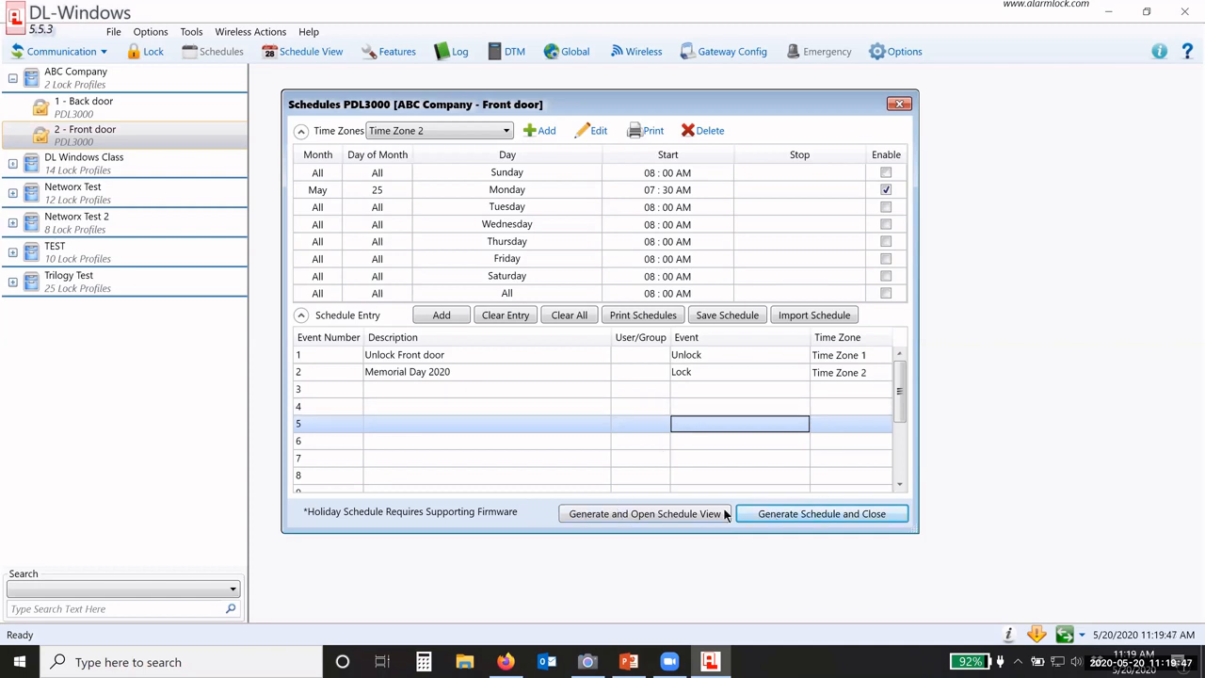
Step: Generate the Front door schedule, overwriting the previous data, and enlarge the Schedule View window
left_click(645, 516)
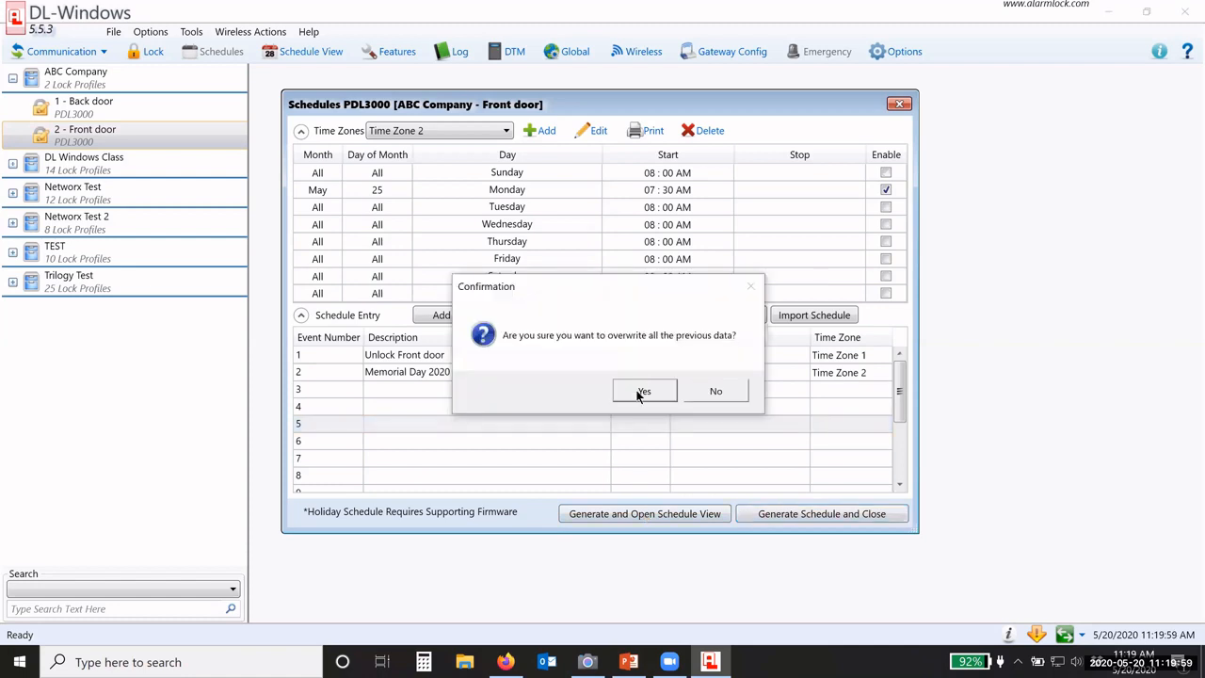
left_click(638, 386)
left_click_drag(591, 205, 572, 173)
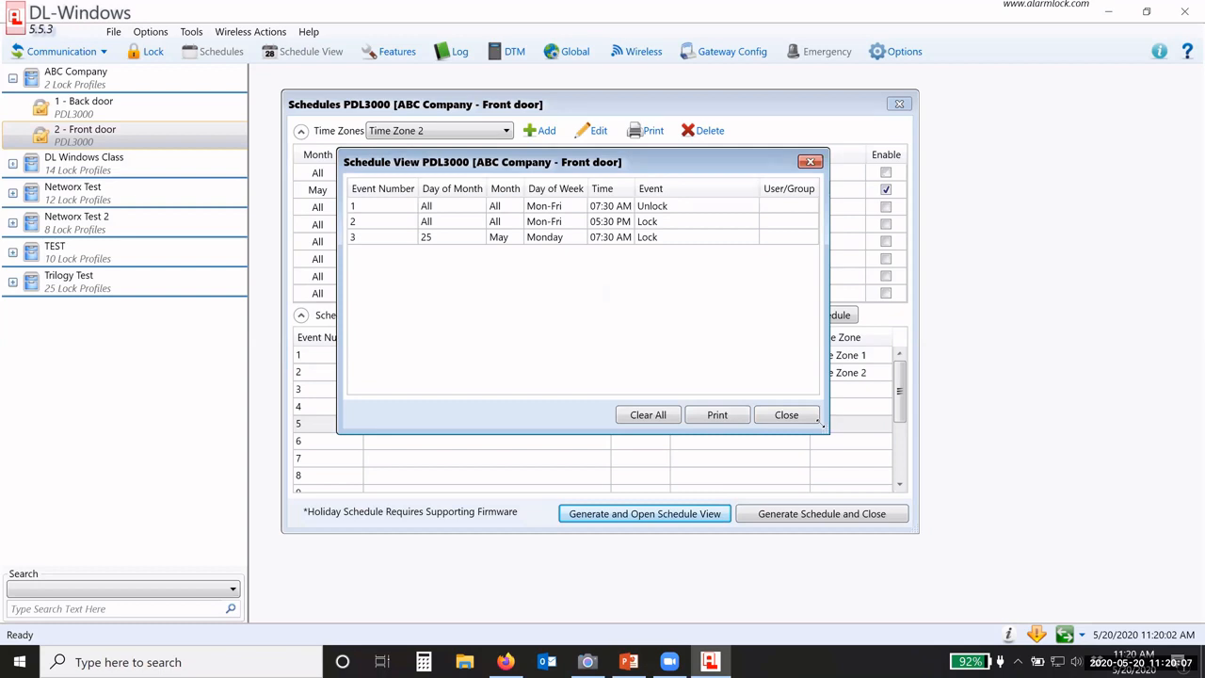
left_click_drag(822, 425, 864, 470)
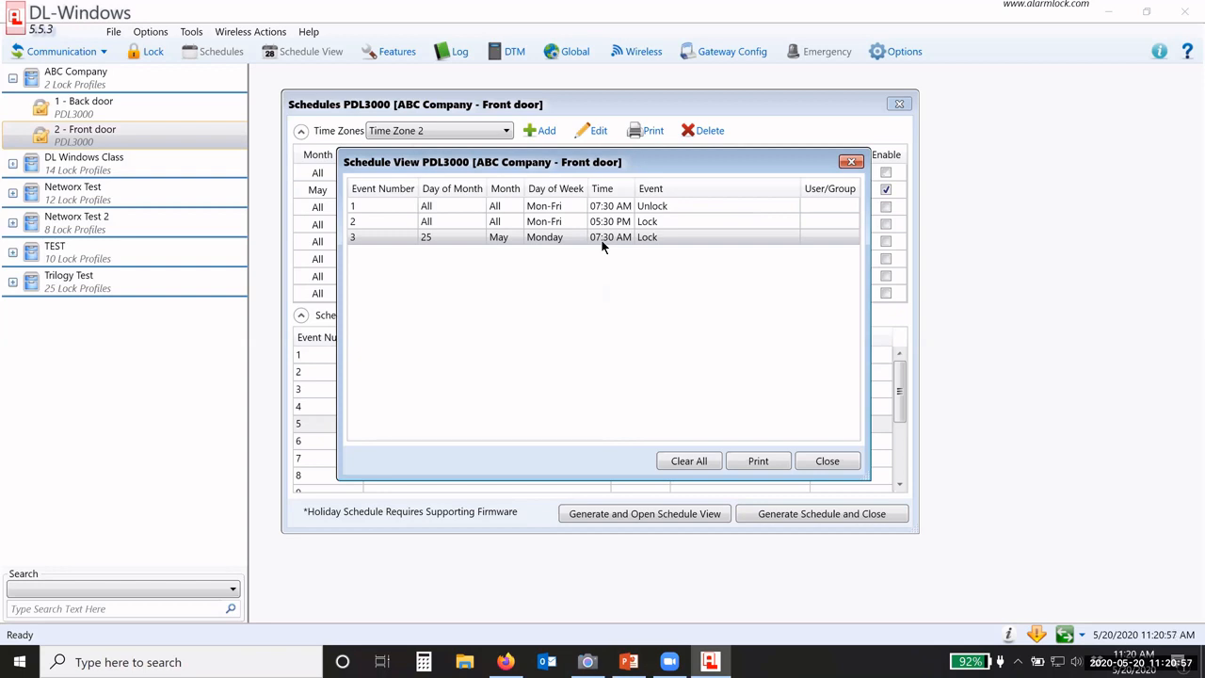
Step: Review the weekday 07:30 AM Unlock and May 25 07:30 AM Lock events, then close the view
left_click(543, 237)
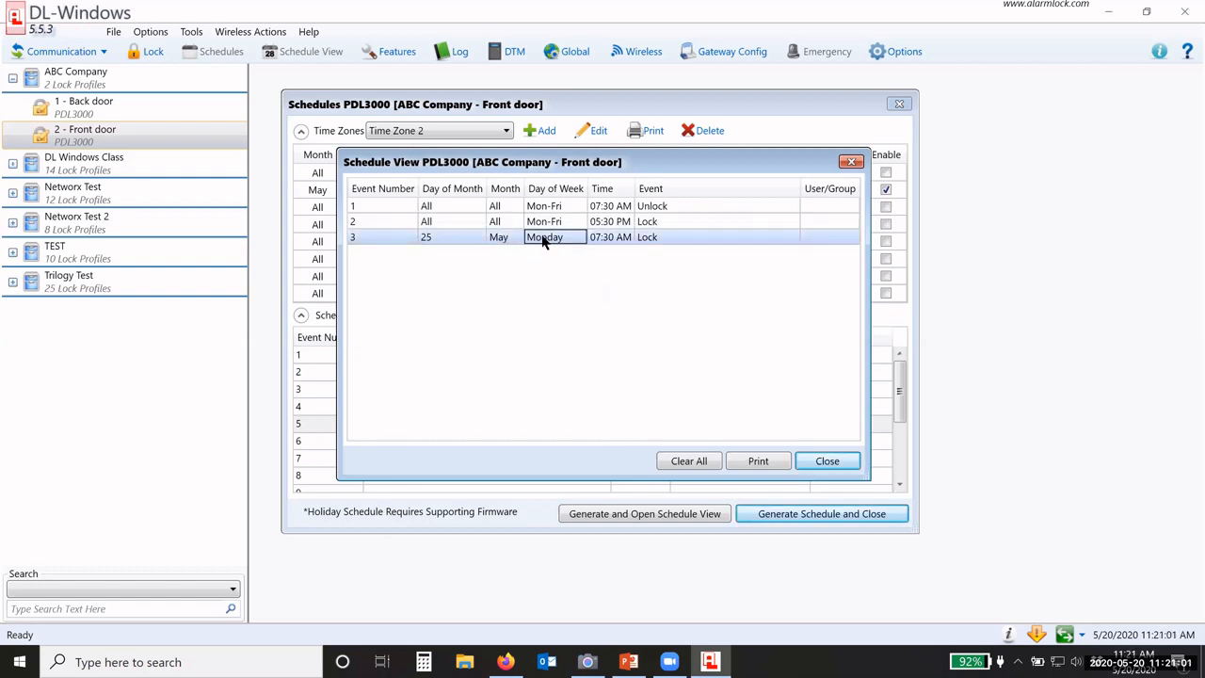
left_click(619, 209)
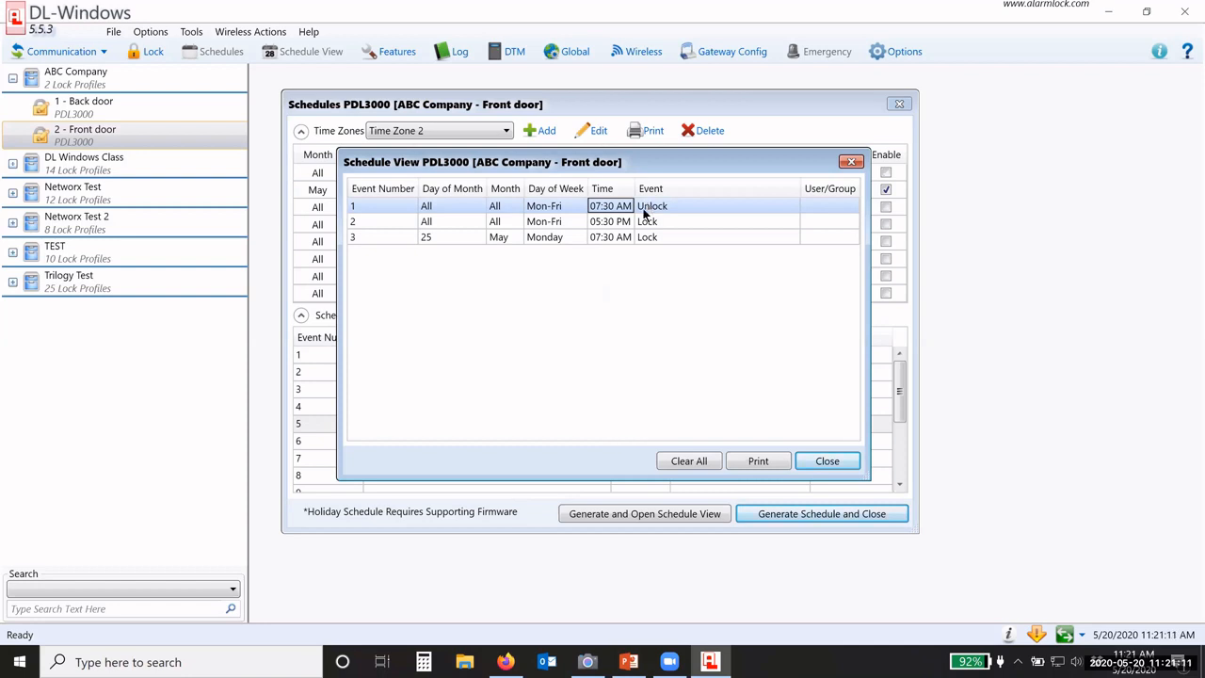
left_click(612, 239)
left_click(608, 209)
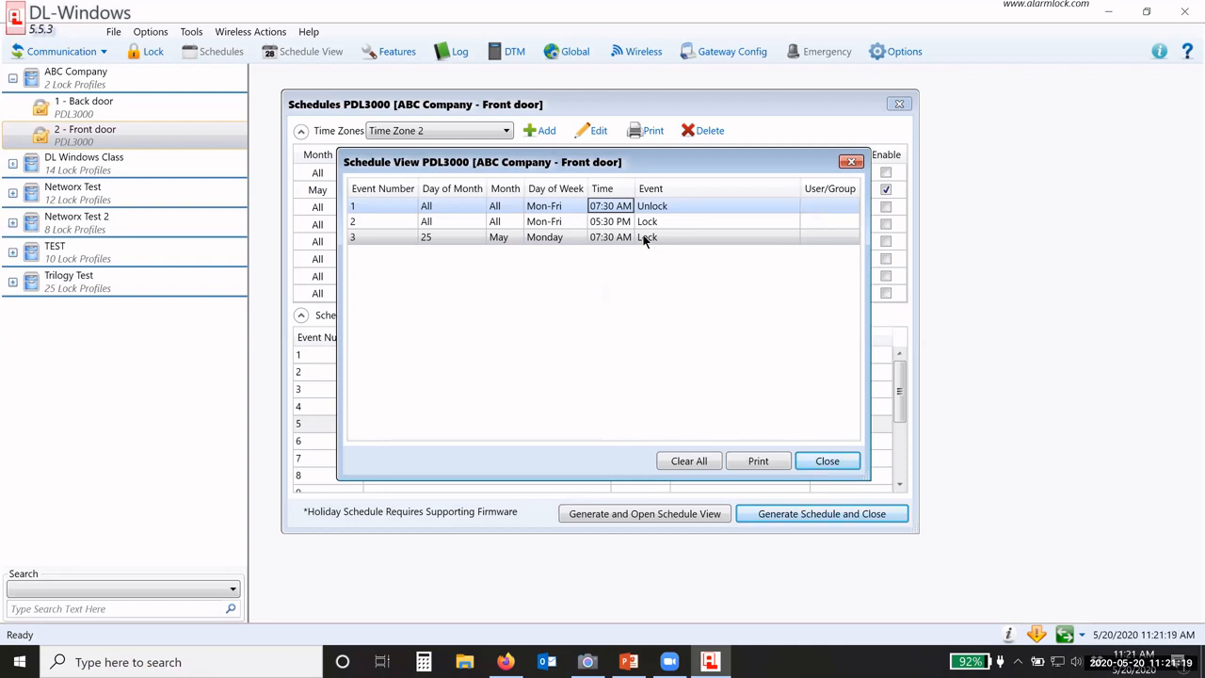
left_click(646, 238)
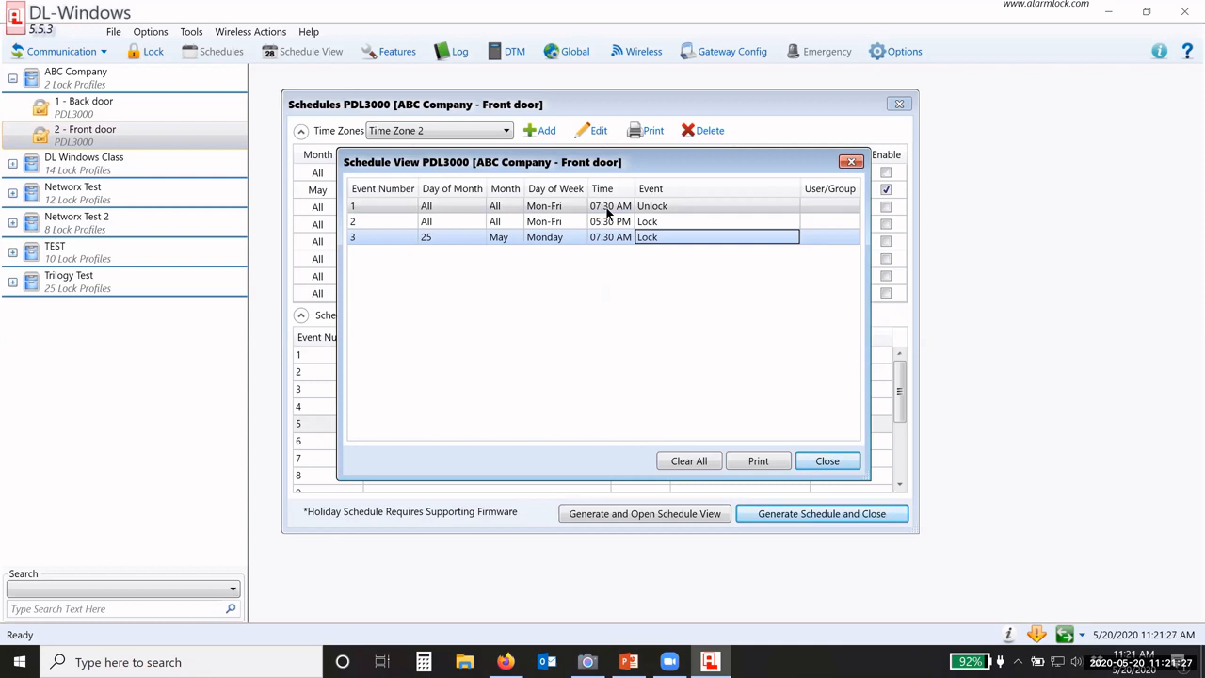
left_click(823, 461)
left_click(464, 390)
Step: Review the Front door's entries 'Unlock Front door' and 'Memorial Day 2020'
left_click(459, 407)
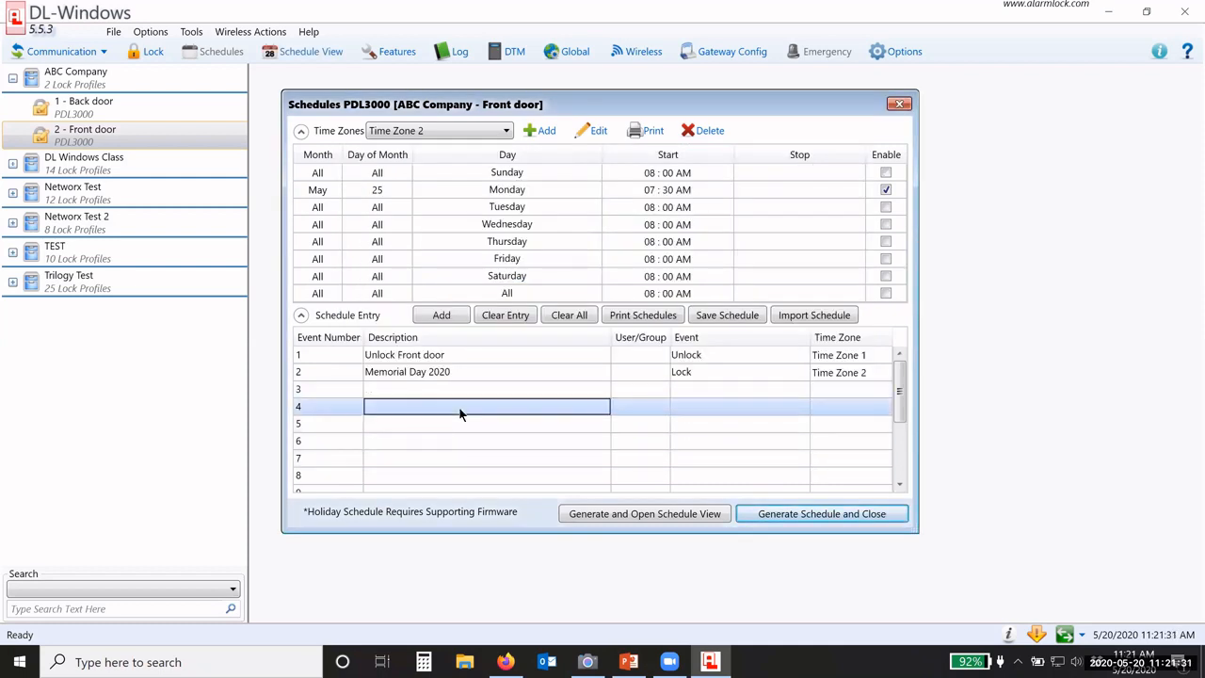
left_click(456, 425)
left_click(454, 441)
left_click(450, 457)
left_click(444, 475)
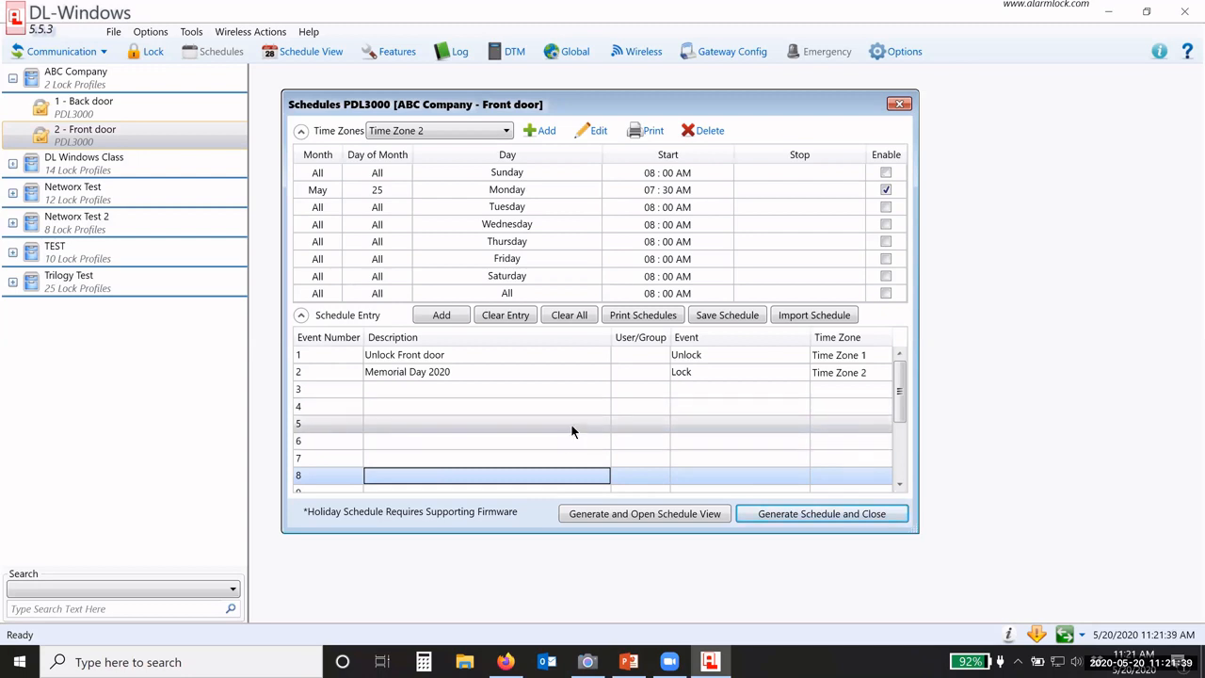
left_click(520, 359)
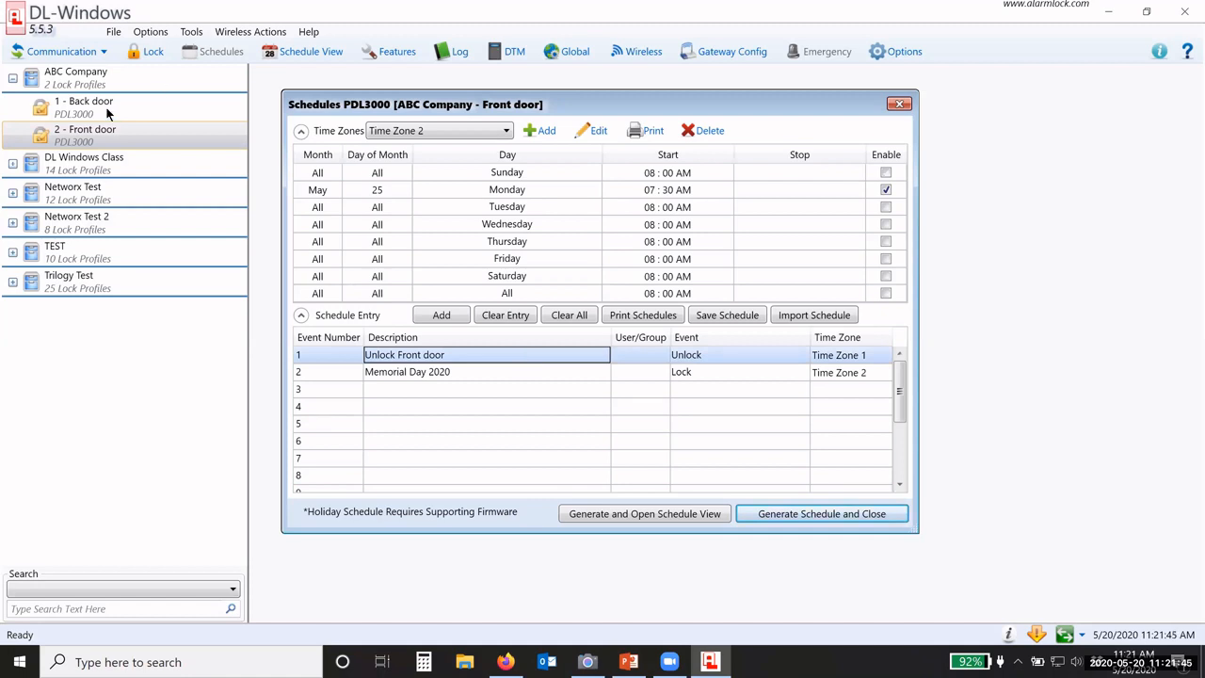
left_click(432, 374)
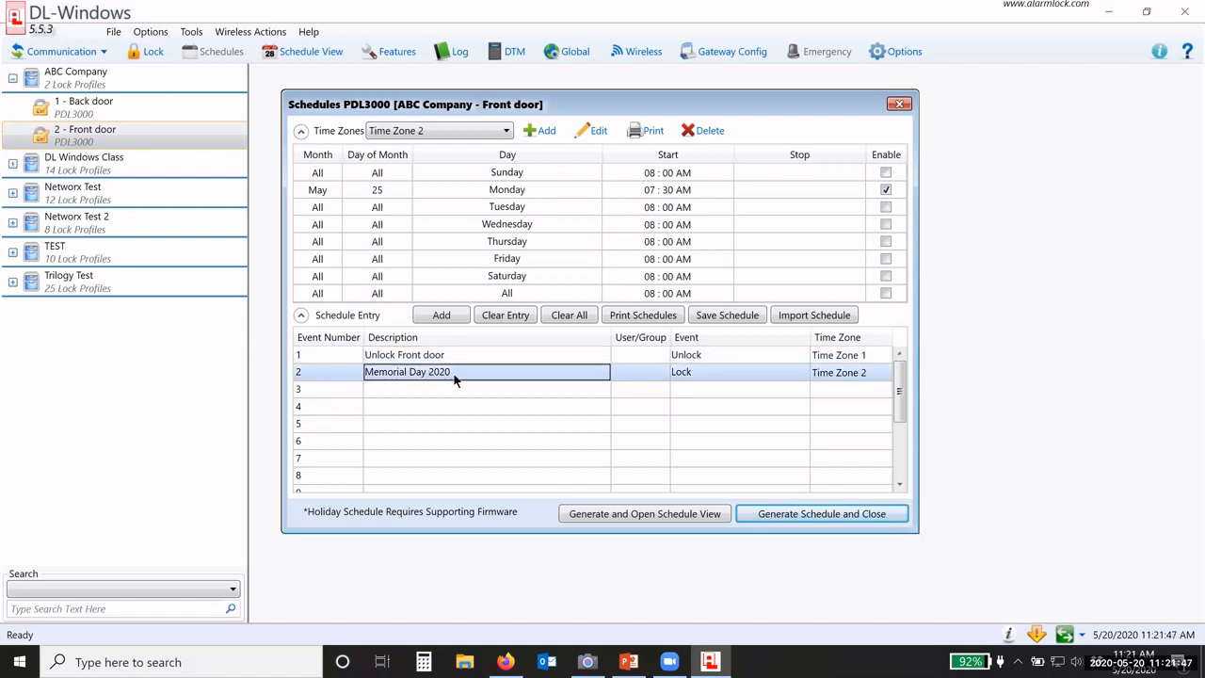
Step: Switch to the '1 - Back door' lock's schedules and inspect its Time Zone 1 times
left_click(93, 106)
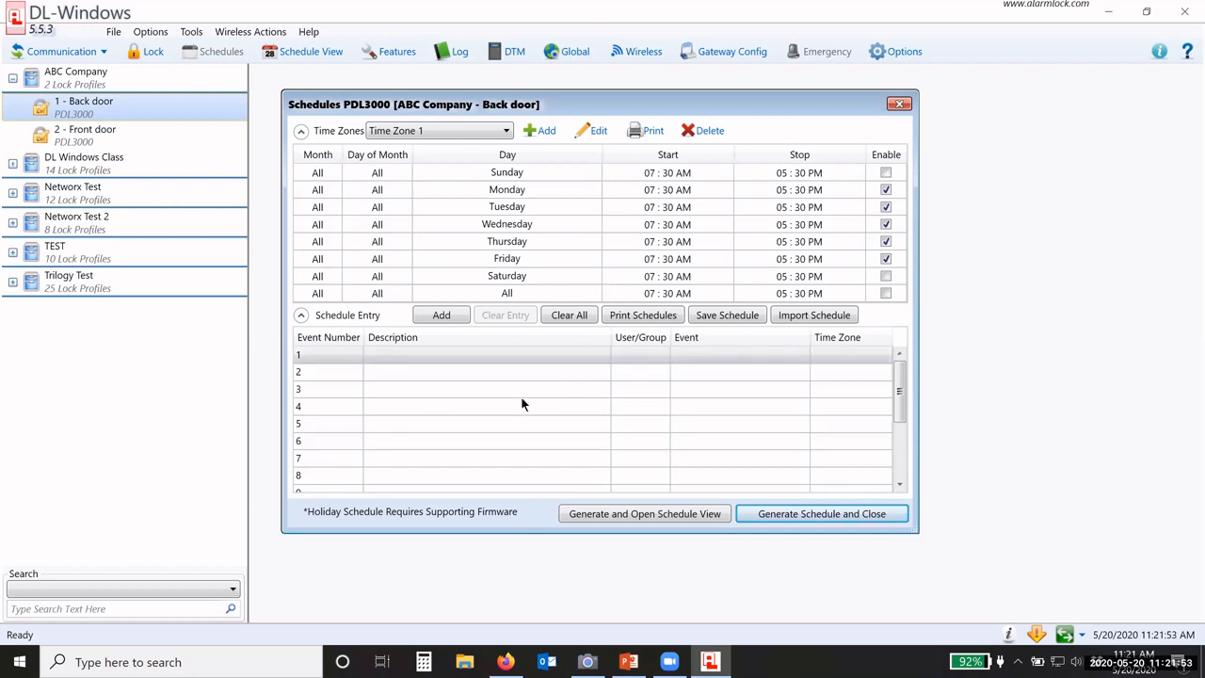
left_click(490, 131)
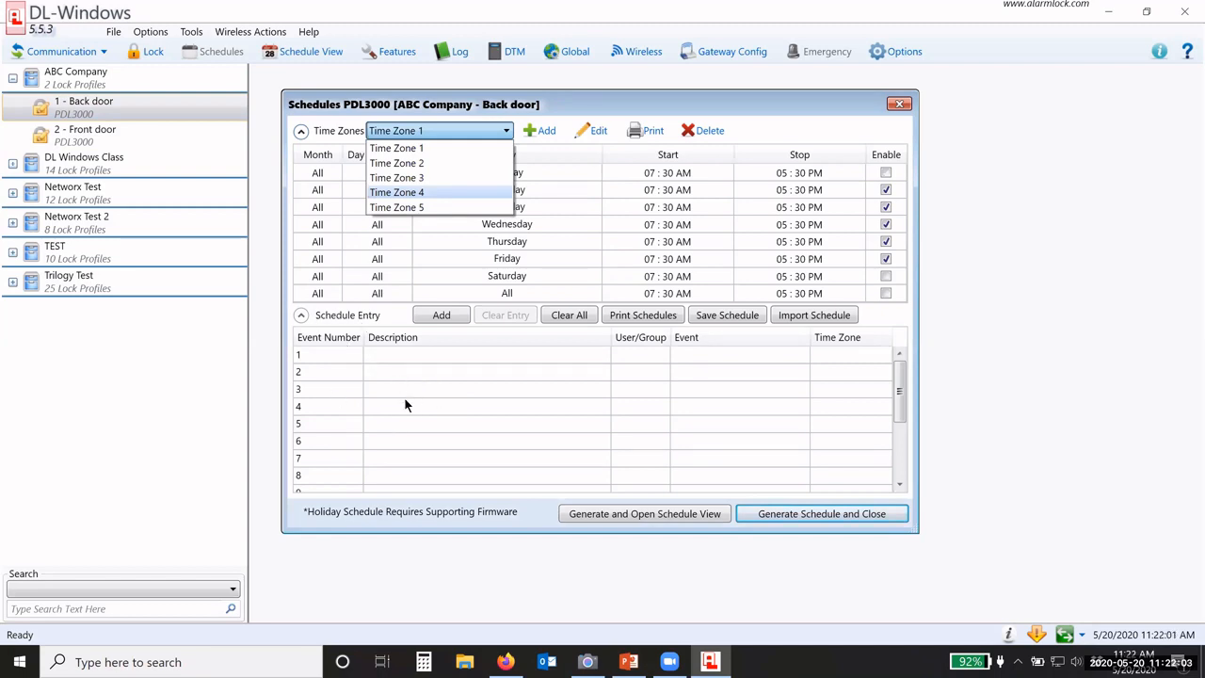
left_click(862, 64)
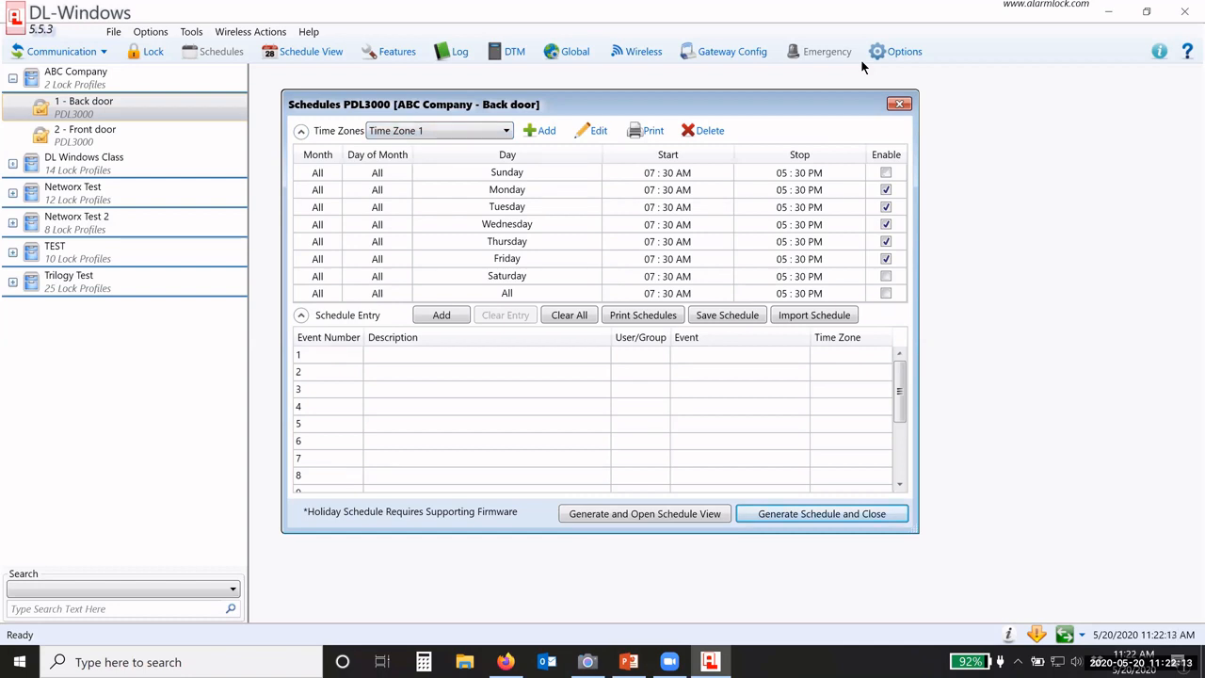
right_click(809, 179)
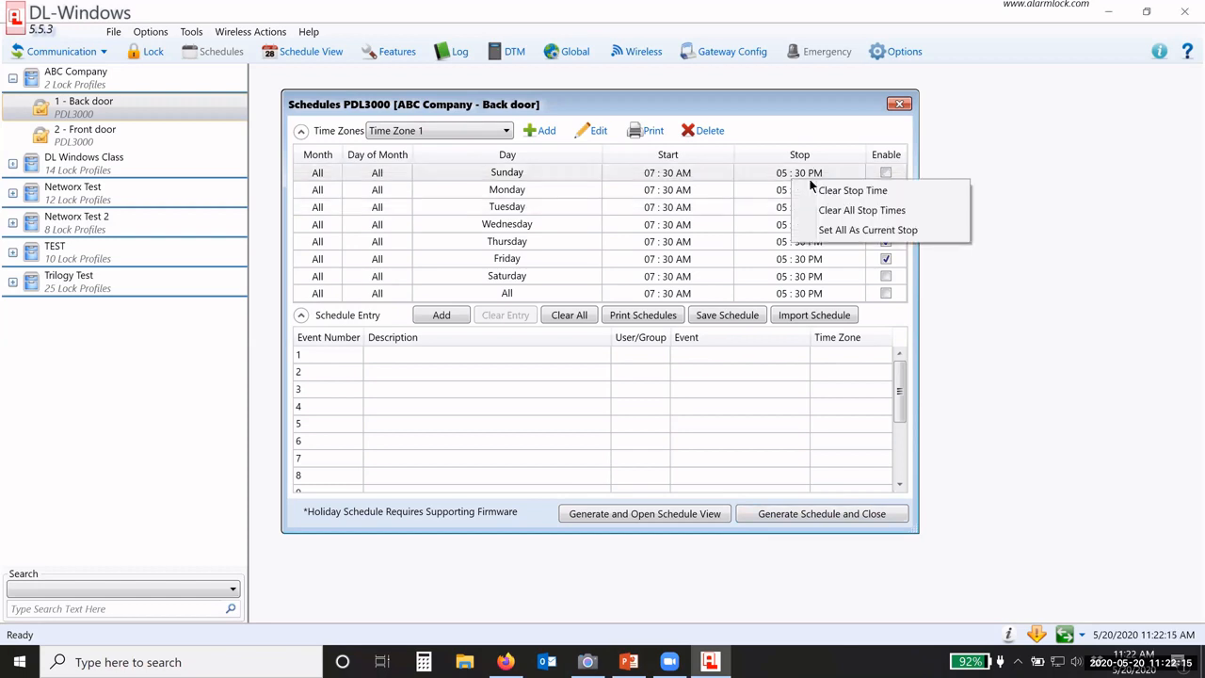
left_click(830, 134)
left_click(791, 130)
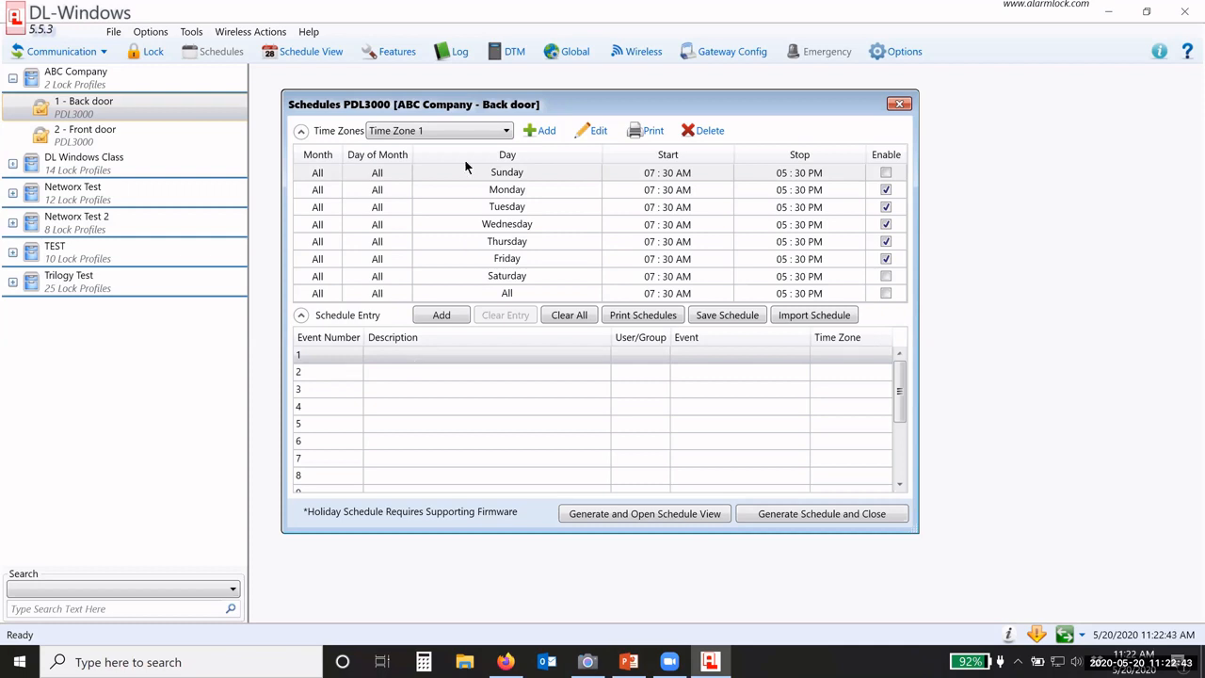
Step: Move through the Back door's time zones, via Time Zone 2, to Time Zone 3
left_click(452, 132)
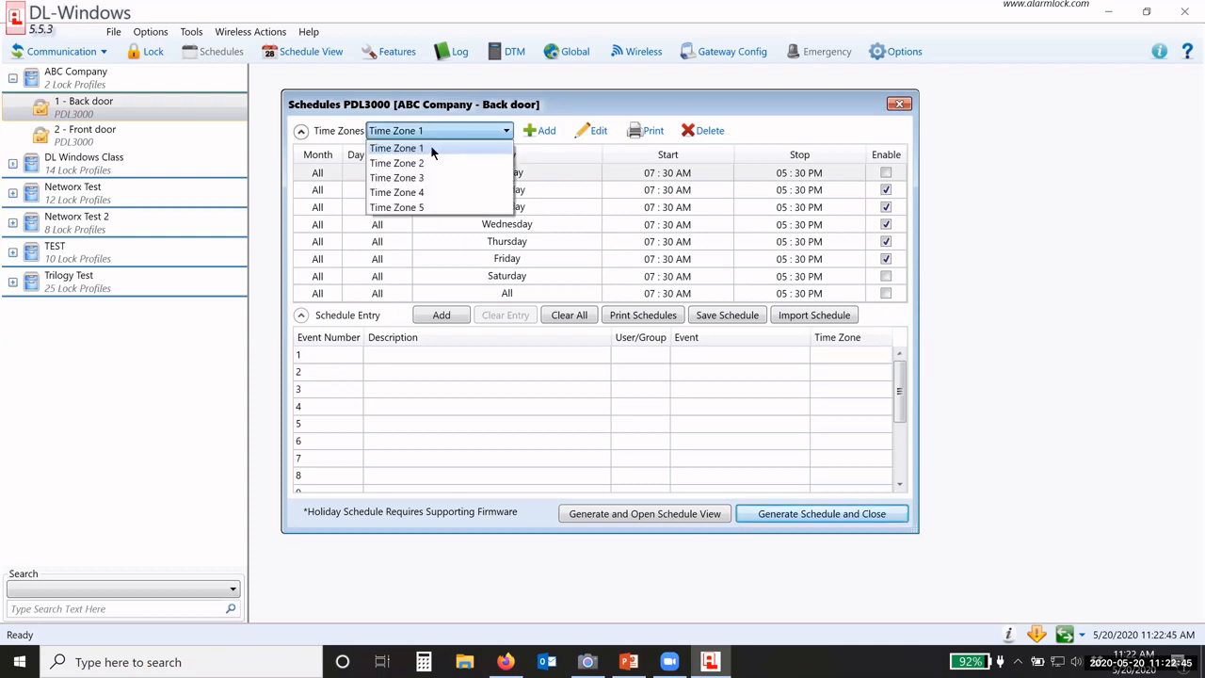
left_click(432, 153)
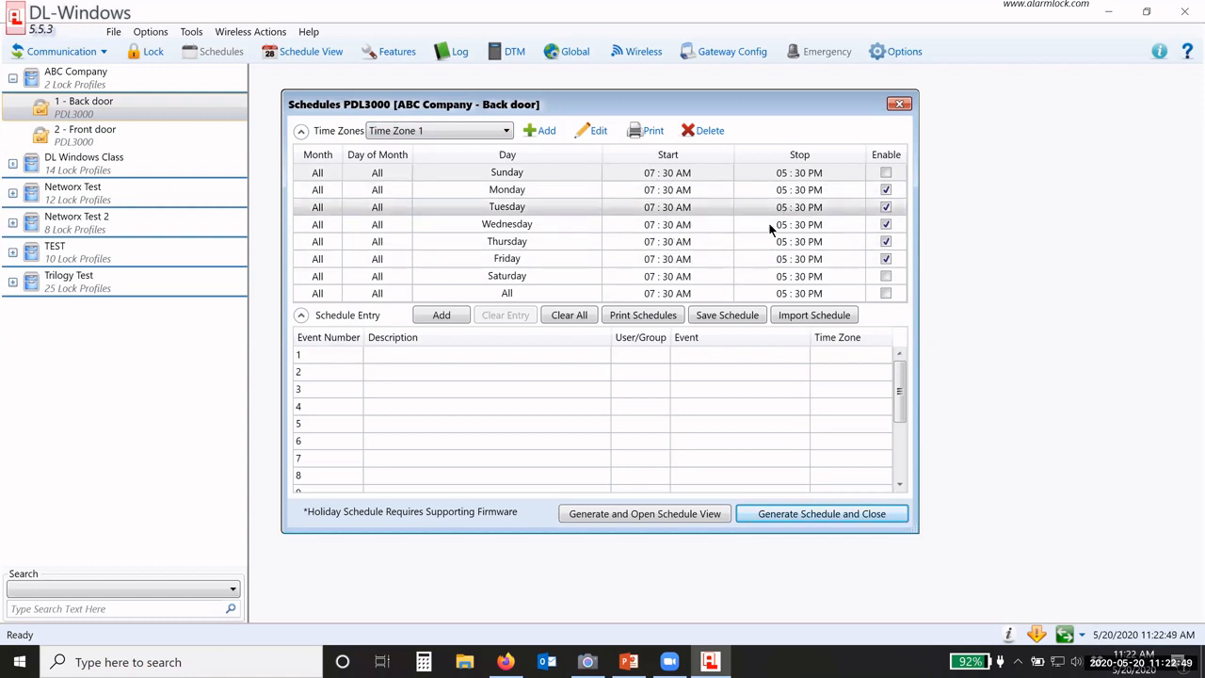
left_click(429, 130)
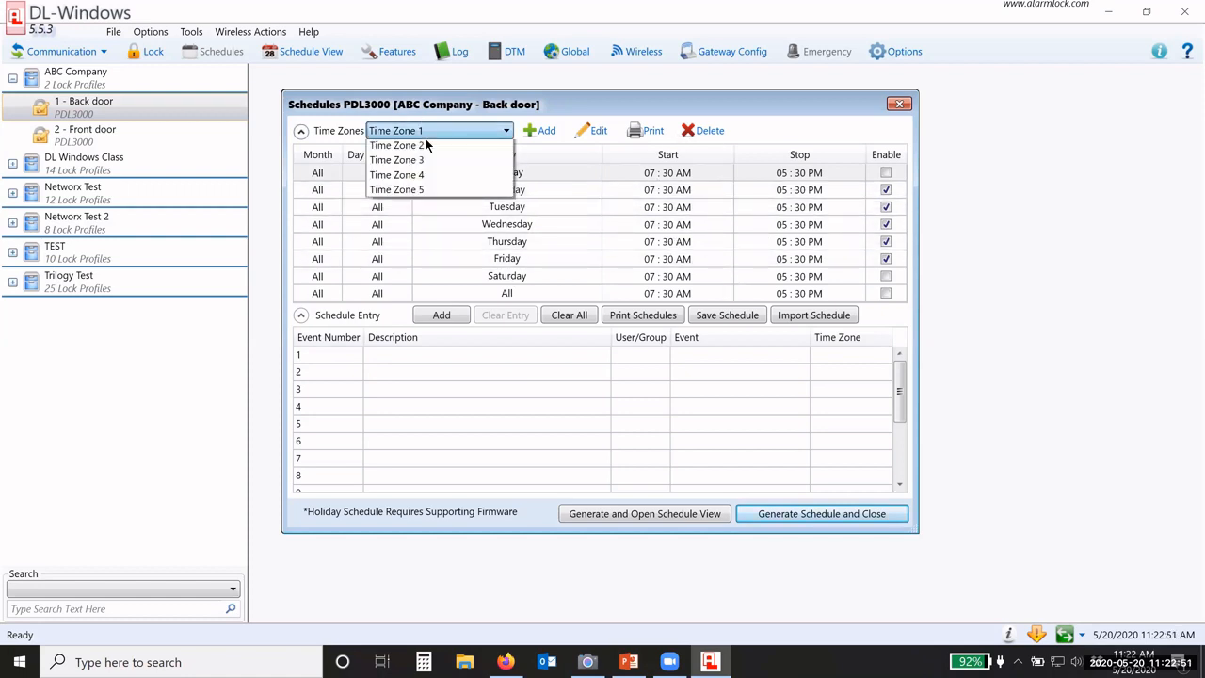
left_click(422, 163)
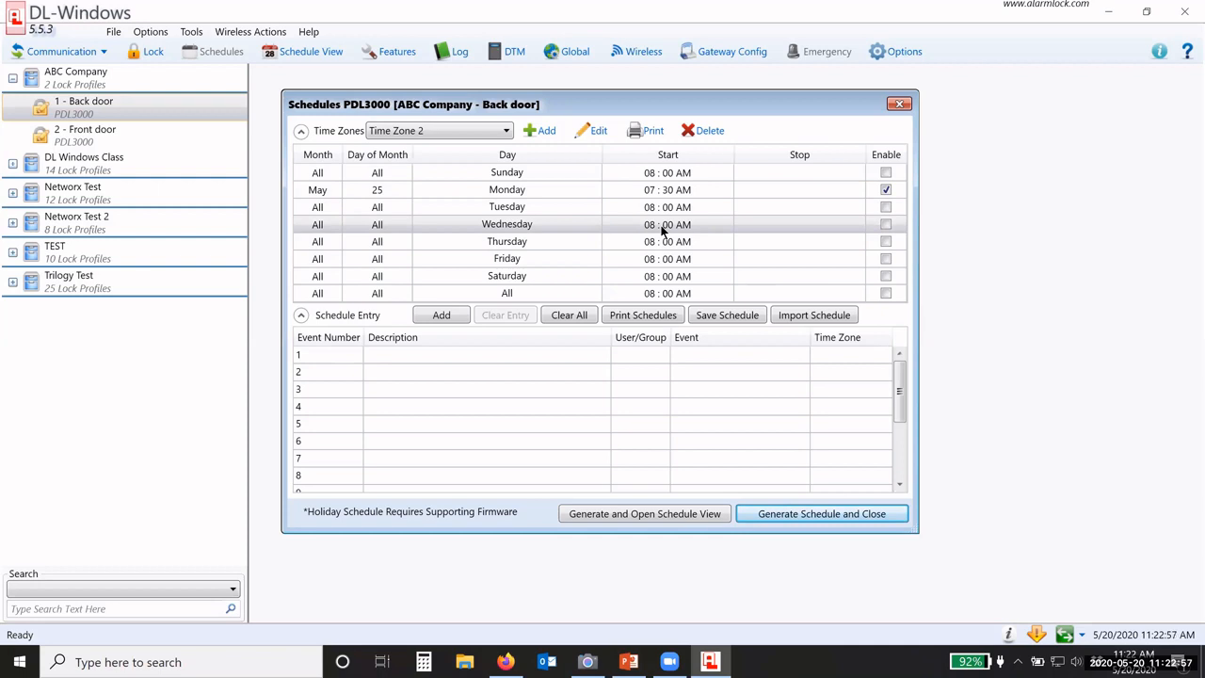
left_click(473, 128)
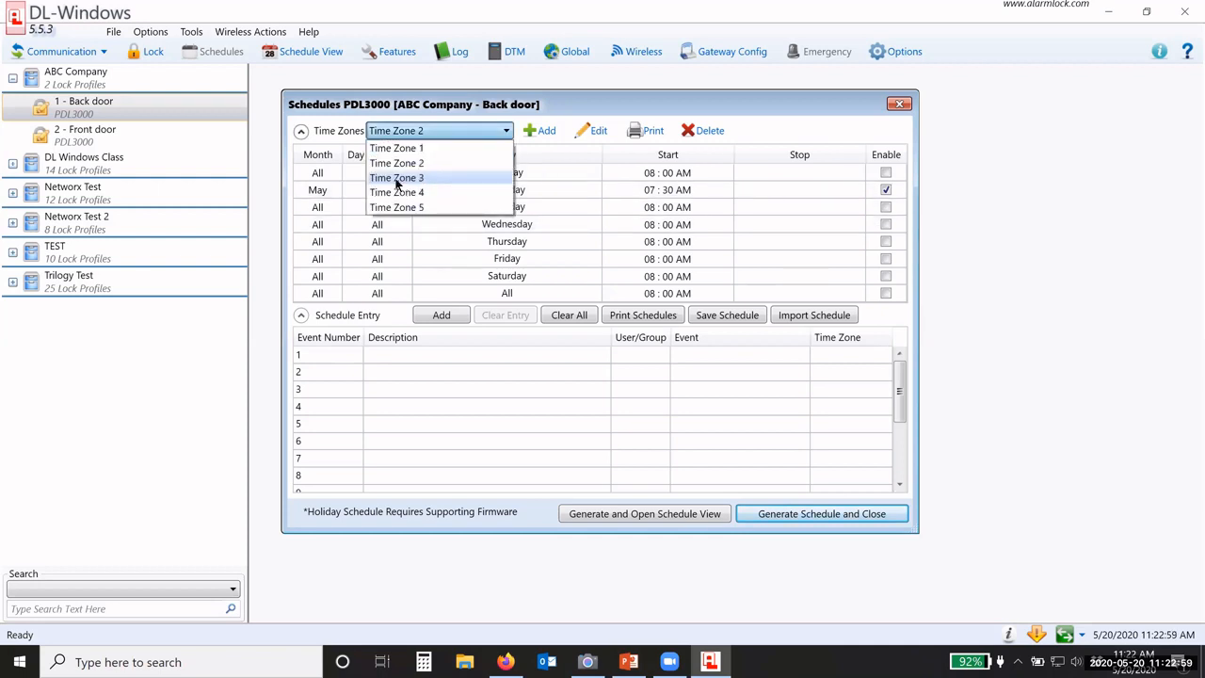
left_click(396, 178)
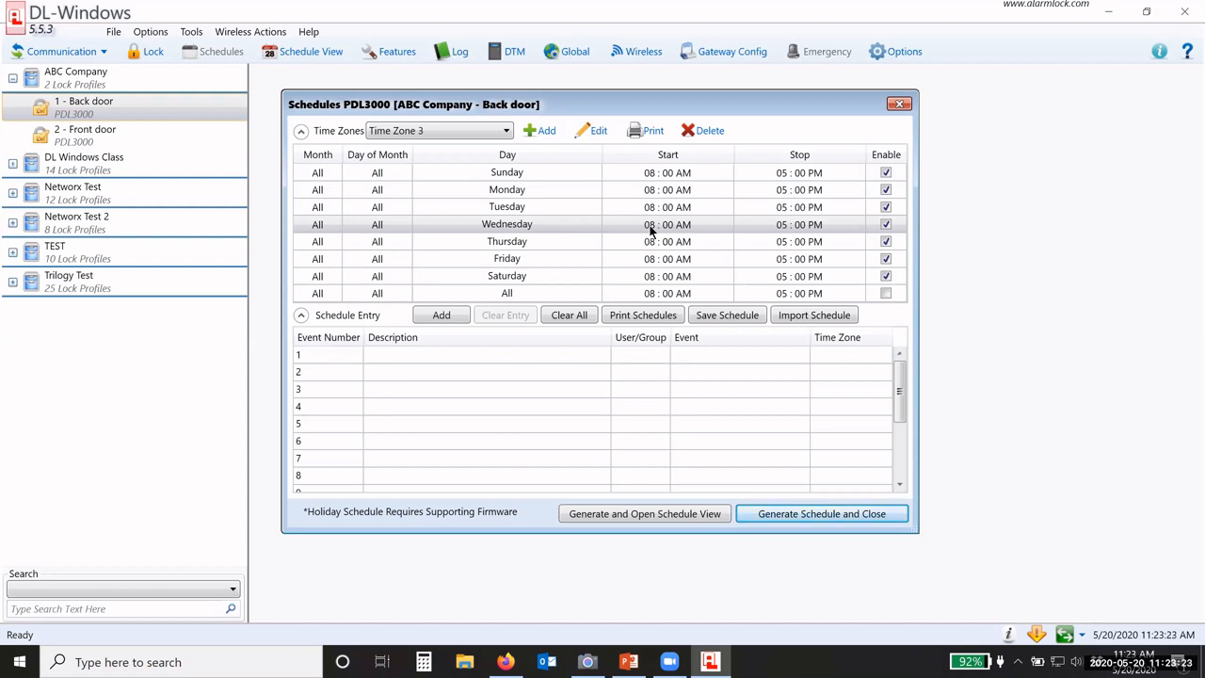
Step: Set Monday's Time Zone 3 hours to 07:00 AM start and 10:00 AM stop
left_click(647, 190)
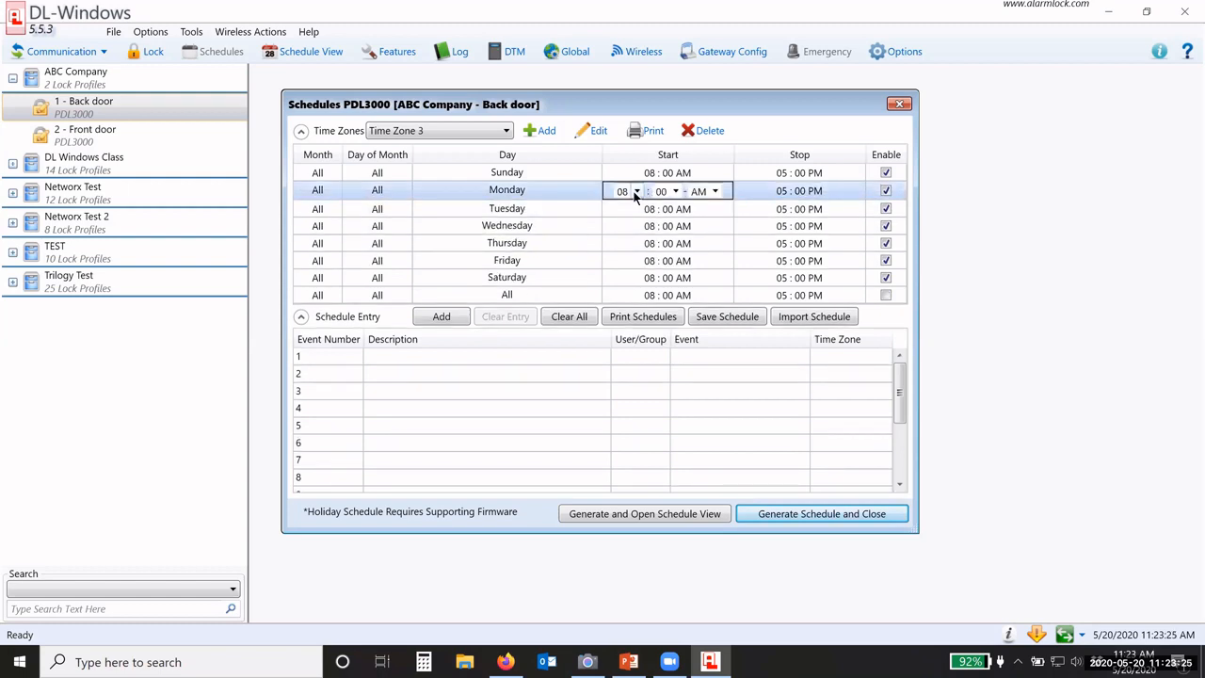
left_click(637, 191)
left_click(626, 303)
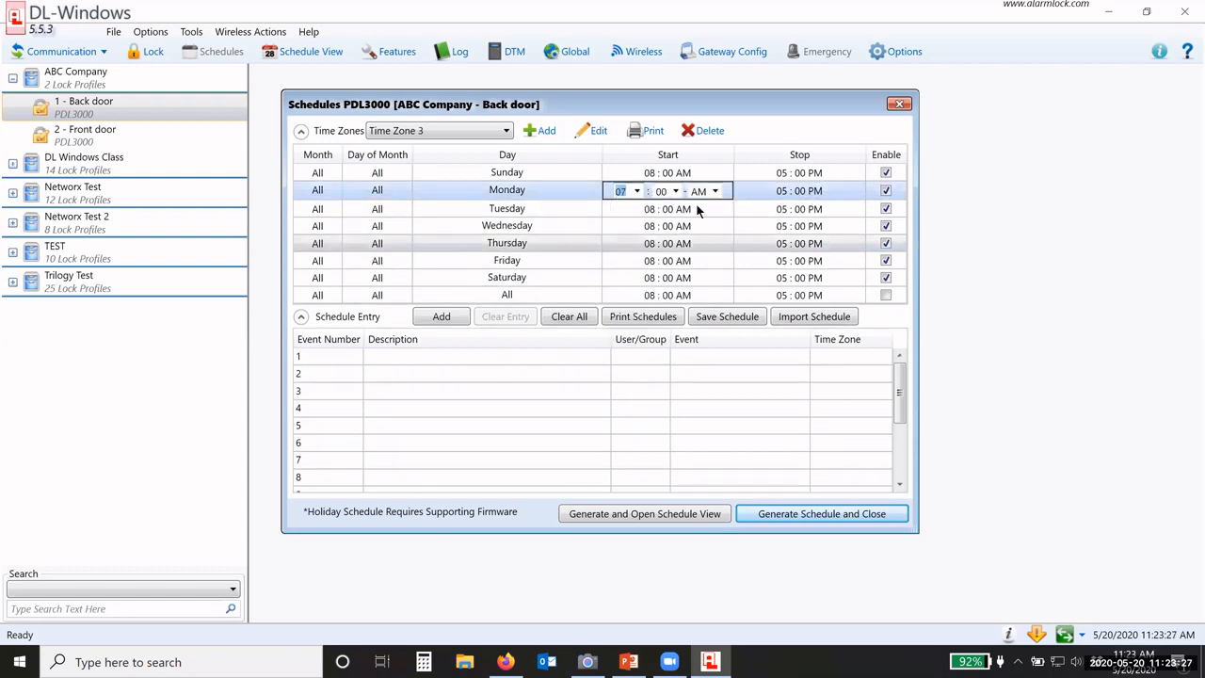
left_click(765, 191)
left_click(768, 191)
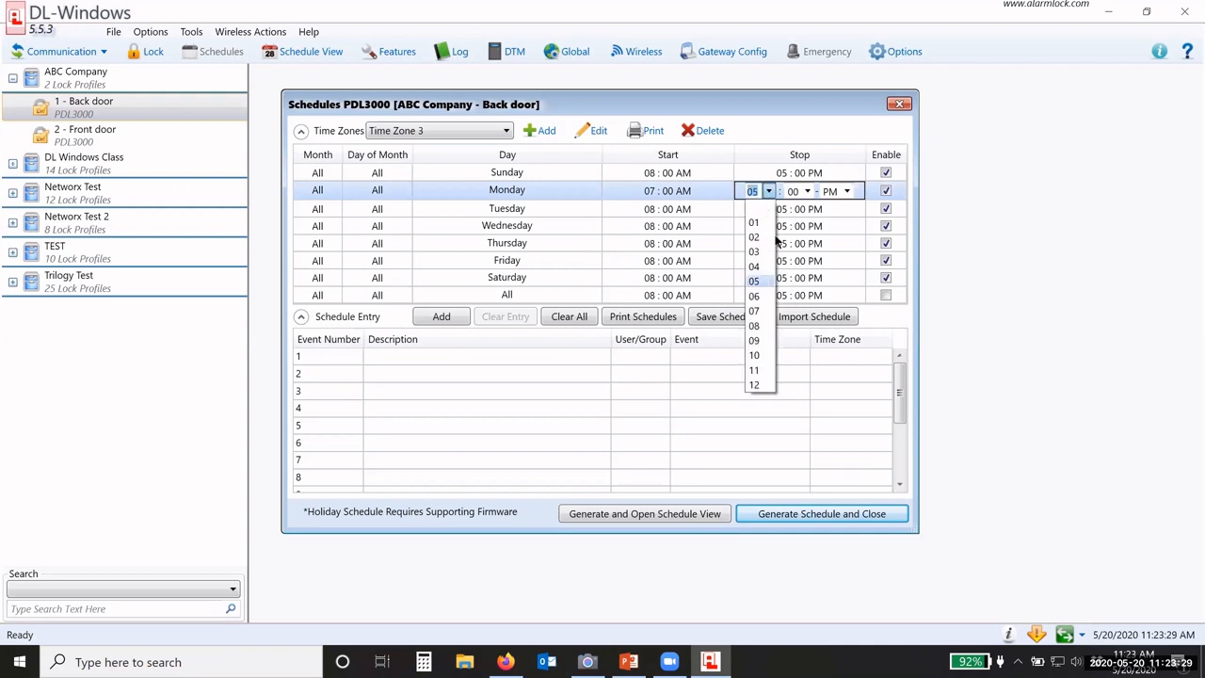
left_click(755, 356)
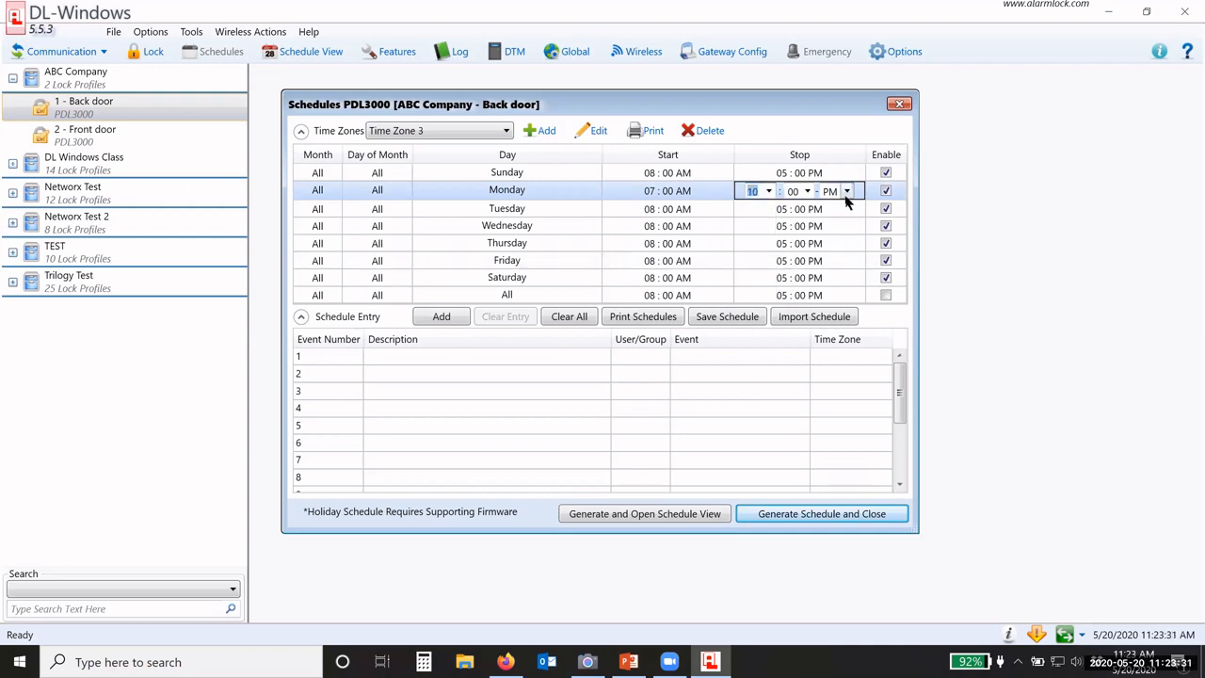
left_click(846, 193)
left_click(830, 207)
left_click(690, 192)
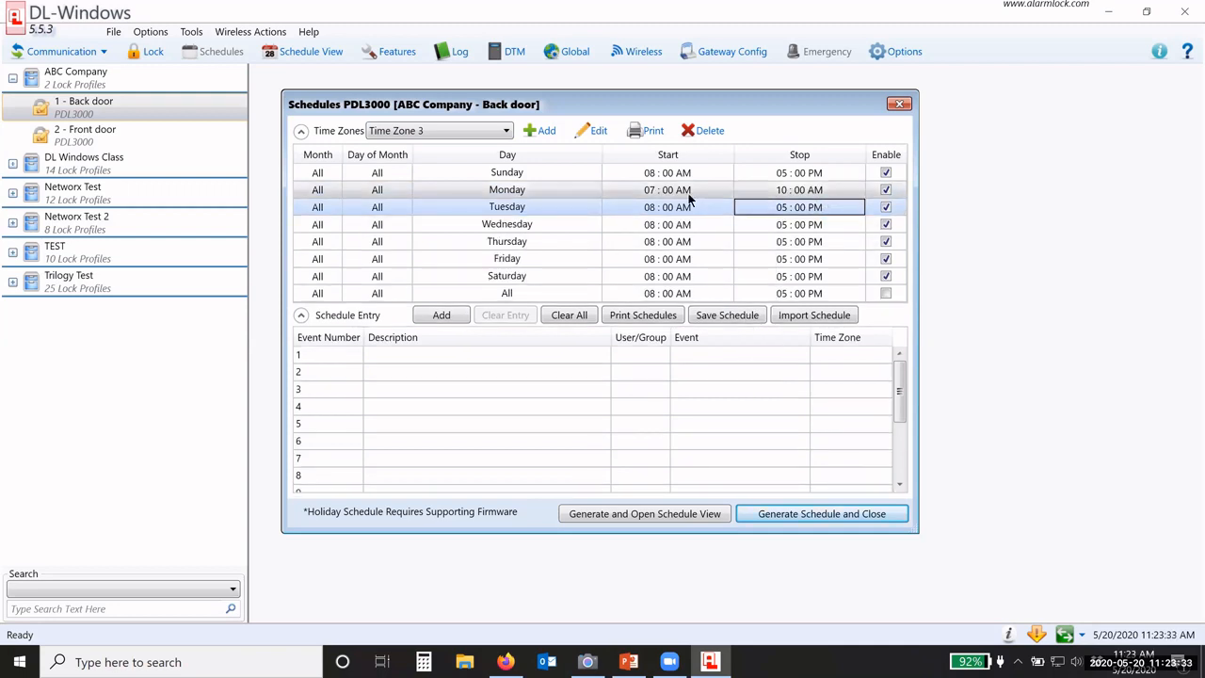
Step: Apply the 07:00 AM start and 10:00 AM stop to every day with Set All As Current
right_click(696, 194)
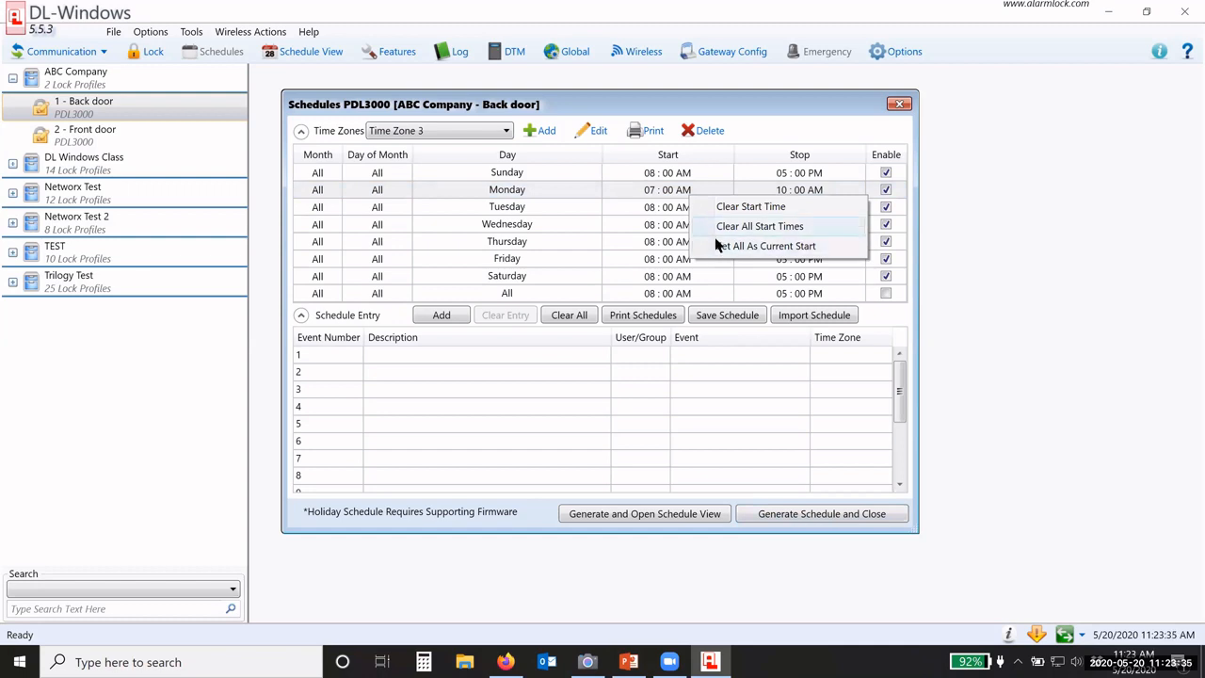
left_click(749, 246)
left_click(763, 192)
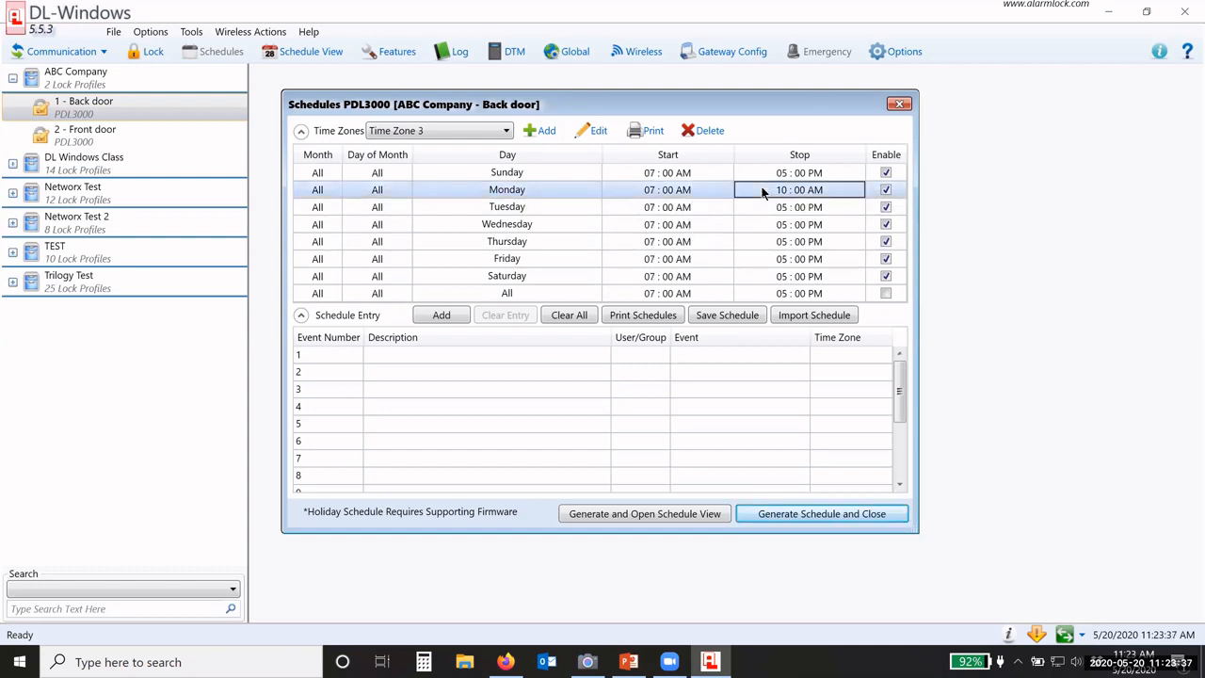
right_click(764, 192)
left_click(789, 243)
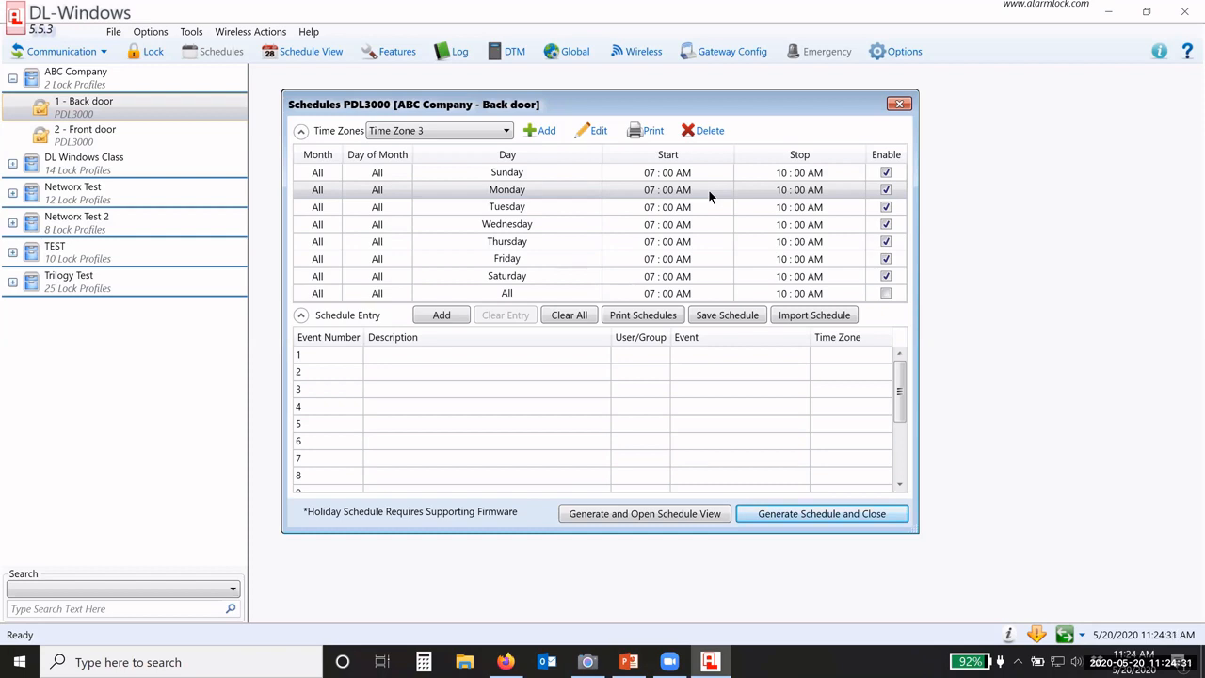
Step: Disable Sunday and Saturday so Time Zone 3 runs Monday to Friday only
left_click(431, 358)
left_click(401, 355)
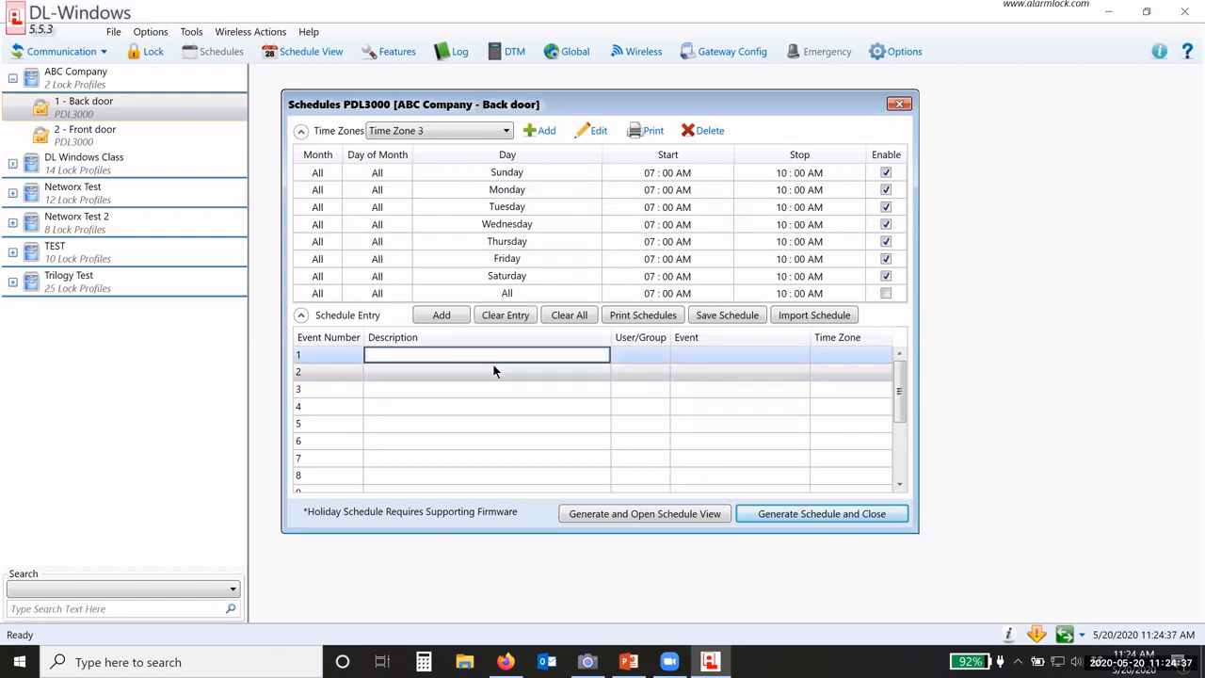
left_click(886, 172)
left_click(886, 276)
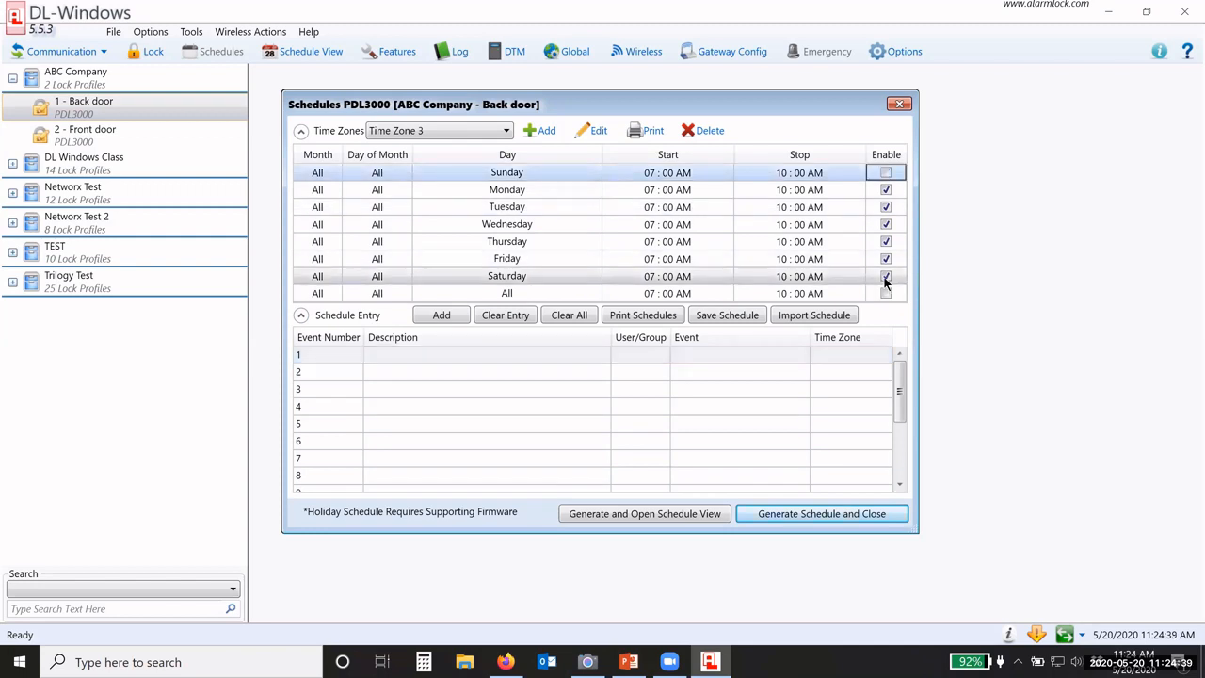
Step: Name back door entry 1 'Open Window passage', event Passage Mode by Grp1-Open Window, Time Zone 3
left_click(375, 355)
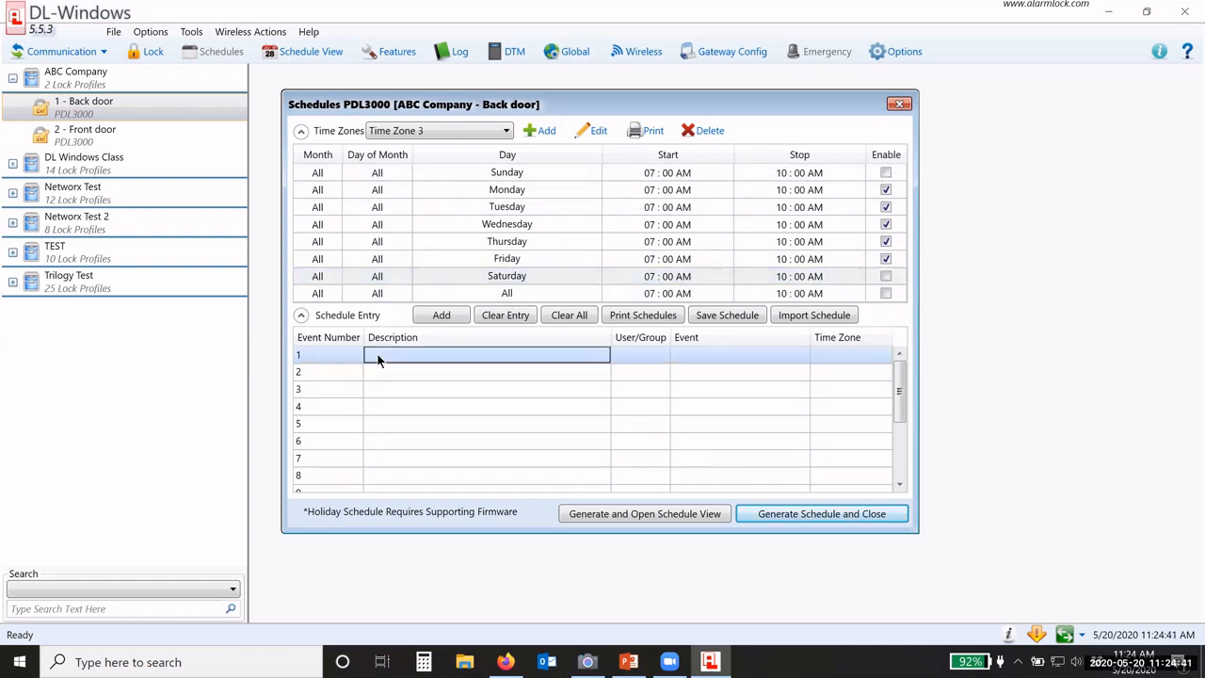
left_click(377, 355)
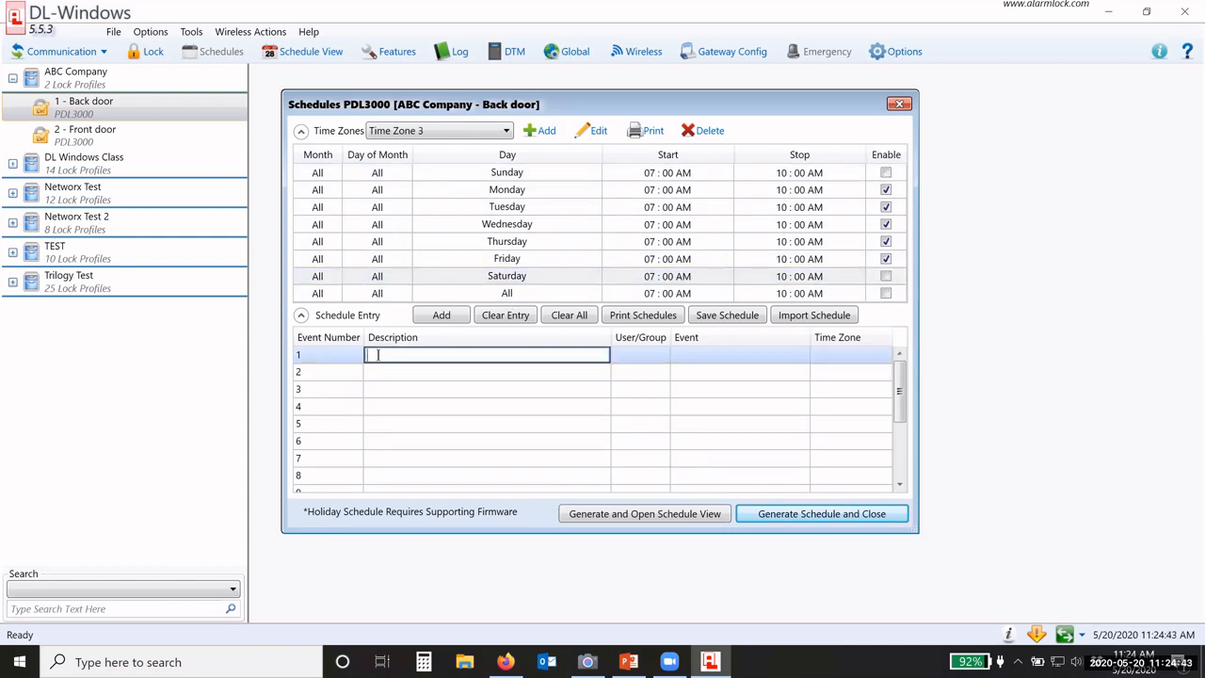
type("Open Window passage")
left_click(629, 359)
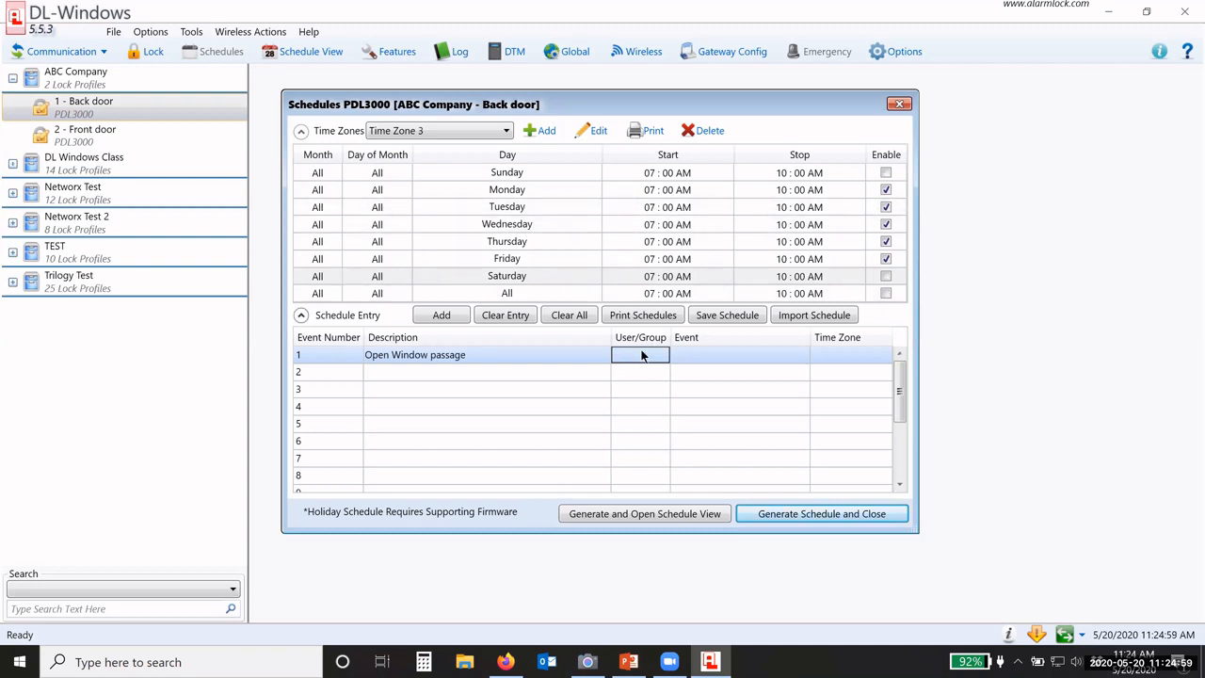
left_click(701, 361)
left_click(708, 363)
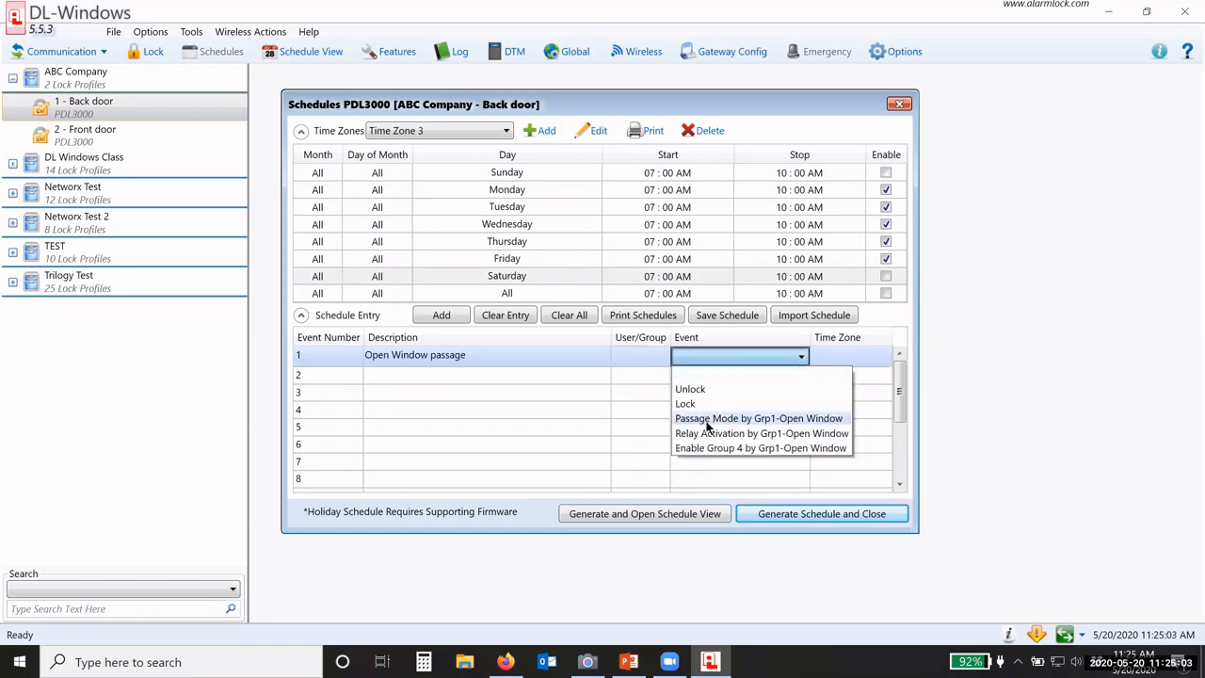
left_click(792, 419)
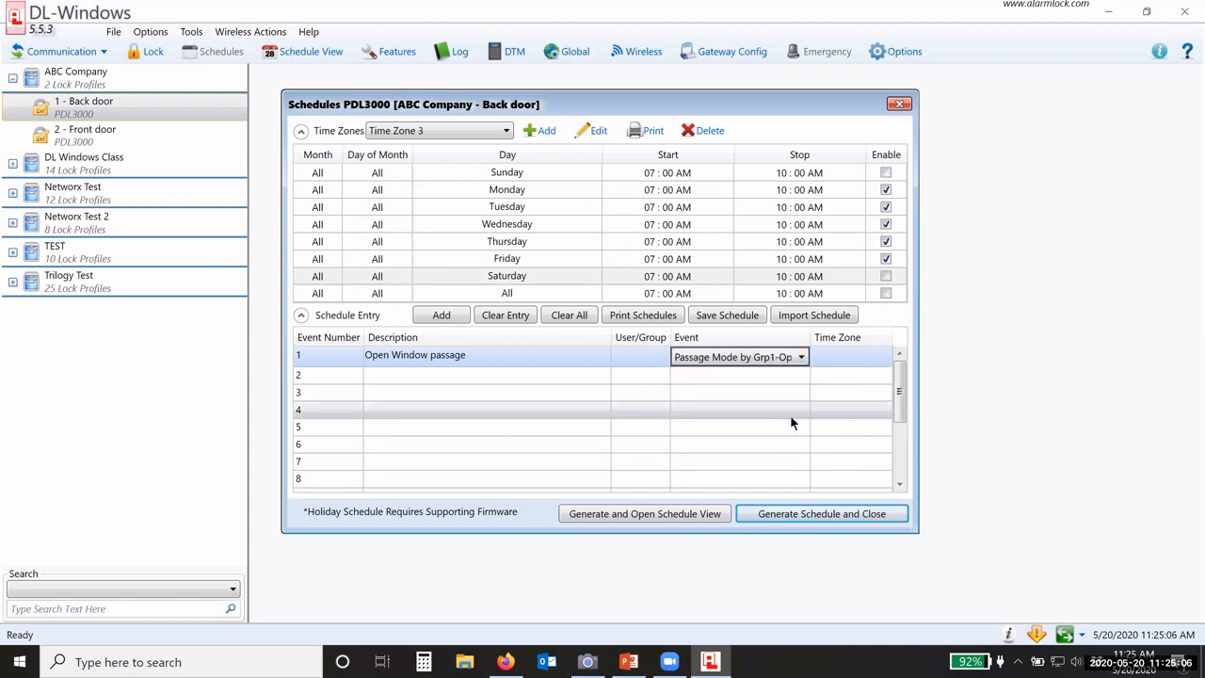
left_click(830, 354)
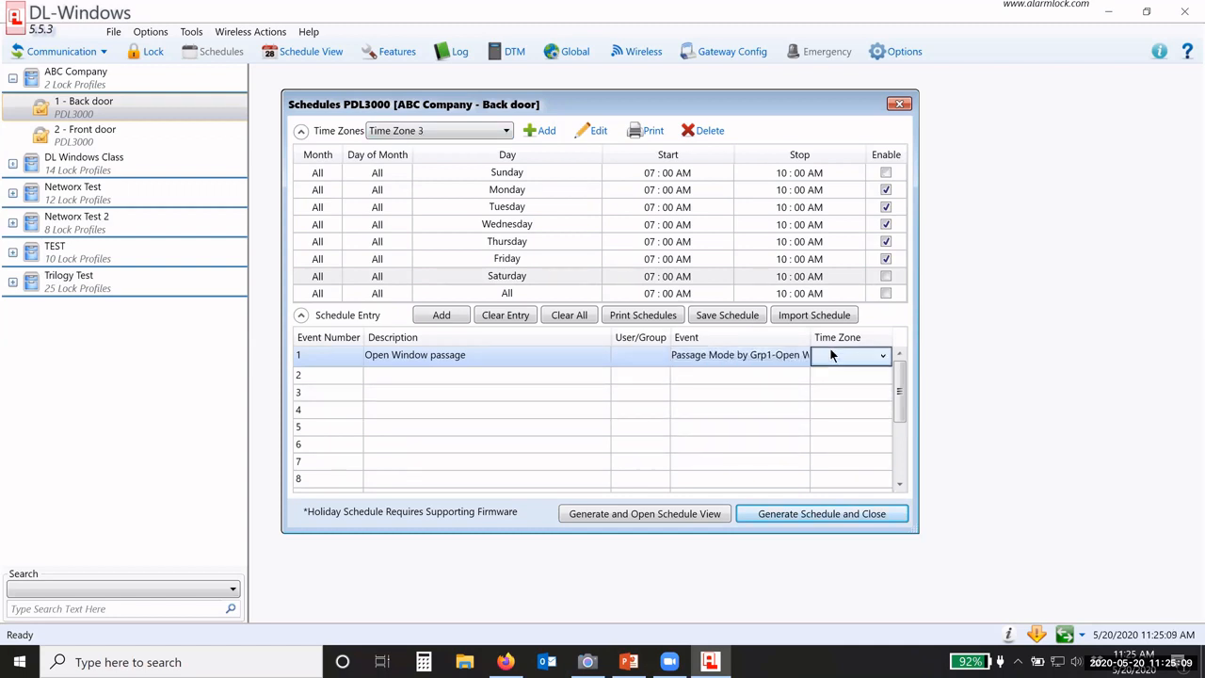
left_click(841, 418)
Step: Switch to Time Zone 4 and clear all its stop times
left_click(449, 132)
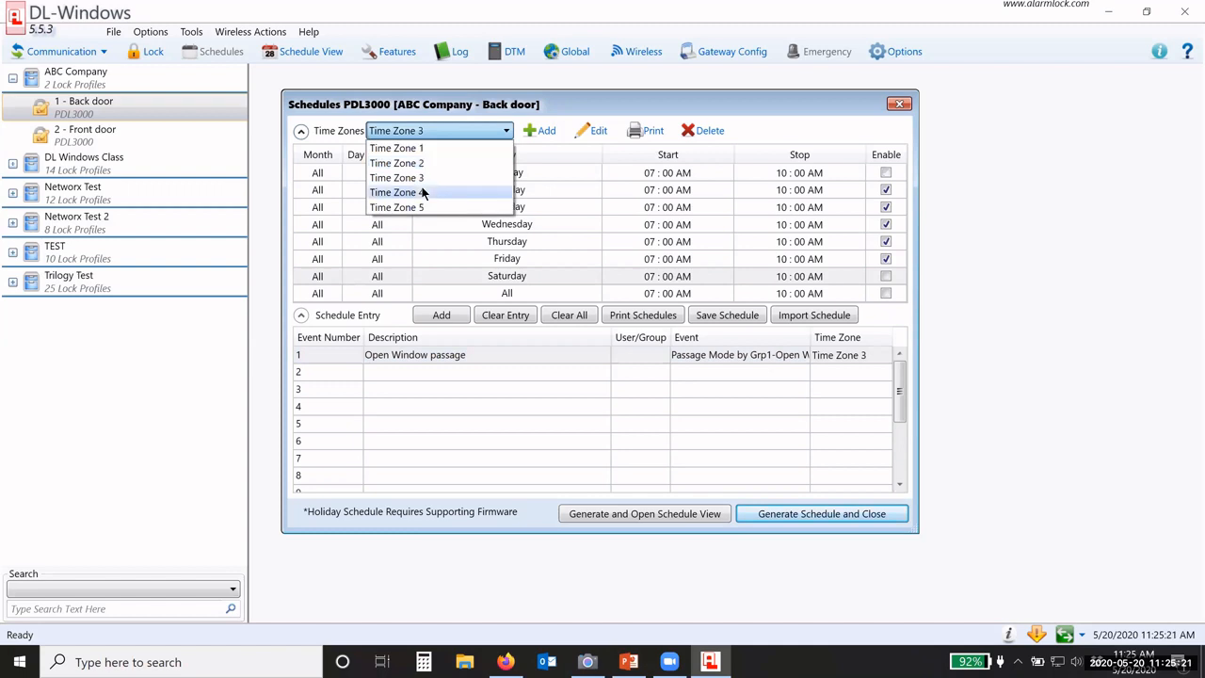
left_click(422, 192)
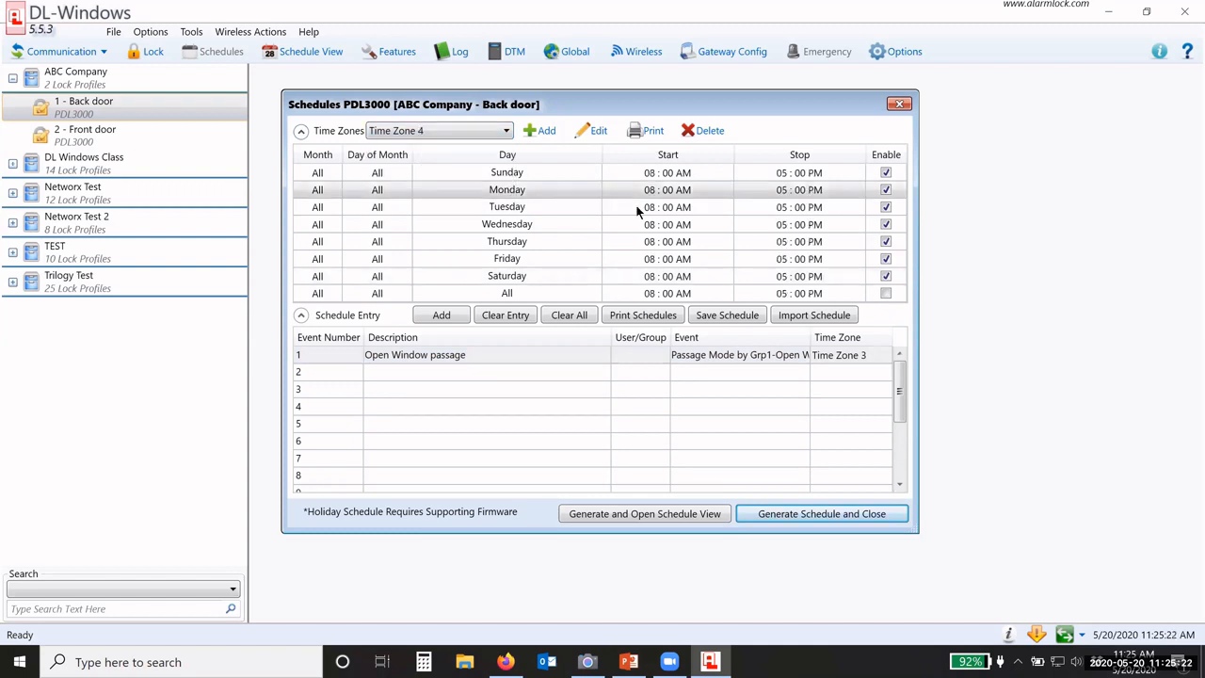
left_click(753, 206)
right_click(753, 207)
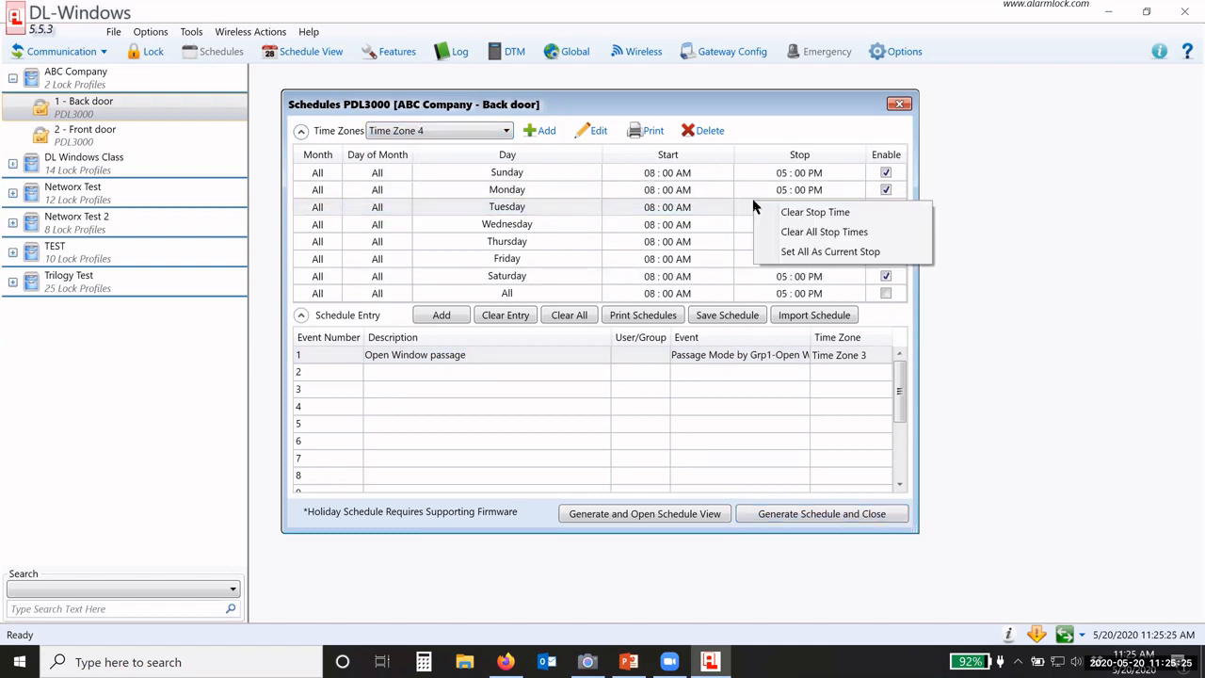
left_click(832, 235)
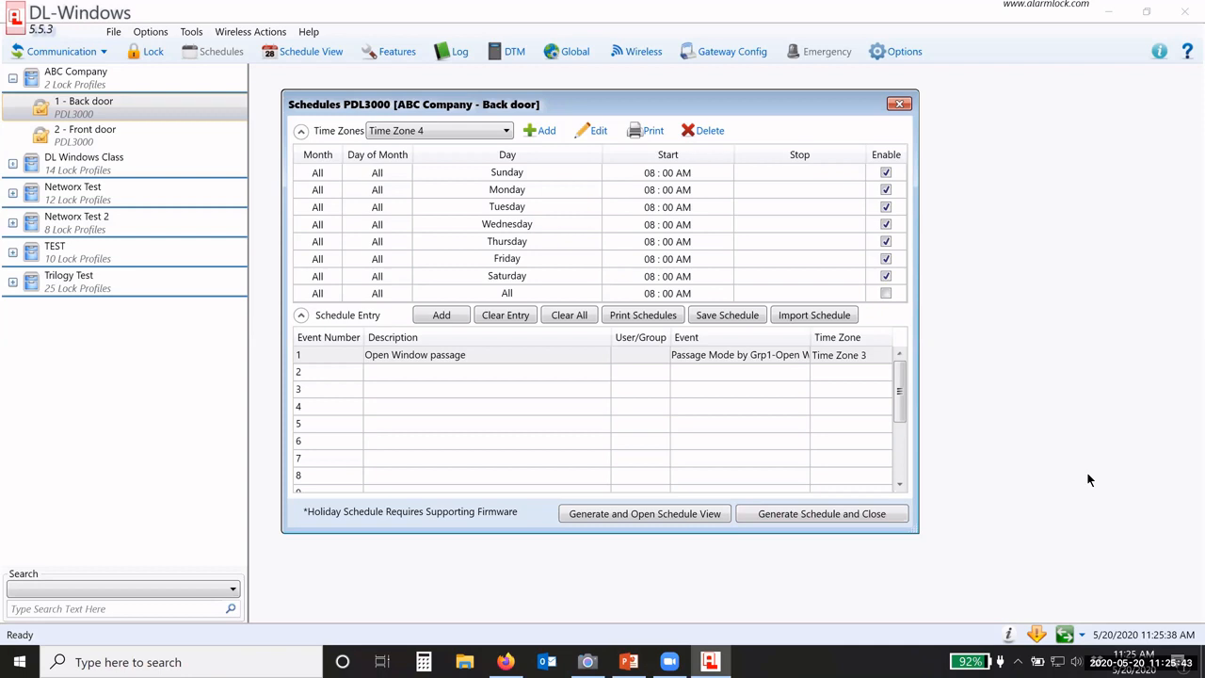
Step: Set Monday's start time in Time Zone 4 to 05:30 PM
left_click(646, 192)
left_click(647, 192)
left_click(628, 193)
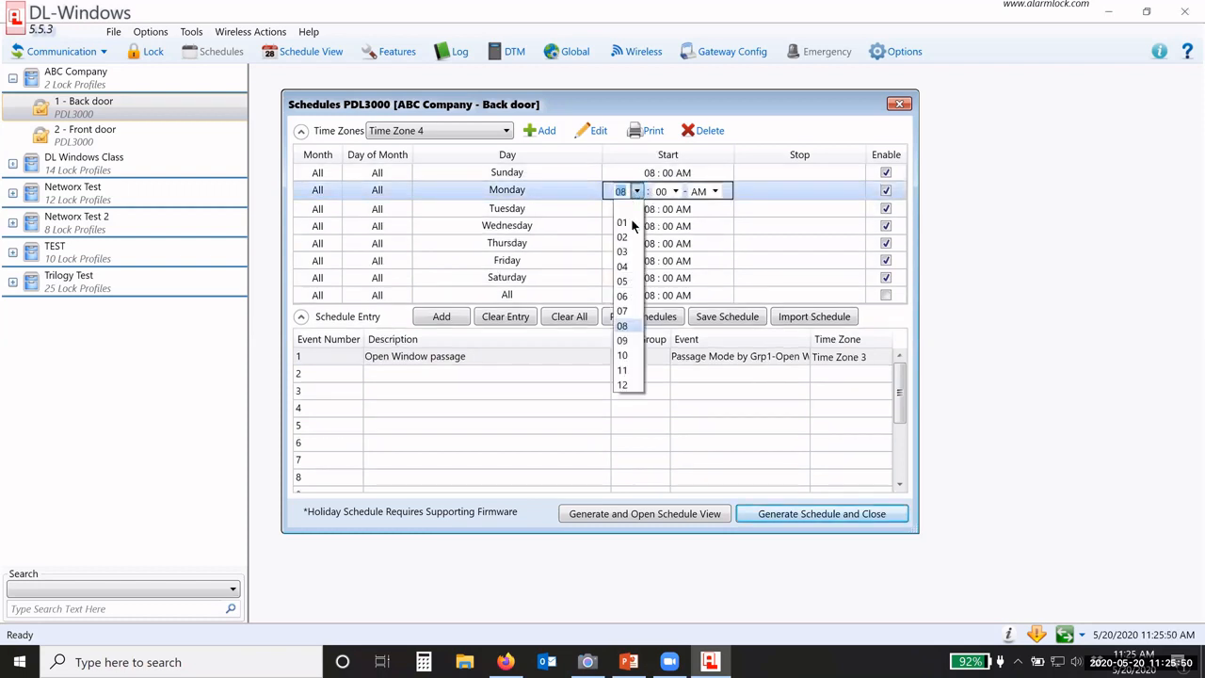
left_click(622, 282)
left_click(674, 191)
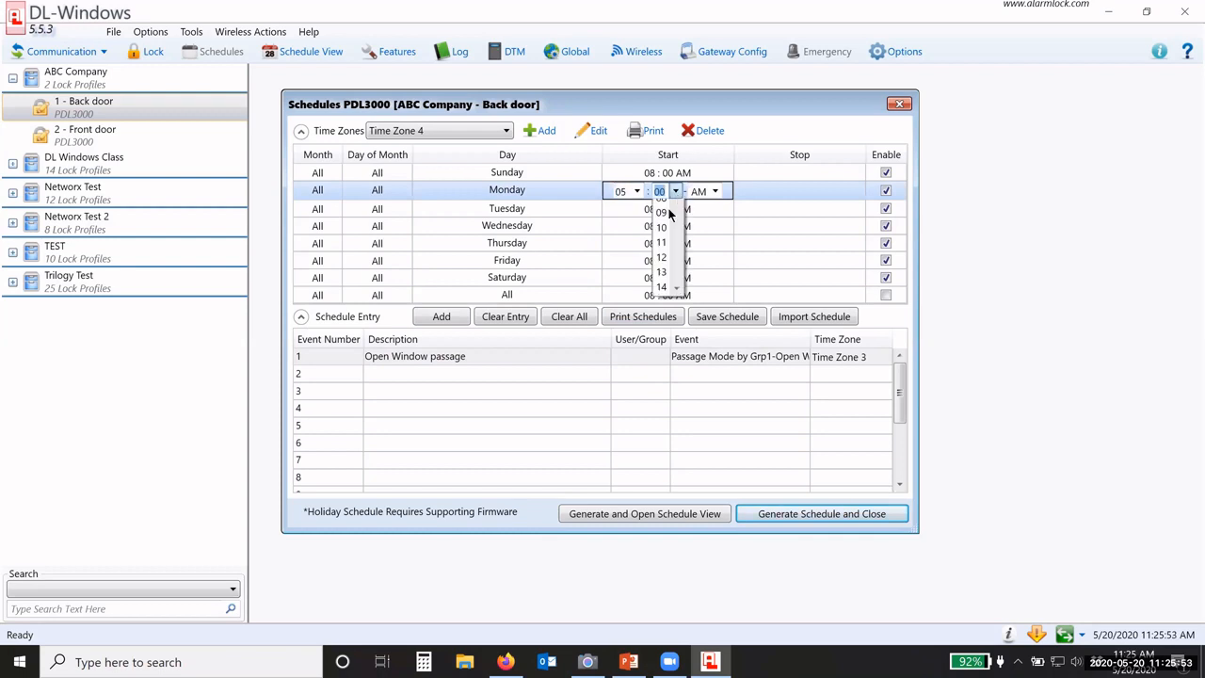
scroll(663, 358, "down", 7)
left_click(661, 340)
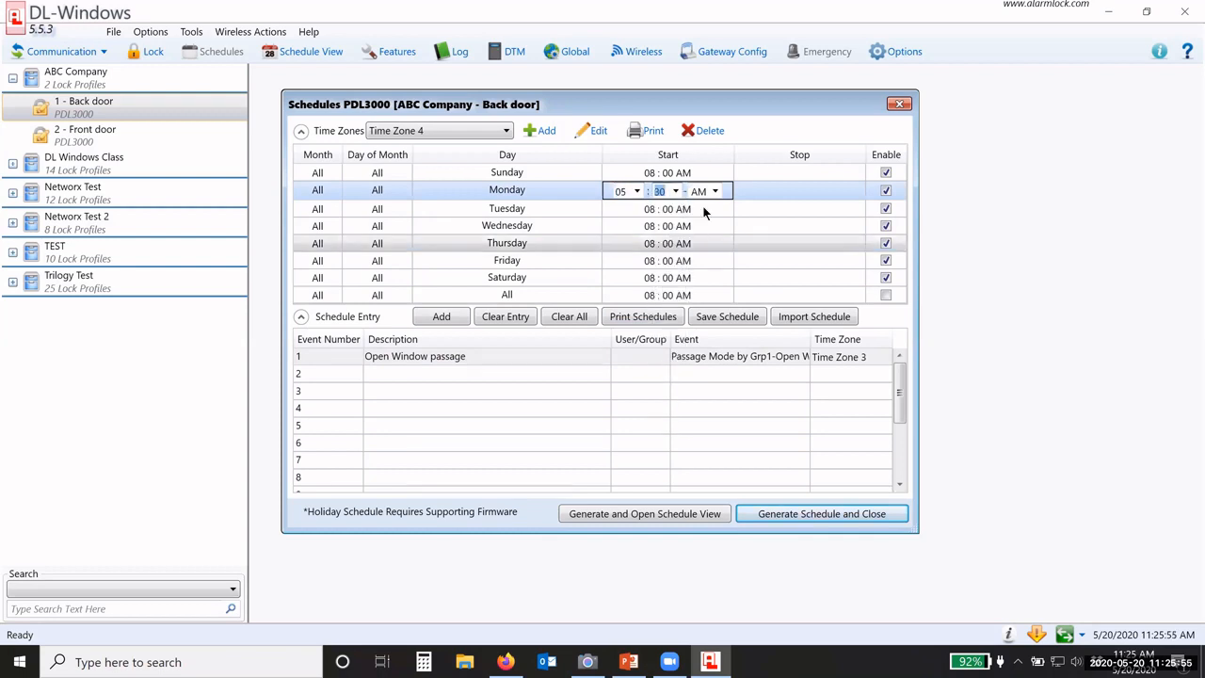
left_click(713, 191)
left_click(699, 222)
left_click(774, 191)
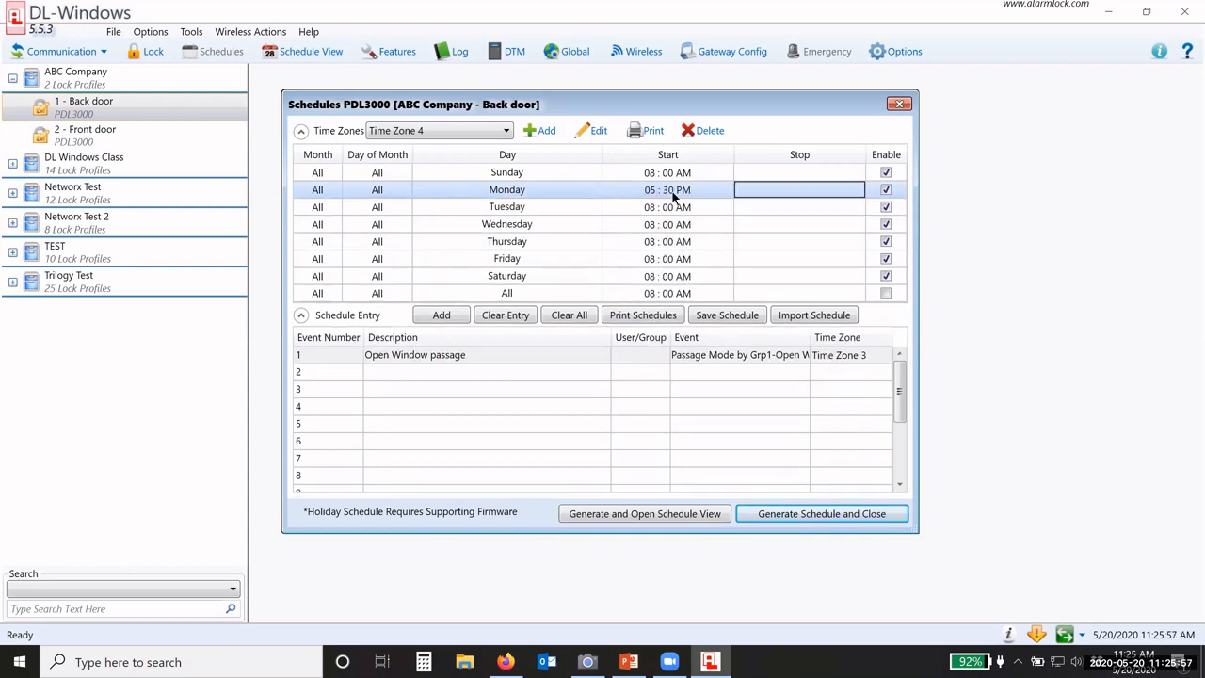
Step: Apply the 05:30 PM start to all days and disable Sunday and Saturday
right_click(687, 197)
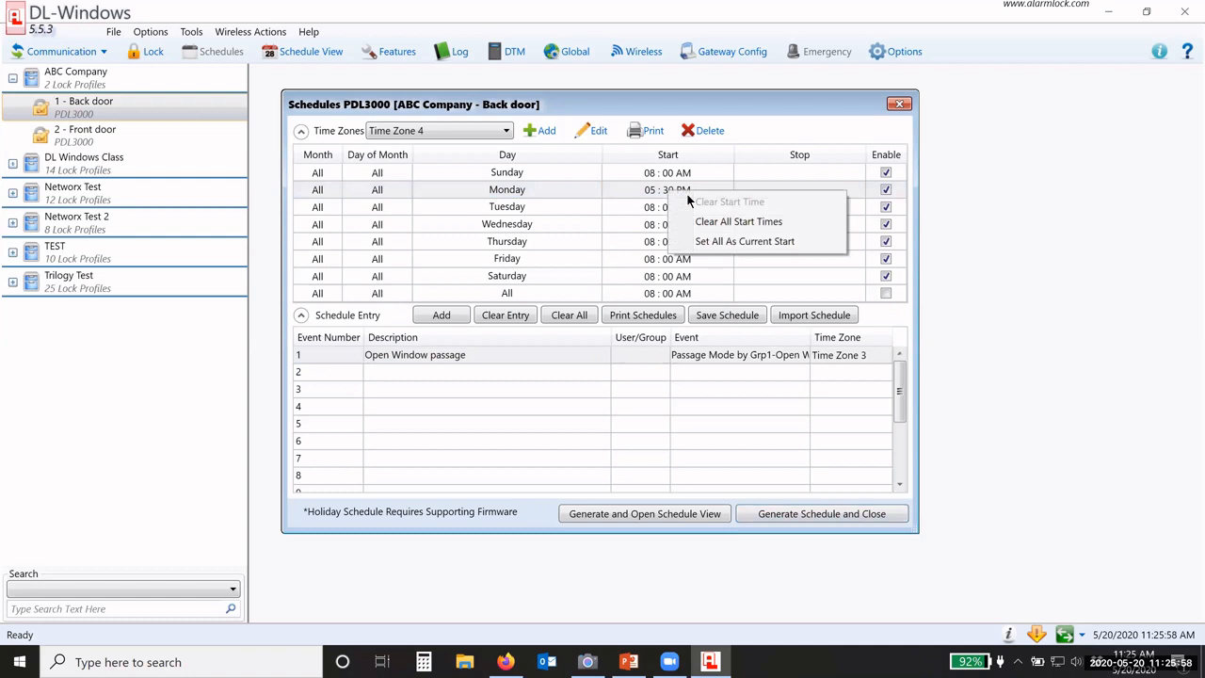
left_click(748, 242)
left_click(885, 173)
left_click(885, 275)
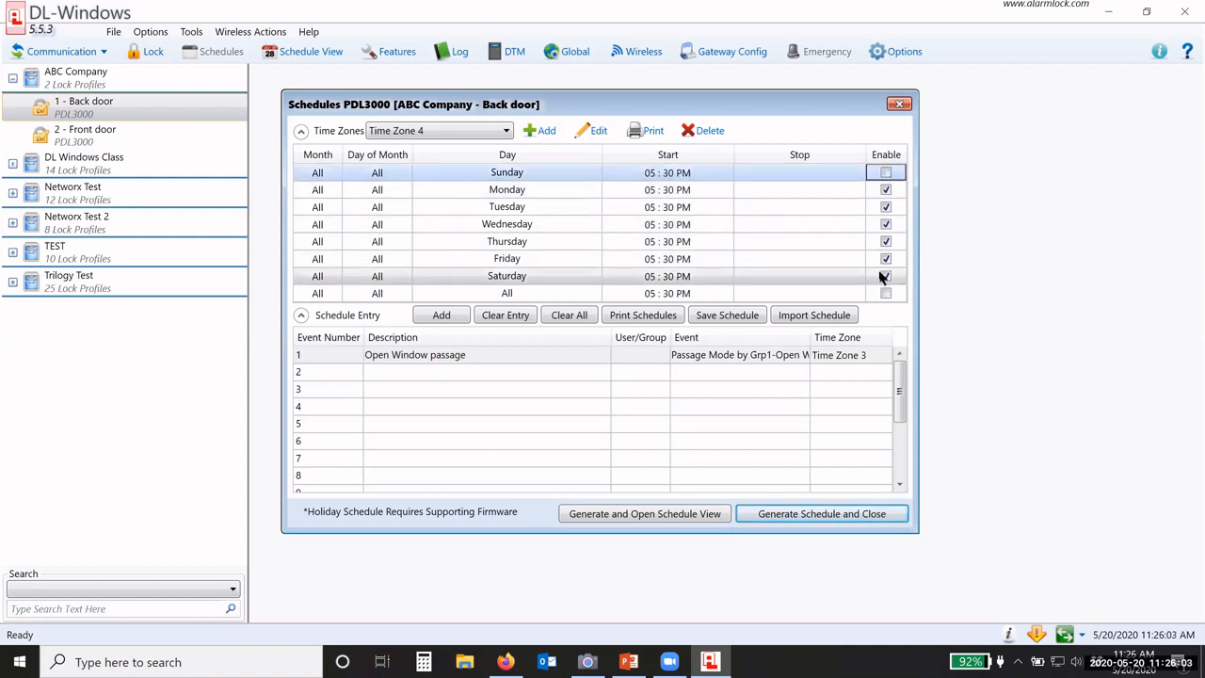
left_click(885, 276)
left_click(645, 377)
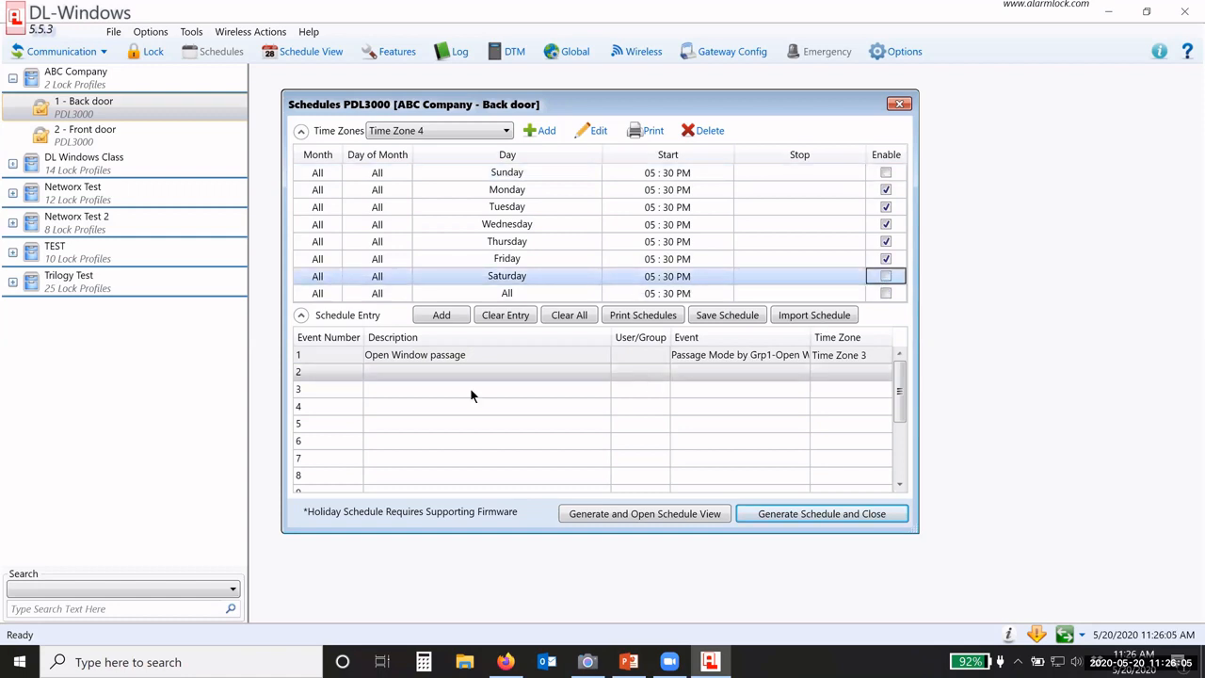
left_click(415, 375)
Step: Describe entry 2 as 'Lock door at 5pm' with event Lock in Time Zone 4
type("Lo")
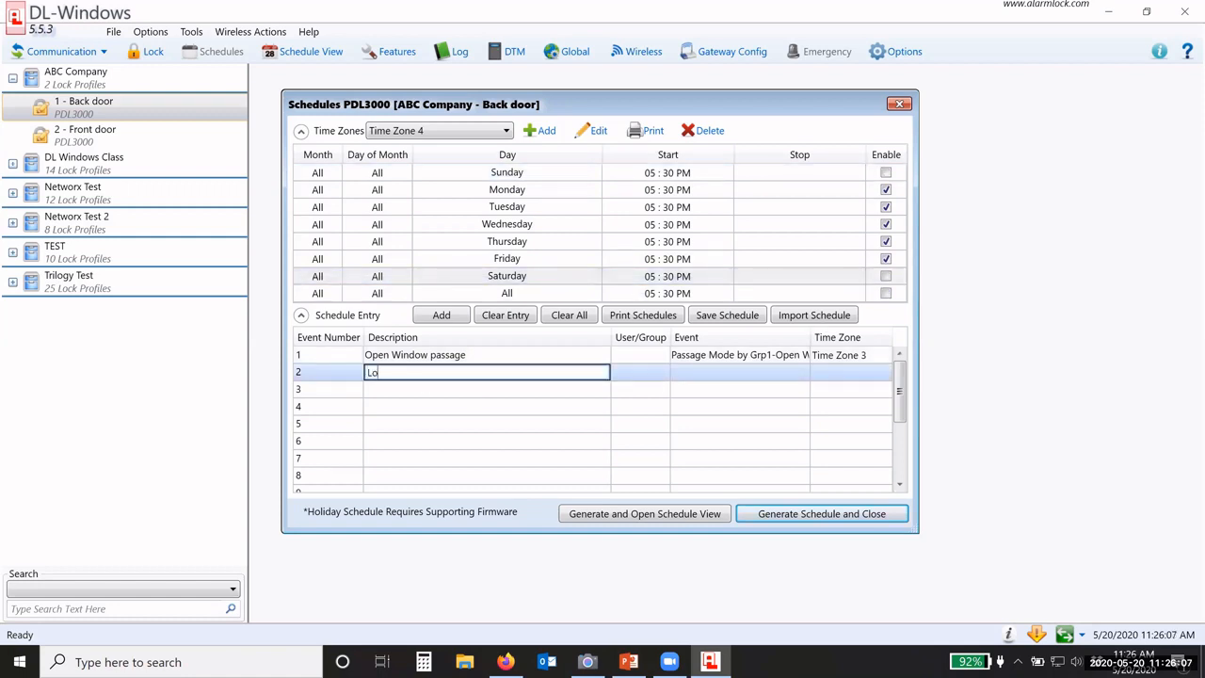
type("ck door at 5pm")
left_click(683, 379)
left_click(683, 379)
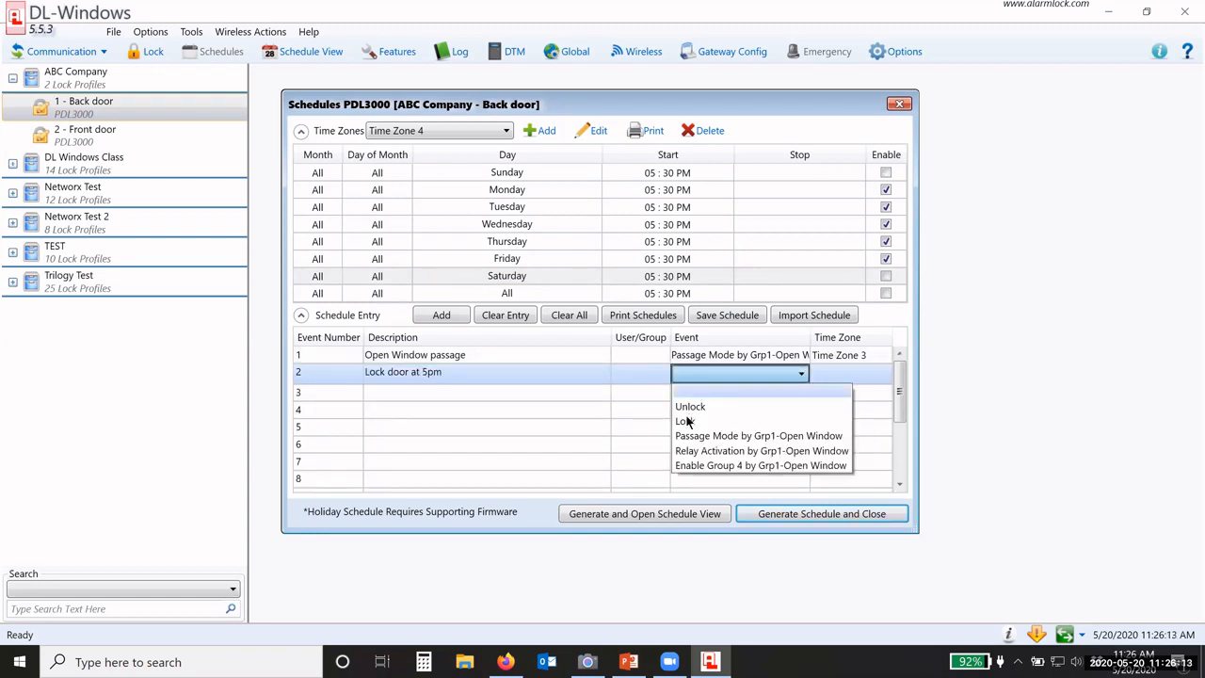
left_click(687, 423)
left_click(864, 380)
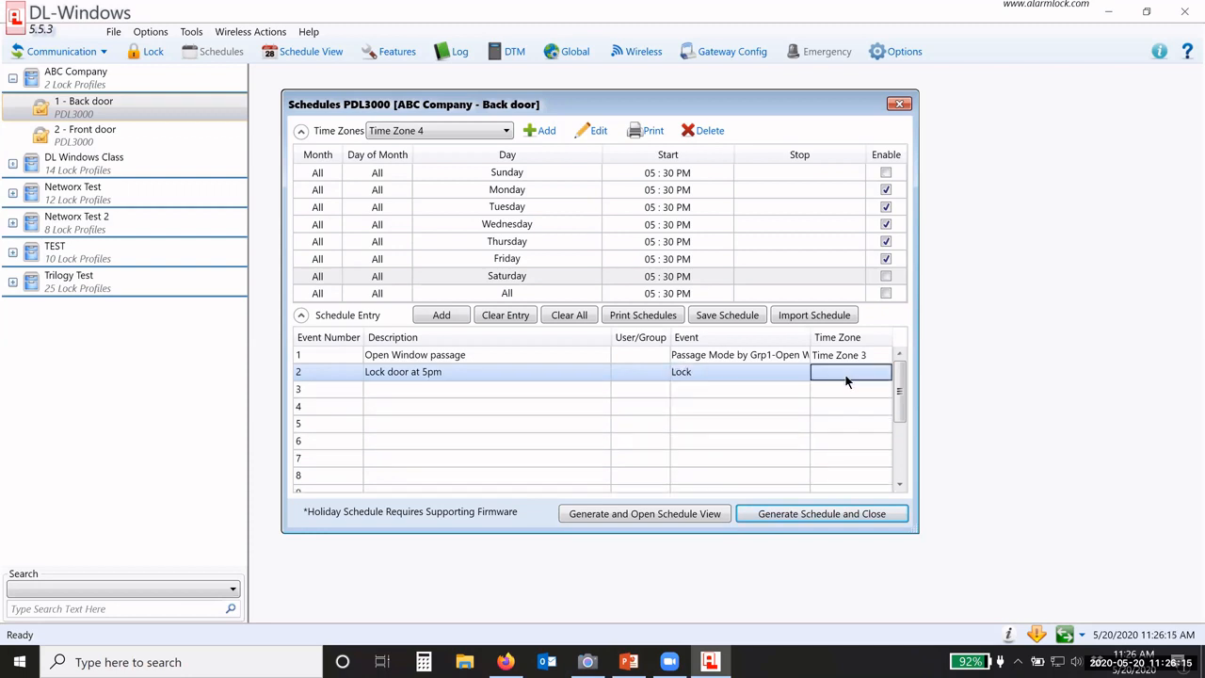
left_click(864, 380)
left_click(828, 451)
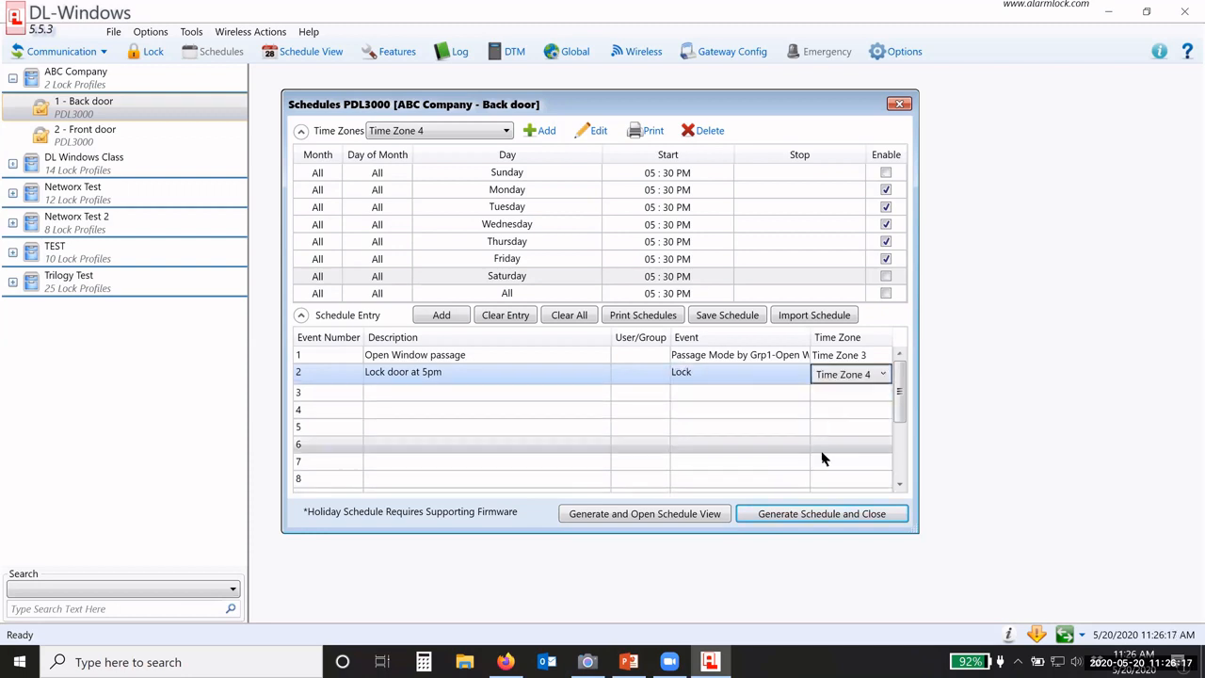
Step: Generate the back door schedule and review its 07:00 AM, 10:00 AM and 05:30 PM weekday events
left_click(619, 517)
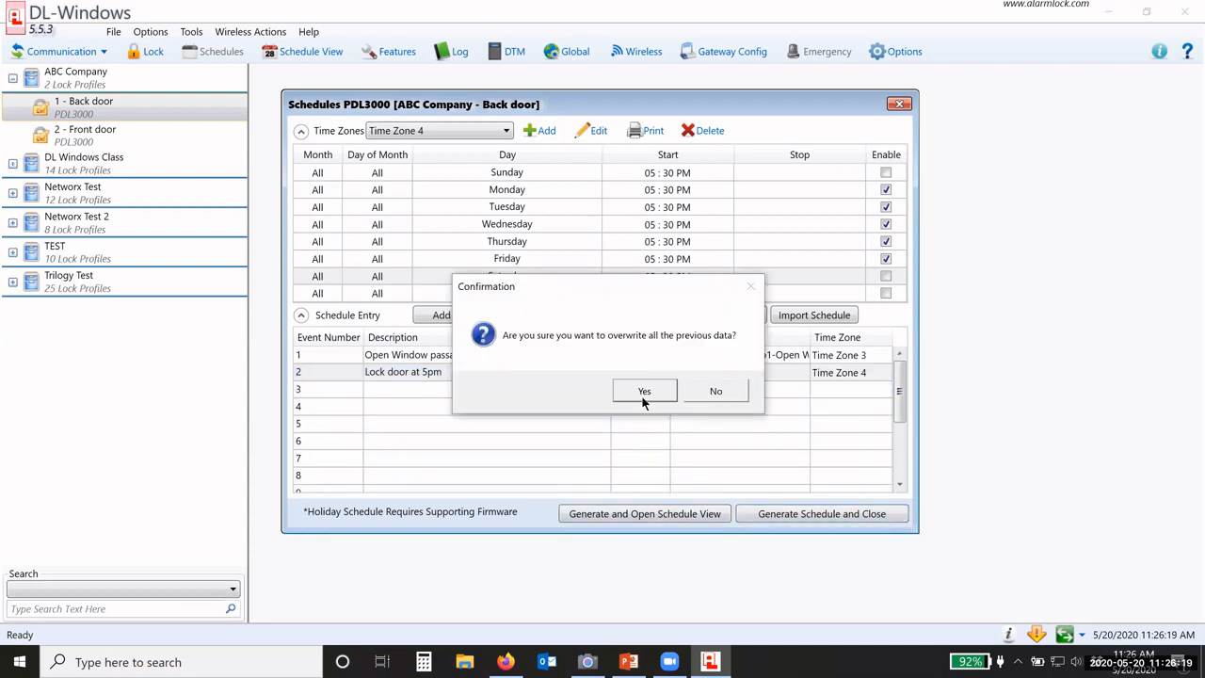
left_click(643, 394)
left_click_drag(670, 202, 608, 159)
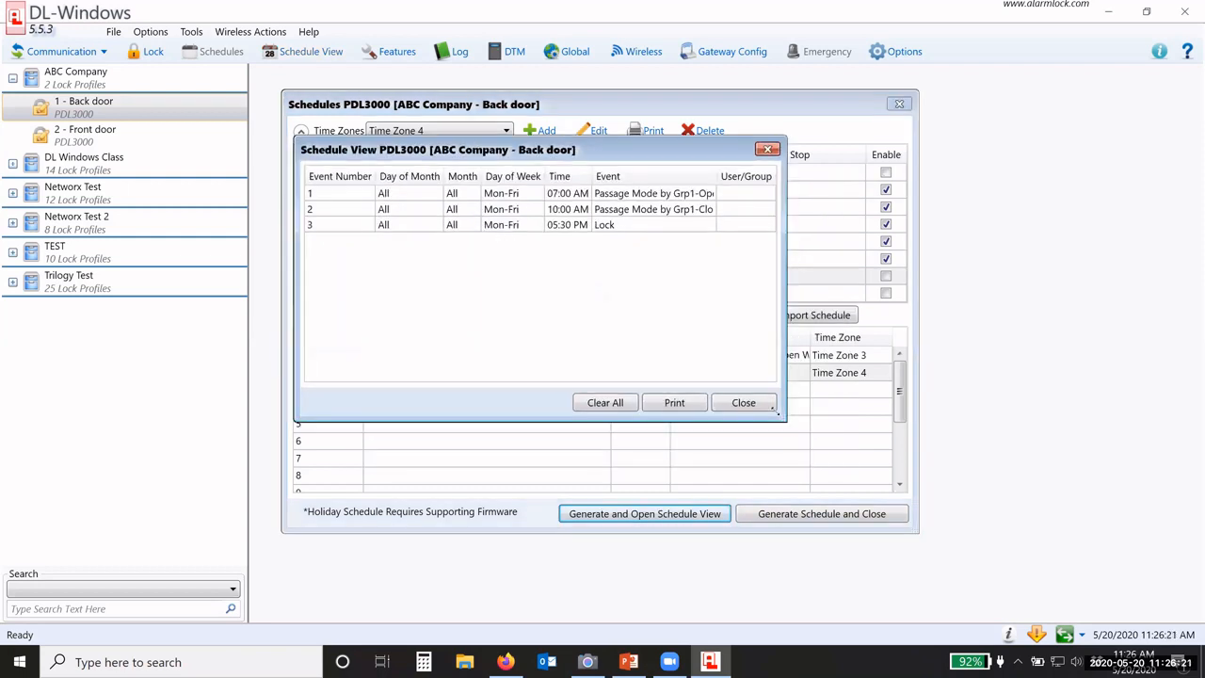
left_click_drag(1036, 461, 976, 449)
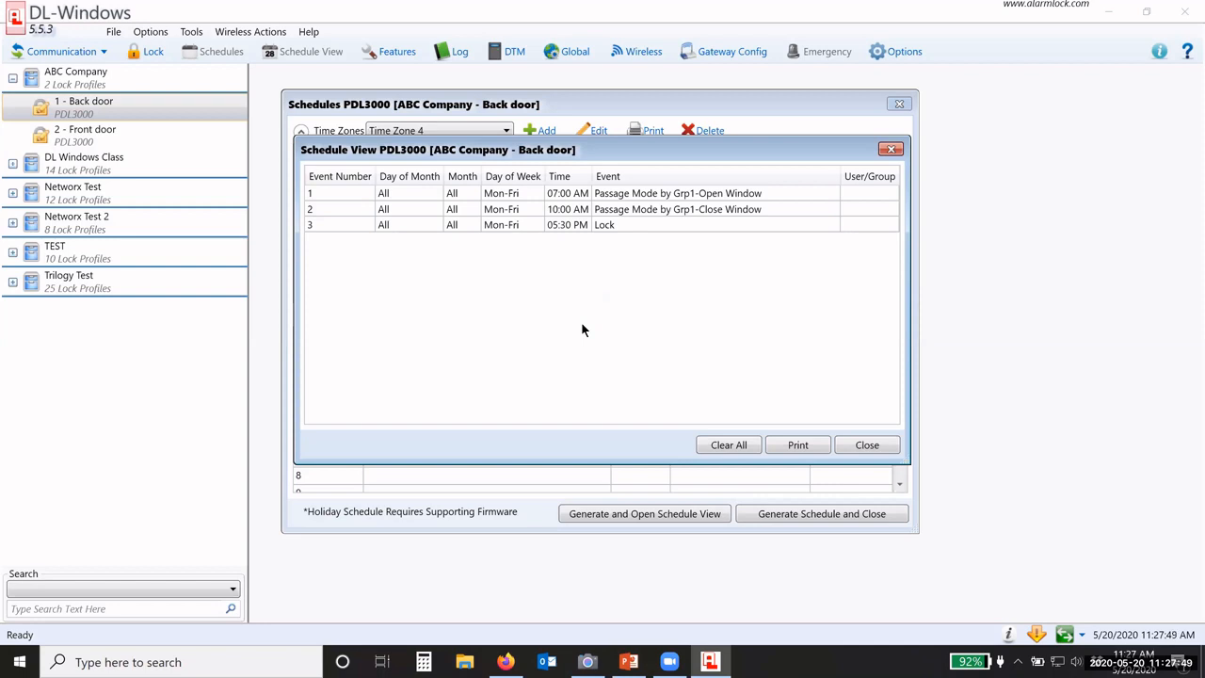
left_click(864, 447)
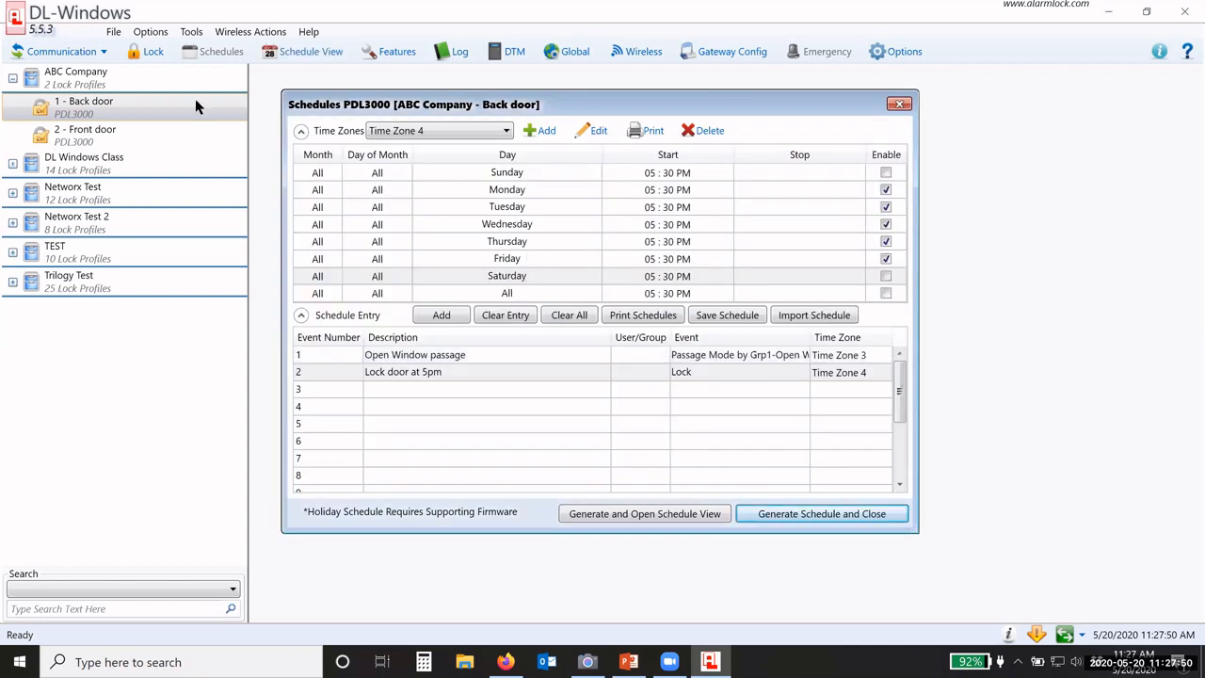
Step: Bring up the front door's schedules, keeping Time Zone 1 selected
left_click(90, 132)
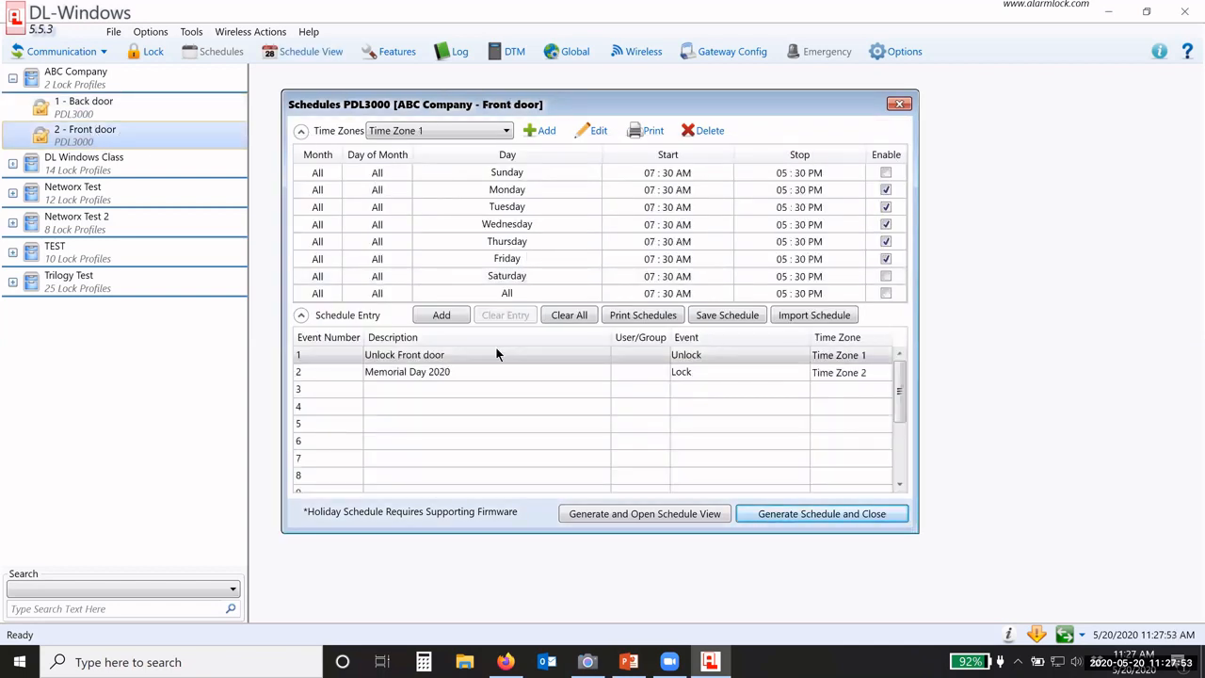
left_click(497, 354)
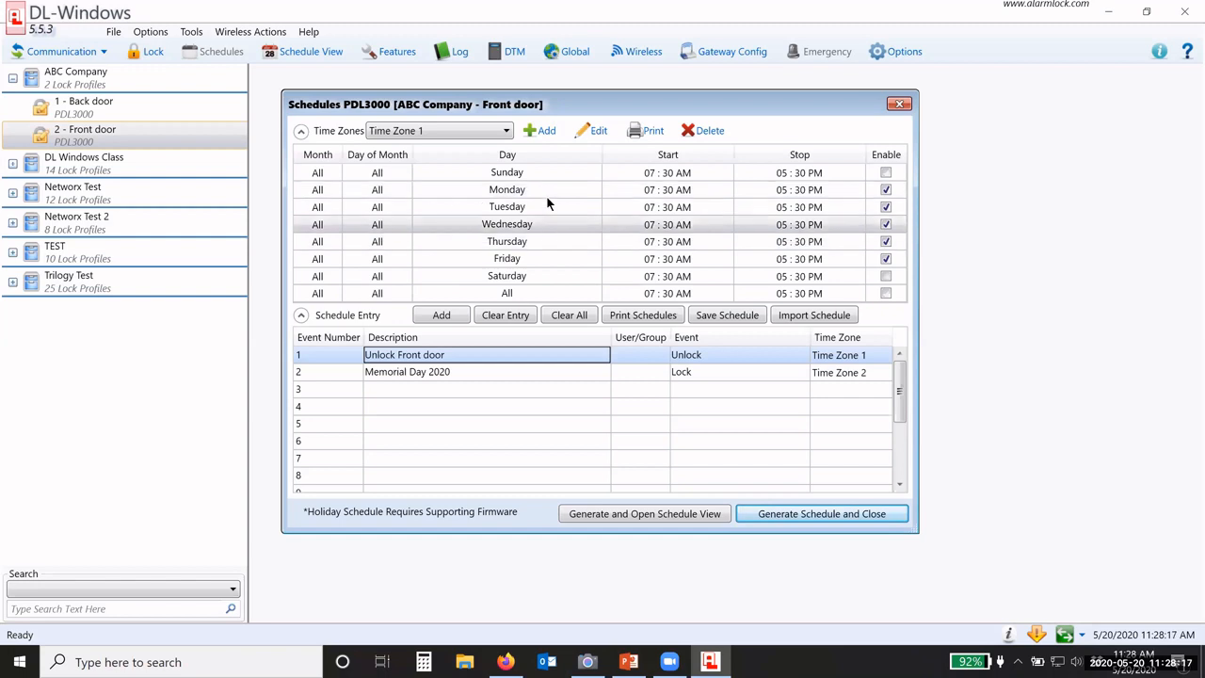
left_click(478, 131)
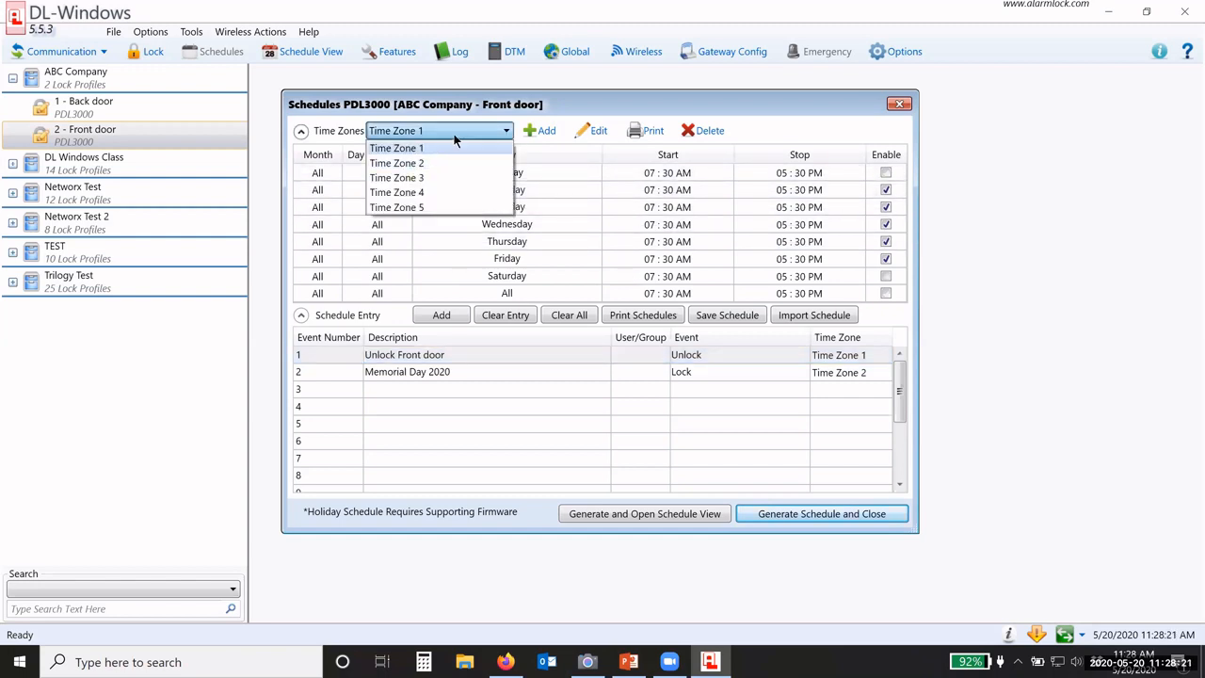
left_click(456, 140)
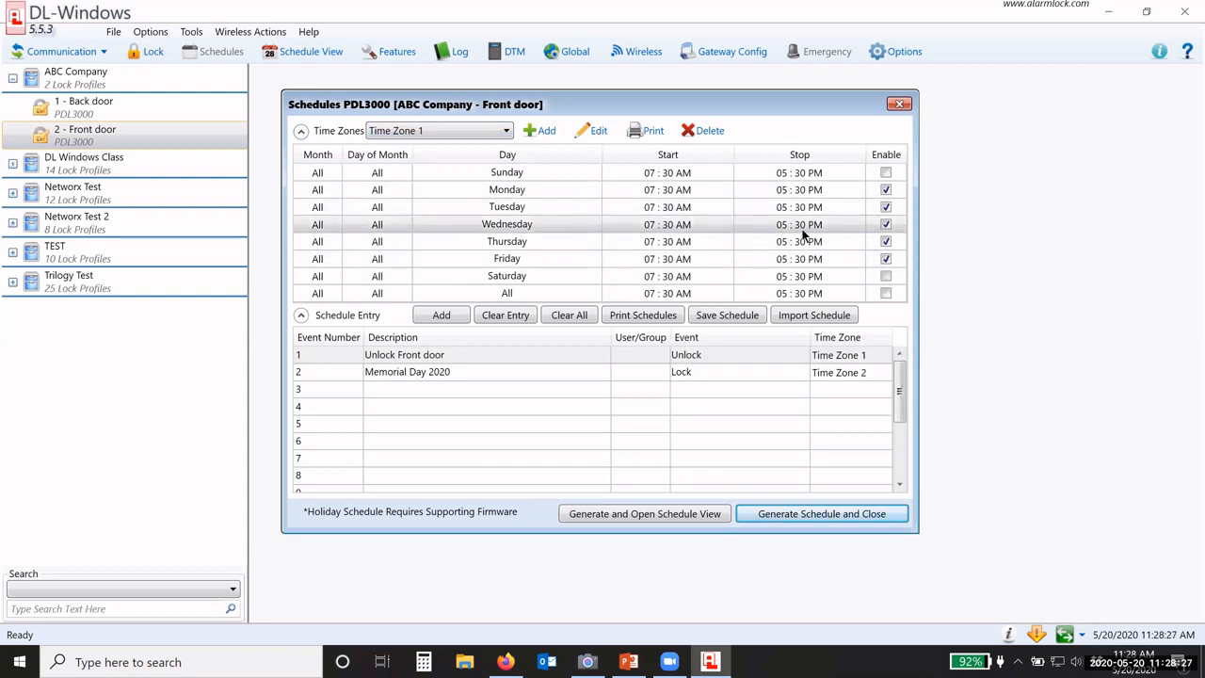
Step: Rename entry 1 'Enable Group 1', assigned to group 1 with event Enable Group
left_click(442, 356)
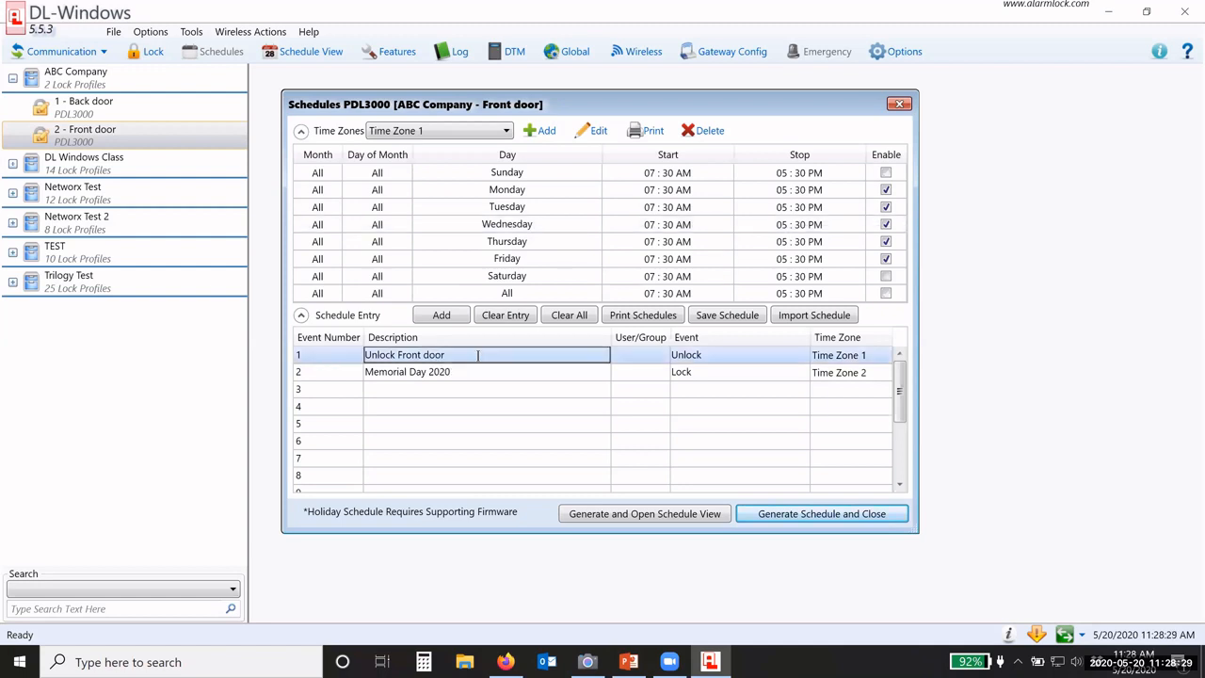
left_click_drag(448, 356, 317, 361)
type("Ena")
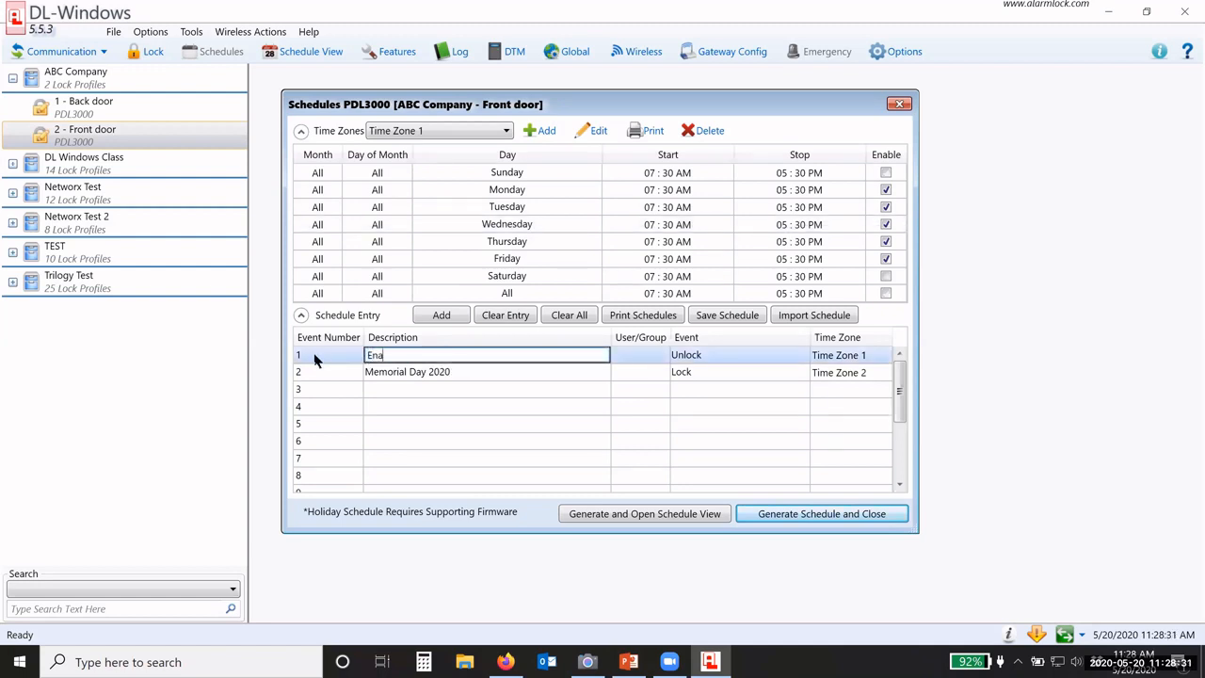
type("ble Group 1")
left_click(637, 361)
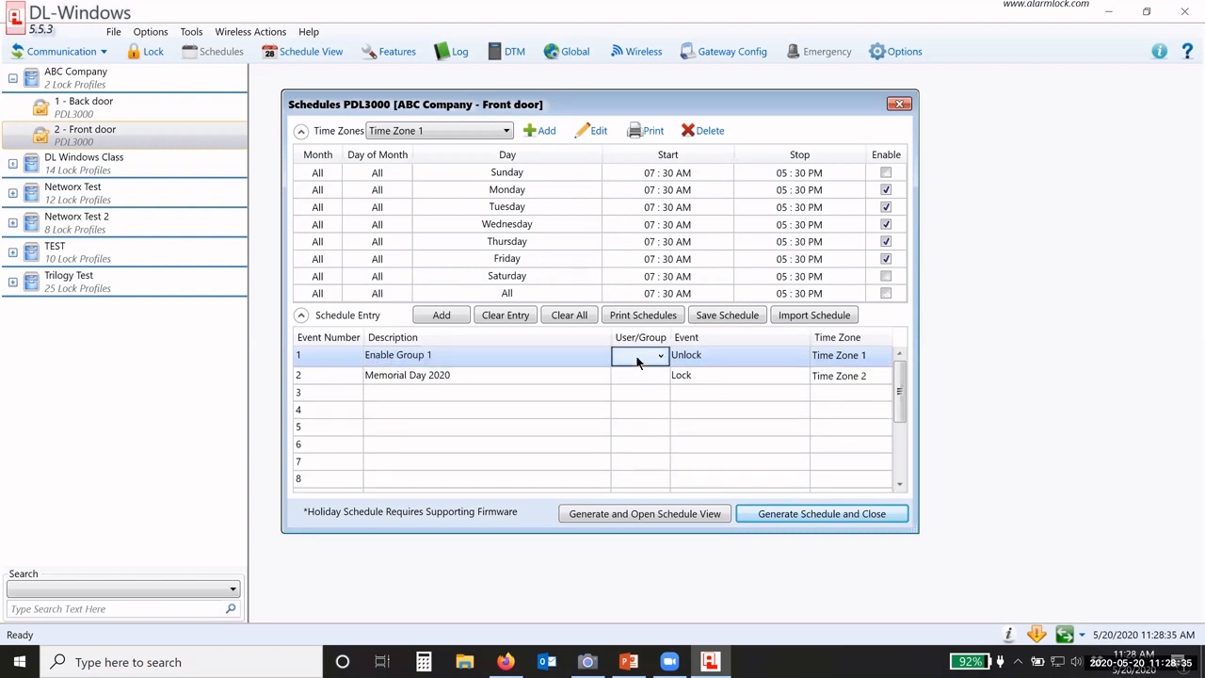
left_click(636, 361)
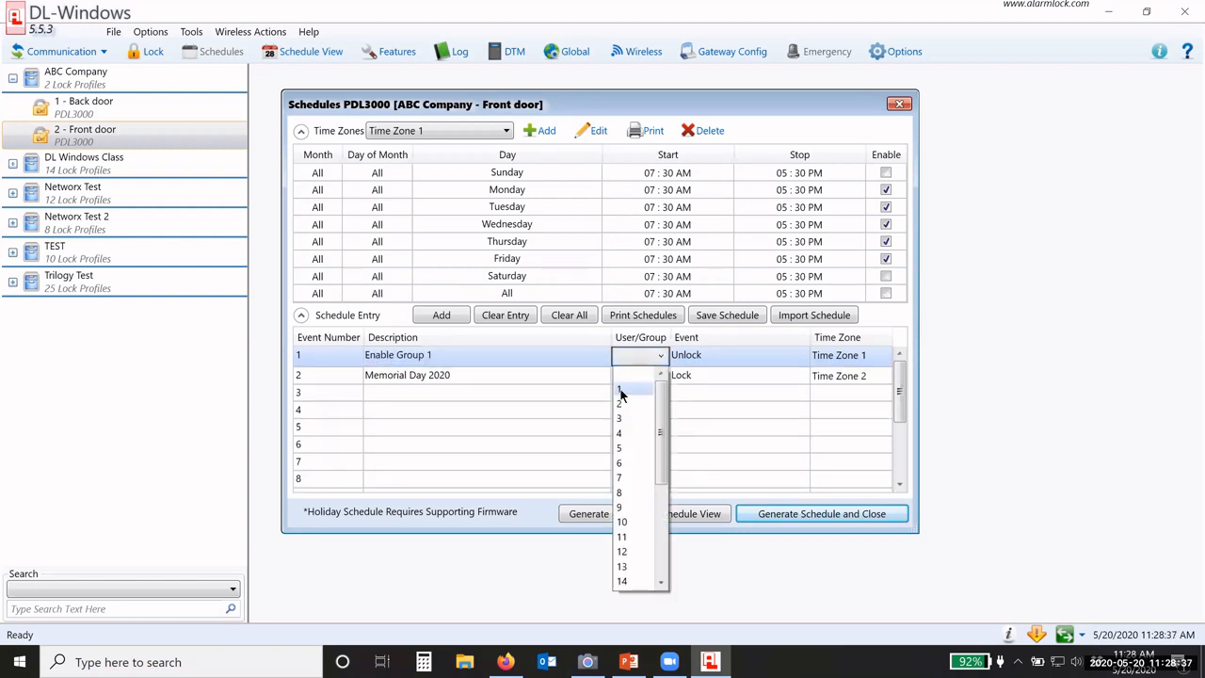
left_click(620, 389)
left_click(694, 353)
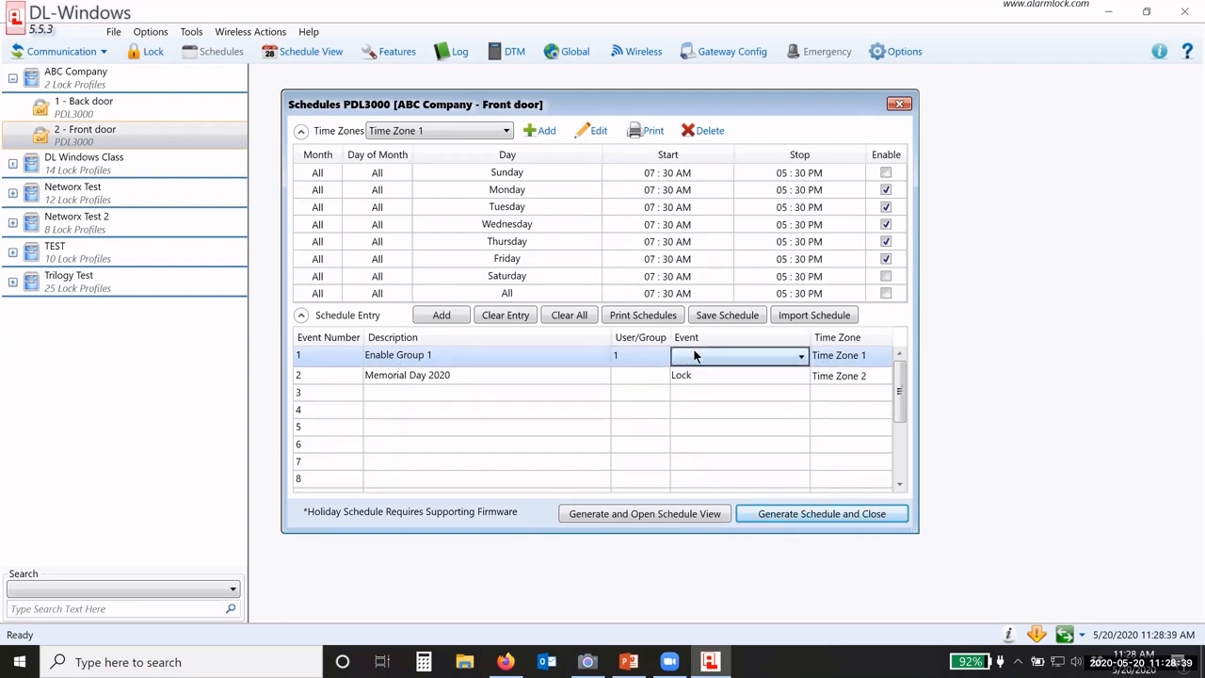
left_click(694, 355)
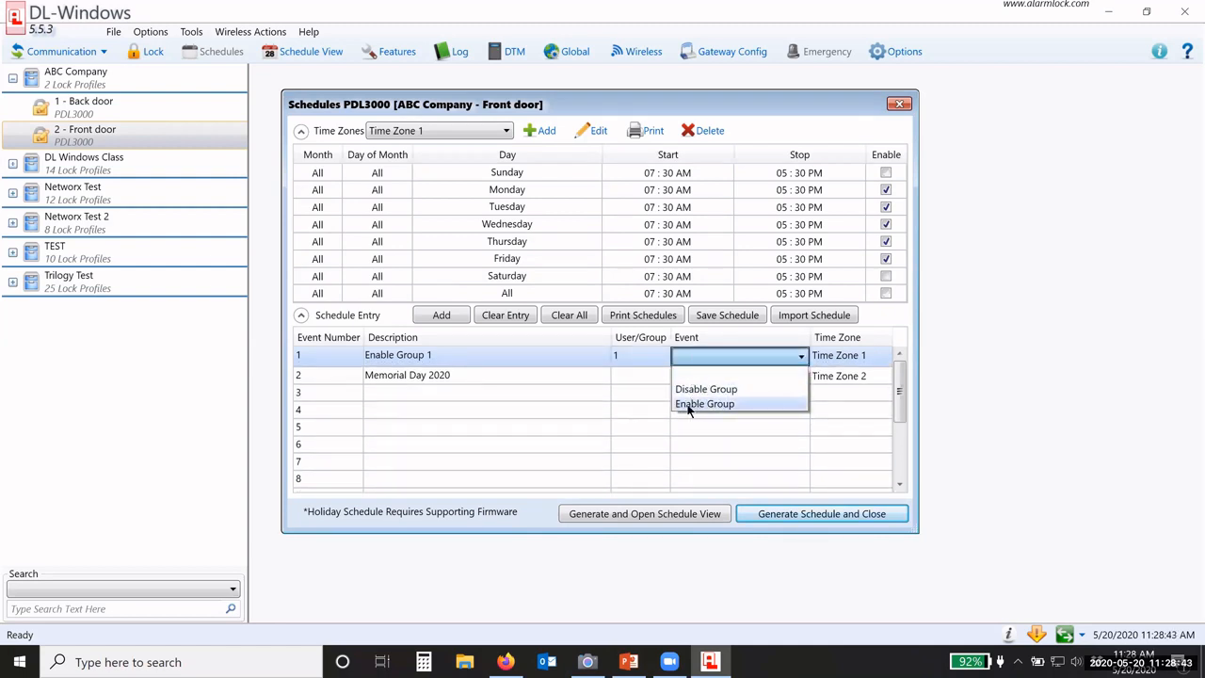
left_click(689, 405)
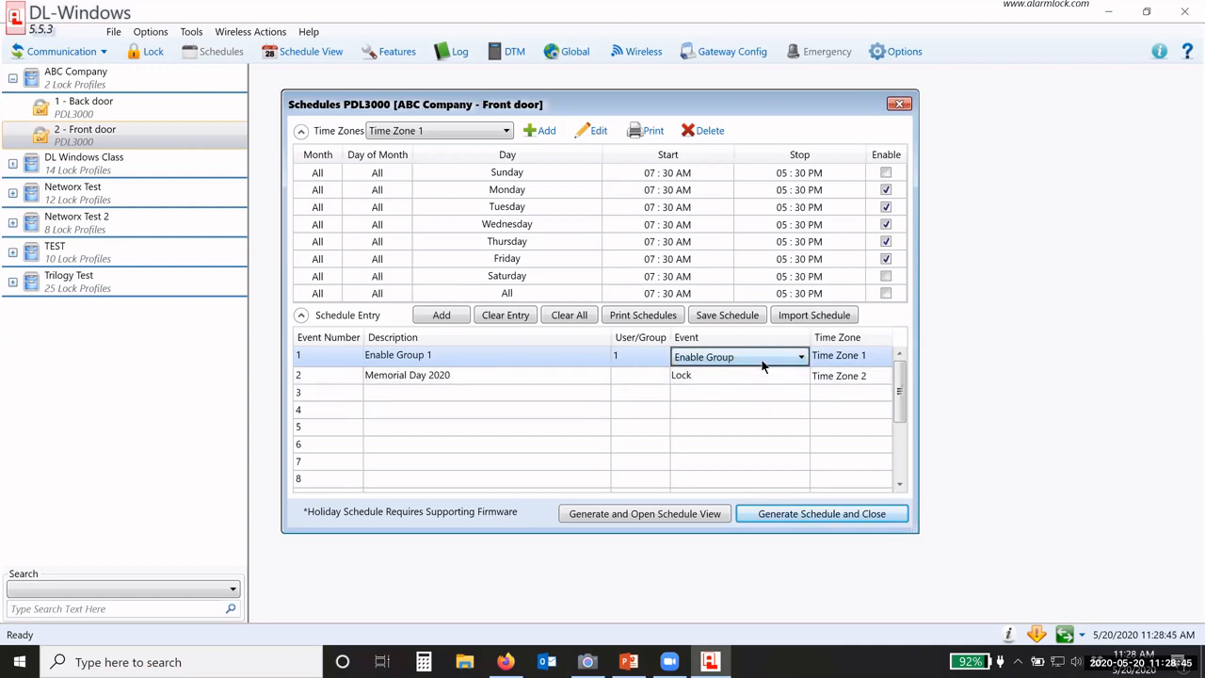
Step: Set the Memorial Day 2020 entry to group 1 with event Disable Group
left_click(501, 376)
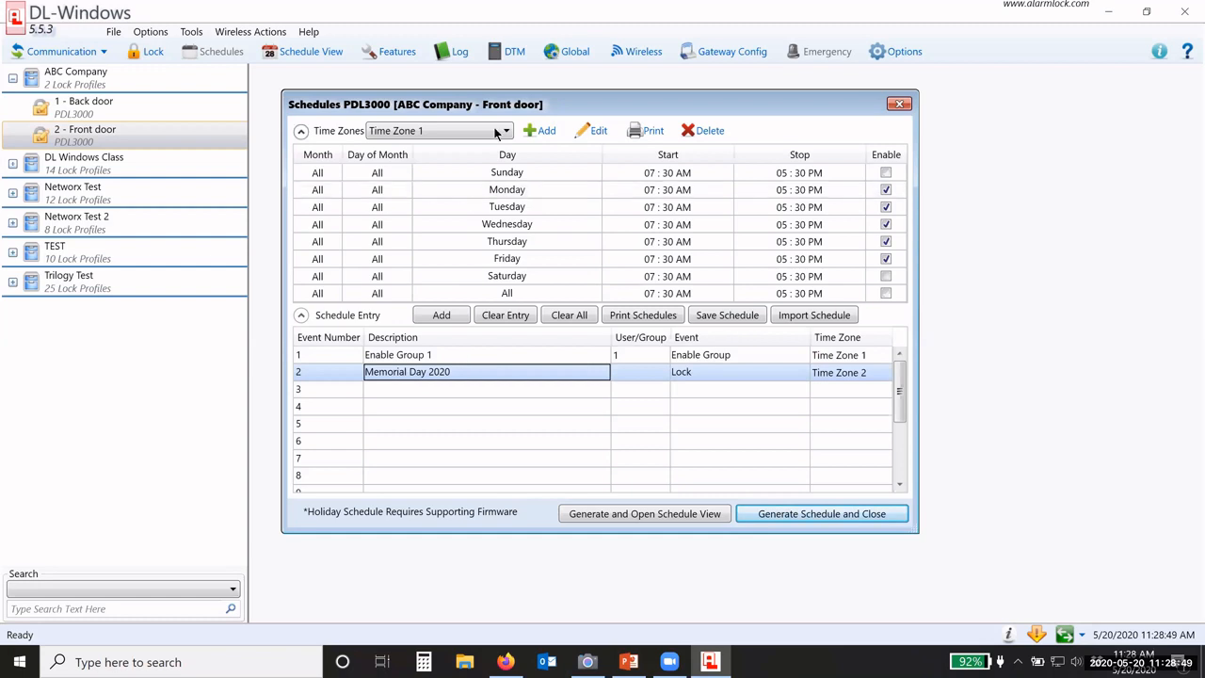
left_click(634, 376)
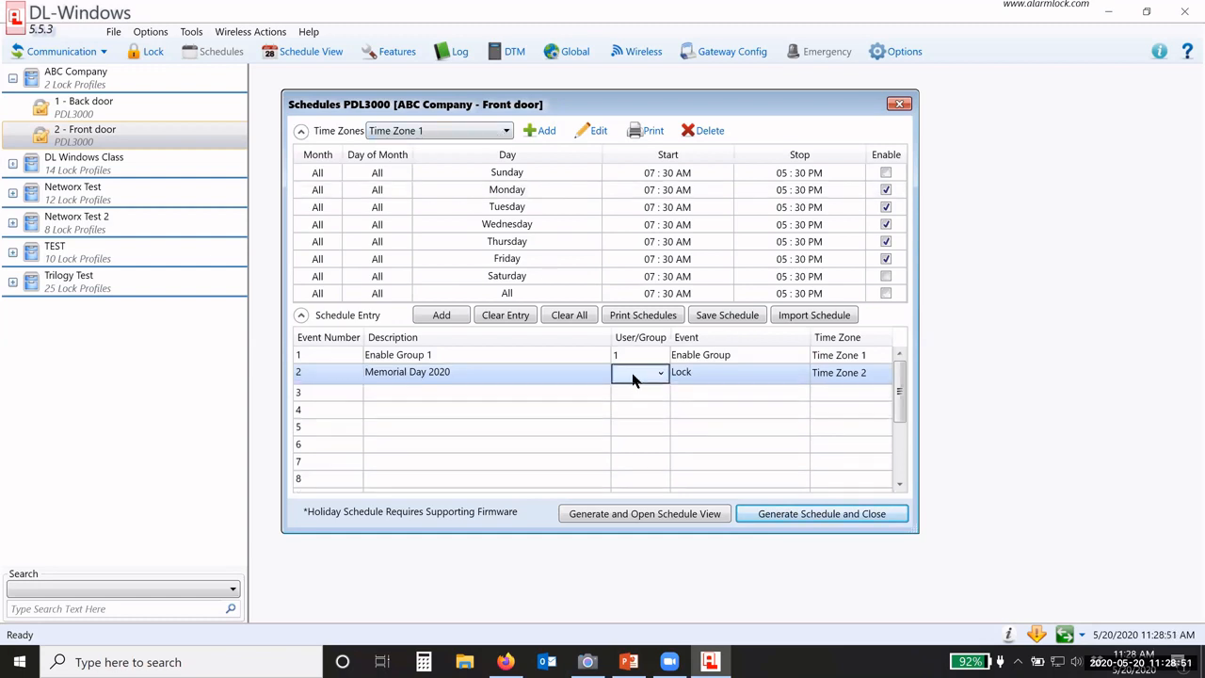
left_click(634, 375)
left_click(623, 390)
left_click(701, 379)
left_click(702, 379)
left_click(719, 407)
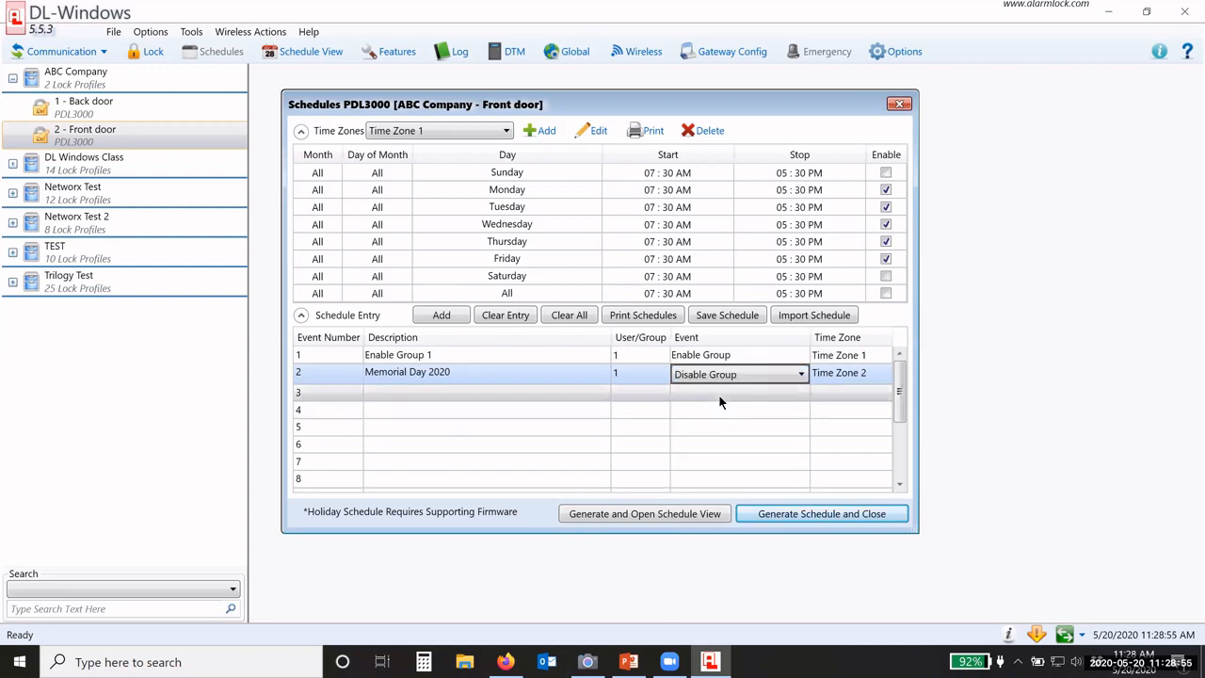
left_click(719, 396)
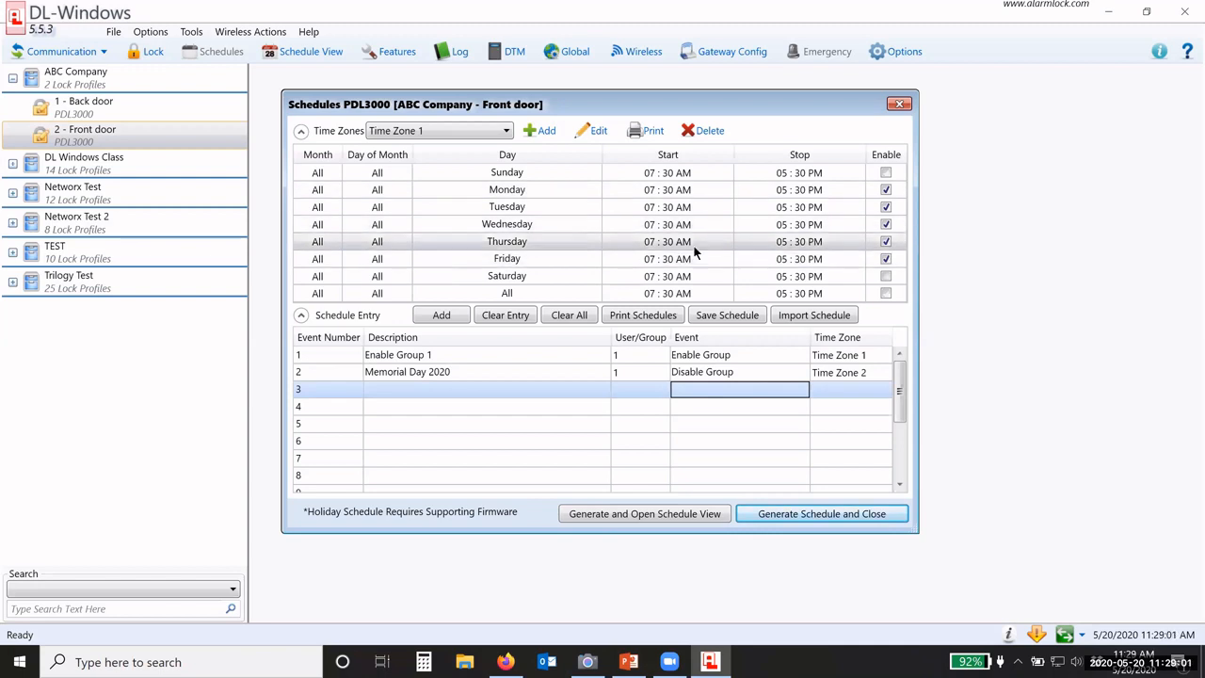
Step: Generate the front door schedule and review its Enable Group 1 and Memorial Day 2020 events
left_click(628, 514)
left_click(644, 391)
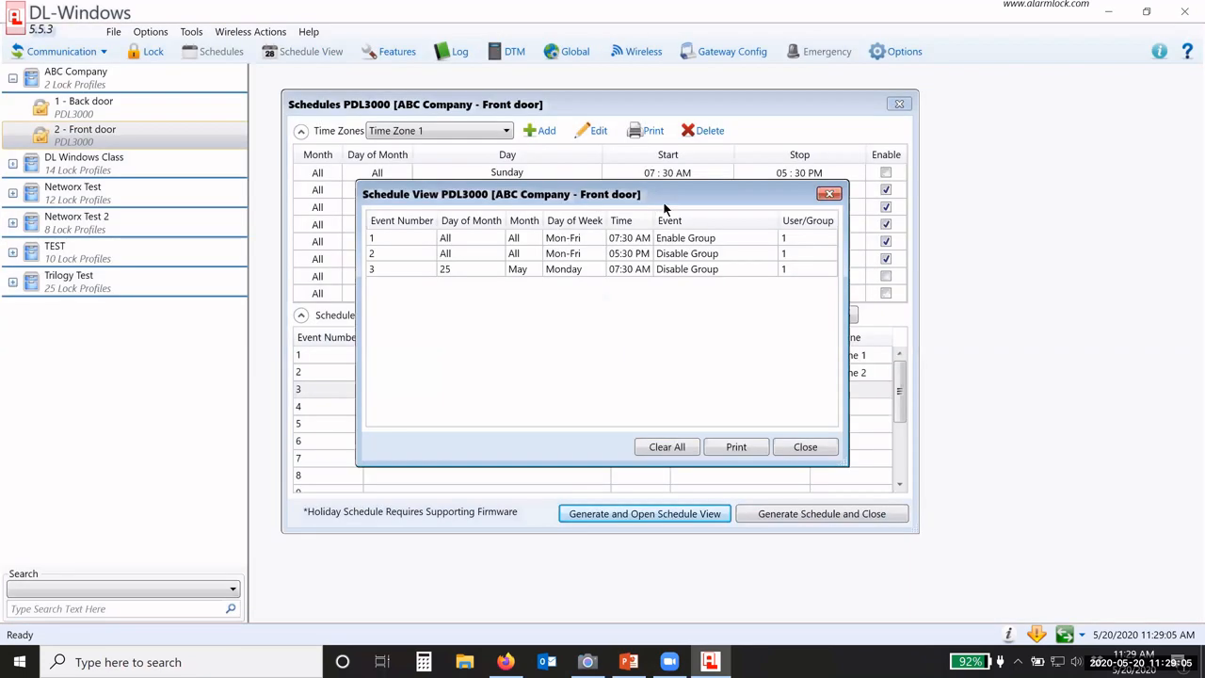
left_click_drag(659, 188, 603, 120)
left_click_drag(781, 381, 882, 405)
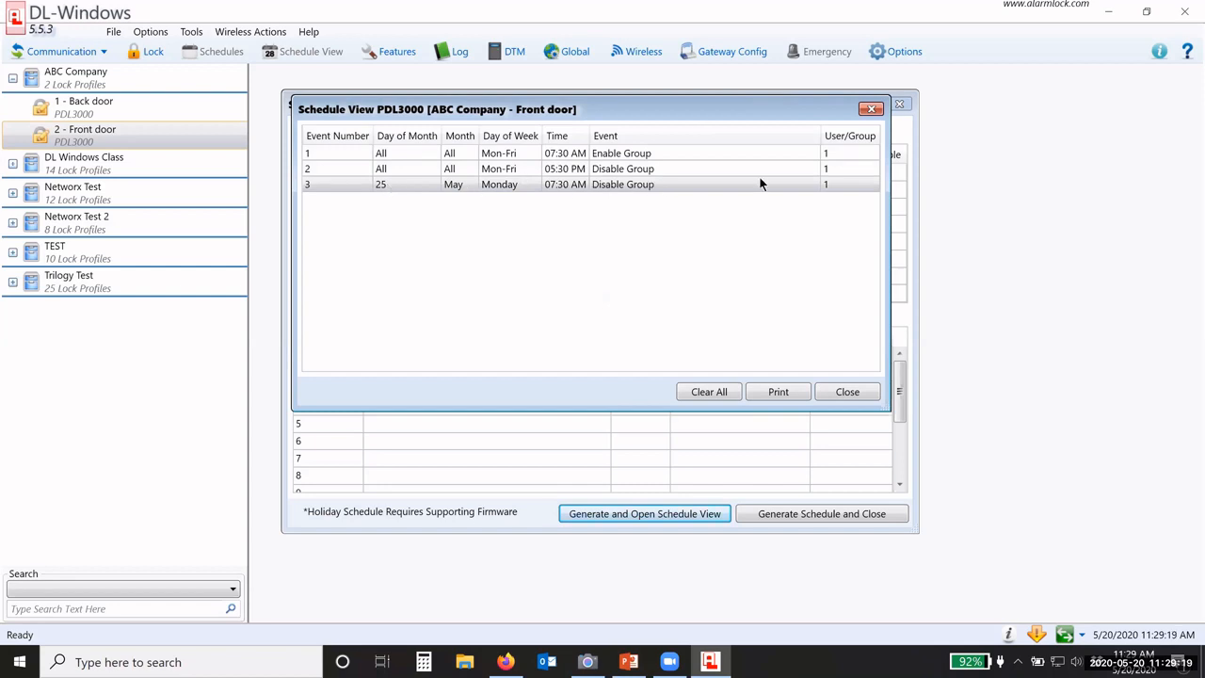
left_click(846, 392)
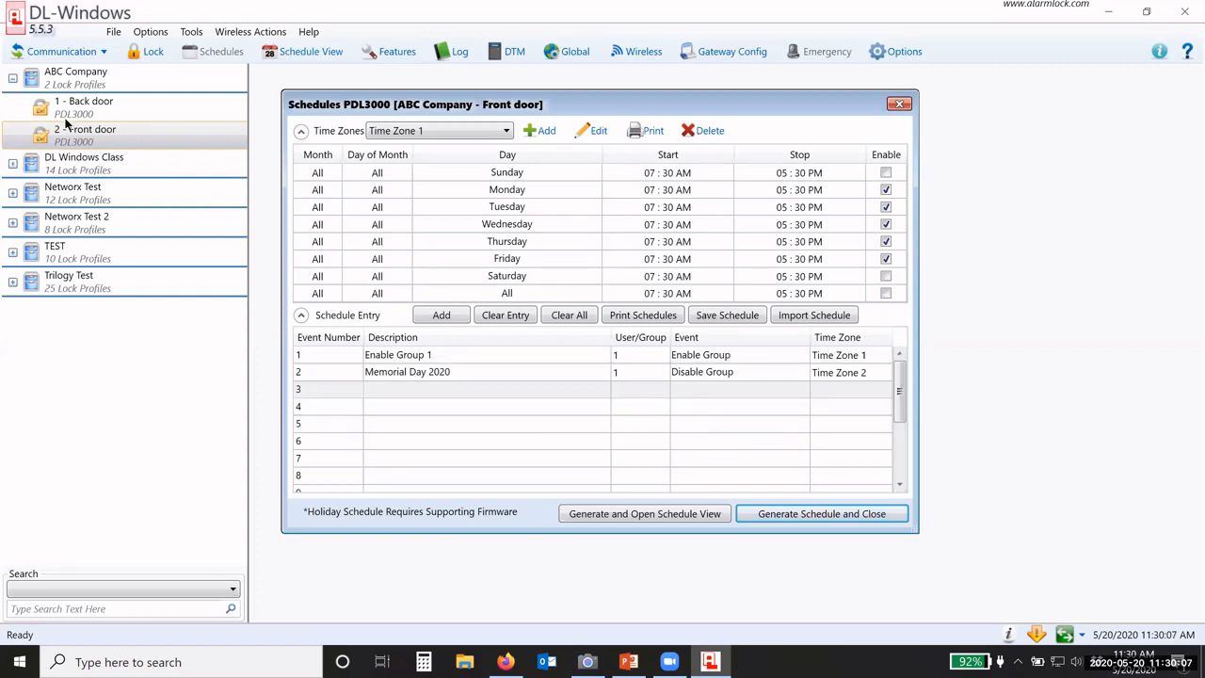
left_click(148, 55)
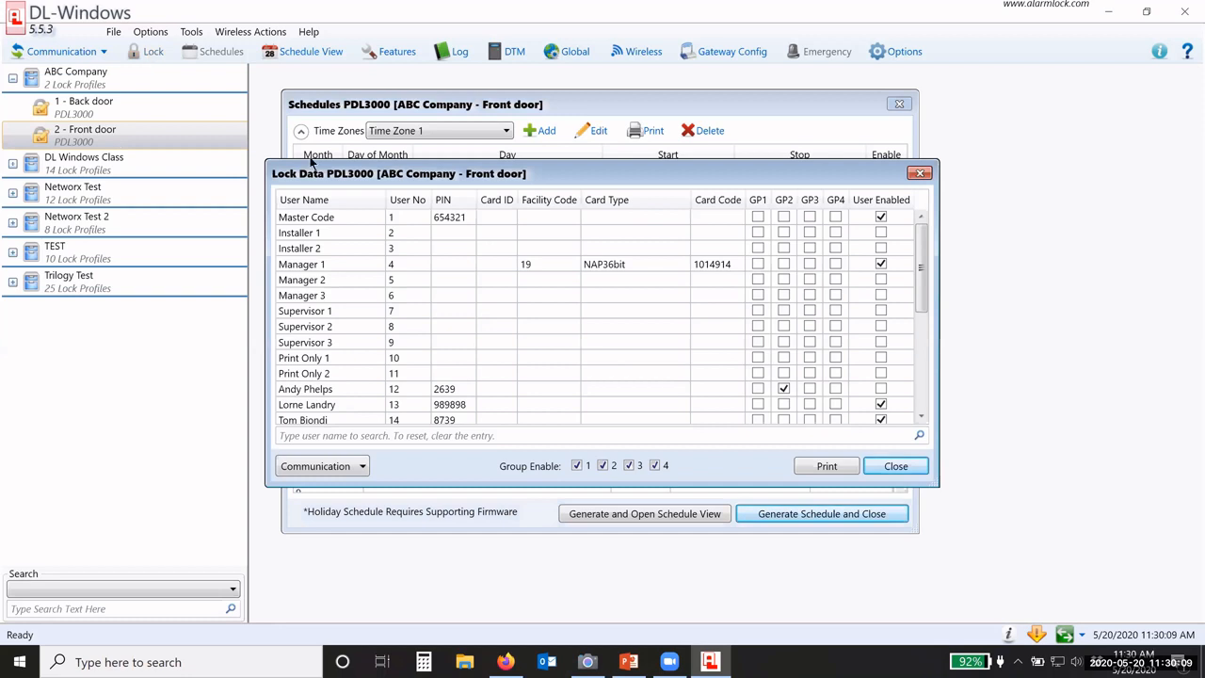
left_click_drag(318, 169, 318, 107)
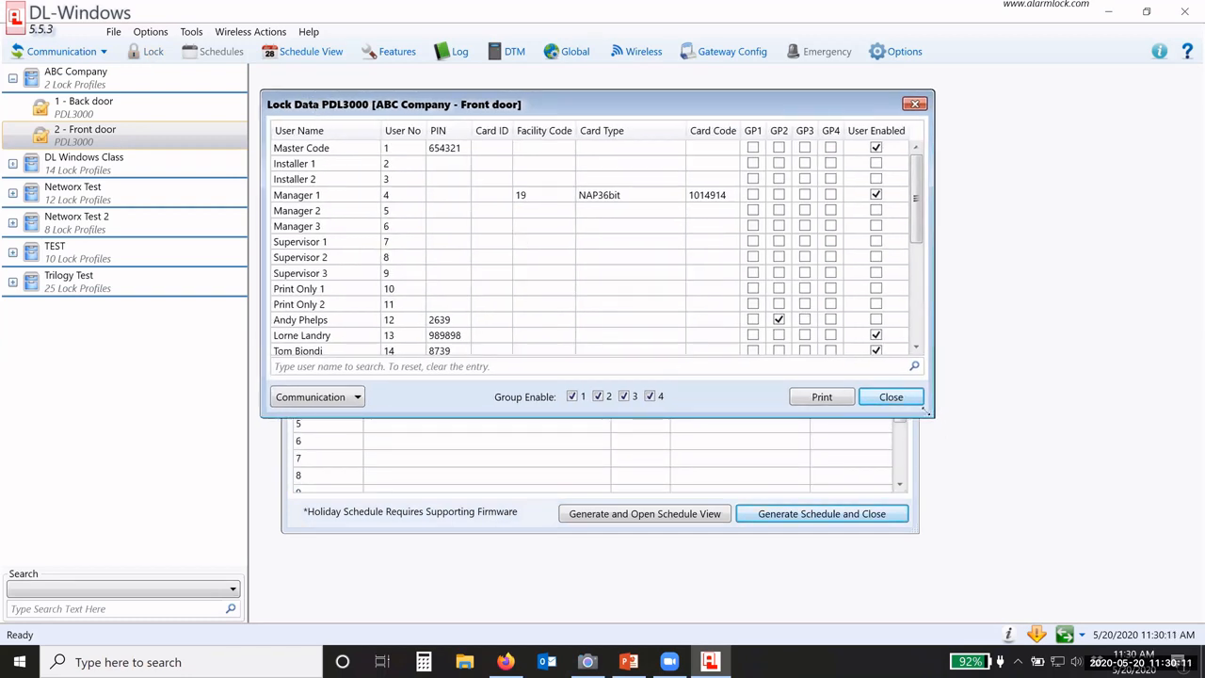
left_click_drag(934, 421, 1002, 599)
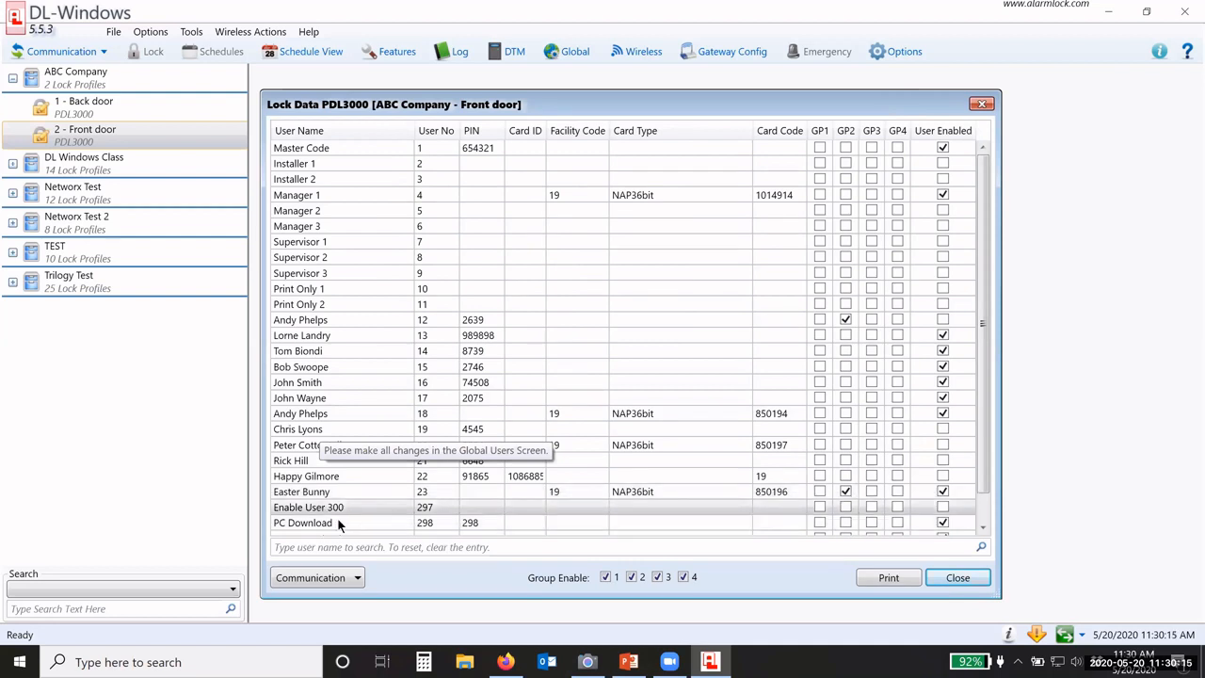
left_click(342, 477)
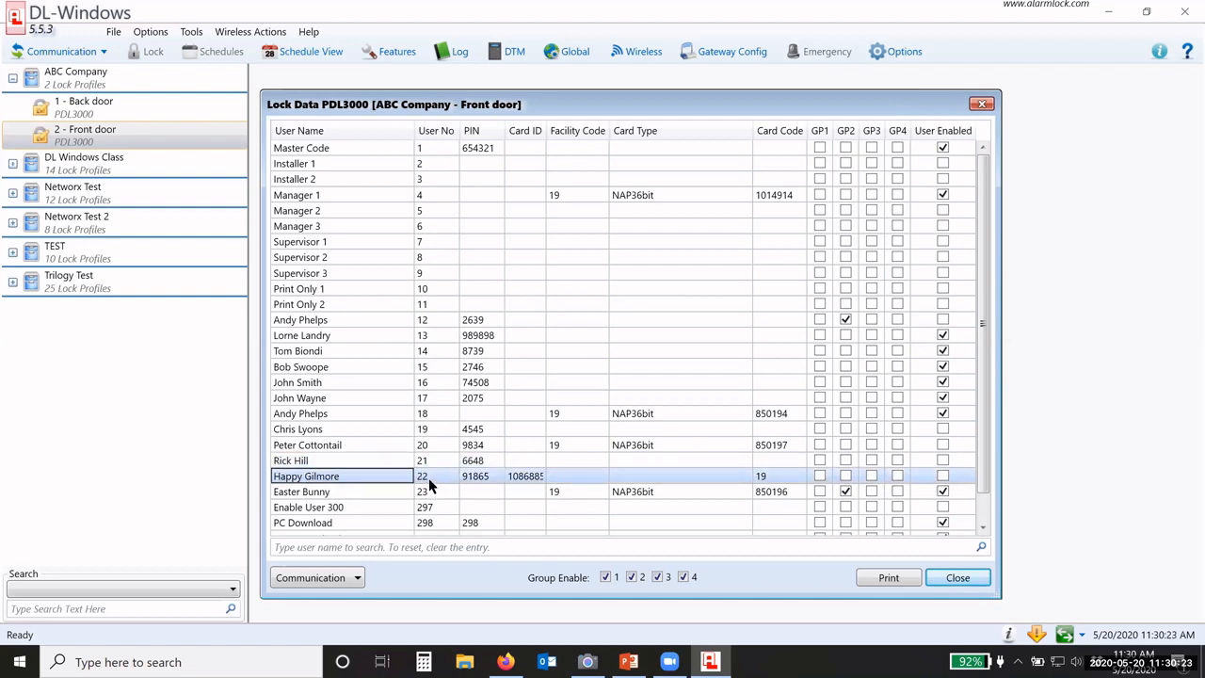
Step: Switch to Time Zone 5 and disable Sunday, Tuesday, Thursday and Saturday
left_click(940, 576)
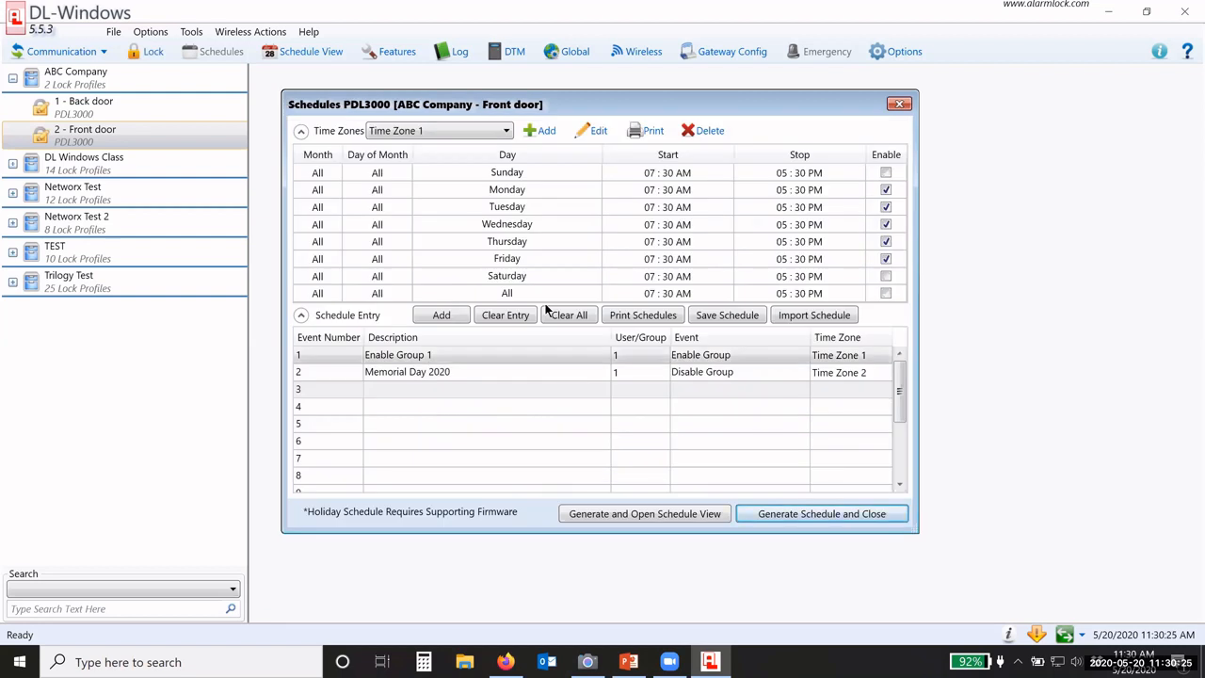
left_click(489, 134)
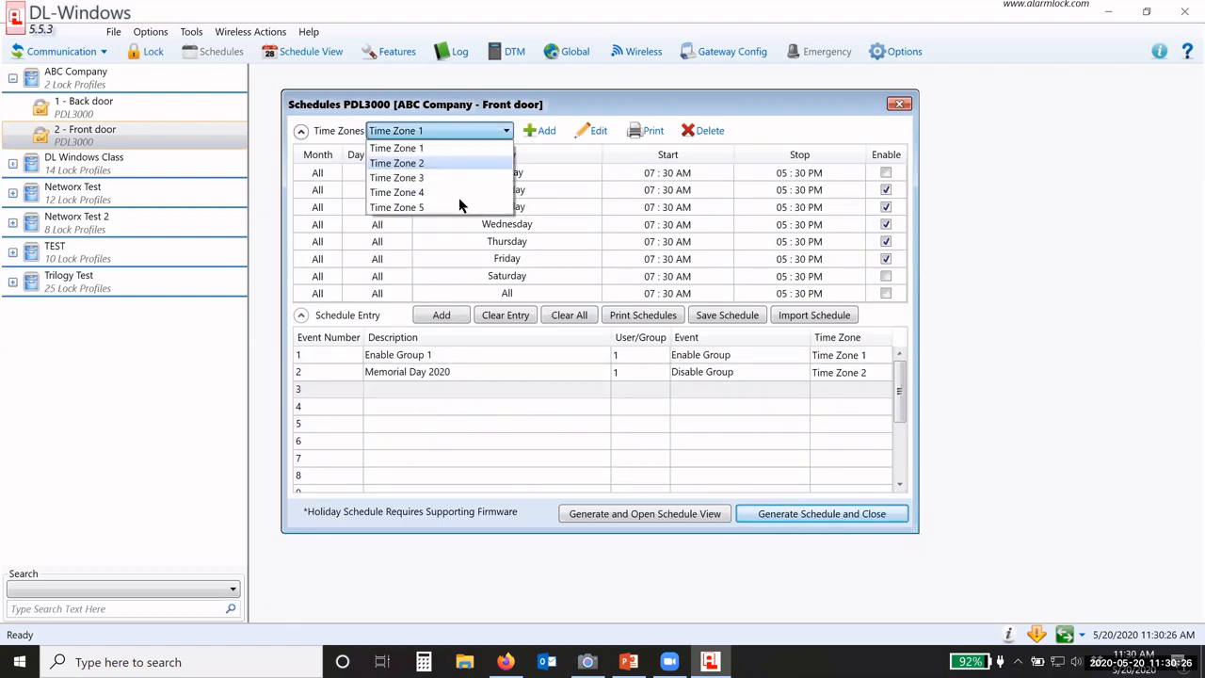
left_click(402, 208)
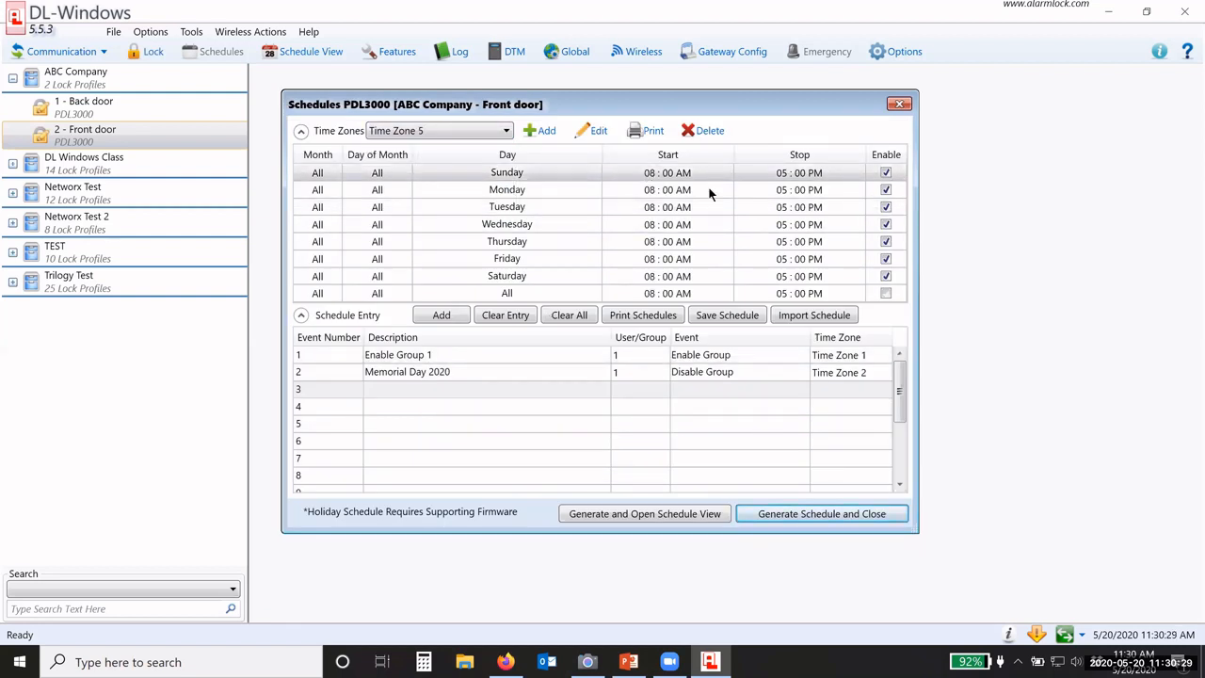
left_click(886, 172)
left_click(886, 207)
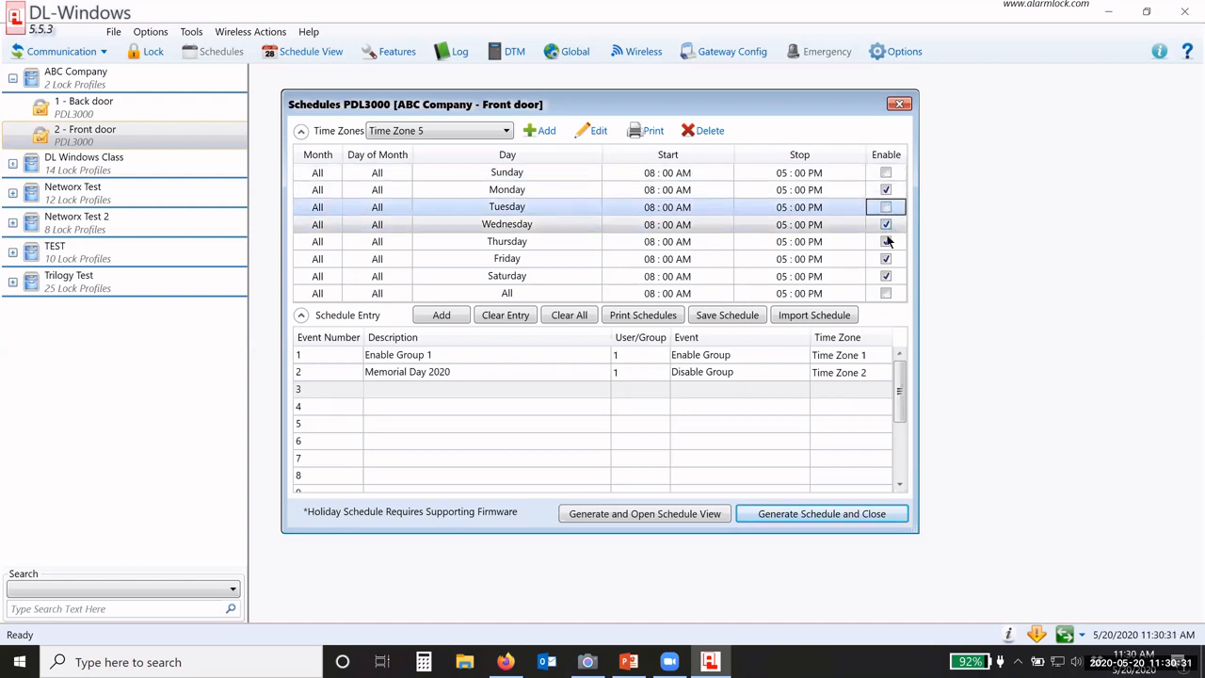
left_click(886, 241)
left_click(885, 276)
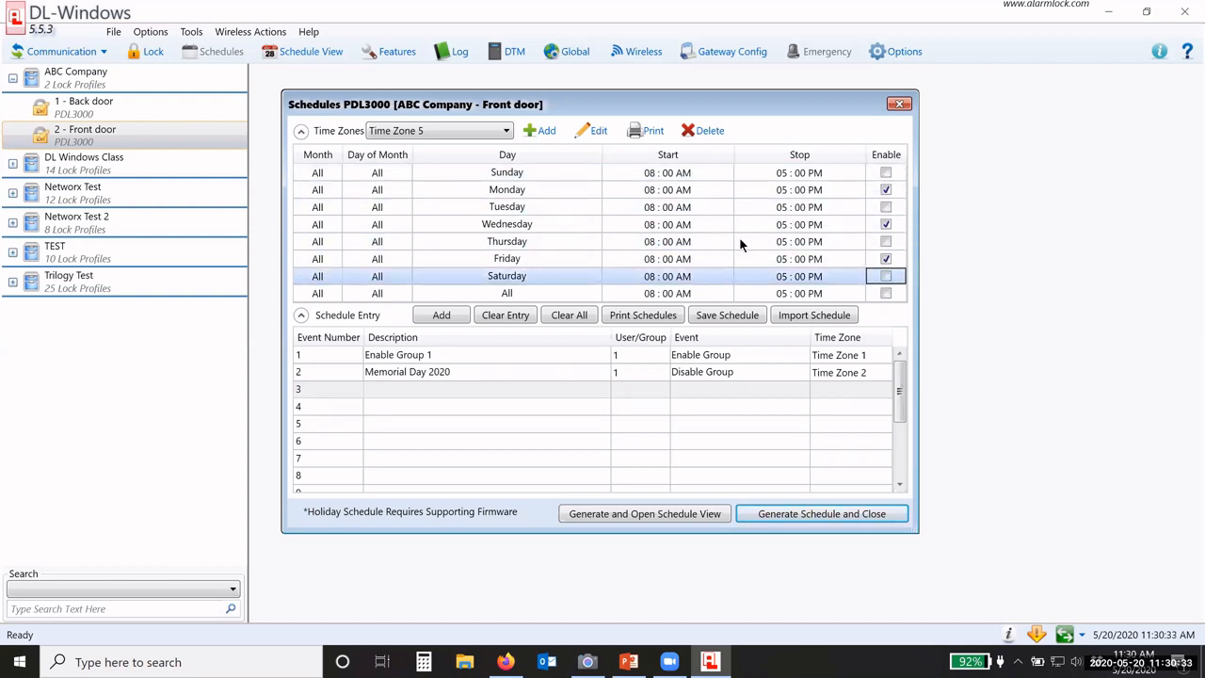
Step: Set Monday's time in Time Zone 5 to 06:00 PM start, 10:00 PM stop
left_click(650, 189)
left_click(650, 190)
left_click(636, 192)
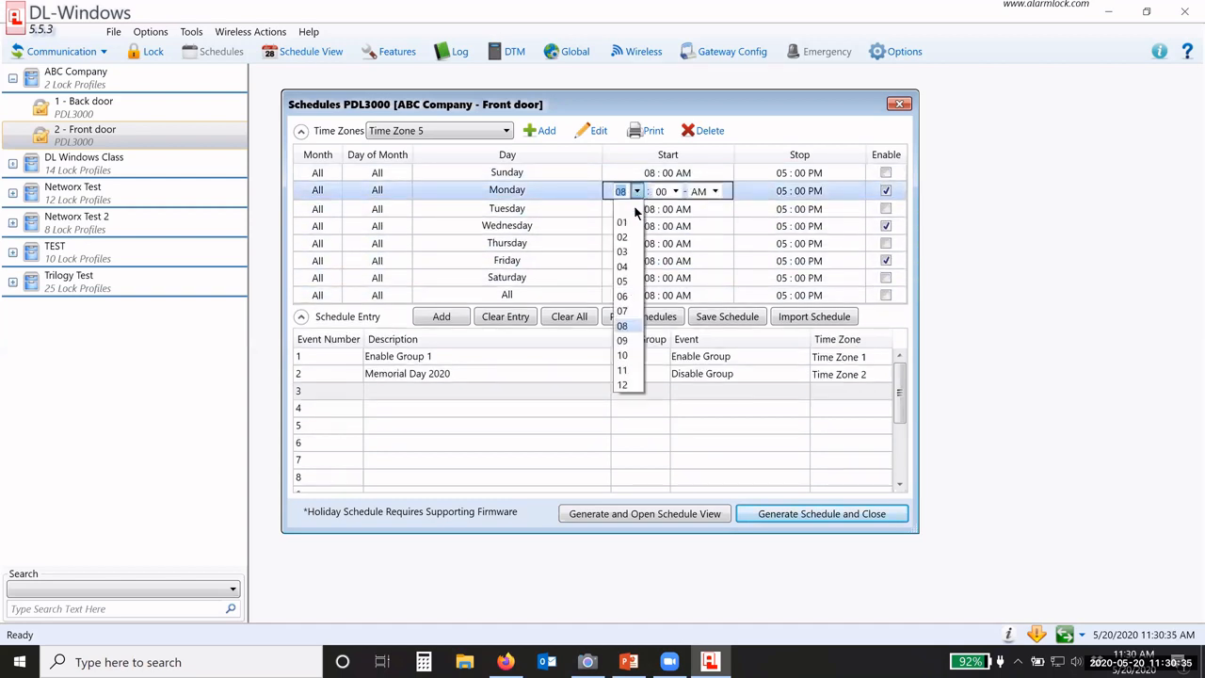
left_click(628, 296)
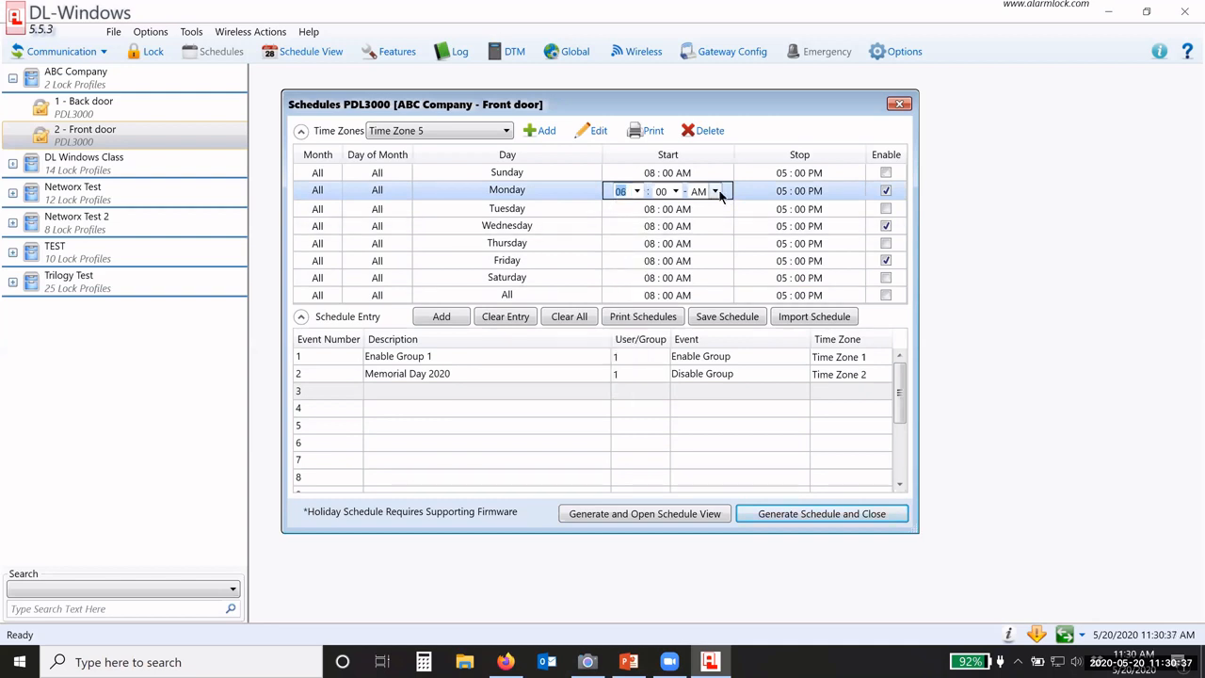
left_click(715, 191)
left_click(708, 226)
left_click(780, 193)
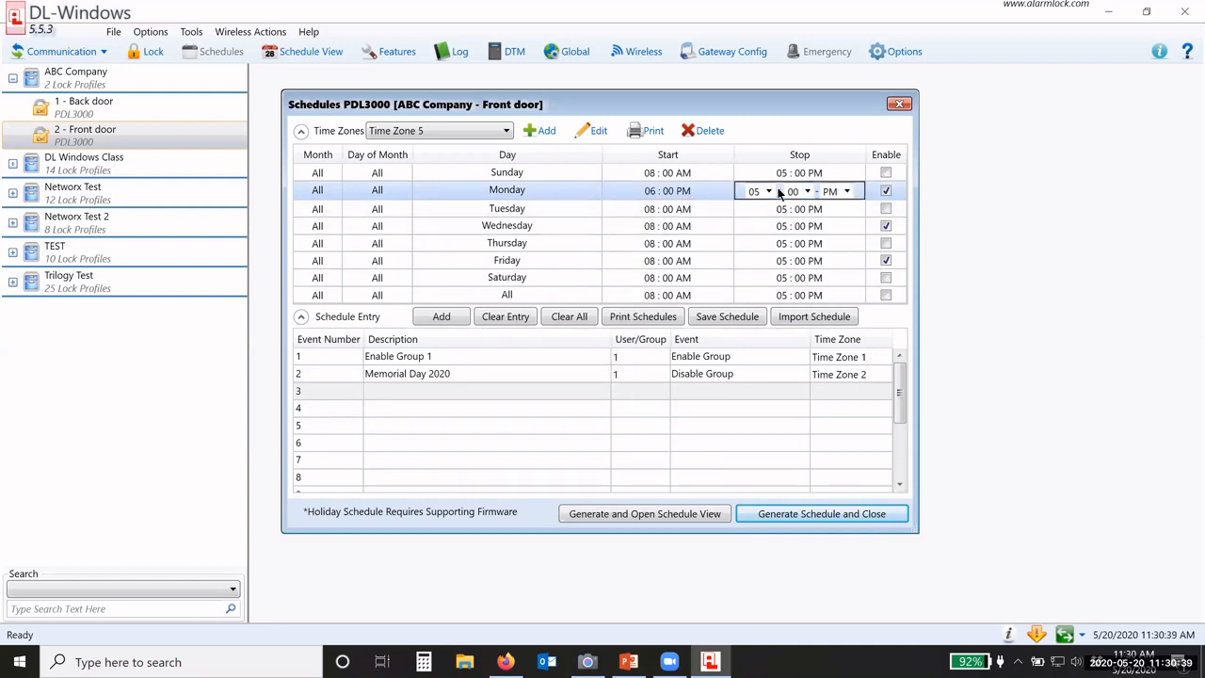
left_click(768, 191)
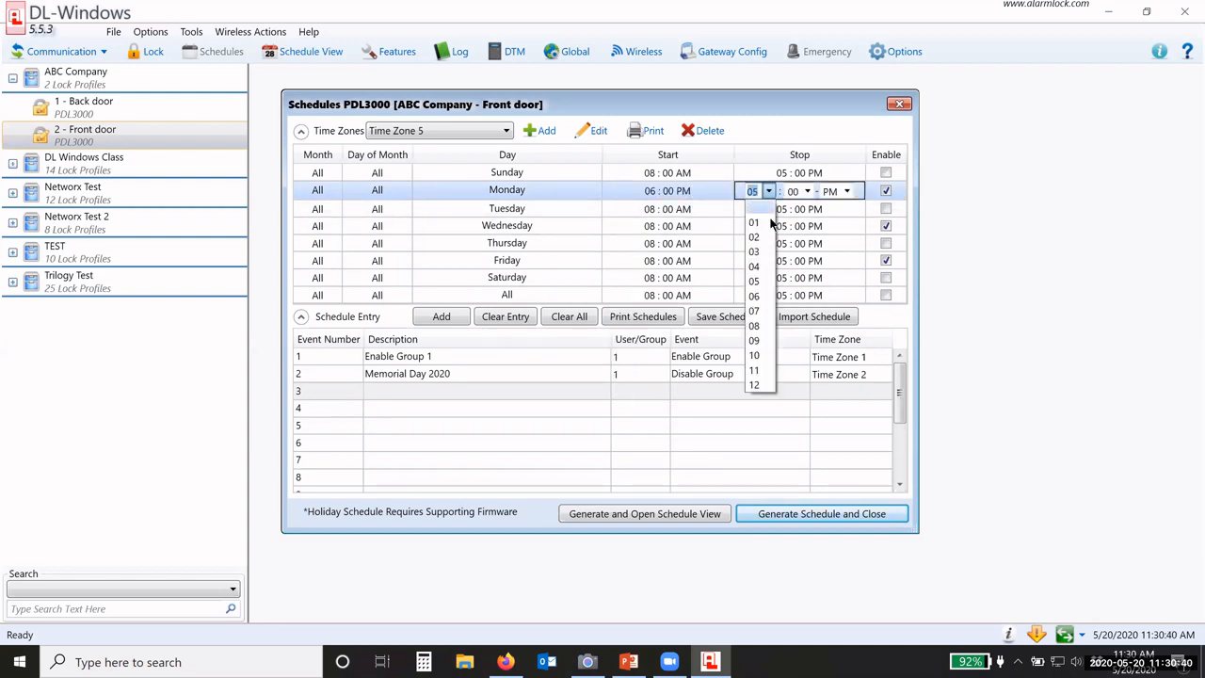
left_click(754, 355)
left_click(686, 193)
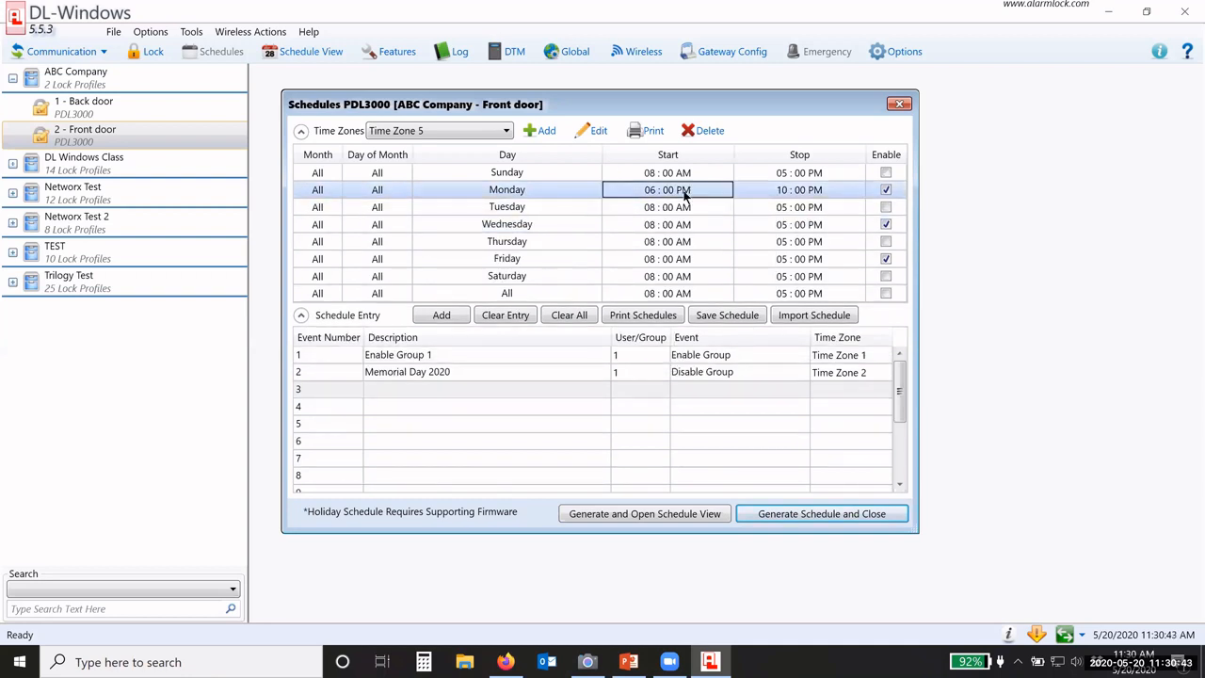
Step: Copy the 06:00 PM start and 10:00 PM stop to every day
right_click(686, 193)
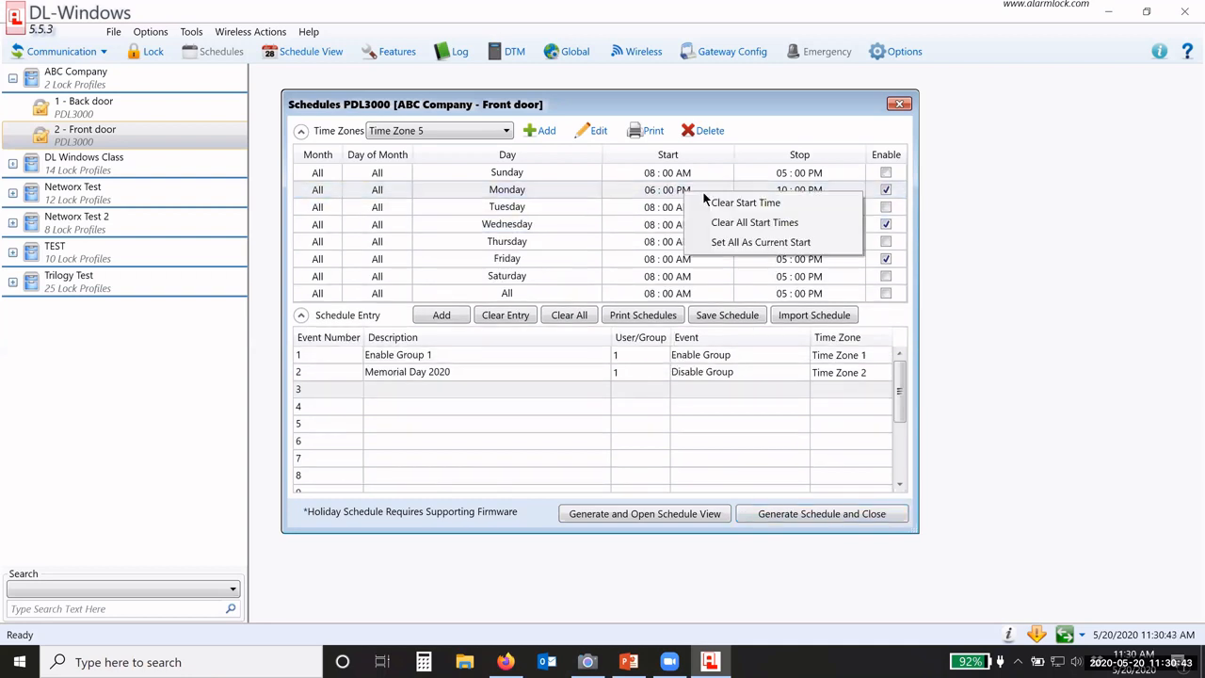
left_click(761, 243)
right_click(789, 189)
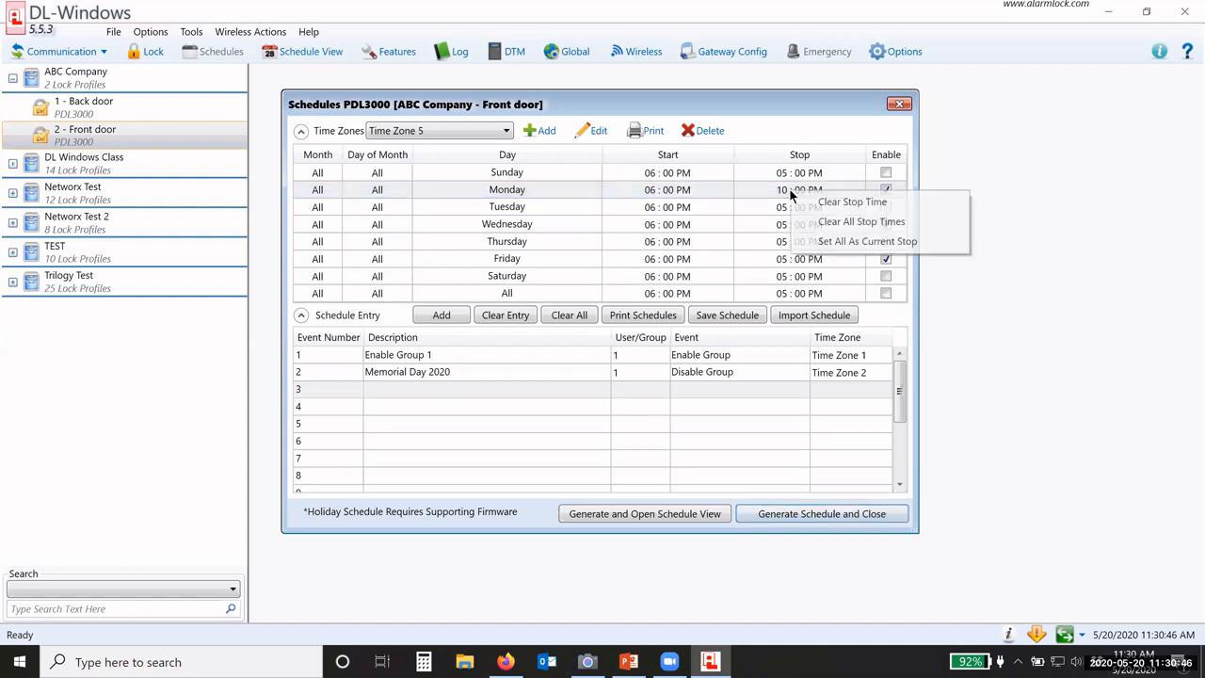
left_click(832, 243)
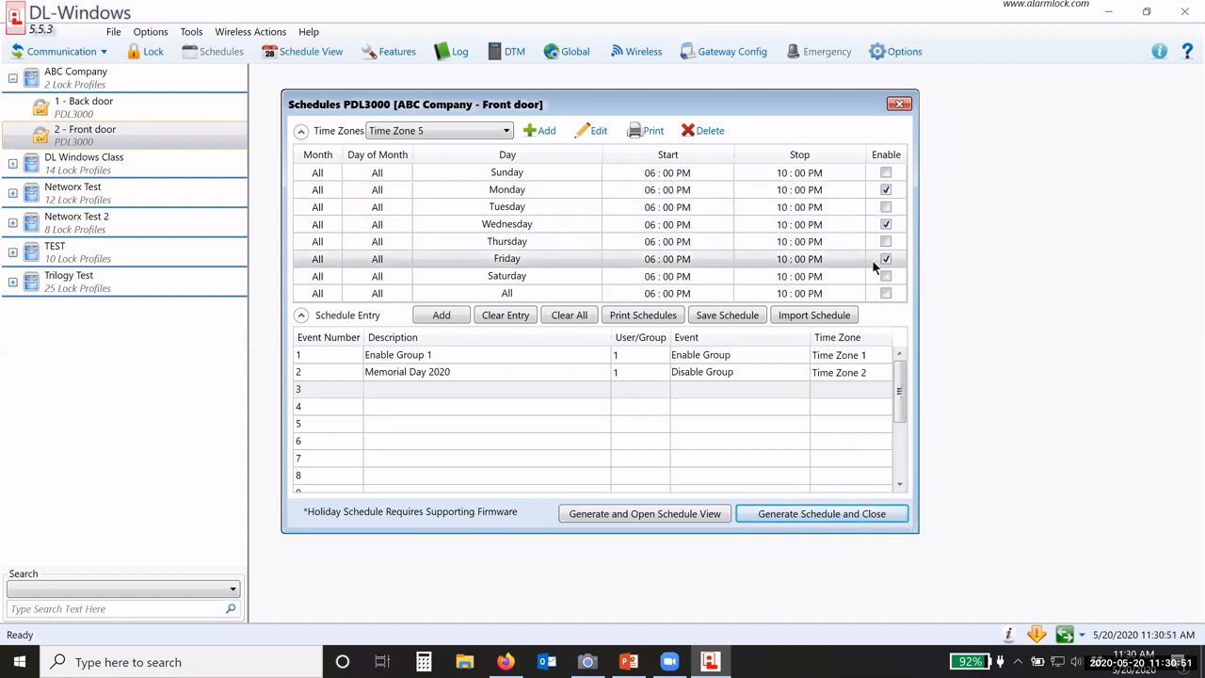
right_click(898, 178)
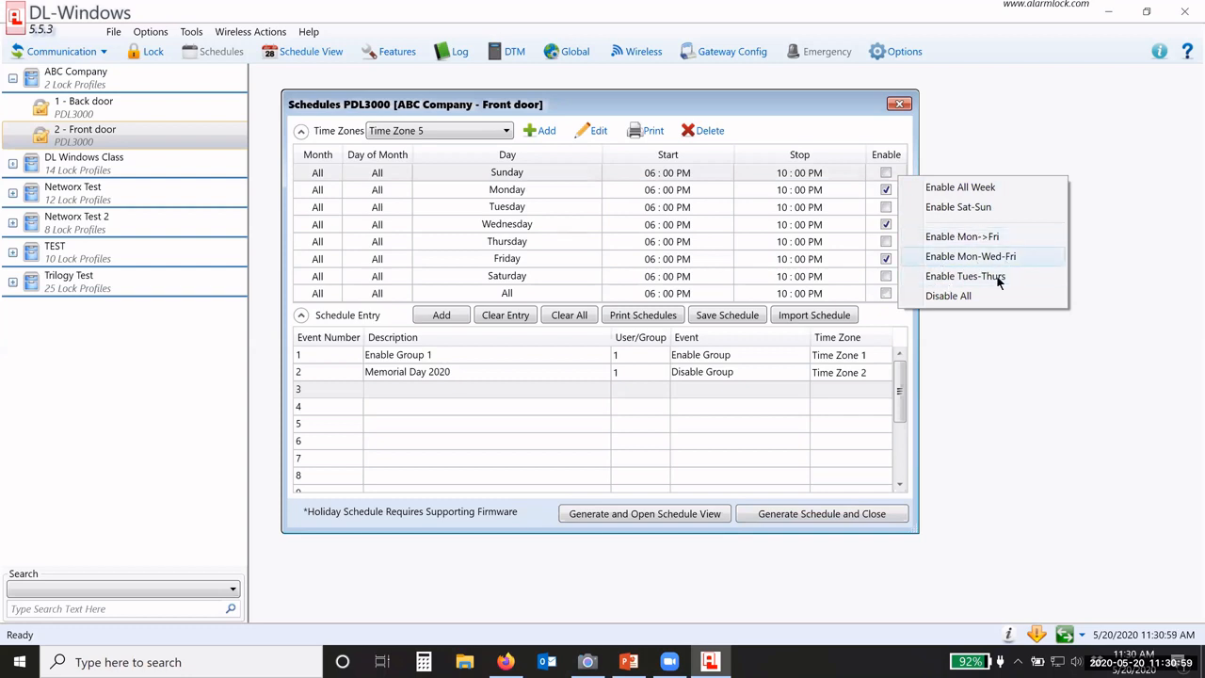
left_click(870, 206)
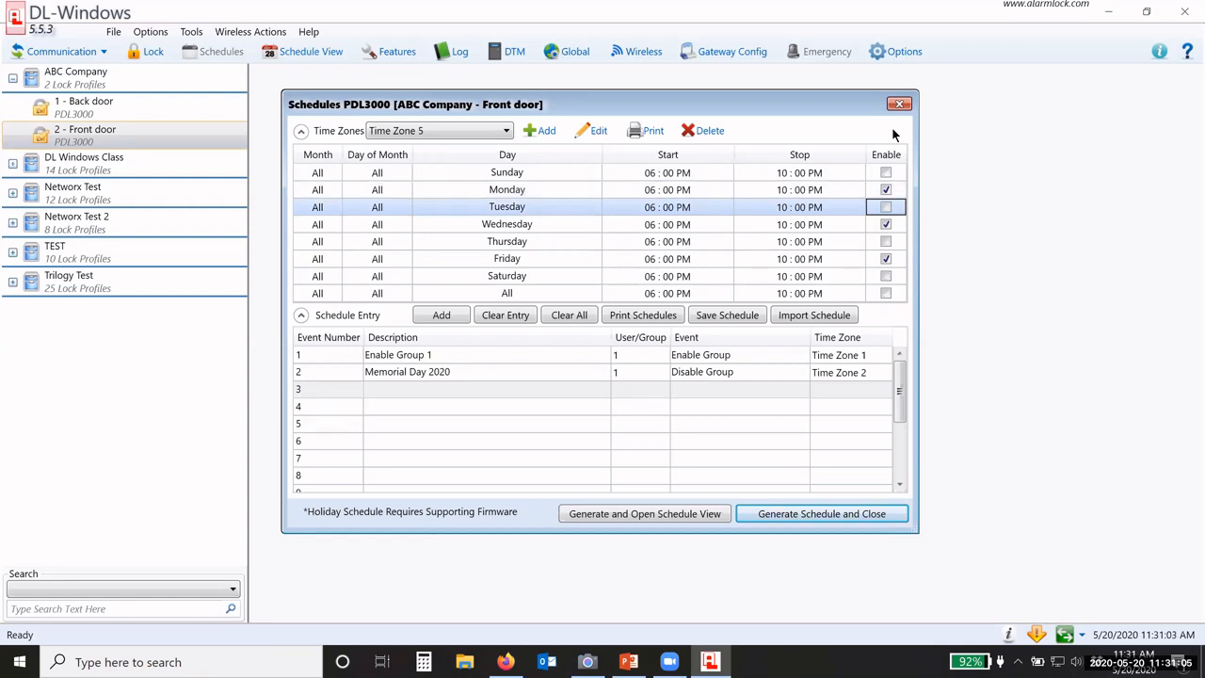
left_click(1084, 241)
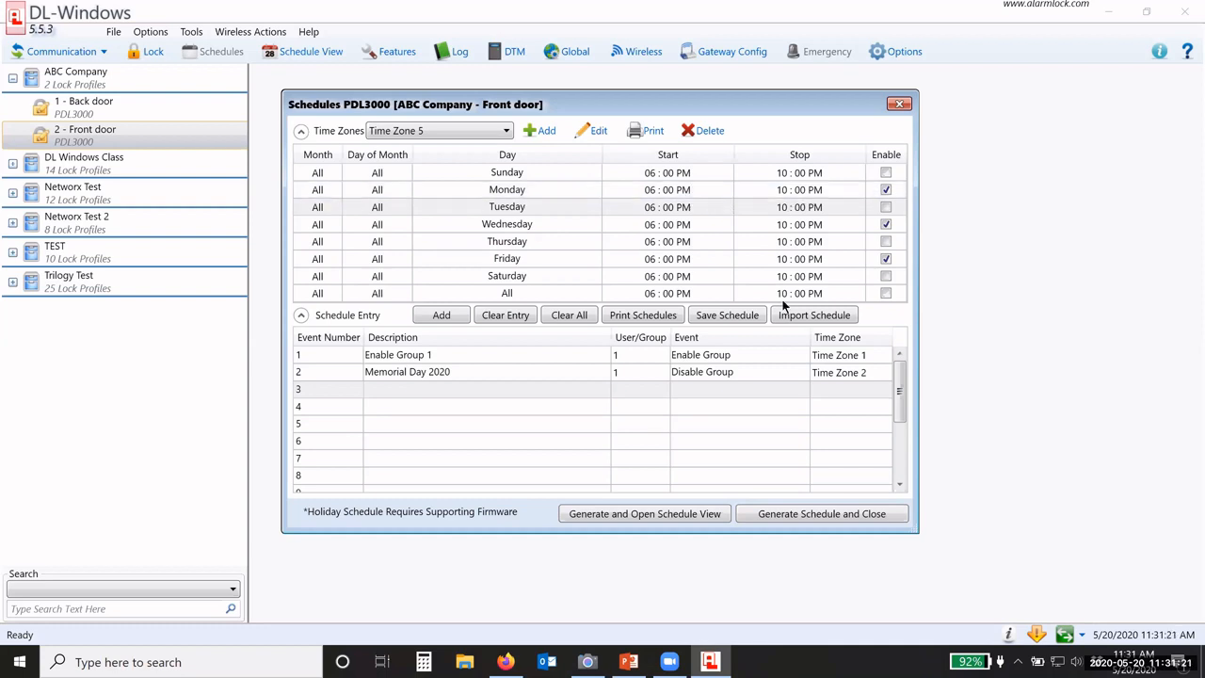
Step: Make entry 3 'User 21 work week Janitor': user 21, Enable User, Time Zone 5
left_click(393, 389)
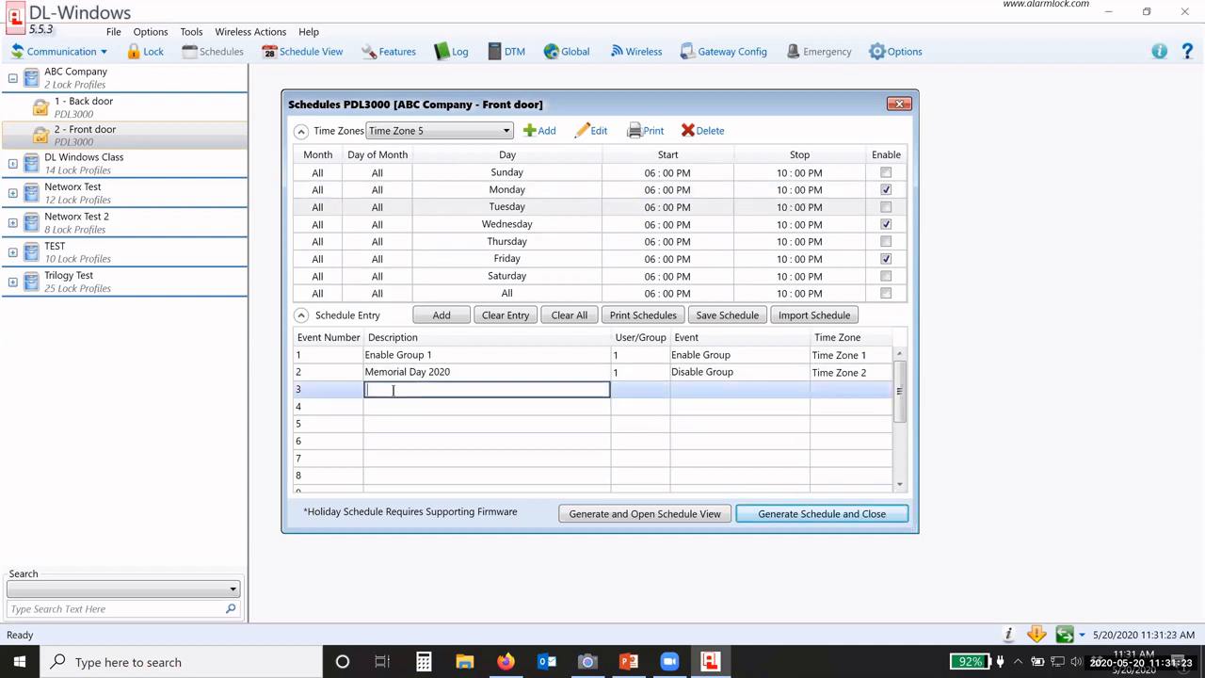
type("User 21 work week Janitor")
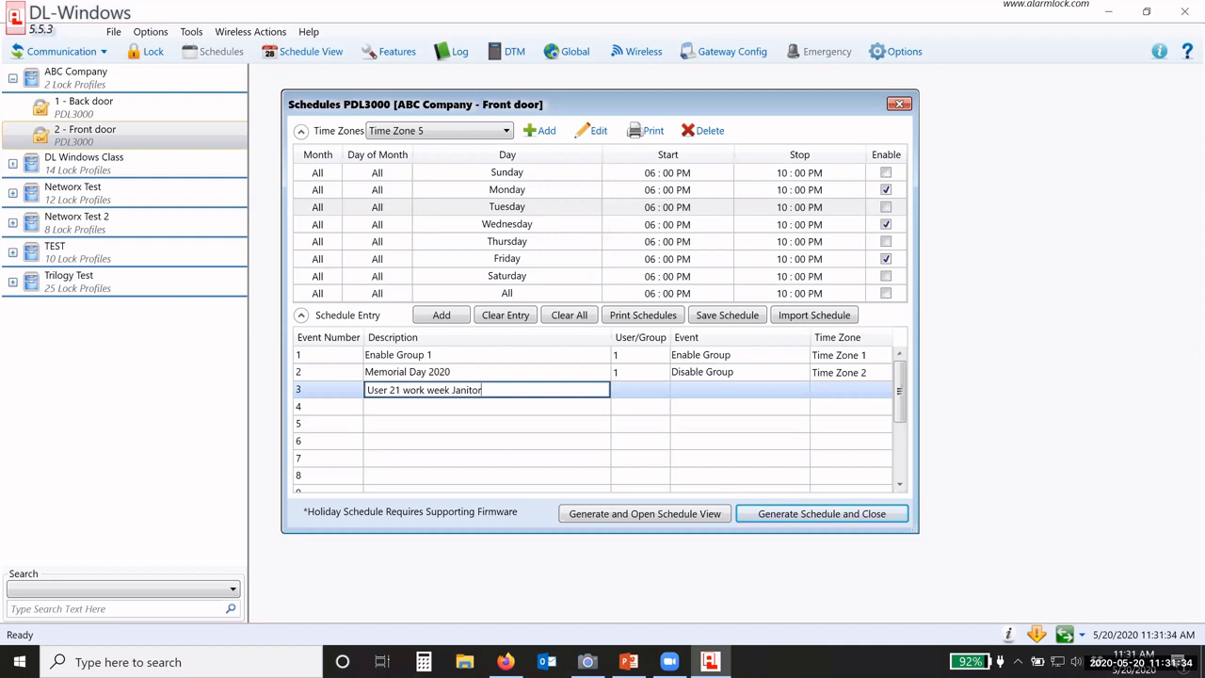
left_click(643, 390)
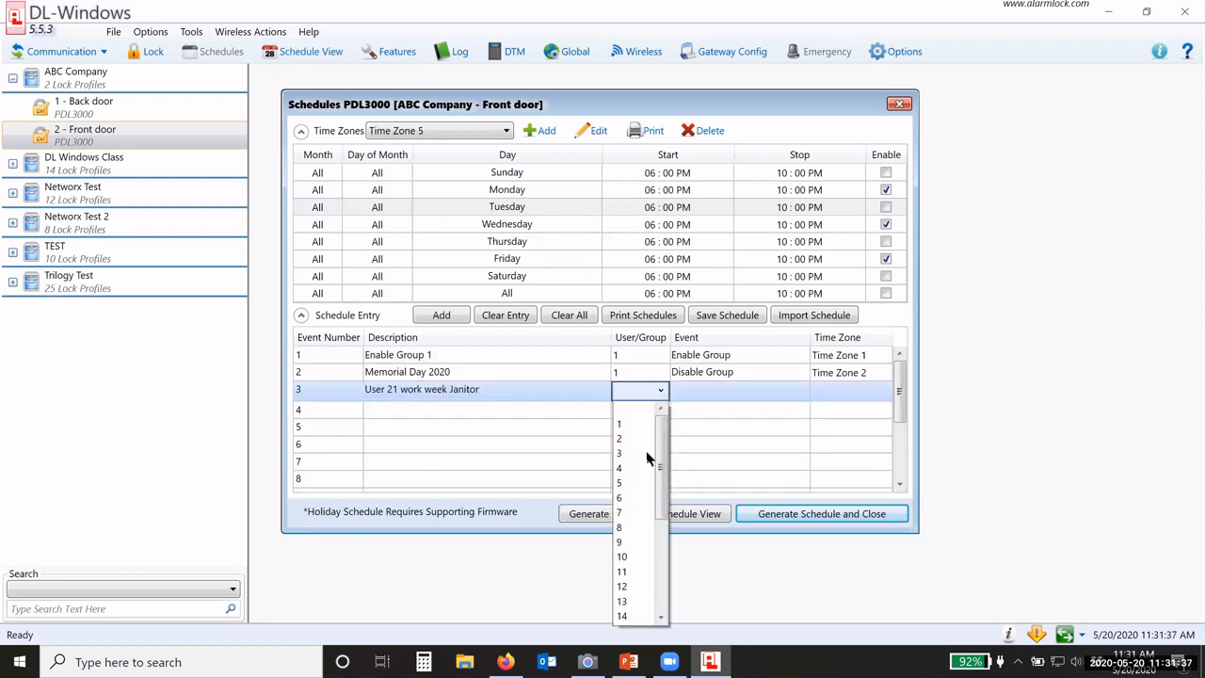
scroll(654, 519, "down", 4)
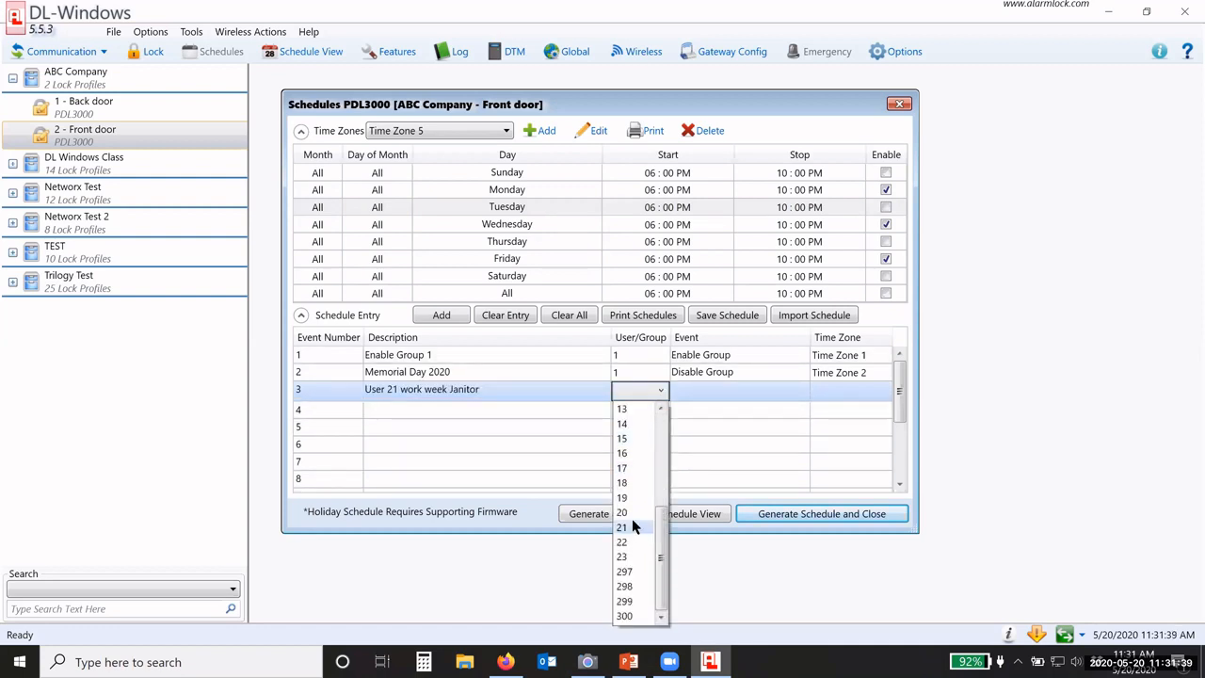
left_click(633, 528)
left_click(699, 396)
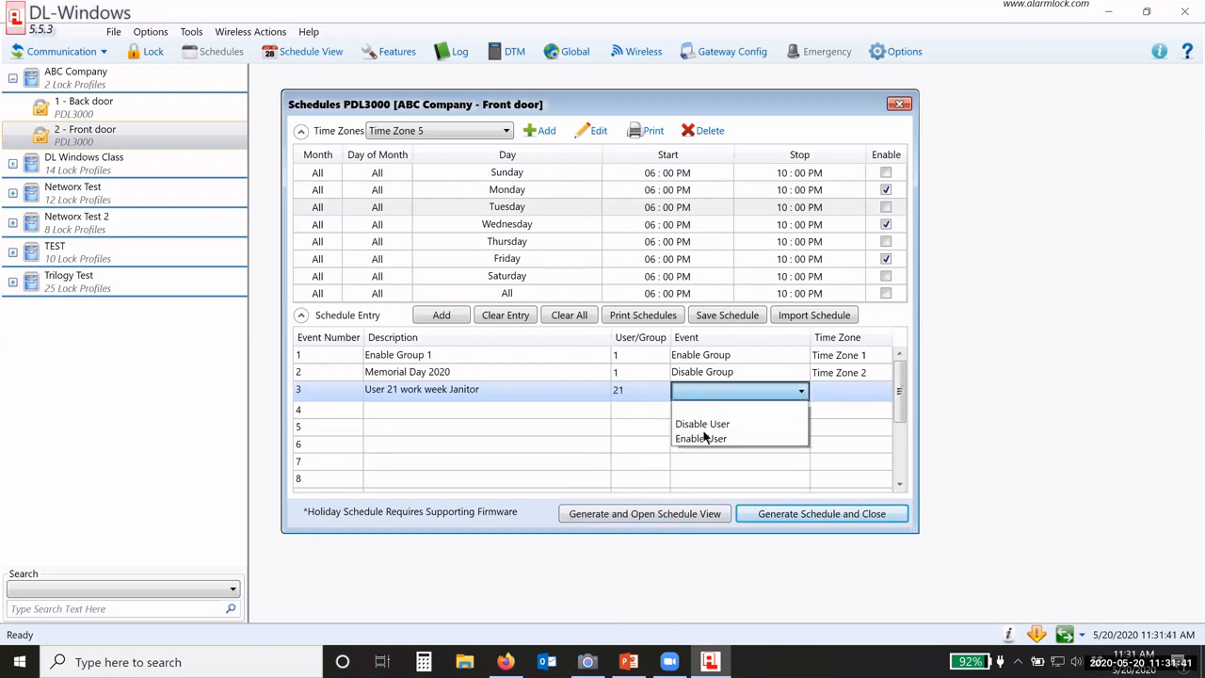
left_click(701, 428)
left_click(829, 393)
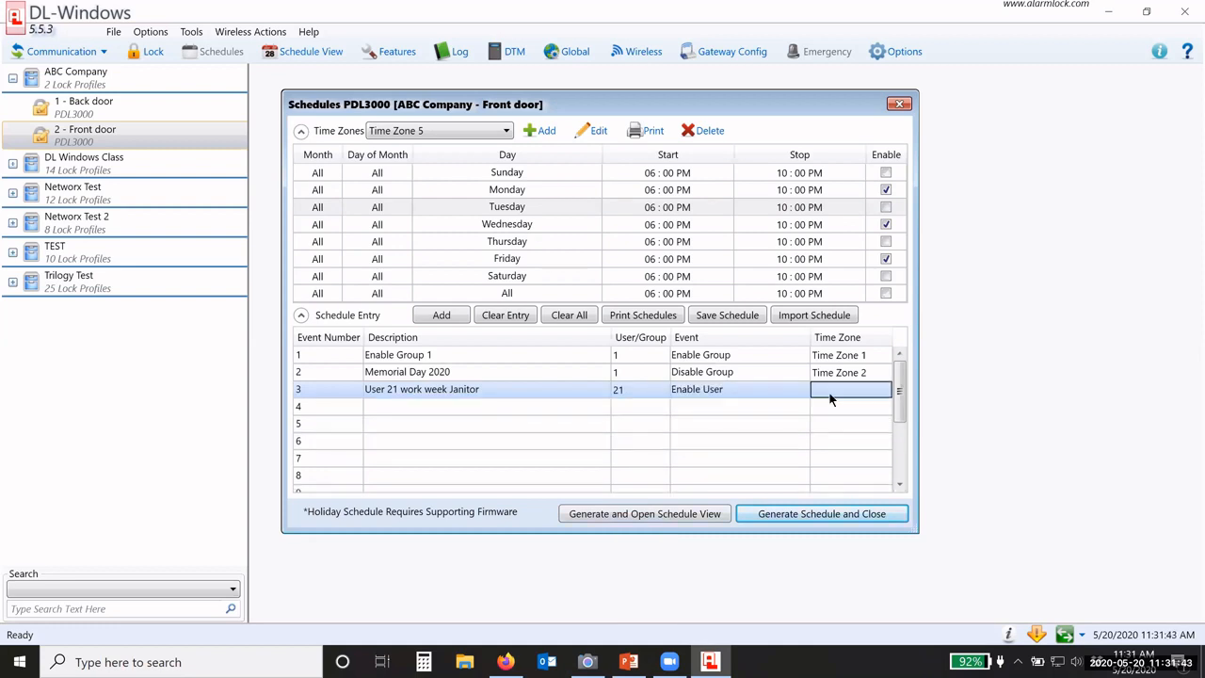
left_click(828, 396)
left_click(825, 483)
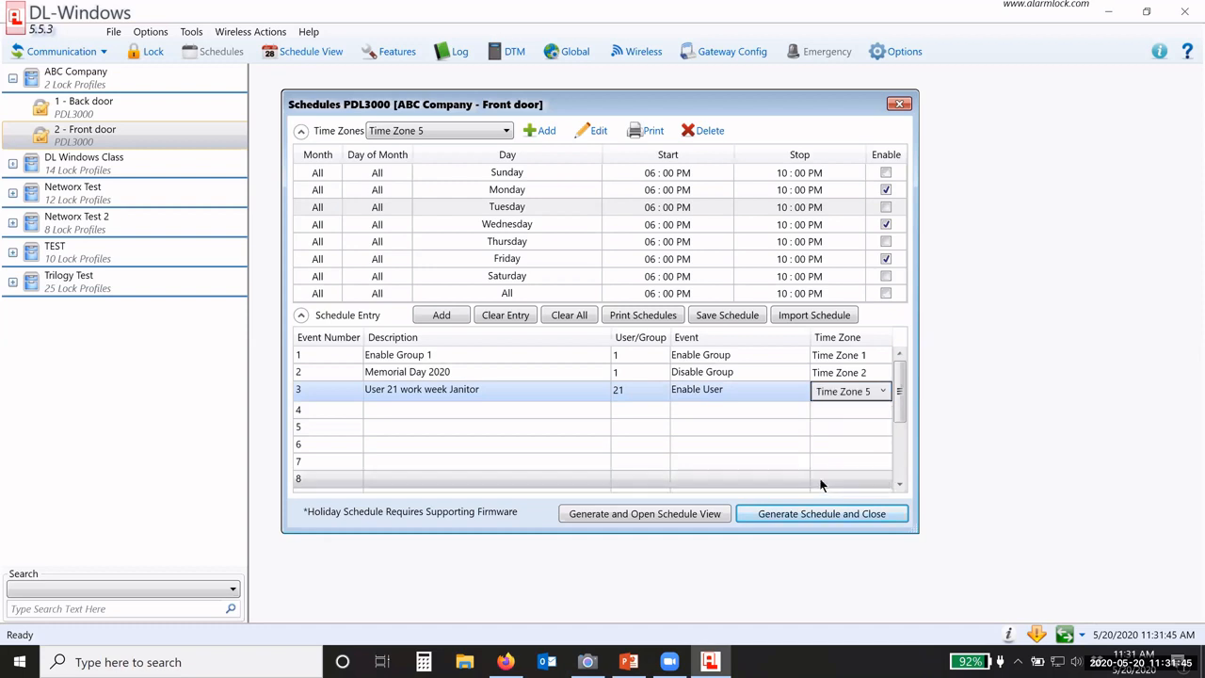
Step: Set entry 4 to user 22 with event Enable User in Time Zone 5
left_click(725, 406)
left_click(634, 395)
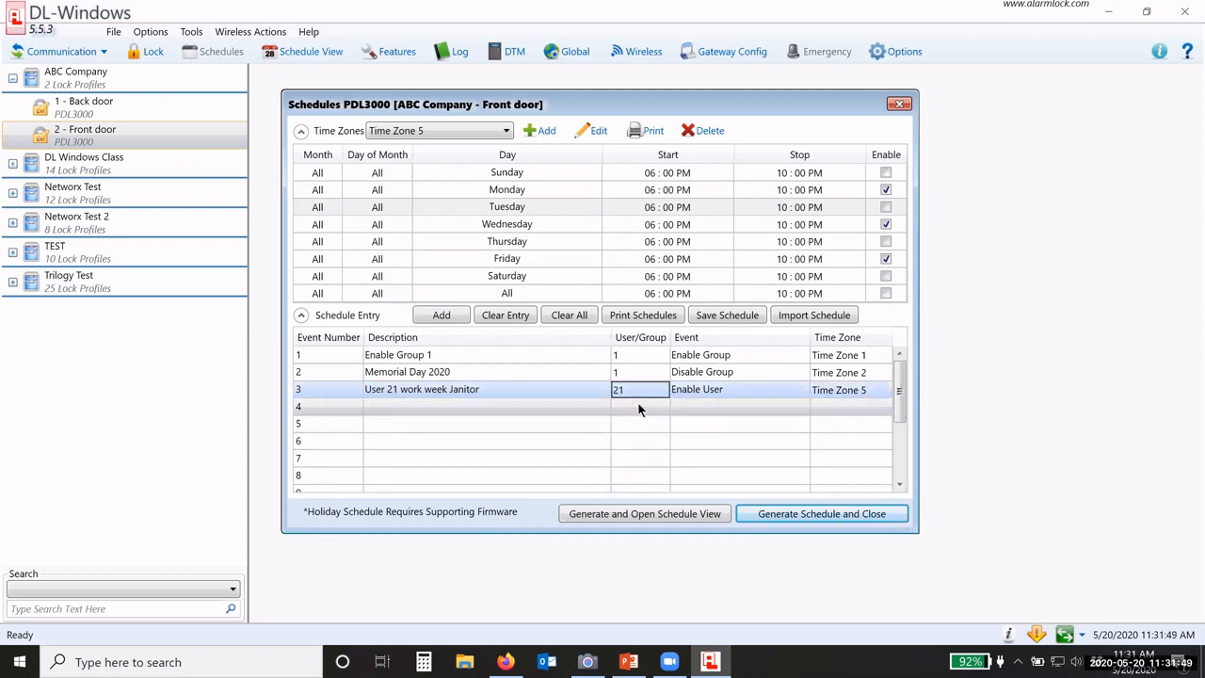
left_click(631, 411)
left_click(637, 408)
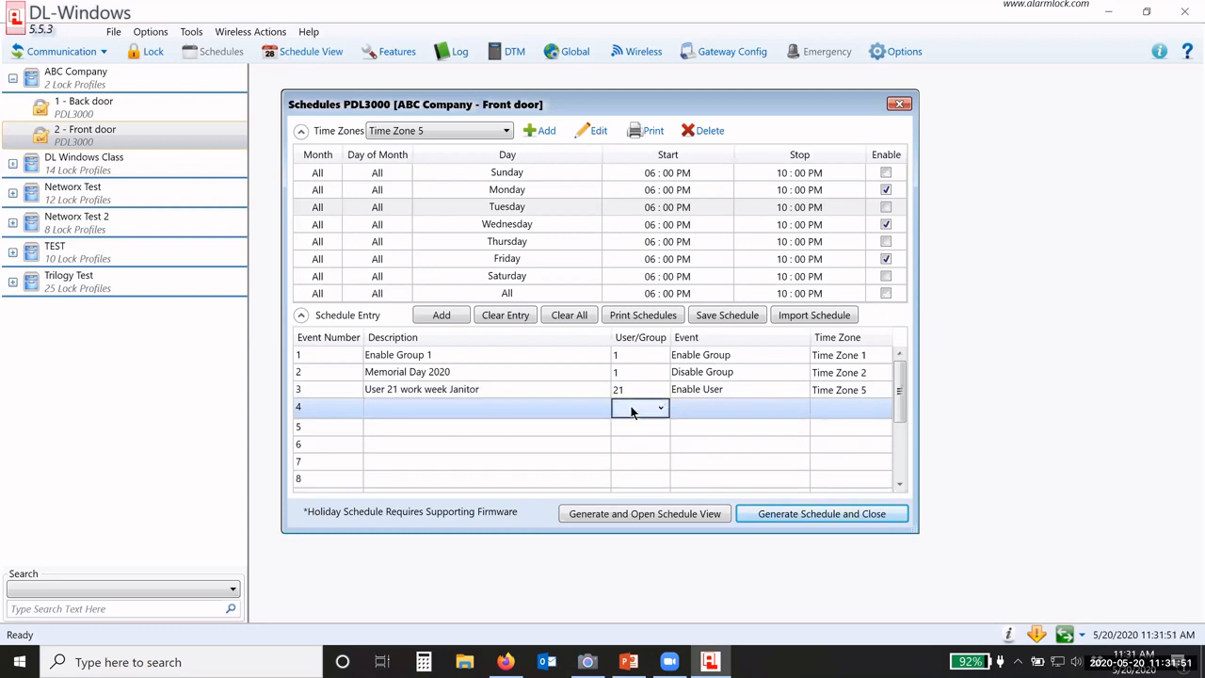
left_click(639, 408)
scroll(637, 538, "down", 3)
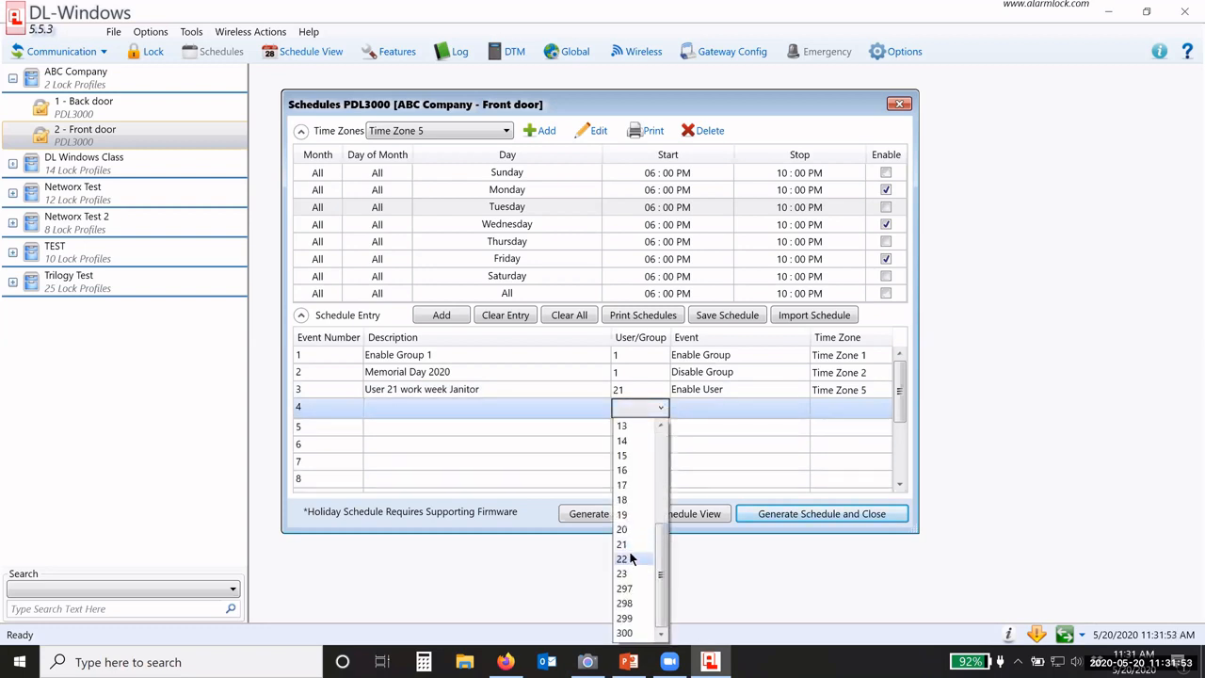
left_click(622, 559)
left_click(712, 411)
left_click(711, 412)
left_click(712, 413)
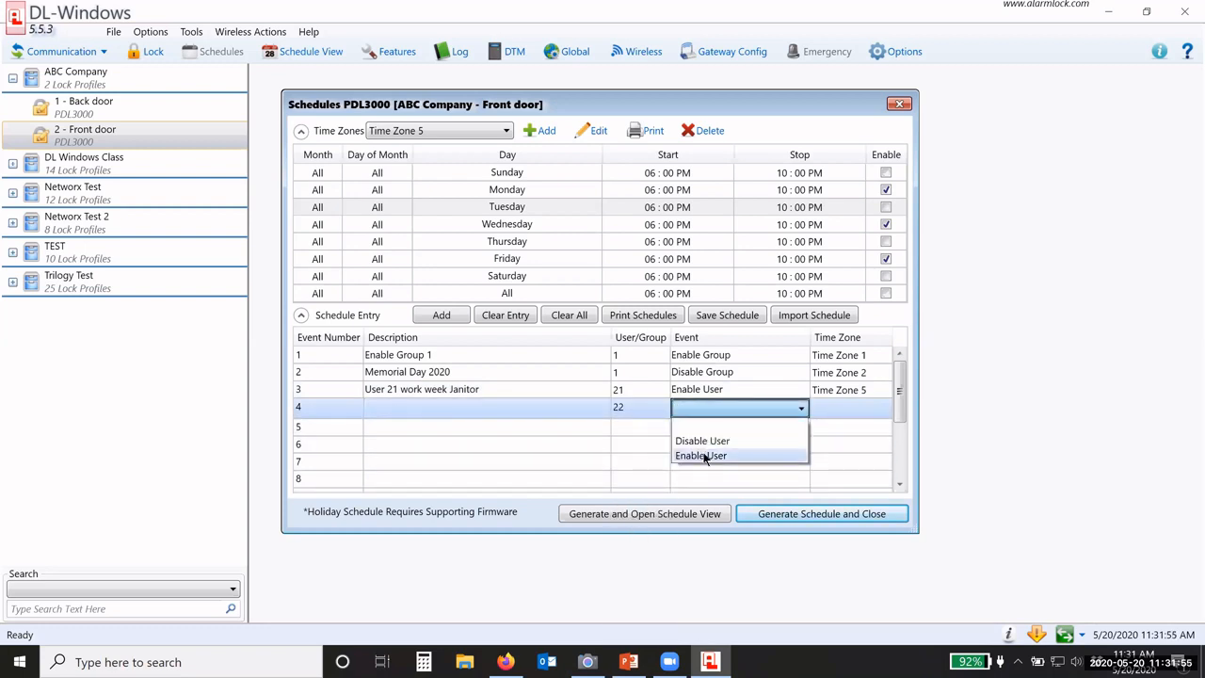
left_click(706, 459)
left_click(829, 413)
left_click(829, 413)
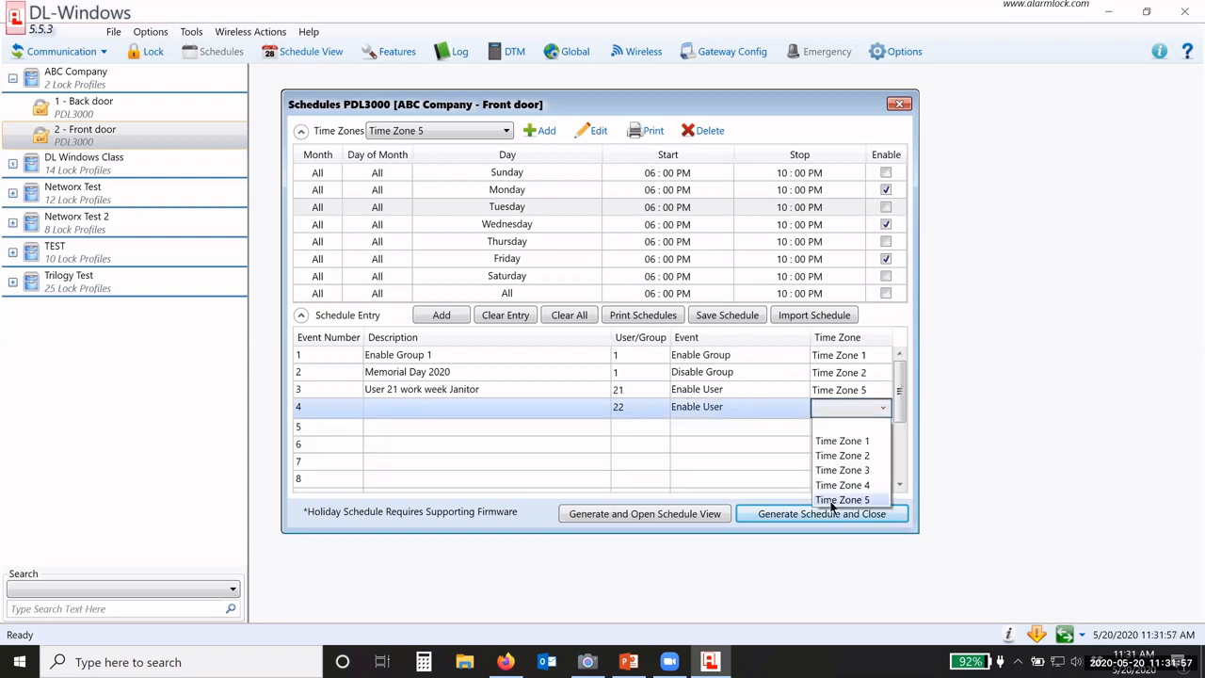
left_click(827, 465)
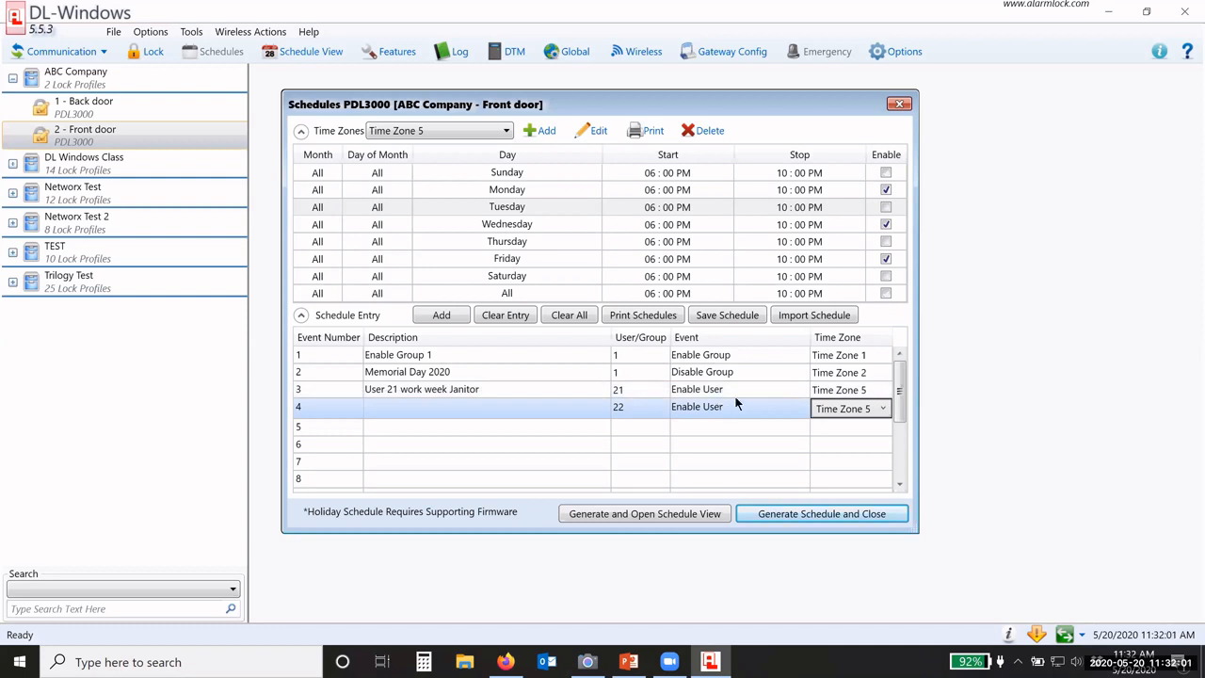
Step: Regenerate the front door schedule over the old data and enlarge the schedule view
left_click(628, 516)
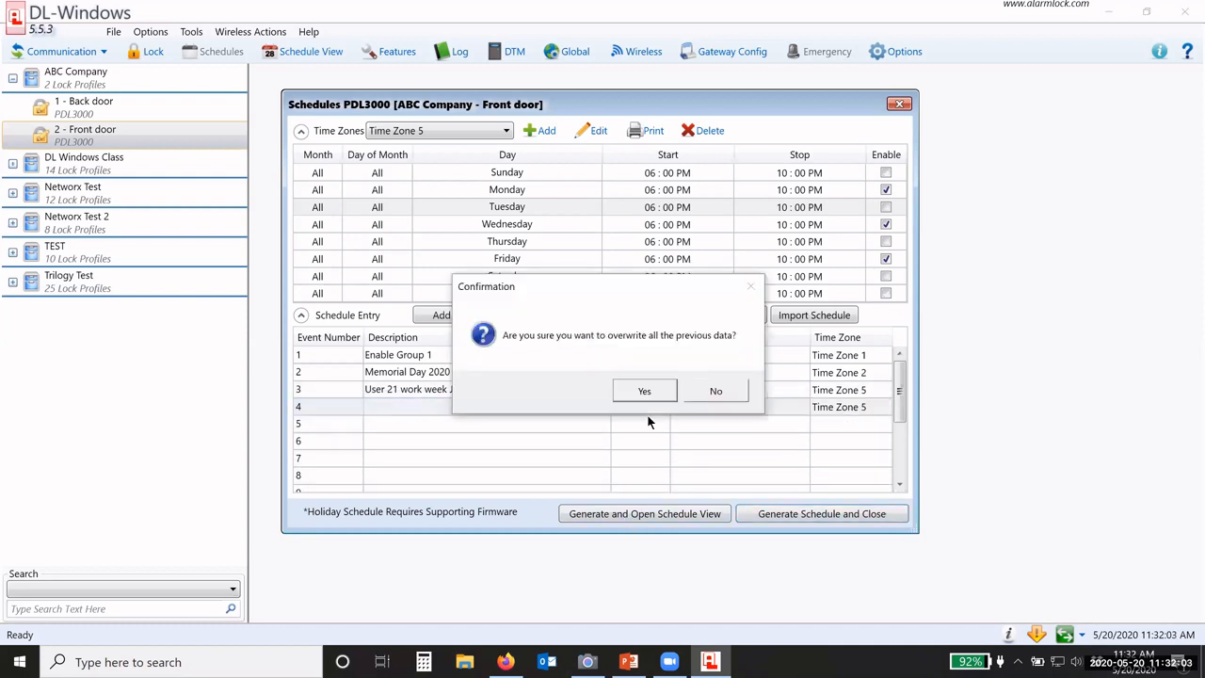
left_click(643, 391)
left_click_drag(678, 185, 640, 97)
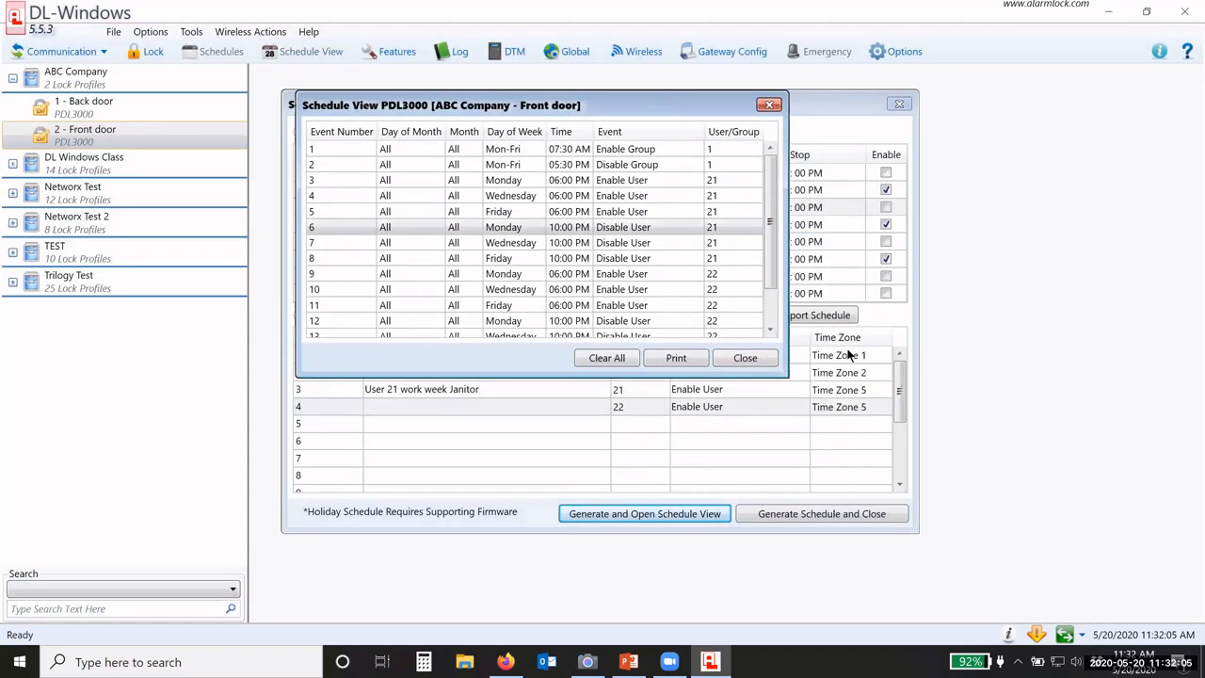
left_click_drag(794, 380, 873, 461)
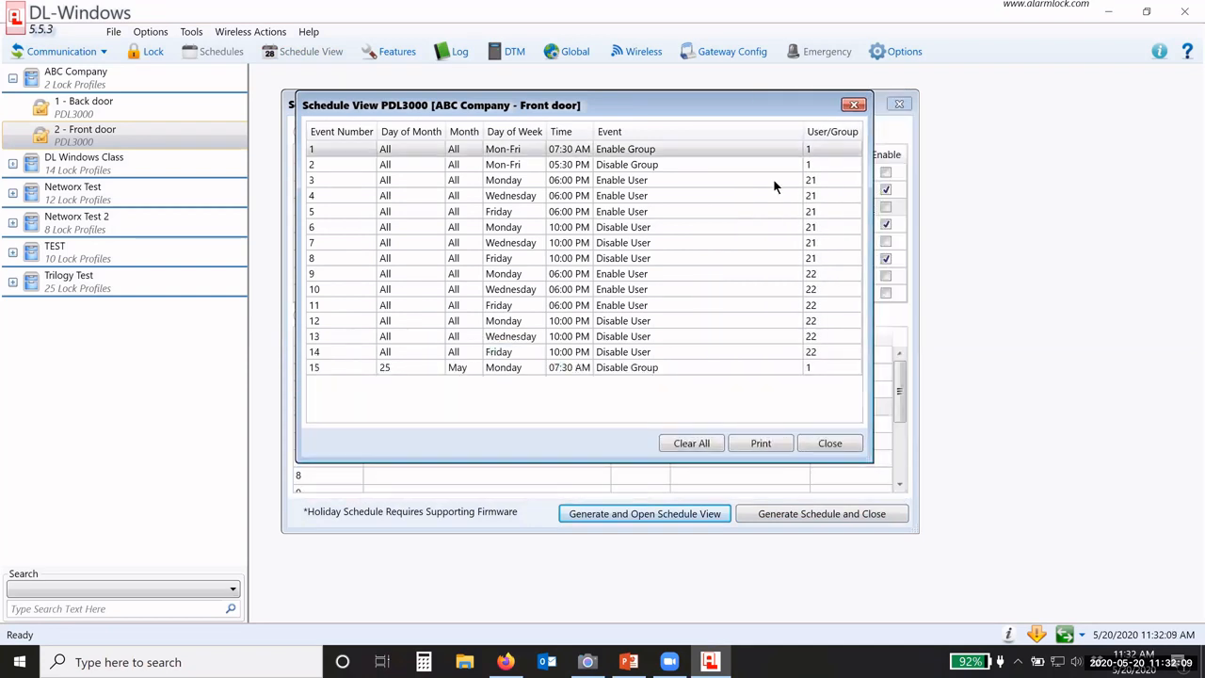
Step: Review users 21/22 6 PM enables, 10 PM disables, and Mon-Fri 07:30 AM/05:30 PM group events
left_click(560, 183)
key("Down")
key("Down")
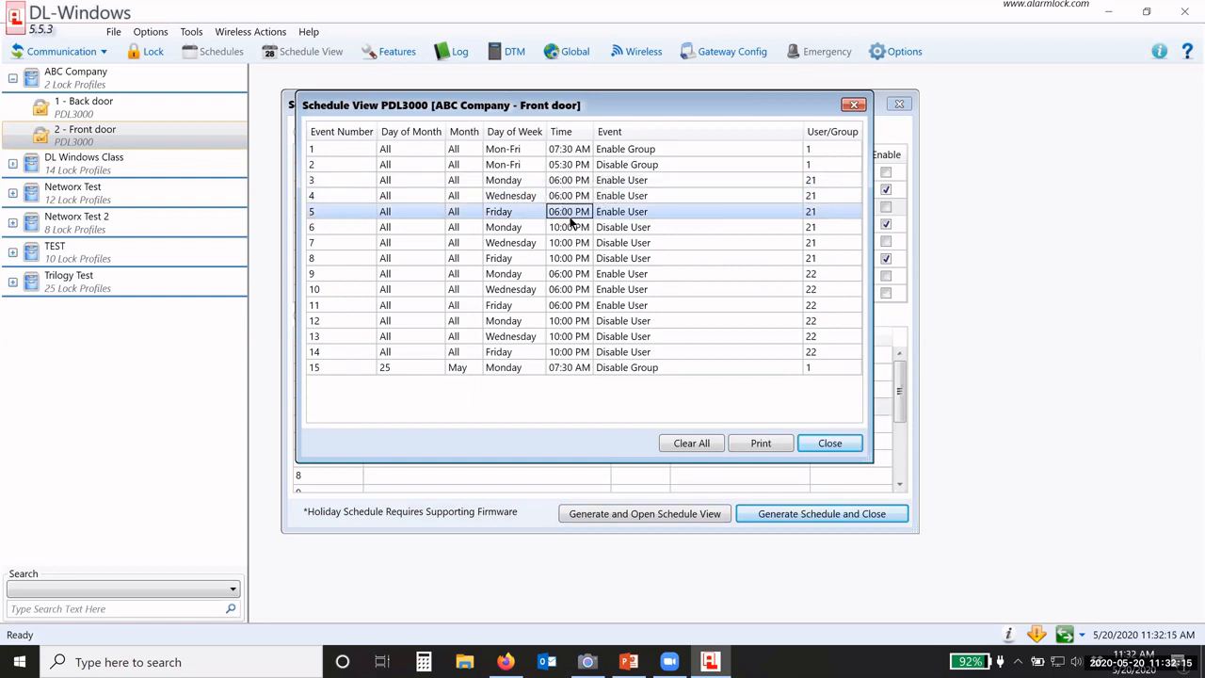
key("Down")
key("Down")
key("Down")
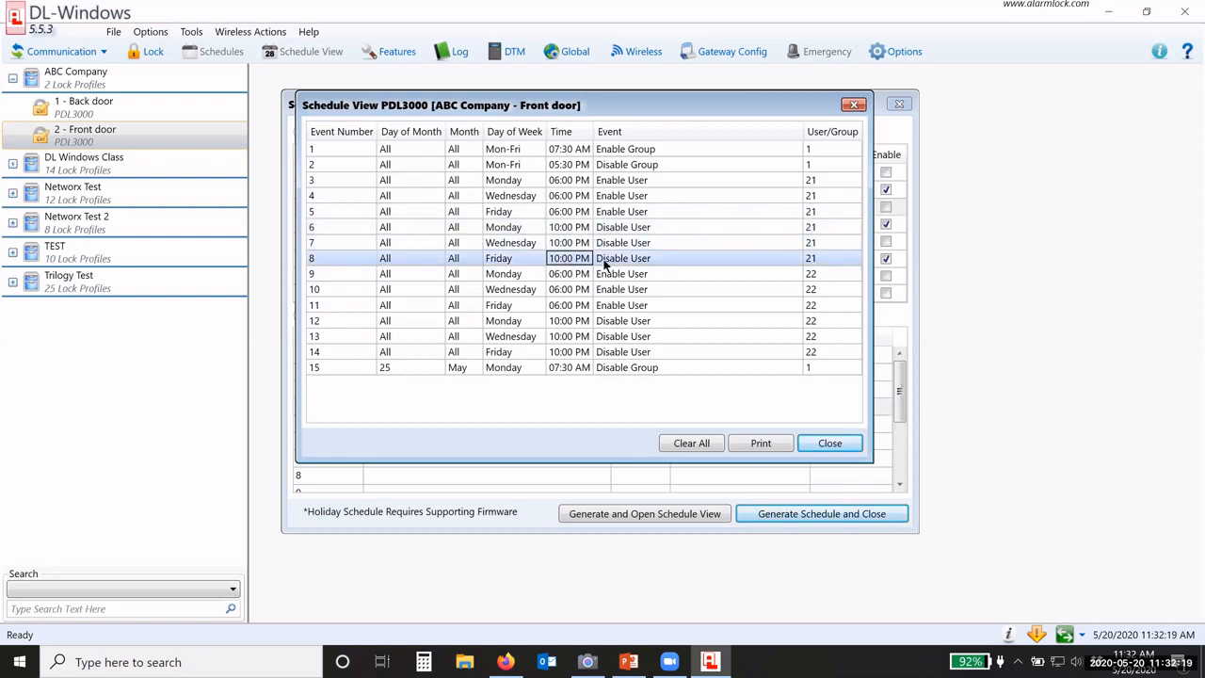
left_click(570, 273)
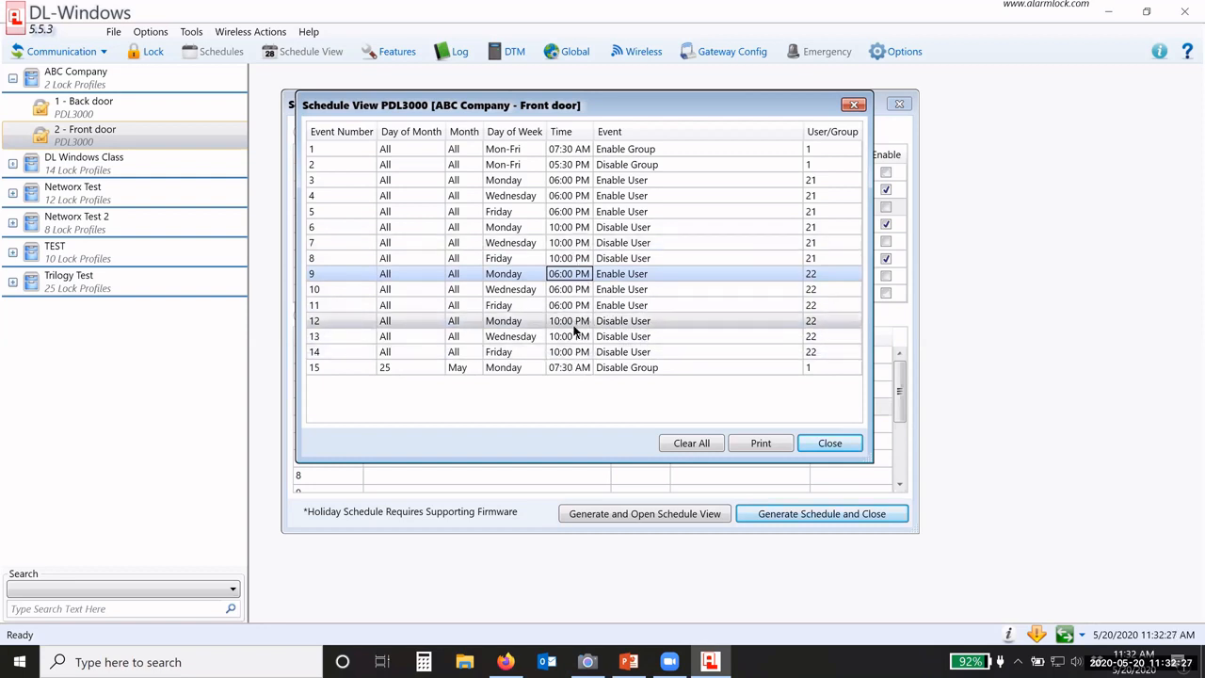
left_click(584, 166)
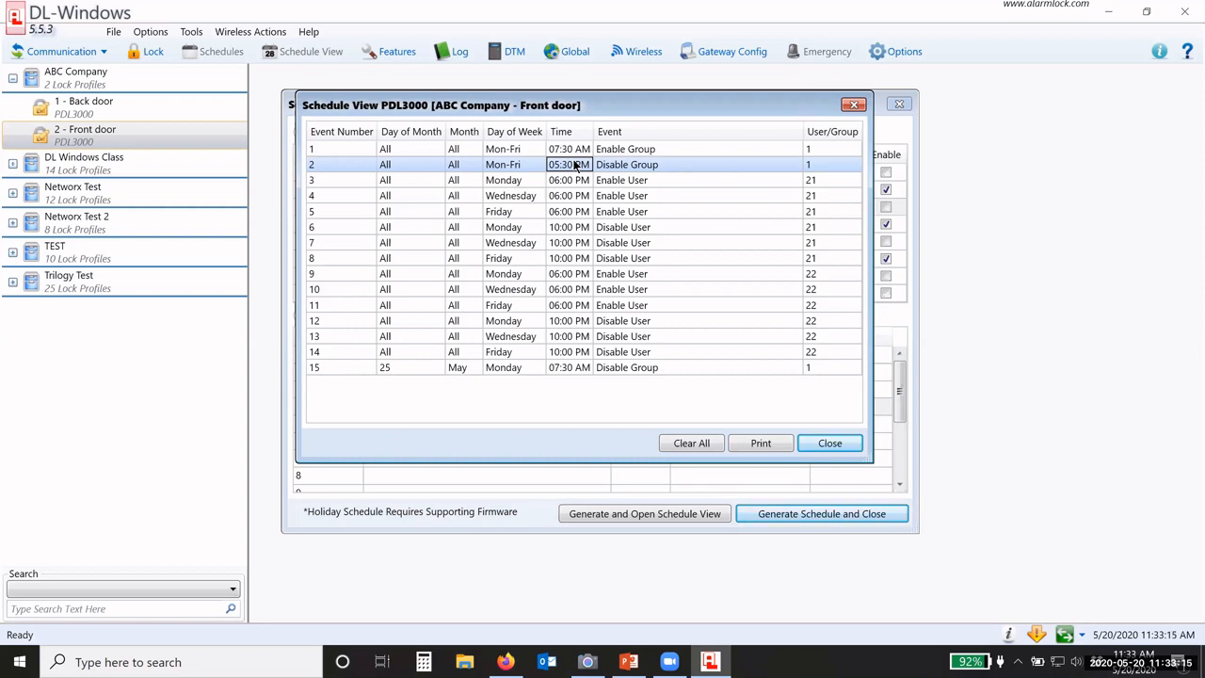
left_click(576, 151)
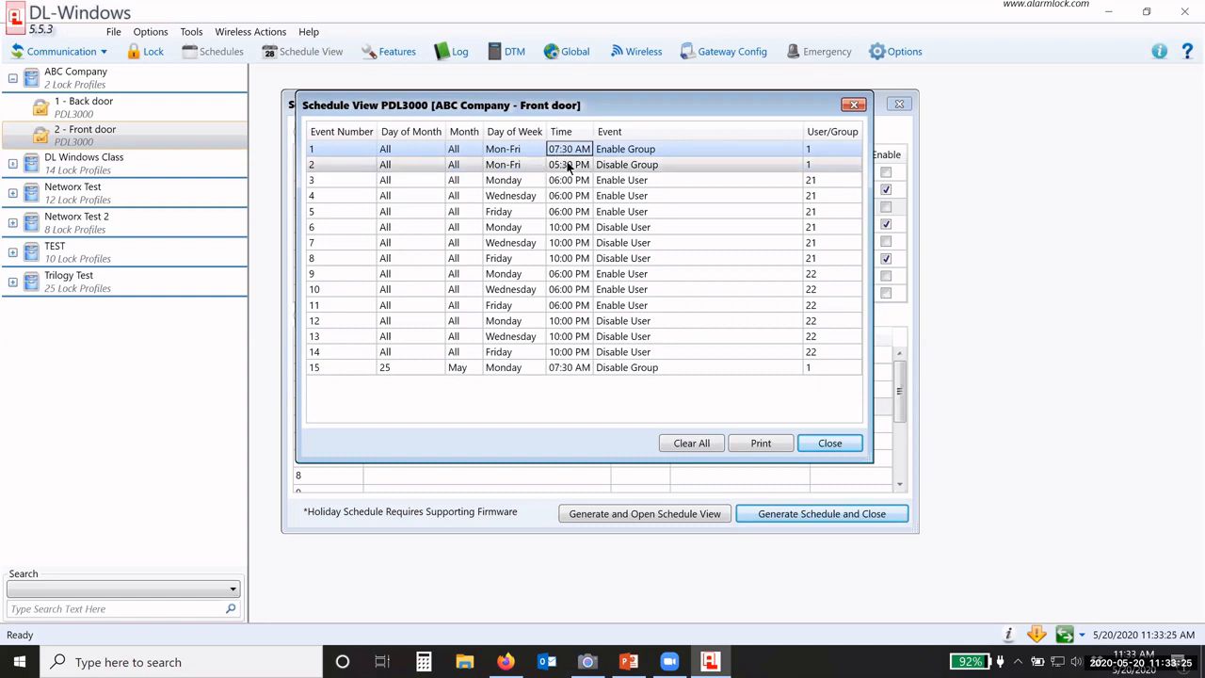
left_click(568, 166)
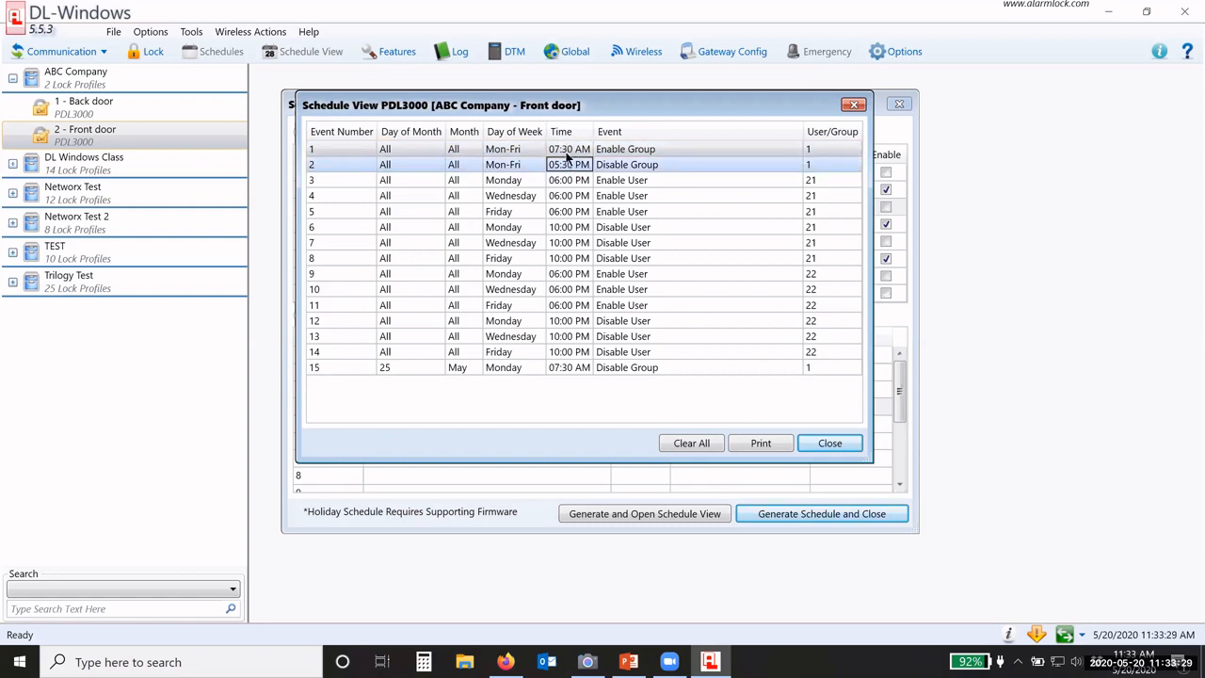
left_click(568, 151)
left_click(562, 165)
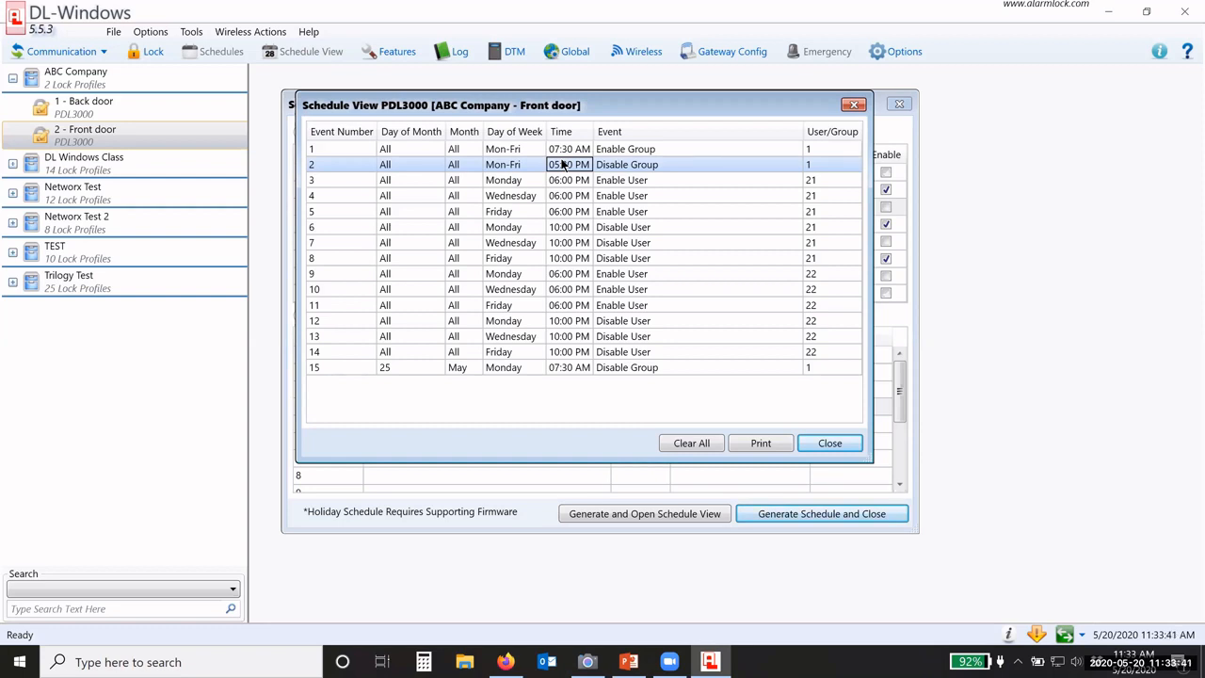
left_click(531, 149)
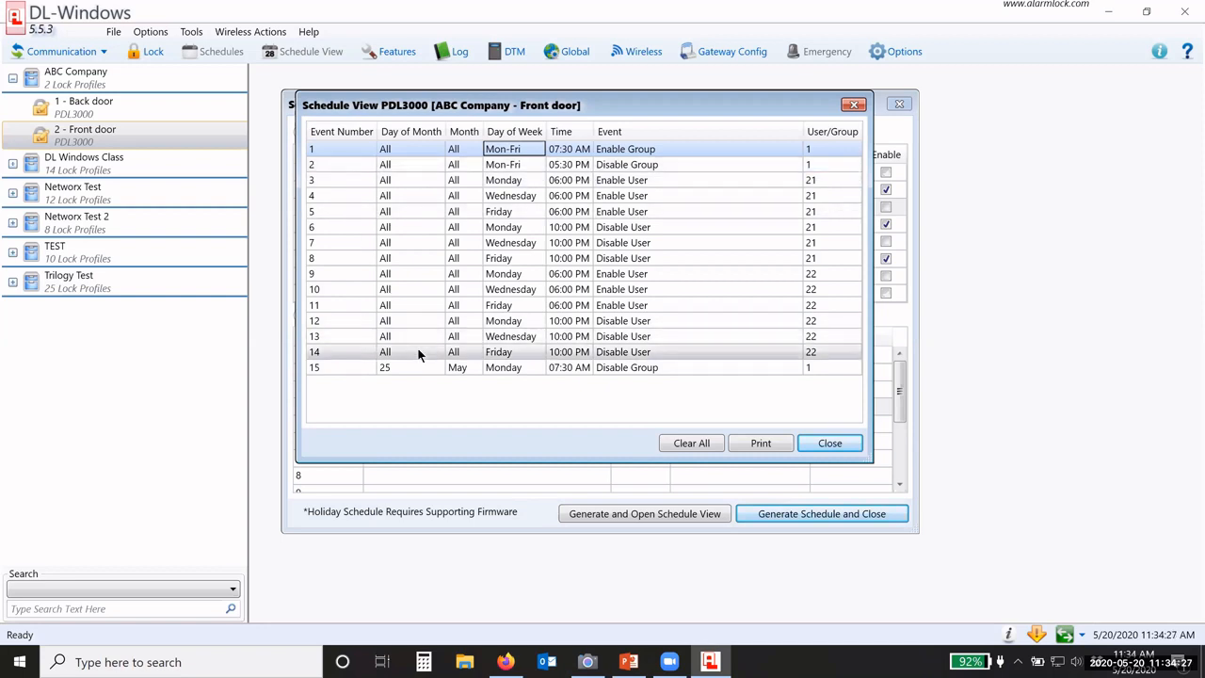
Step: Close the schedule view and return from Front door to the Back door lock's schedules
left_click(830, 444)
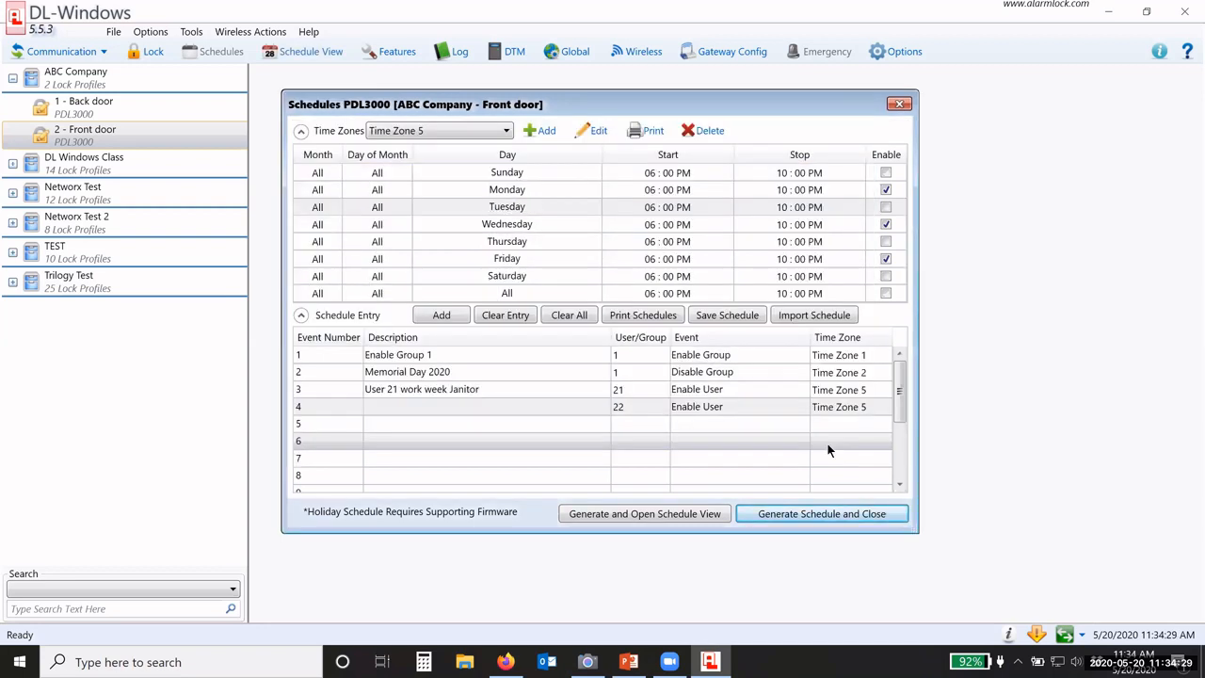
left_click(170, 113)
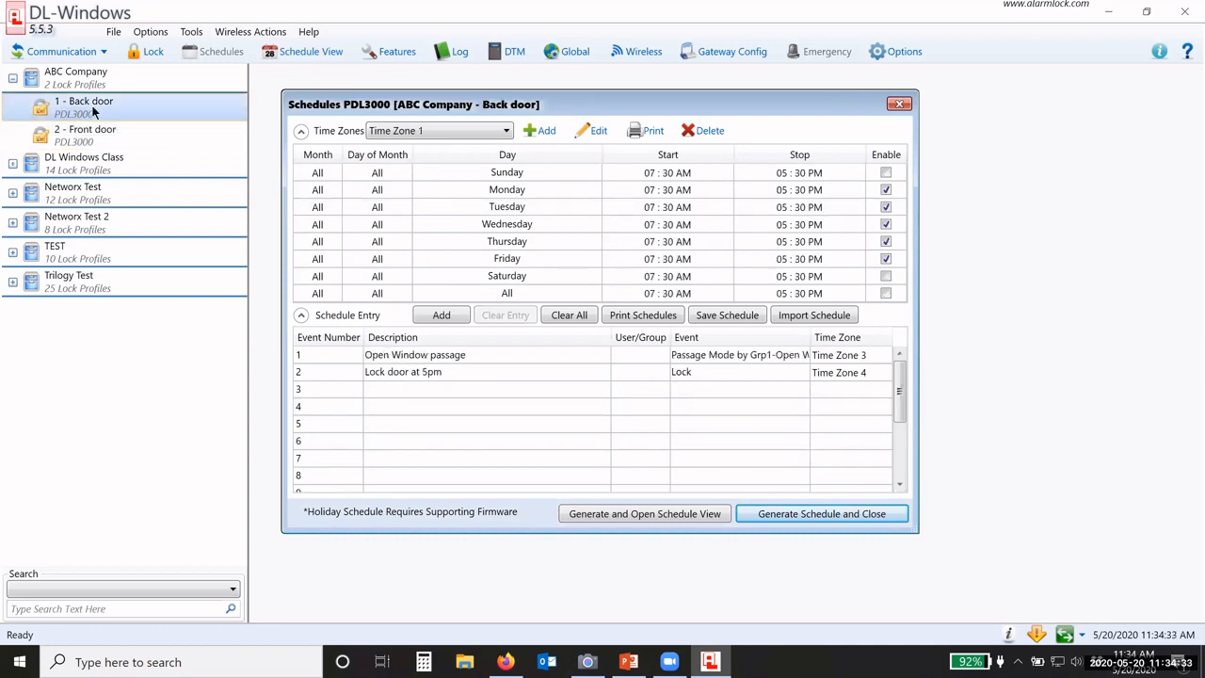
left_click(105, 136)
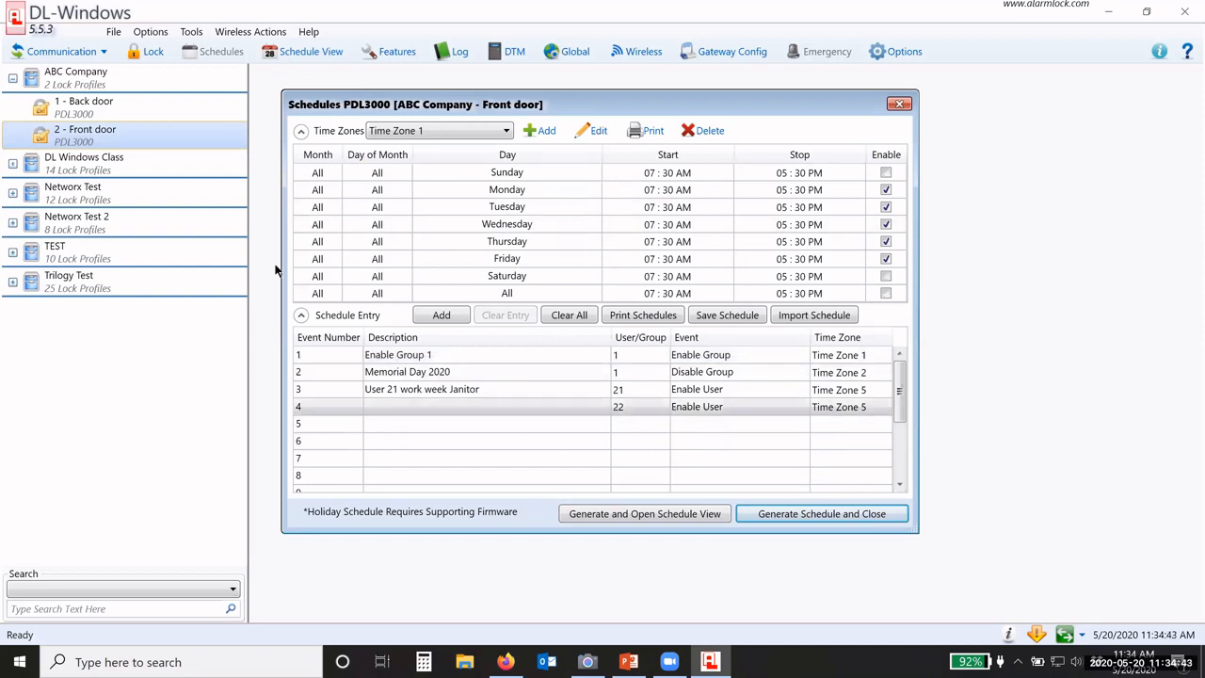
left_click(81, 111)
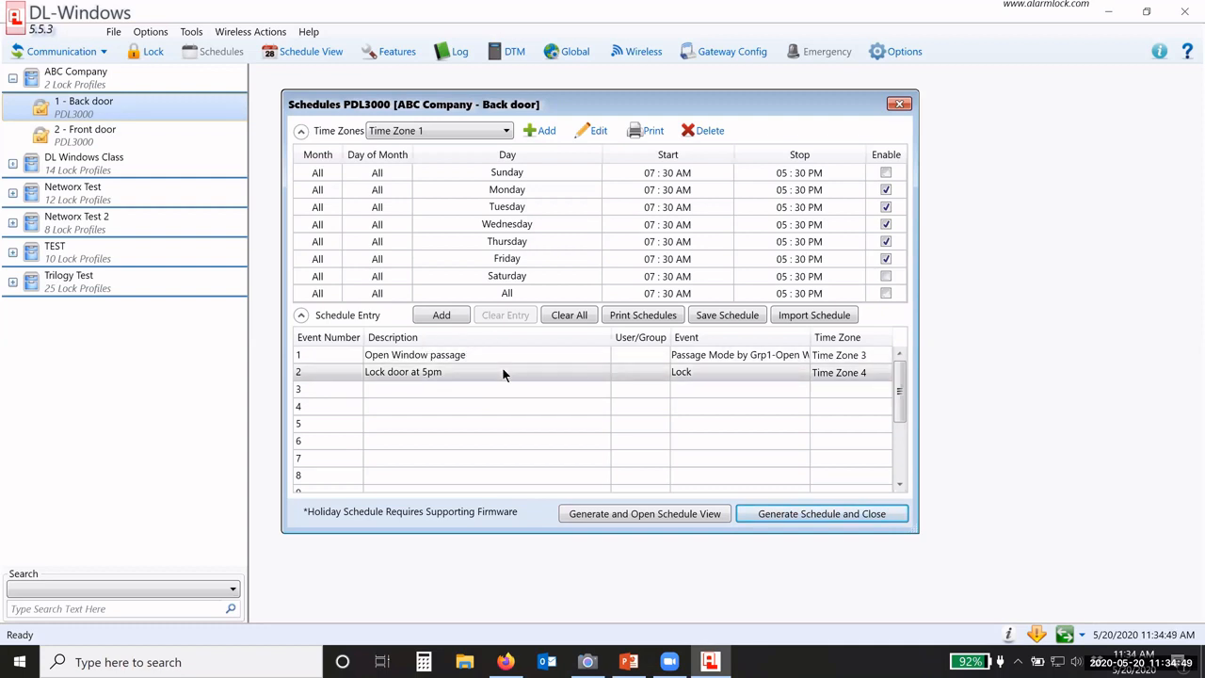
Step: Make back door entry 1 an Enable Group 4 by Grp1-Open Window event, checking Time Zone 3's times
left_click_drag(913, 532, 971, 529)
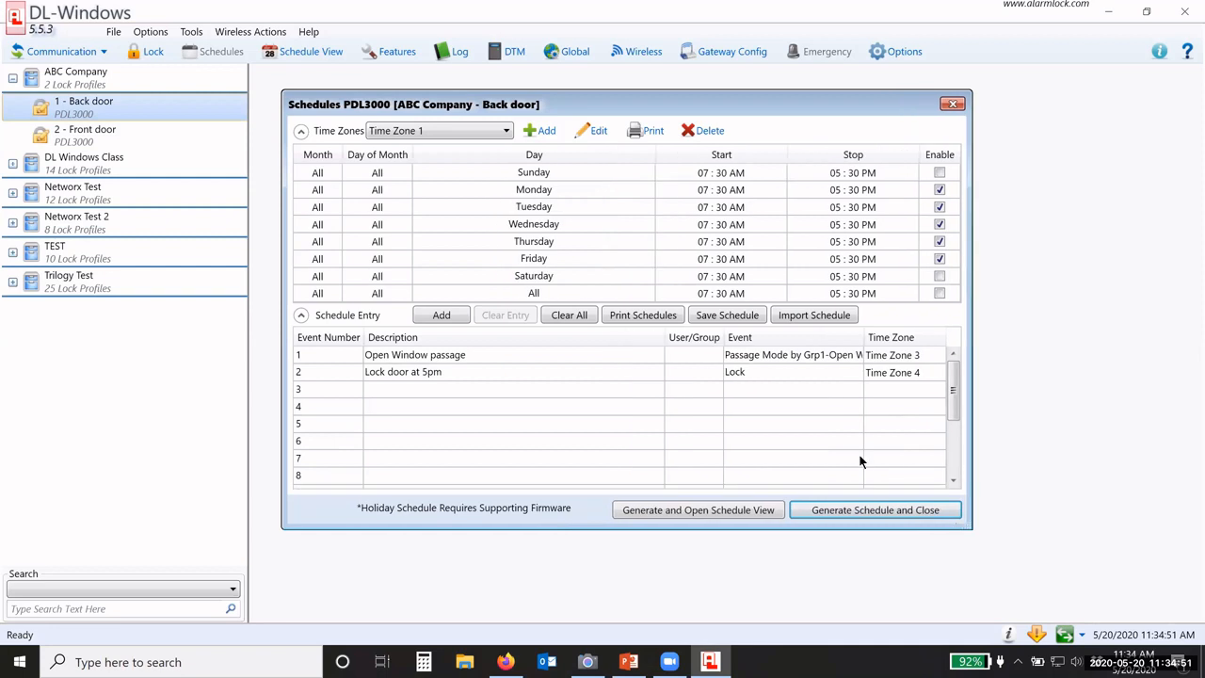
left_click(762, 356)
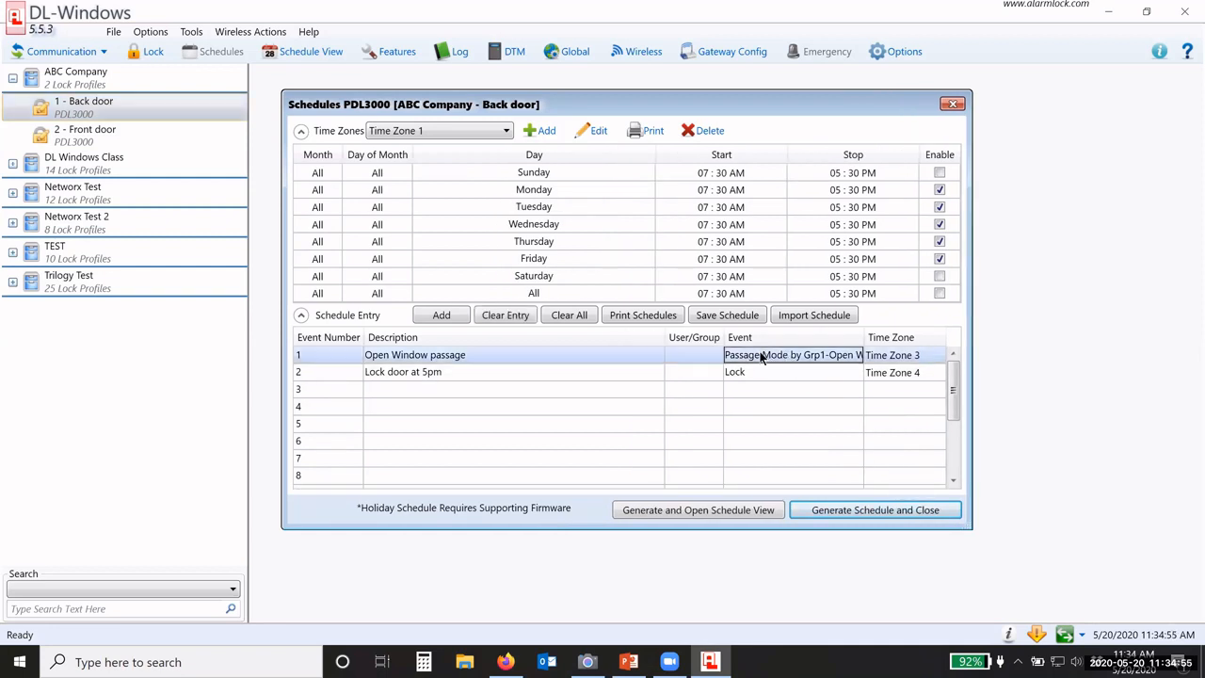
left_click(762, 356)
left_click(763, 356)
left_click(745, 448)
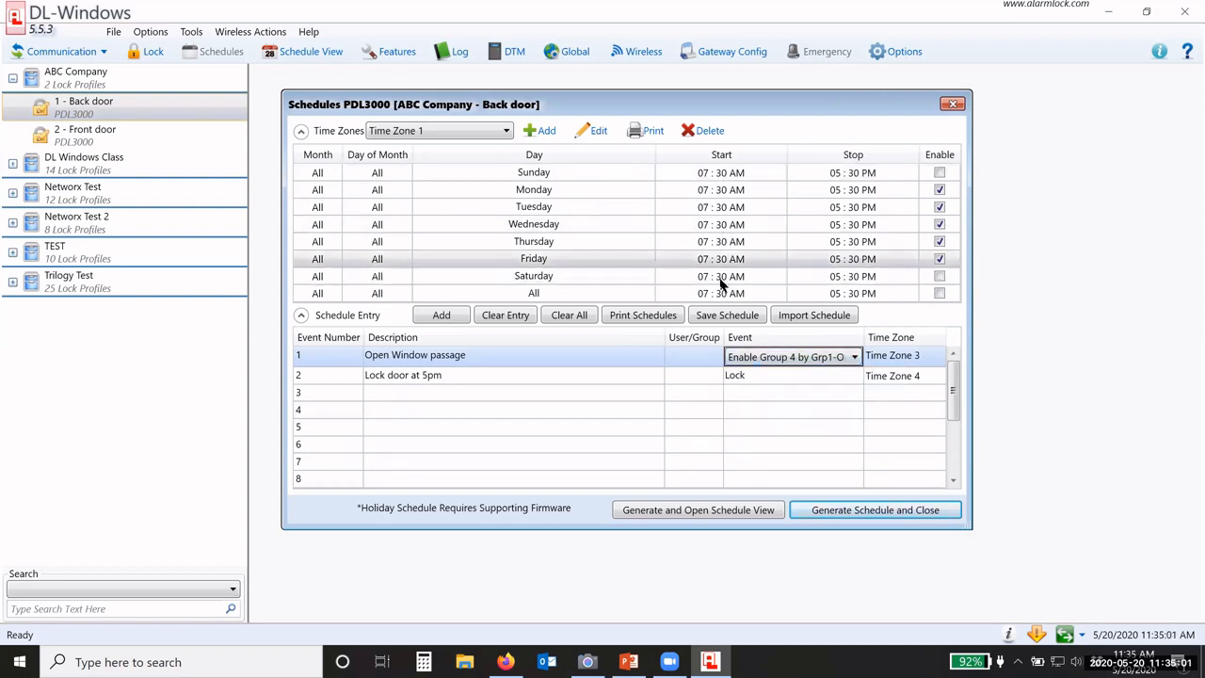
left_click(444, 133)
left_click(428, 179)
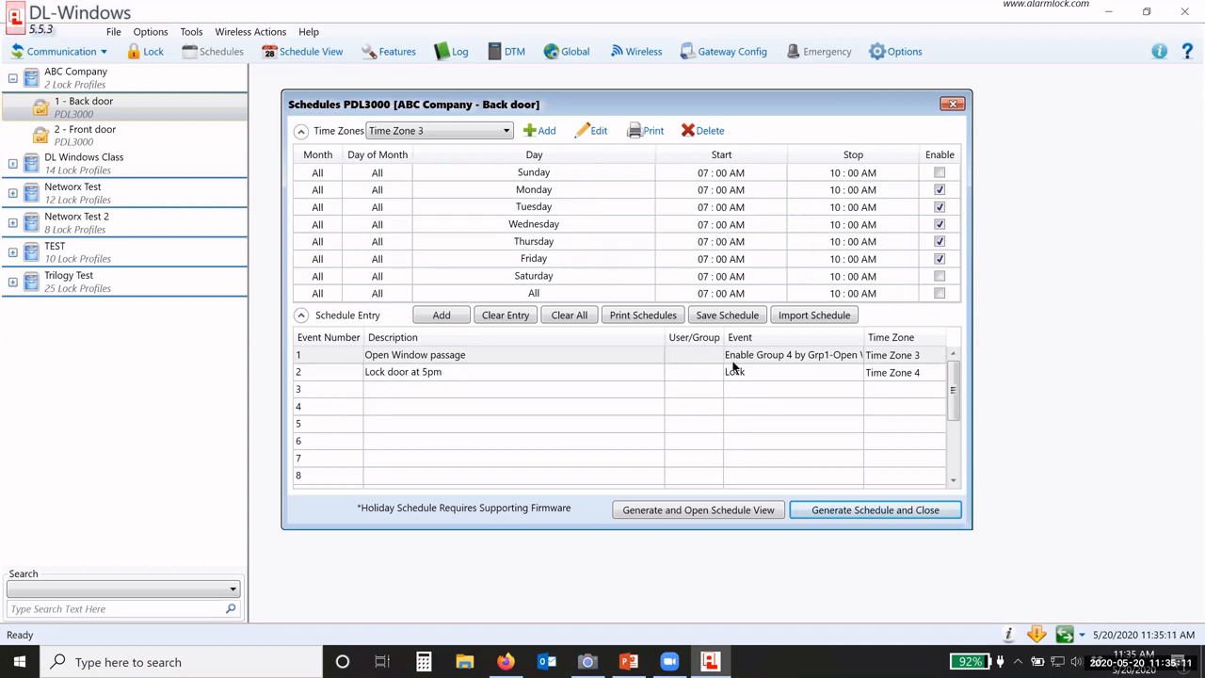
Step: Change entry 1's description to 'Open Window Enable Group 4' and view Time Zone 4's times
left_click(452, 358)
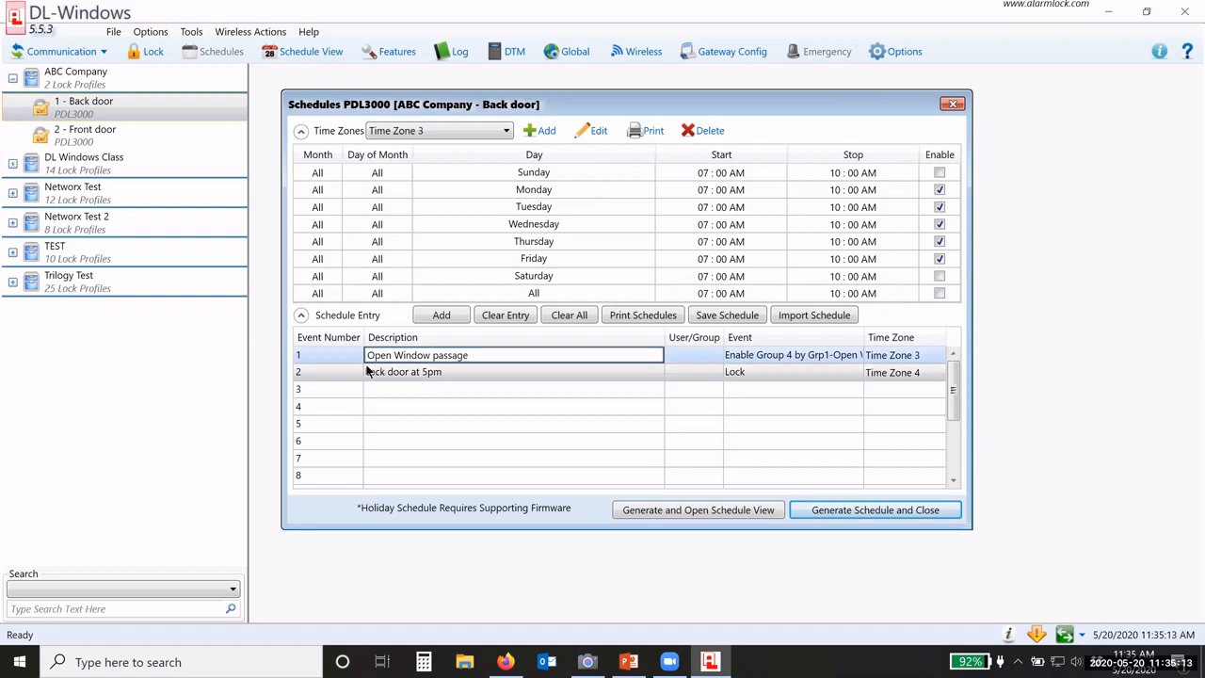
left_click_drag(497, 355, 431, 355)
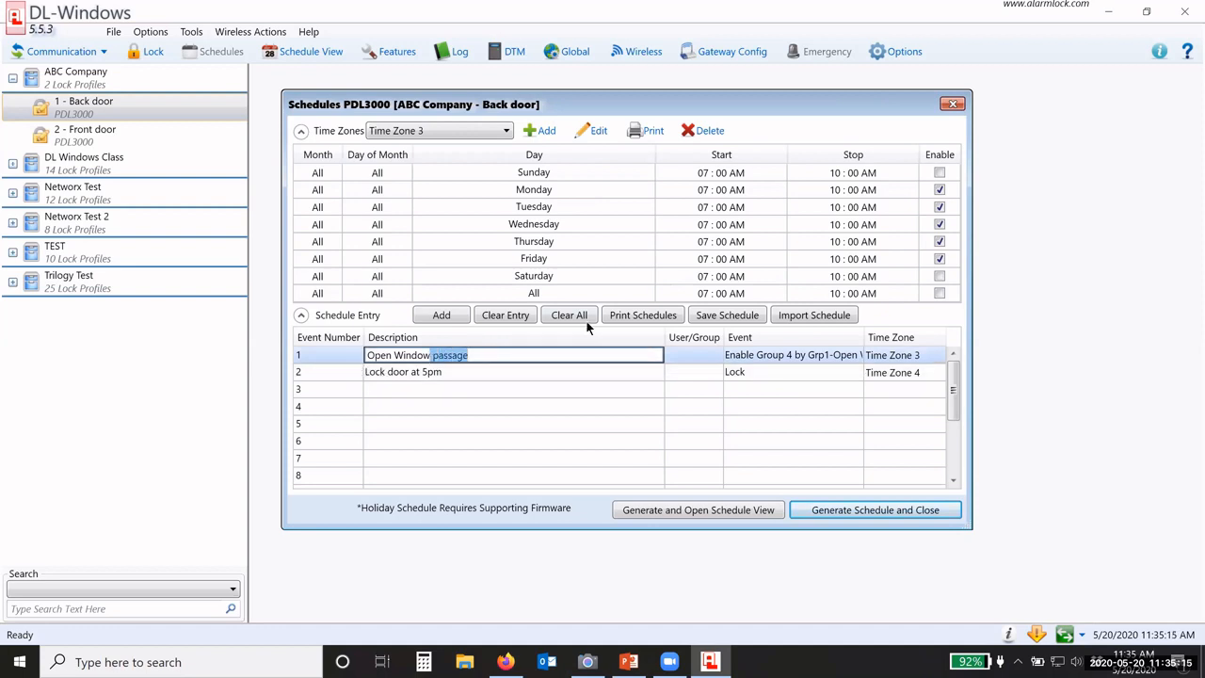
type("Enable Group 4")
left_click(602, 372)
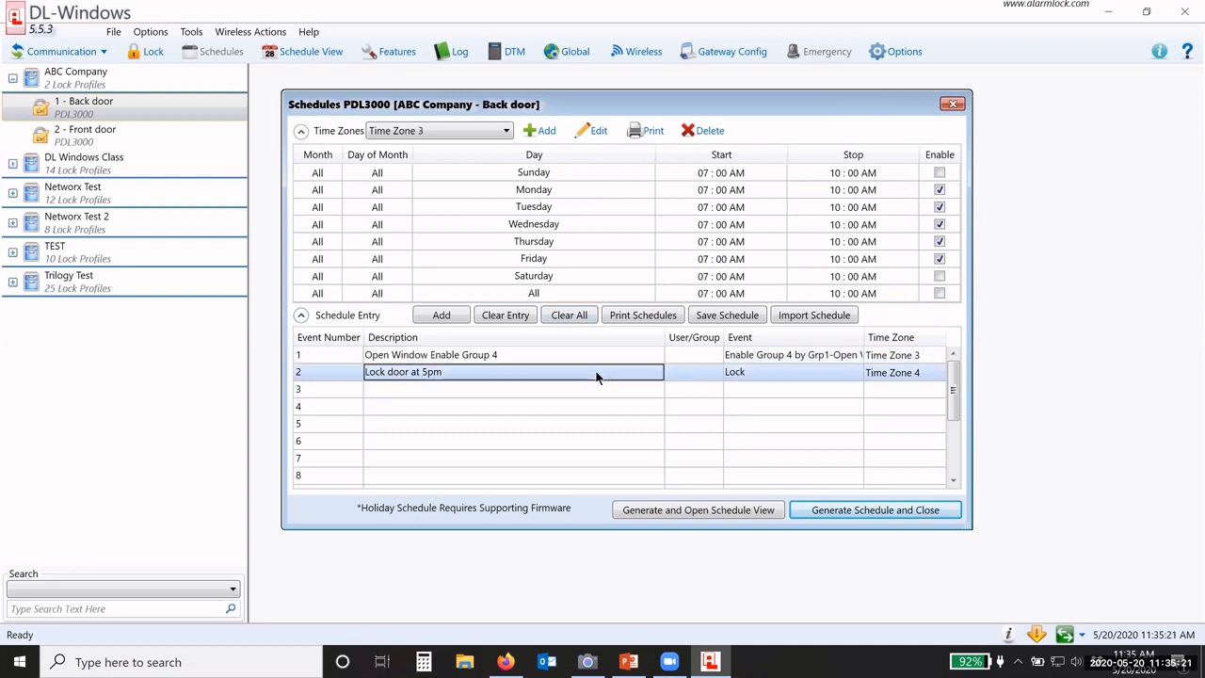
left_click(450, 131)
left_click(425, 191)
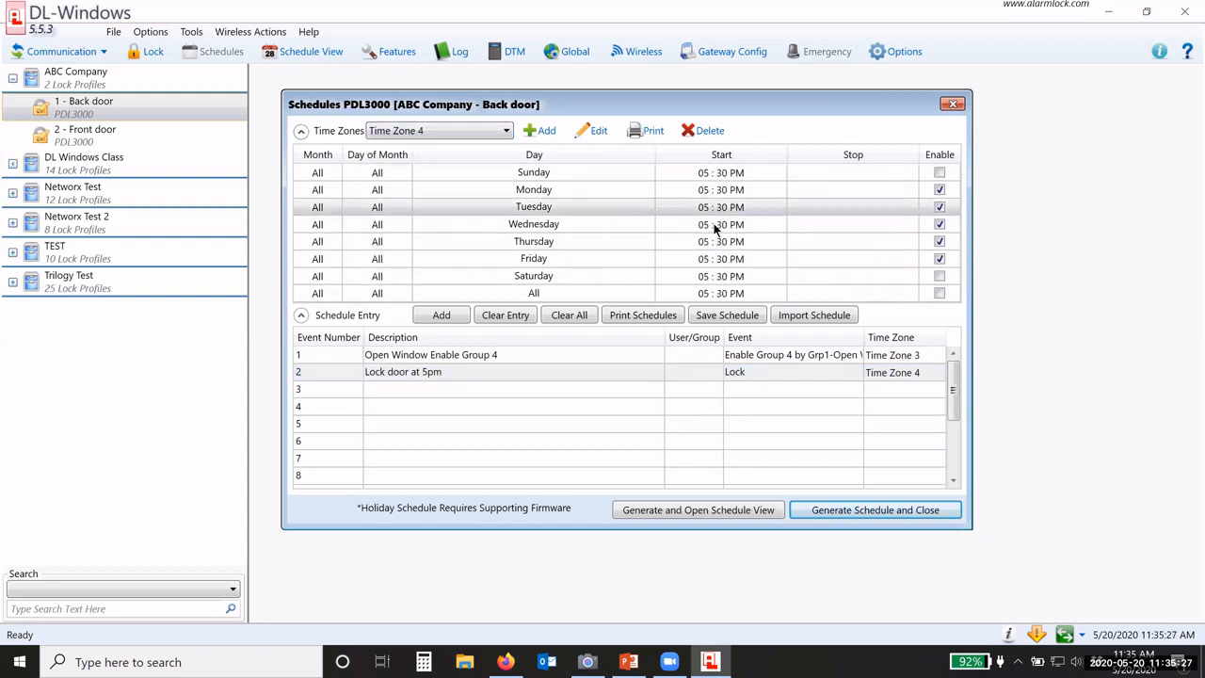
Step: Replace entry 2's 'Lock door at 5pm' with 'Disable Group 4', assigned to group 4 with a Disable Group event
double_click(454, 373)
left_click_drag(454, 372, 357, 369)
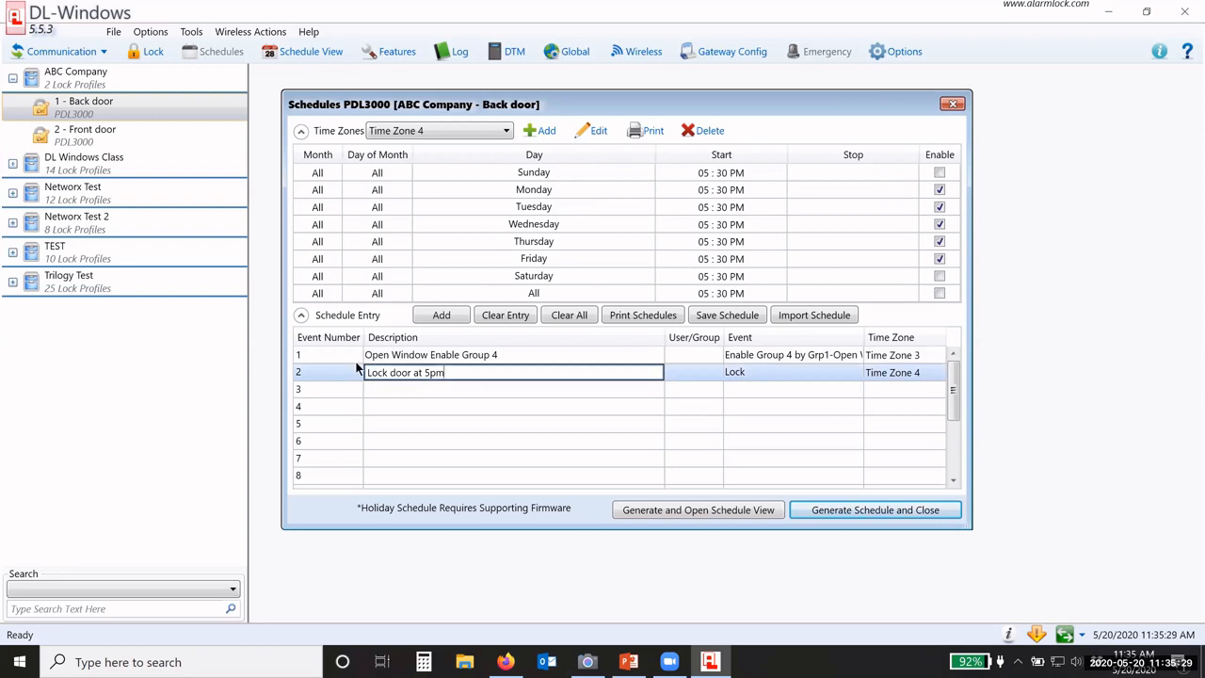
type("Dis")
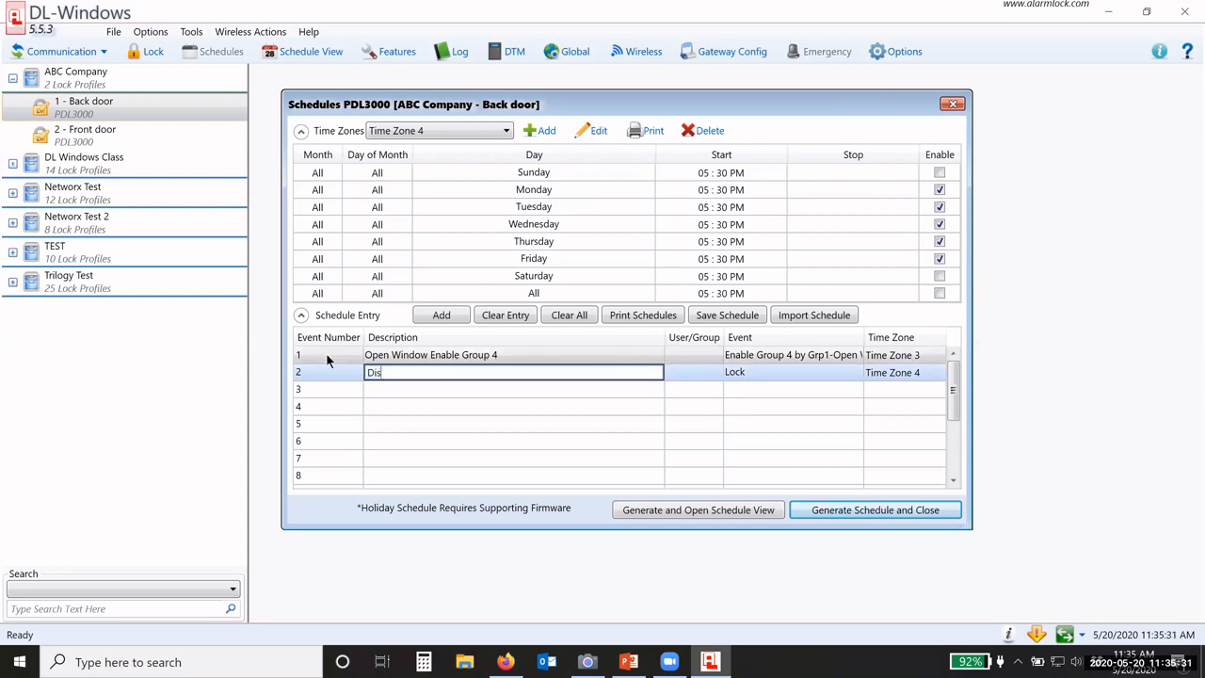
type("able Group 4")
left_click(702, 374)
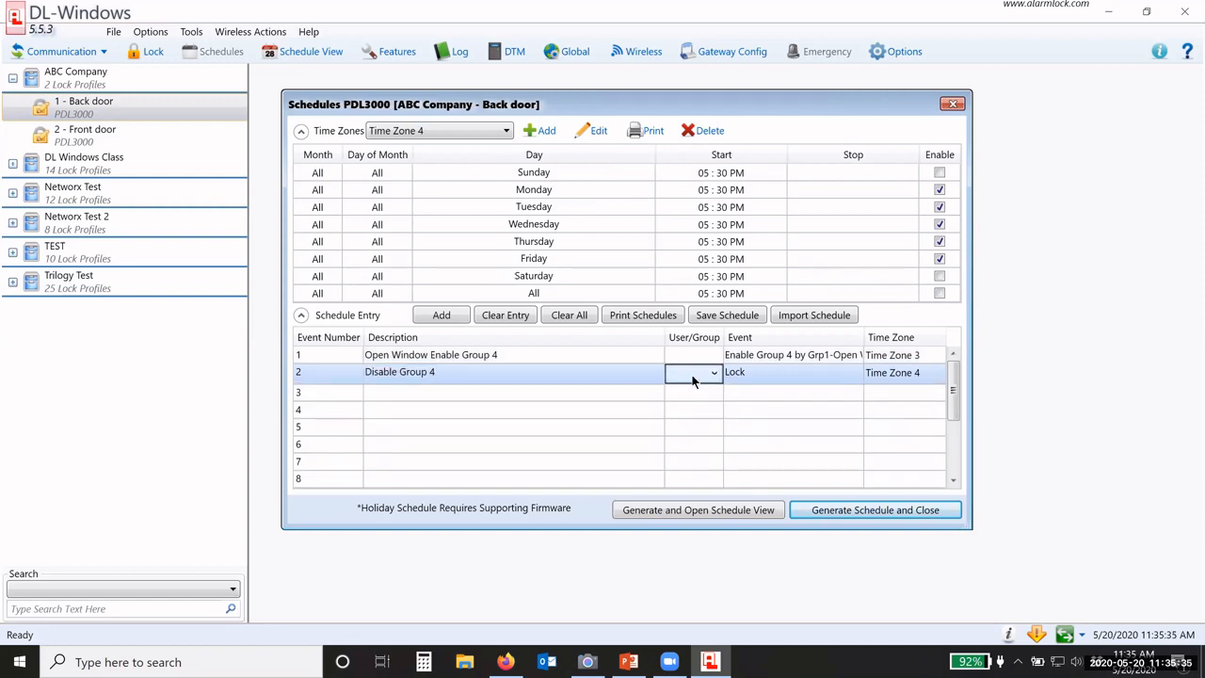
left_click(705, 374)
left_click(676, 452)
left_click(768, 372)
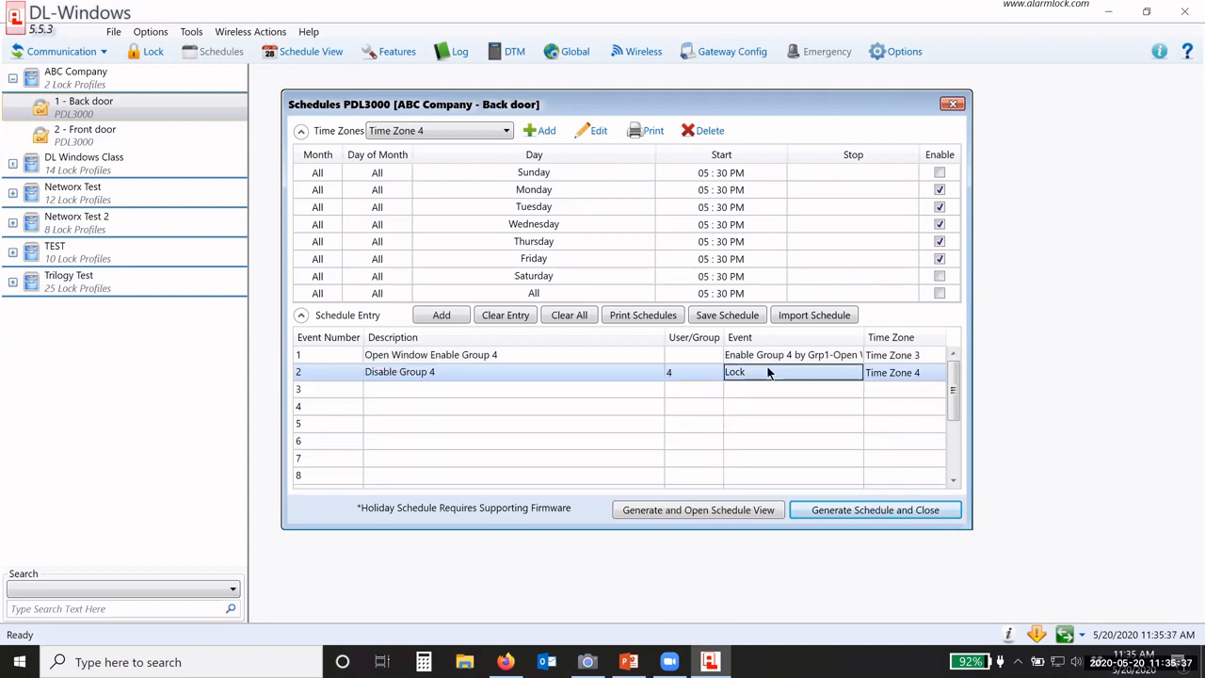
left_click(767, 372)
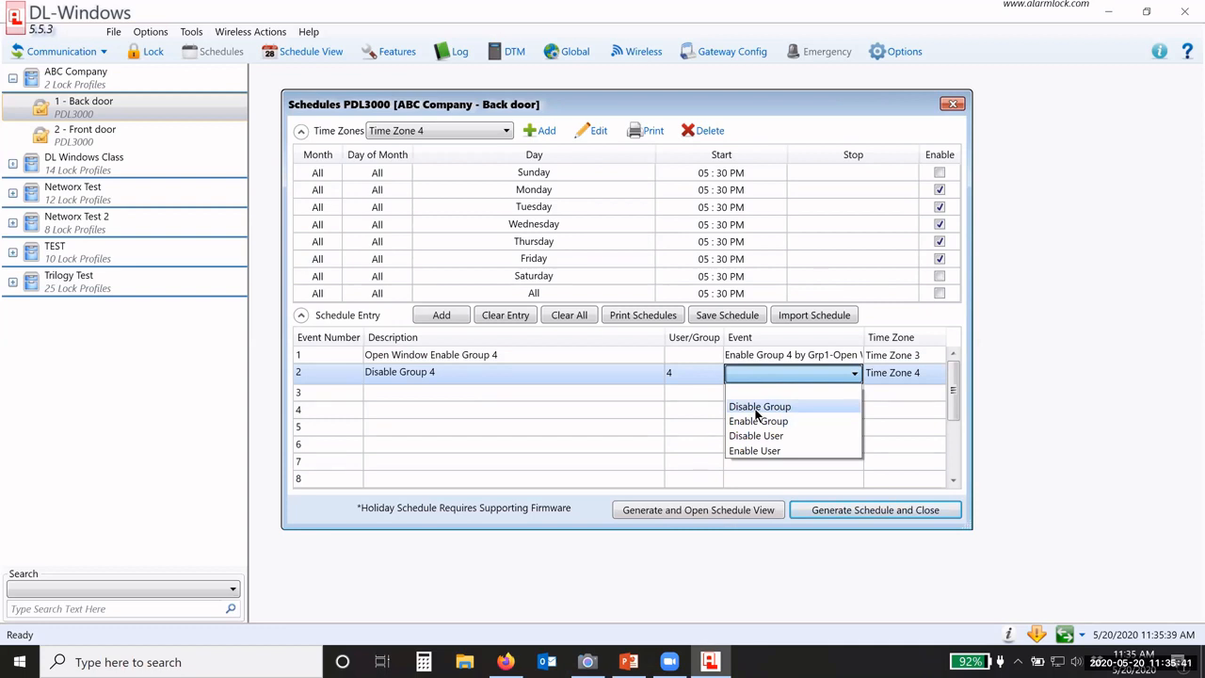
left_click(756, 412)
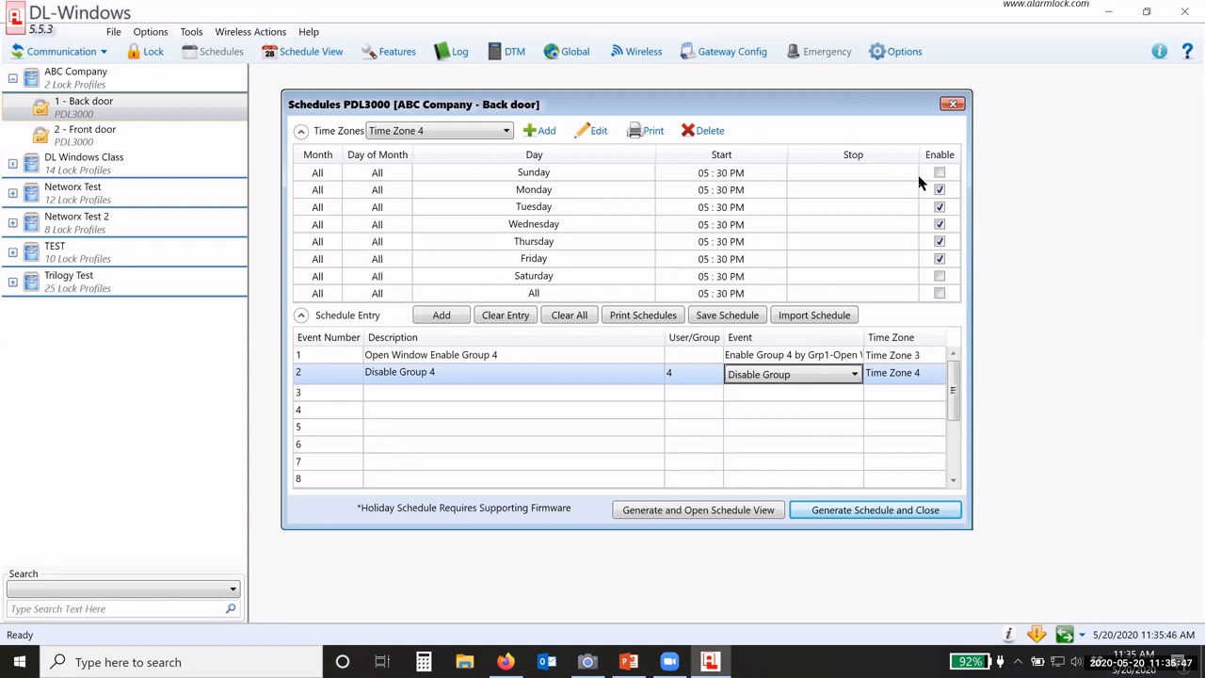
left_click_drag(720, 101, 620, 83)
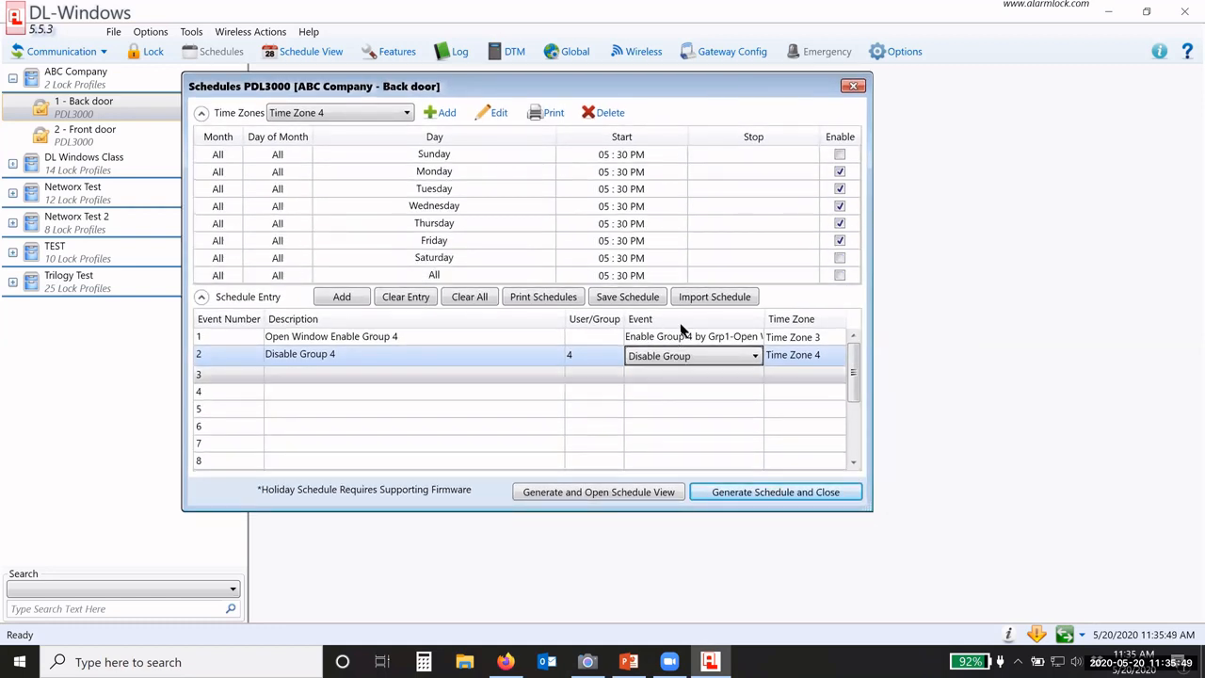
Step: Generate the back door schedule over the old data and review its 07:00 AM, 10:00 AM and 05:30 PM Group 4 events
left_click(623, 499)
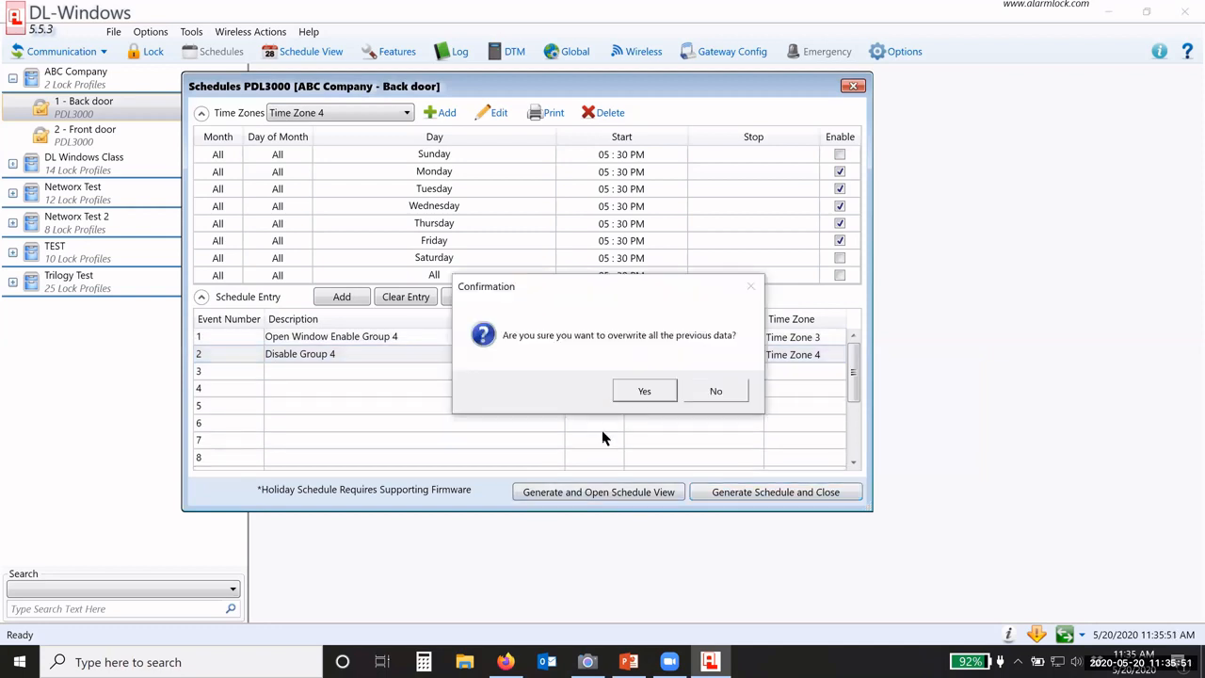
left_click(643, 389)
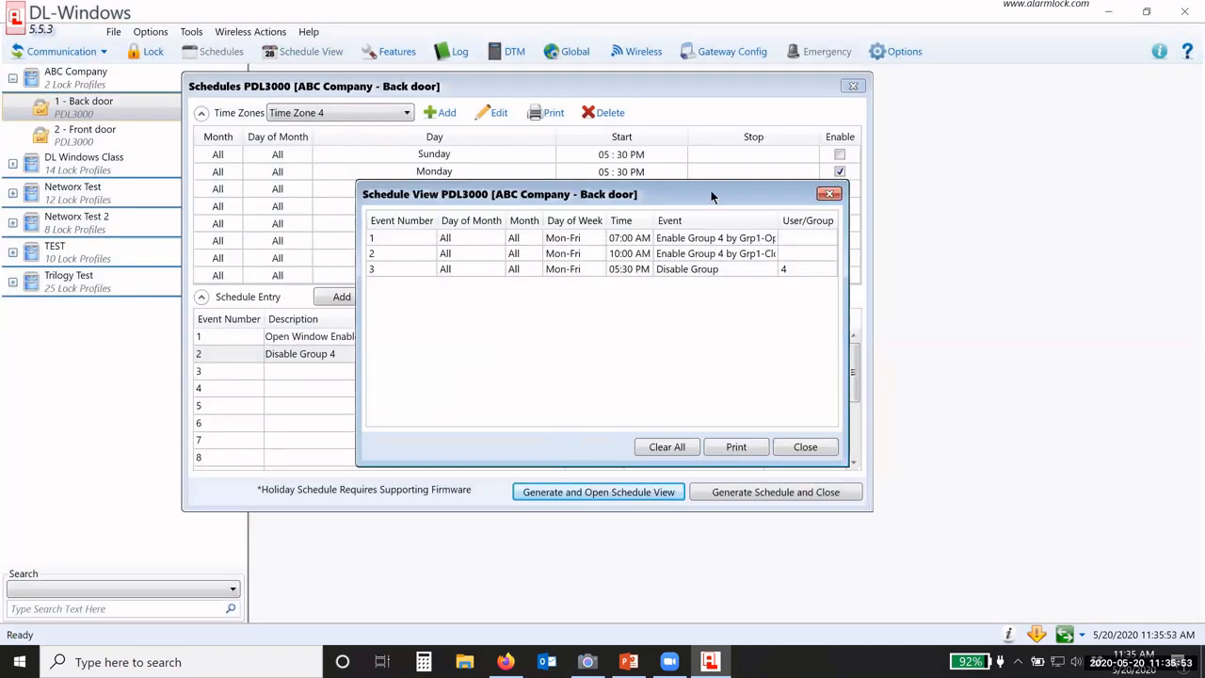
left_click_drag(713, 192, 595, 145)
left_click_drag(734, 418, 806, 430)
left_click(605, 196)
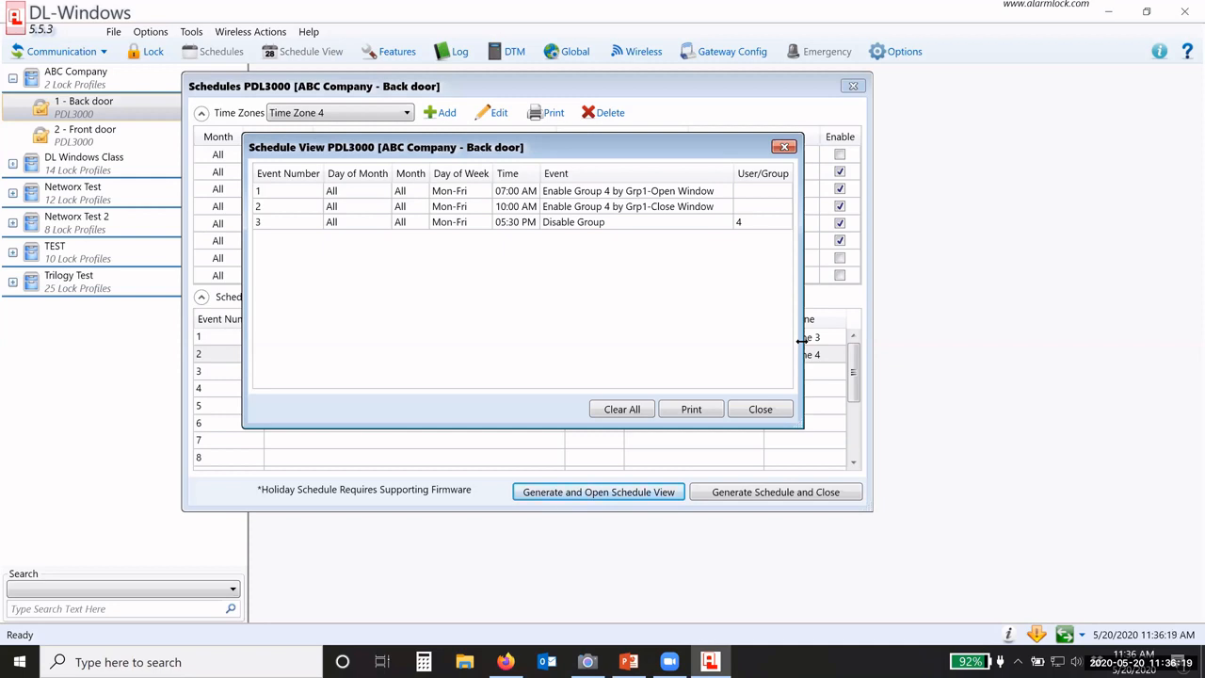
left_click(784, 147)
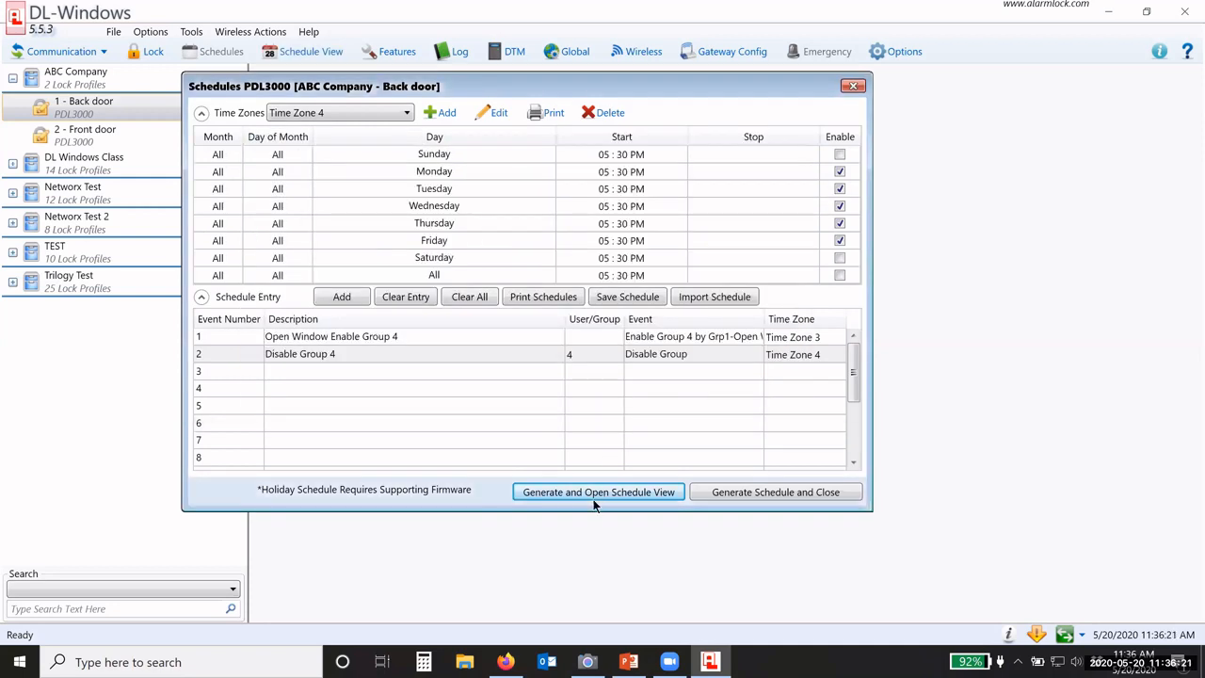
Step: Regenerate the back door schedule, overwriting the old data, and recheck the three Group 4 events
left_click(595, 506)
left_click(633, 388)
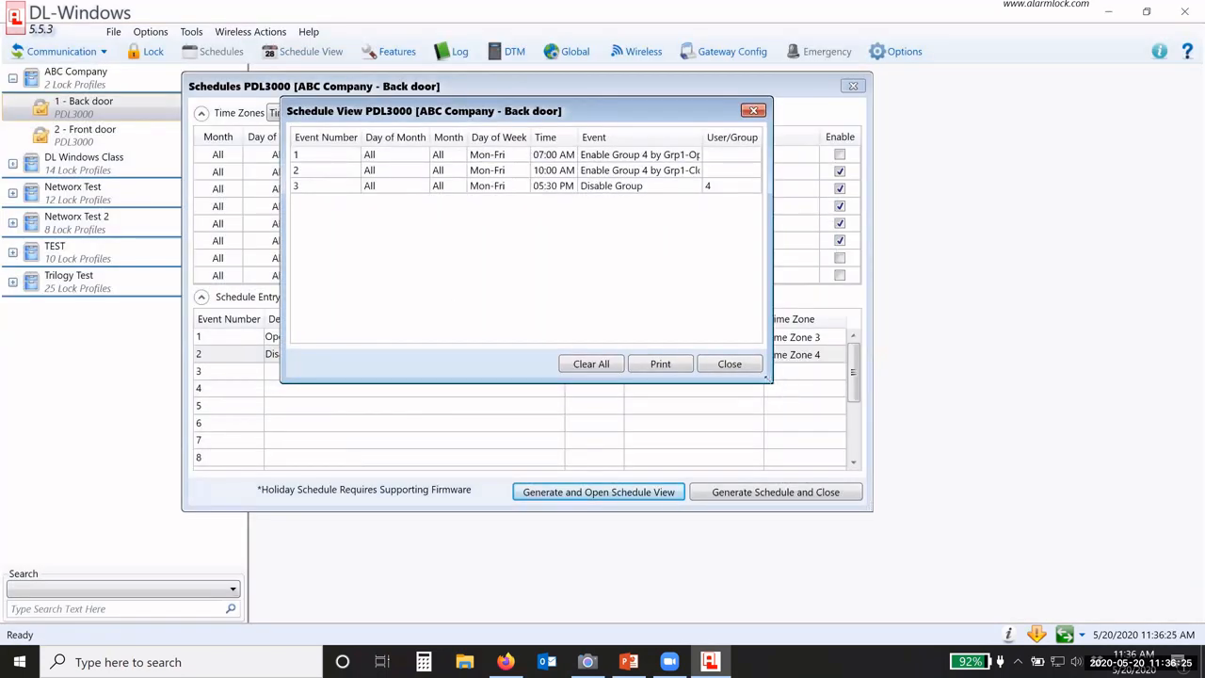
left_click_drag(770, 381, 832, 463)
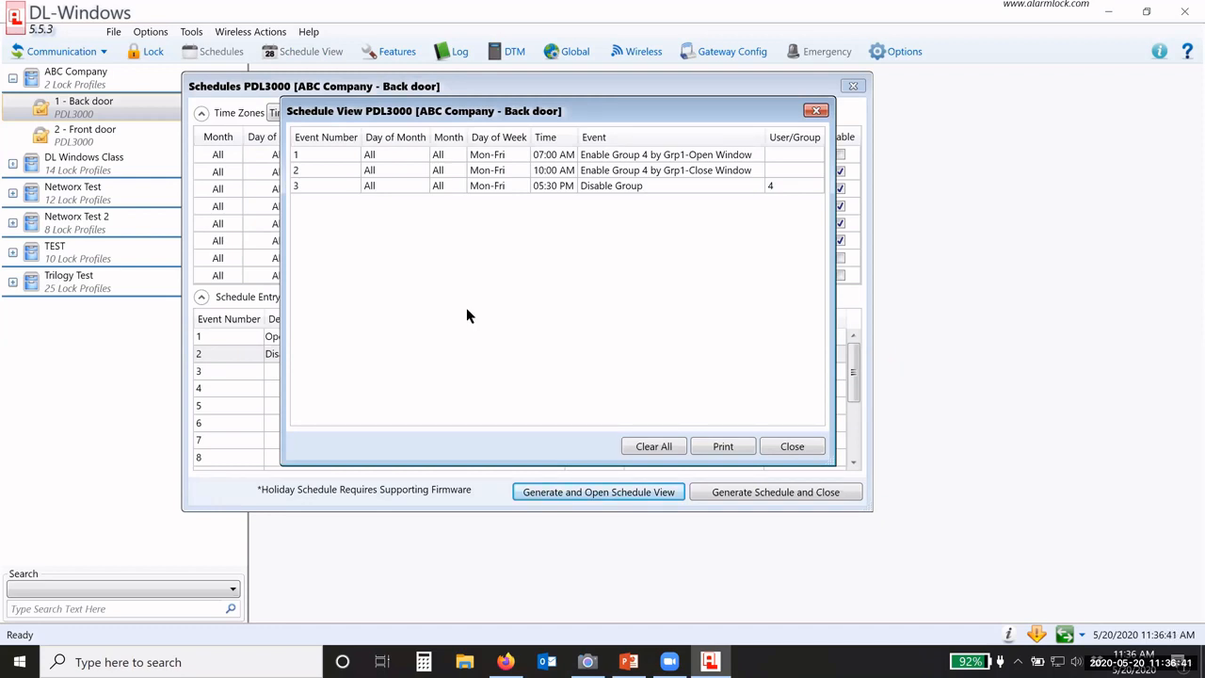
left_click(803, 448)
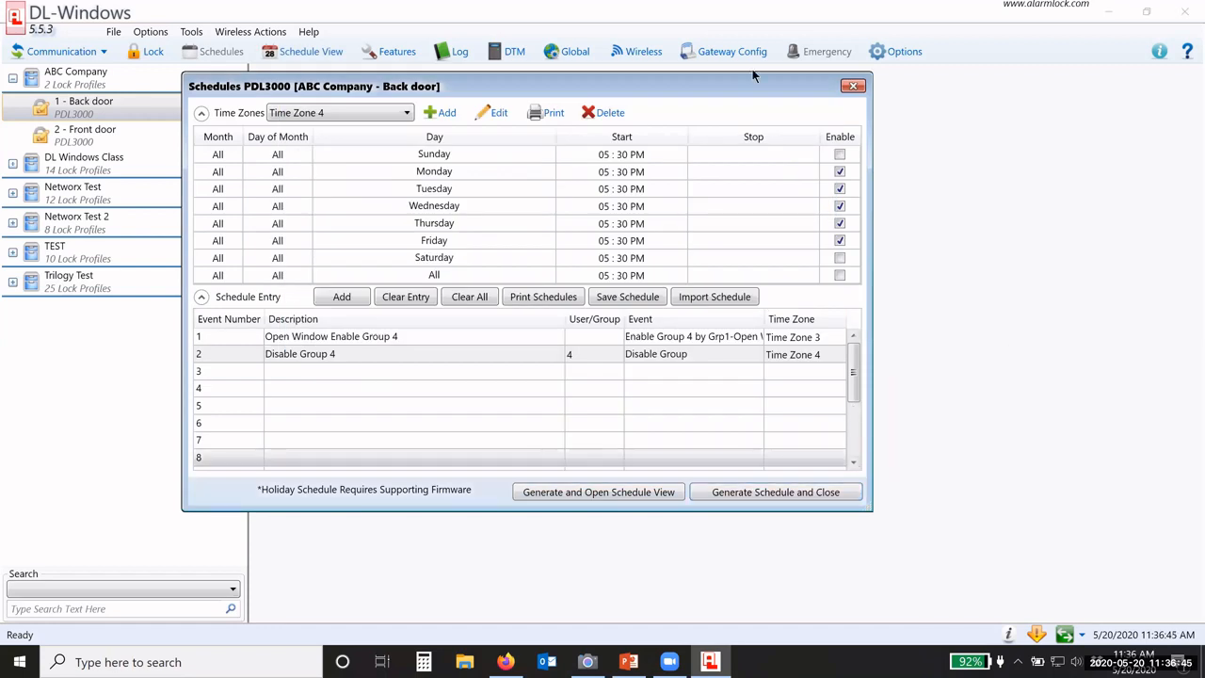
left_click_drag(632, 90, 725, 98)
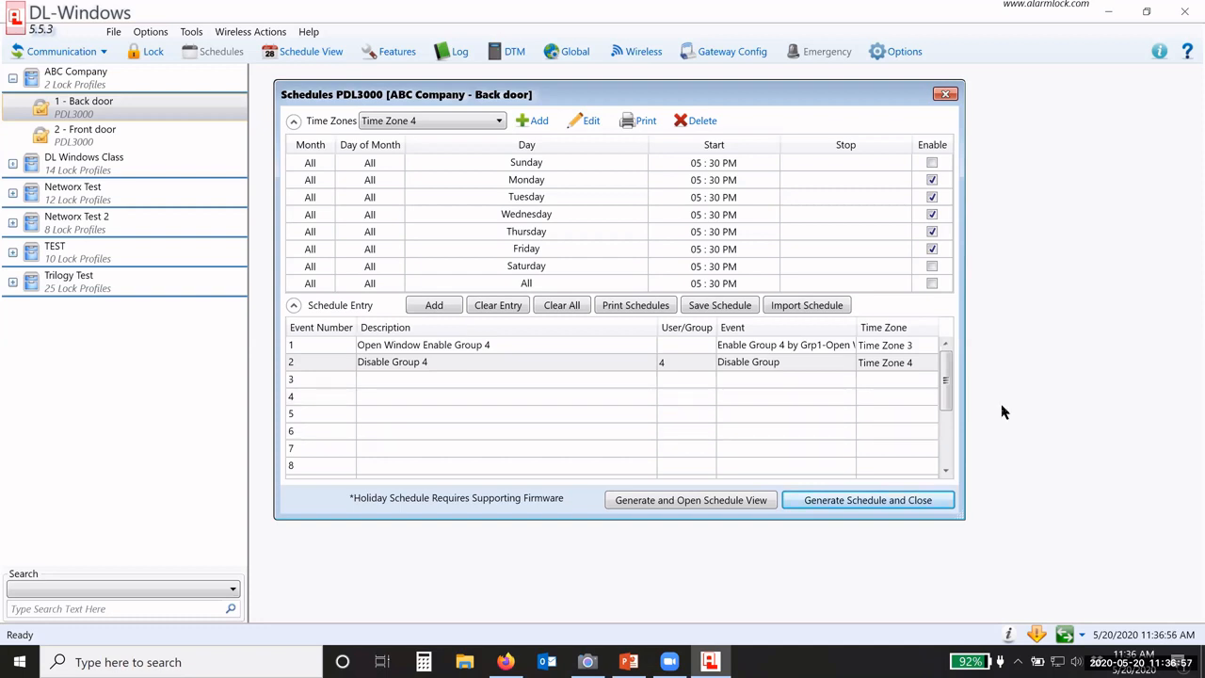
Step: Close the back door's Schedules PDL3000 window and select '2 - Front door'
left_click(946, 93)
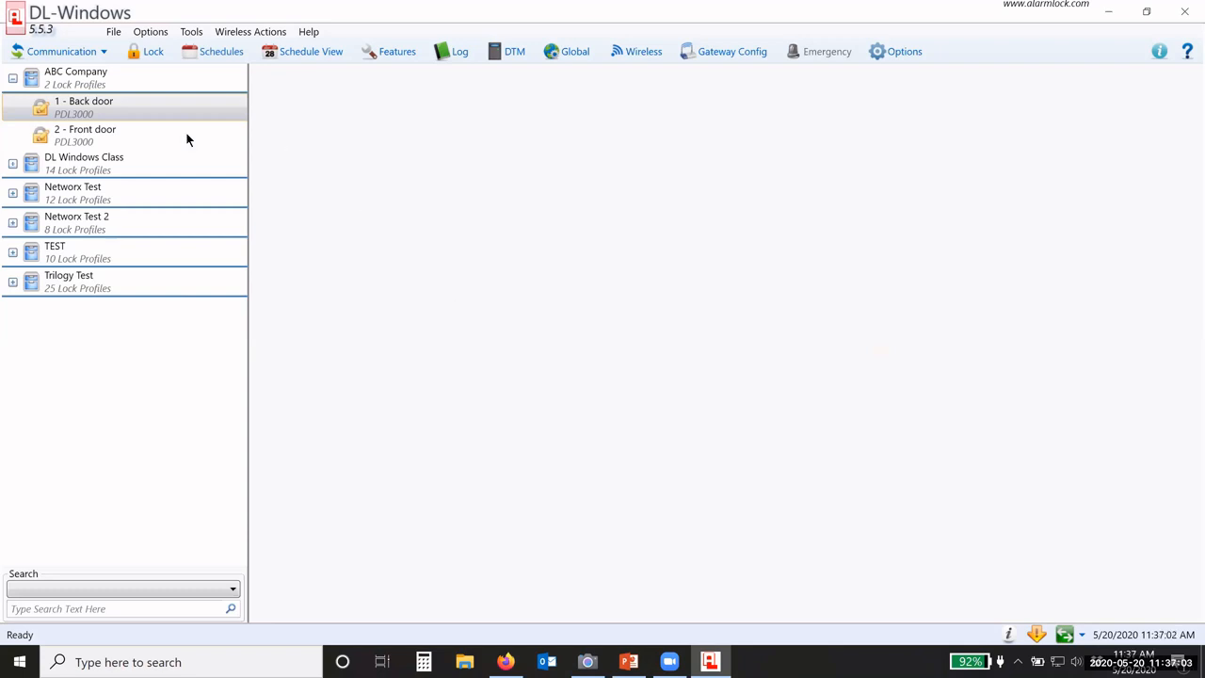
left_click(118, 129)
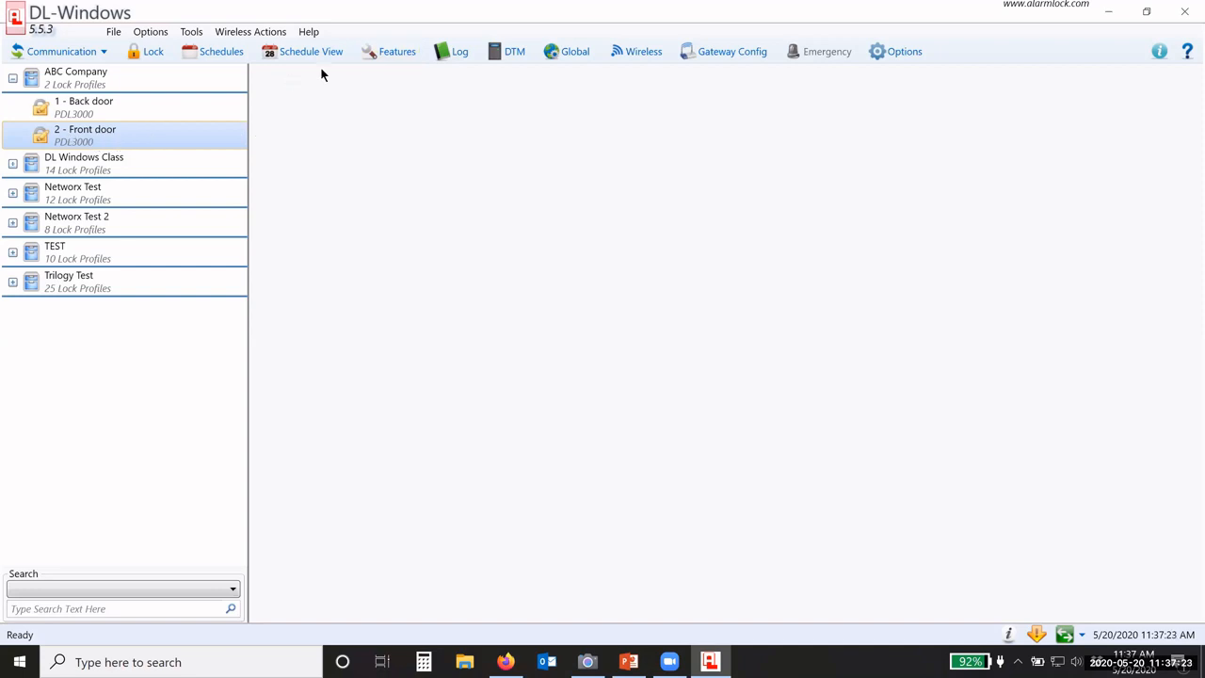
Step: In the Front door's Features, choose the 'Group 2 Enables, Group 3 Disables Passage Mode' group entry mode
left_click(391, 52)
left_click_drag(499, 58, 471, 81)
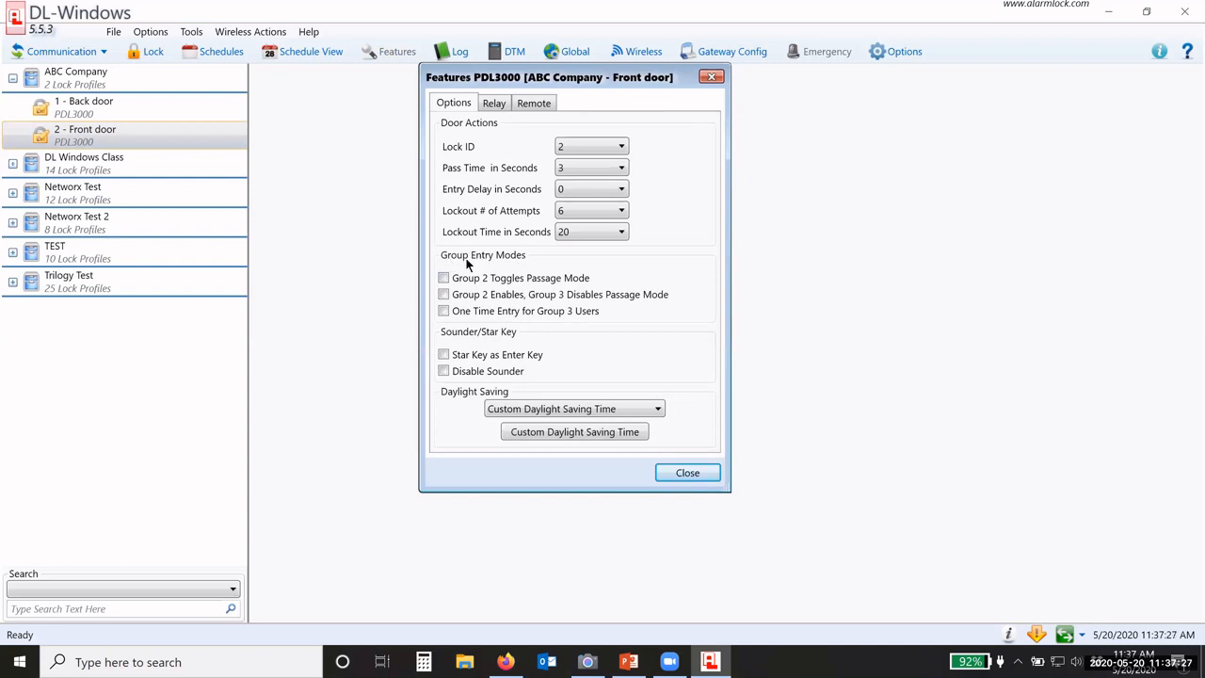
left_click(444, 277)
left_click(443, 294)
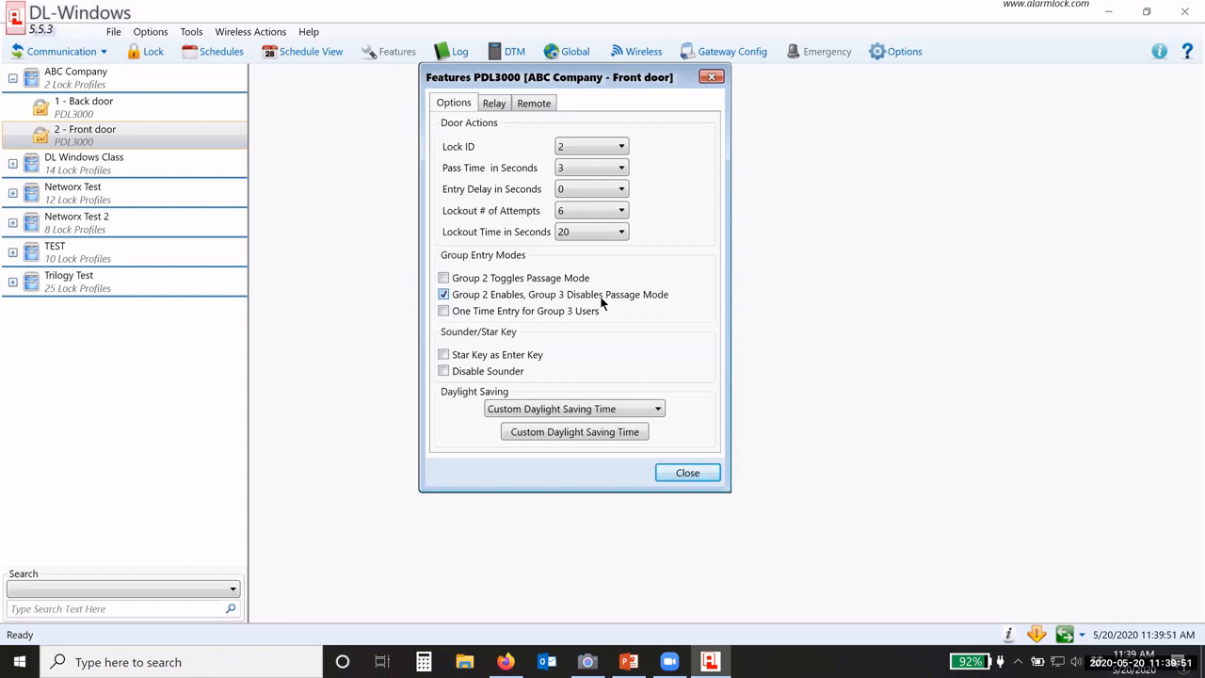
Step: Make Group 2 and the remote input toggle the Front door's passage mode, then view Relay Functions
left_click(443, 278)
left_click(533, 105)
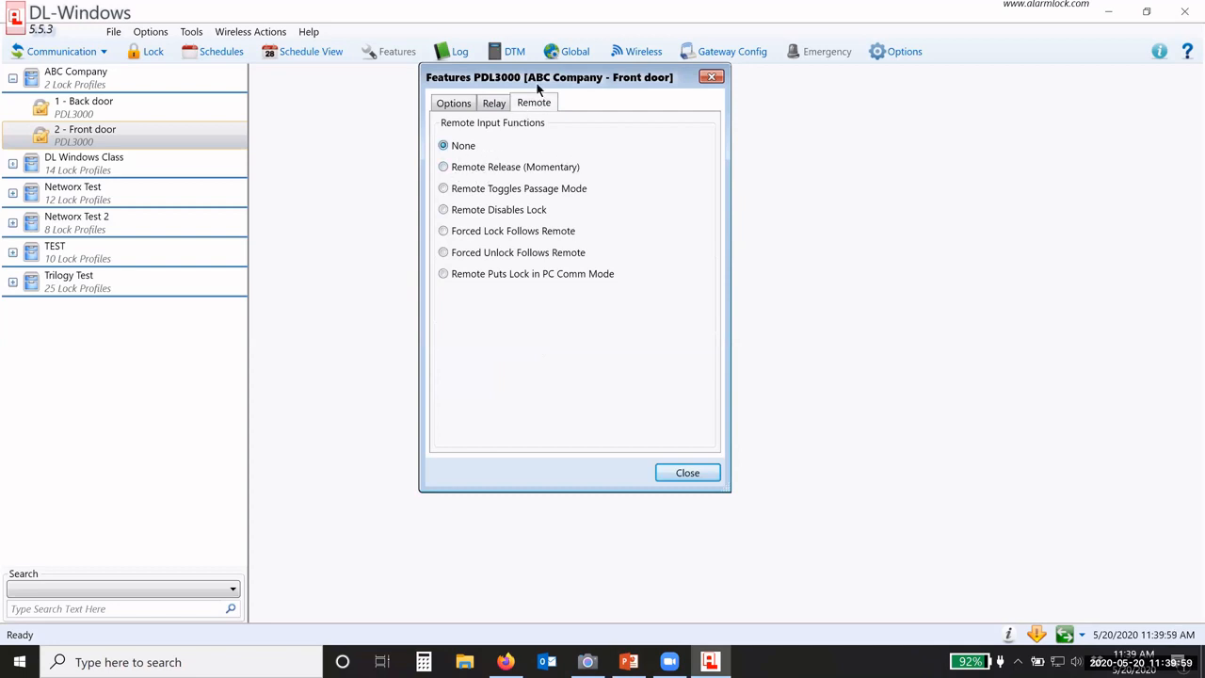
left_click_drag(541, 81, 542, 91)
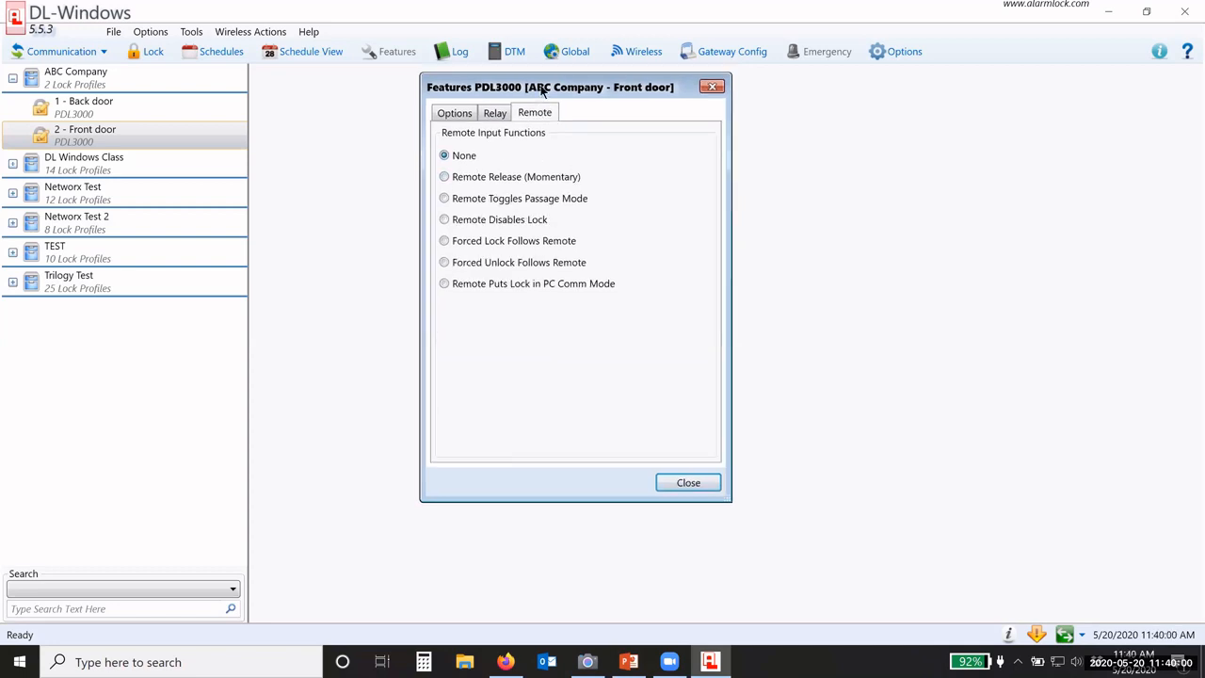
left_click(445, 177)
left_click(444, 199)
left_click(496, 117)
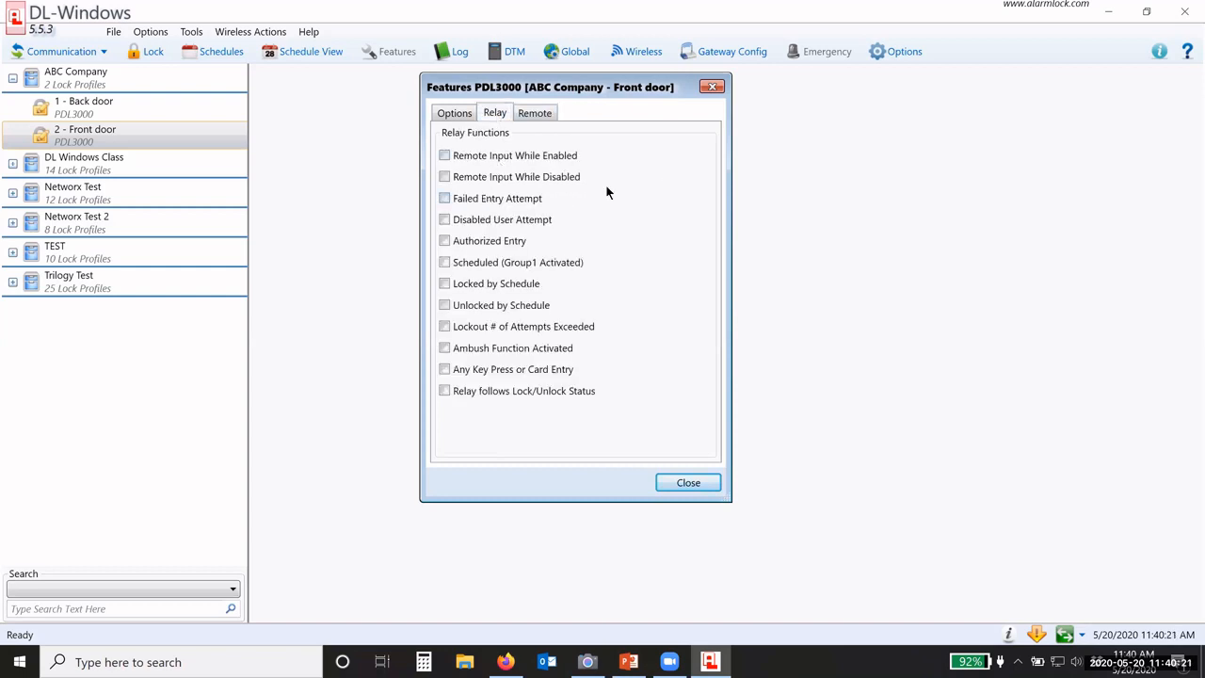
Step: Open and close the program Options, then toggle the Ambush relay function on and off
left_click(897, 55)
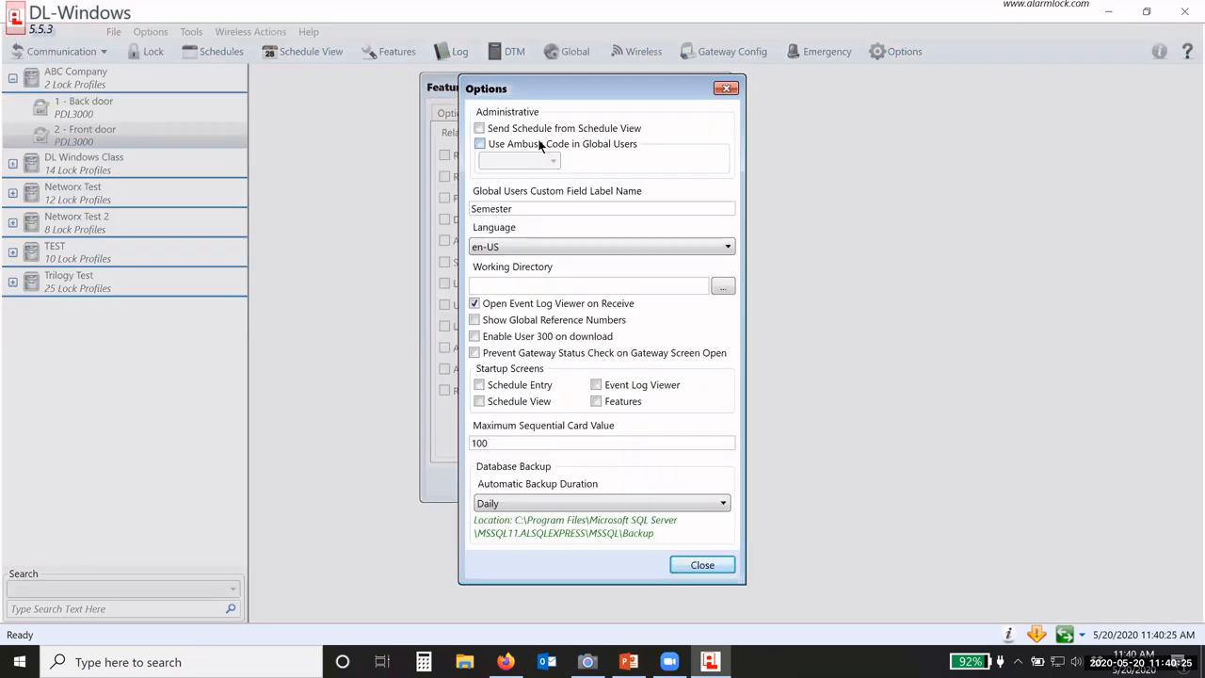
left_click(702, 565)
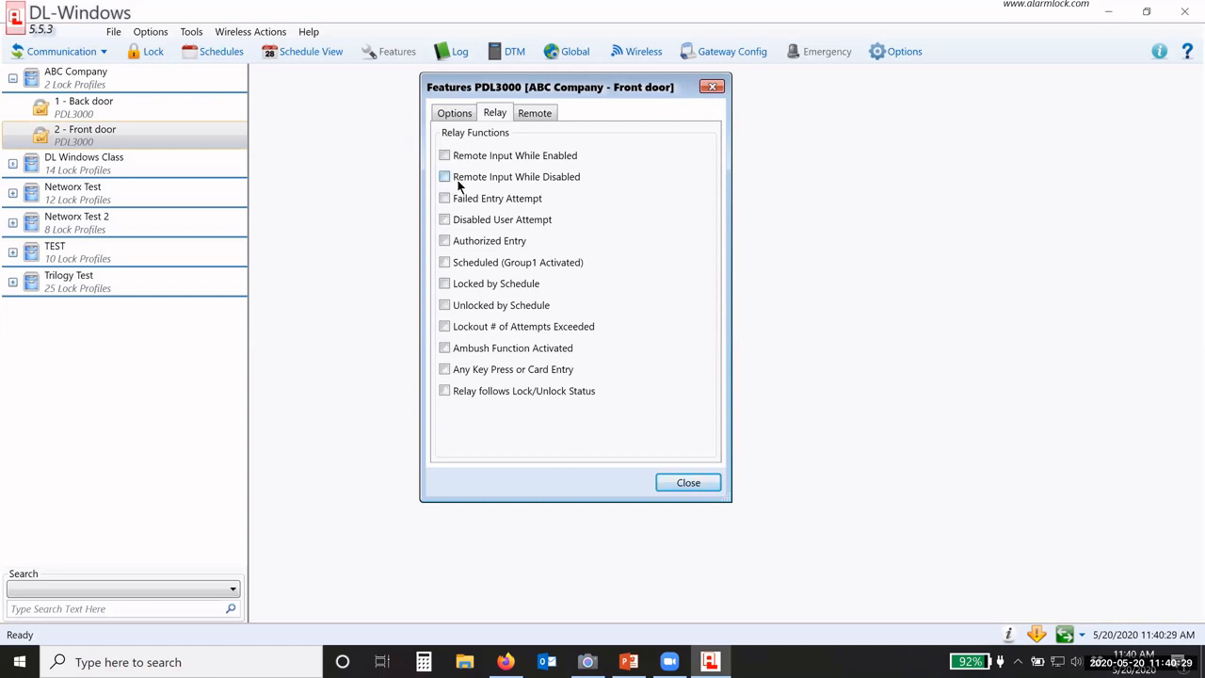
left_click(444, 348)
left_click(444, 349)
Step: Toggle the failed-entry and disabled-user relay triggers on and off, then close the Front door Features
left_click(445, 198)
left_click(444, 219)
left_click(444, 198)
left_click(444, 221)
left_click(458, 117)
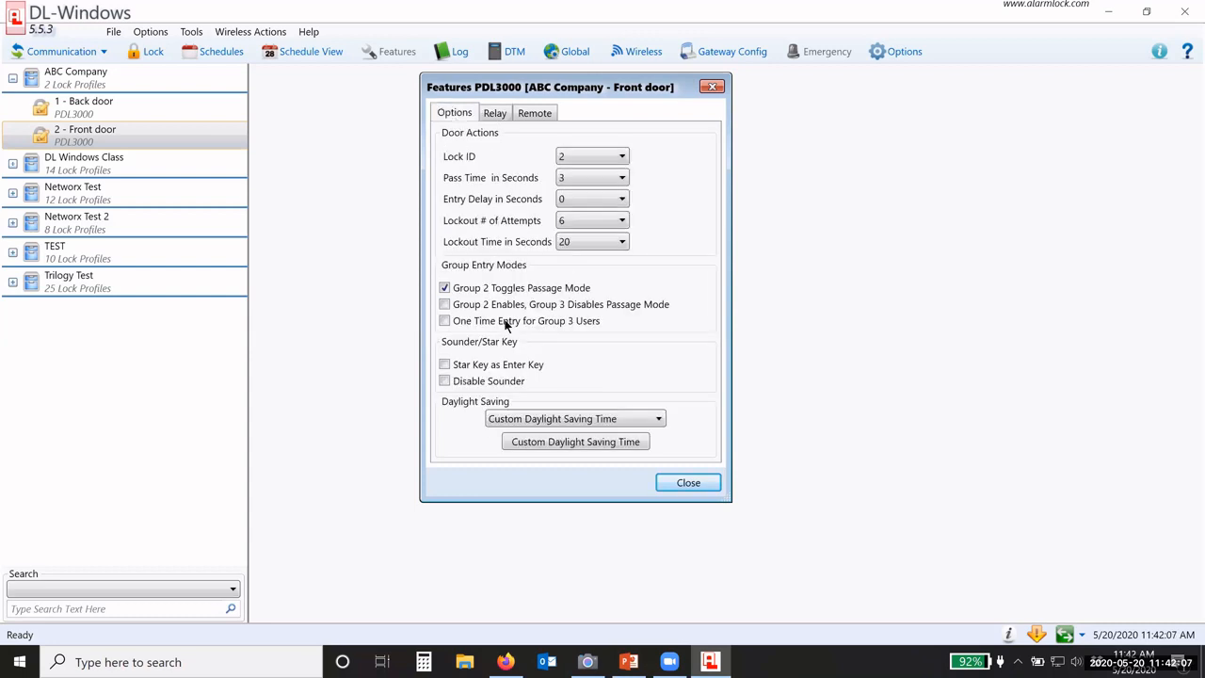
left_click(679, 485)
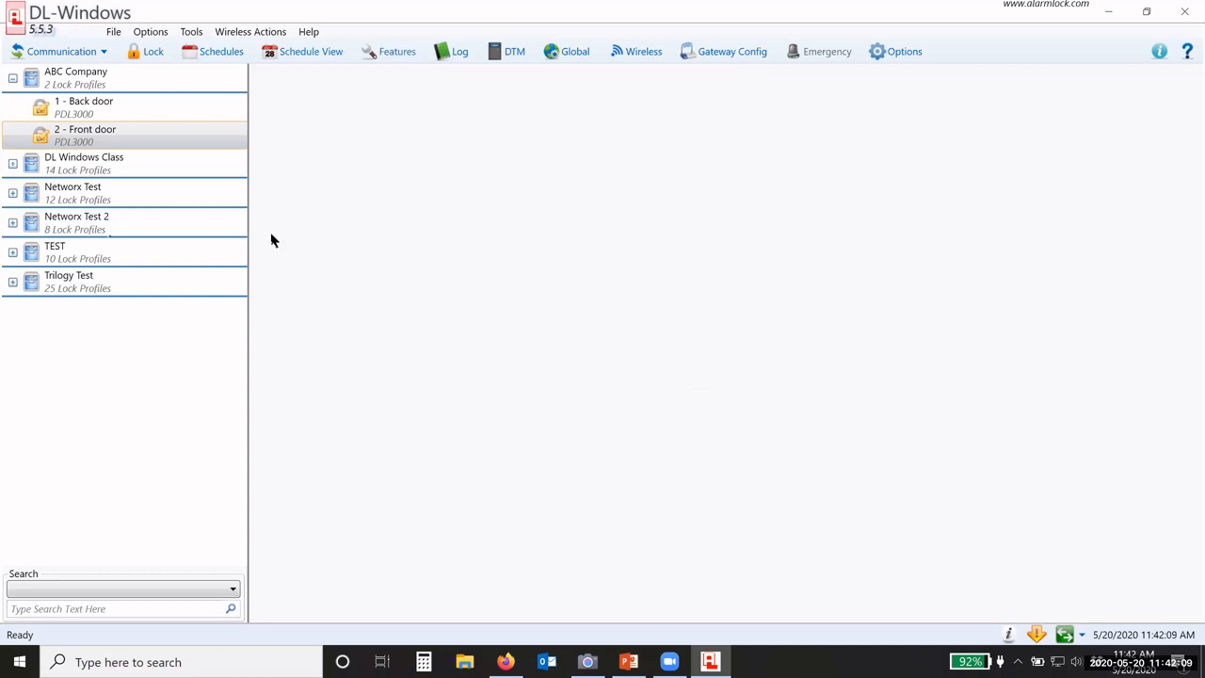
left_click(12, 282)
scroll(124, 296, "down", 1)
scroll(124, 296, "down", 4)
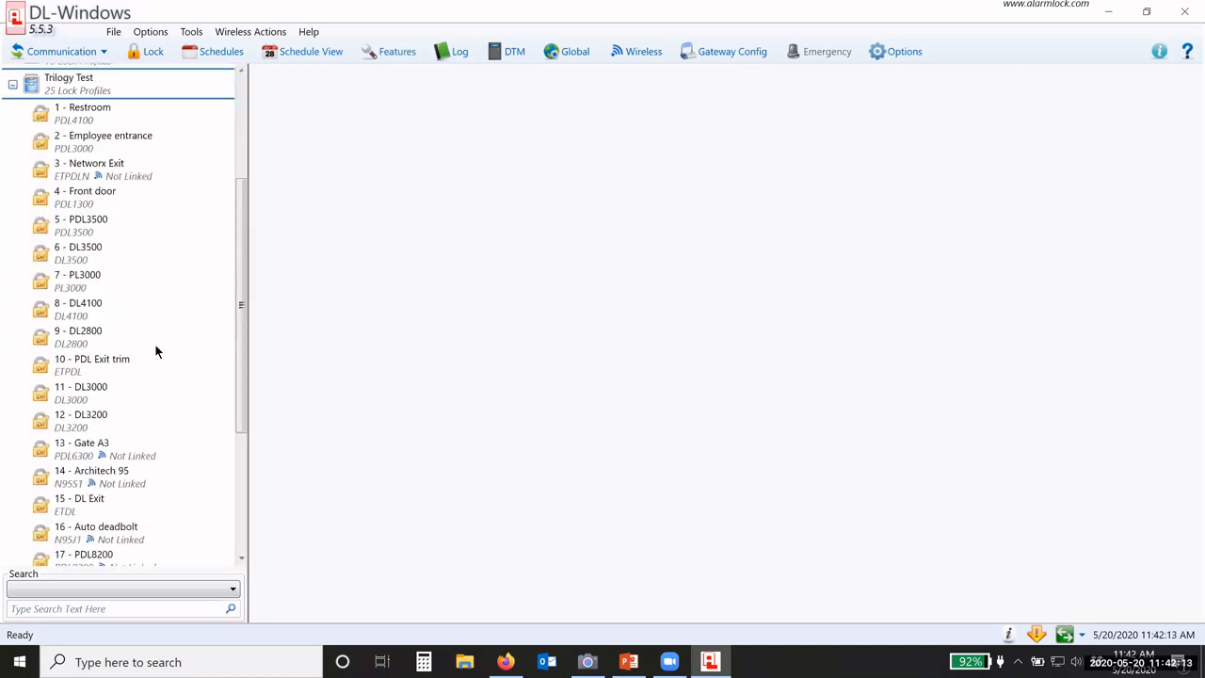
left_click(79, 343)
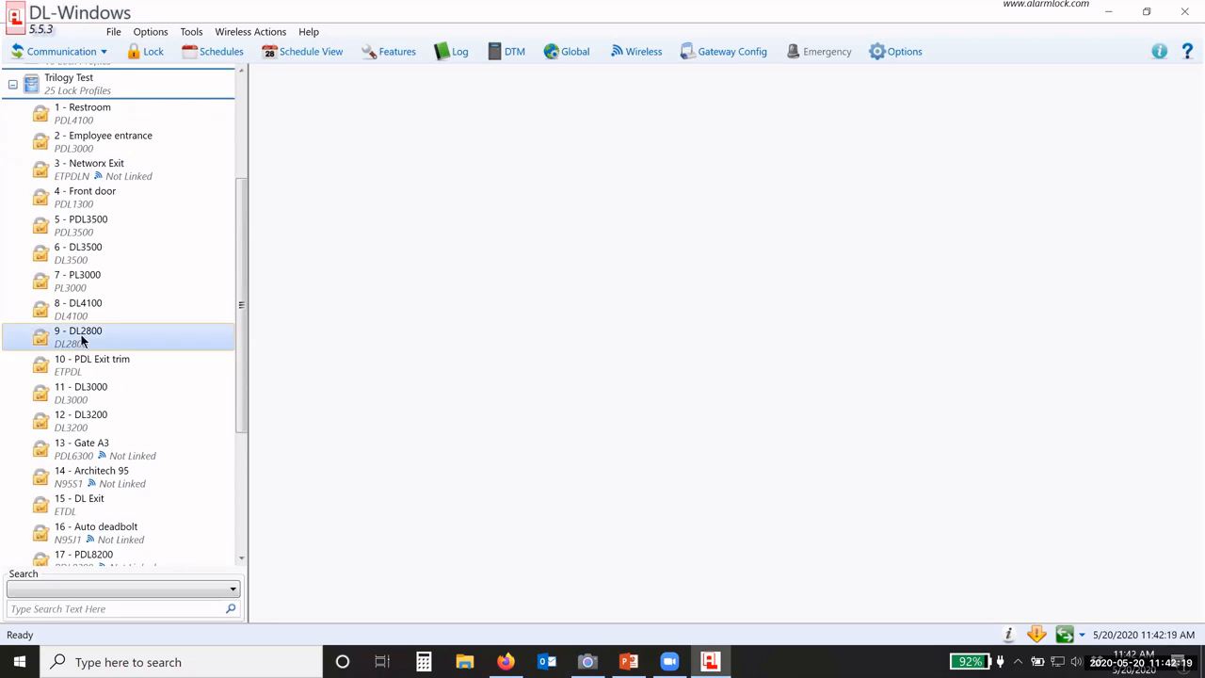
left_click(388, 54)
left_click_drag(535, 56, 489, 123)
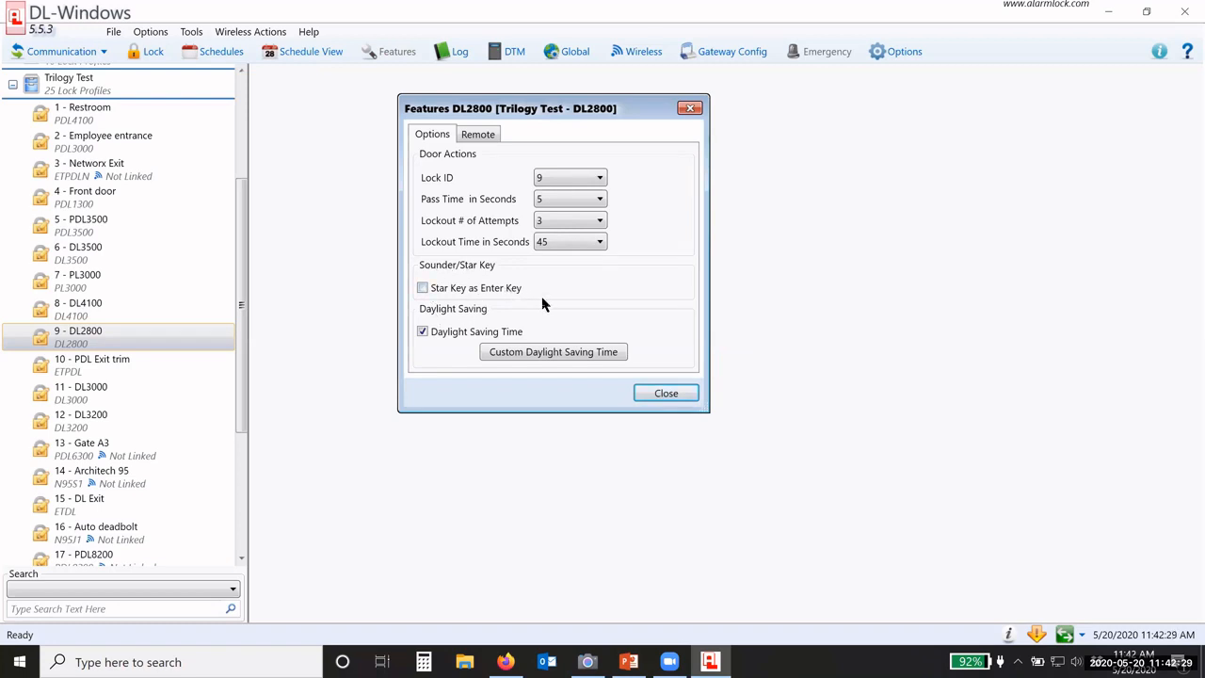
left_click(485, 137)
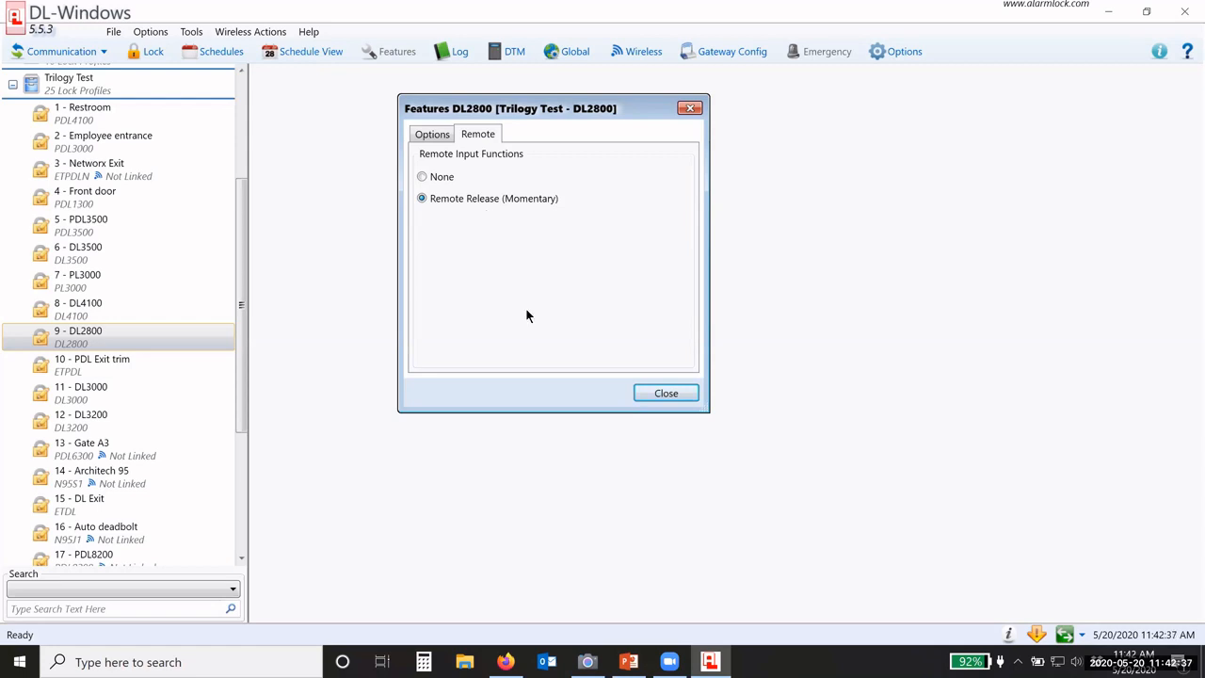
key("Escape")
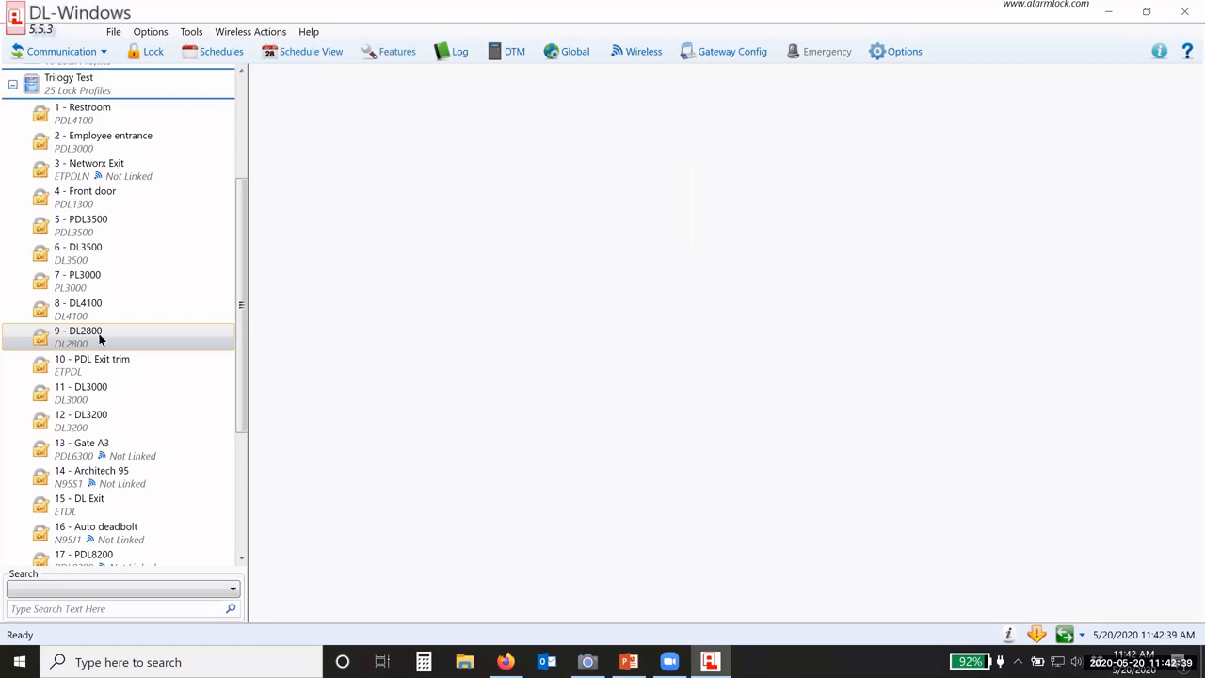
left_click(12, 85)
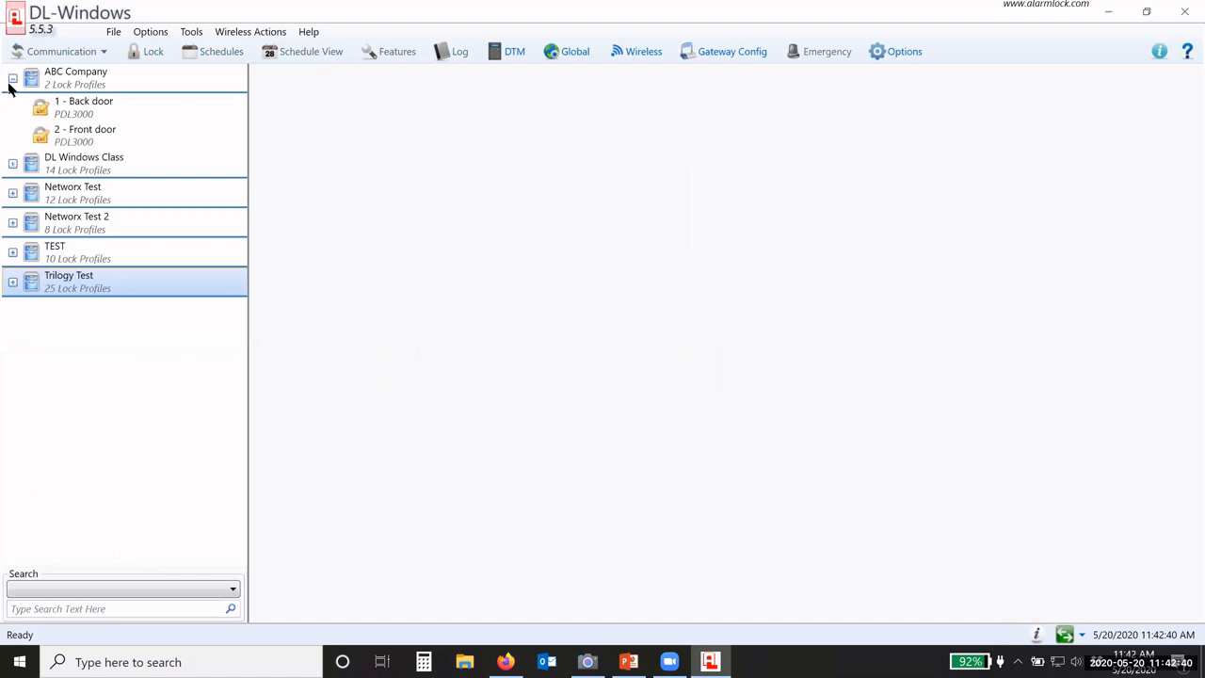
left_click(84, 101)
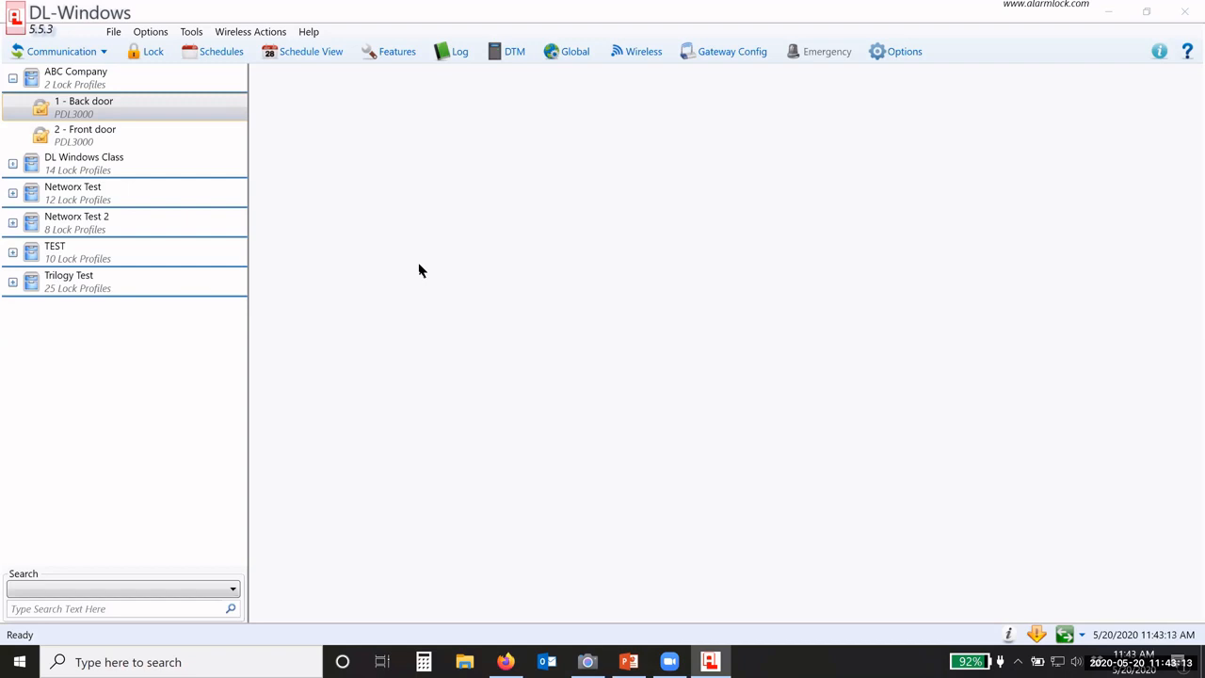
left_click(129, 113)
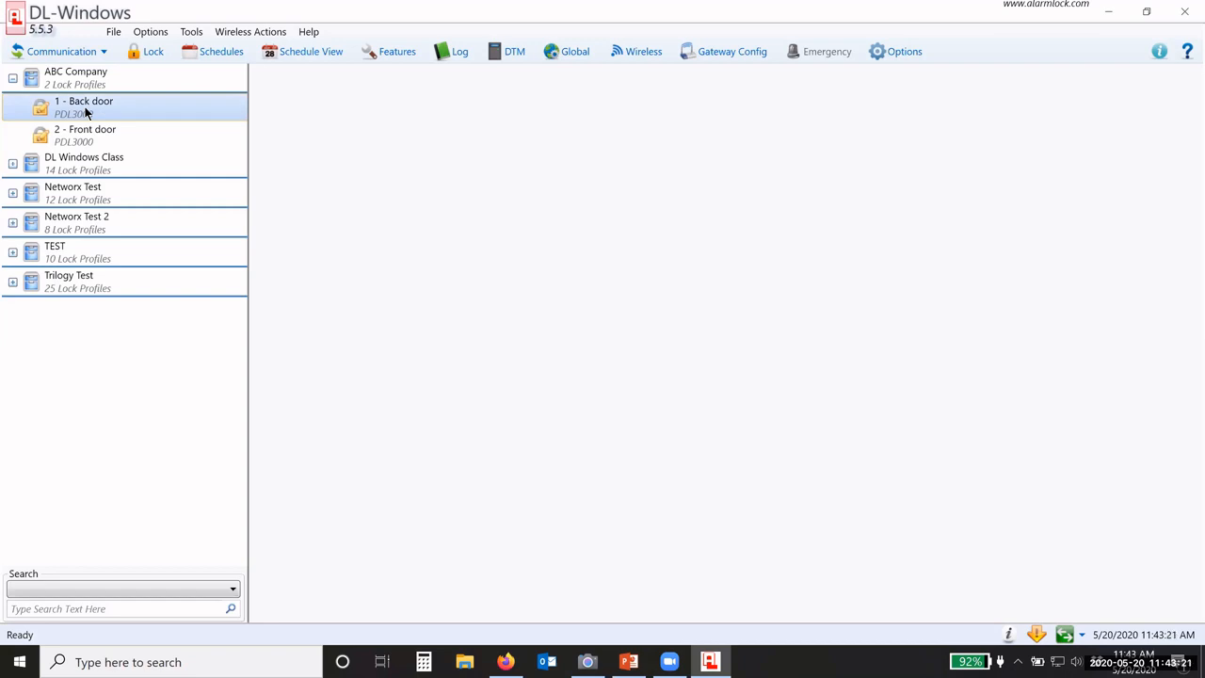
left_click(12, 281)
scroll(123, 329, "down", 3)
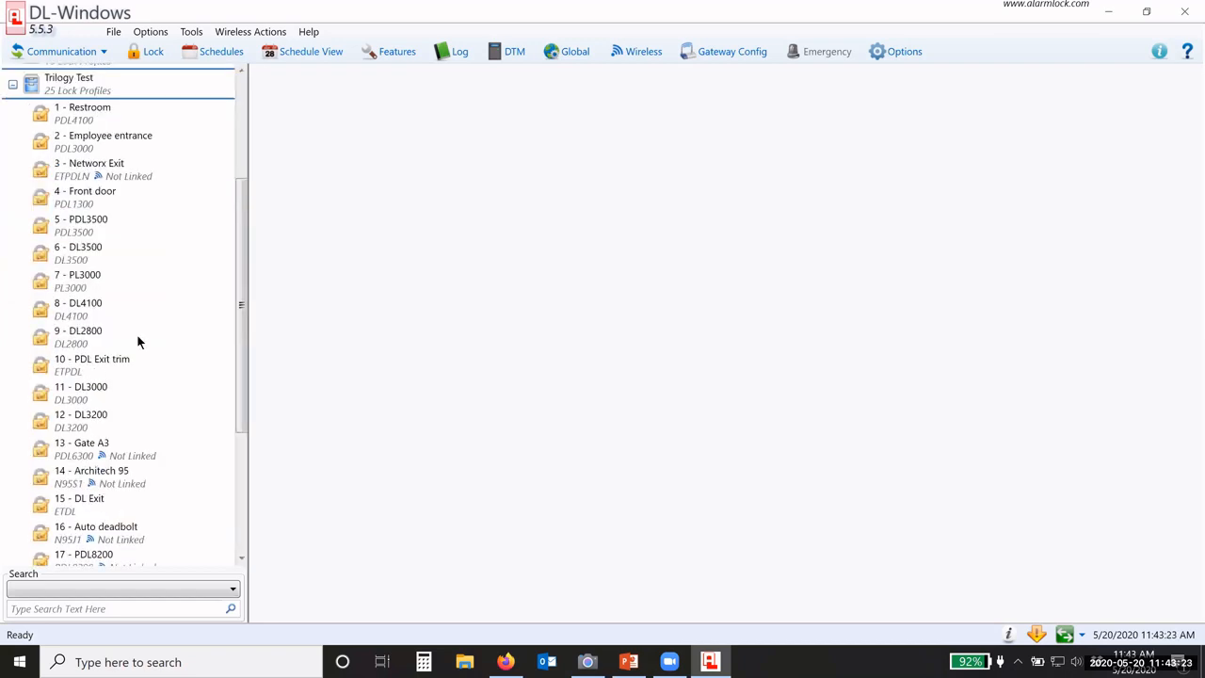
left_click(73, 341)
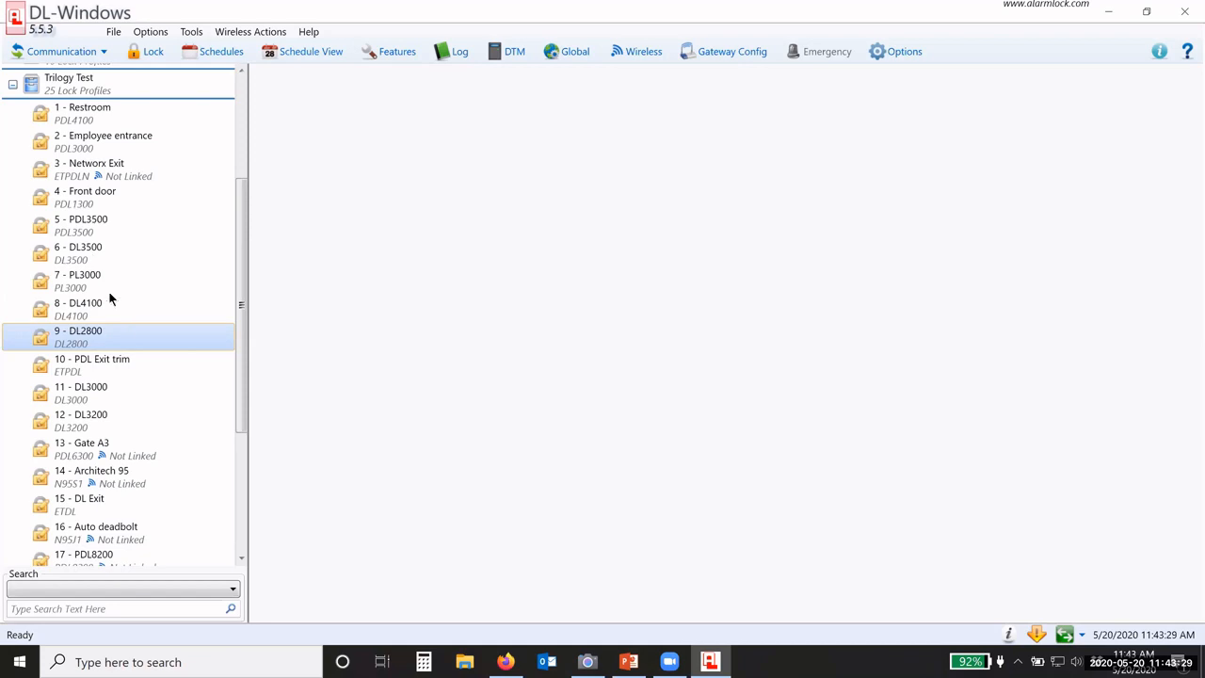
left_click(98, 386)
left_click(399, 56)
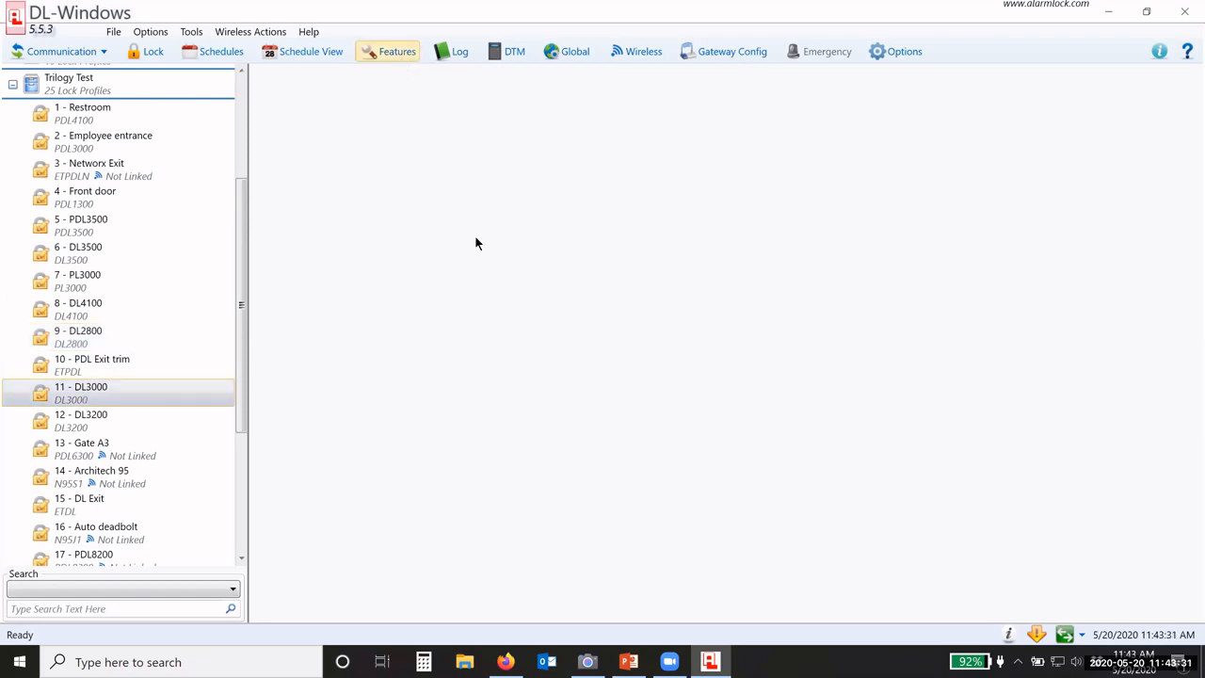
left_click(517, 82)
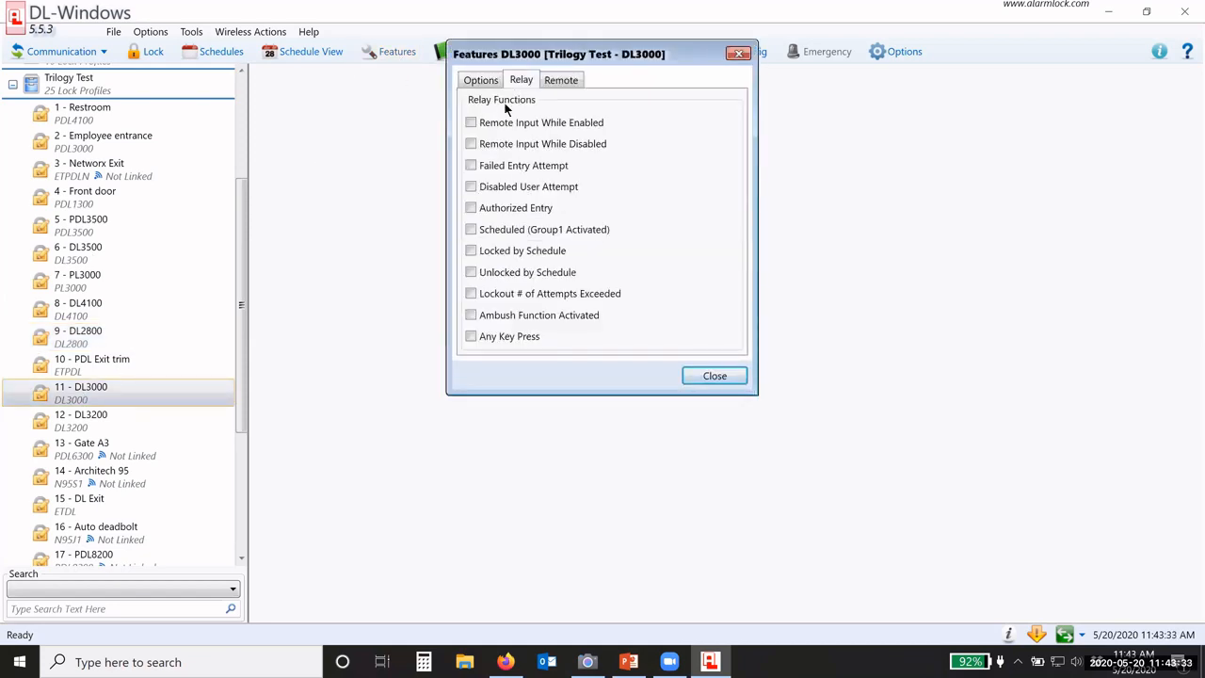
left_click(570, 82)
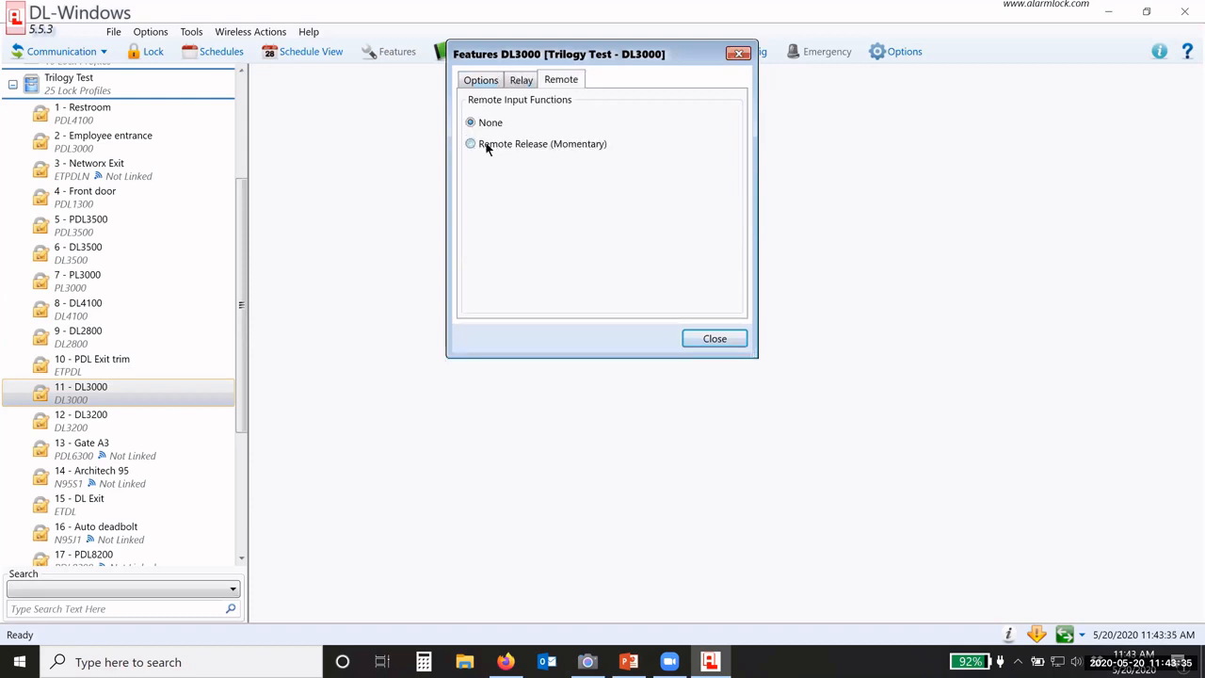
left_click(494, 82)
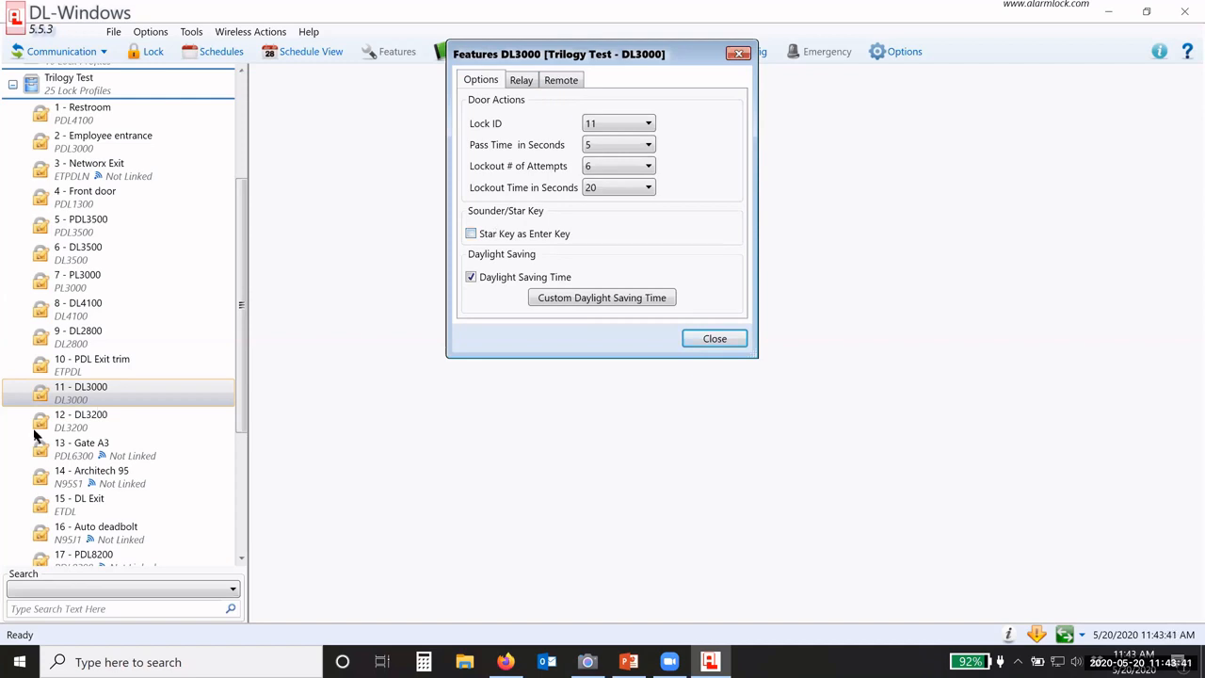
left_click(79, 421)
left_click(403, 52)
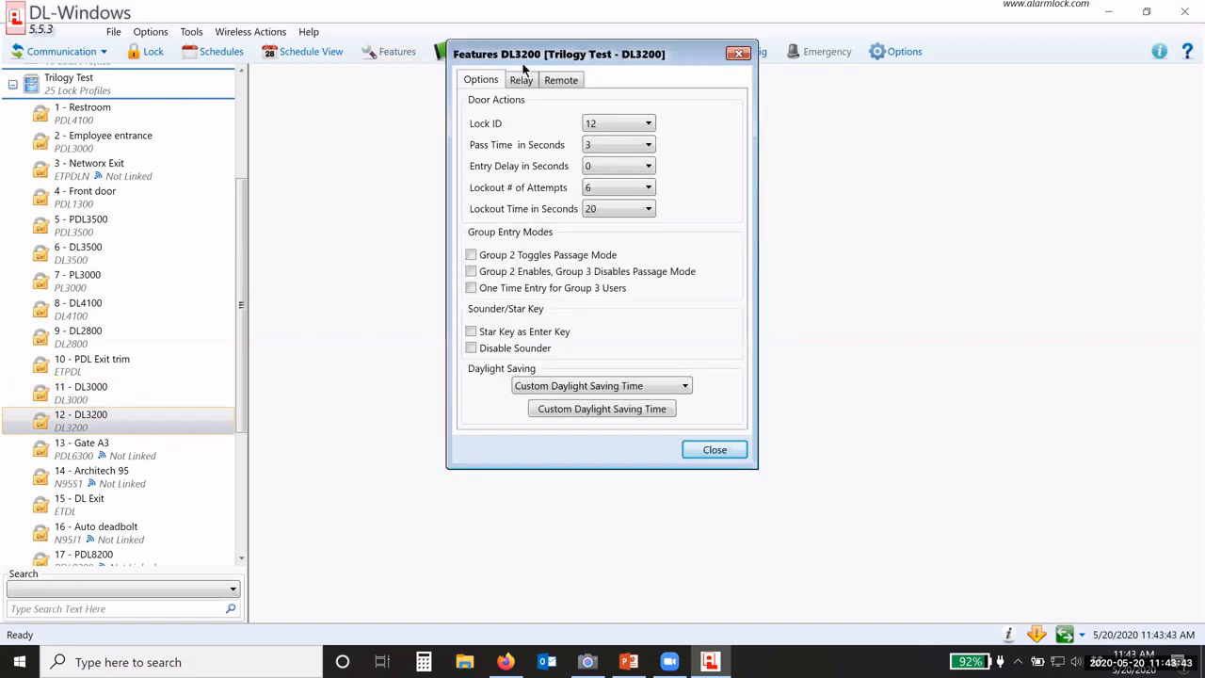
left_click(521, 142)
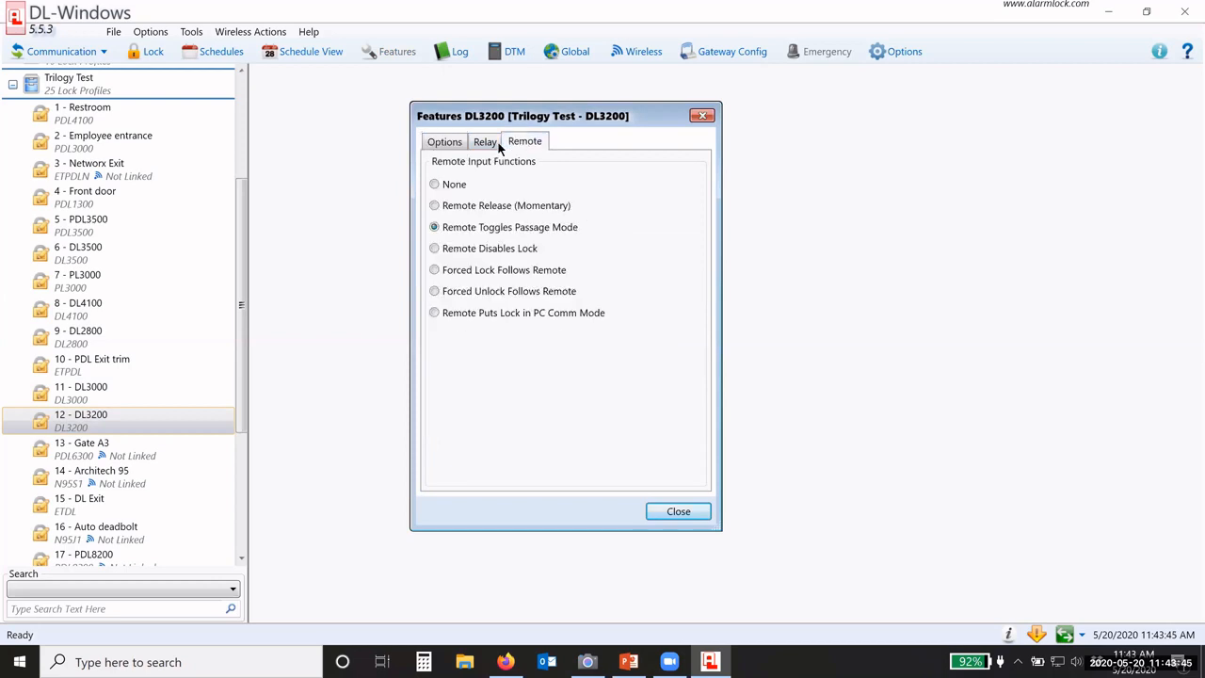
left_click(673, 511)
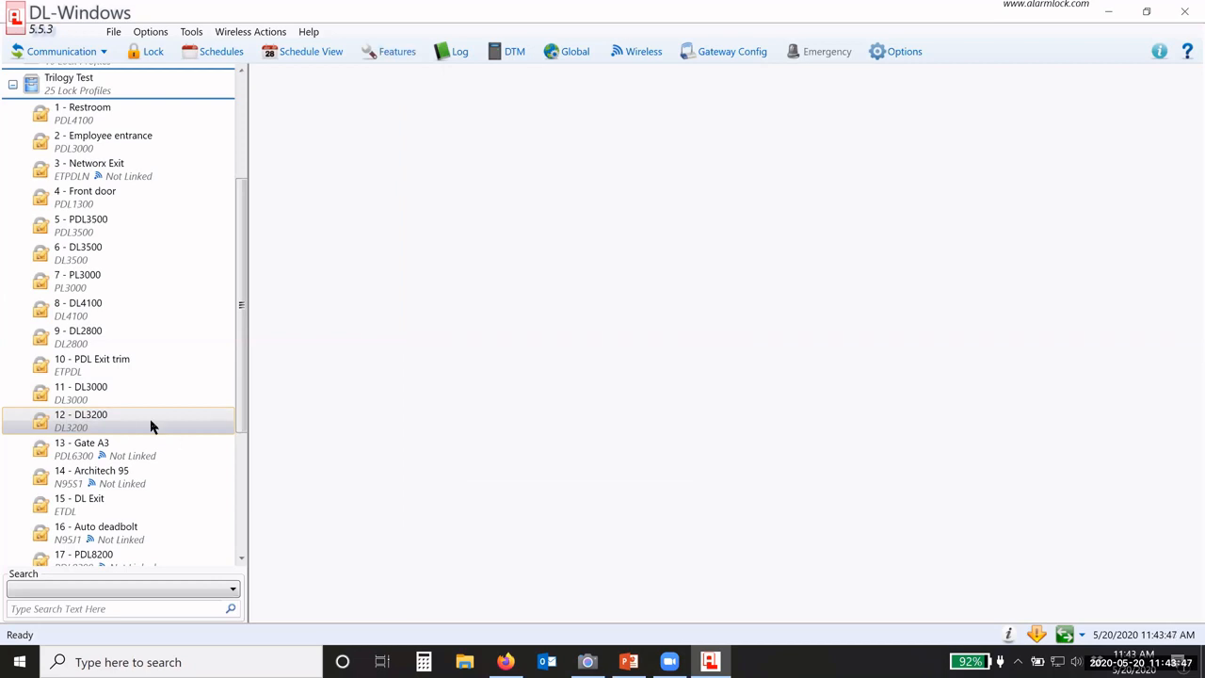
left_click(12, 84)
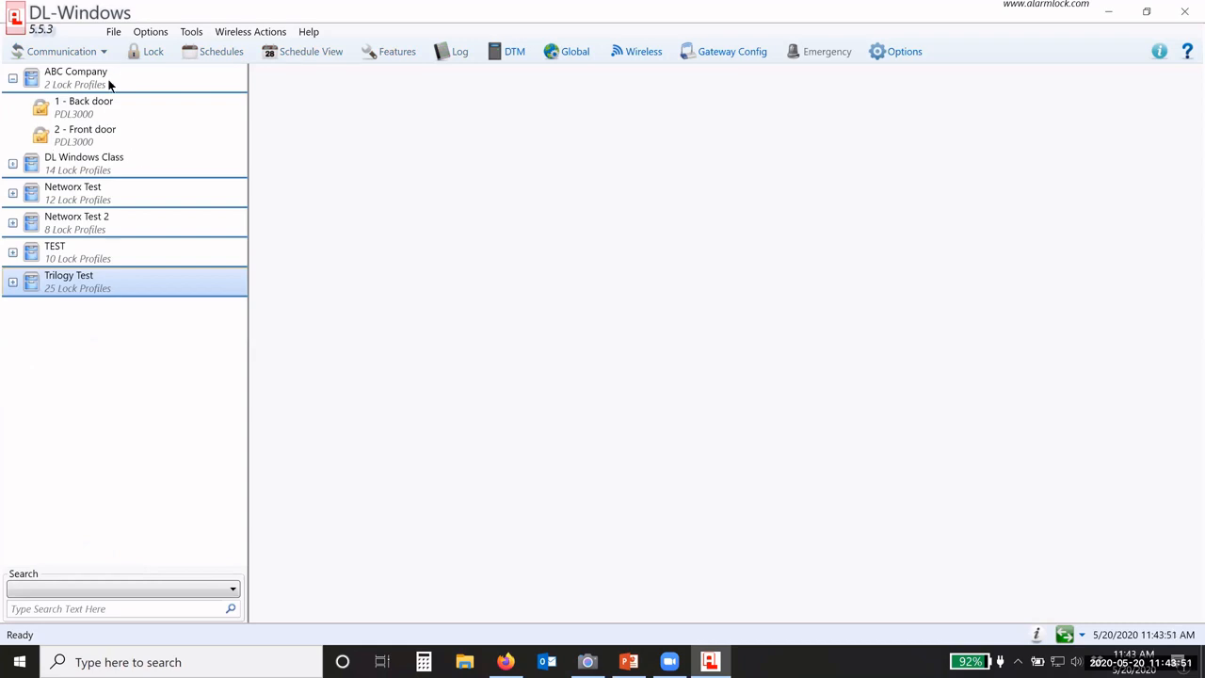
left_click(89, 111)
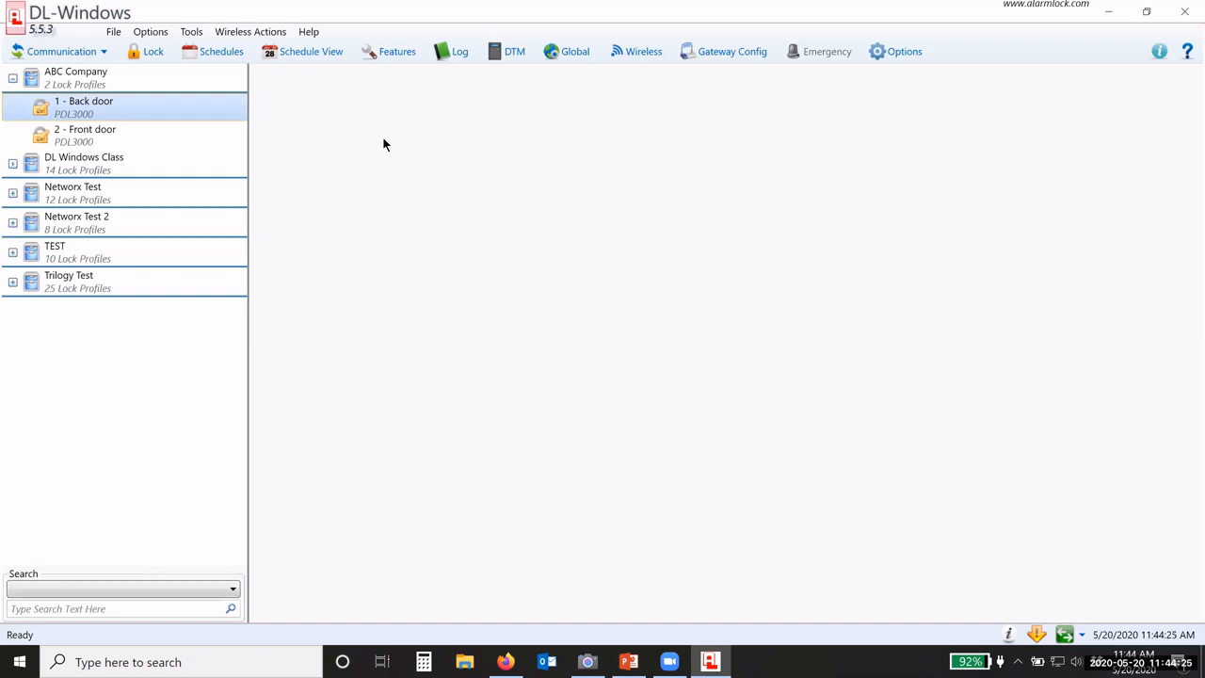
left_click(110, 133)
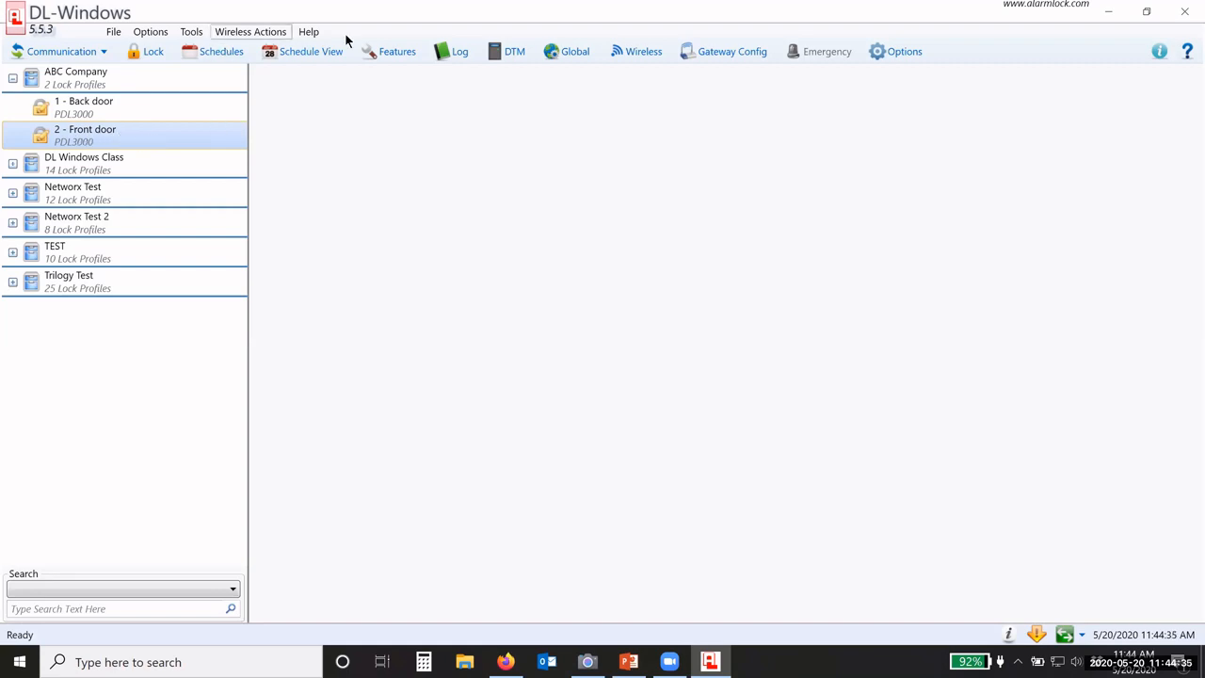
Step: Clone the Front door profile as one PDL3000 lock named 'Front Door2'
right_click(123, 143)
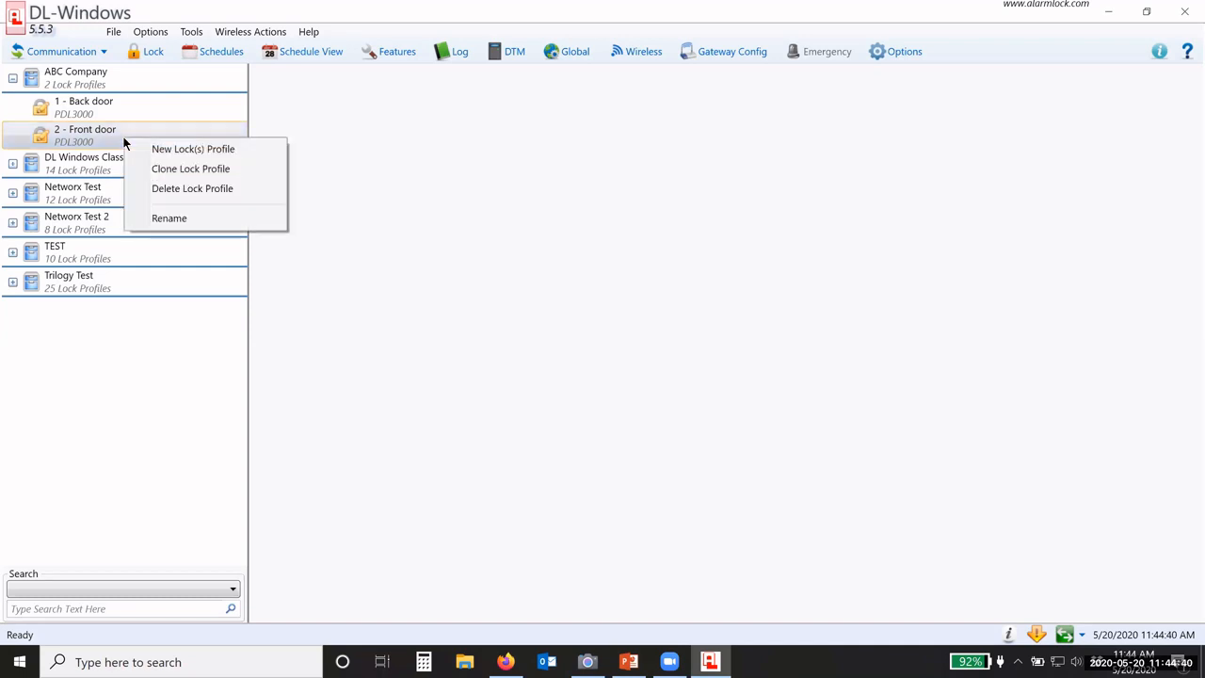
left_click(161, 170)
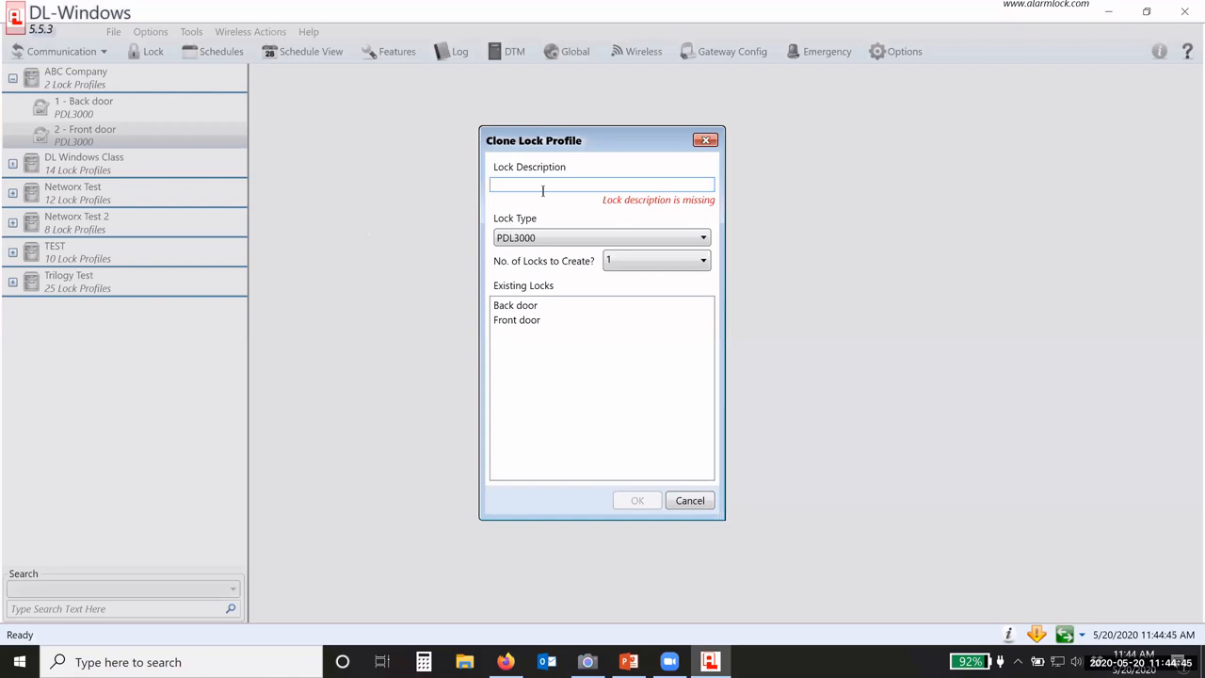
type("F")
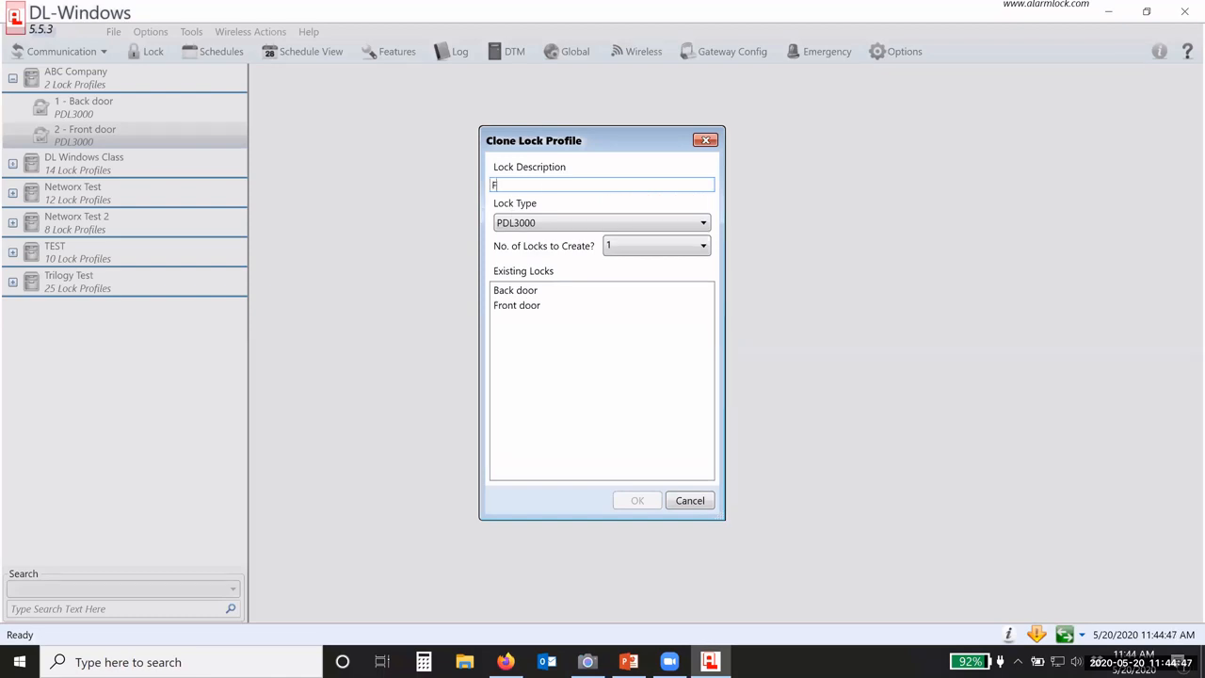
type("ront Do")
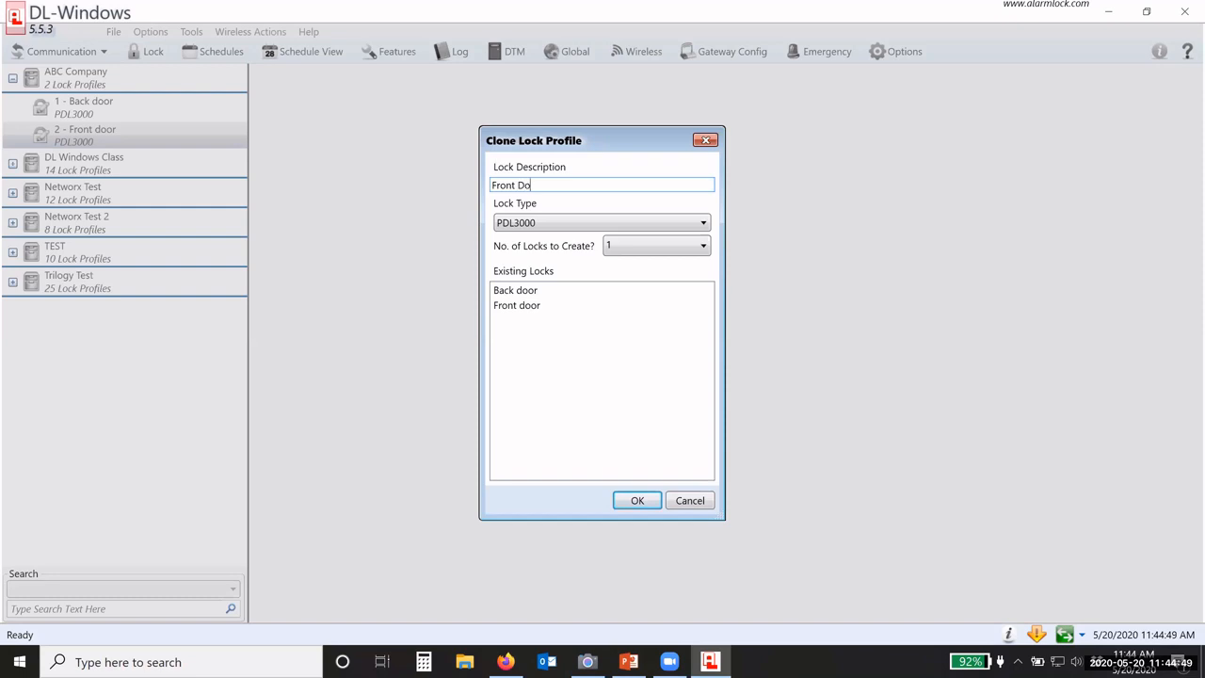
type("or")
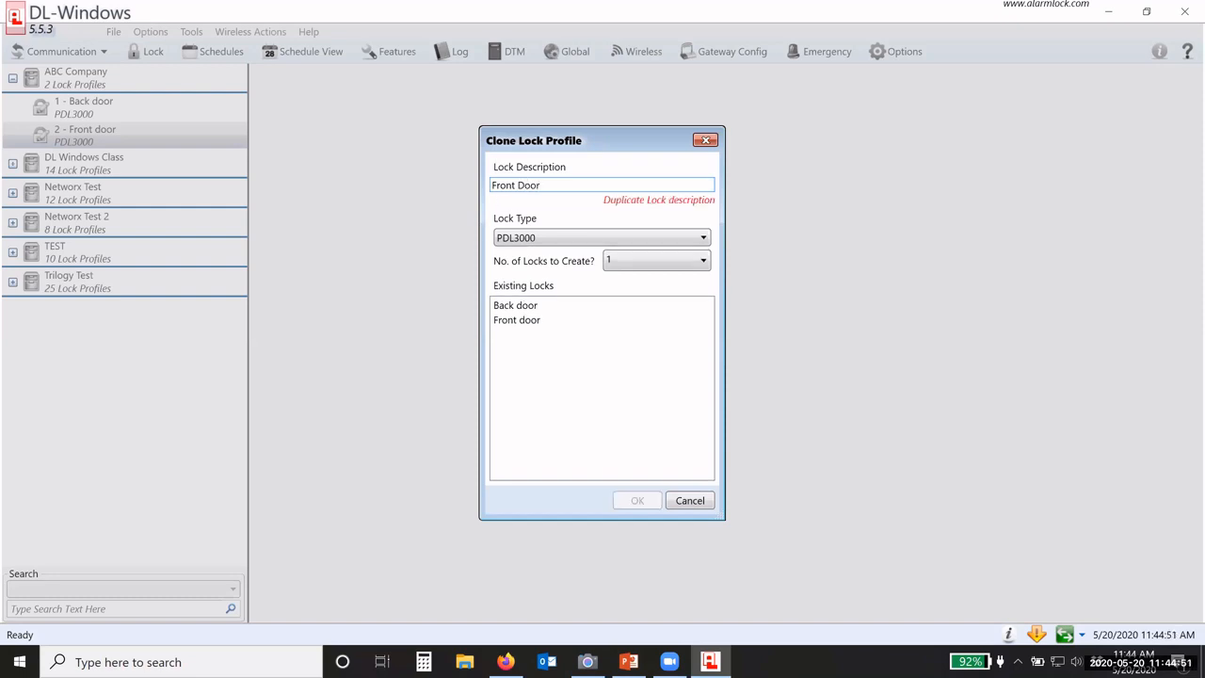
type("2")
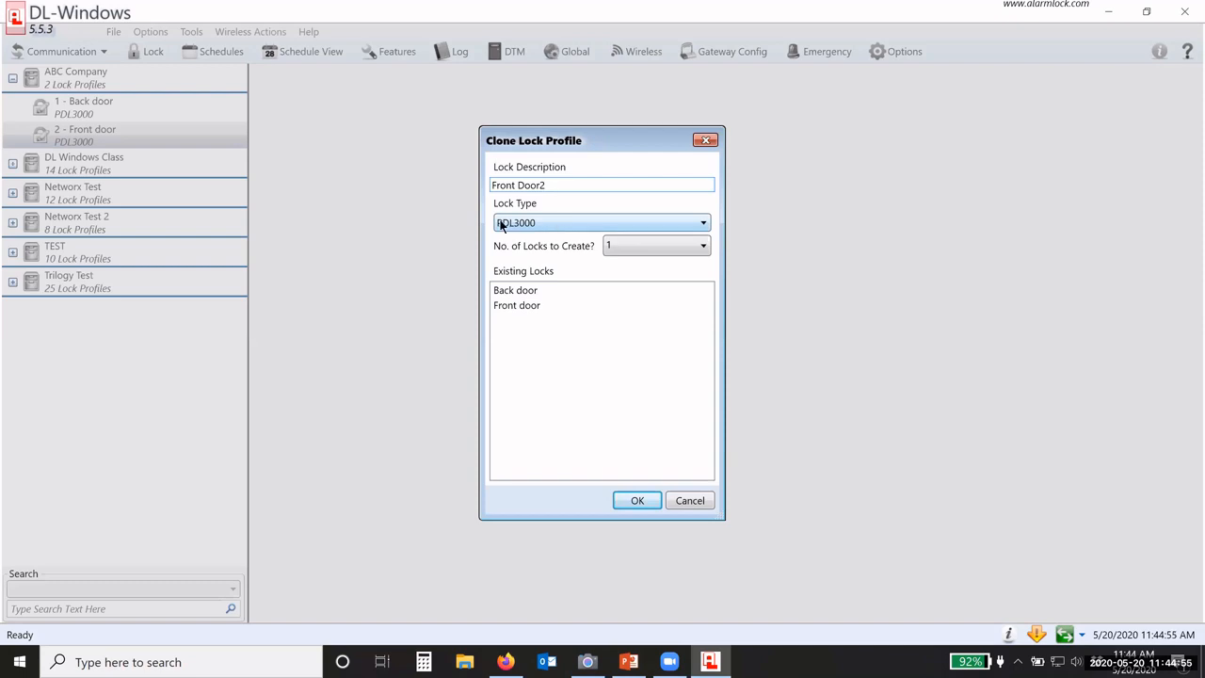
left_click(538, 226)
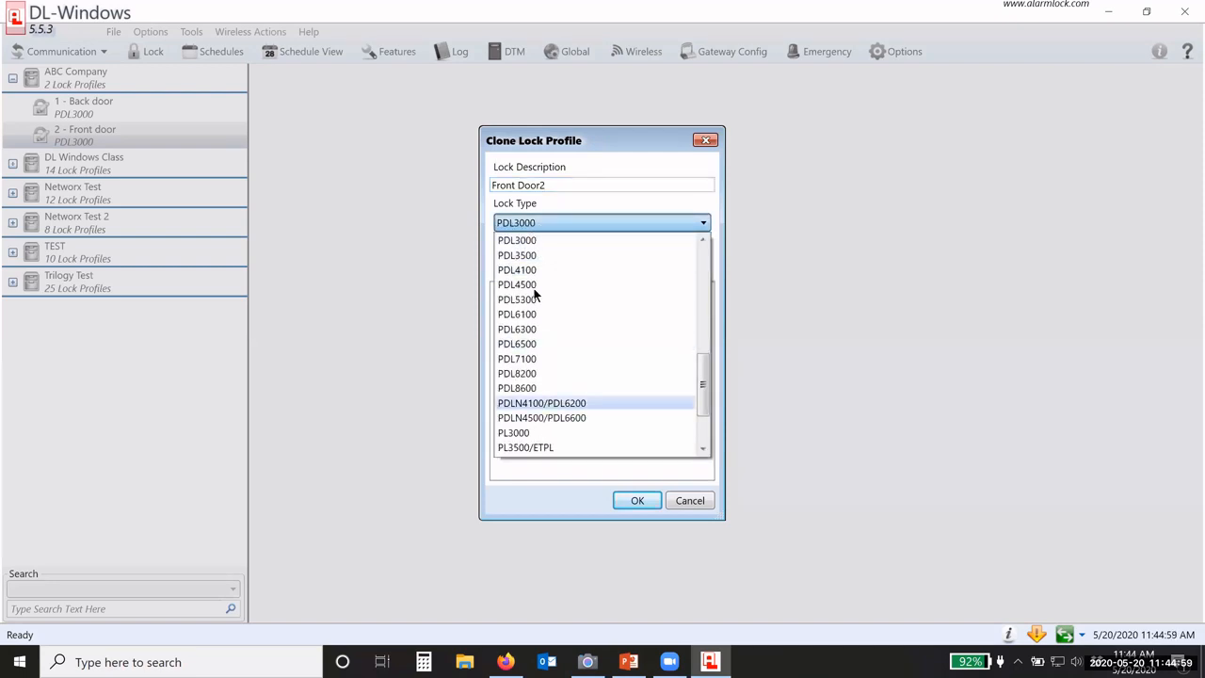
left_click(553, 225)
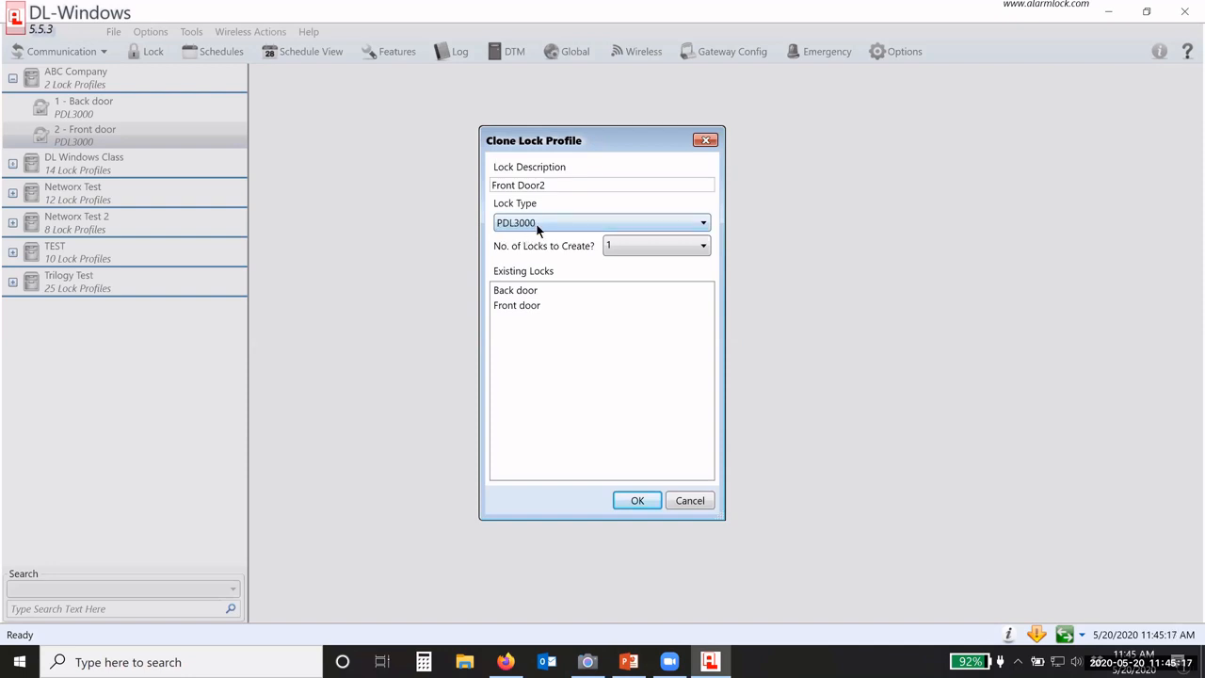
left_click(624, 248)
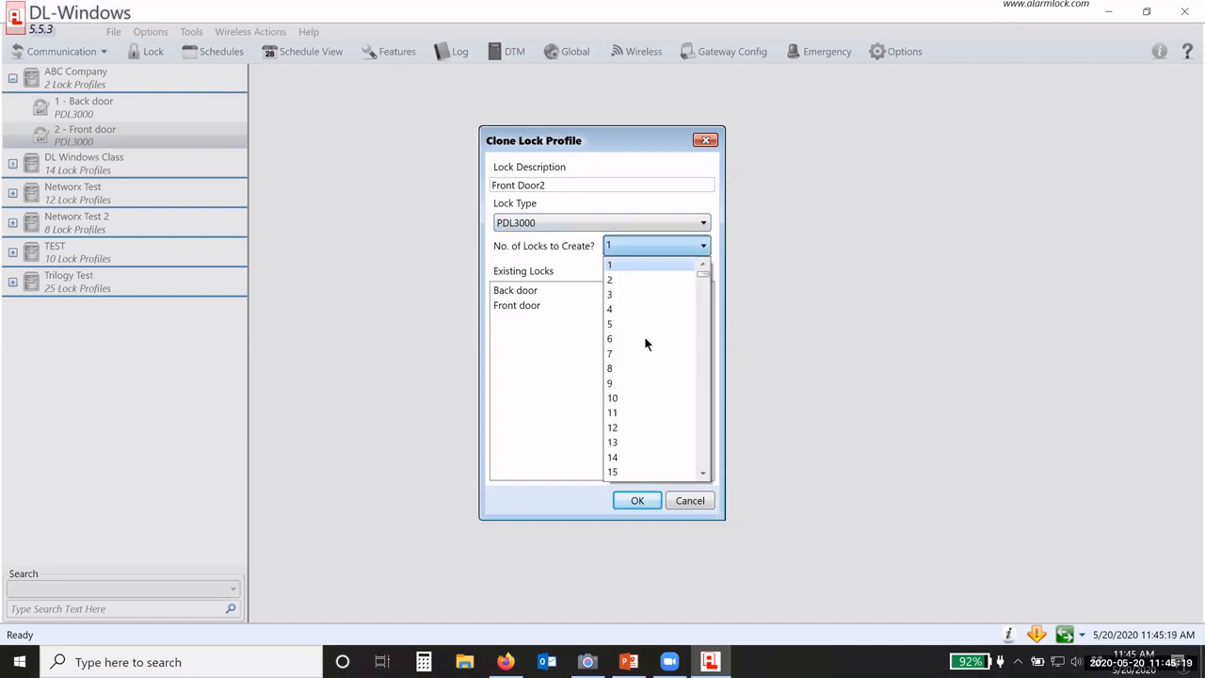
left_click(633, 260)
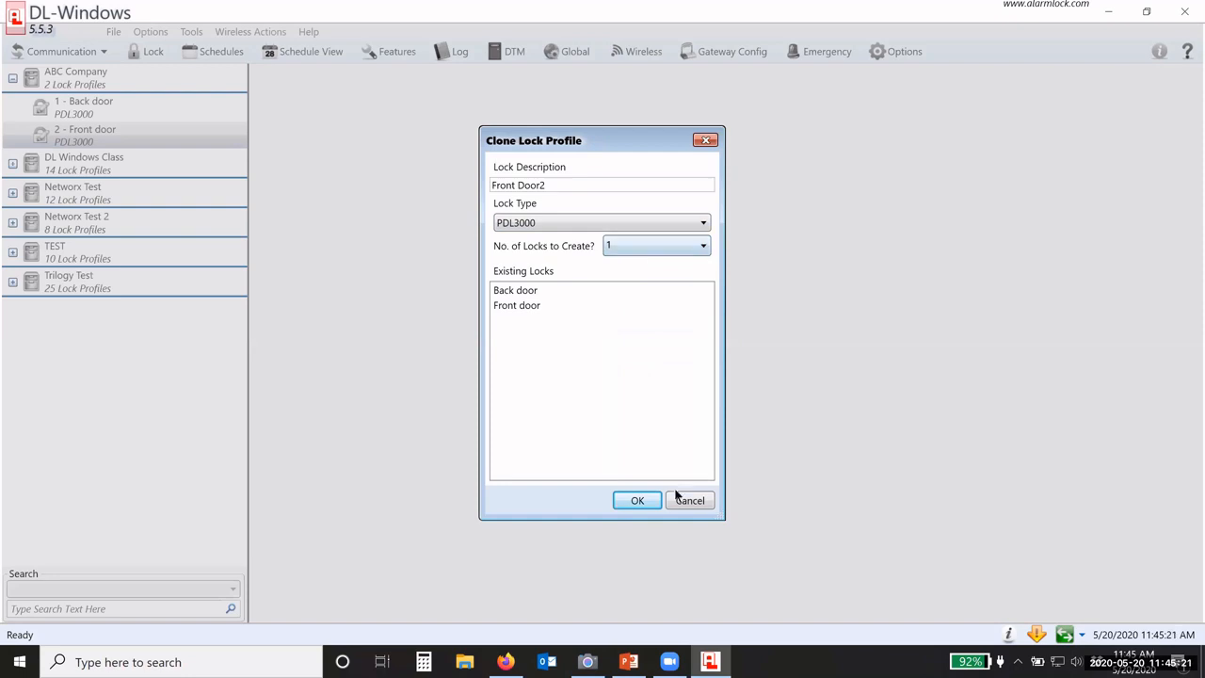
left_click(636, 499)
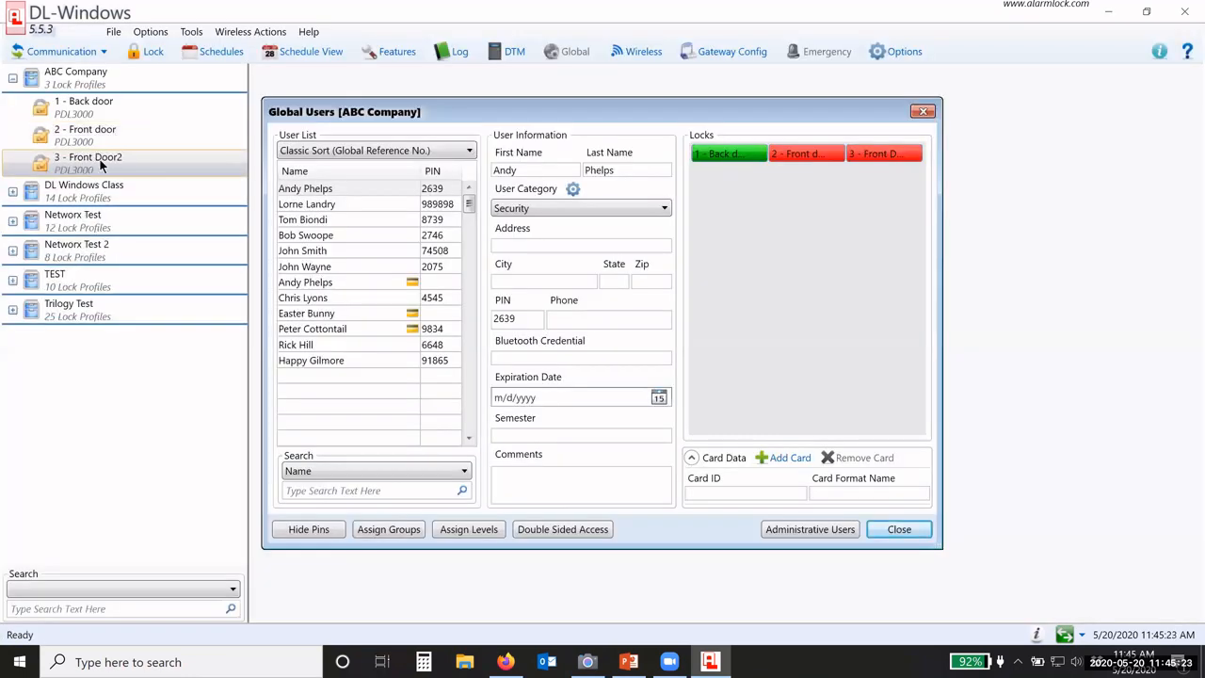
Step: Select Front Door2, assign and unassign a user, then close its Schedules and Global Users
left_click(88, 160)
double_click(881, 155)
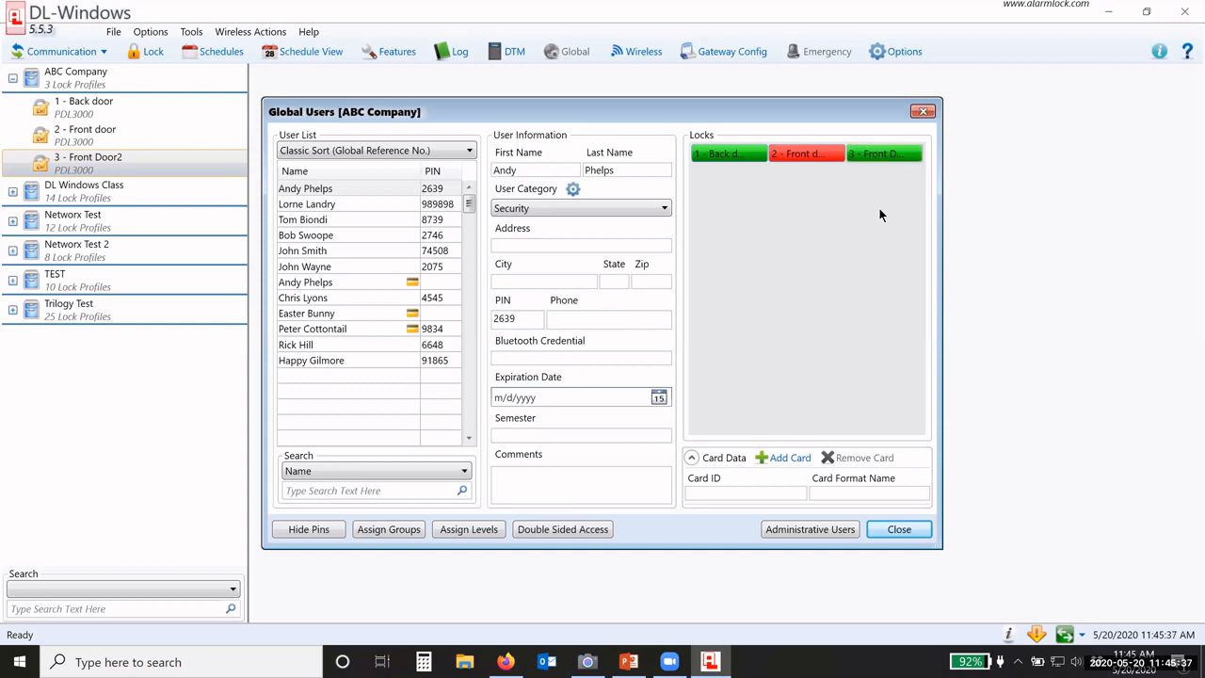
double_click(881, 159)
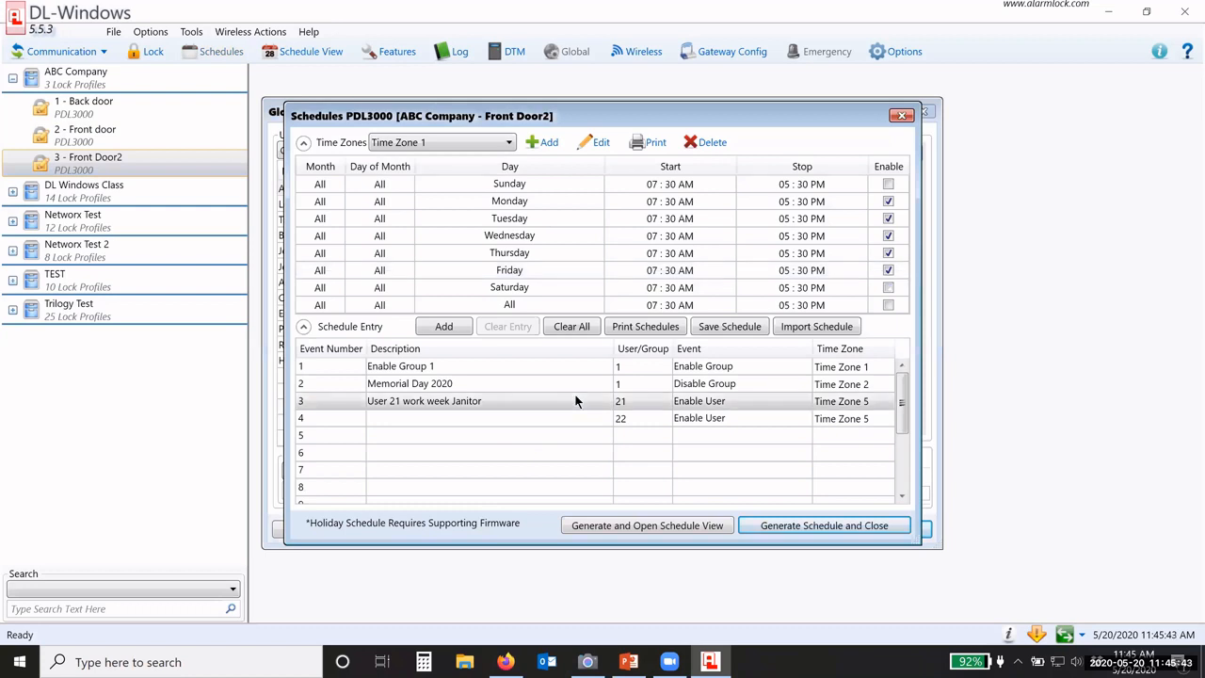
left_click(901, 116)
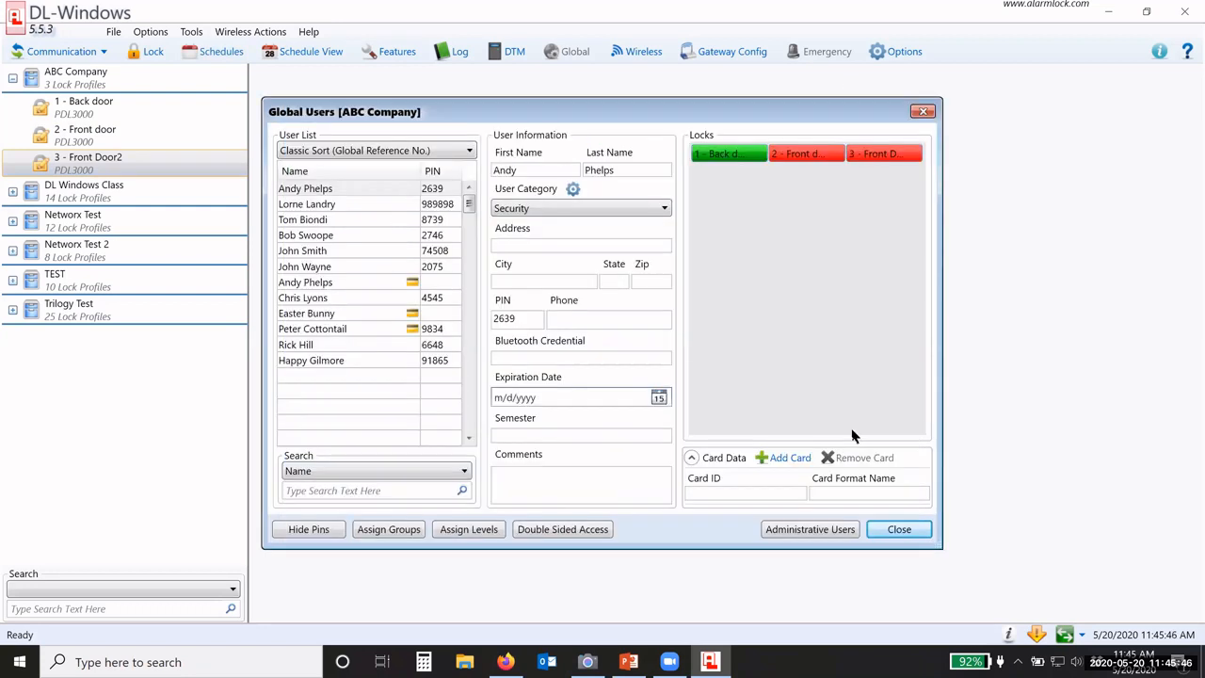
left_click(891, 530)
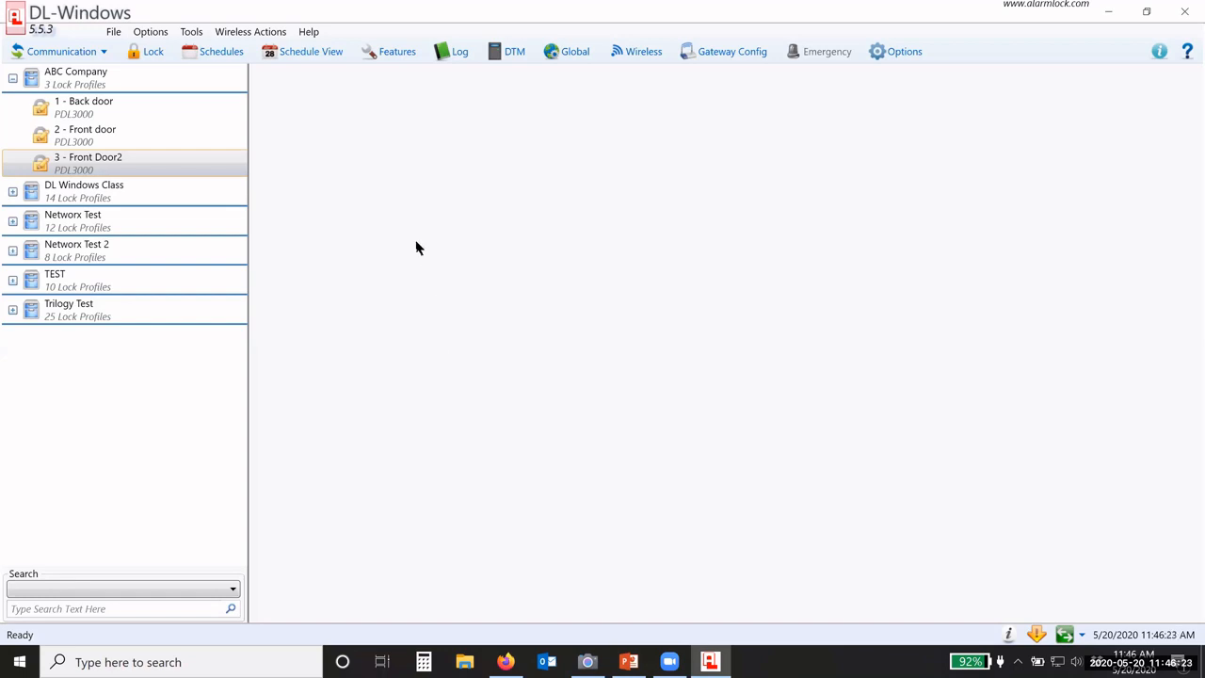
left_click(586, 662)
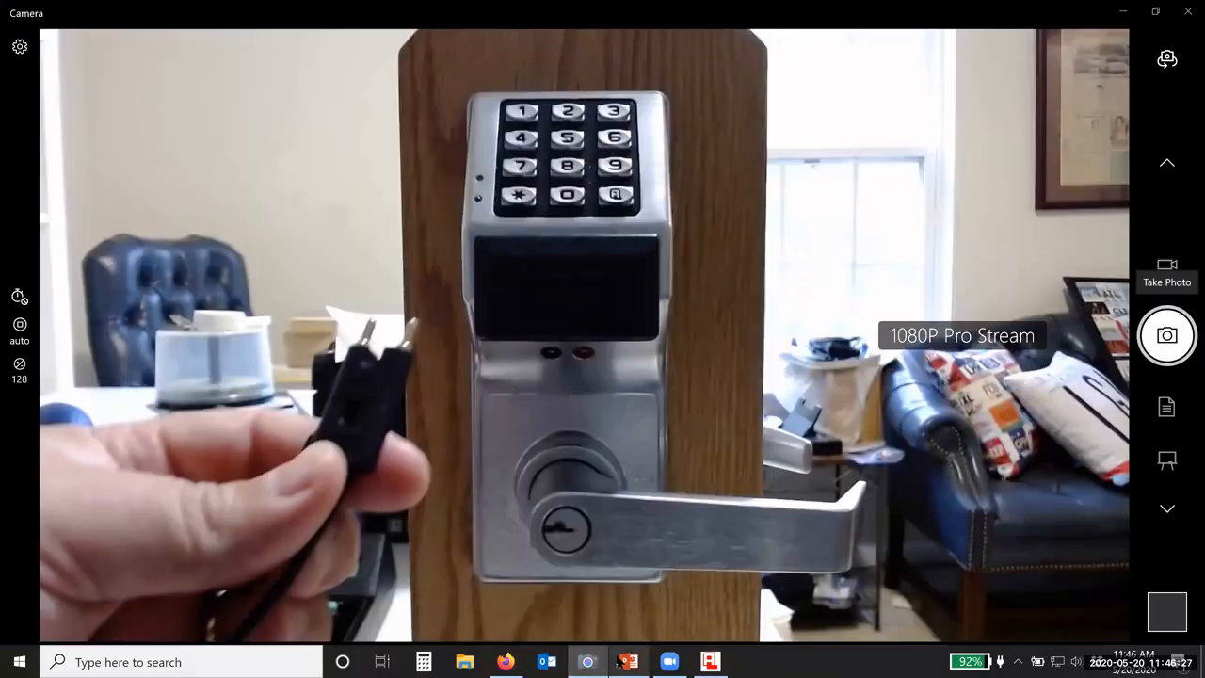
mouse_move(625, 662)
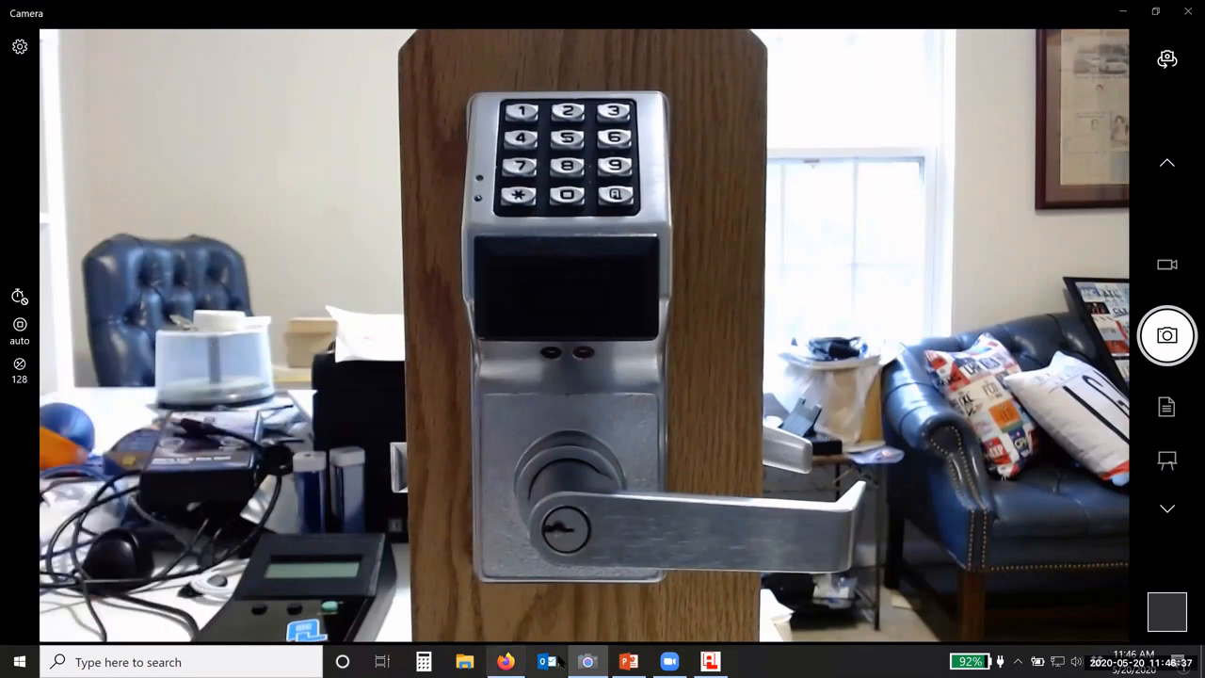
left_click(594, 662)
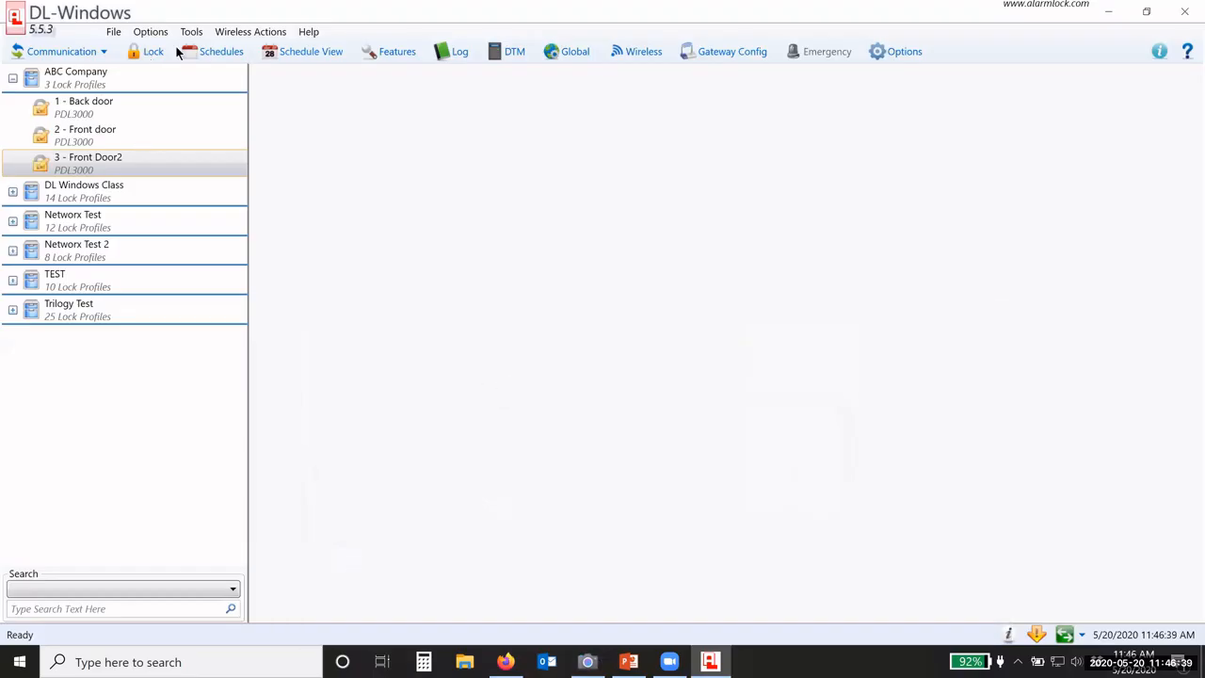
Step: Run the COM port loopback test, set COM4 as the port, and select 2 - Front door
left_click(191, 31)
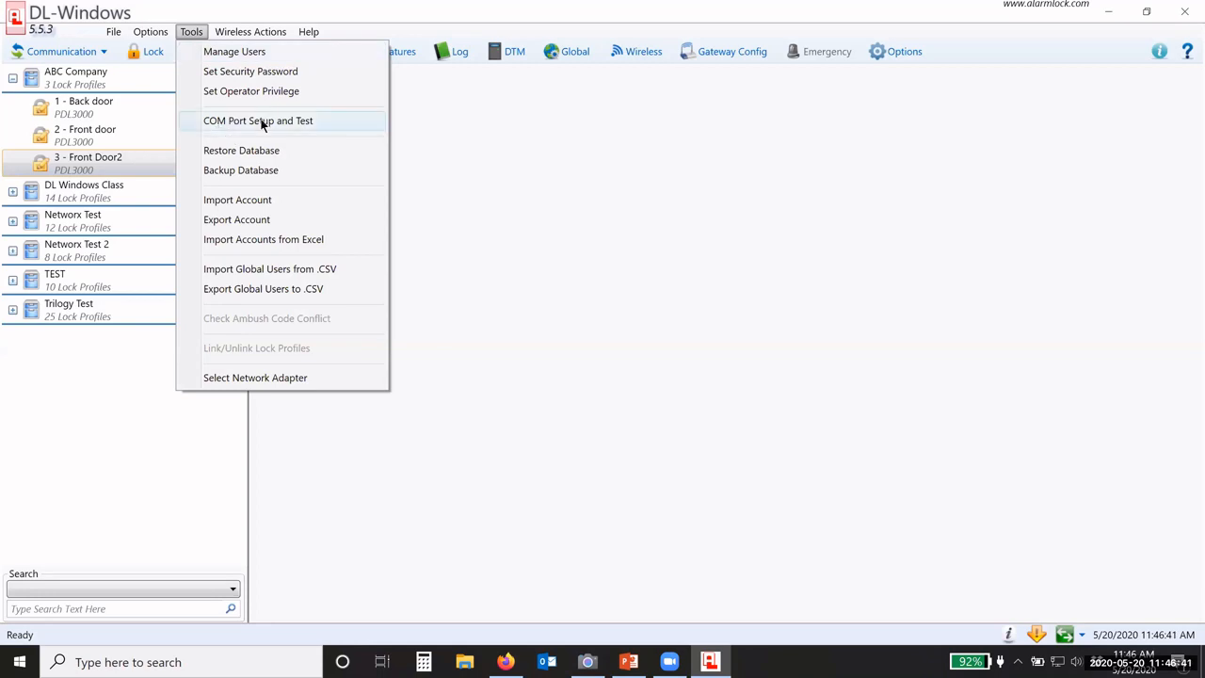
left_click(262, 122)
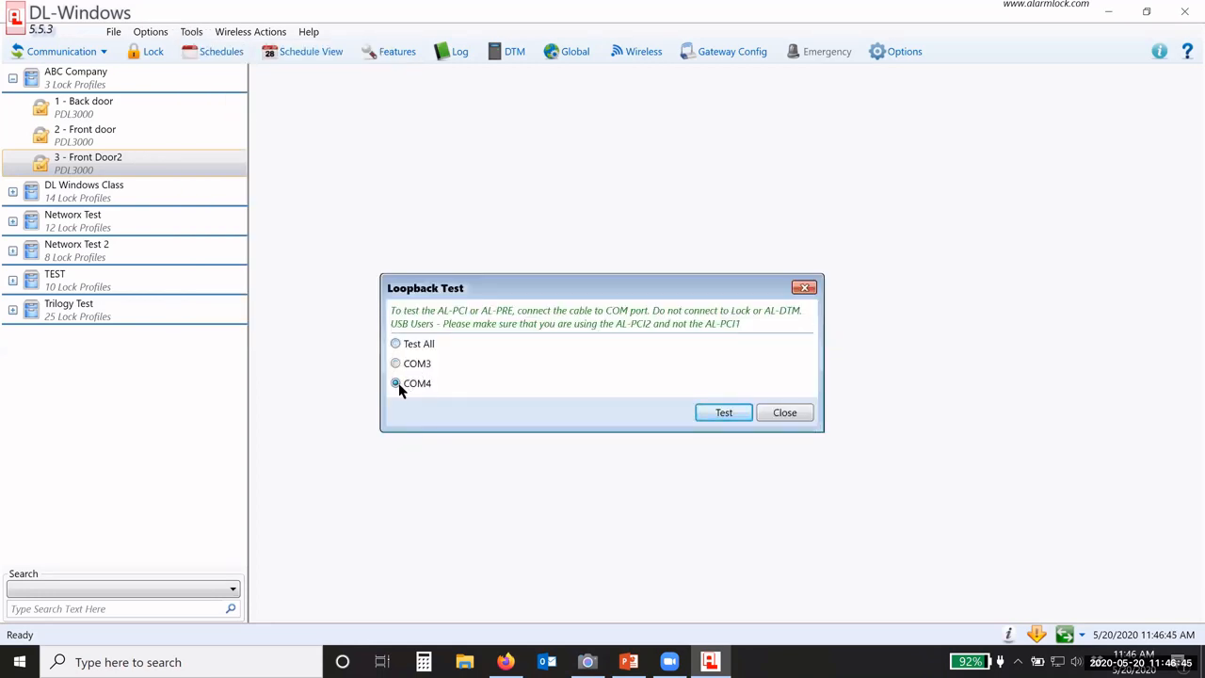
left_click_drag(547, 289, 502, 188)
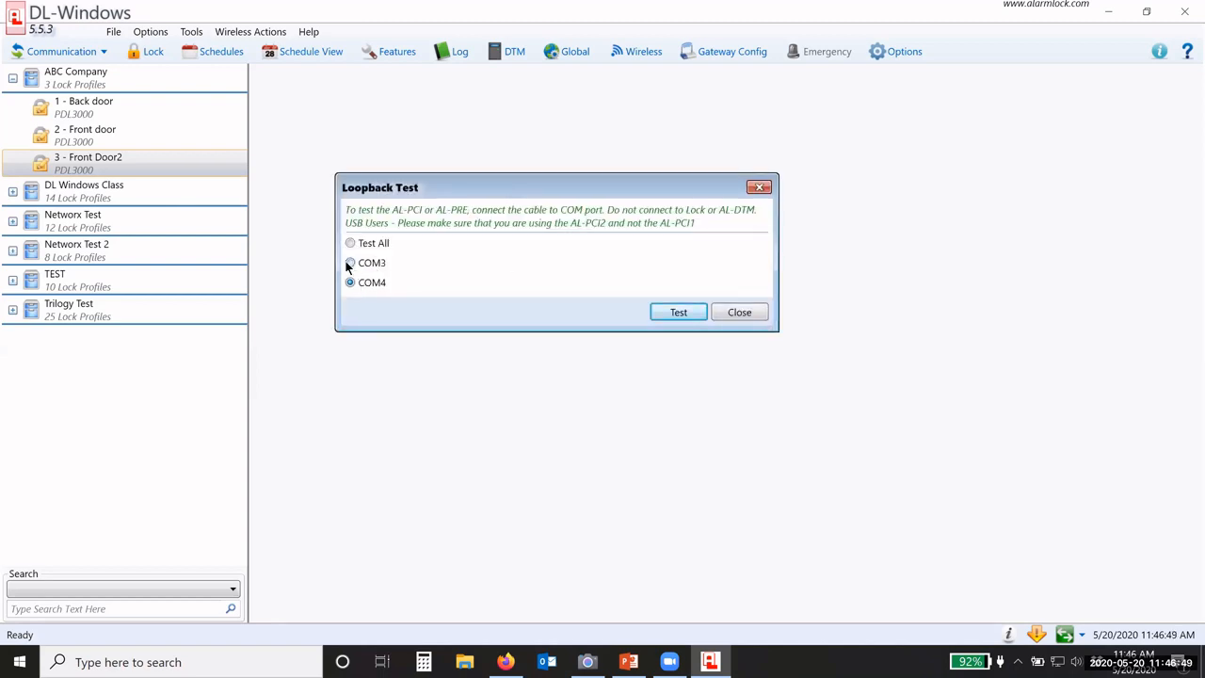
left_click(685, 313)
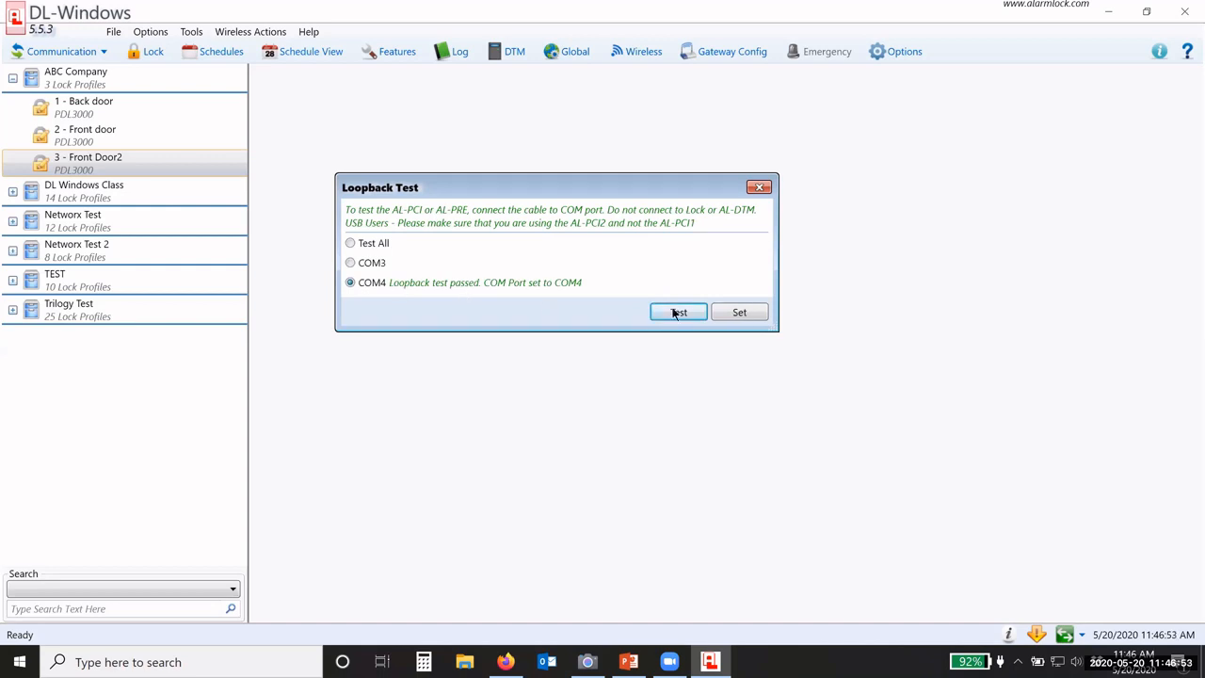
left_click(739, 312)
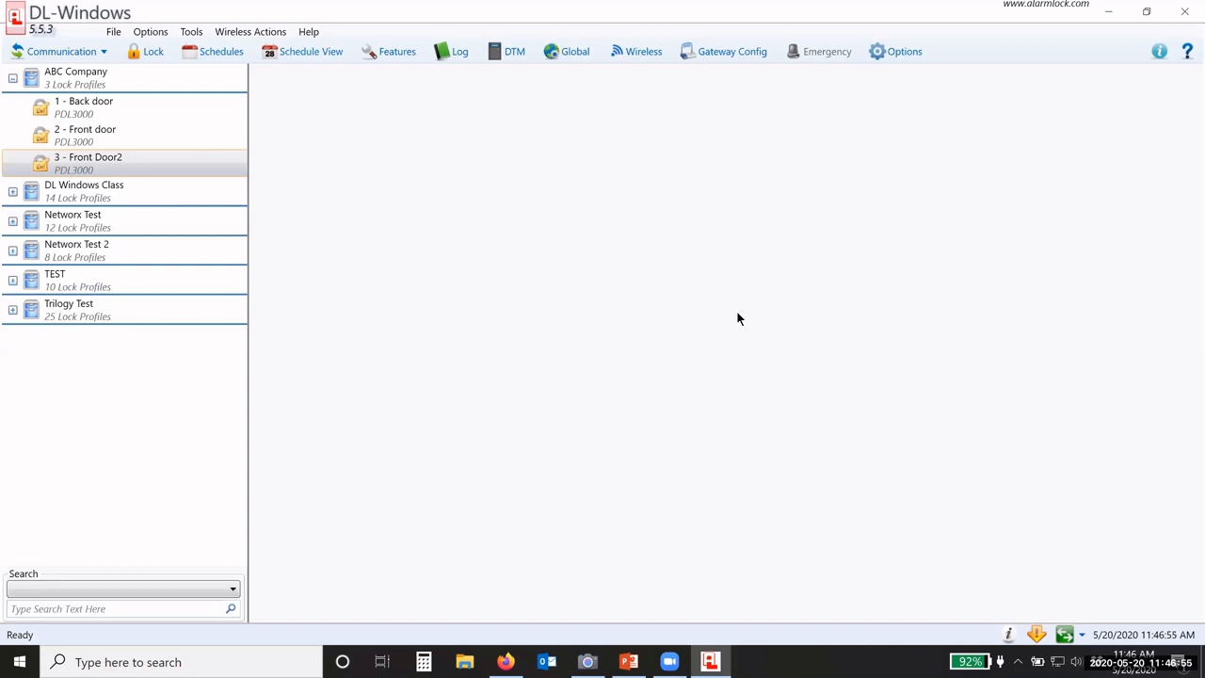
left_click(82, 145)
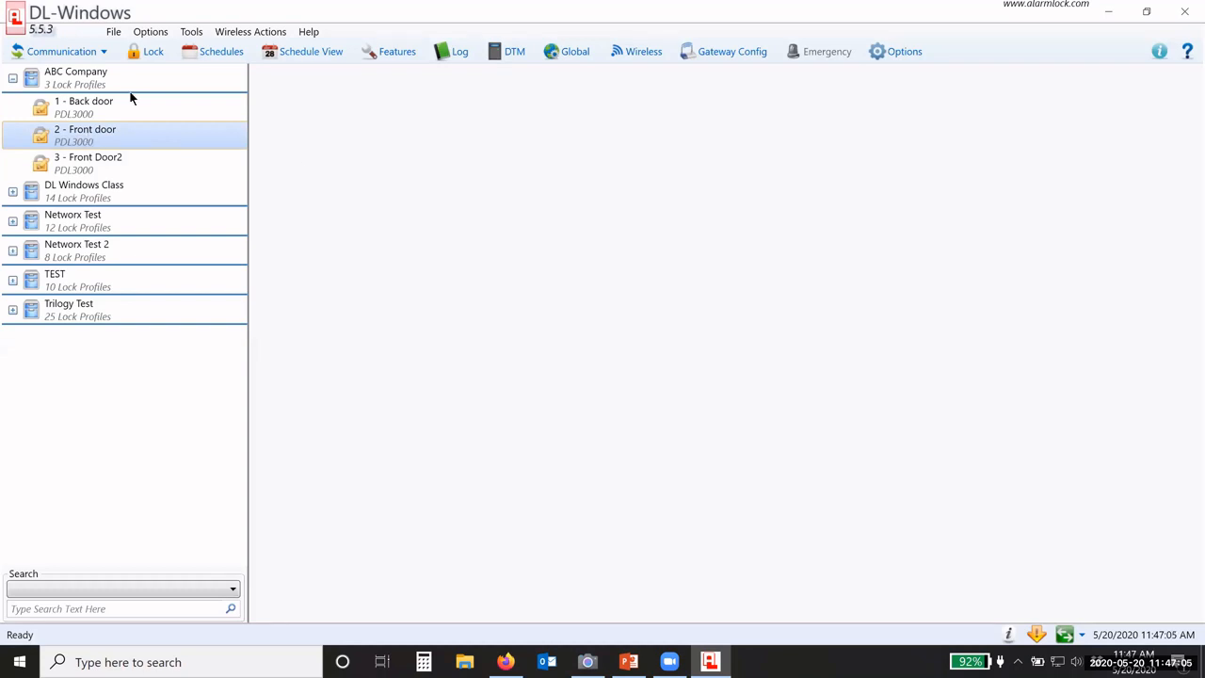
left_click(588, 662)
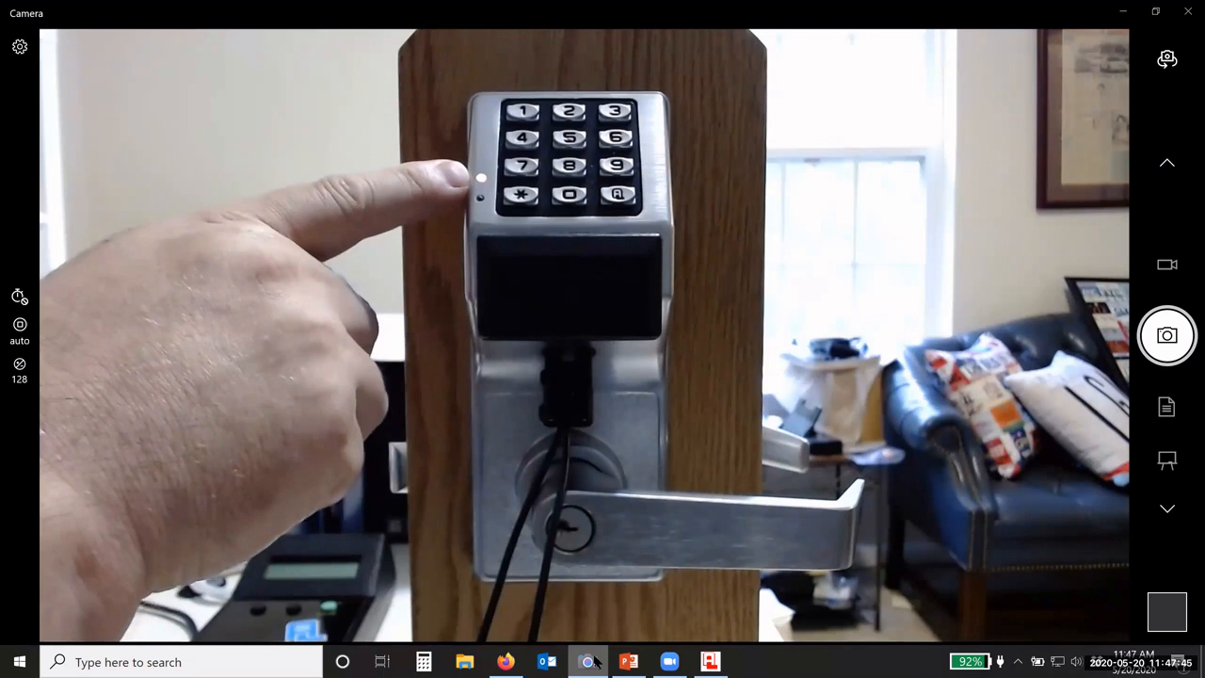
left_click(709, 662)
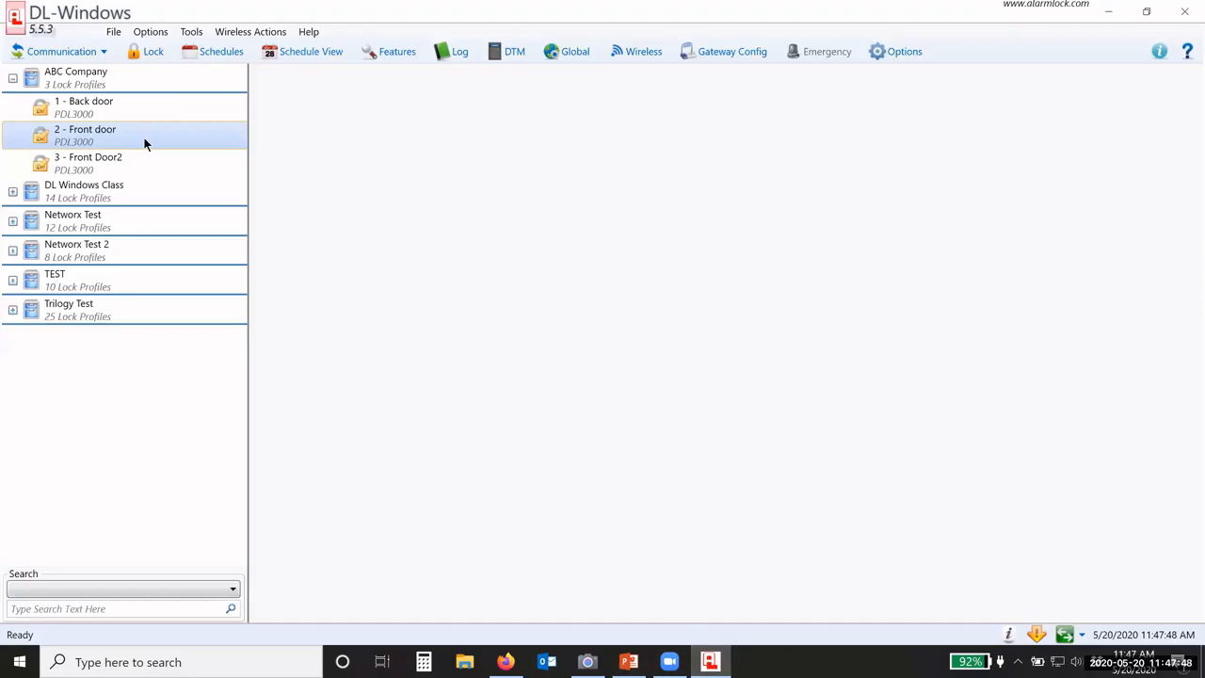
Step: Send all data types to the Front door lock and close the send window
left_click(81, 52)
left_click(75, 96)
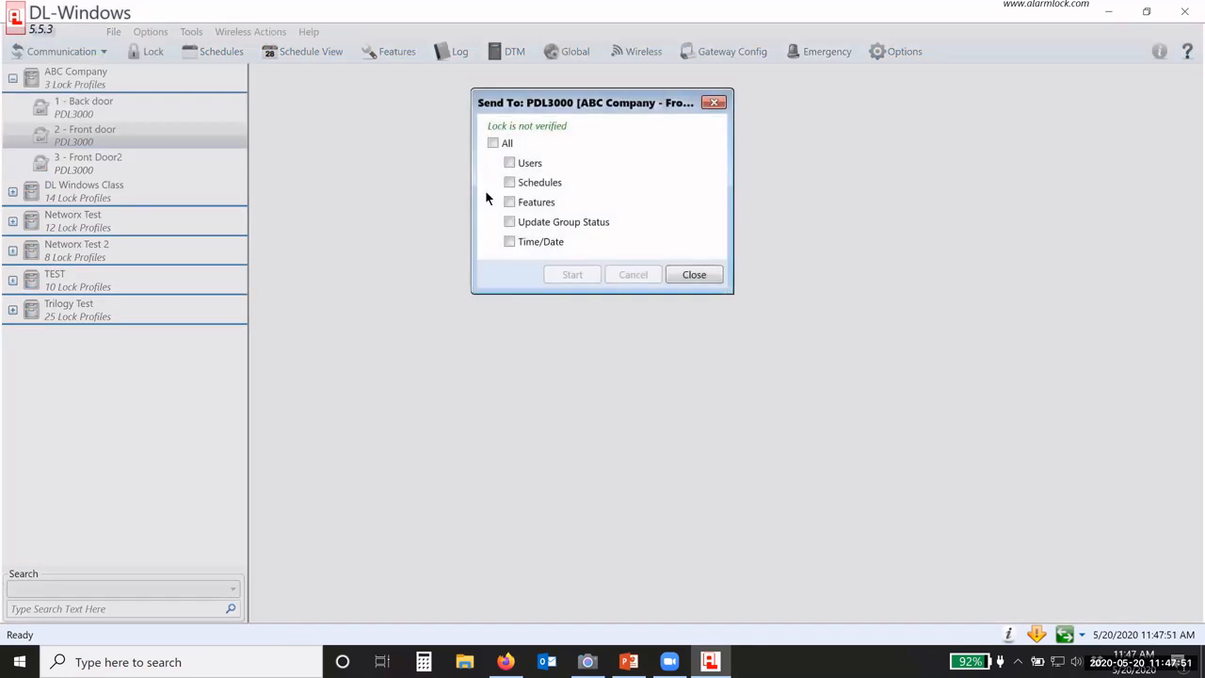
left_click(493, 143)
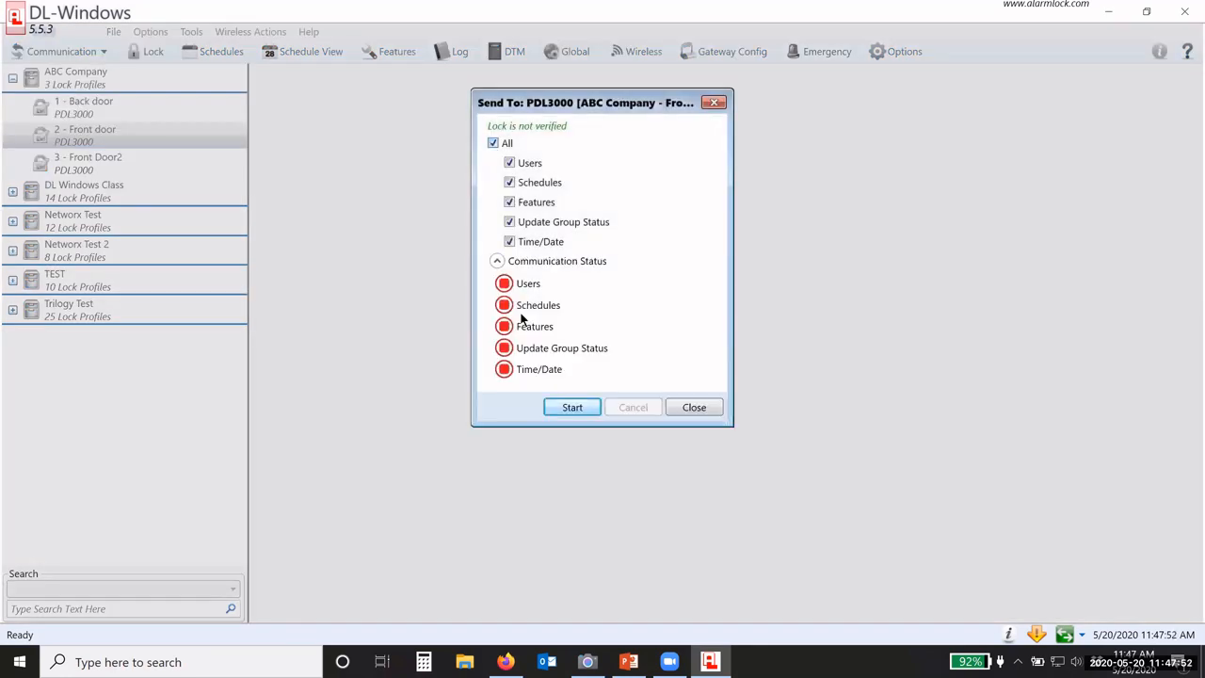
left_click(572, 408)
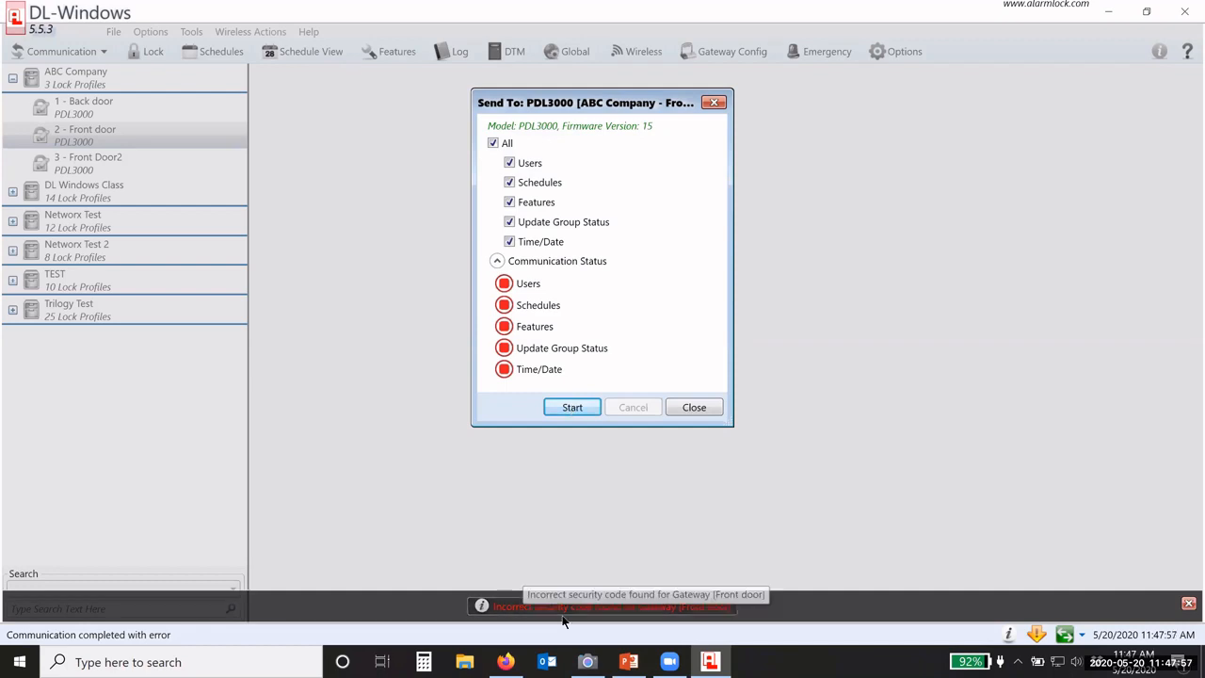
left_click(693, 407)
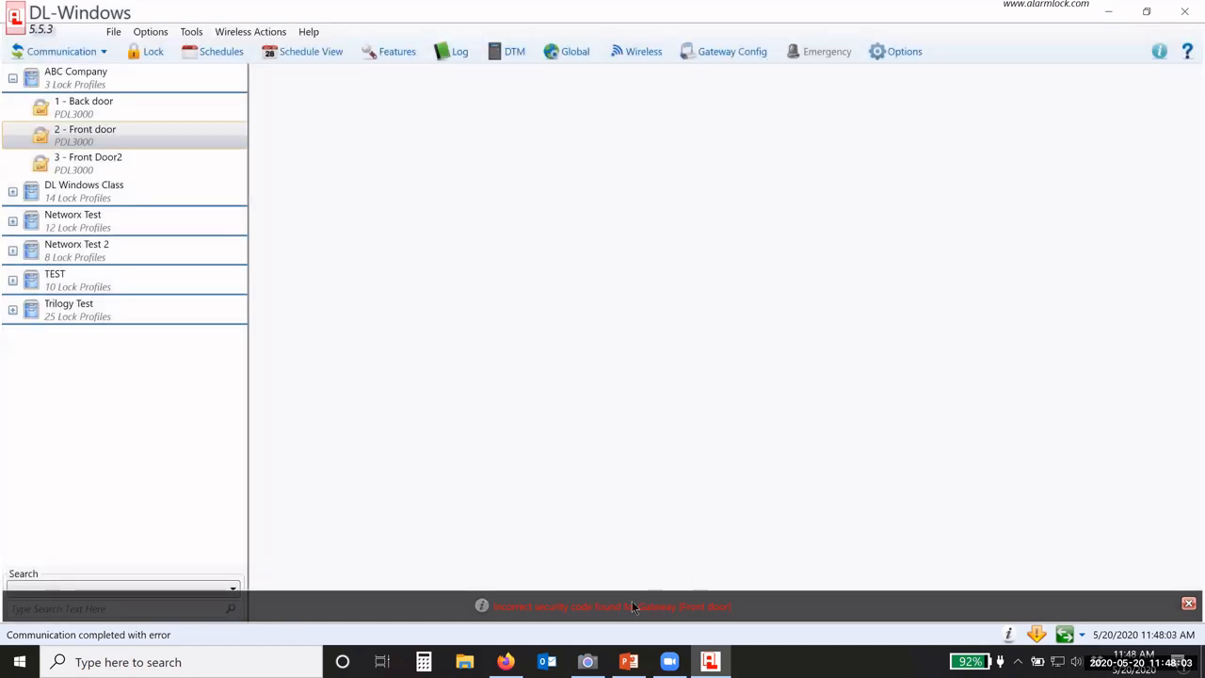
Step: Enter and confirm a new 6-character security password, then dismiss the success message
left_click(191, 33)
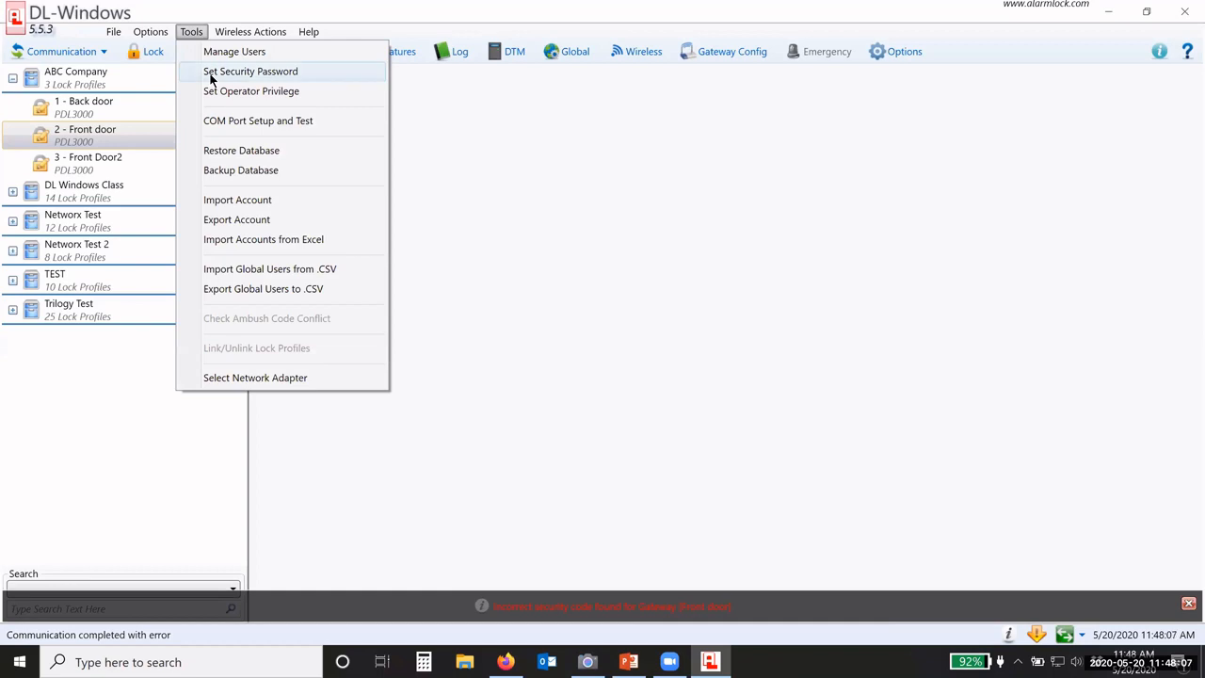
left_click(211, 75)
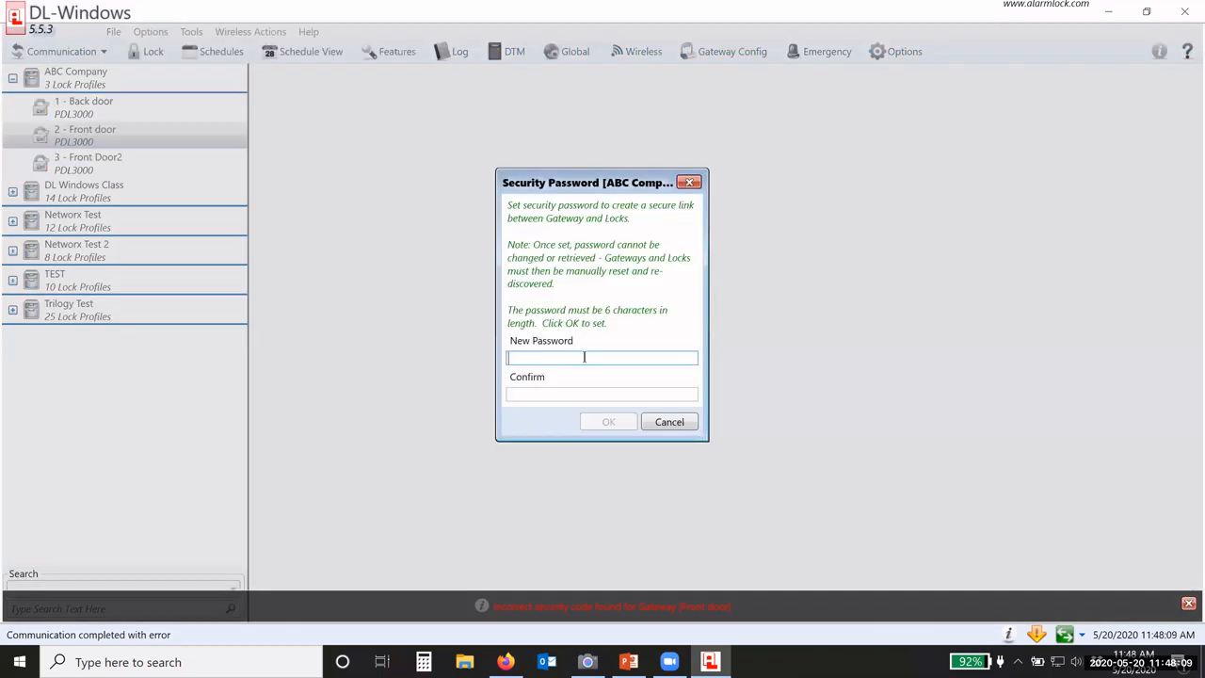
type("******")
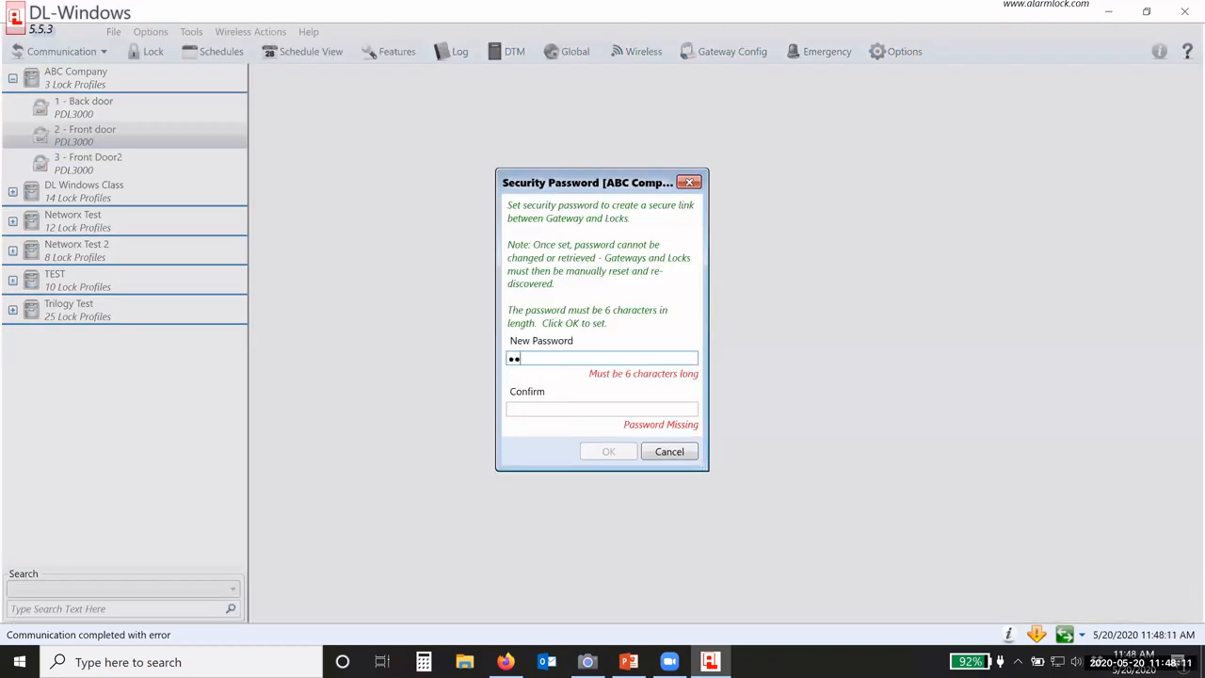
left_click(555, 395)
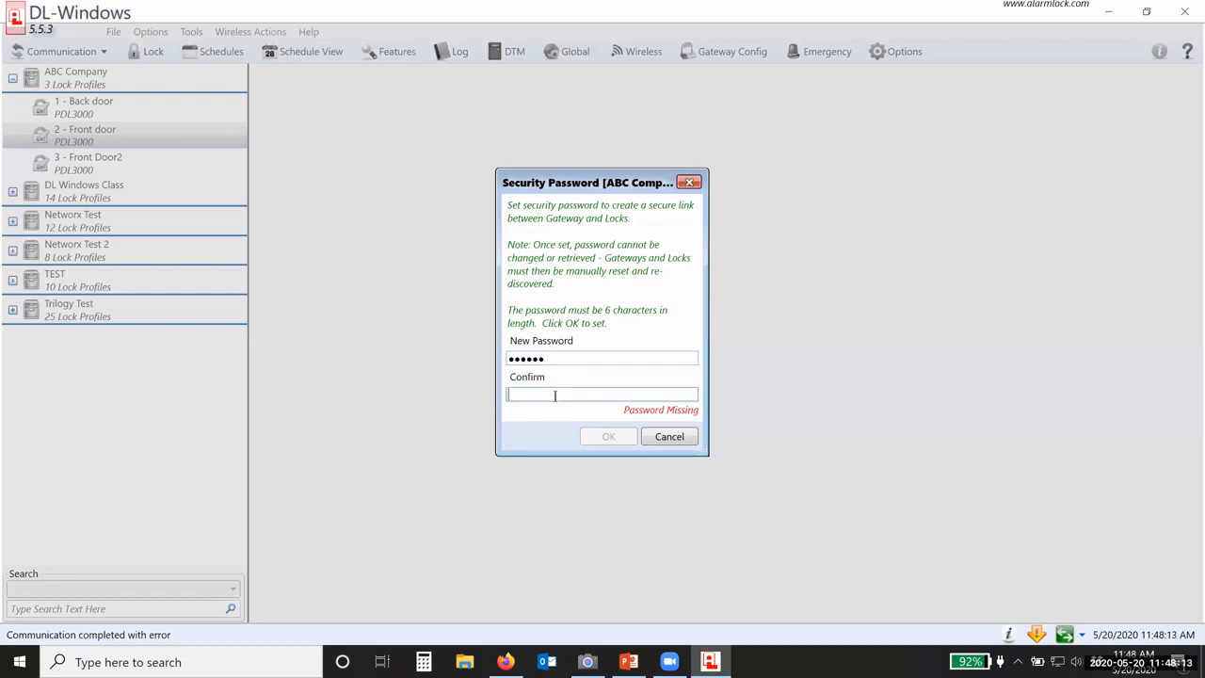
type("******")
left_click(610, 421)
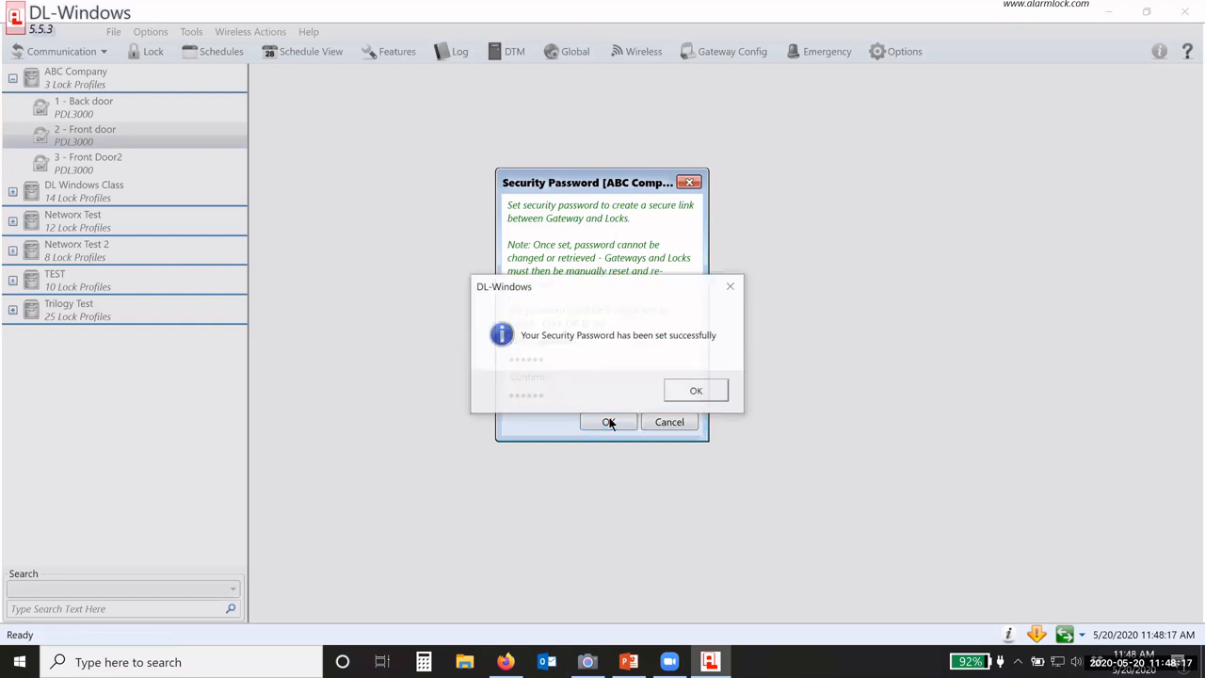
left_click(696, 390)
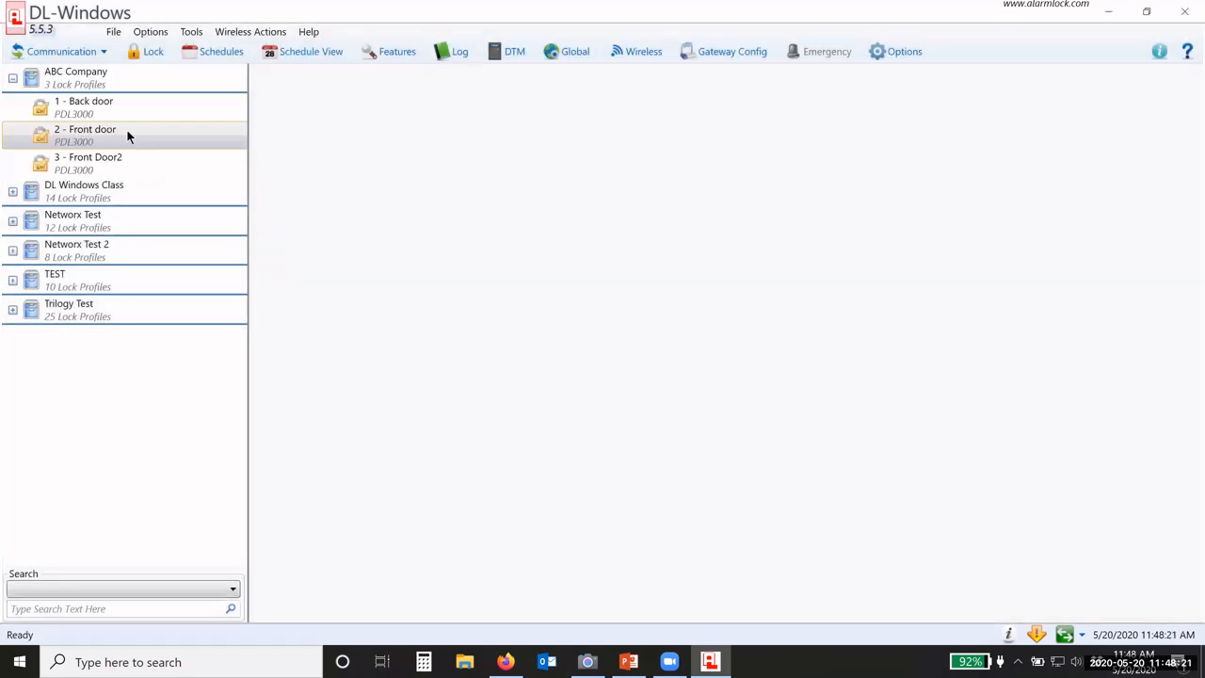
Step: Start sending programming to the Front door lock, watching the lock in Camera's live view
left_click(86, 55)
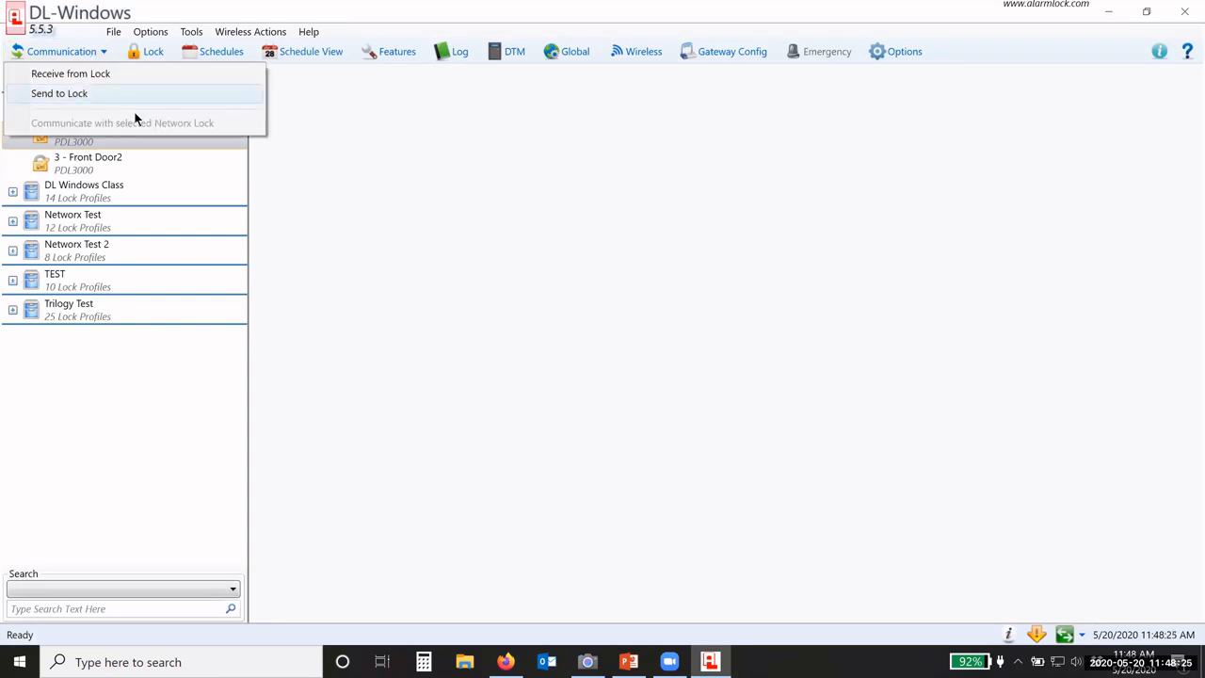
left_click(127, 96)
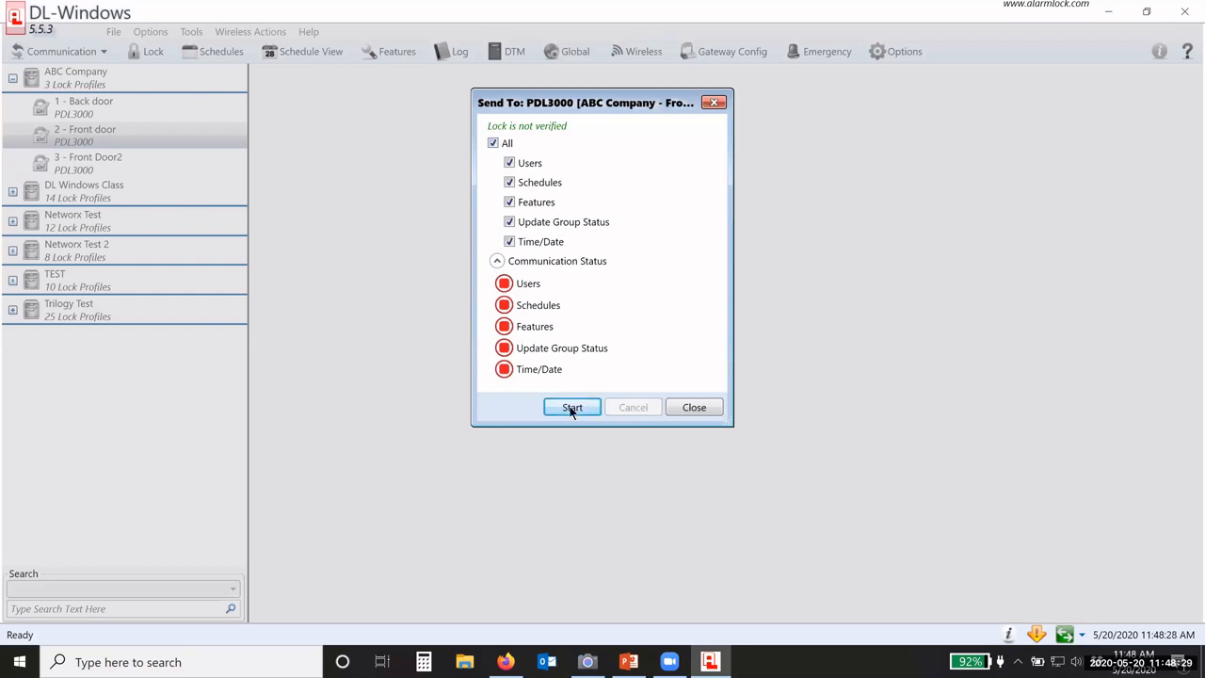
left_click(593, 662)
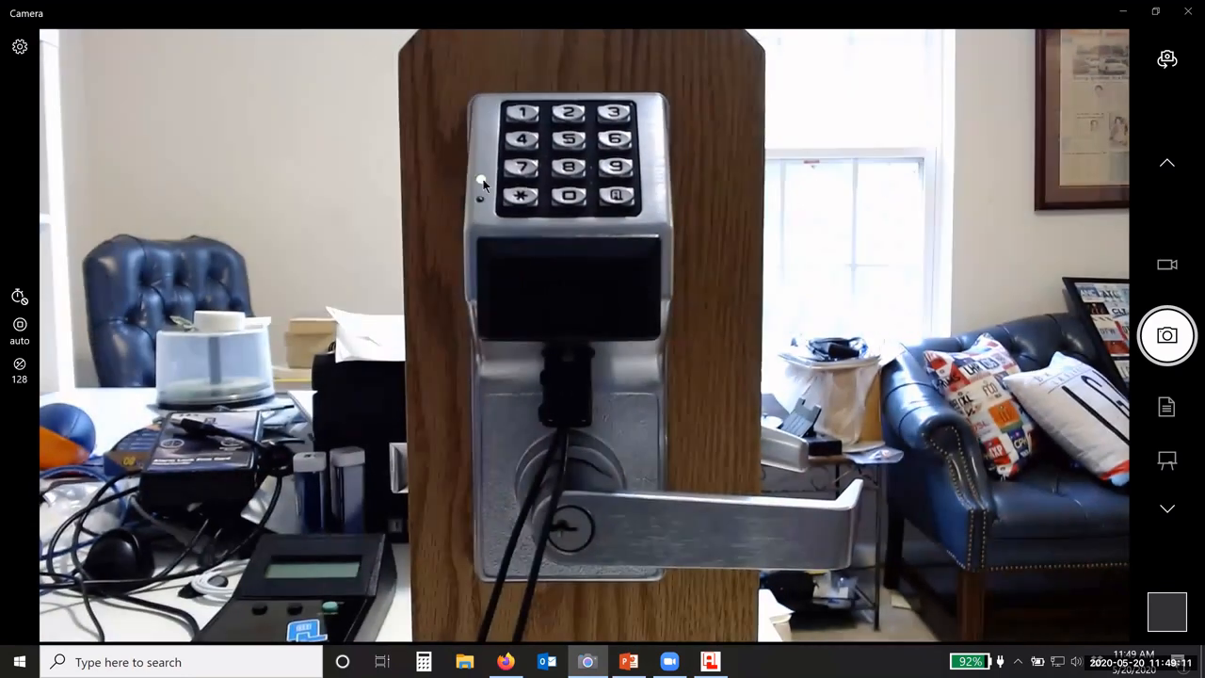
left_click(587, 662)
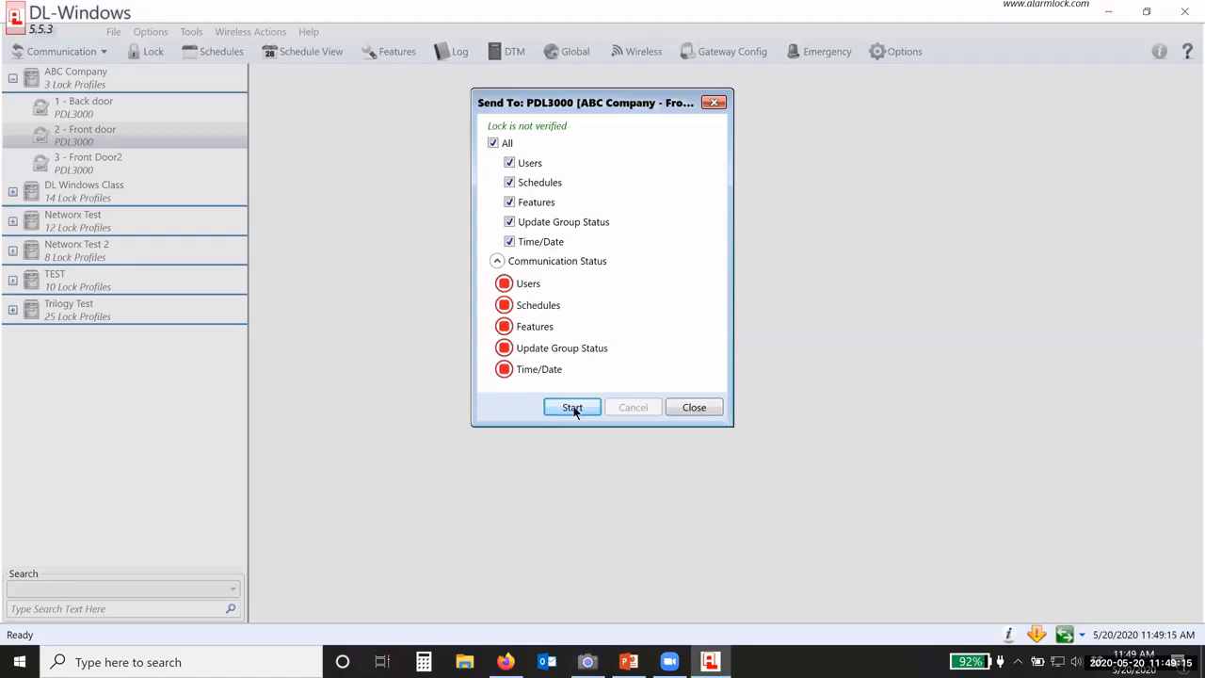
left_click(572, 407)
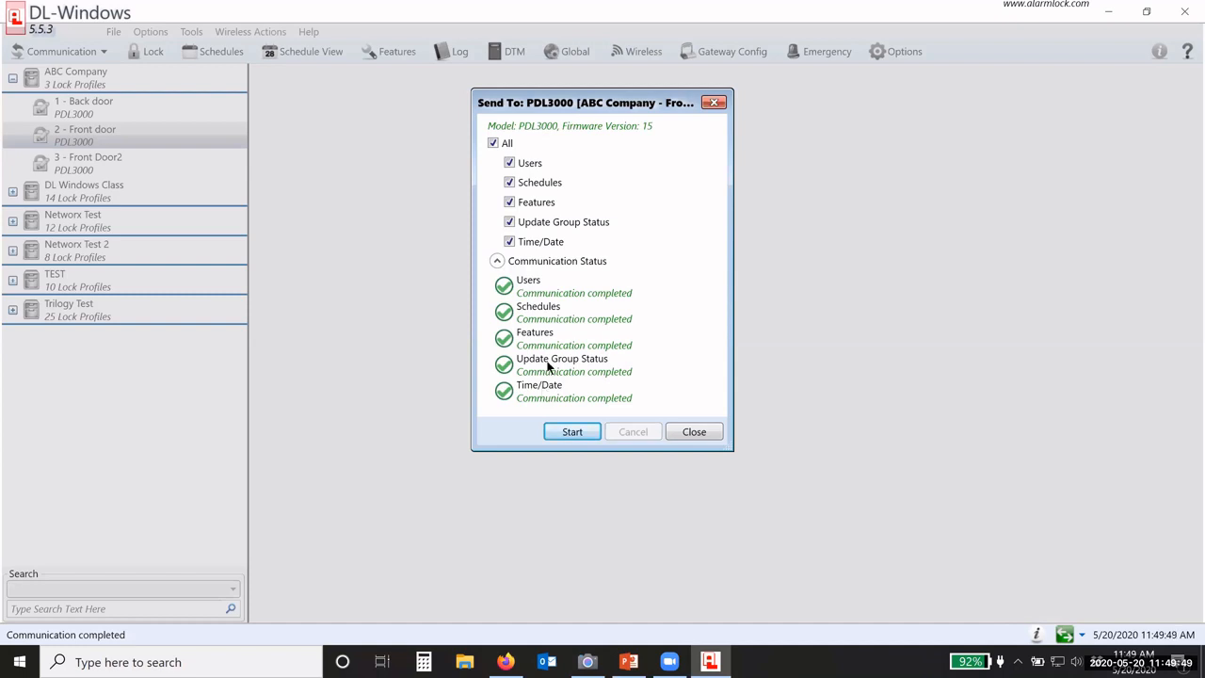
left_click(593, 662)
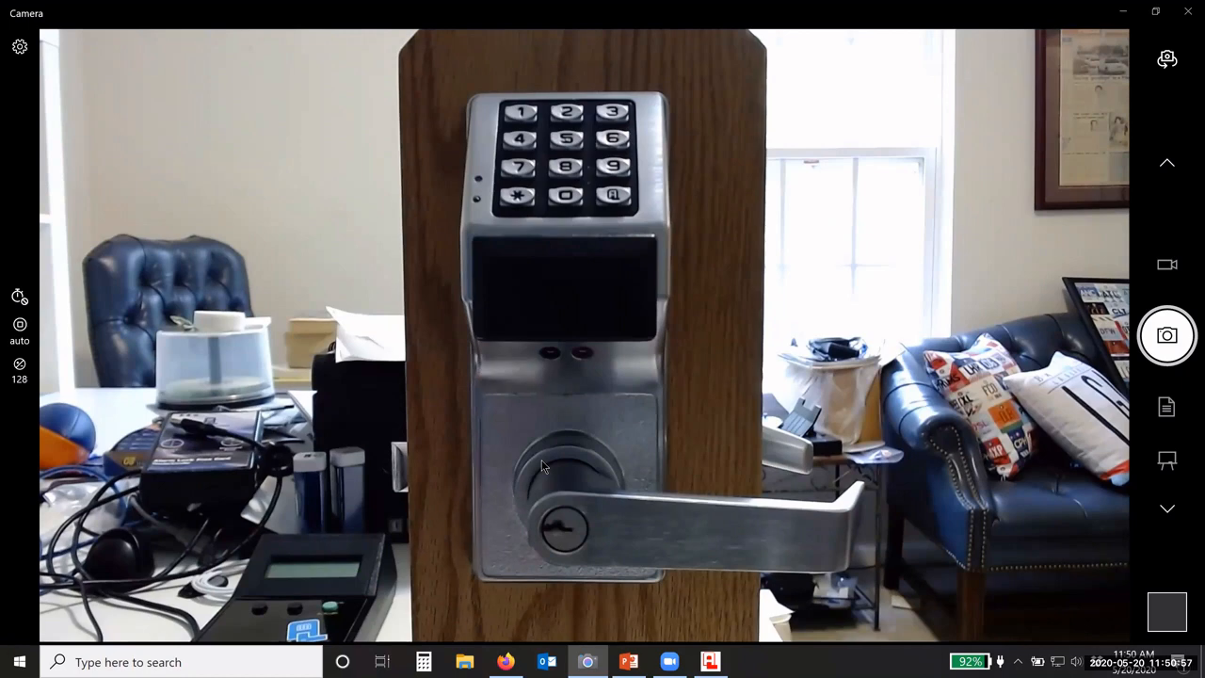
Step: Close the send results, check the PC Download administrative user's details, then close both user lists
left_click(592, 660)
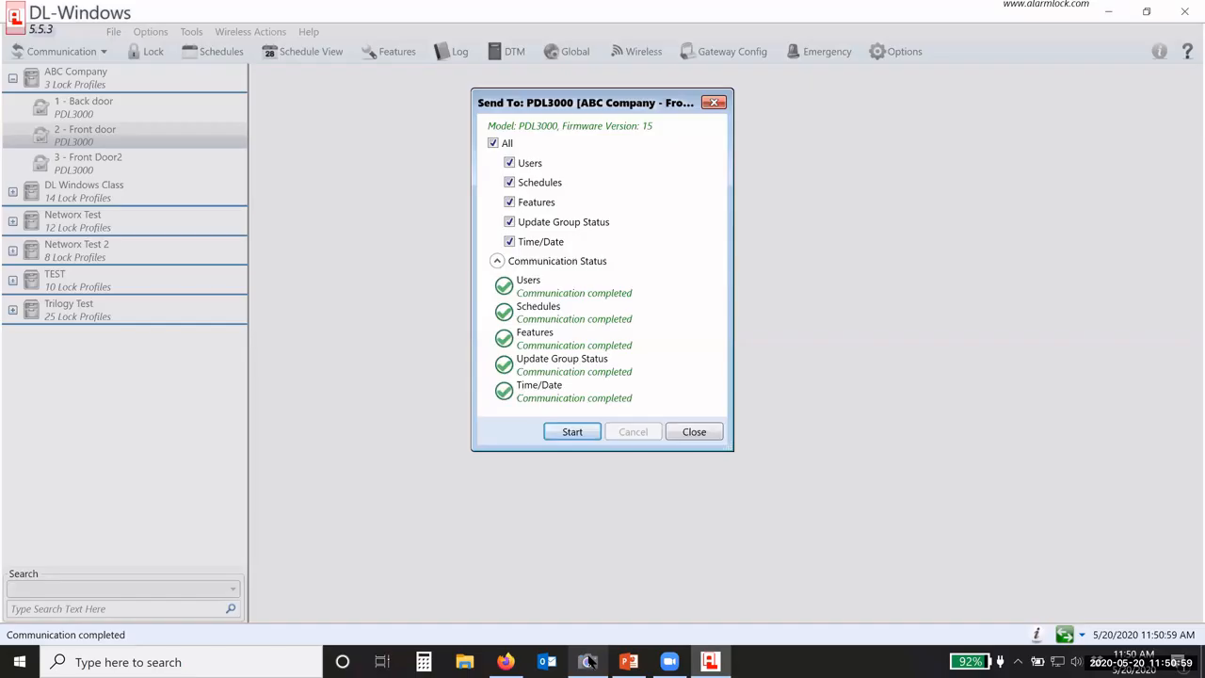
left_click(693, 432)
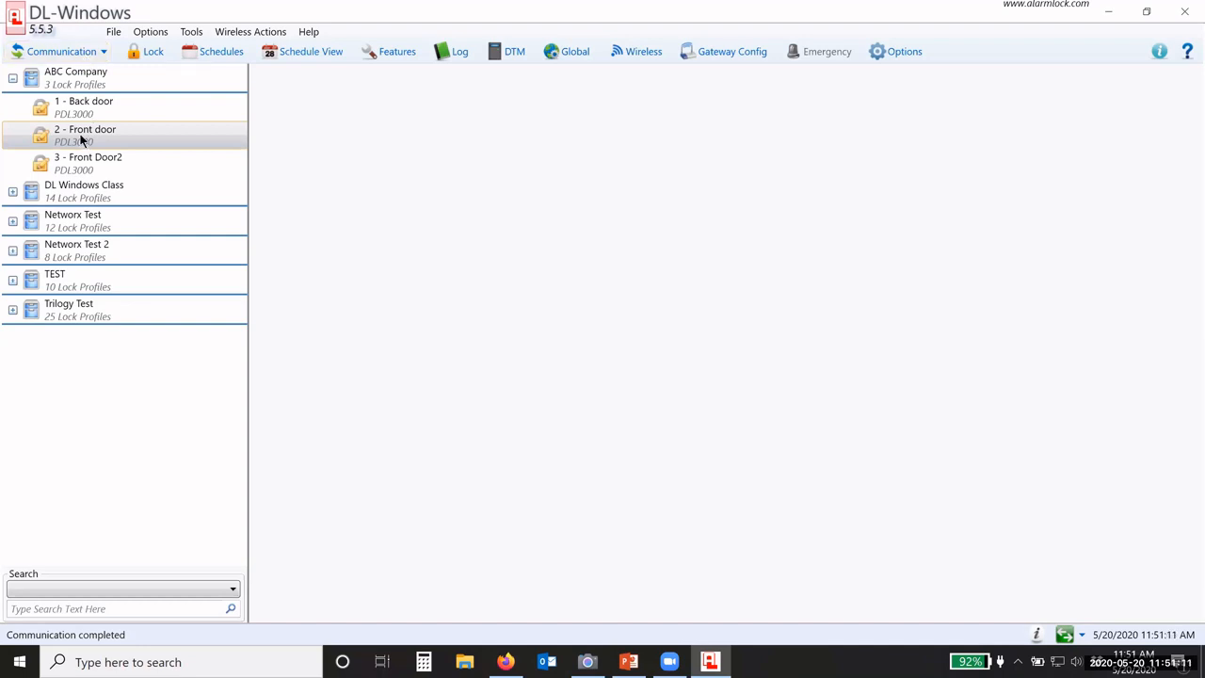
left_click(97, 54)
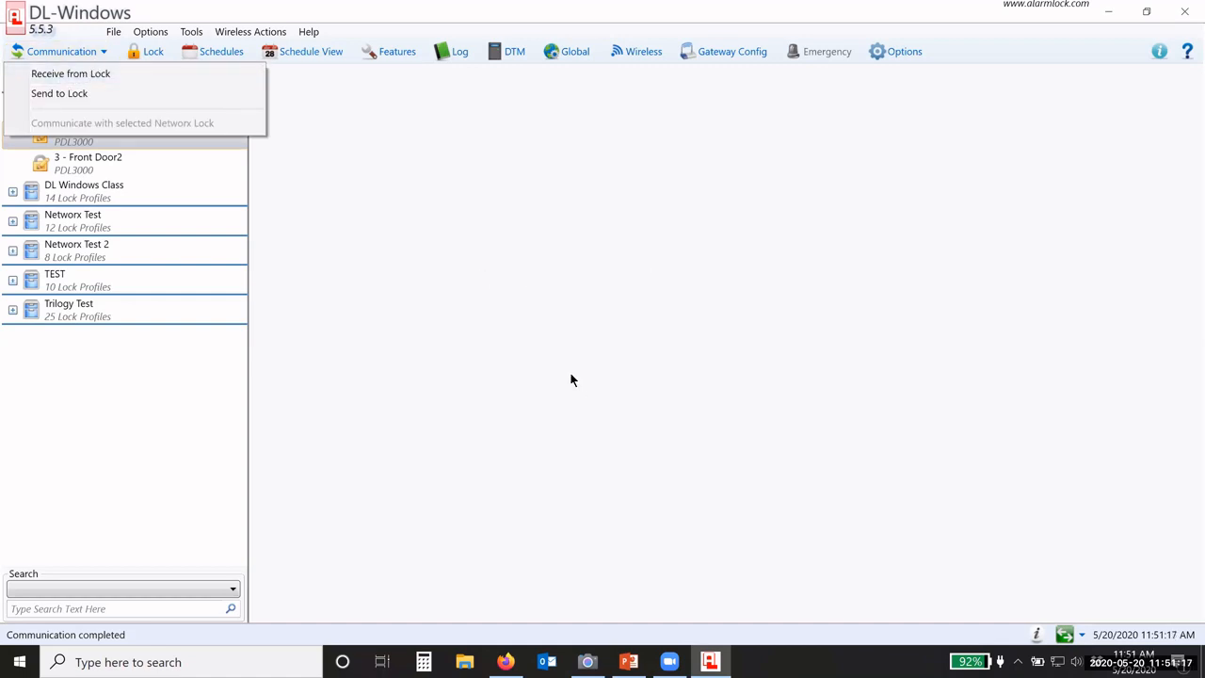
left_click(552, 57)
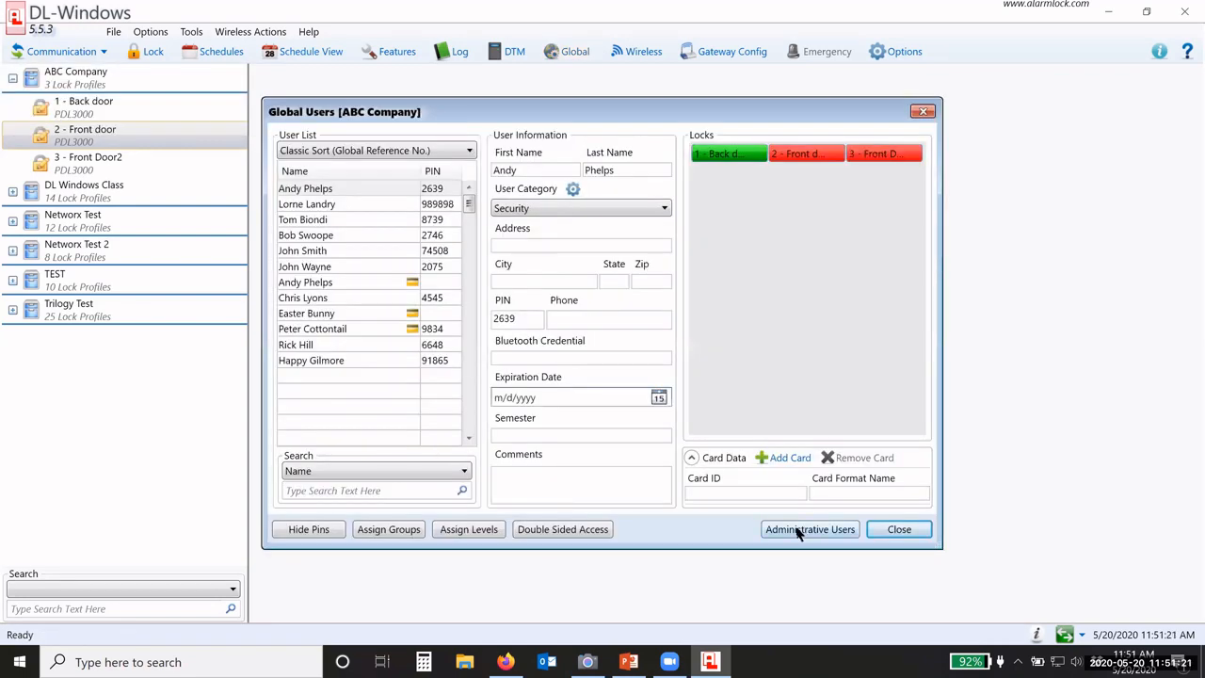
left_click(805, 530)
left_click(460, 410)
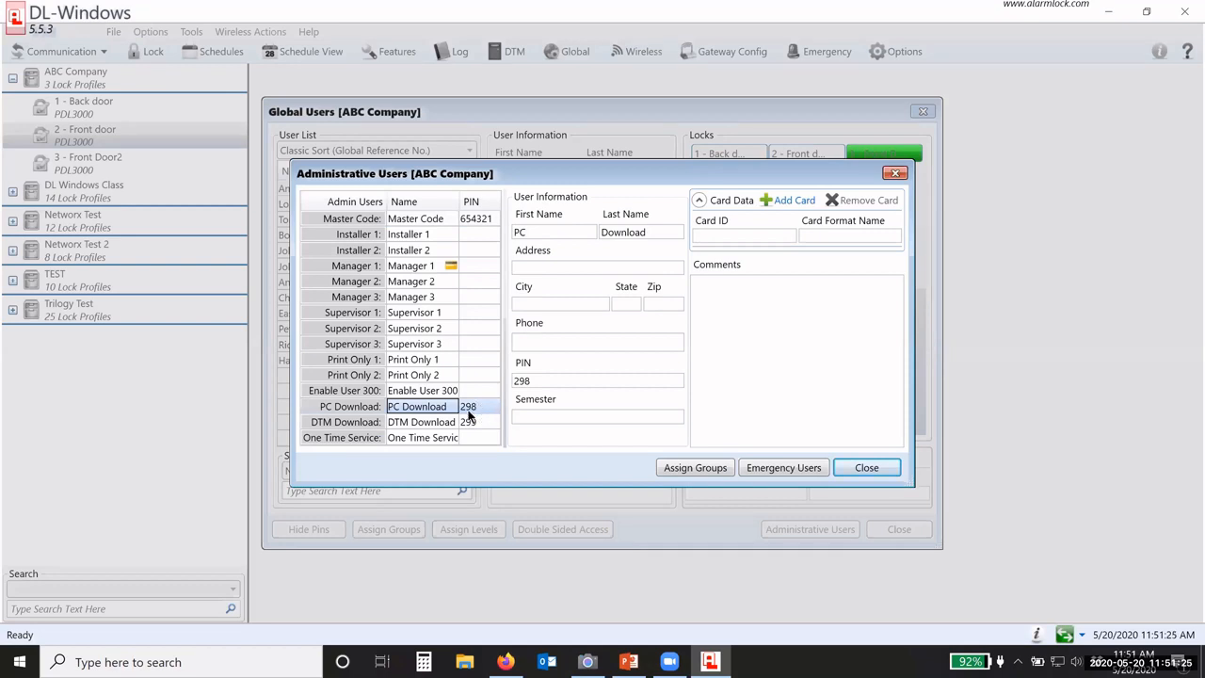
left_click(866, 467)
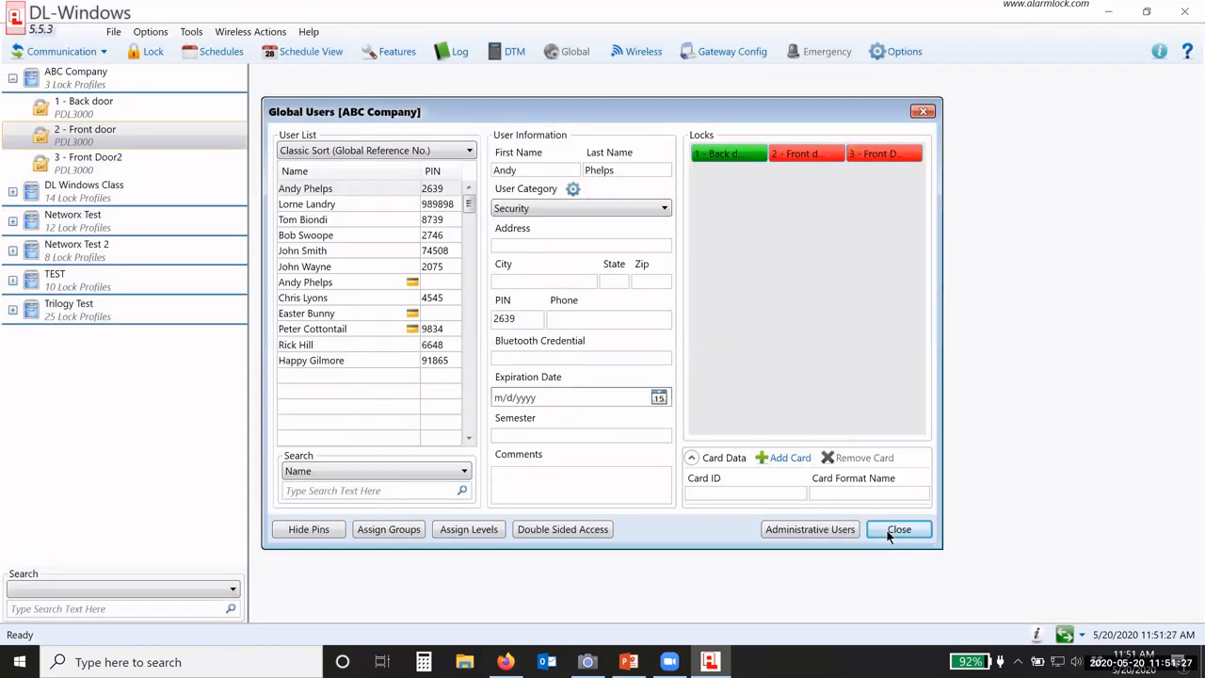
left_click(896, 529)
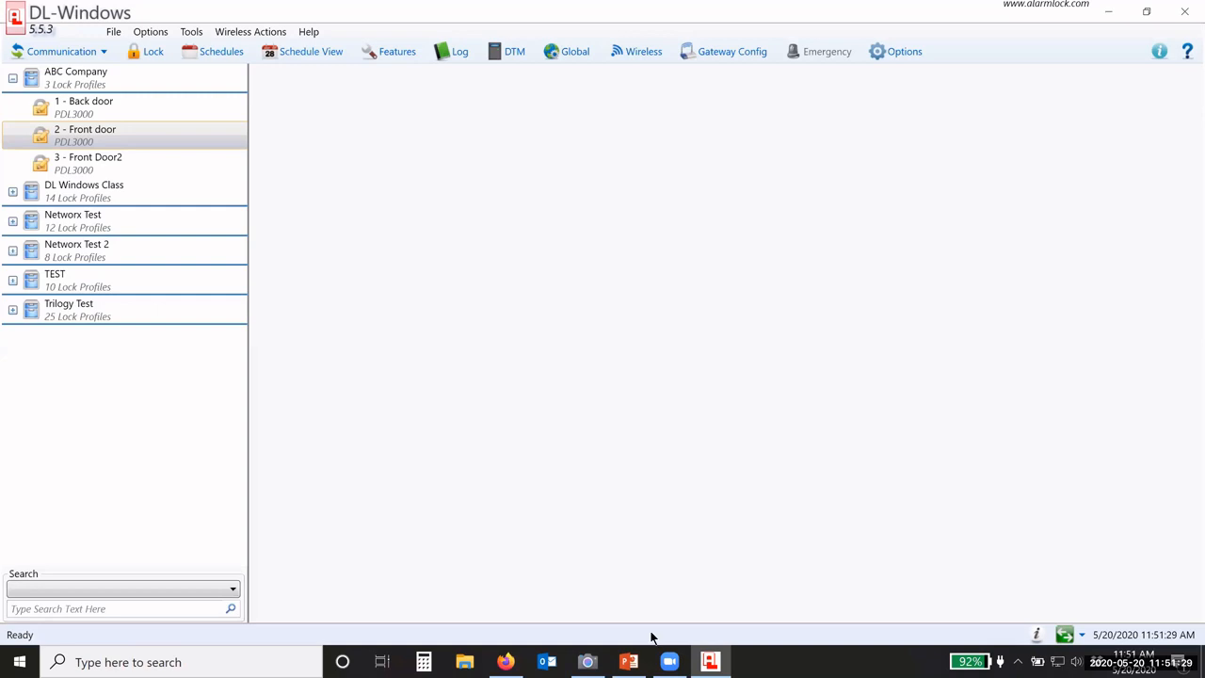
left_click(588, 661)
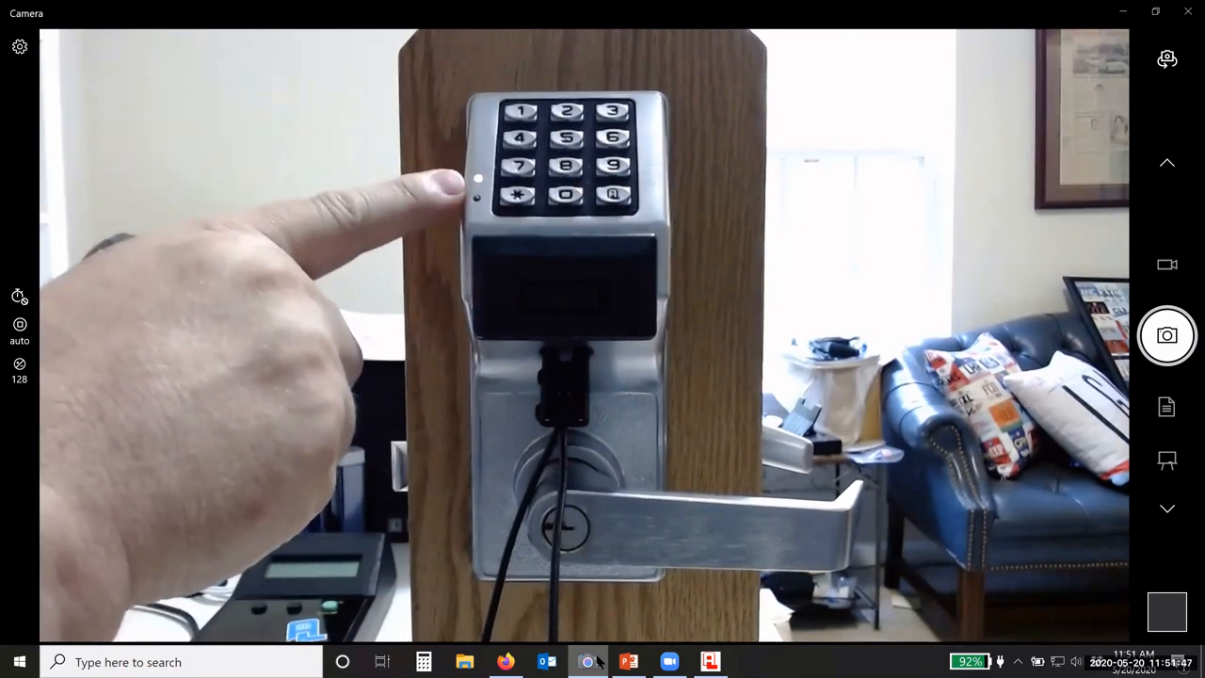
Step: Receive only the event log from the Front door lock
left_click(597, 662)
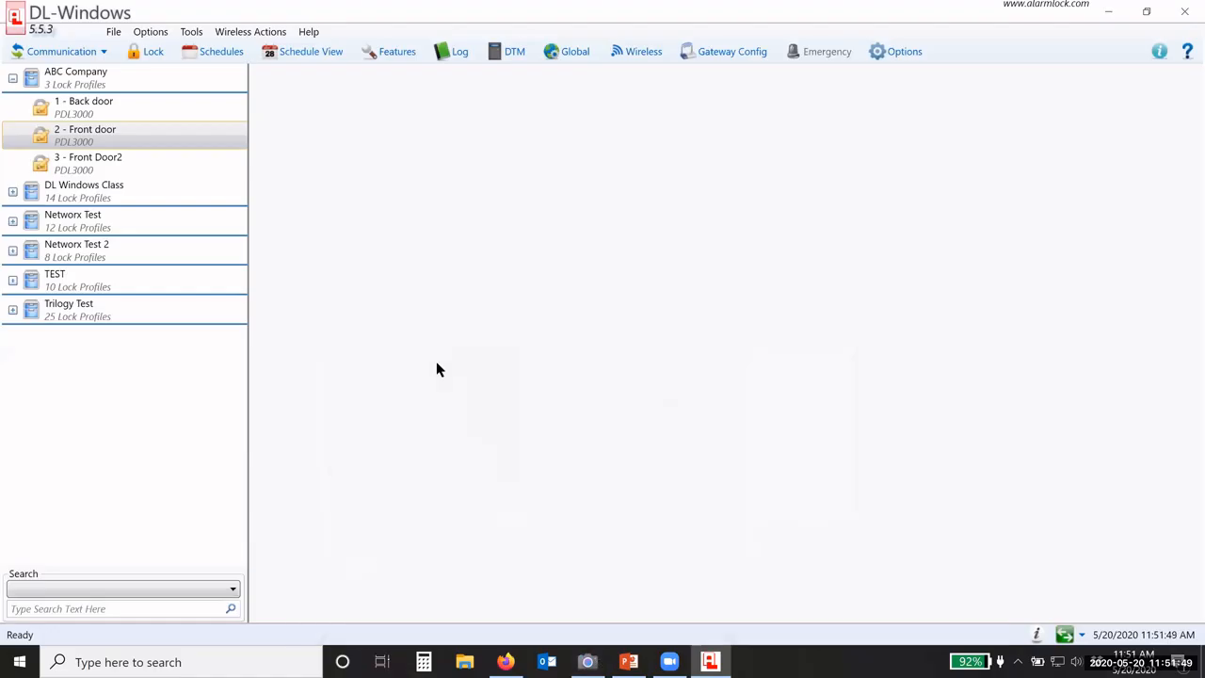
left_click(85, 52)
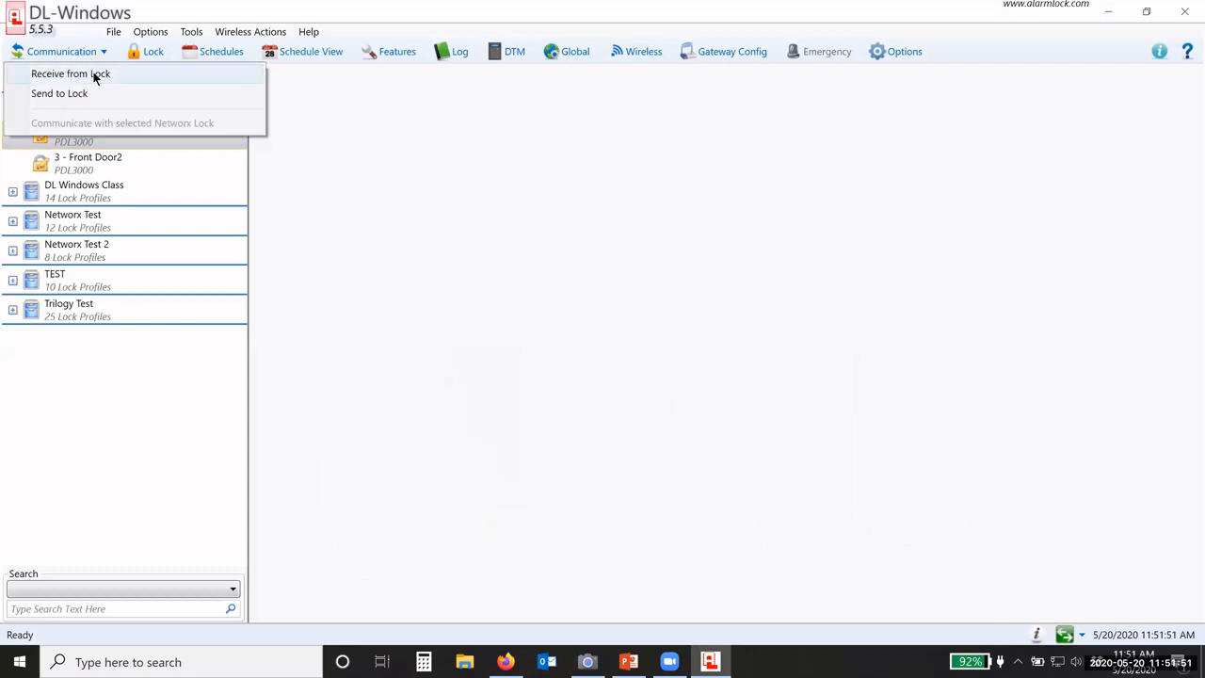
left_click(71, 74)
left_click(510, 221)
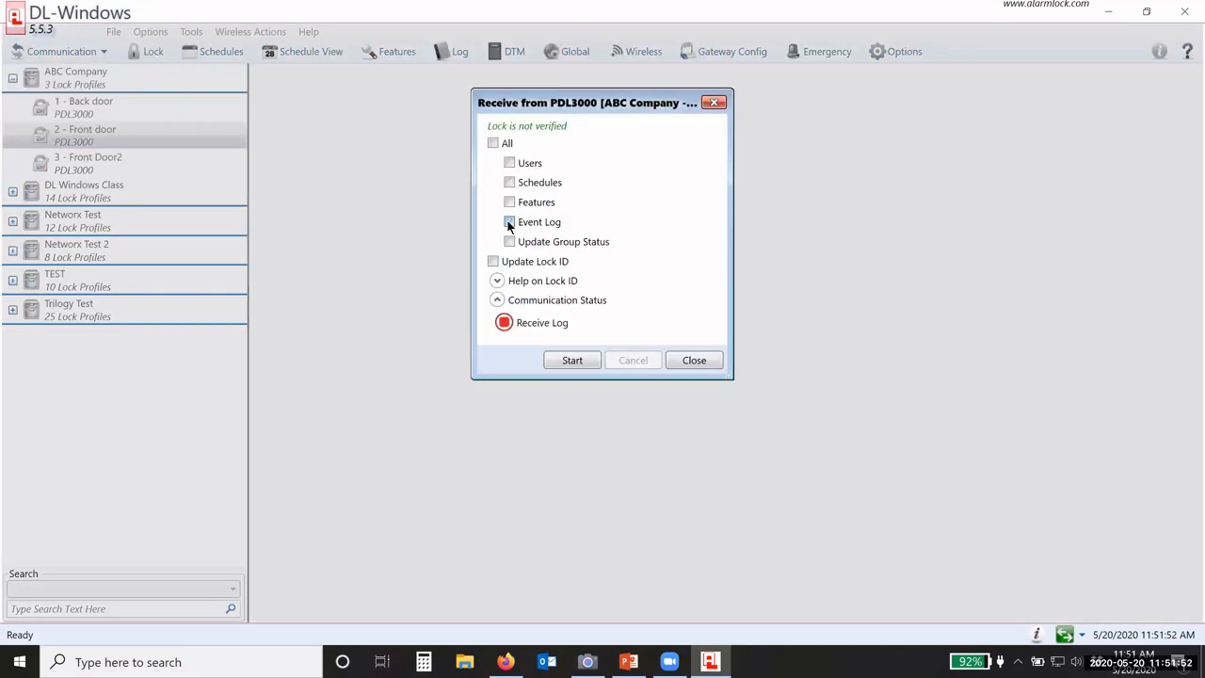
left_click(572, 360)
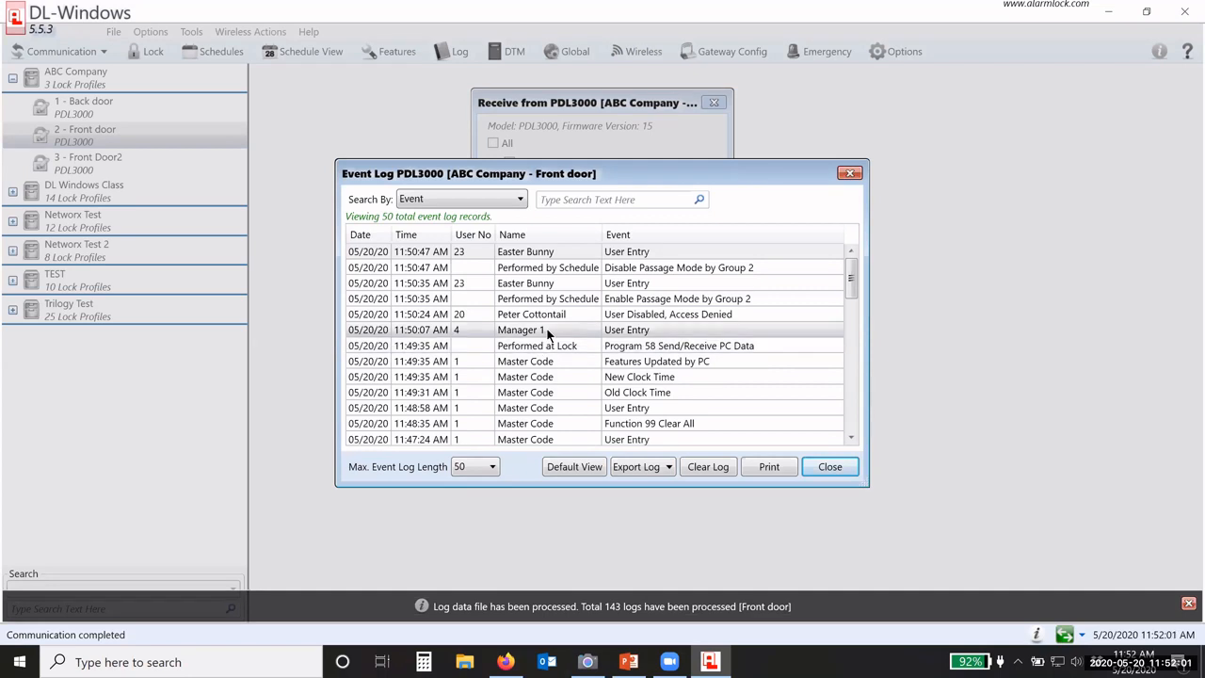
Step: Review the Manager 1, user-disabled, and passage mode enable/disable entries, then close the event log
left_click(519, 327)
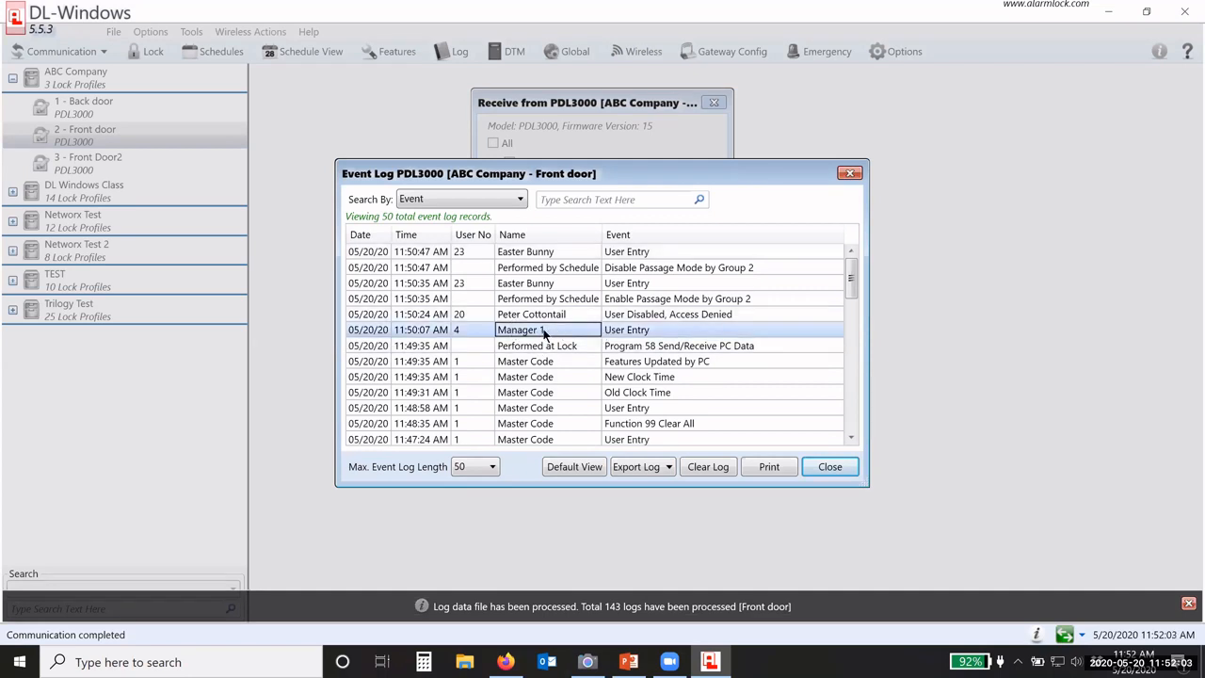
left_click(513, 315)
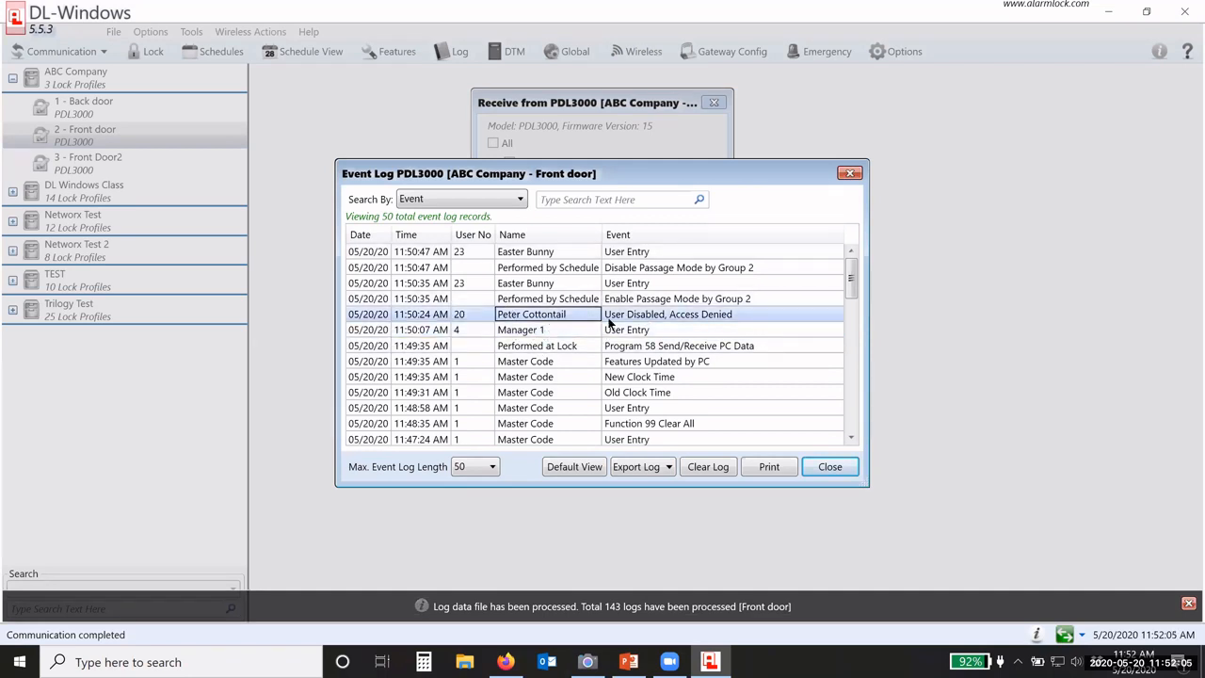
left_click(538, 285)
left_click(533, 299)
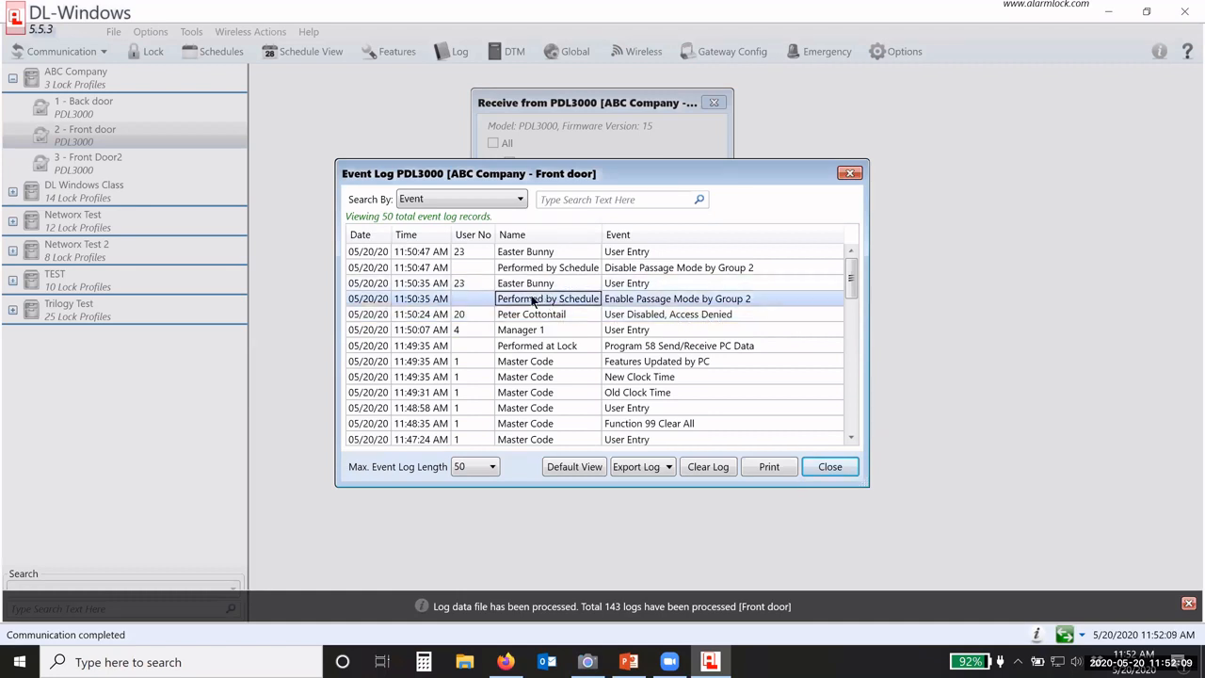
left_click(618, 270)
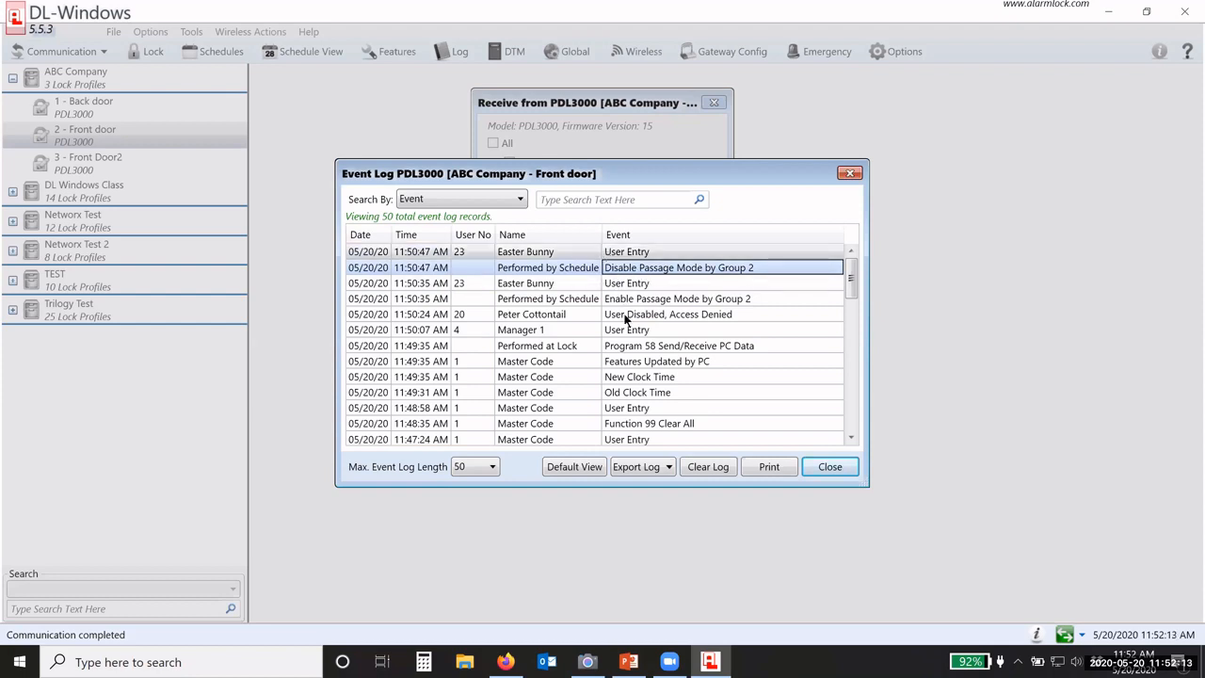
left_click(816, 467)
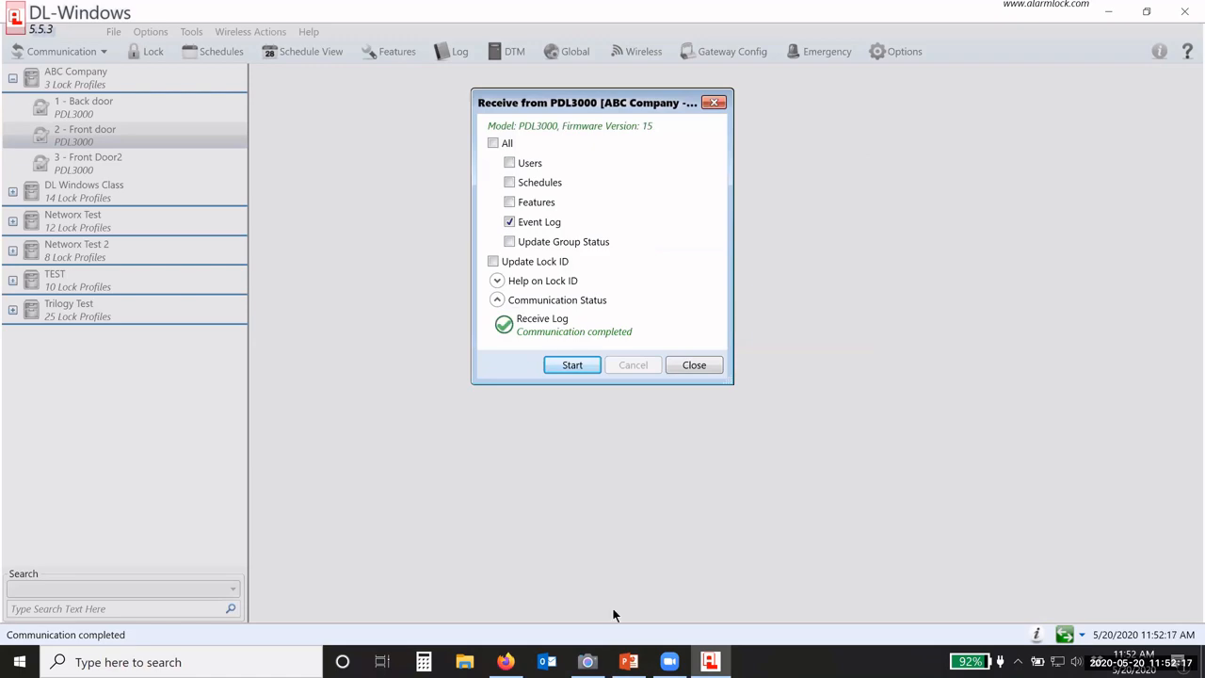
Step: Show the lock in Camera's live view, then close the finished Receive results in DL-Windows
left_click(587, 662)
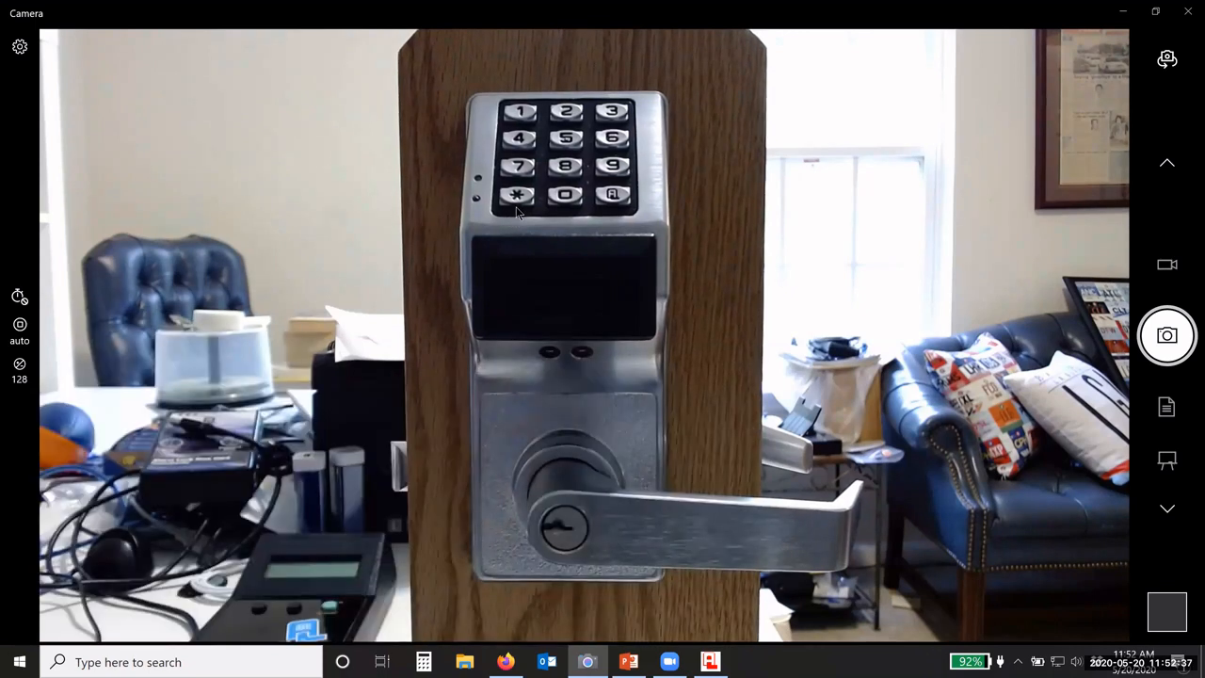
left_click(712, 662)
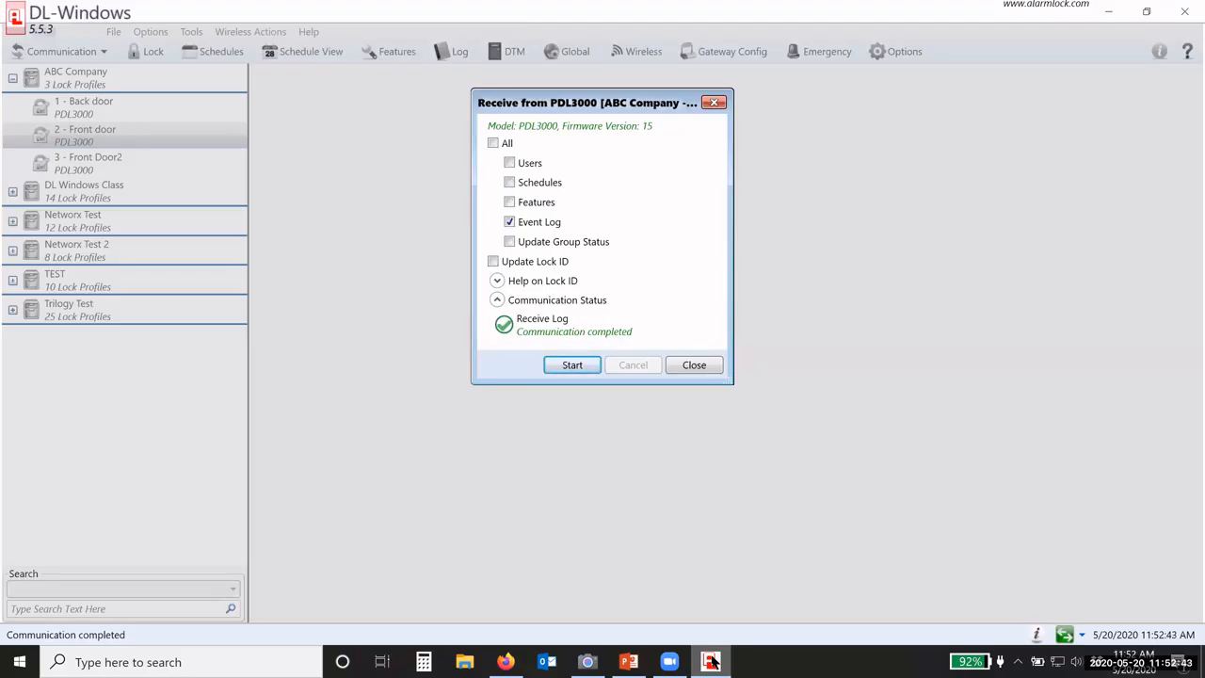
left_click(692, 366)
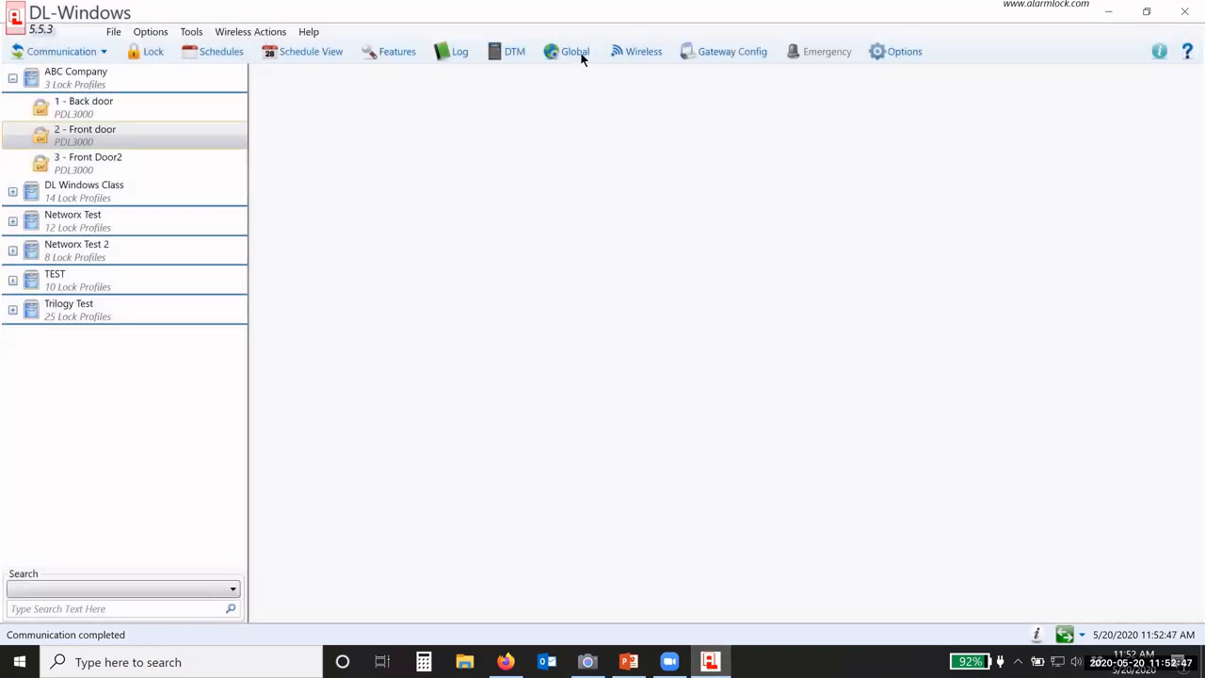
Step: In ABC Company's DTM settings, set the Front door function to Receive Log and select it
left_click(502, 59)
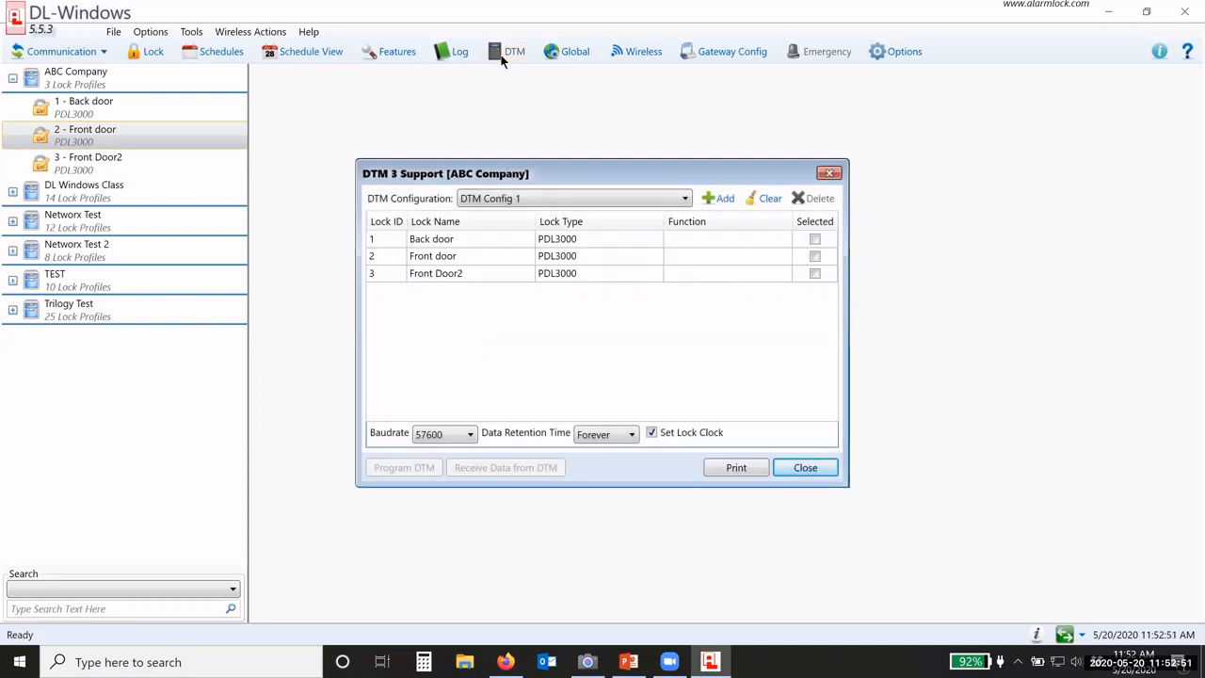
left_click(441, 262)
left_click(694, 258)
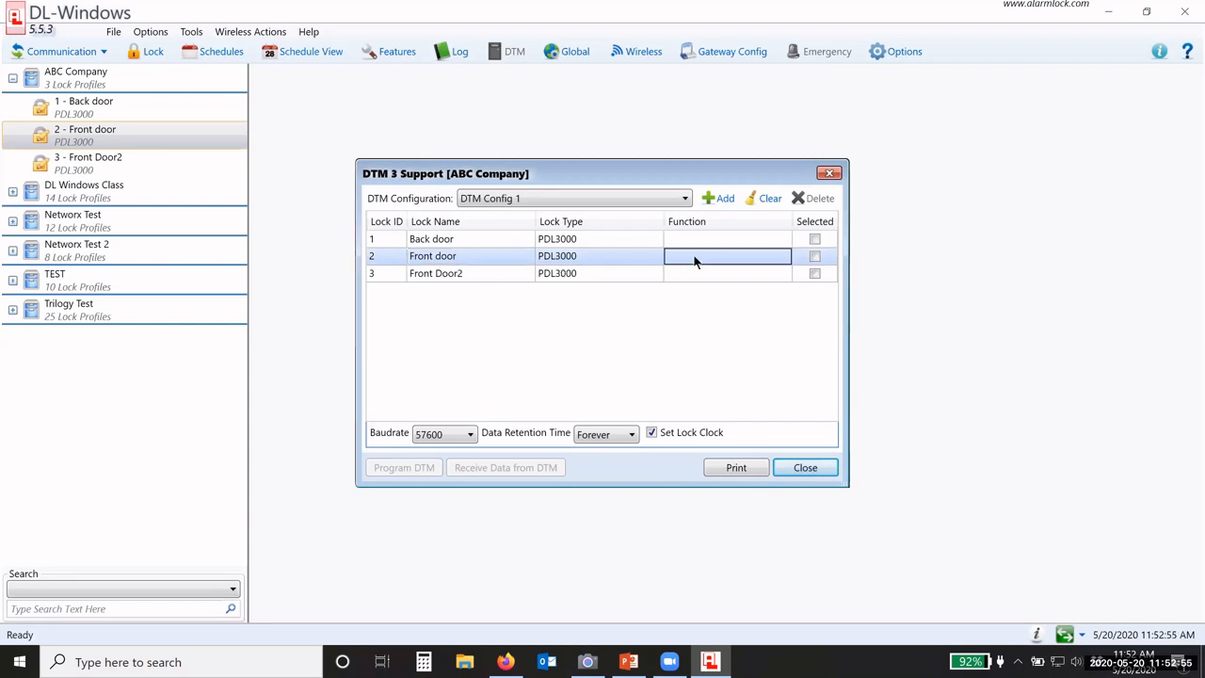
left_click(697, 260)
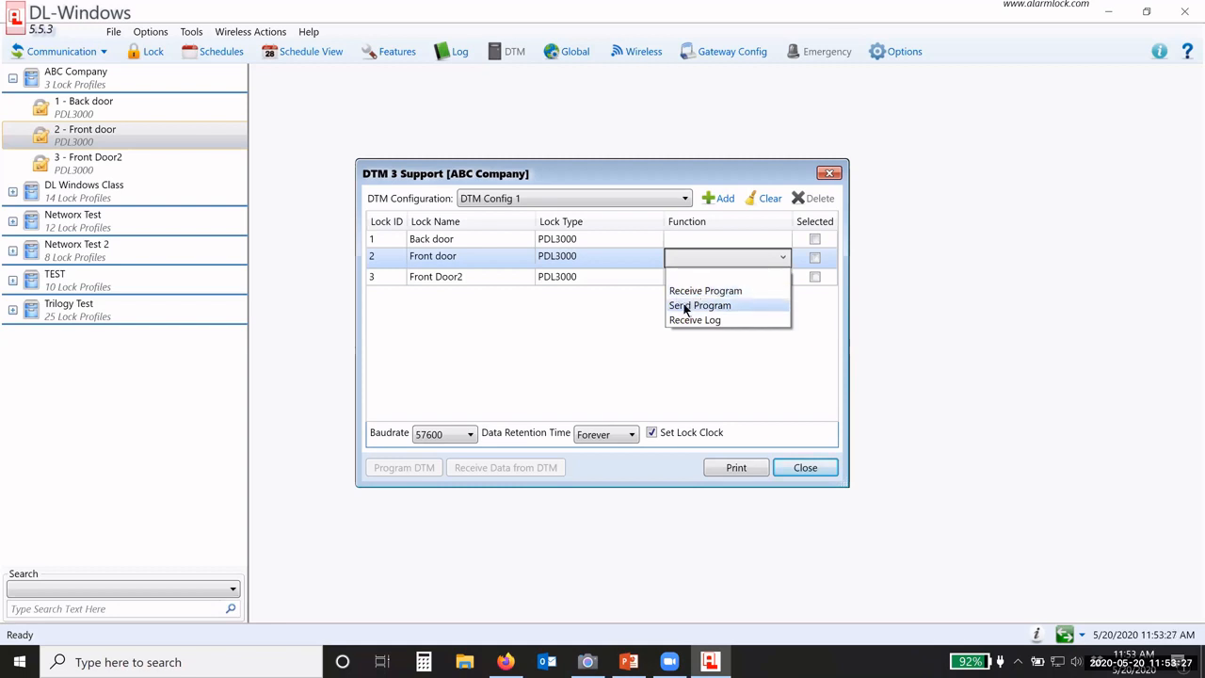
left_click(685, 320)
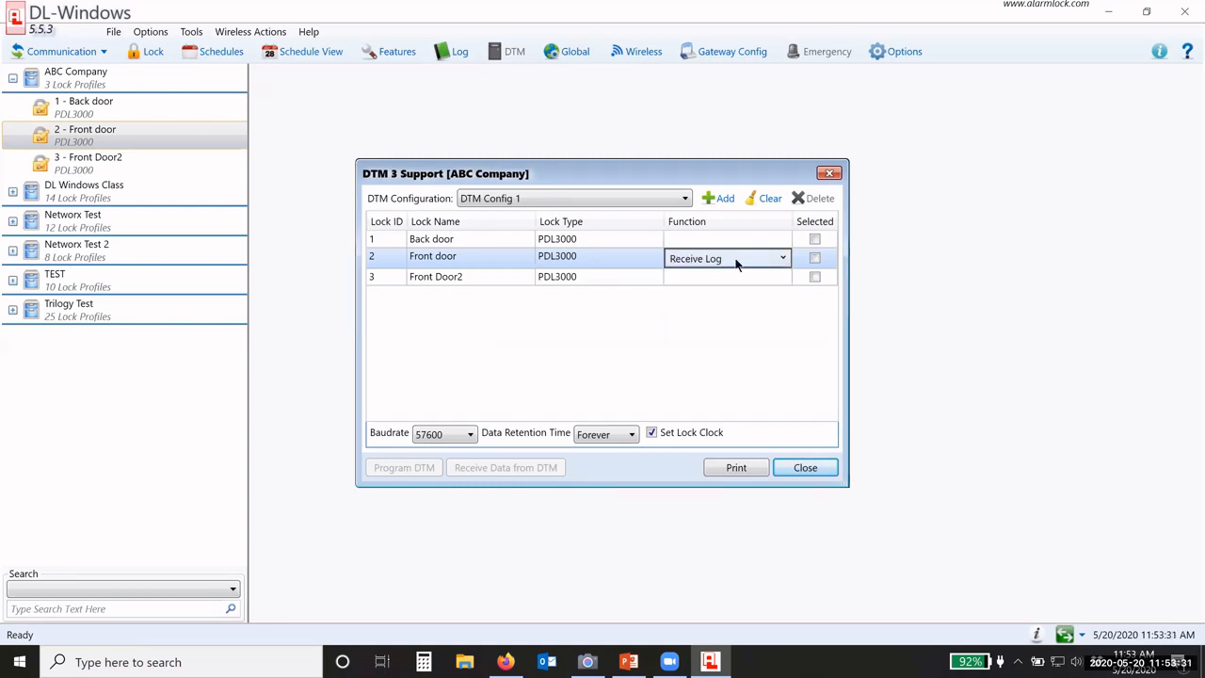
left_click(815, 257)
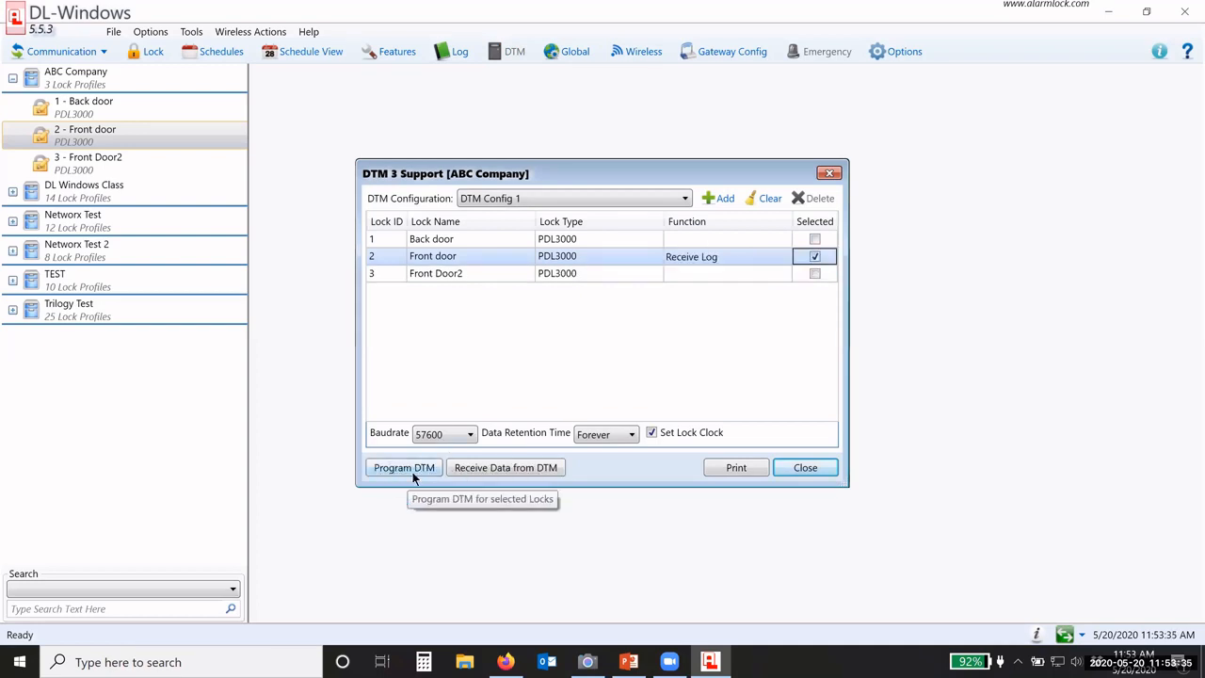
Step: Show the DTM device and lock on the Camera live view, then go back to DL-Windows
left_click(589, 662)
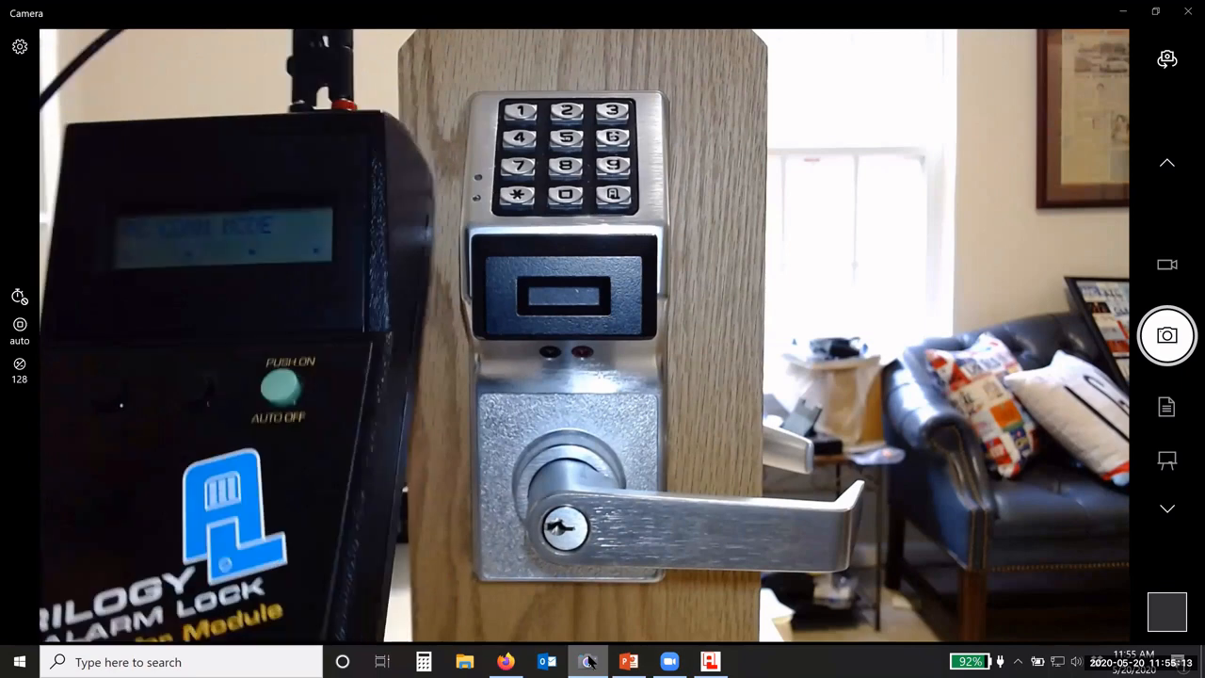
left_click(594, 662)
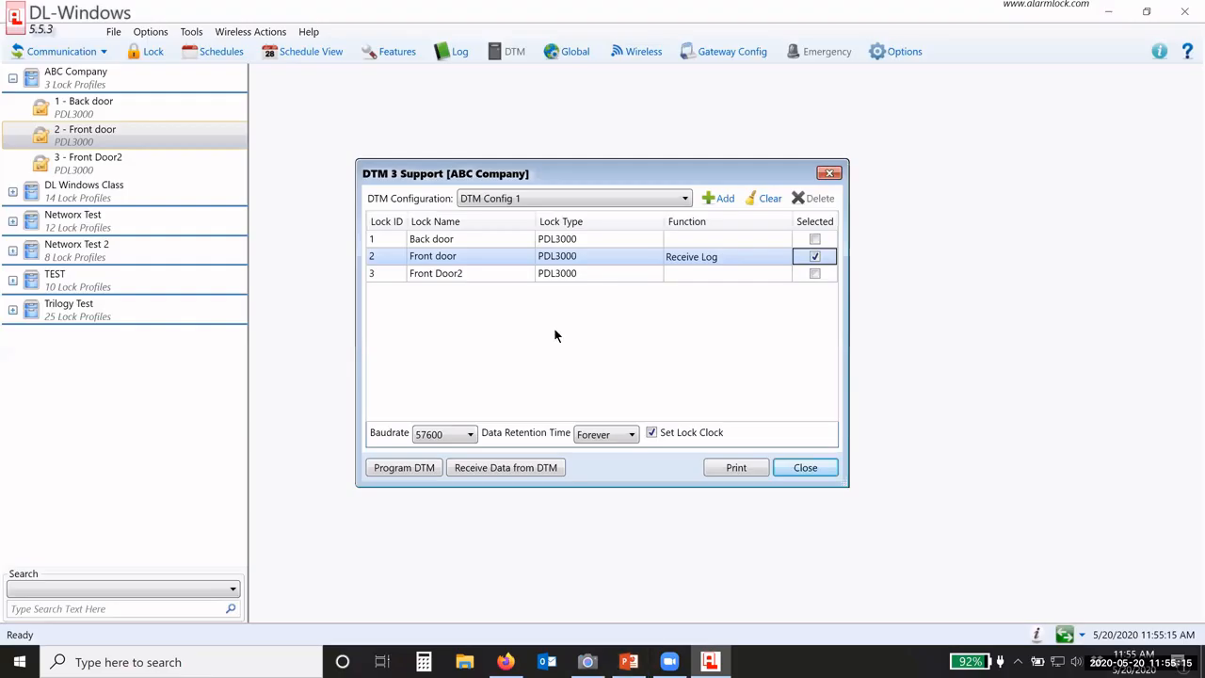
Step: Program the DTM for the Front door until it reads Comm. Complete, 05/20/20 11:55AM
left_click(411, 471)
left_click(587, 662)
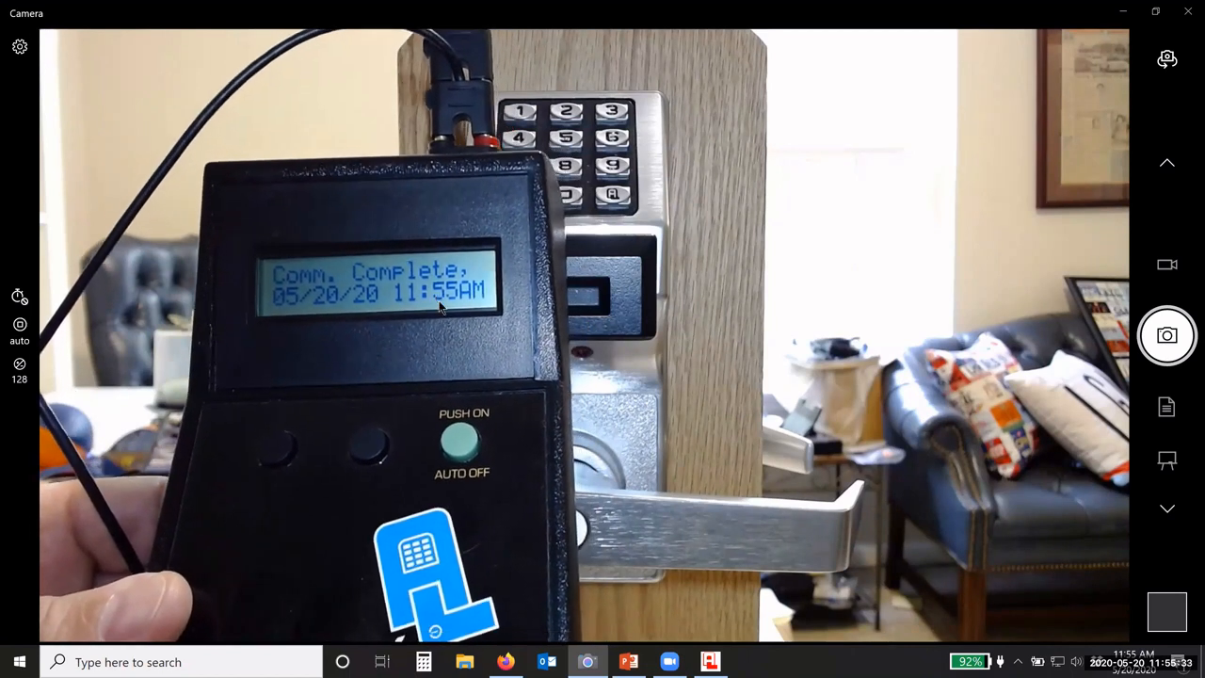
mouse_move(723, 663)
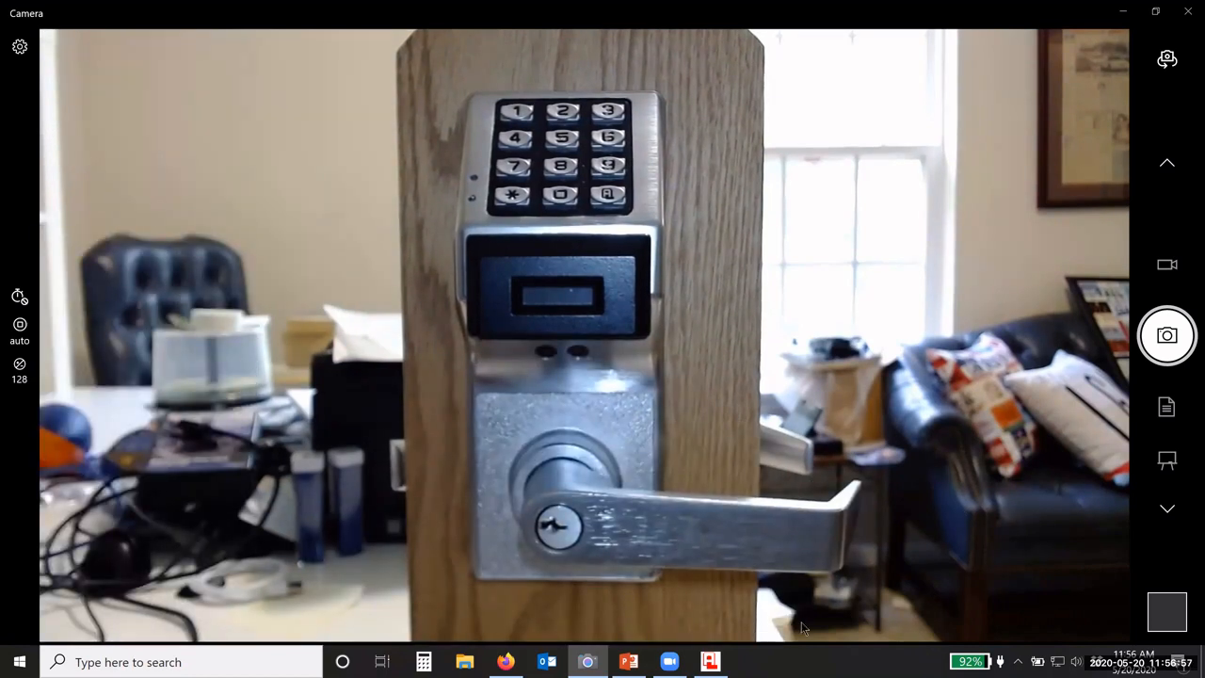
Step: Receive the DTM data in DL-Windows, processing 2984 Front door log entries
left_click(721, 662)
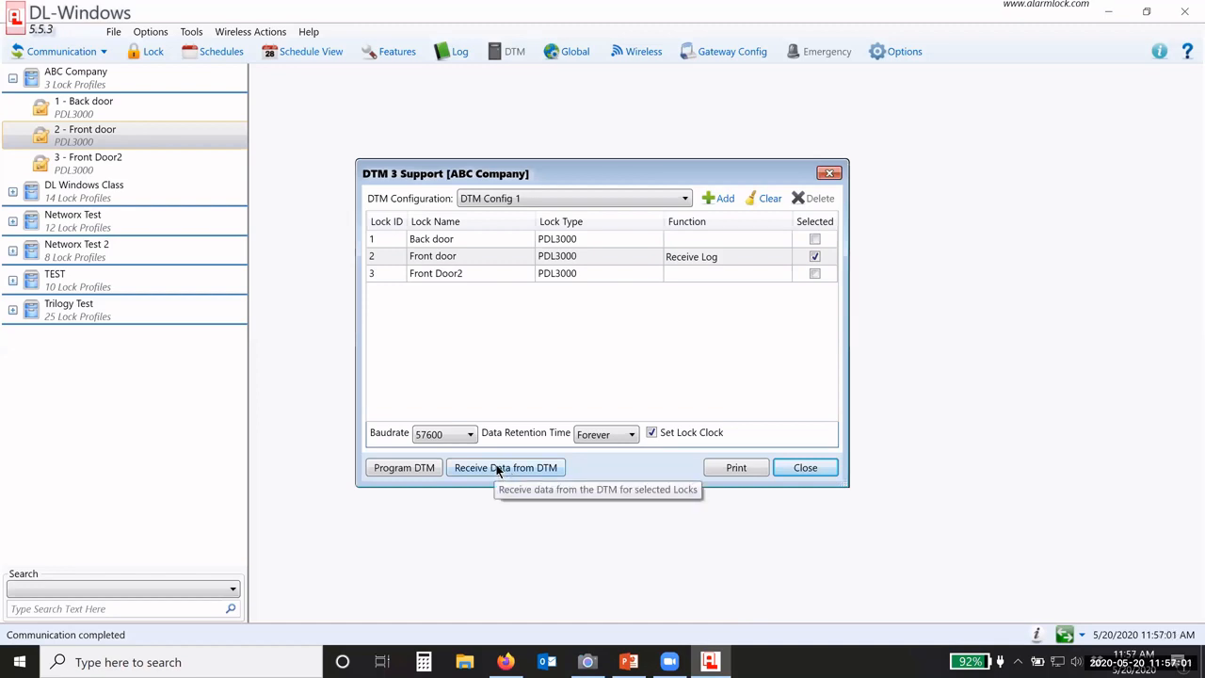
left_click(586, 662)
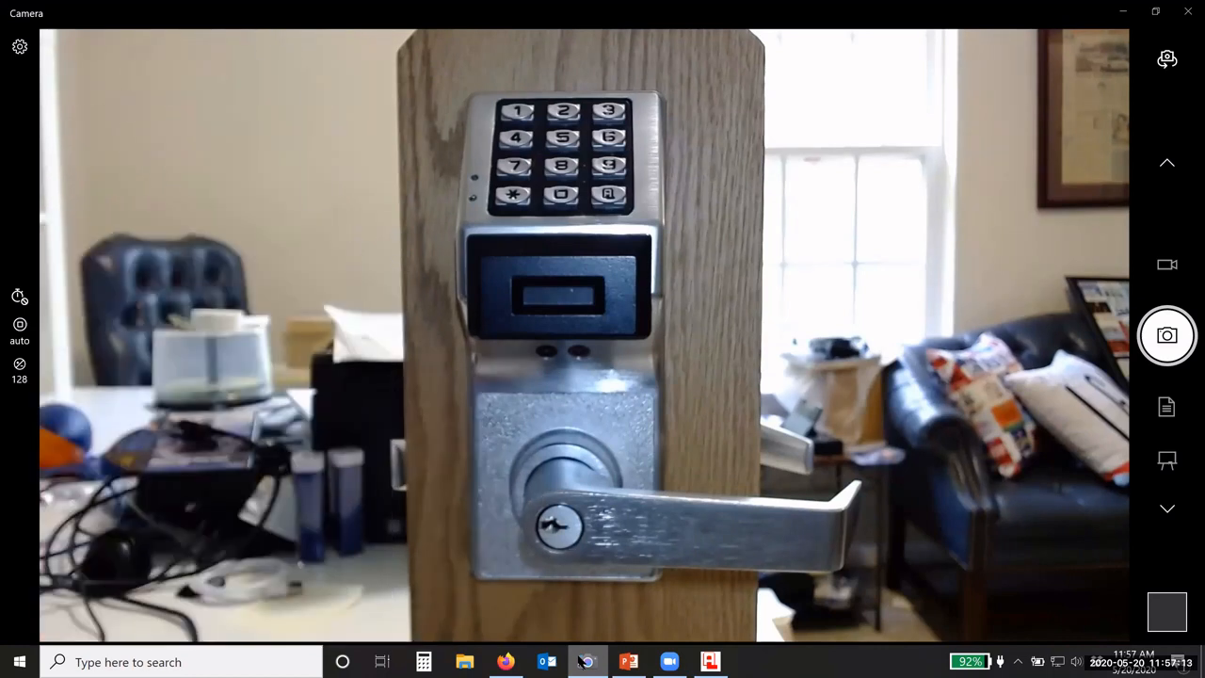
left_click(710, 661)
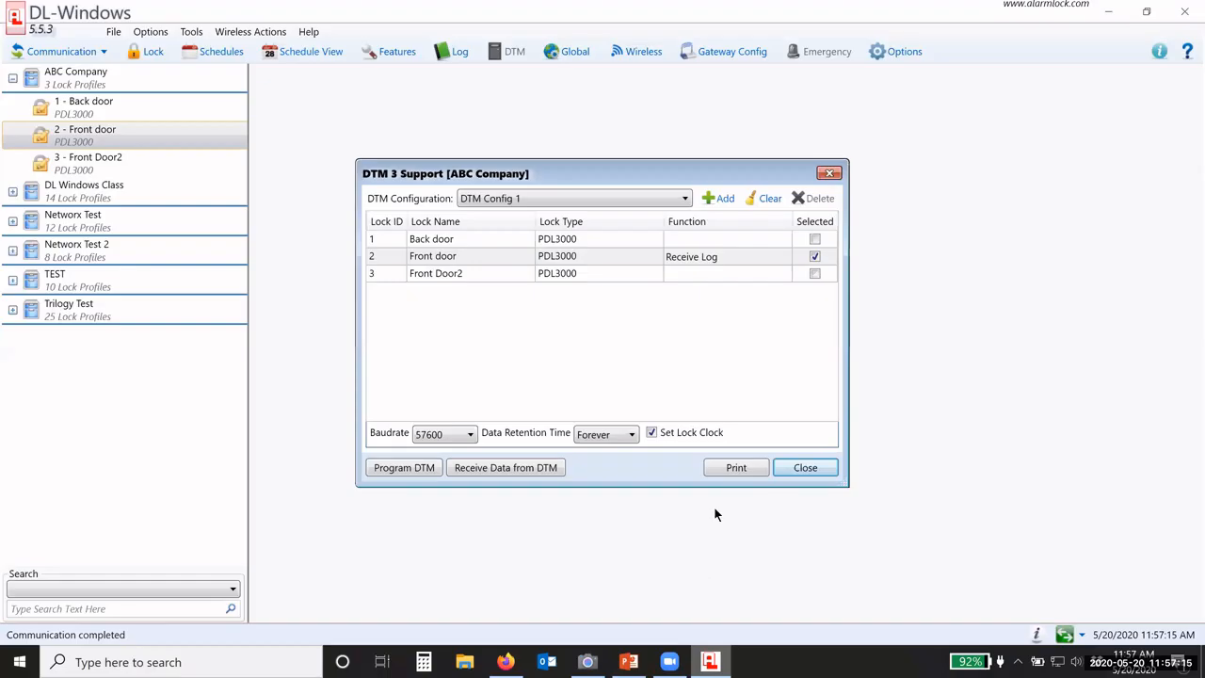
left_click(475, 467)
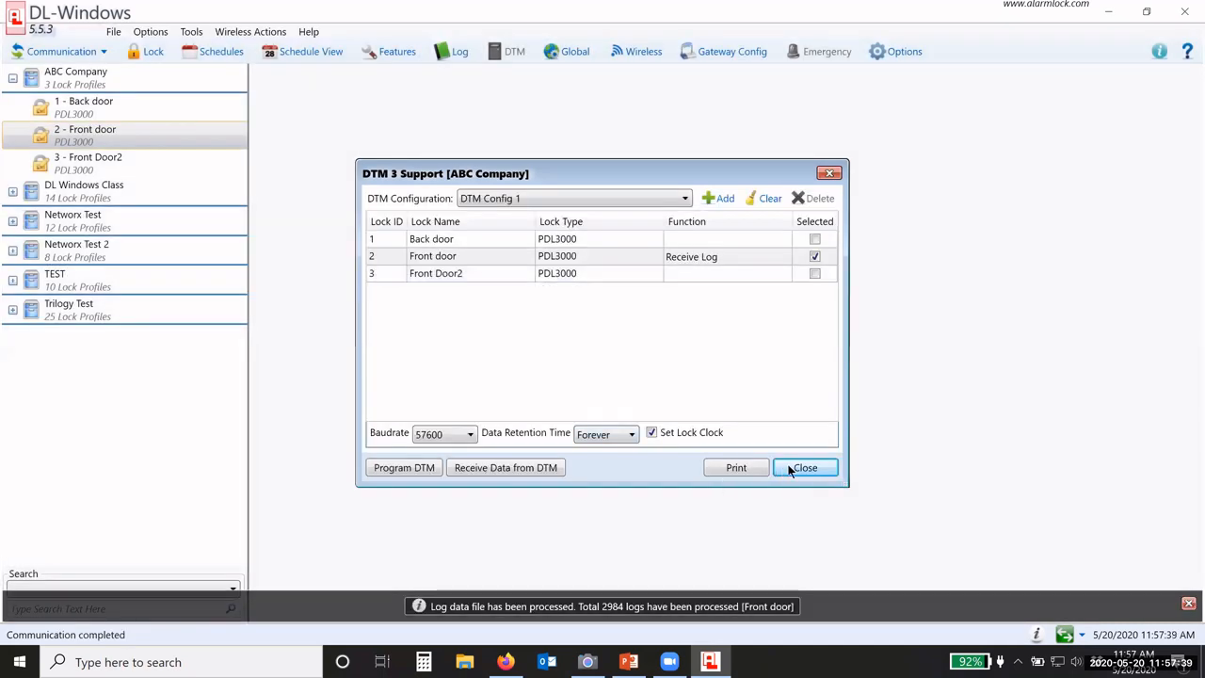
Step: Close the DTM dialog and review the Front door log's 11:51:54 PC Download and 11:56:05 DTM Download
left_click(791, 469)
left_click(452, 50)
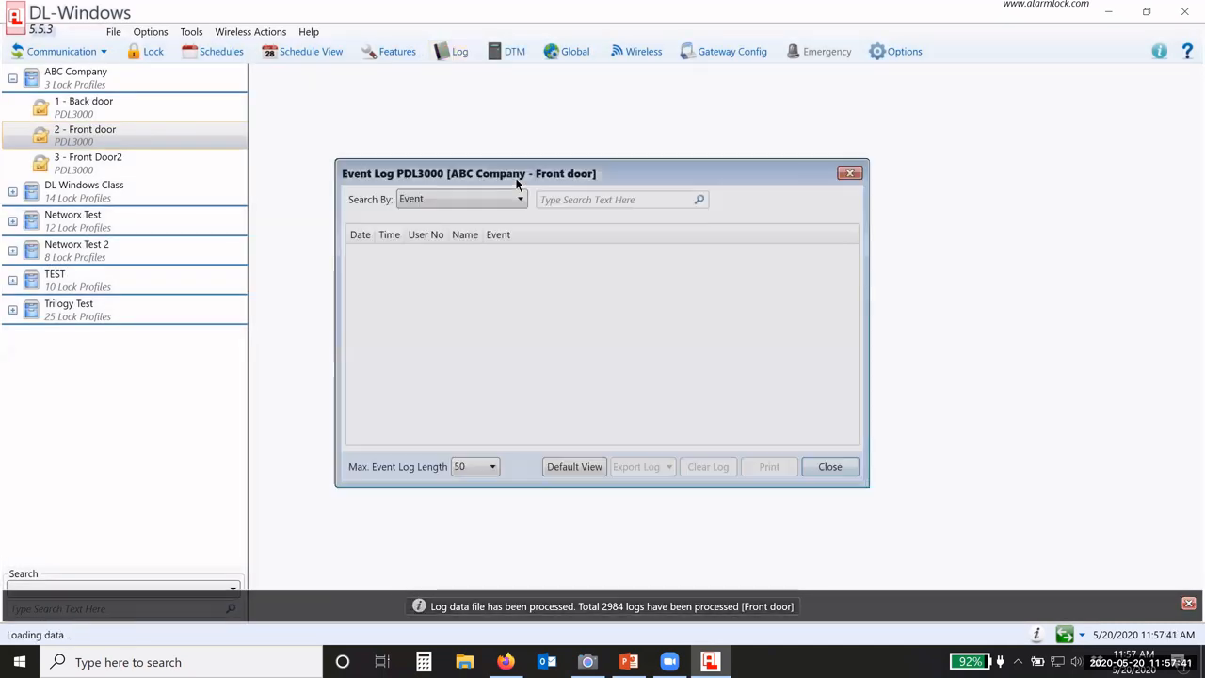
left_click_drag(516, 181, 482, 105)
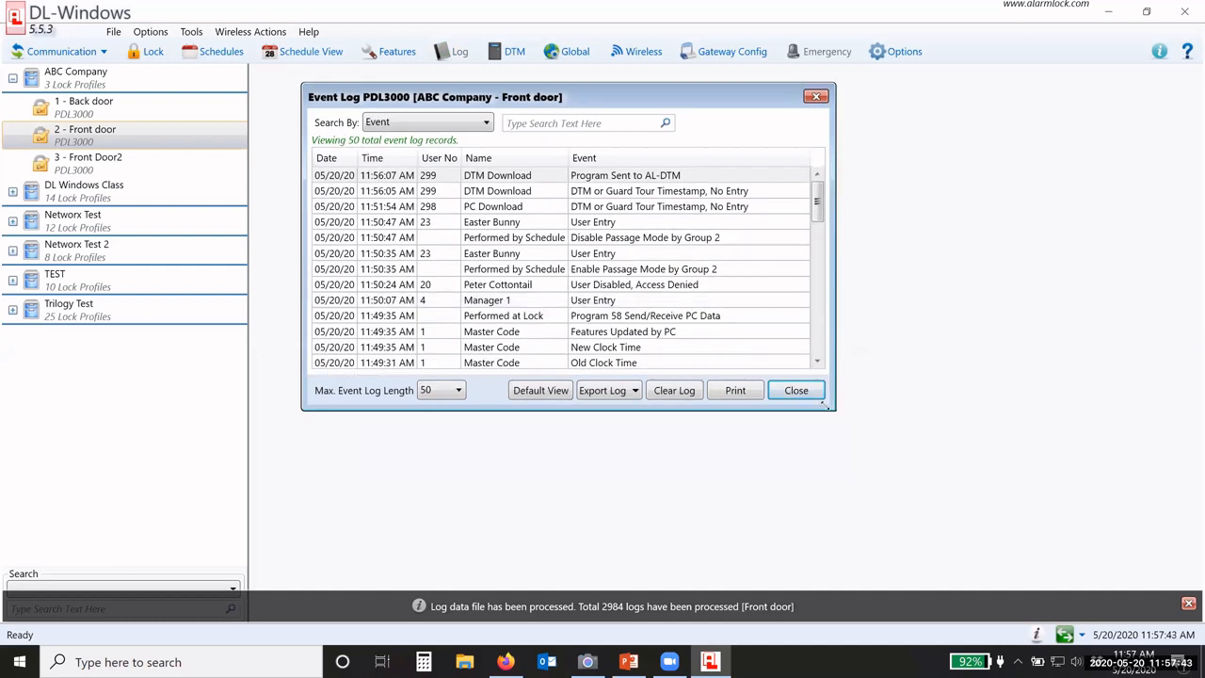
left_click_drag(931, 442, 959, 494)
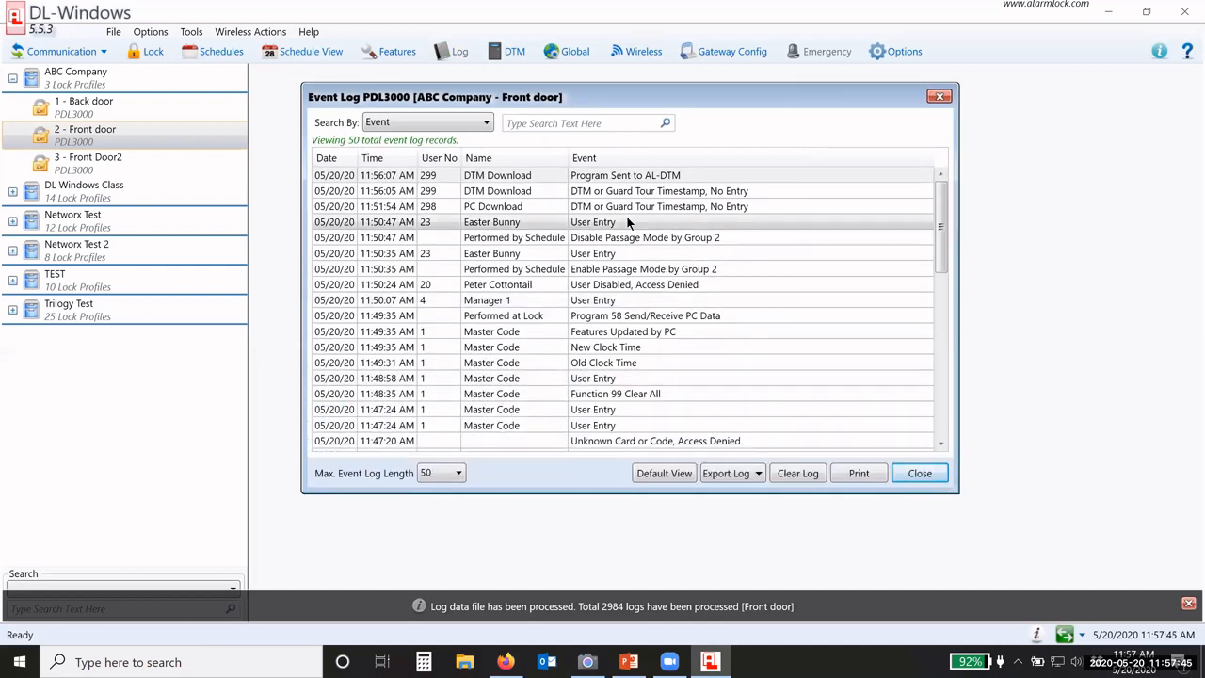
left_click(483, 208)
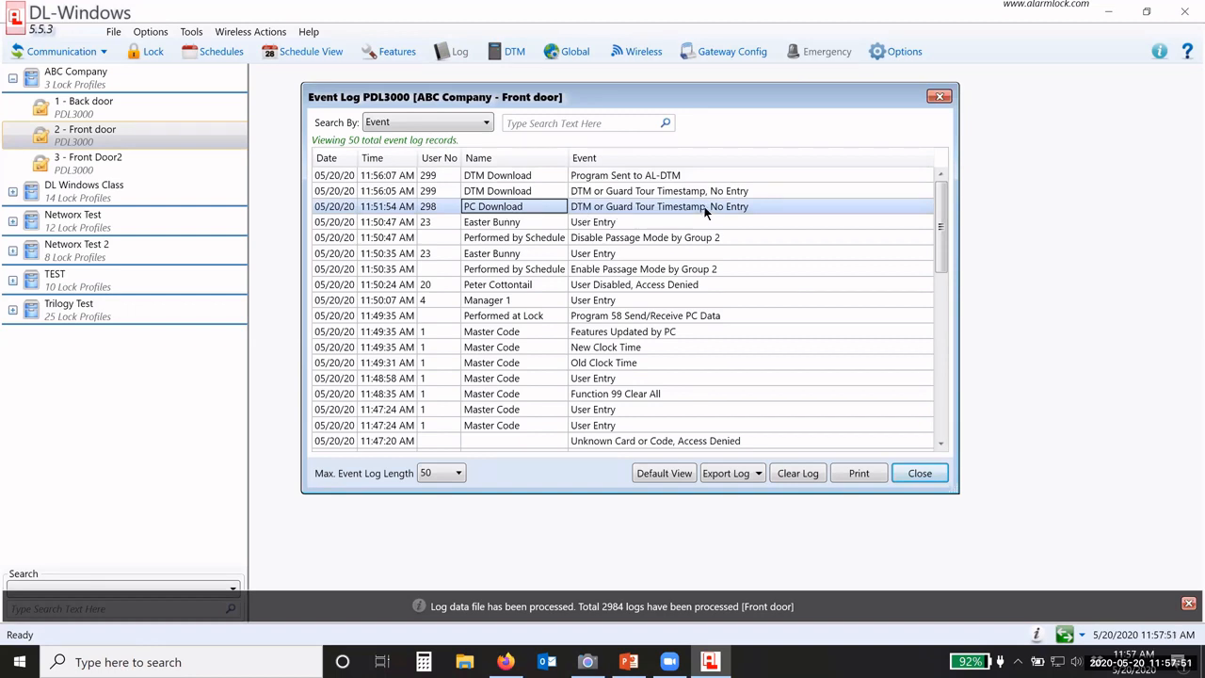
left_click(513, 192)
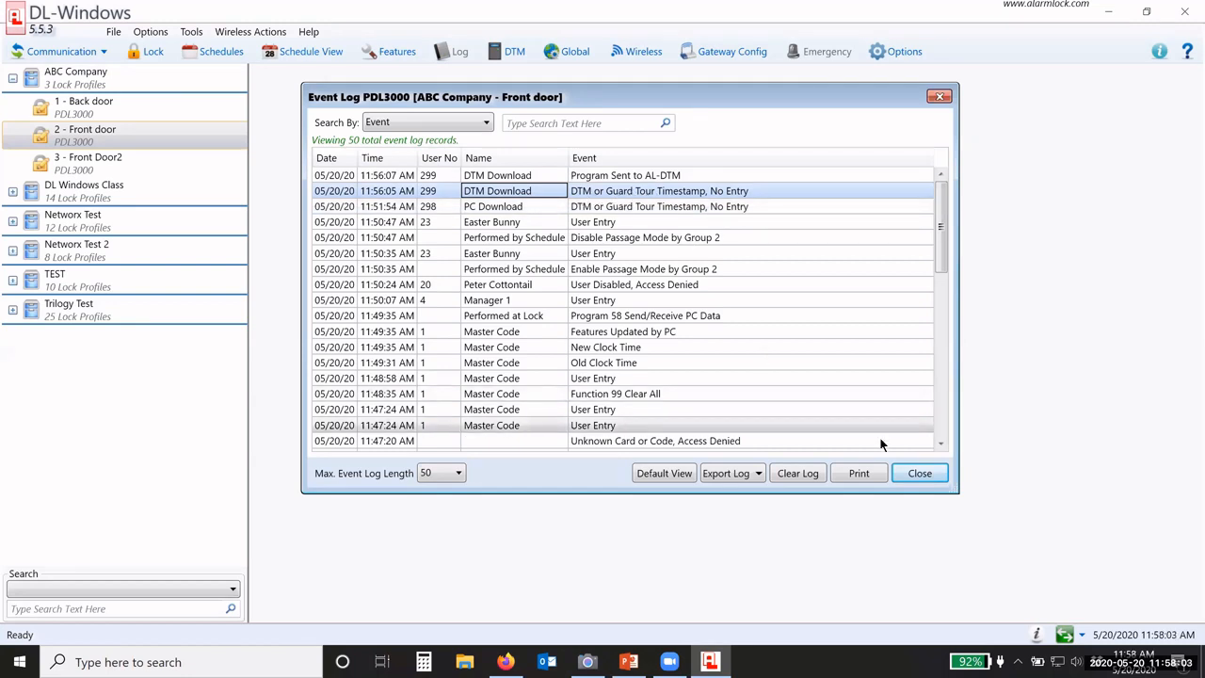
left_click(916, 475)
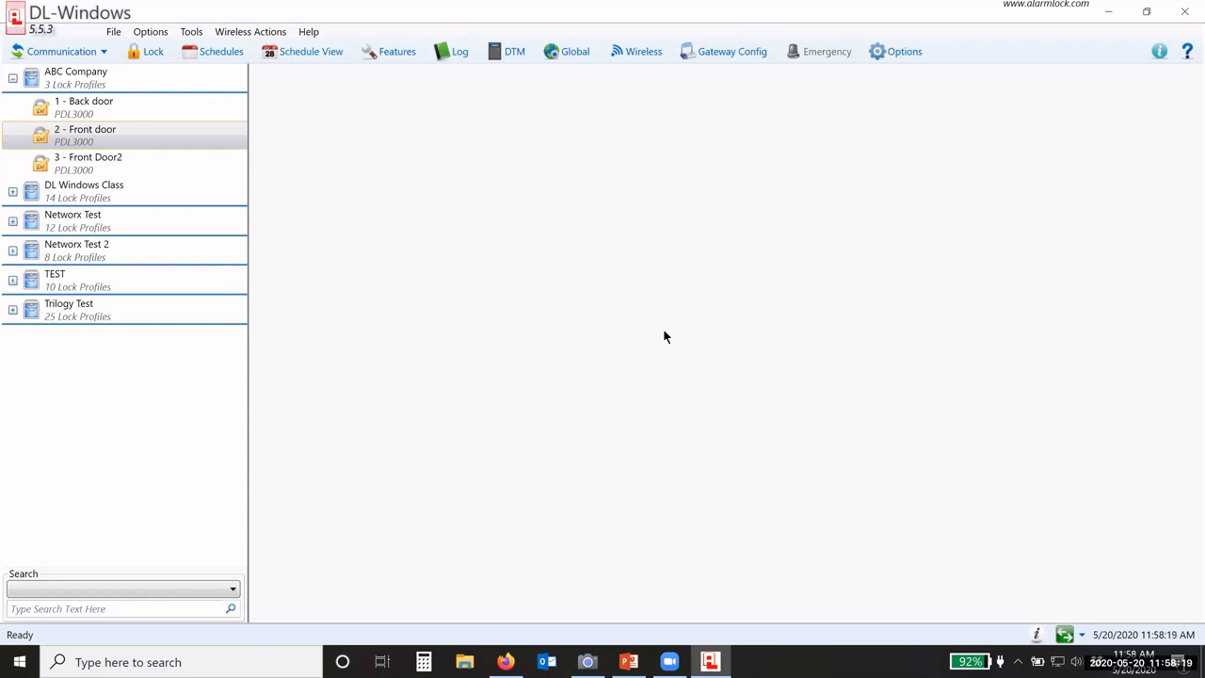
Step: In Firefox's Alarm Lock tab, view the Seminars page listing six free webinars, 5/20–5/27/2020
left_click(509, 661)
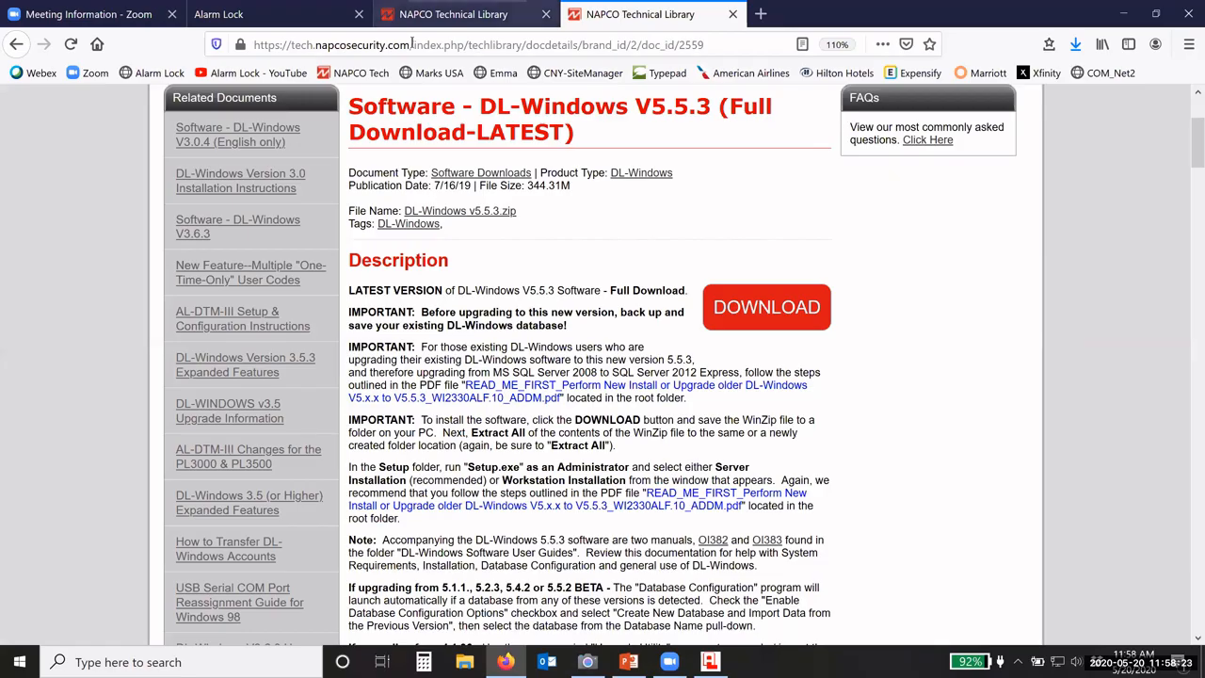
left_click(255, 16)
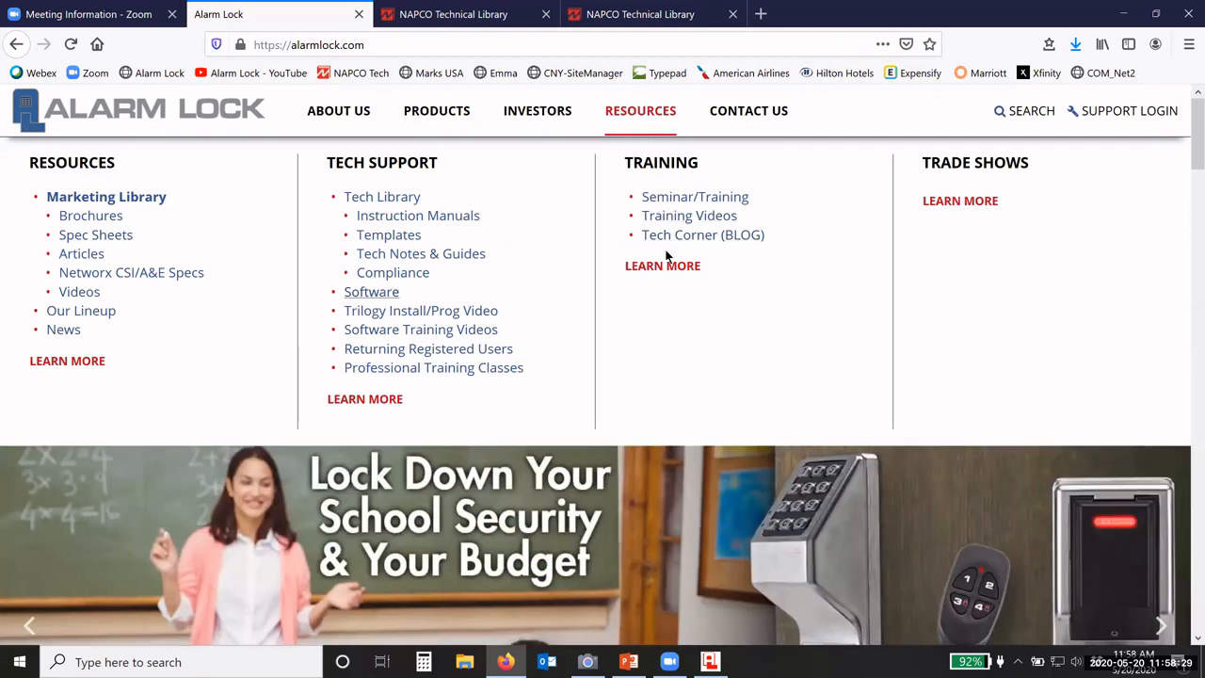
left_click(704, 197)
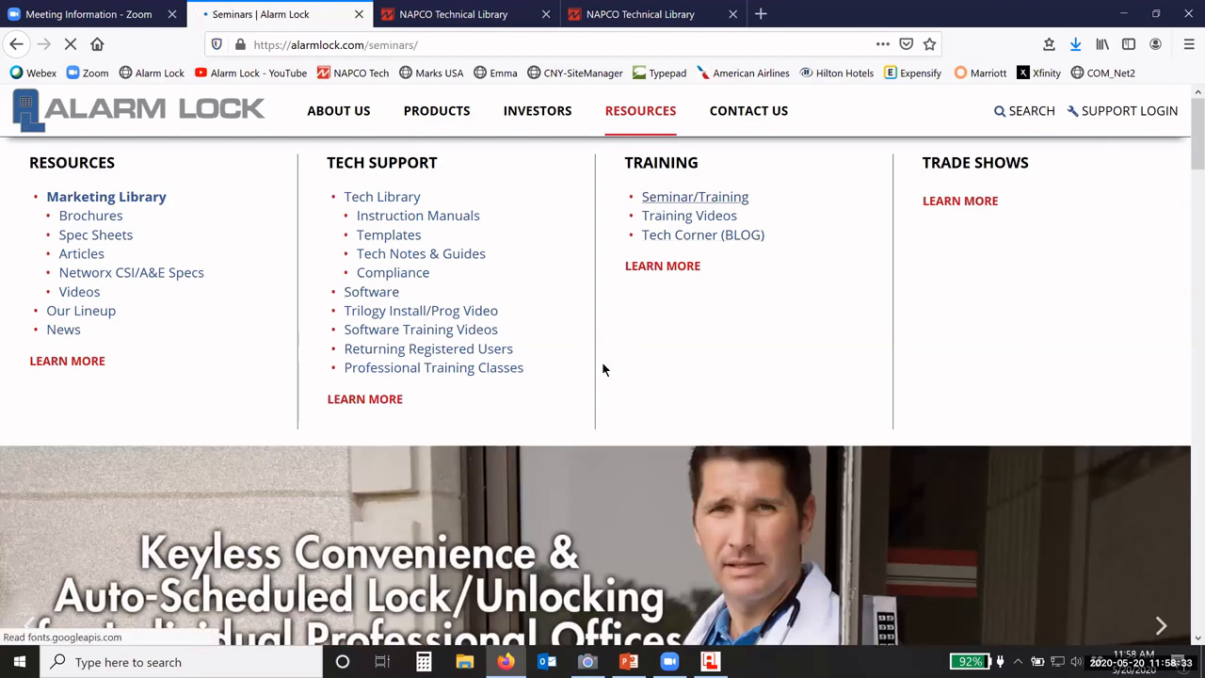
scroll(603, 363, "down", 10)
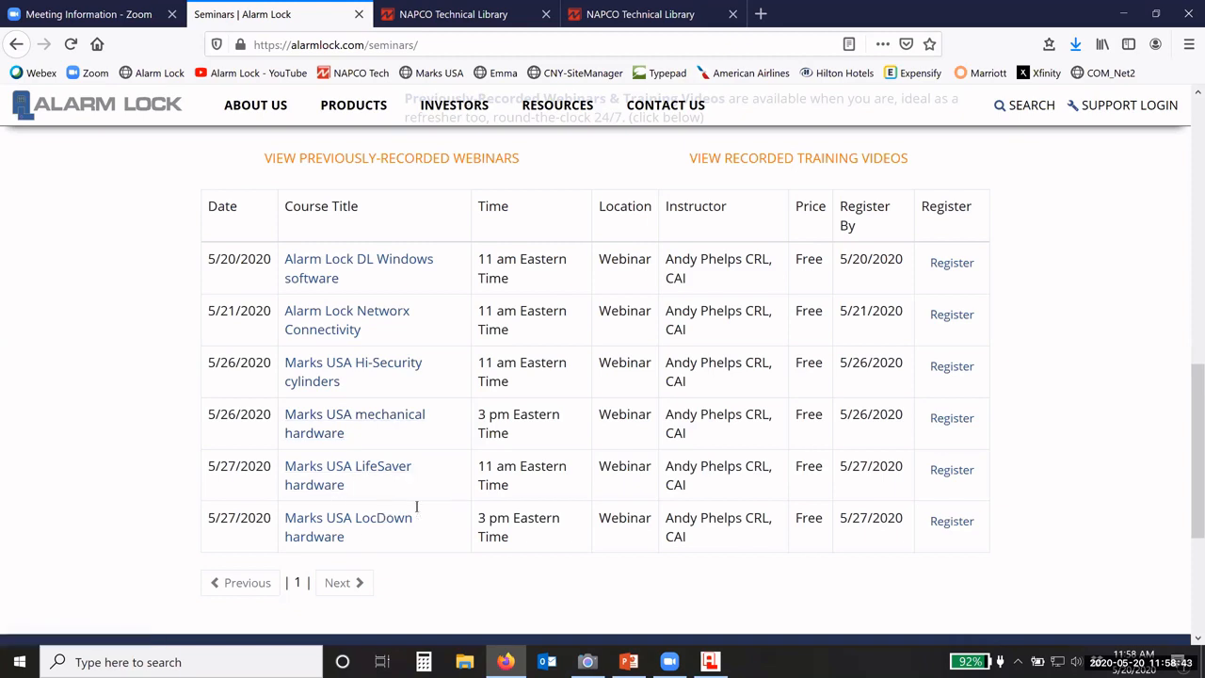
scroll(416, 507, "up", 10)
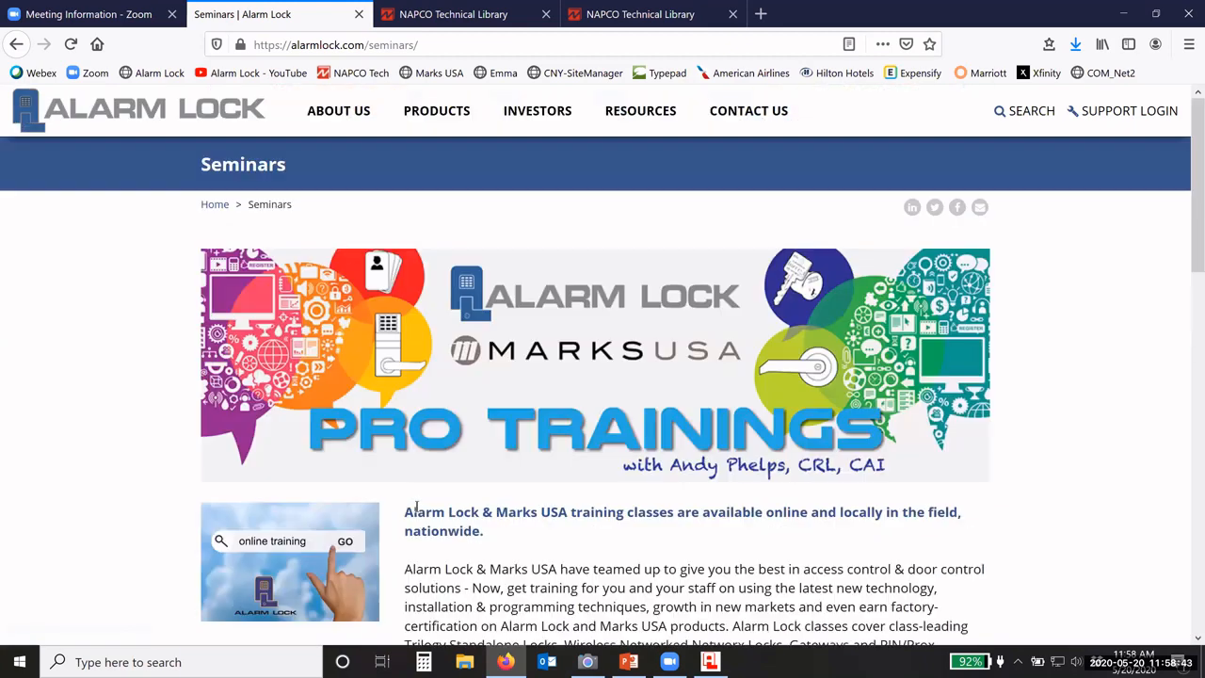
left_click(640, 115)
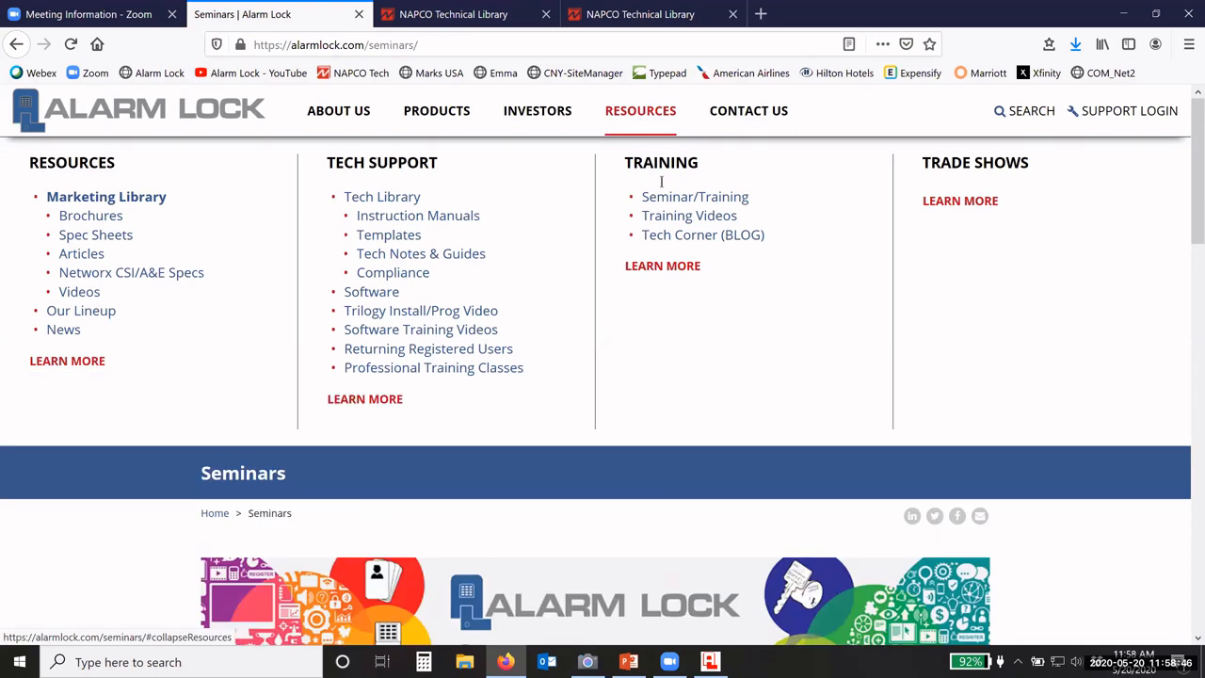
Step: Browse Tech Corner to the May 01, 2020 YouTube training-videos post and close the Seminars tab
left_click(674, 240)
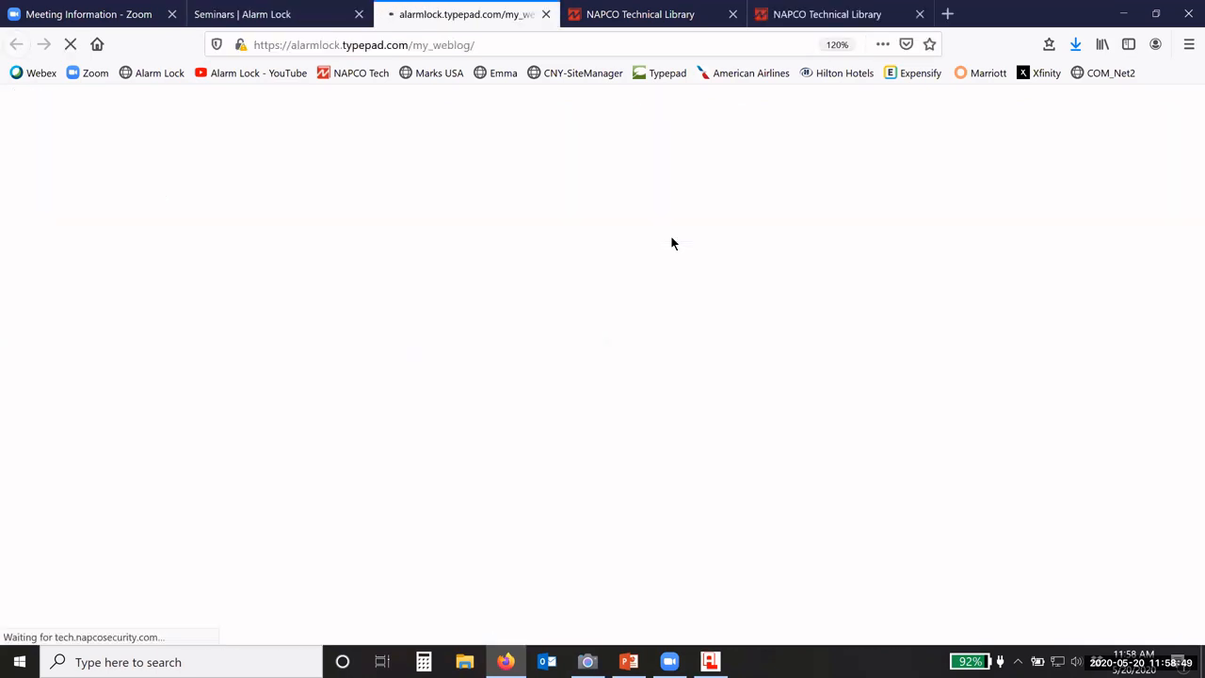
scroll(408, 235, "down", 3)
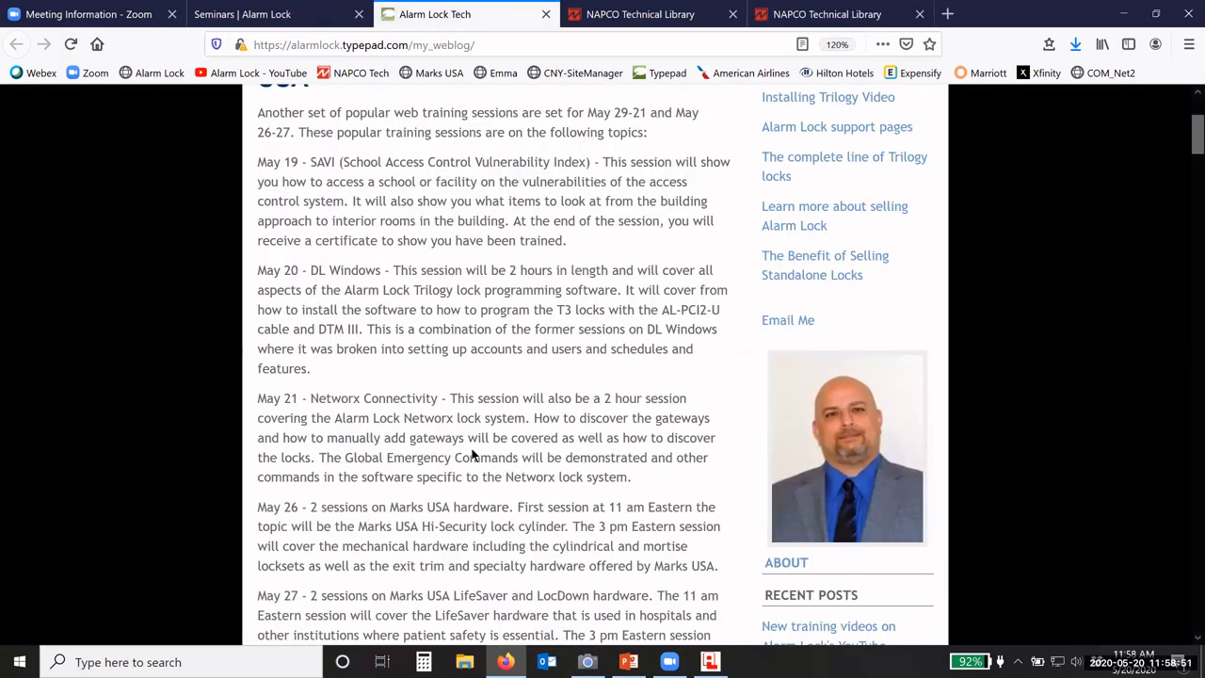
scroll(528, 382, "down", 6)
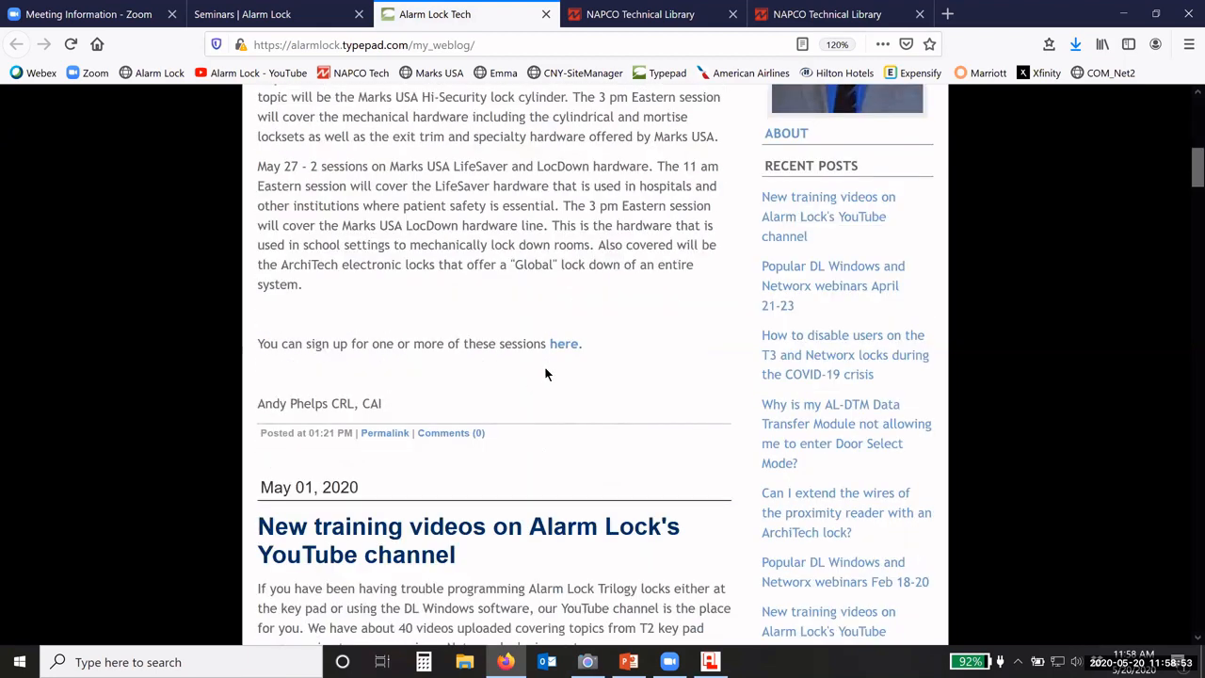
scroll(544, 374, "down", 3)
scroll(524, 367, "down", 1)
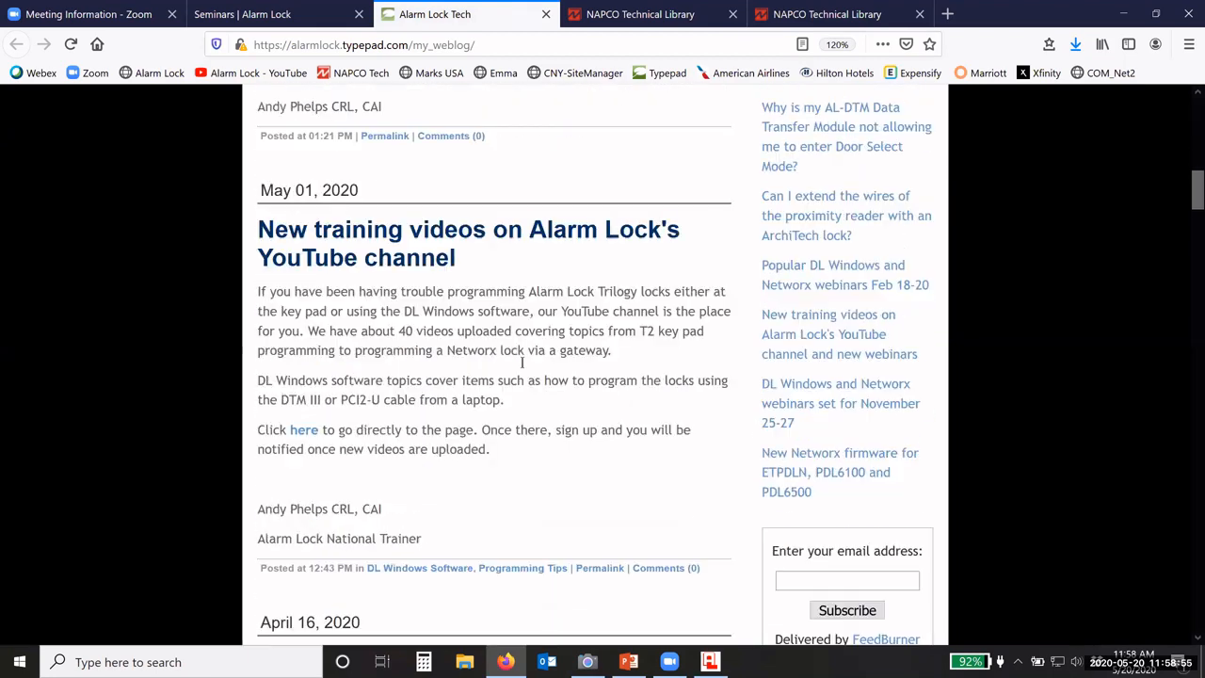
scroll(523, 363, "down", 10)
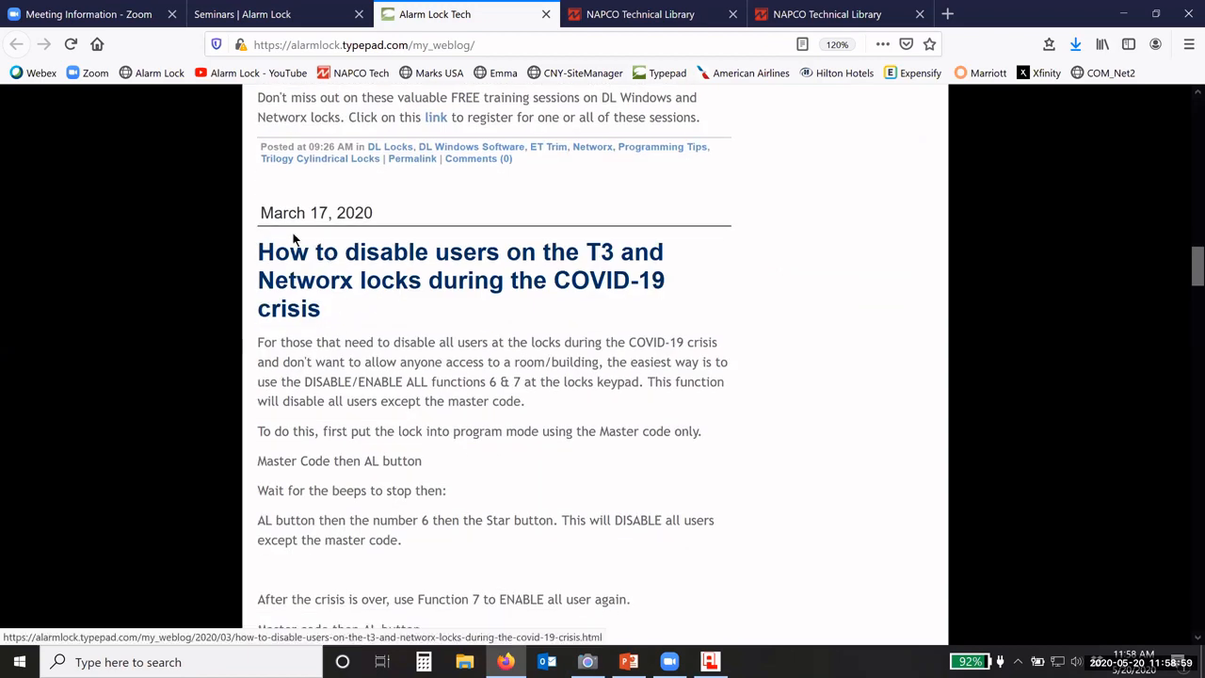
scroll(296, 236, "down", 1)
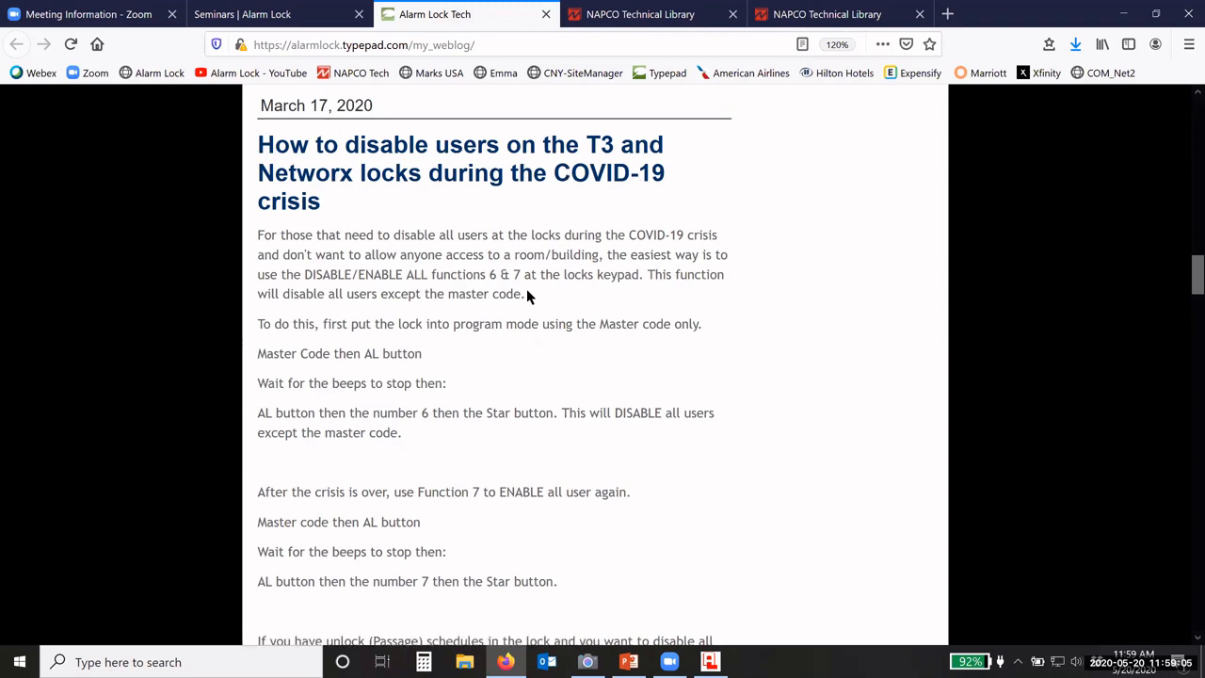
scroll(528, 298, "up", 4)
scroll(528, 298, "up", 12)
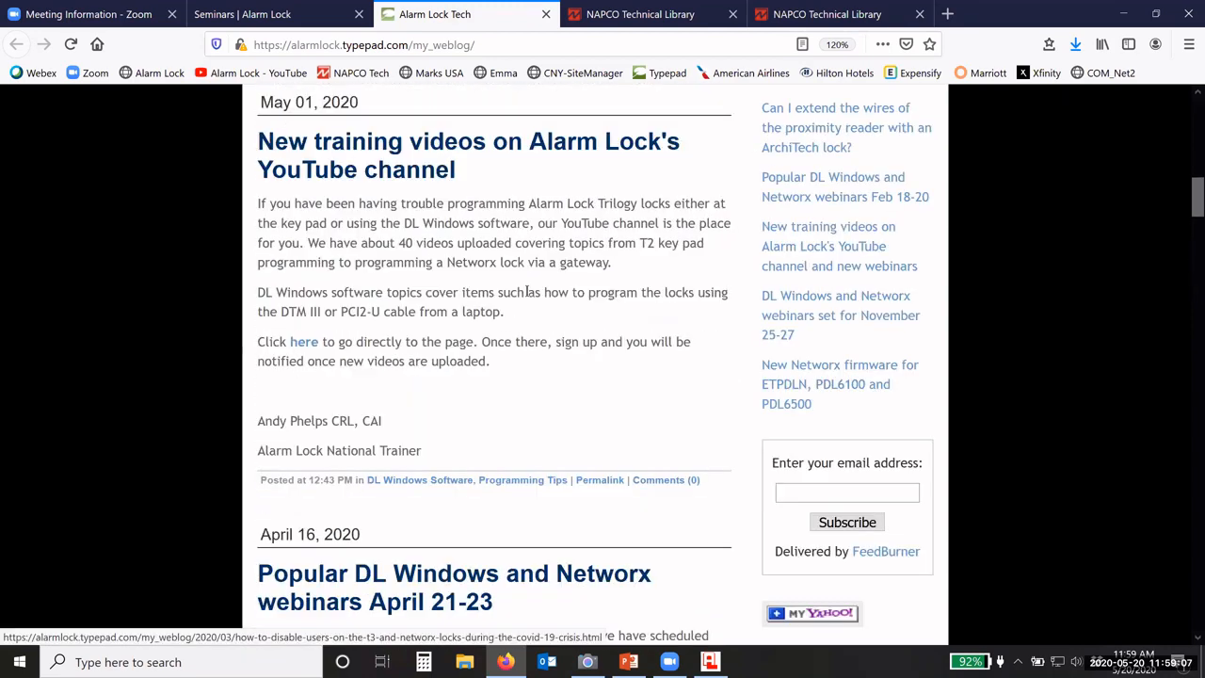
scroll(706, 377, "down", 7)
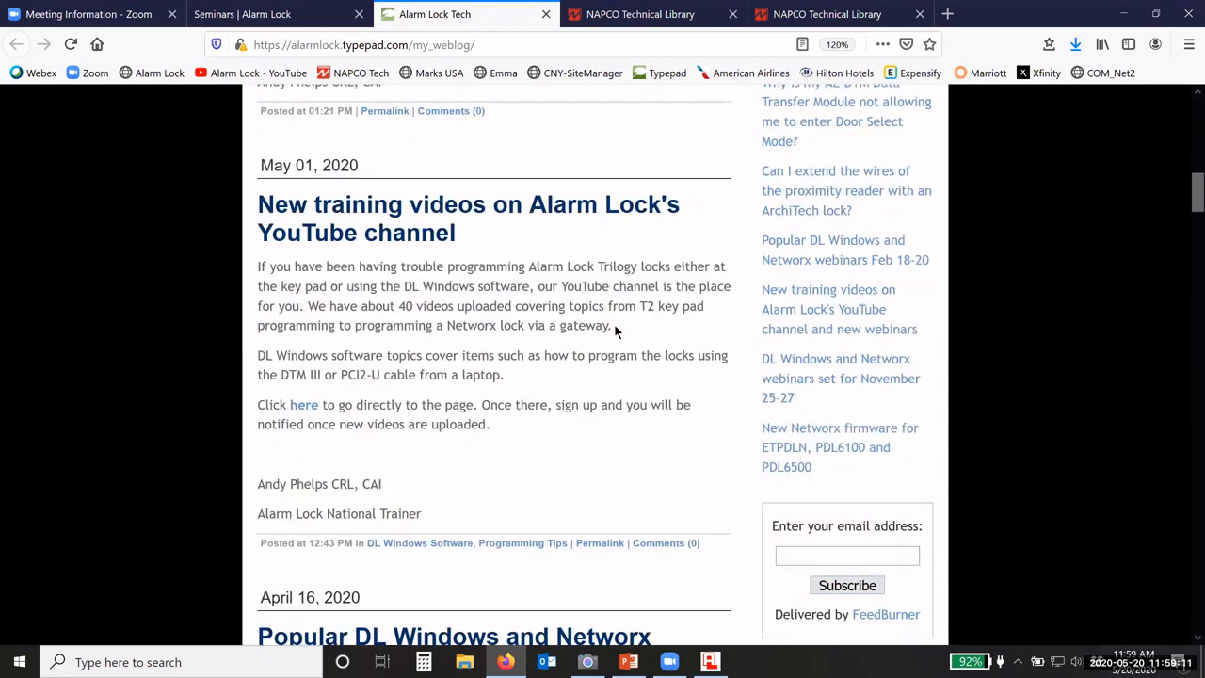
left_click(358, 14)
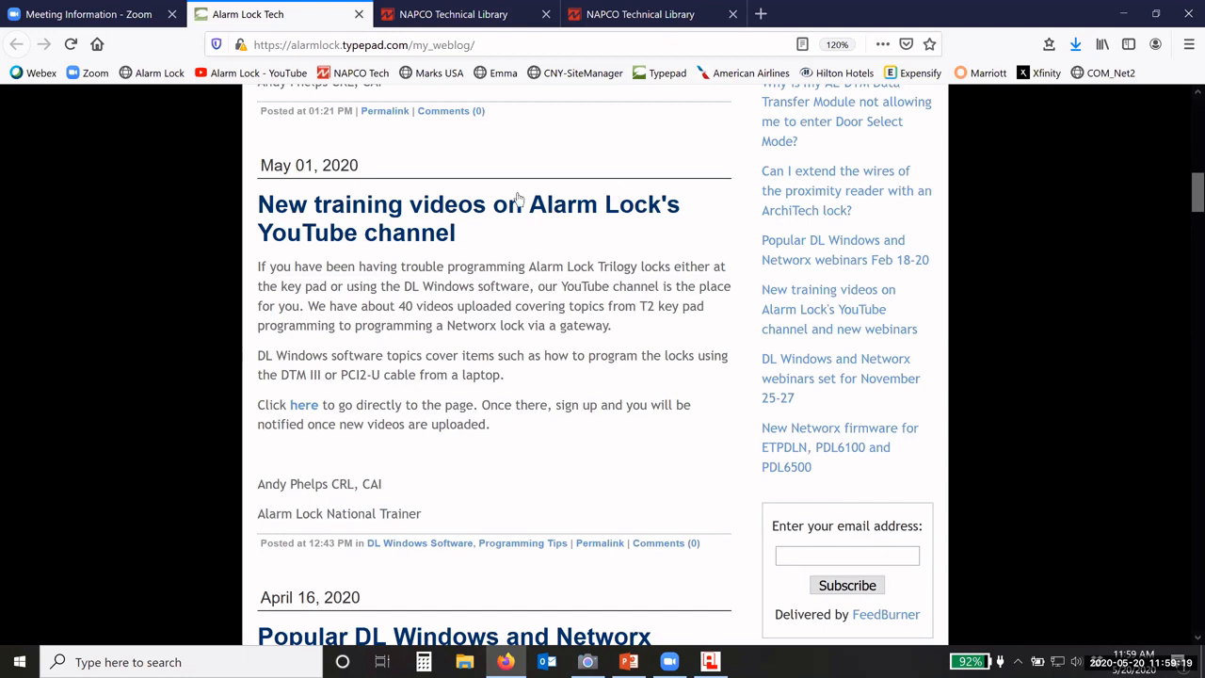
Step: Open the Alarm Lock YouTube channel from the 'Alarm Lock - YouTube' bookmark
left_click(151, 76)
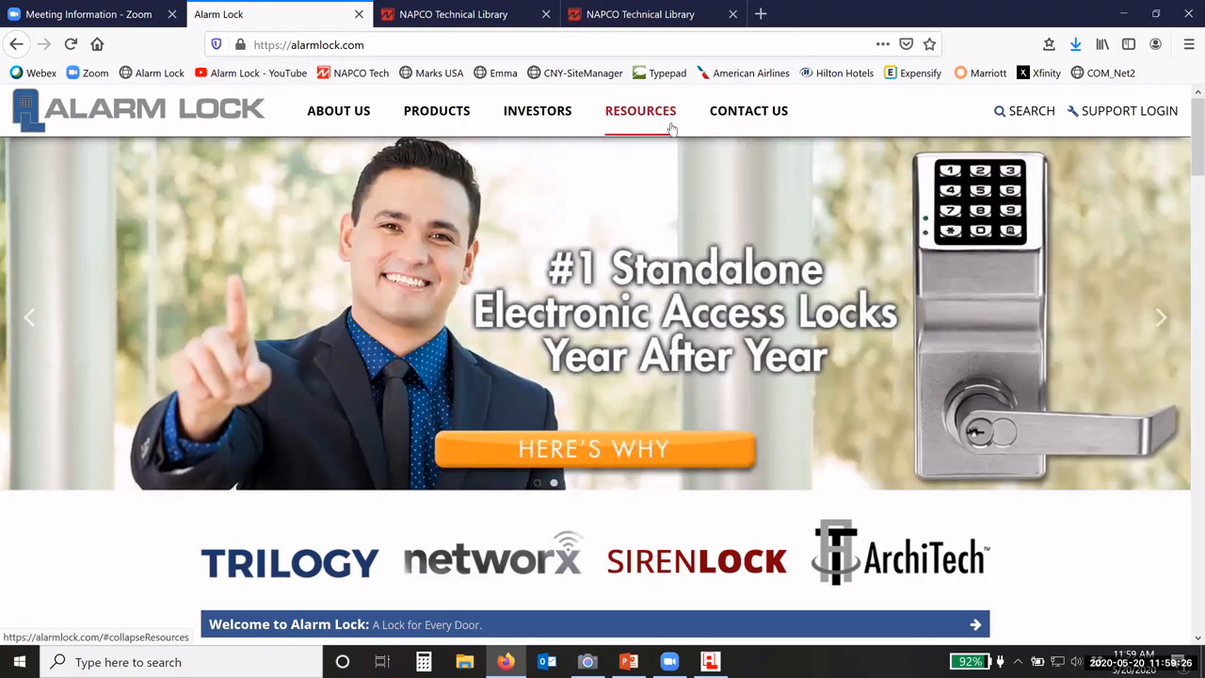
mouse_move(669, 115)
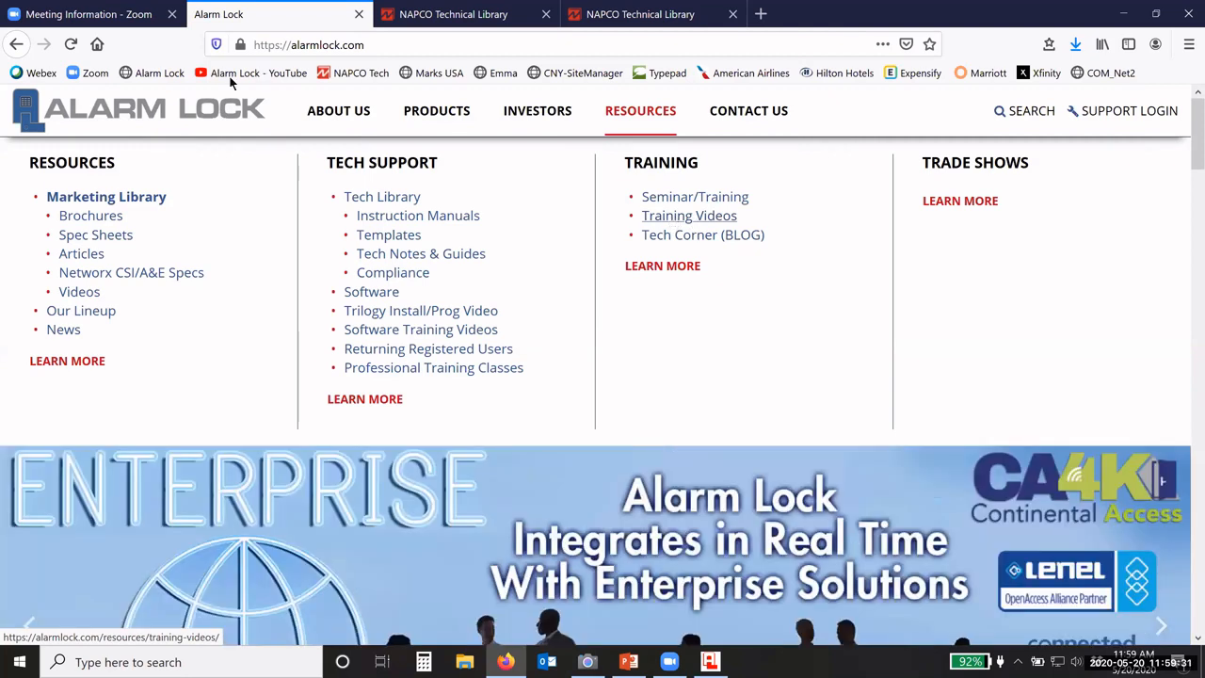
left_click(238, 76)
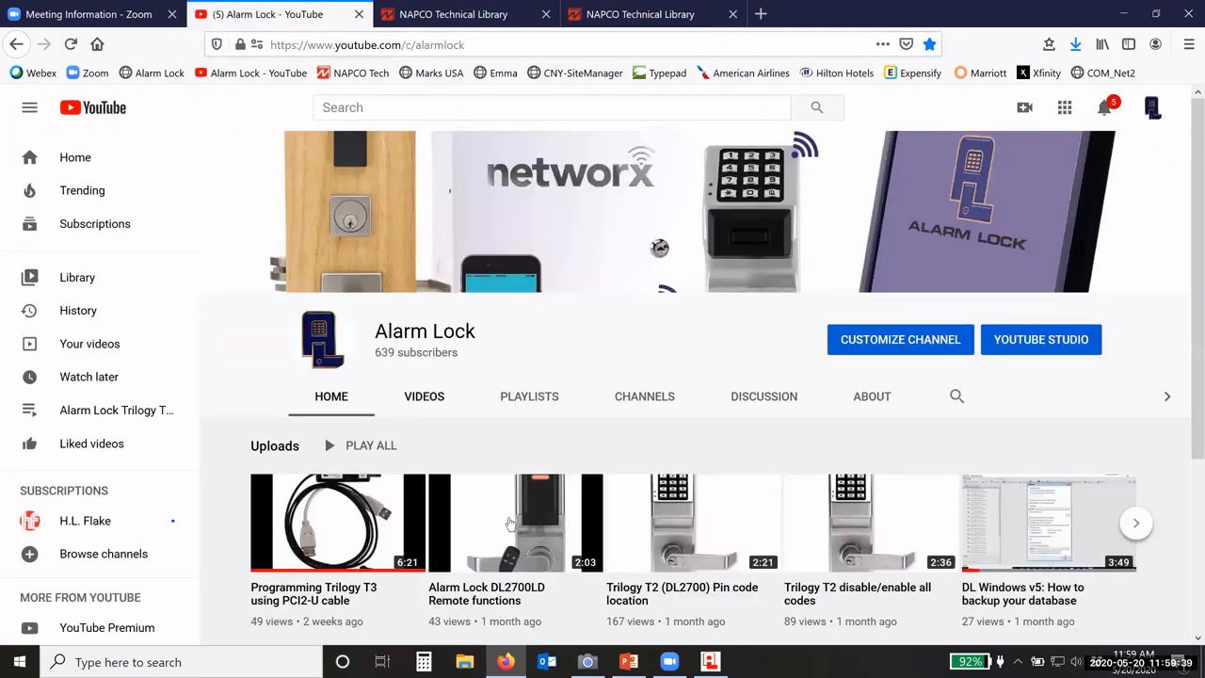
scroll(450, 530, "down", 1)
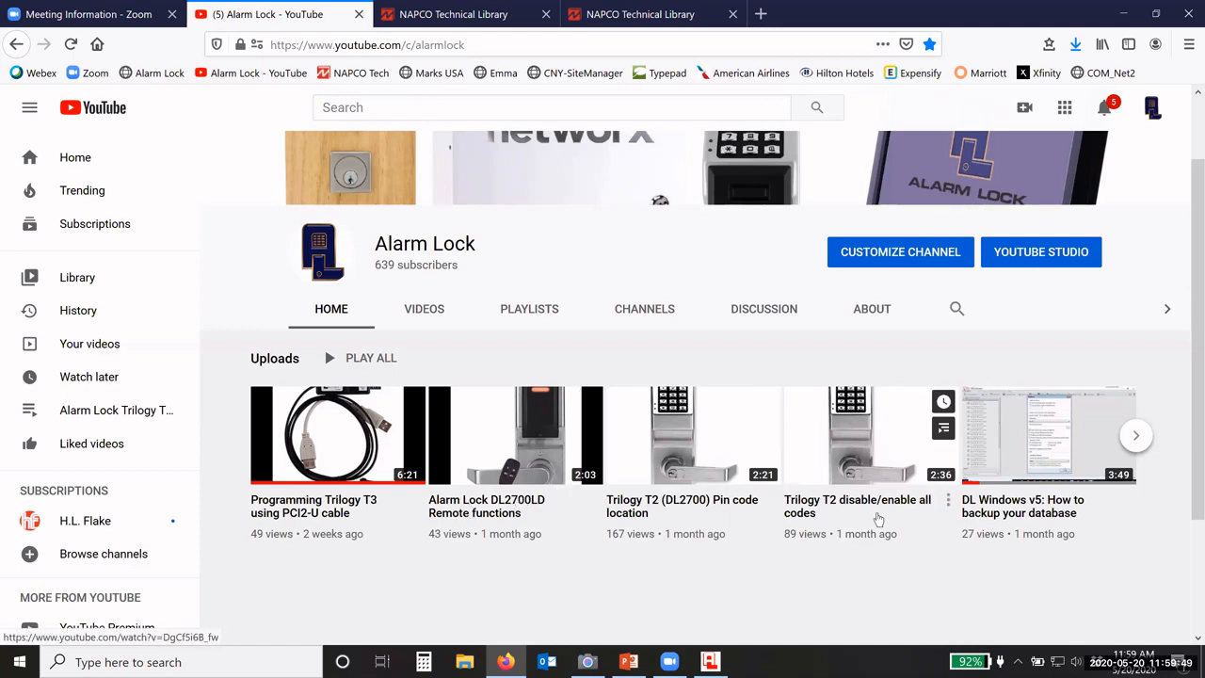
Step: Show the channel's Videos list, including Programming Trilogy T3 using PCI2-U cable
left_click(424, 309)
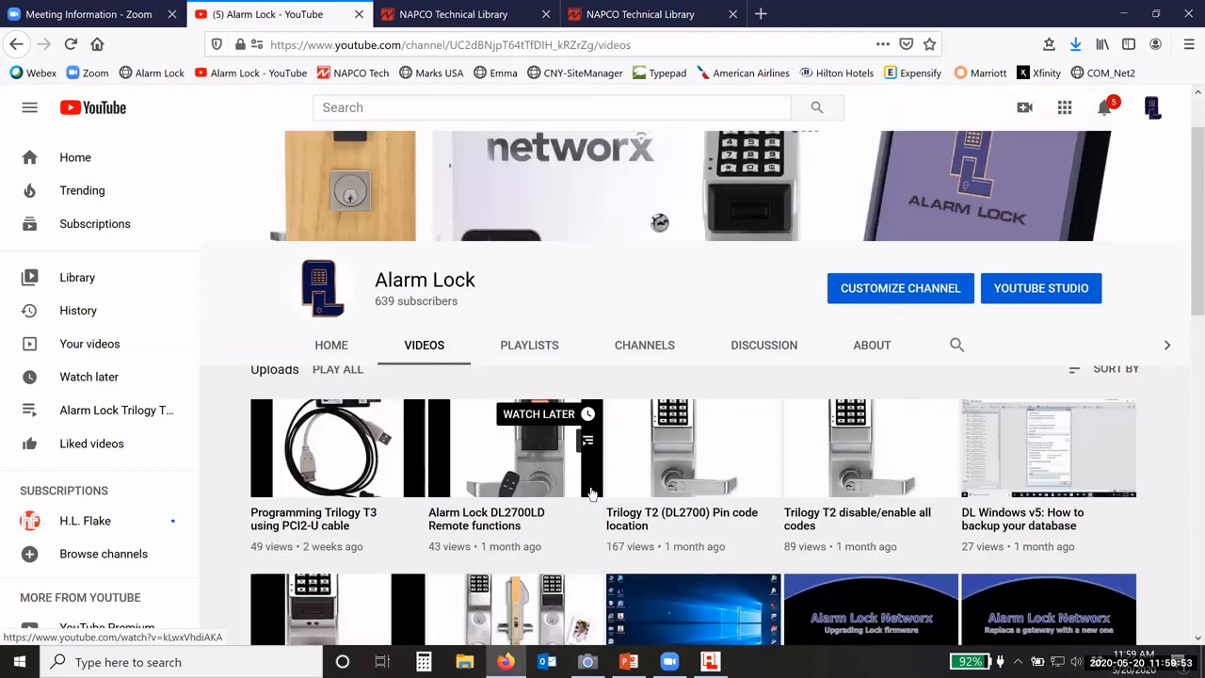
scroll(592, 493, "down", 5)
scroll(591, 493, "up", 5)
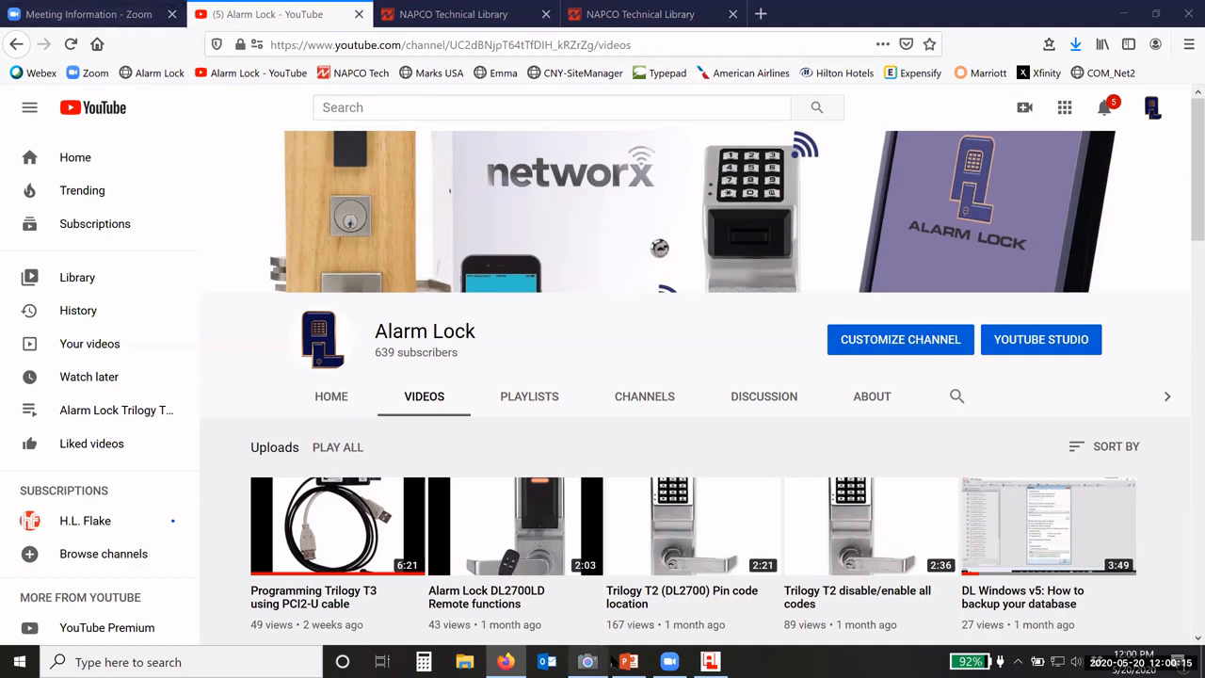
mouse_move(659, 662)
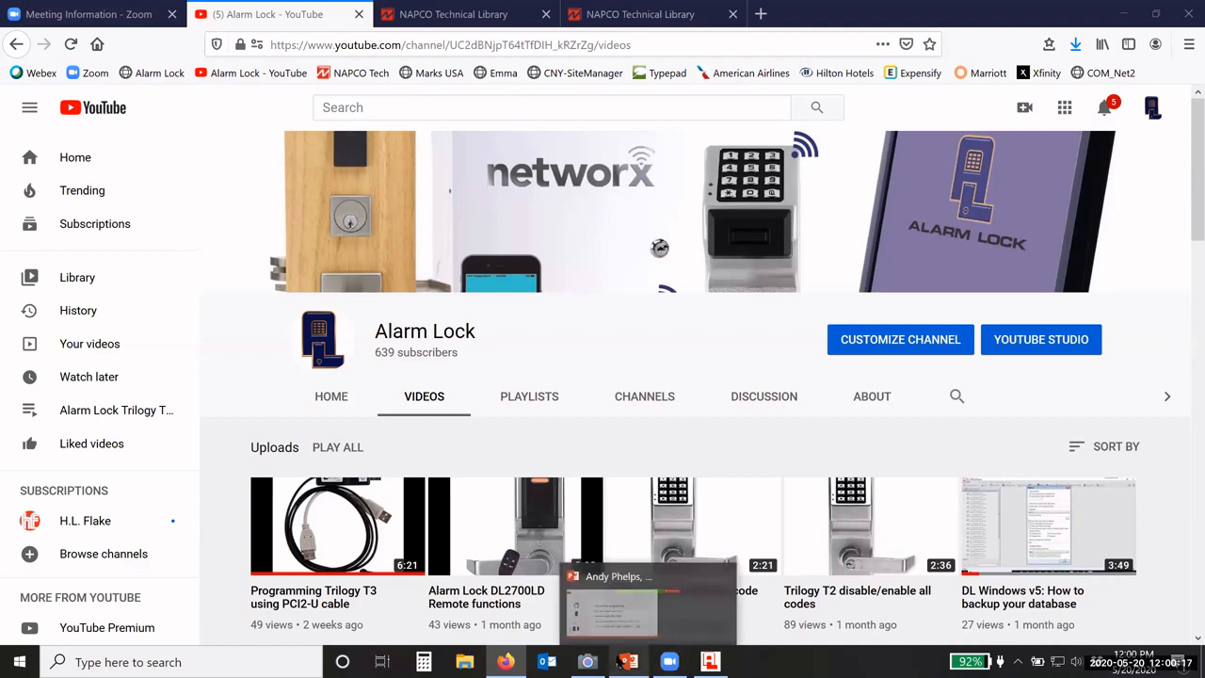
mouse_move(567, 664)
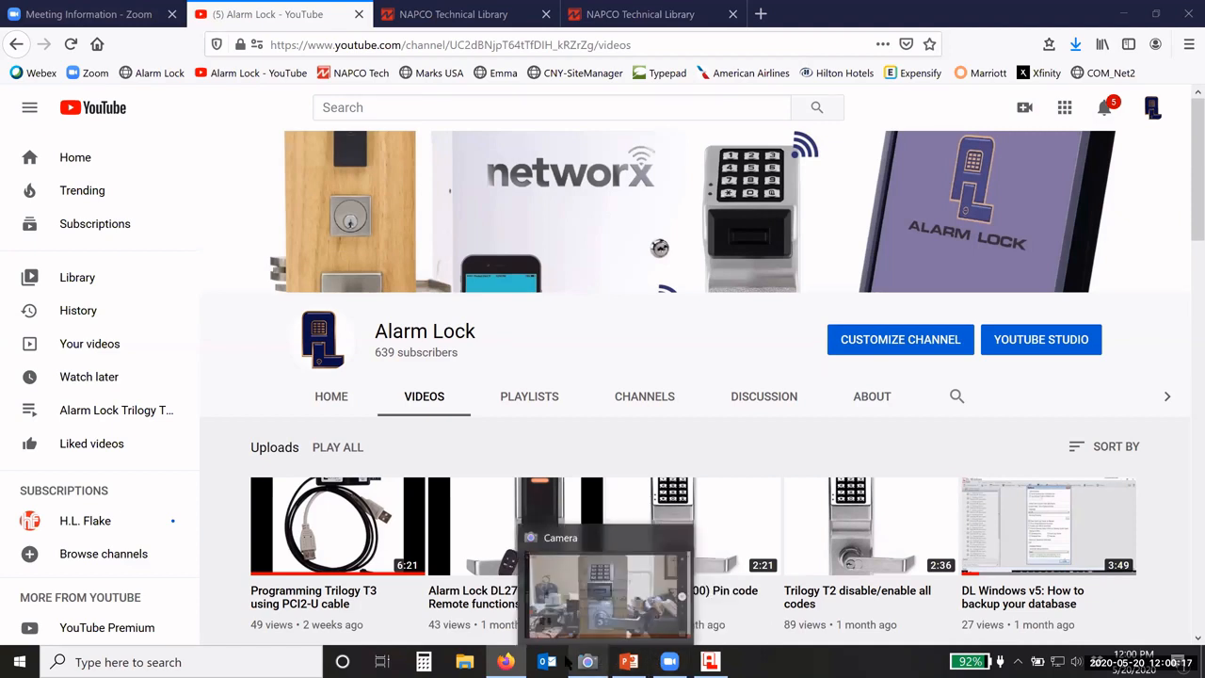
left_click(1119, 19)
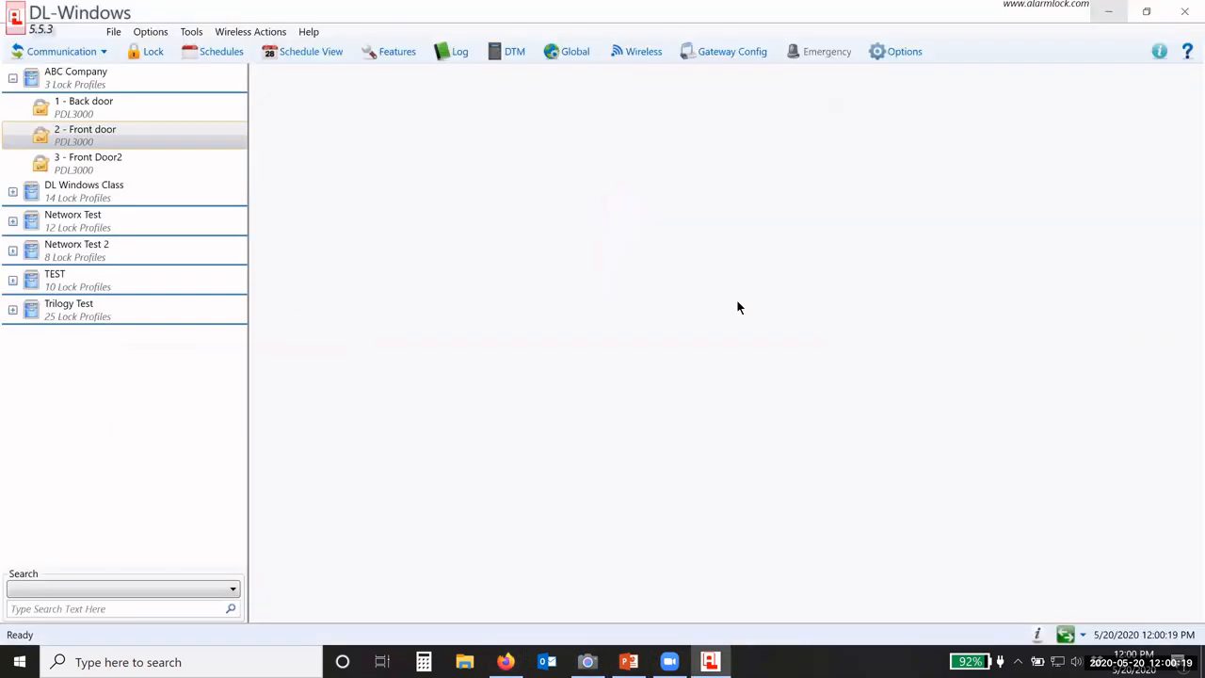
left_click(1111, 13)
left_click(1122, 11)
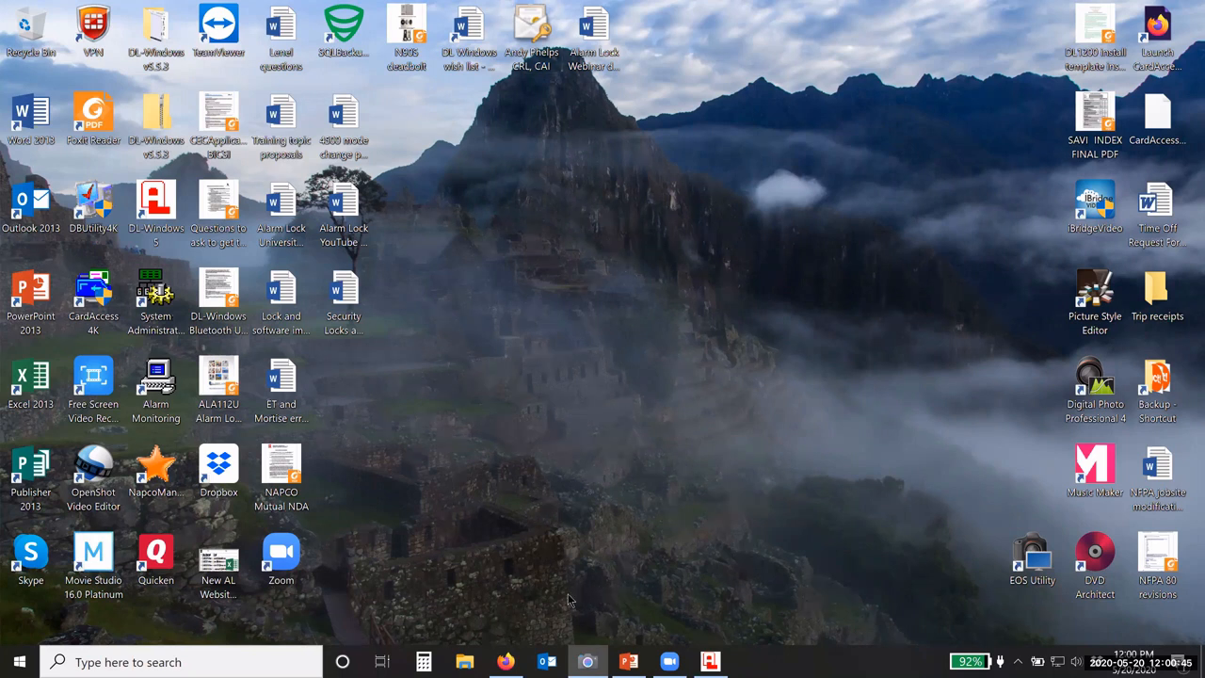
left_click(506, 662)
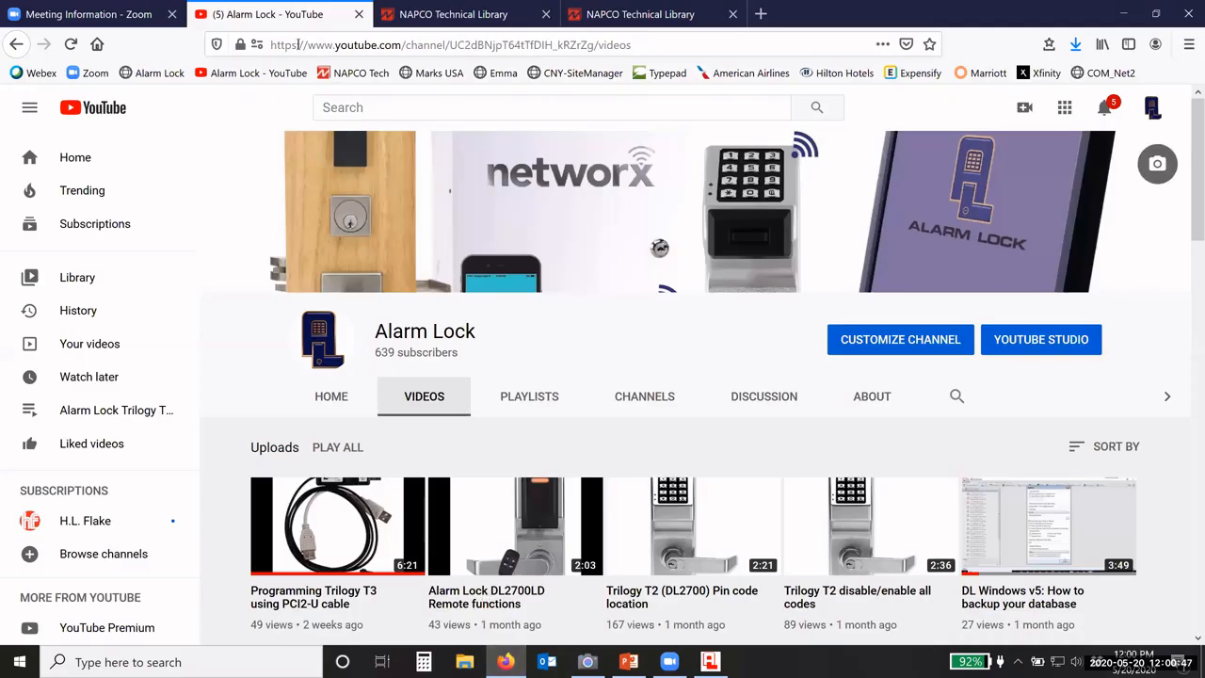
Step: Open Resources > Spec Sheets and scroll the sales and marketing sheets from the Alarm Lock Catalog (ALA112U)
left_click(149, 72)
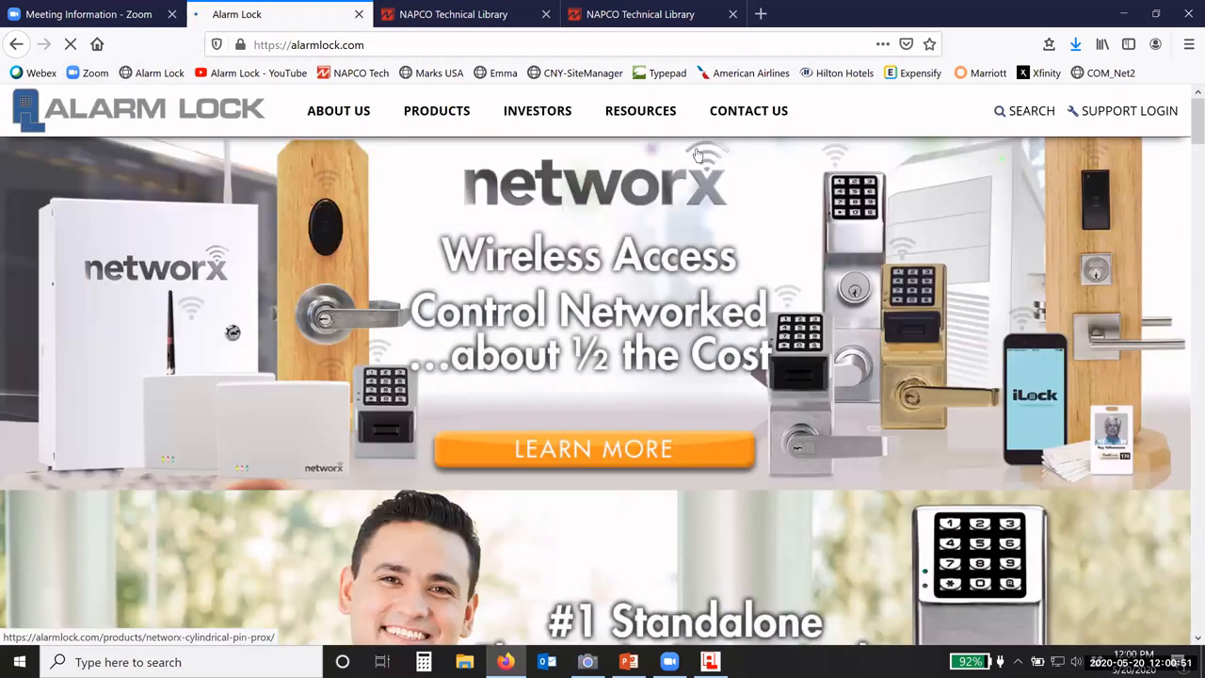
left_click(639, 114)
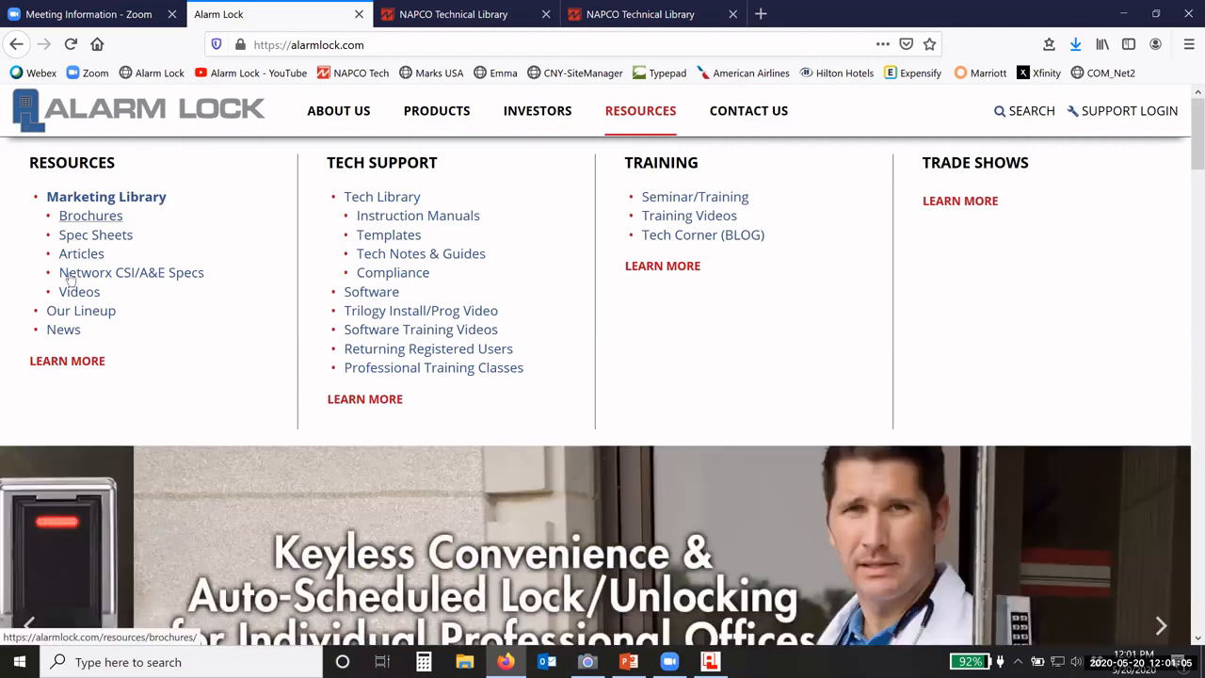
left_click(90, 237)
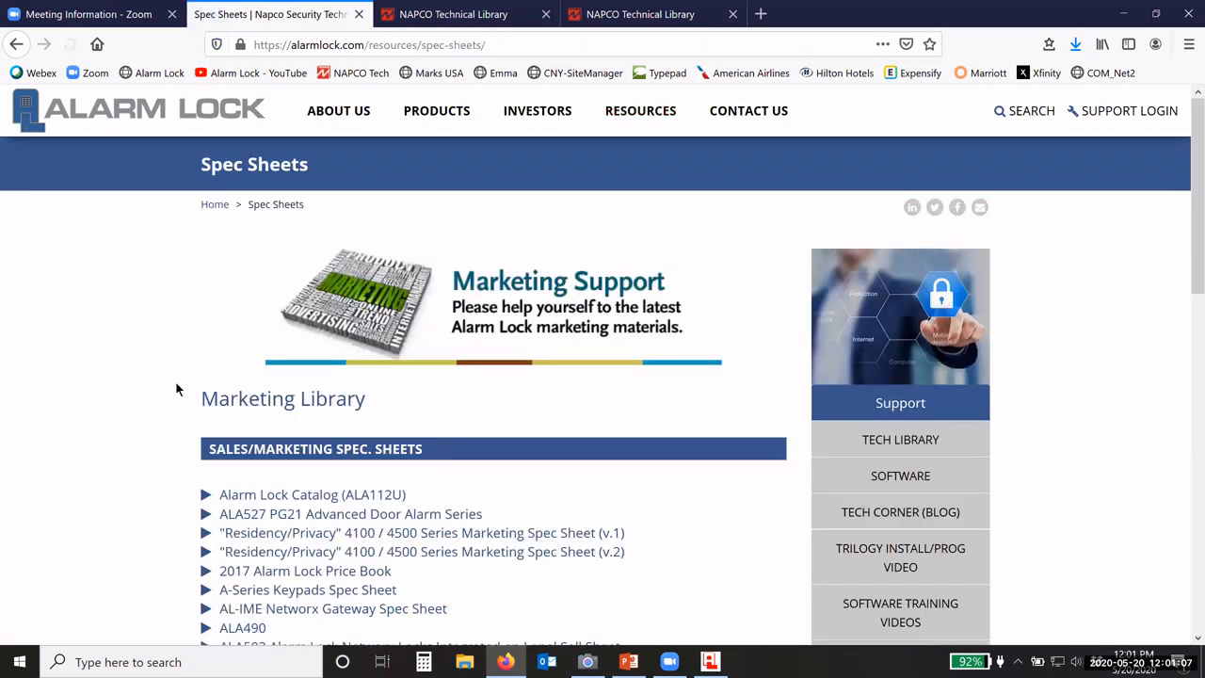
scroll(171, 386, "down", 2)
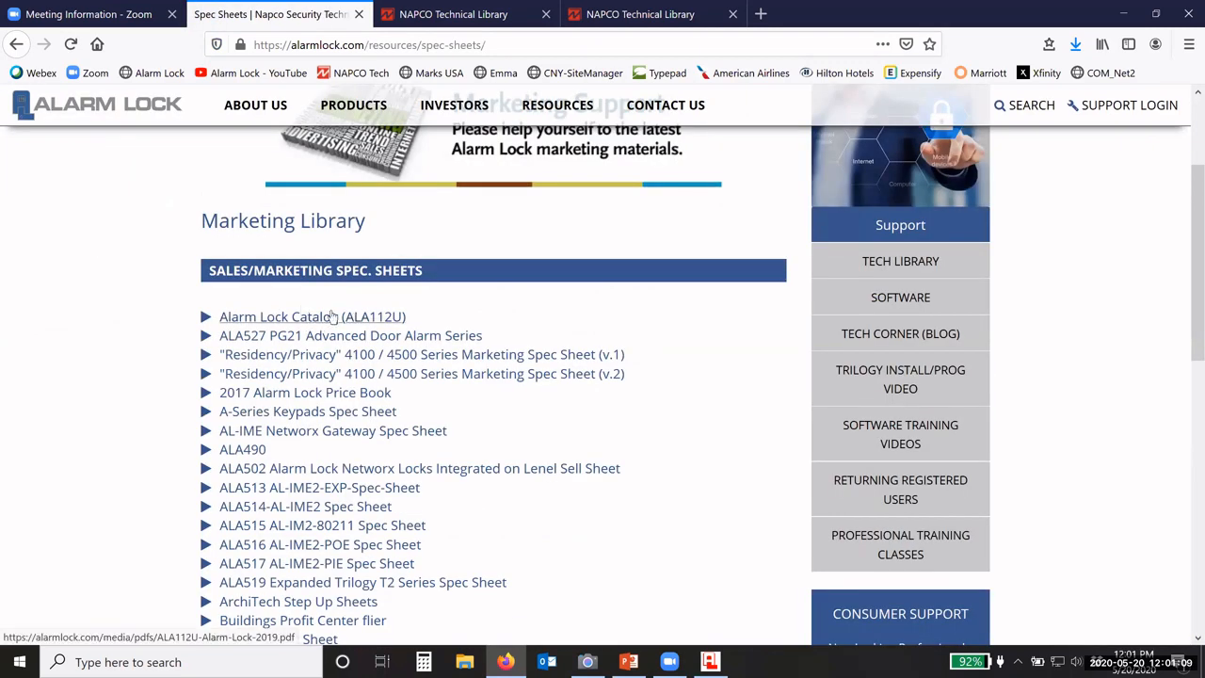
scroll(188, 348, "down", 1)
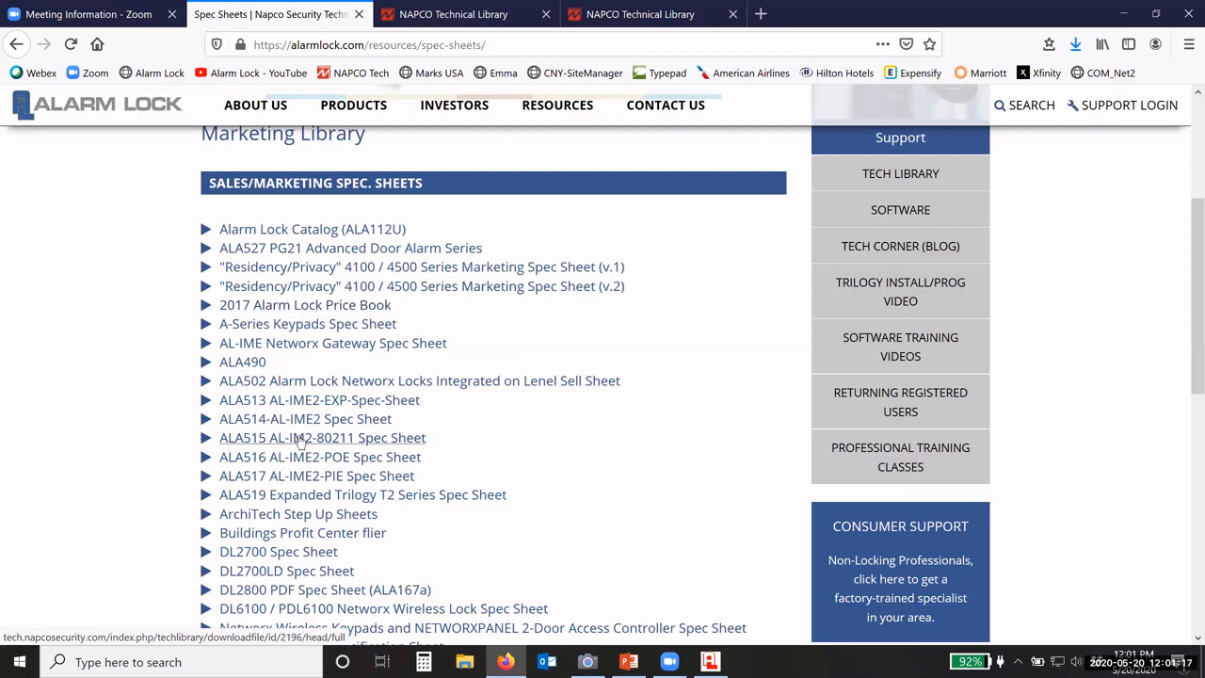
scroll(309, 417, "down", 2)
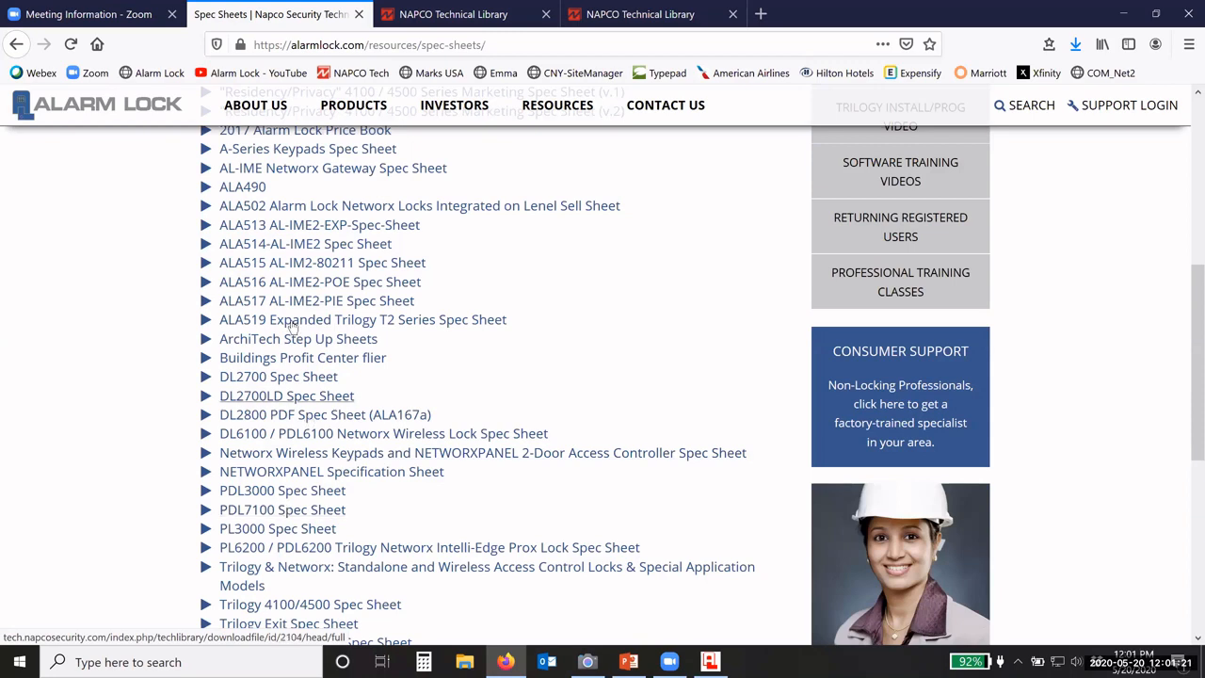
scroll(282, 320, "up", 4)
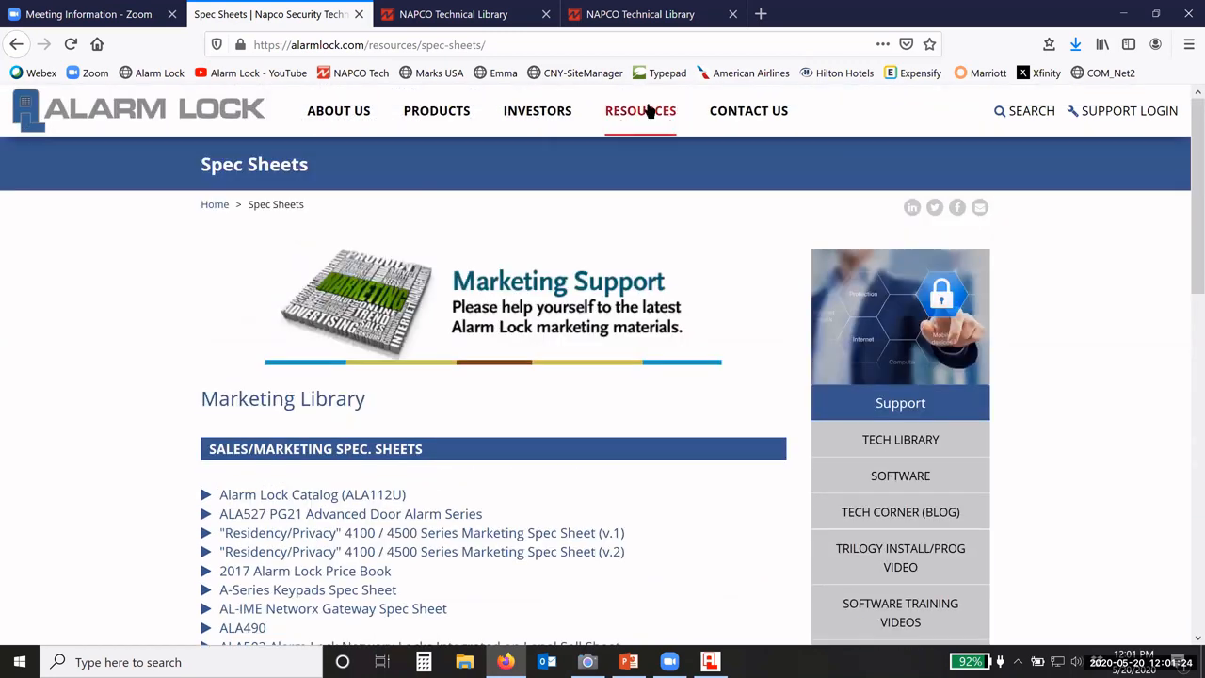
left_click(643, 112)
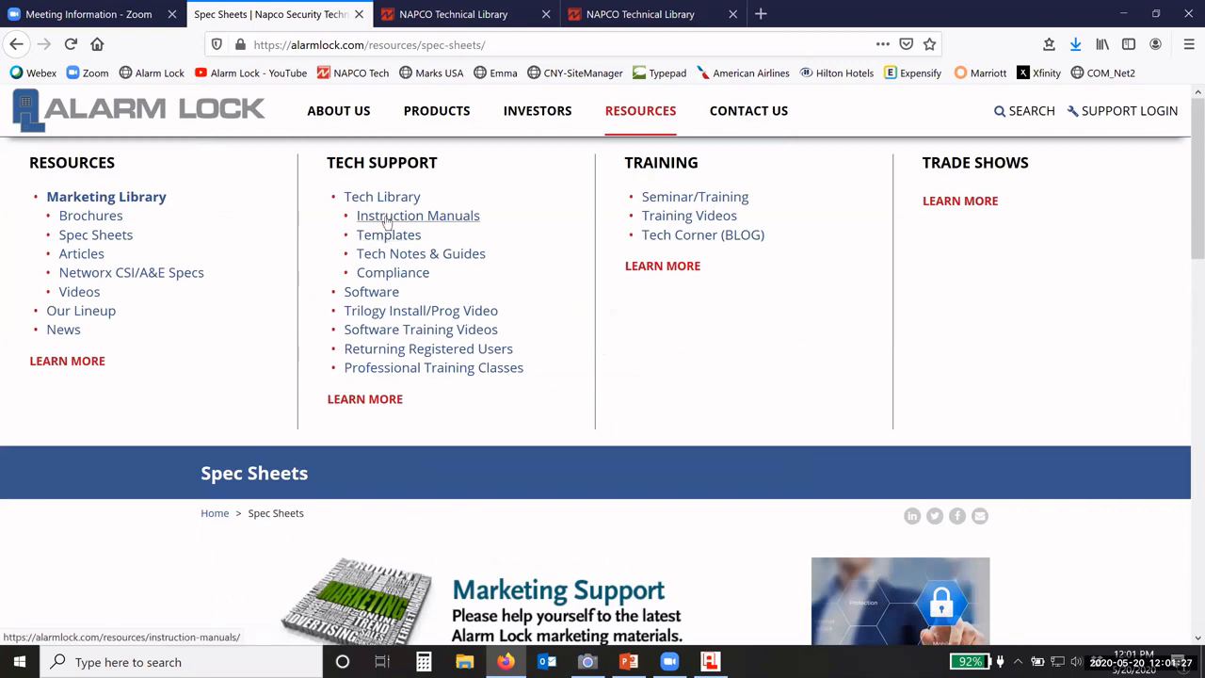
Step: Open Instruction Manuals and scroll past Accessories and ArchiTech to the DL-Windows documents
left_click(387, 221)
scroll(157, 407, "down", 2)
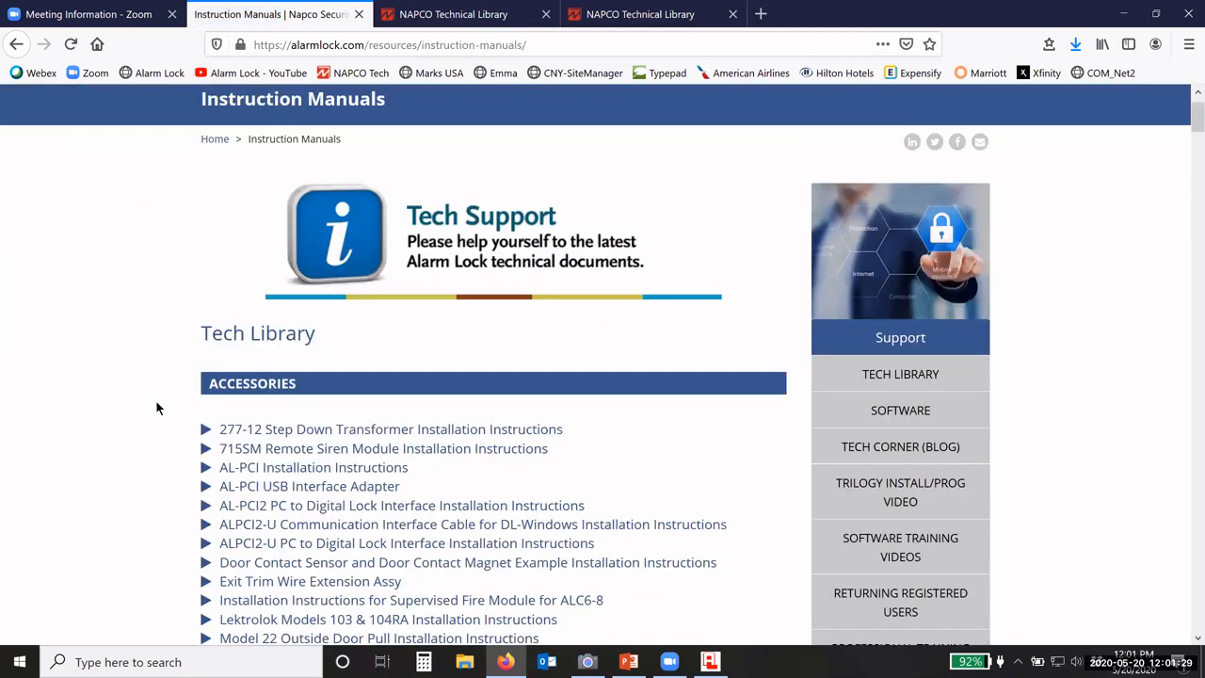
scroll(157, 407, "down", 2)
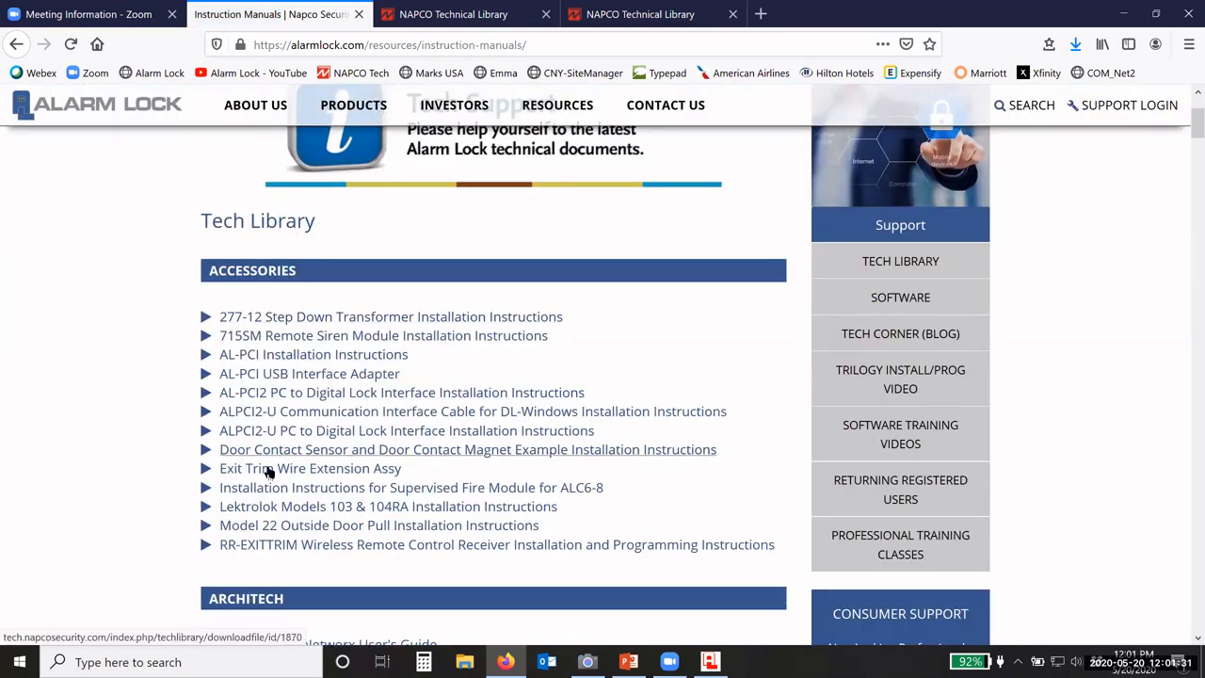
scroll(182, 466, "down", 3)
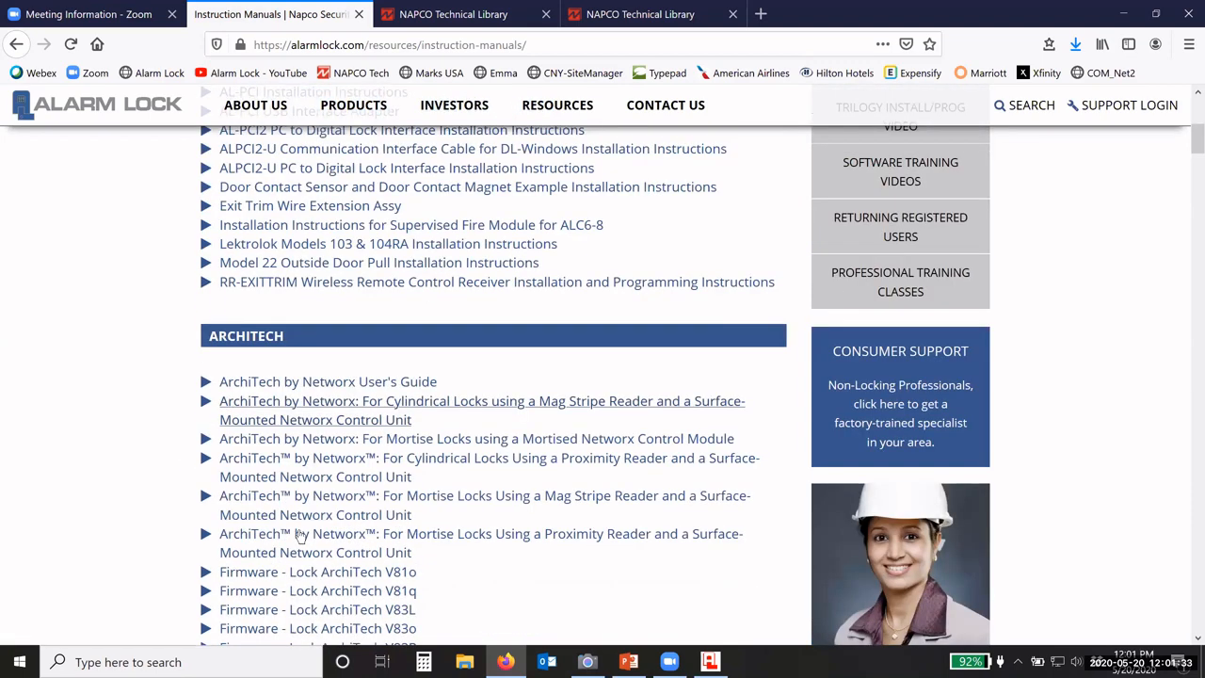
scroll(180, 503, "down", 3)
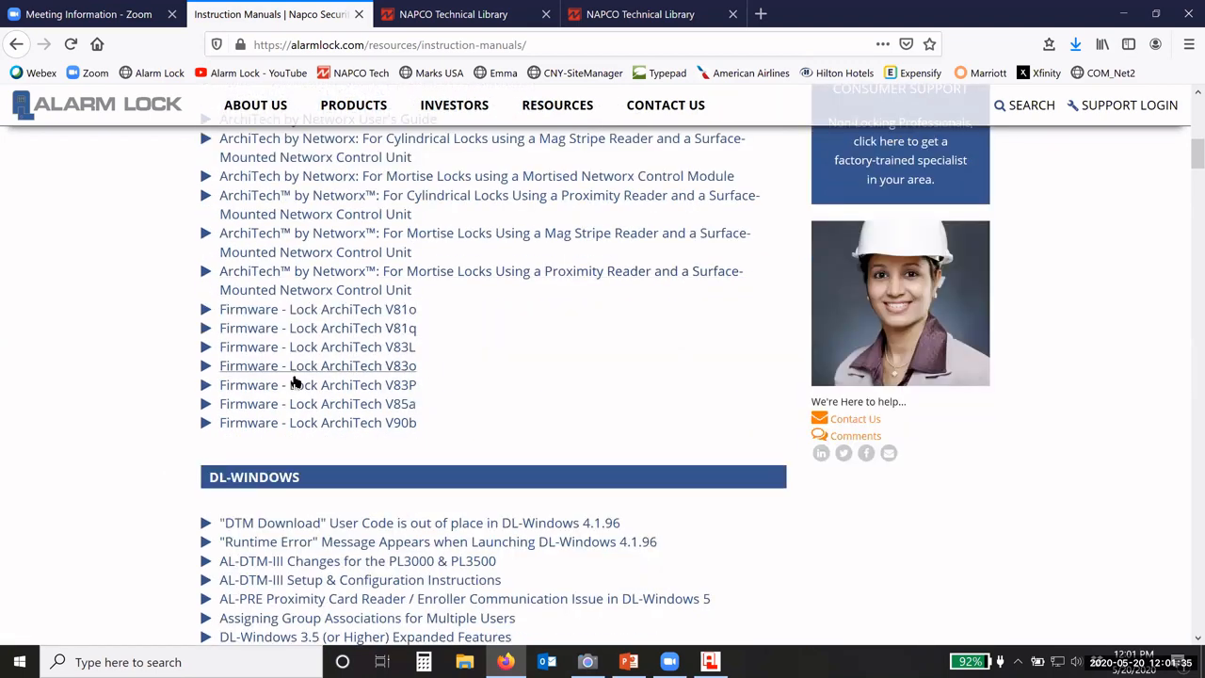
scroll(149, 456, "down", 3)
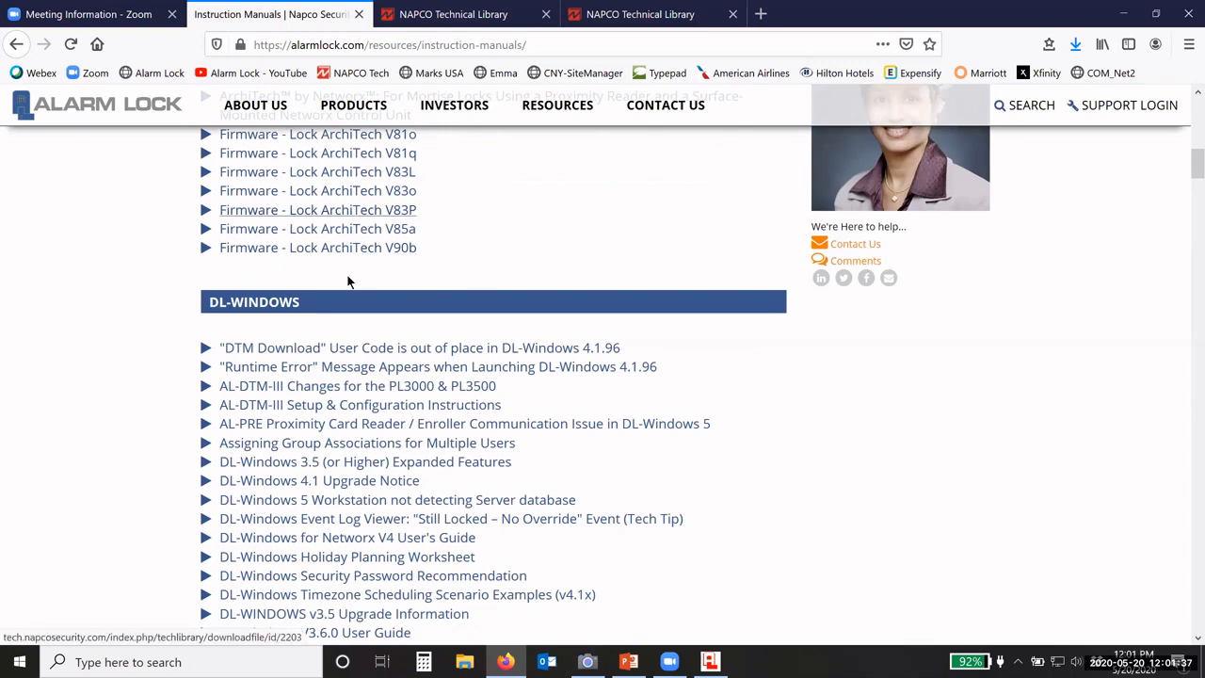
scroll(145, 336, "down", 2)
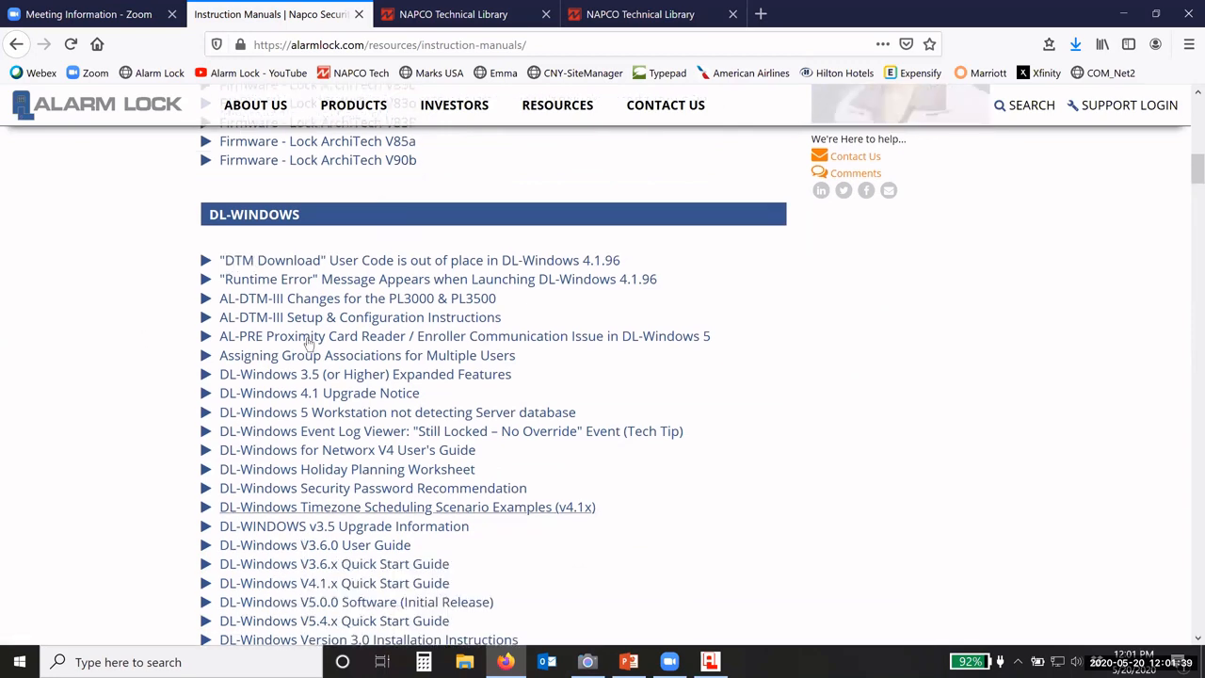
scroll(264, 430, "down", 1)
scroll(265, 431, "down", 5)
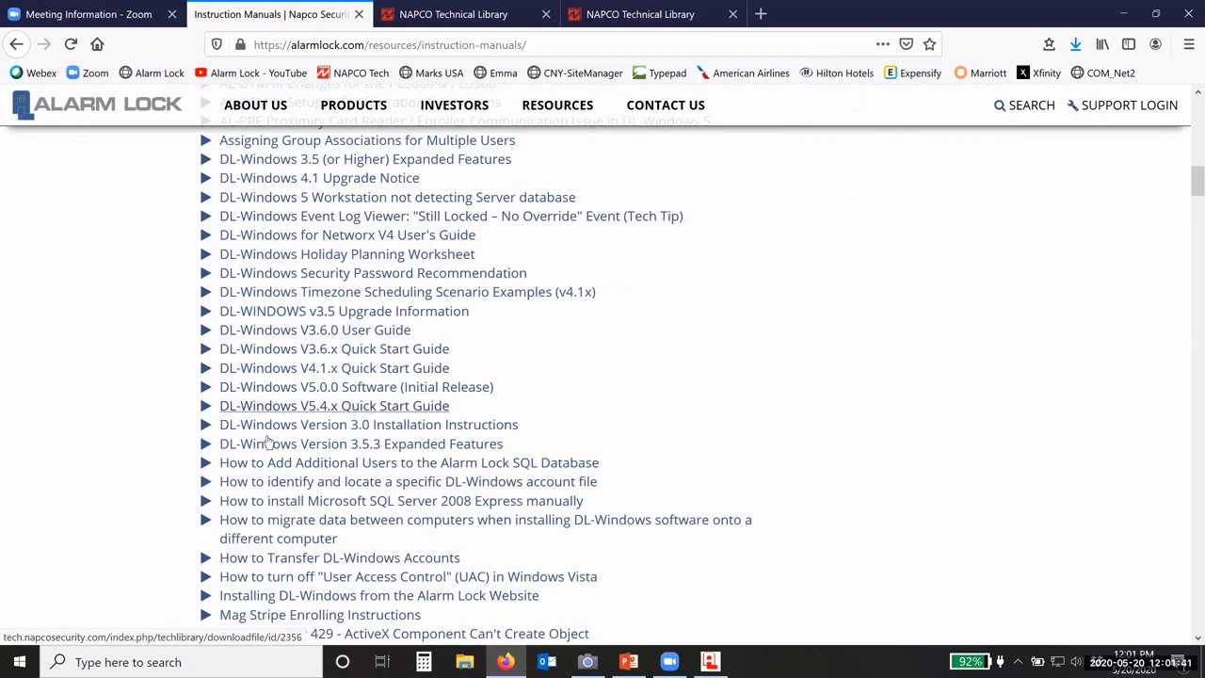
mouse_move(549, 99)
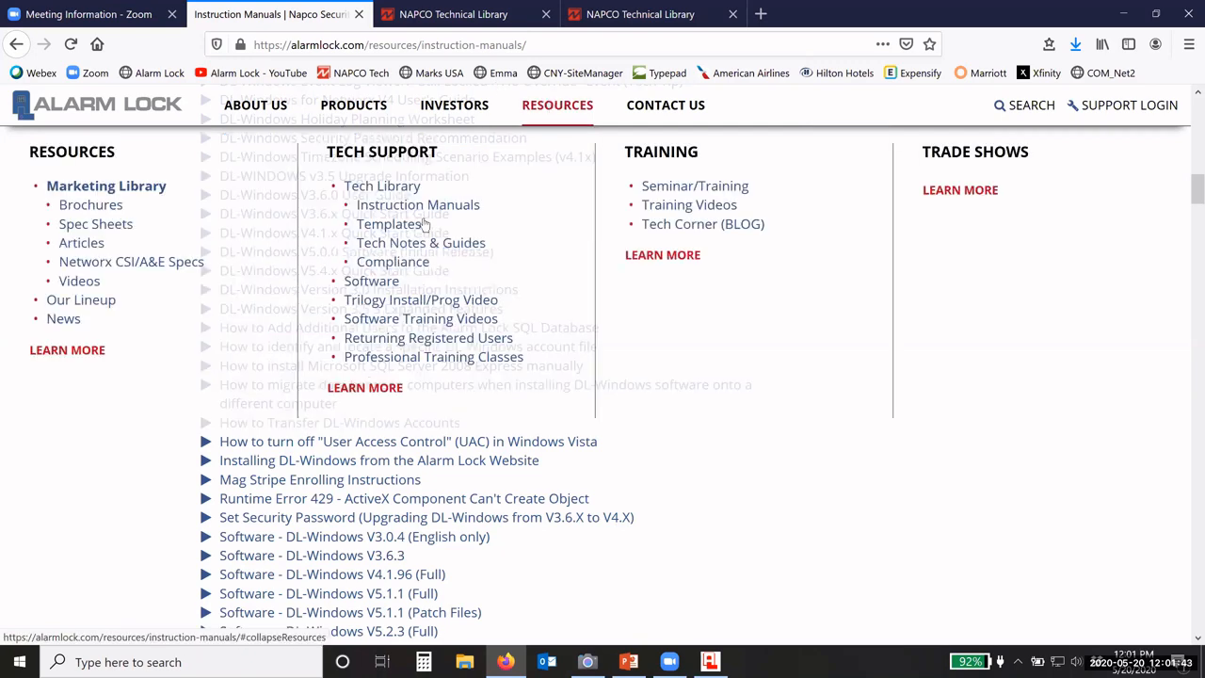